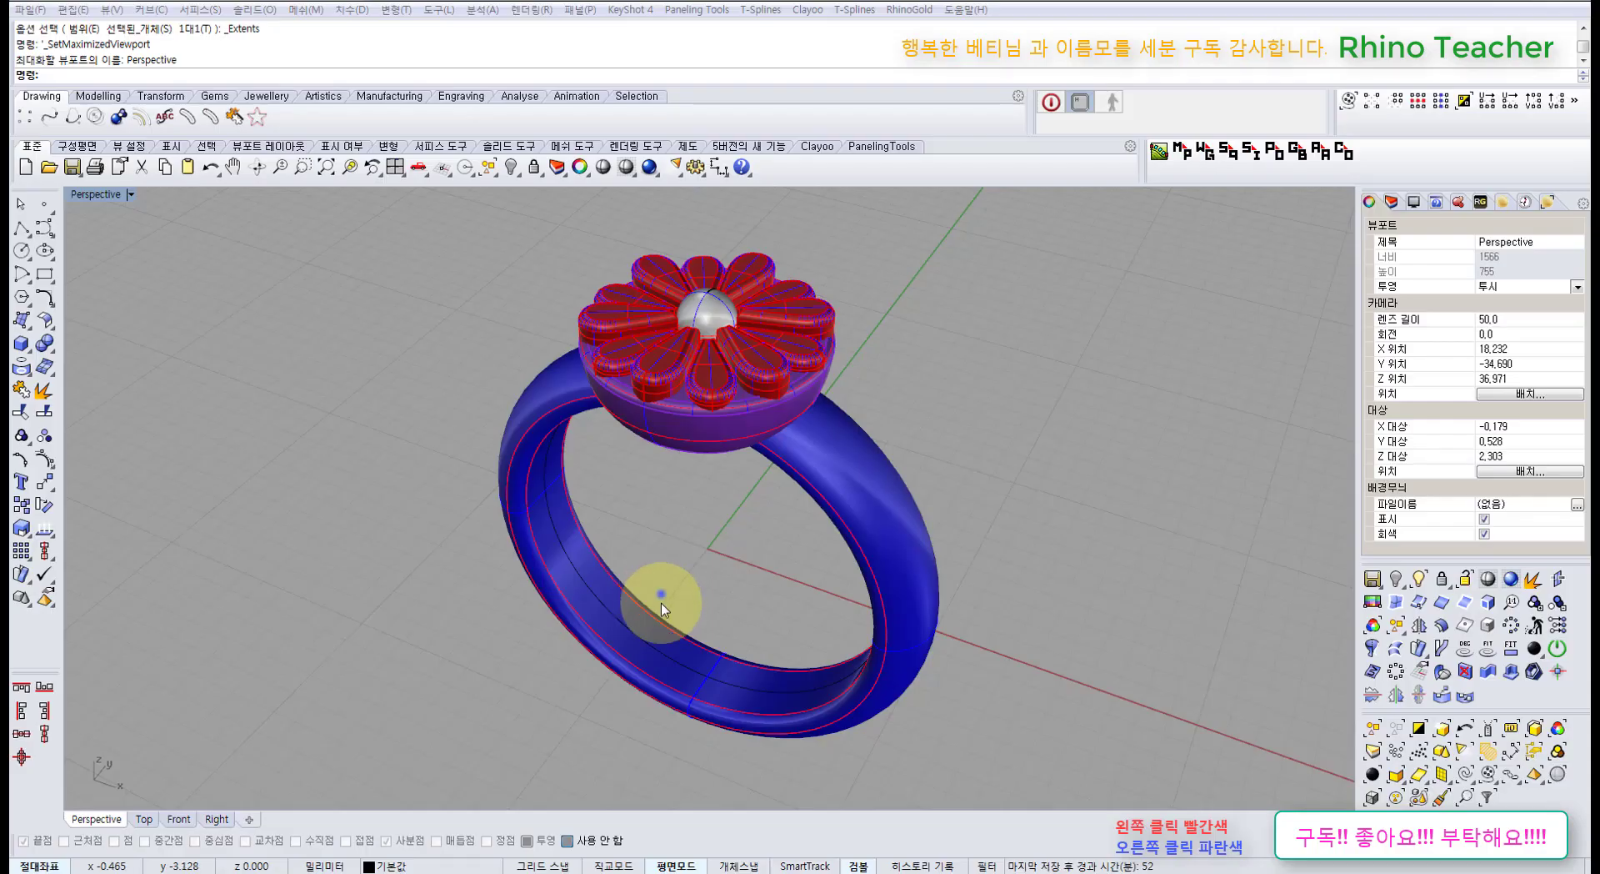
pyautogui.moveTo(662, 603)
pyautogui.mouseDown(button='right')
pyautogui.moveTo(675, 655)
pyautogui.moveTo(623, 646)
pyautogui.moveTo(692, 666)
pyautogui.moveTo(715, 641)
pyautogui.moveTo(708, 563)
pyautogui.moveTo(740, 510)
pyautogui.mouseUp(button='right')
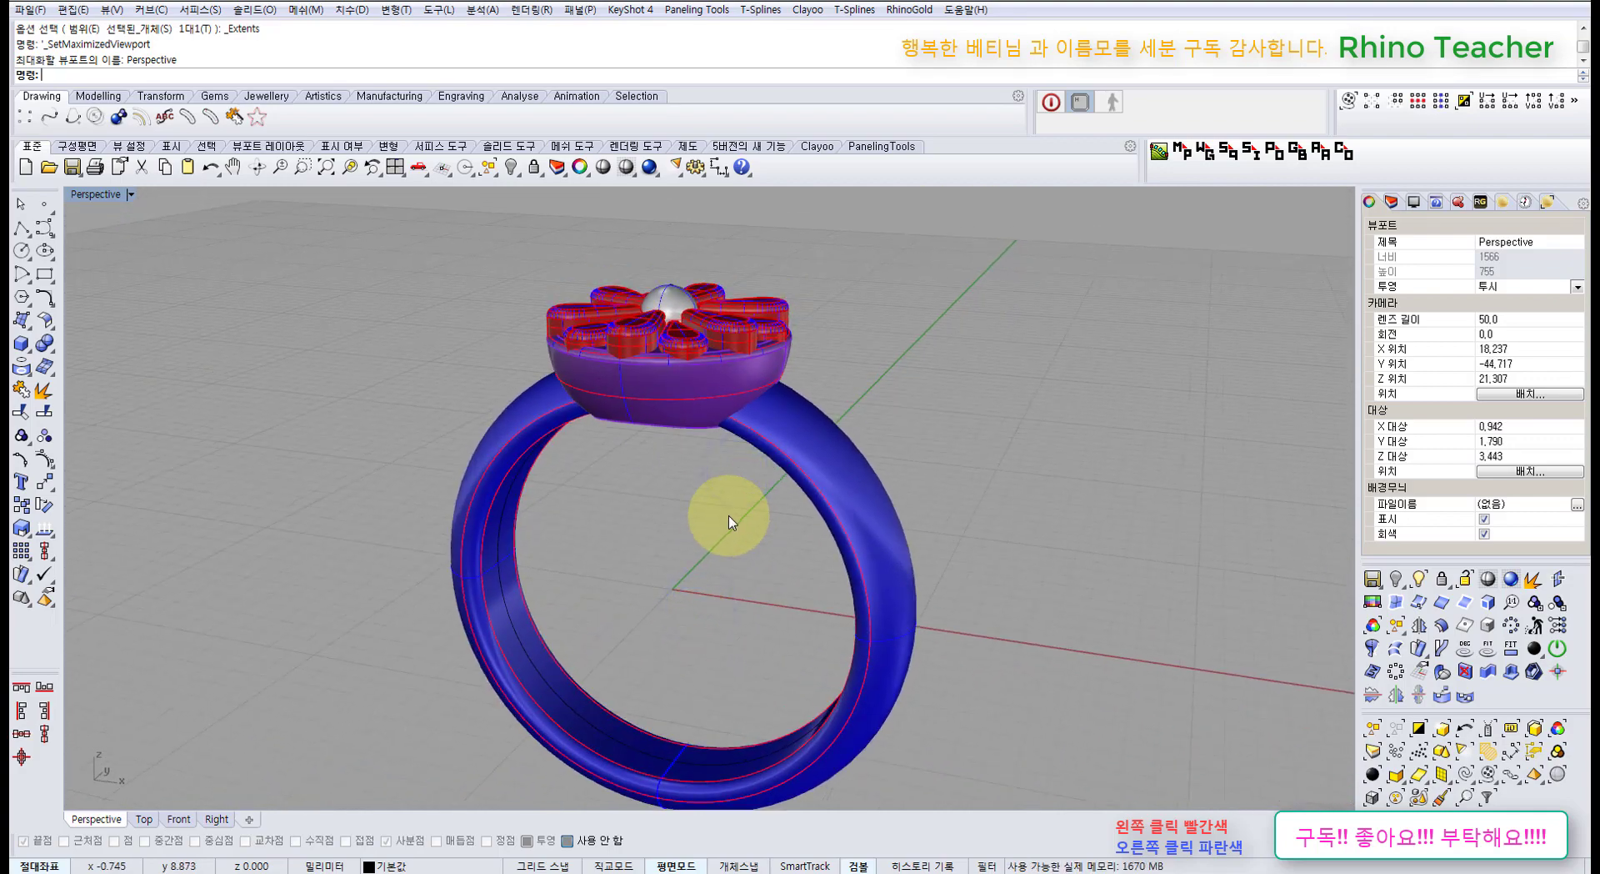
pyautogui.moveTo(728, 514); pyautogui.dragTo(778, 436, button='right')
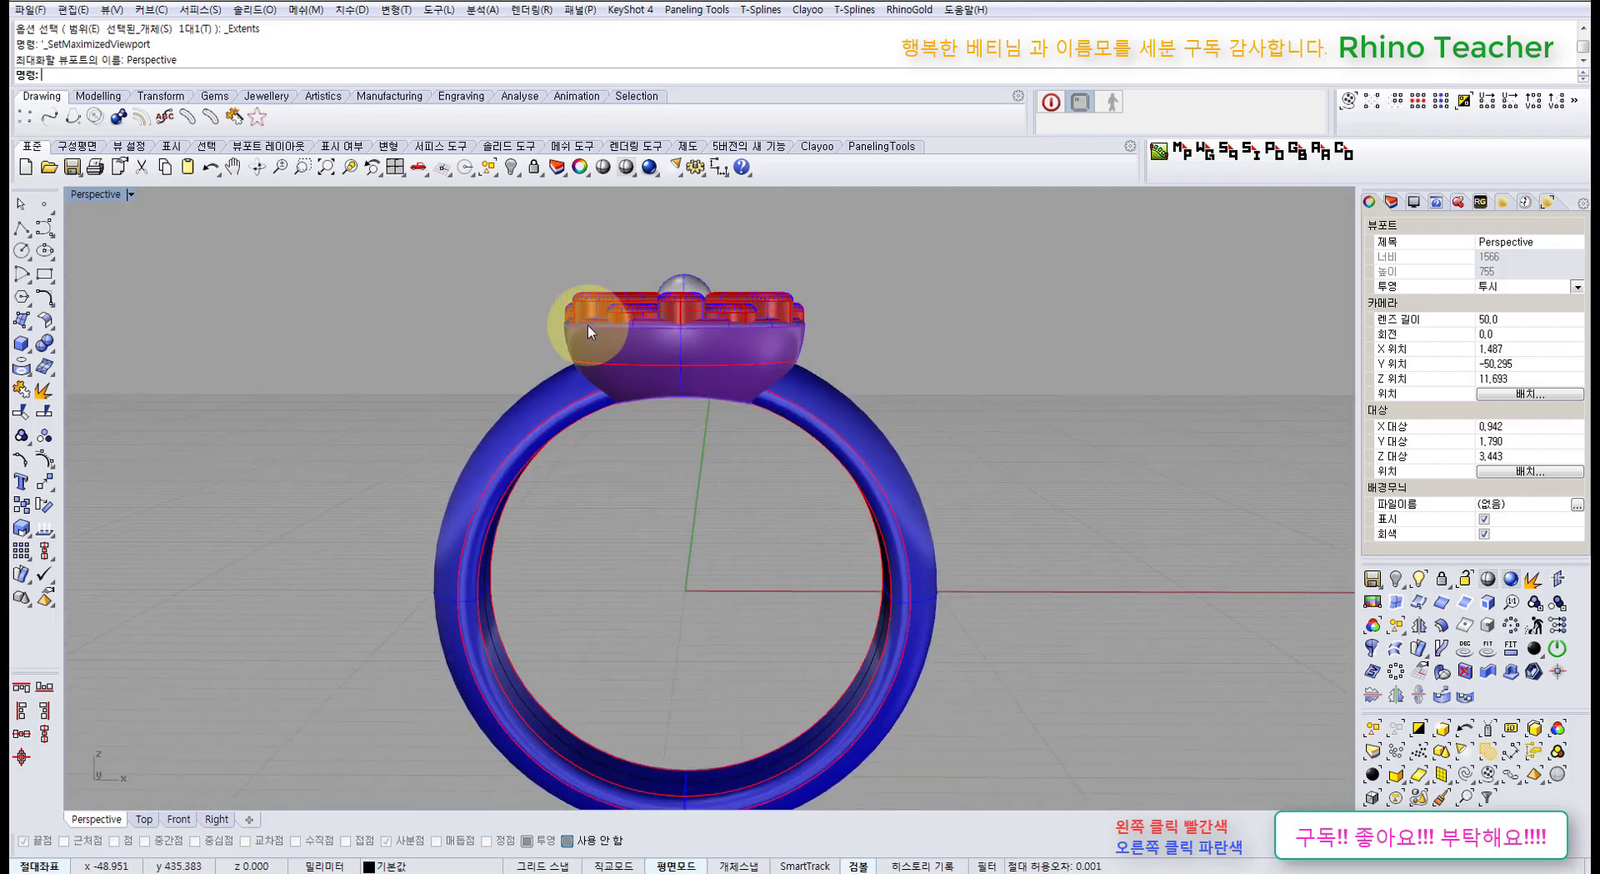
pyautogui.moveTo(765, 372); pyautogui.dragTo(703, 435, button='right')
pyautogui.moveTo(664, 536); pyautogui.dragTo(687, 593, button='right')
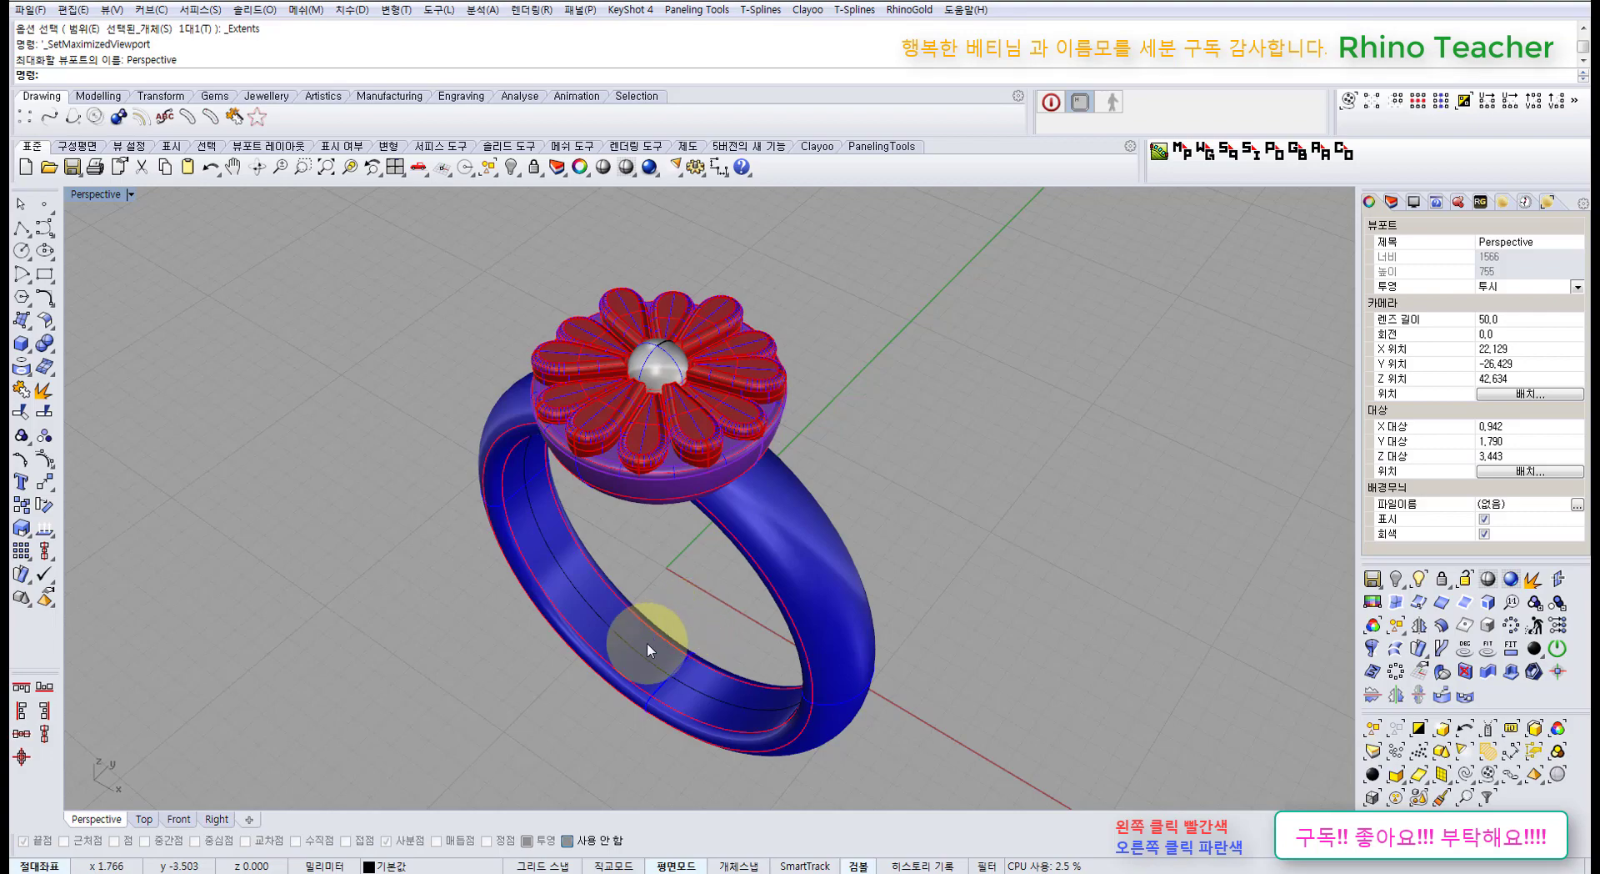
pyautogui.moveTo(647, 614)
pyautogui.mouseDown(button='right')
pyautogui.moveTo(725, 517)
pyautogui.moveTo(679, 467)
pyautogui.moveTo(695, 505)
pyautogui.moveTo(697, 488)
pyautogui.moveTo(826, 457)
pyautogui.moveTo(647, 467)
pyautogui.moveTo(602, 528)
pyautogui.mouseUp(button='right')
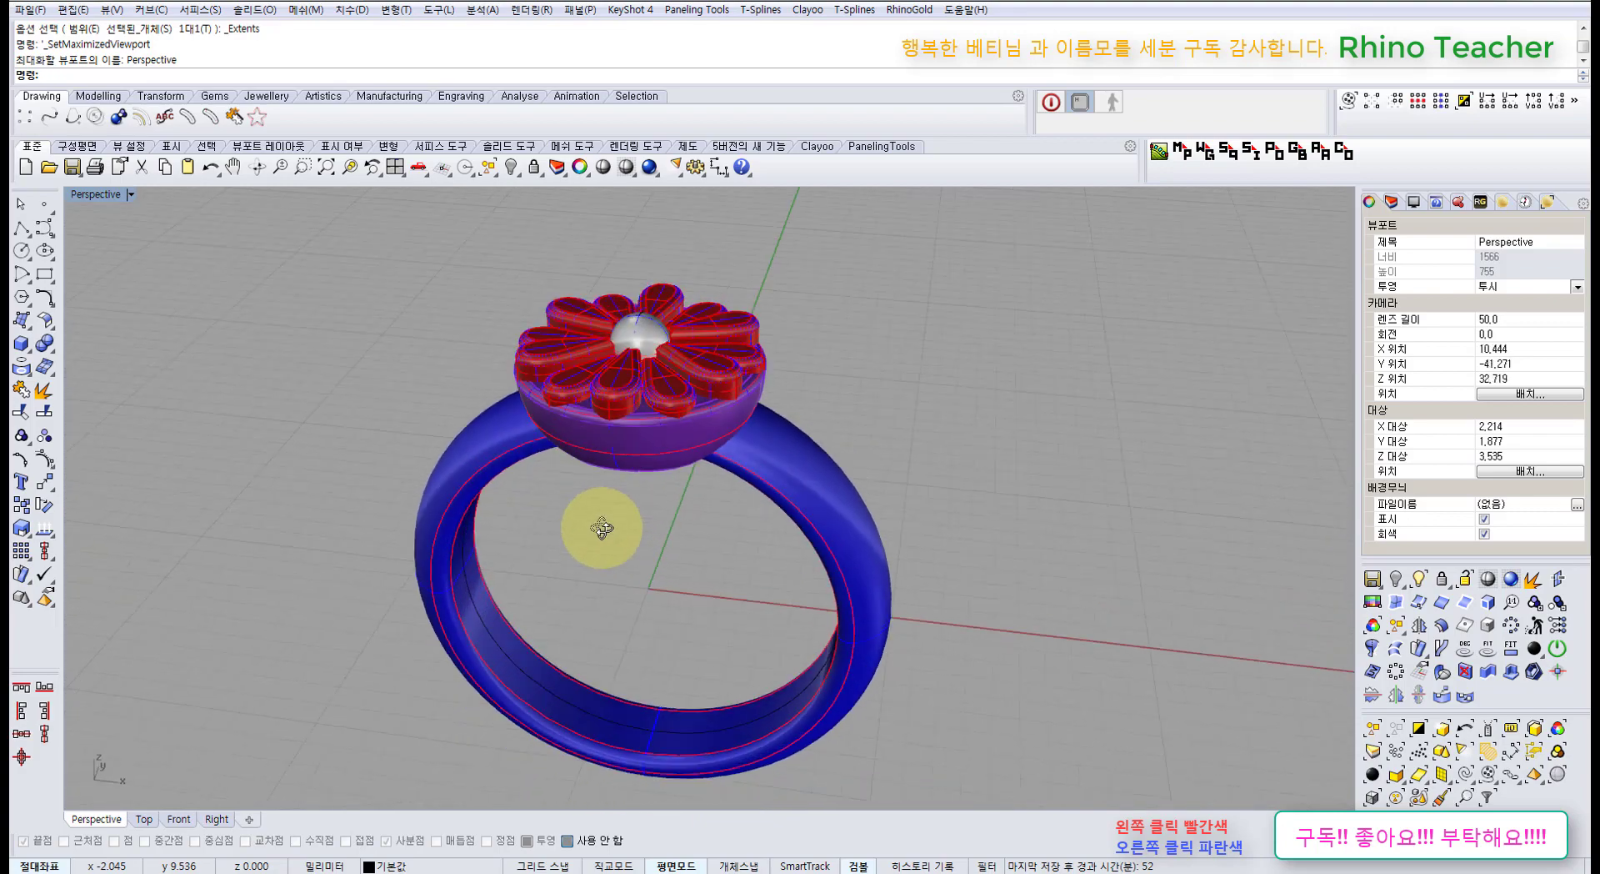
# Move the entire flower ring 20 mm along the positive Y axis and hide it.
pyautogui.click(660, 434)
pyautogui.moveTo(667, 421); pyautogui.dragTo(161, 429, button='right')
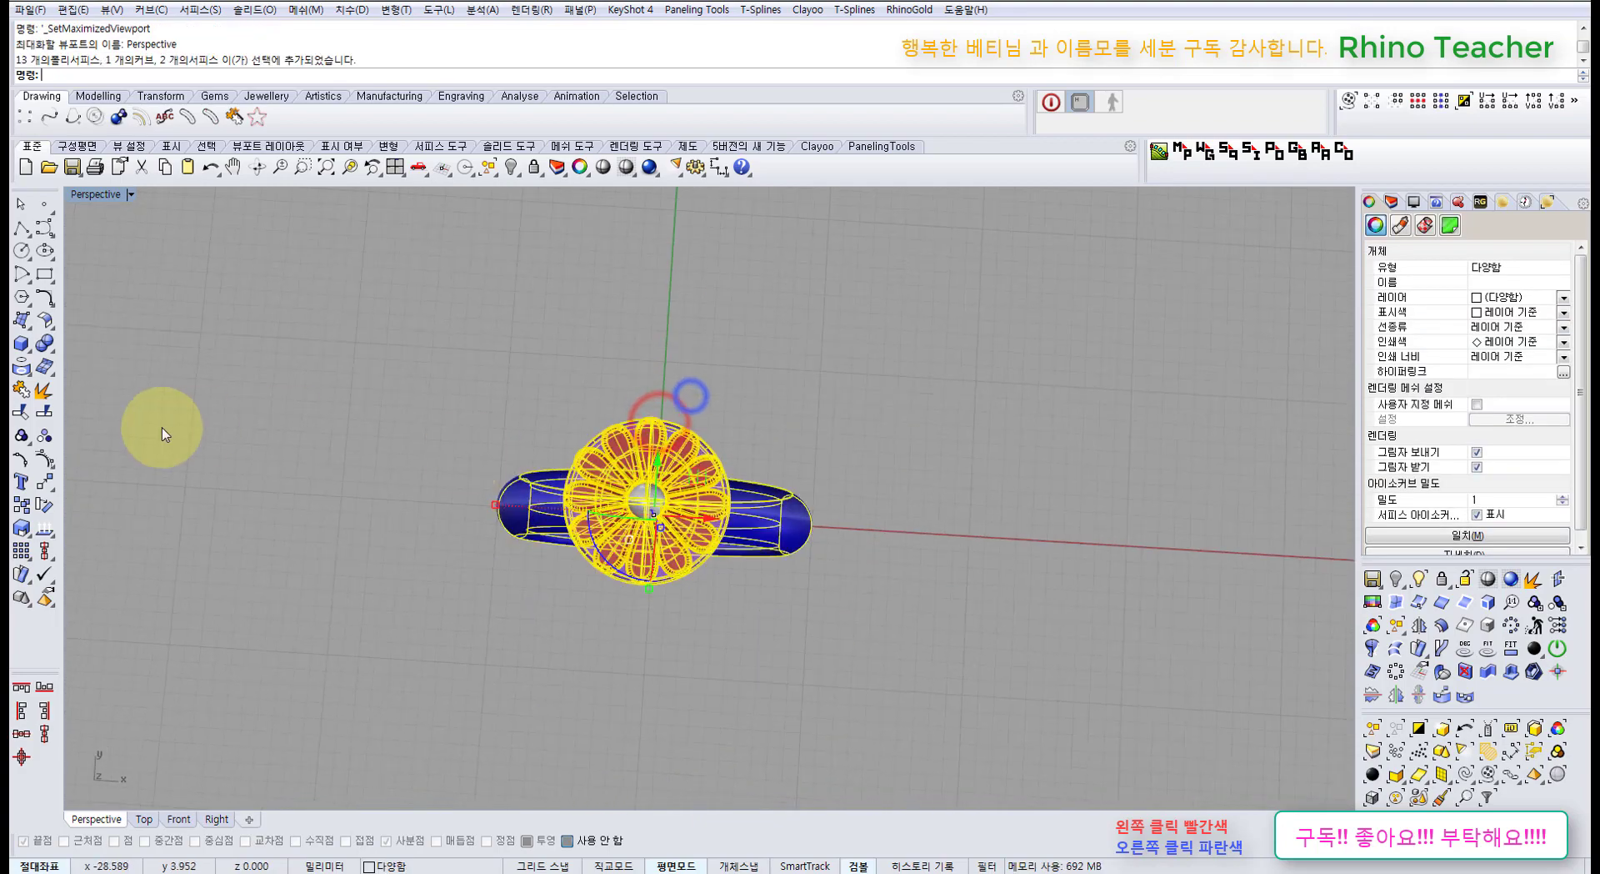
pyautogui.click(49, 481)
pyautogui.click(894, 686)
pyautogui.write('1')
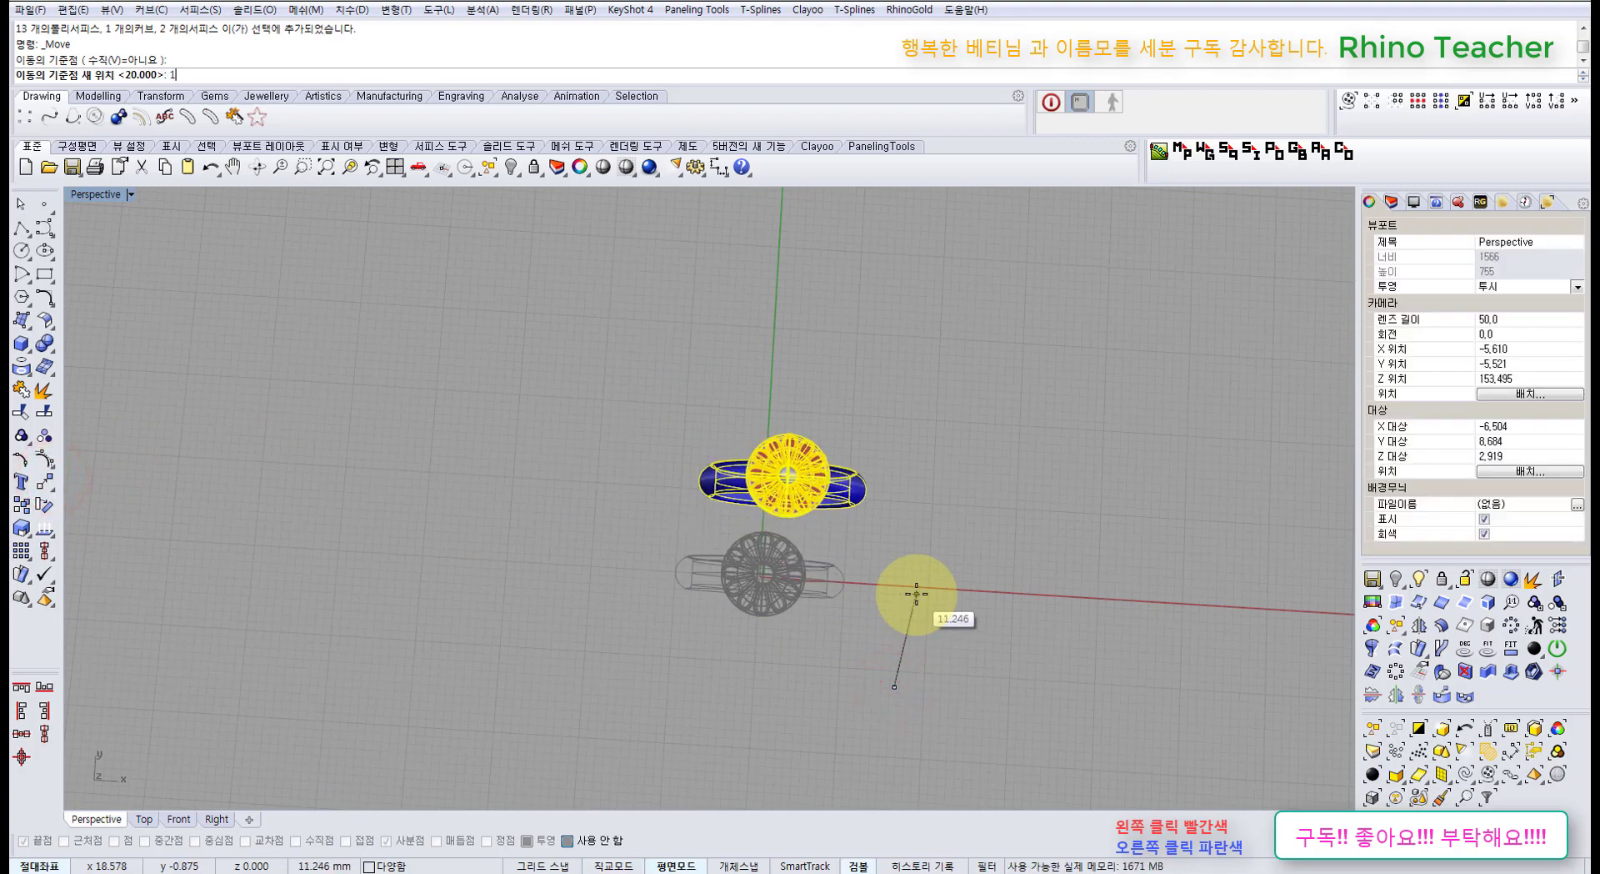
pyautogui.write('20')
pyautogui.press('Return')
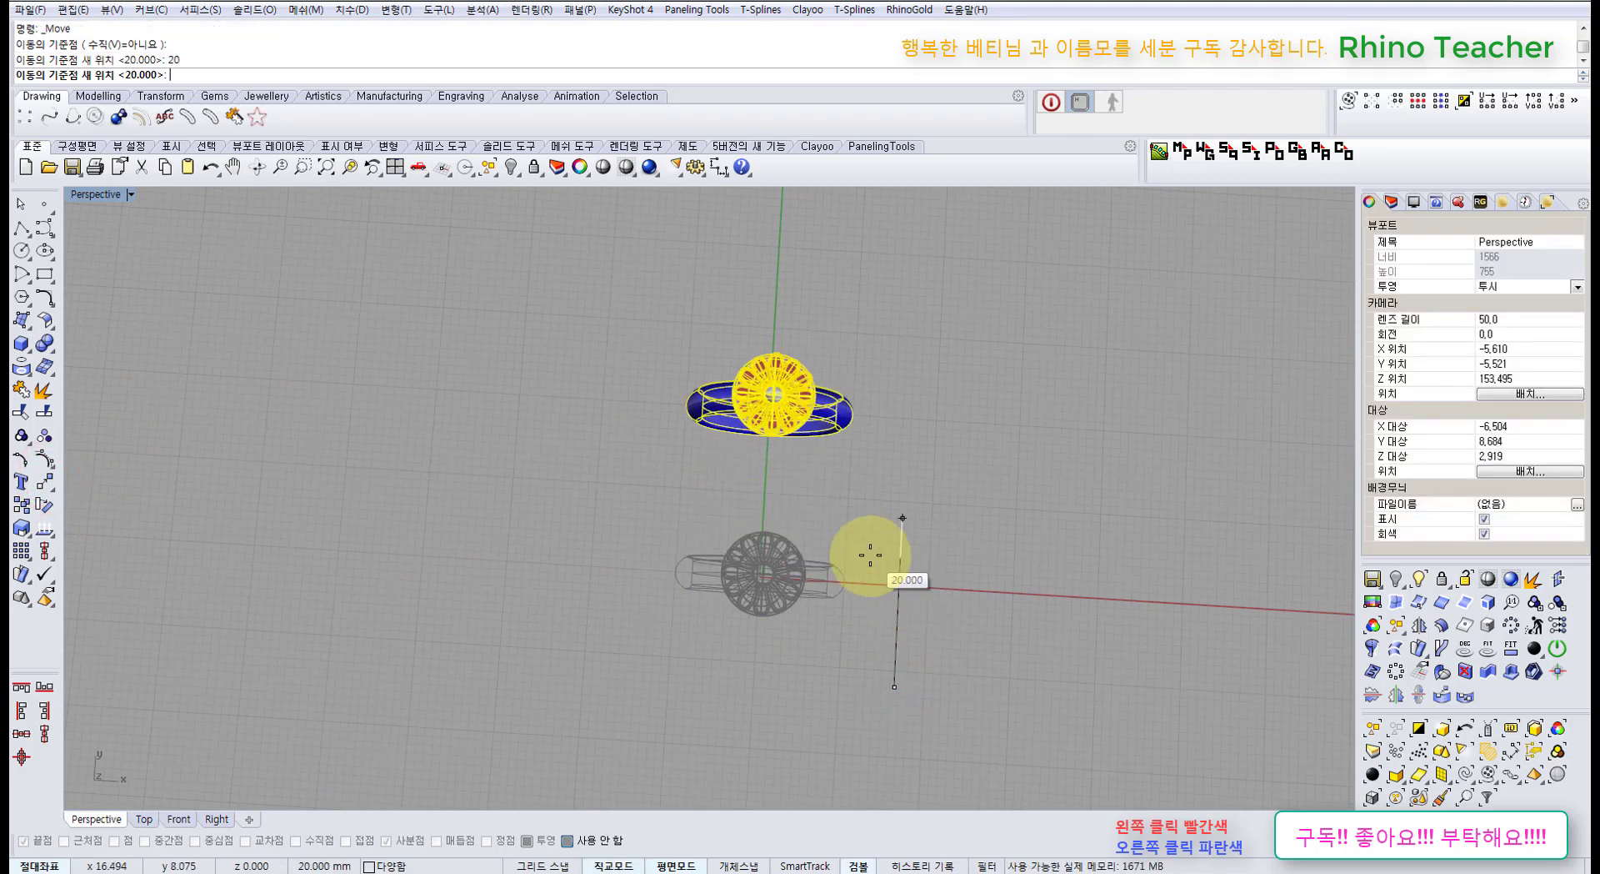
pyautogui.click(869, 555)
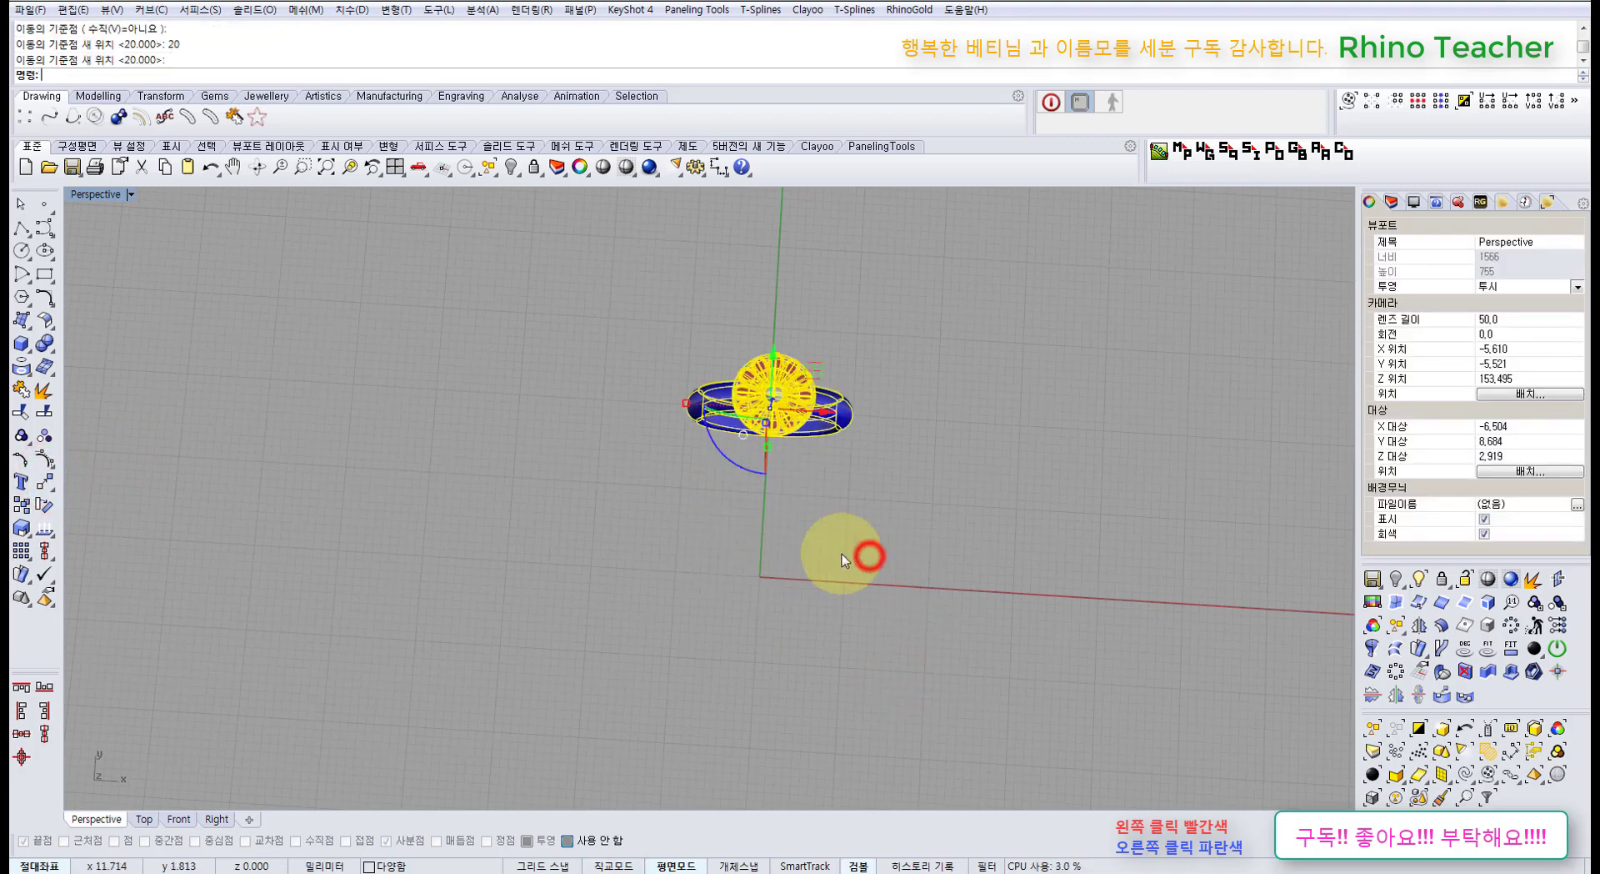
pyautogui.click(506, 175)
pyautogui.moveTo(549, 502); pyautogui.dragTo(547, 492, button='right')
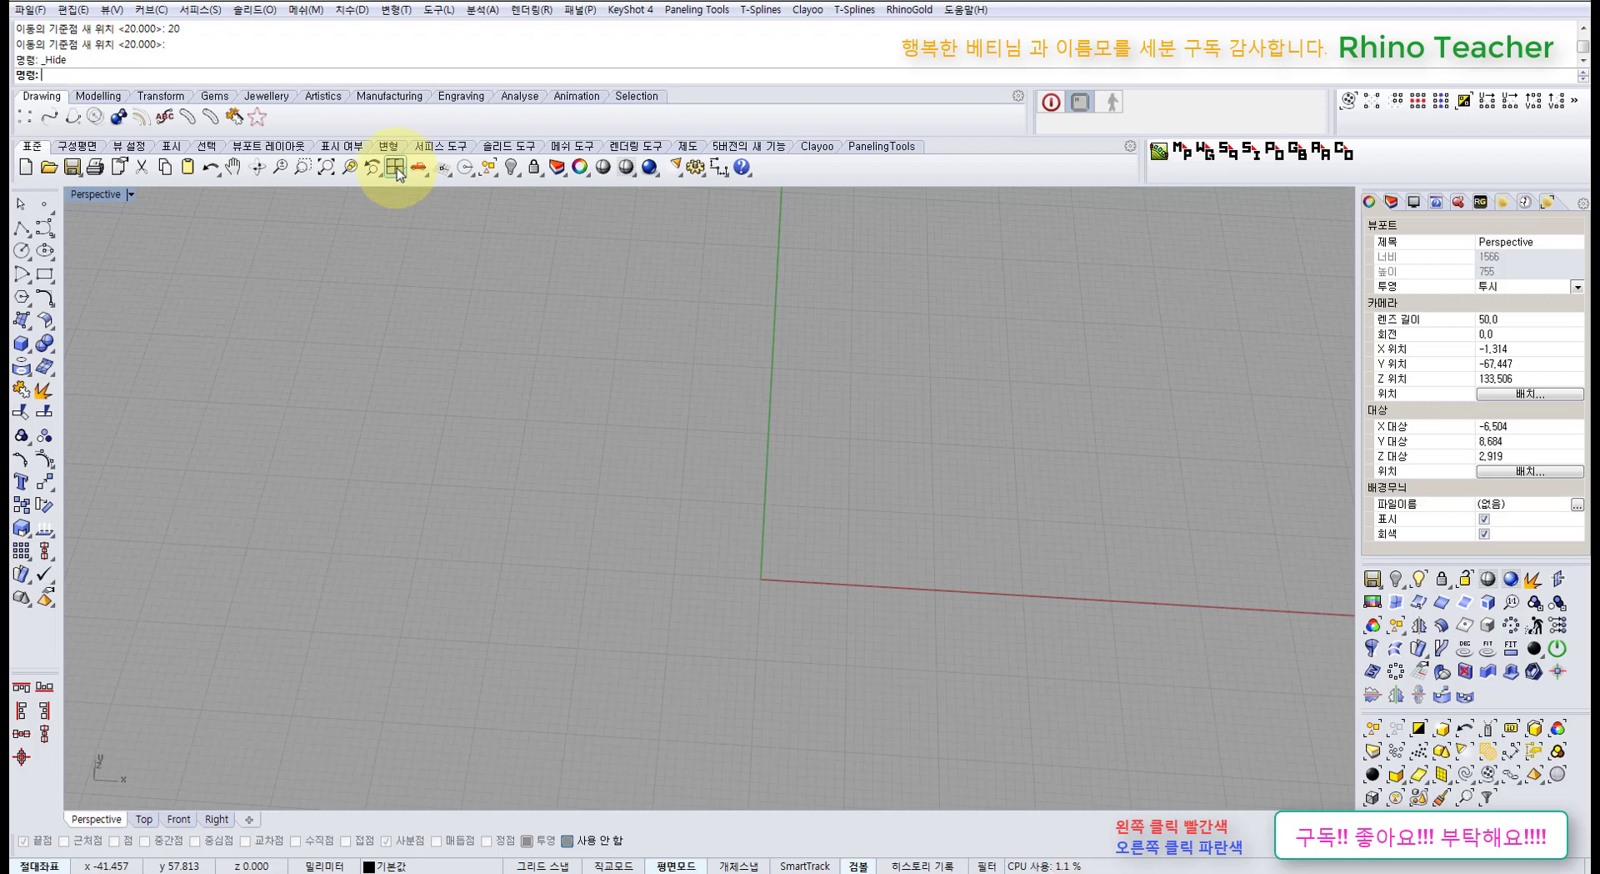
# Try to place untitled.77.jpg as a picture frame from the origin along the X axis, and undo the placement.
pyautogui.click(30, 317)
pyautogui.moveTo(75, 315)
pyautogui.mouseDown()
pyautogui.moveTo(118, 314)
pyautogui.moveTo(79, 309)
pyautogui.mouseUp()
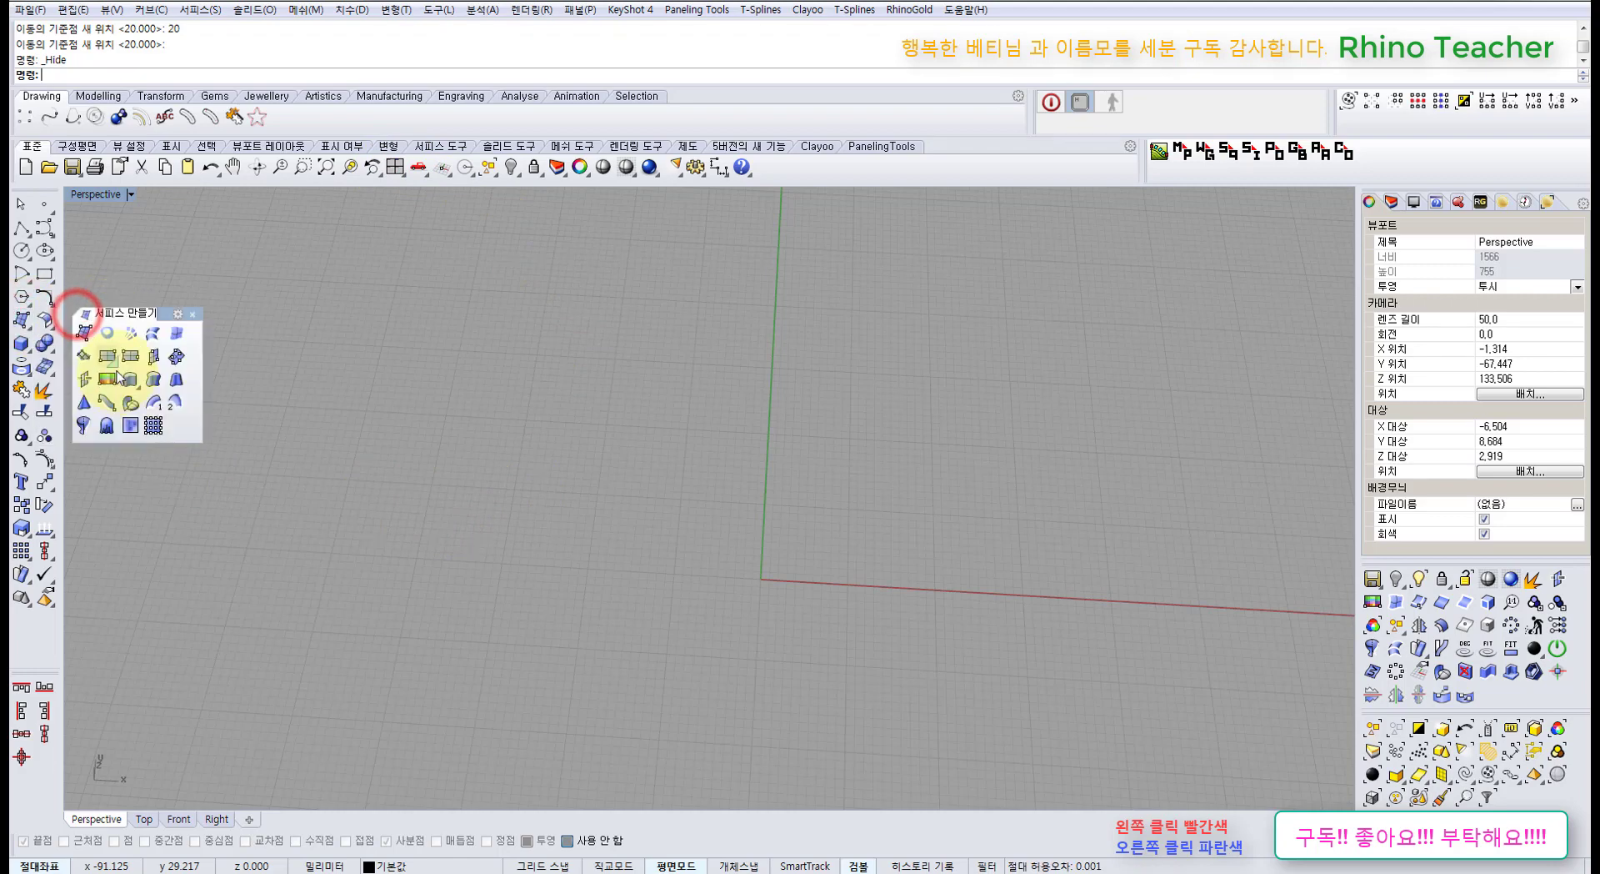
pyautogui.click(111, 381)
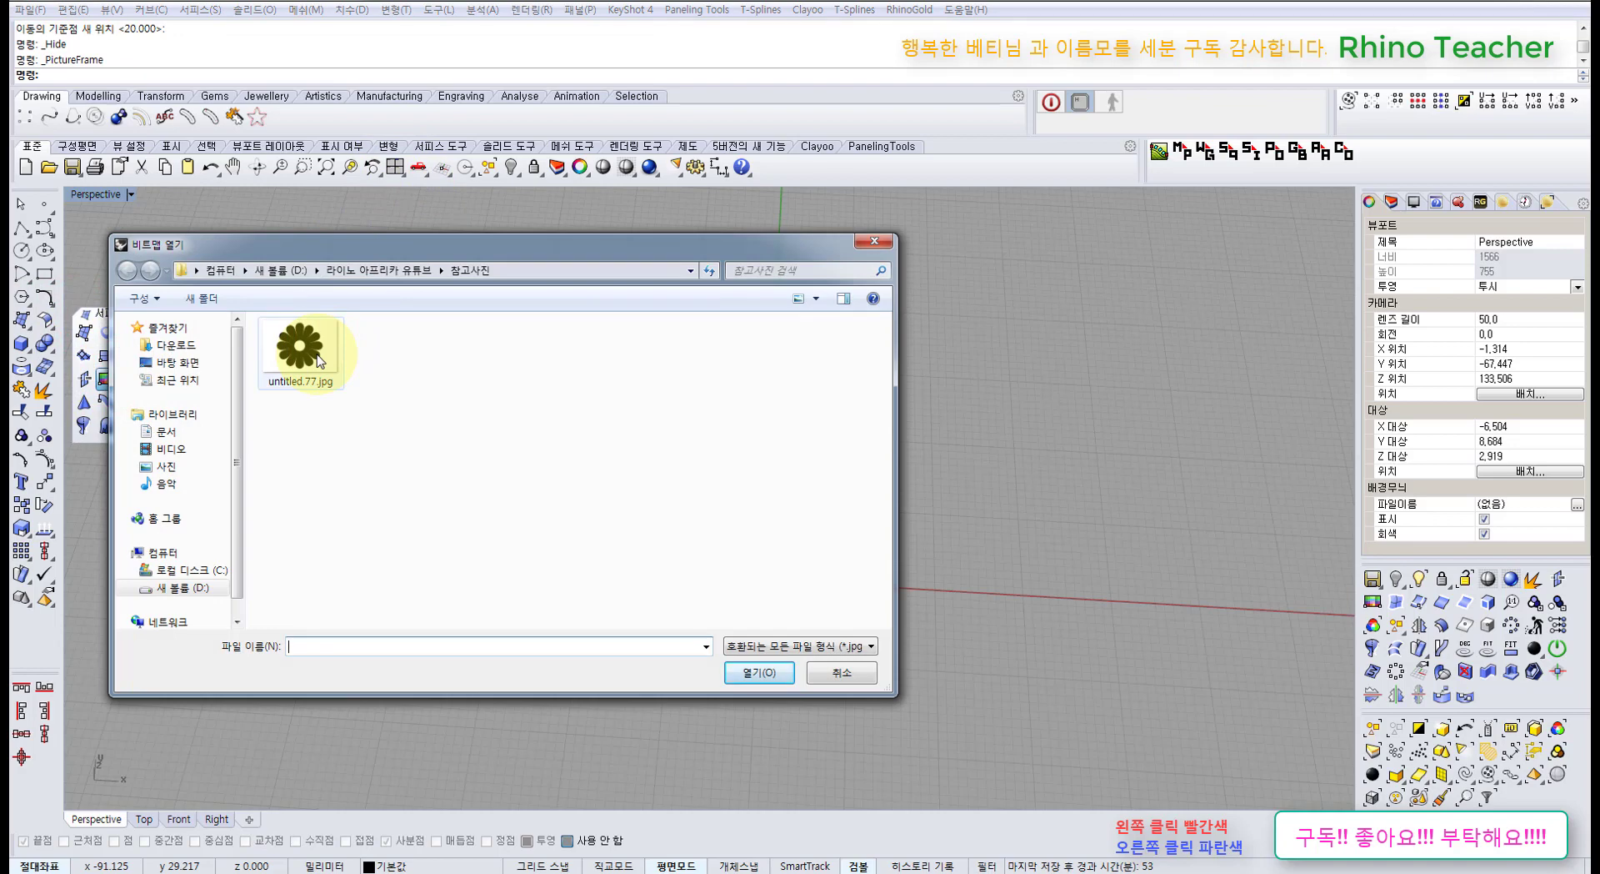
pyautogui.click(318, 358)
pyautogui.click(760, 673)
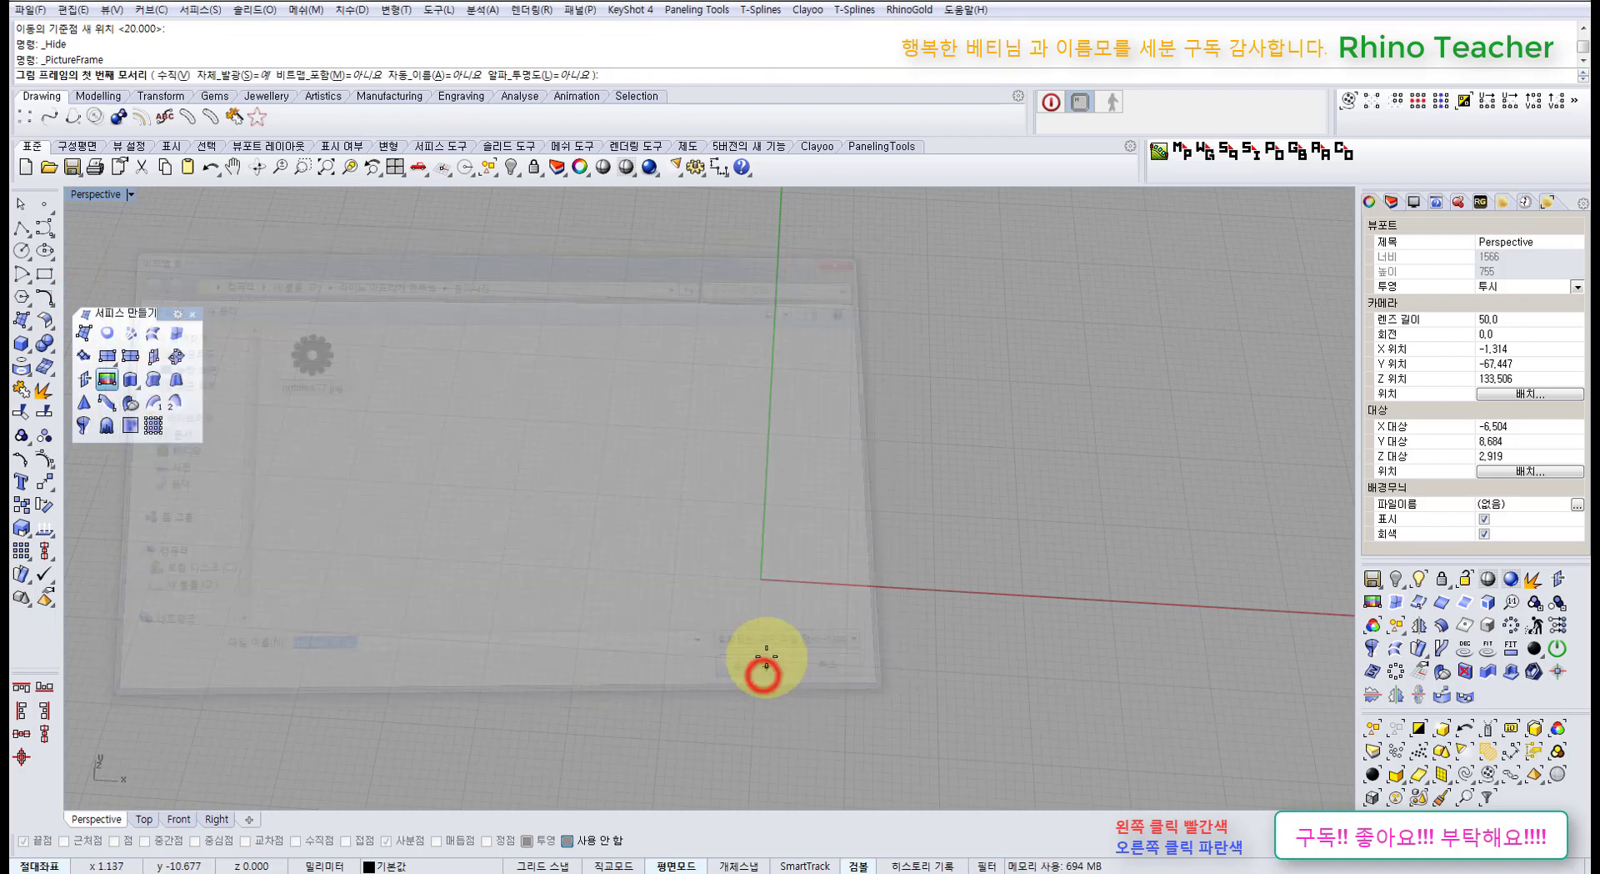
pyautogui.write('0')
pyautogui.rightClick(750, 561)
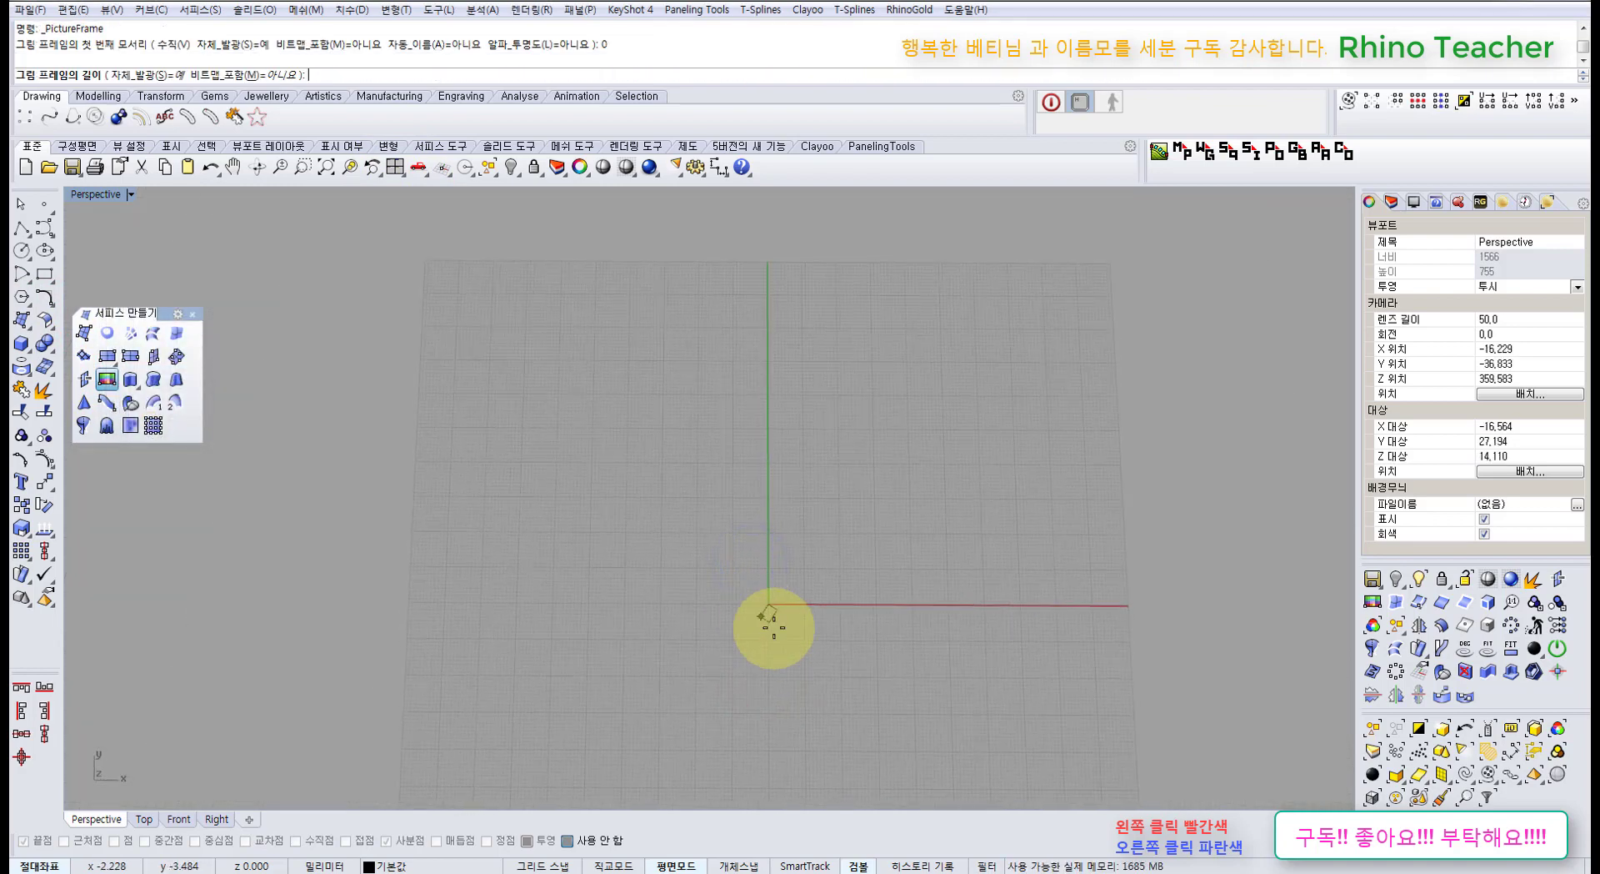
pyautogui.click(852, 617)
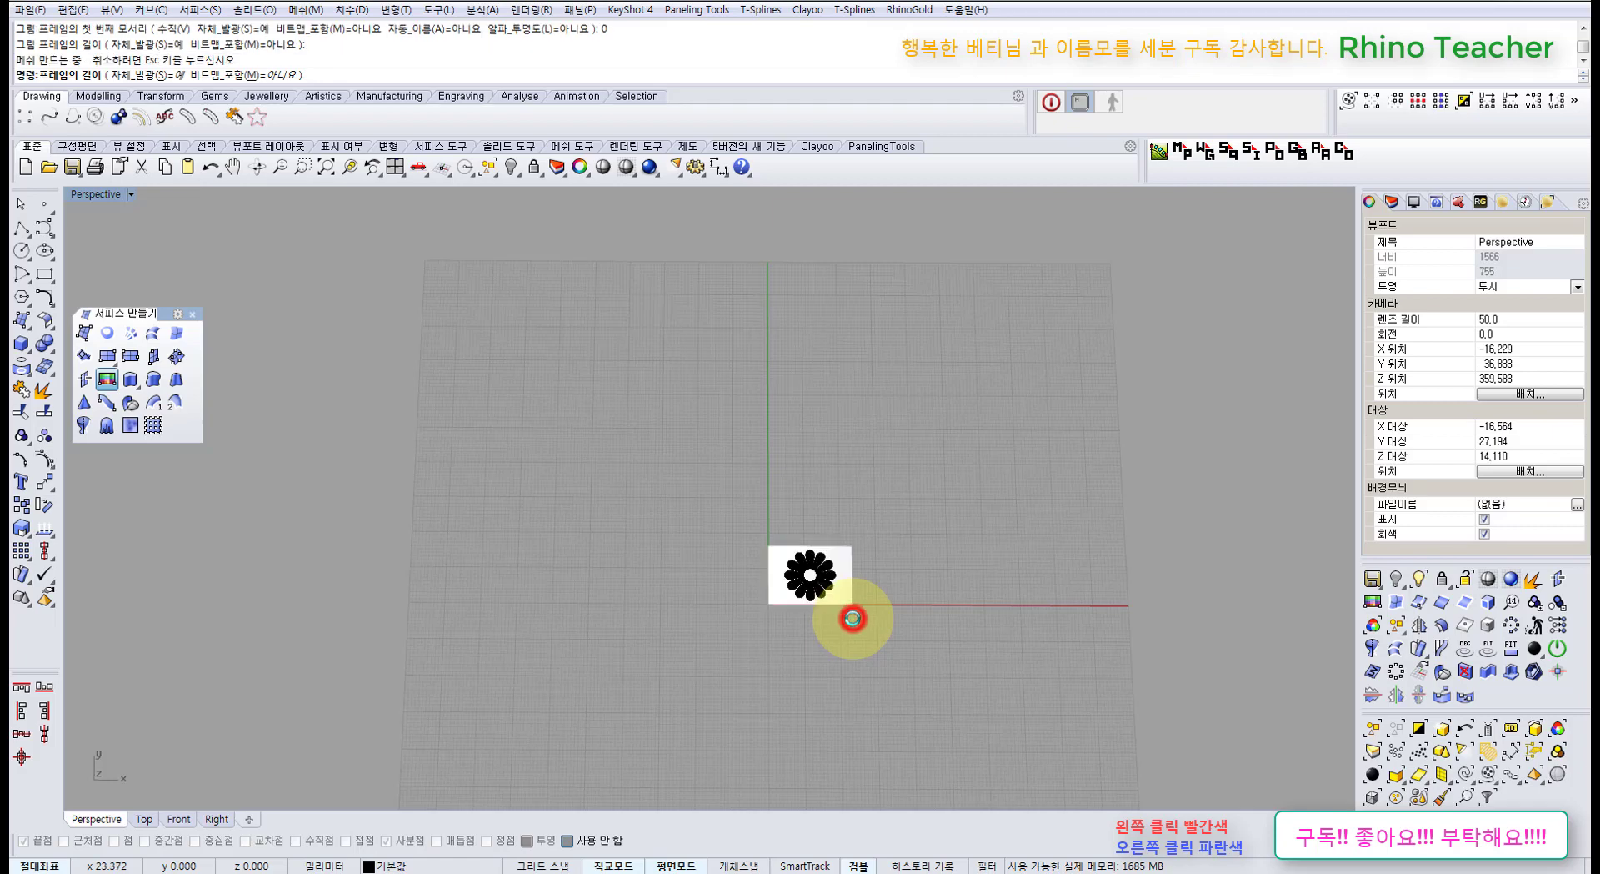
pyautogui.scroll(3, 852, 617)
pyautogui.keyDown('shift'); pyautogui.moveTo(828, 622); pyautogui.dragTo(760, 570, button='right'); pyautogui.keyUp('shift')
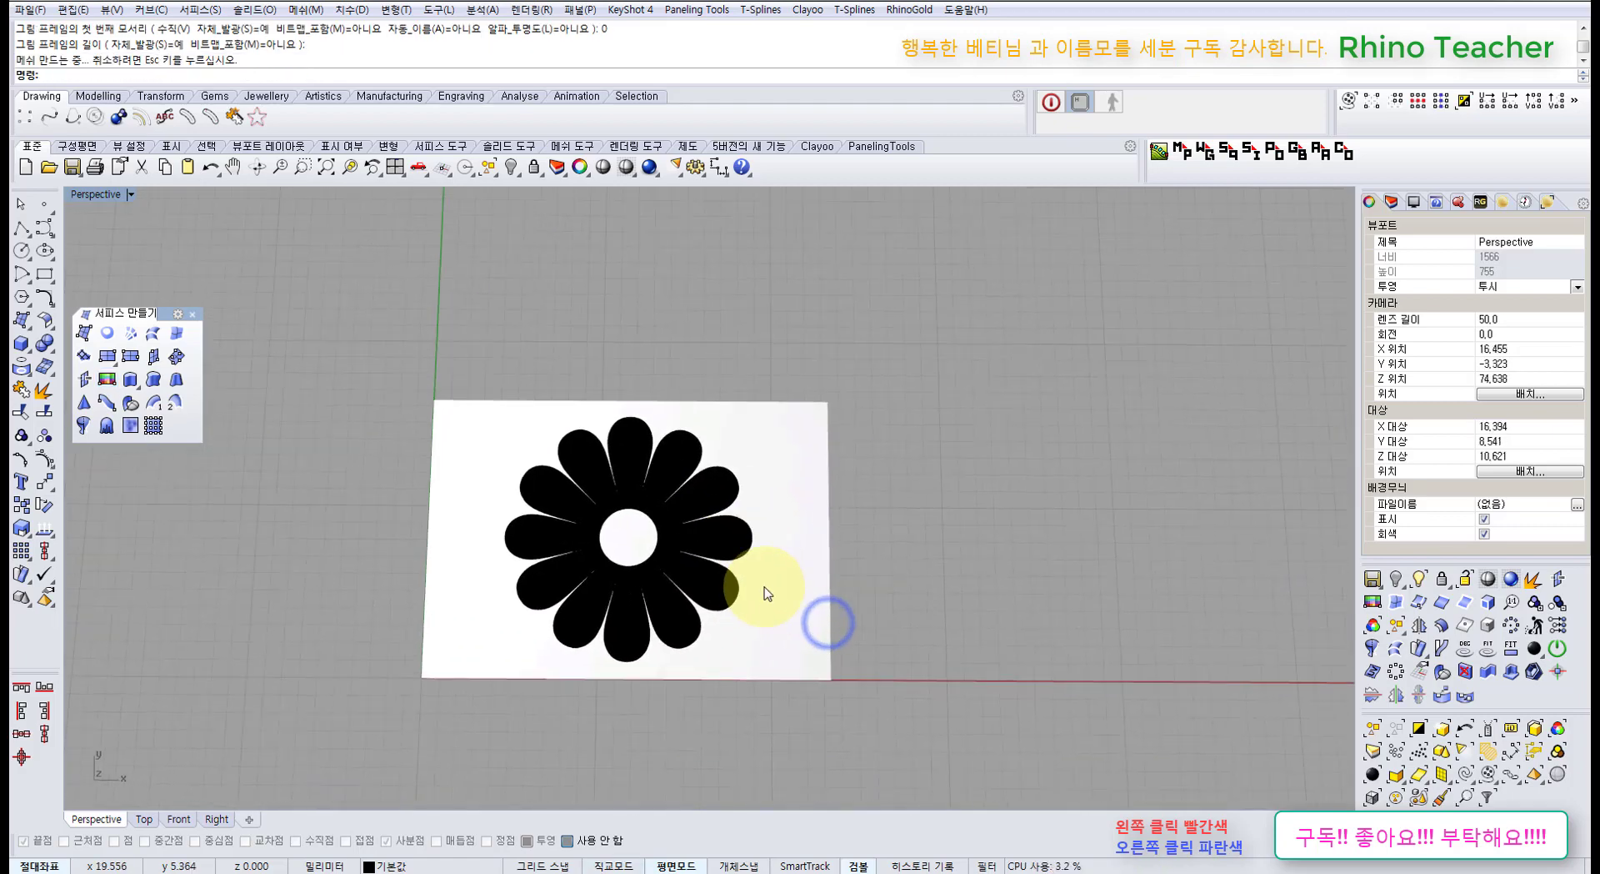
pyautogui.hotkey('ctrl', 'z')
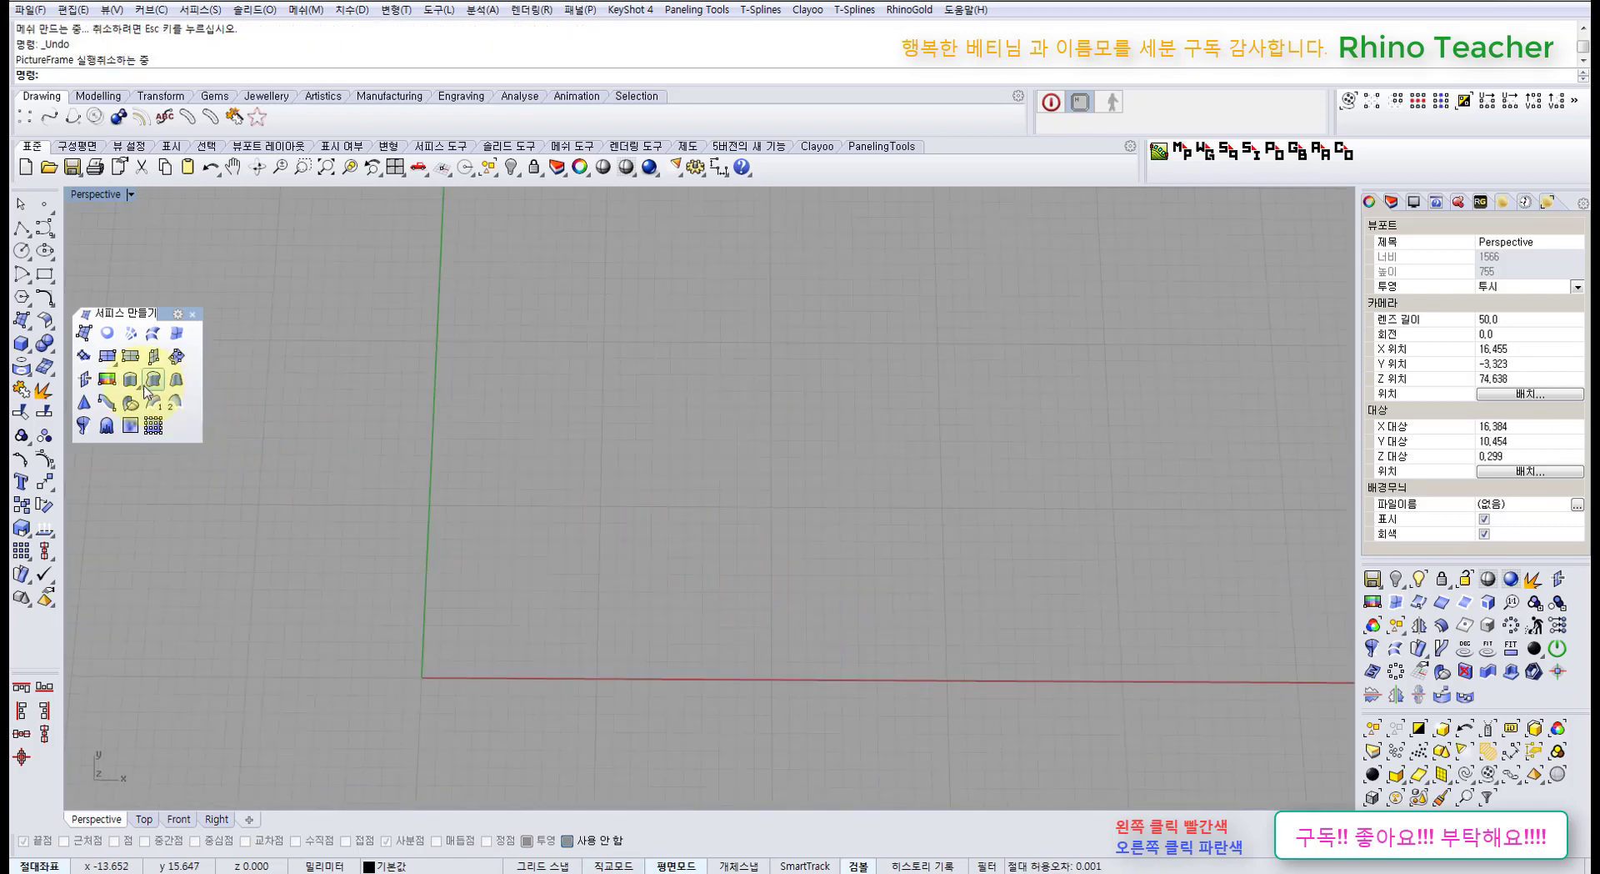
# Place untitled.77.jpg as a picture frame with its first corner at 0, about 25 mm long along the X axis.
pyautogui.click(111, 381)
pyautogui.click(304, 363)
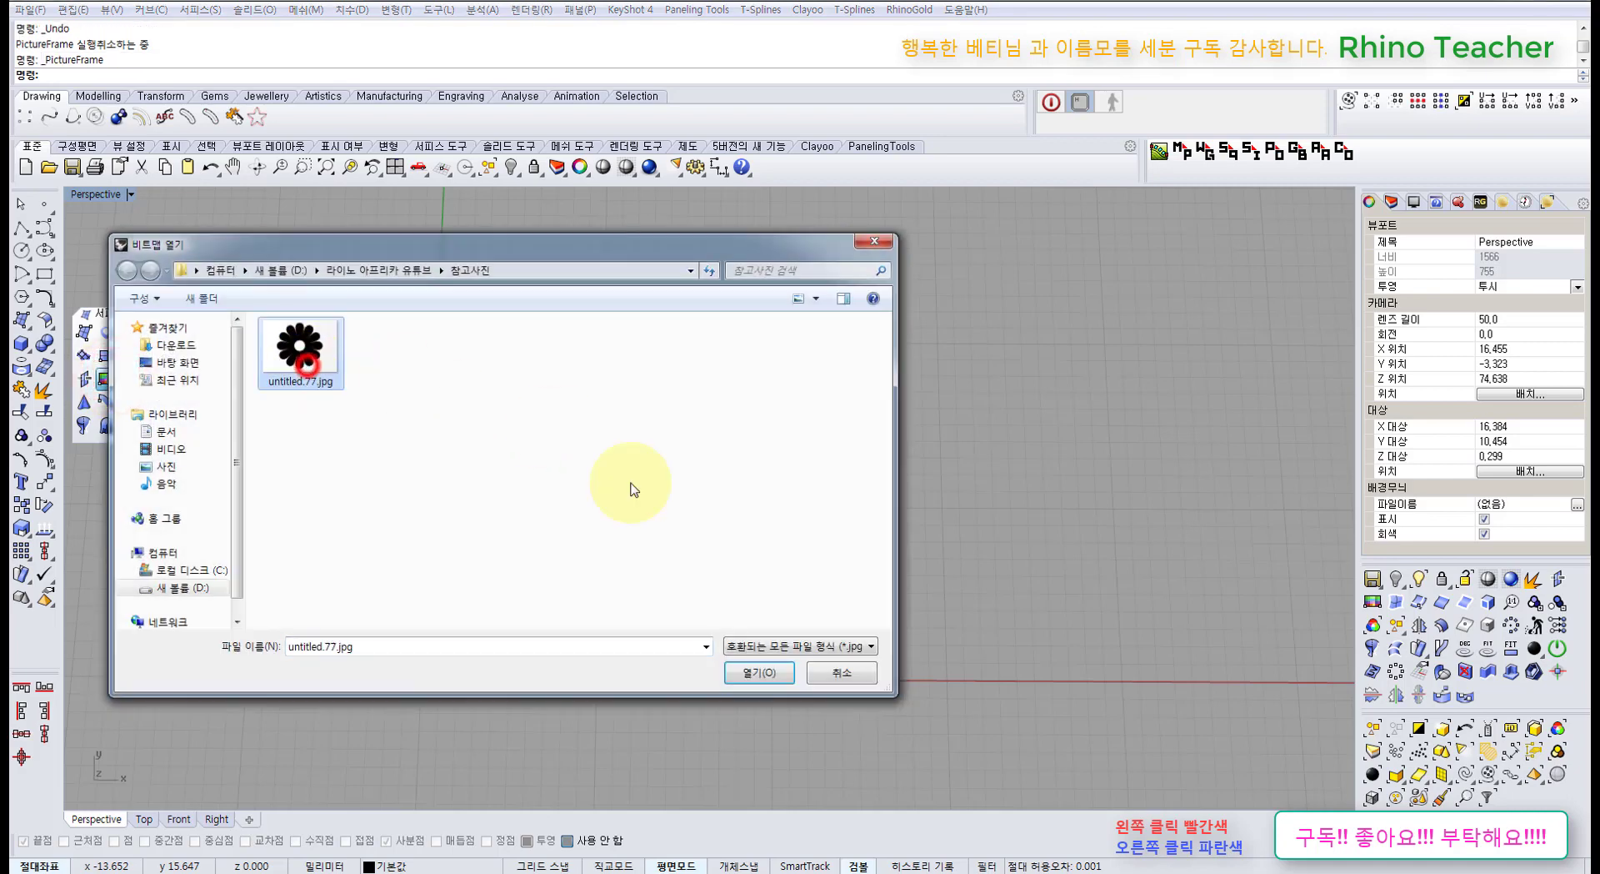
pyautogui.click(767, 675)
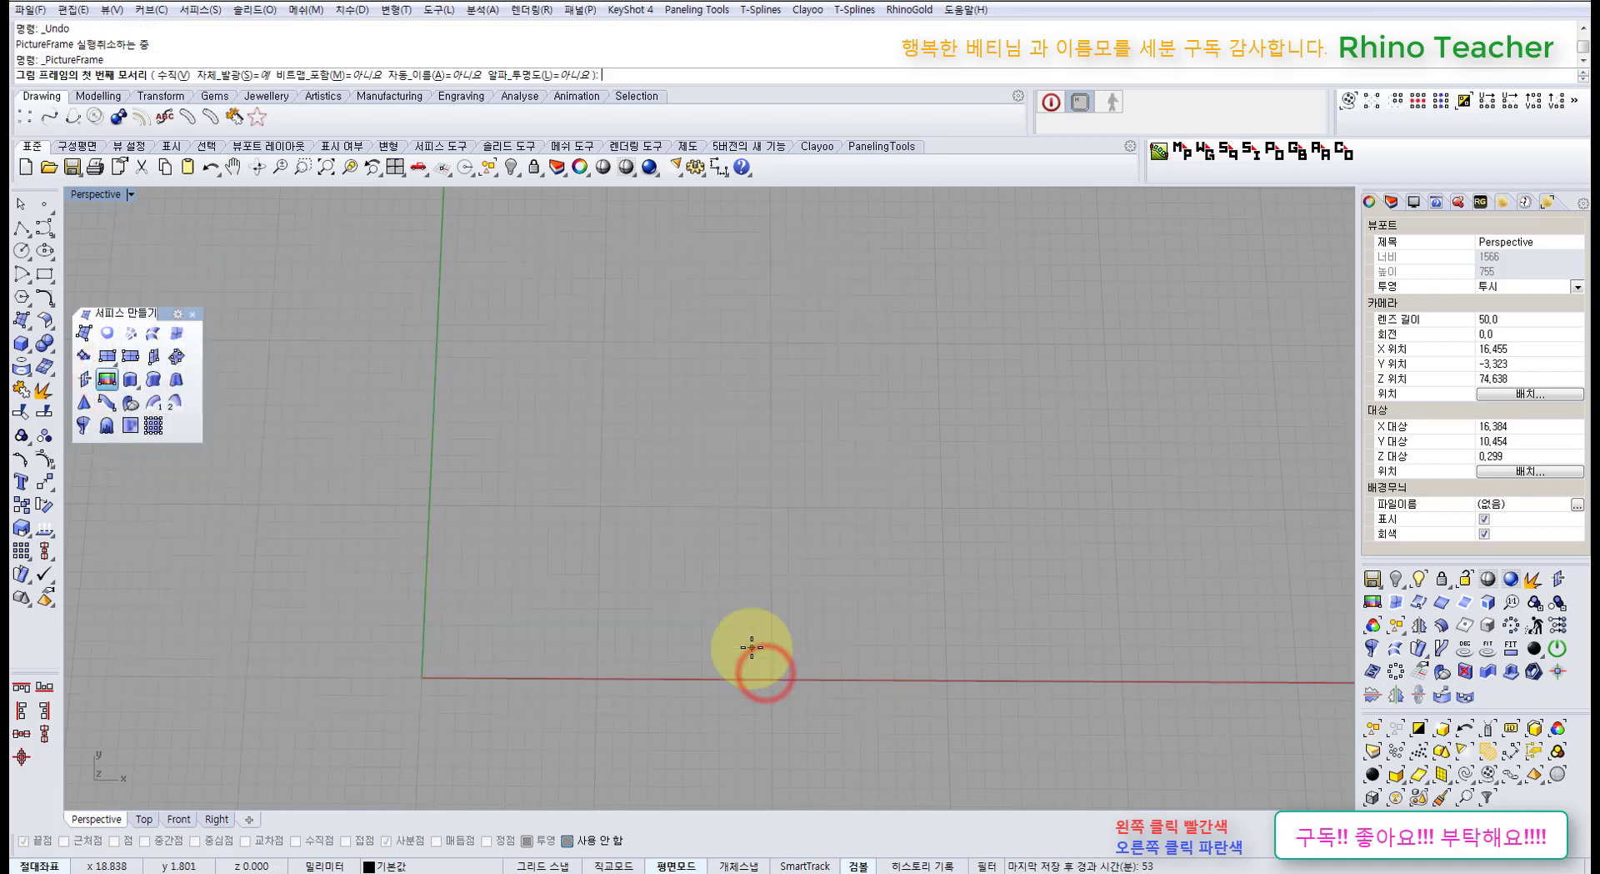
pyautogui.write('0')
pyautogui.press('Return')
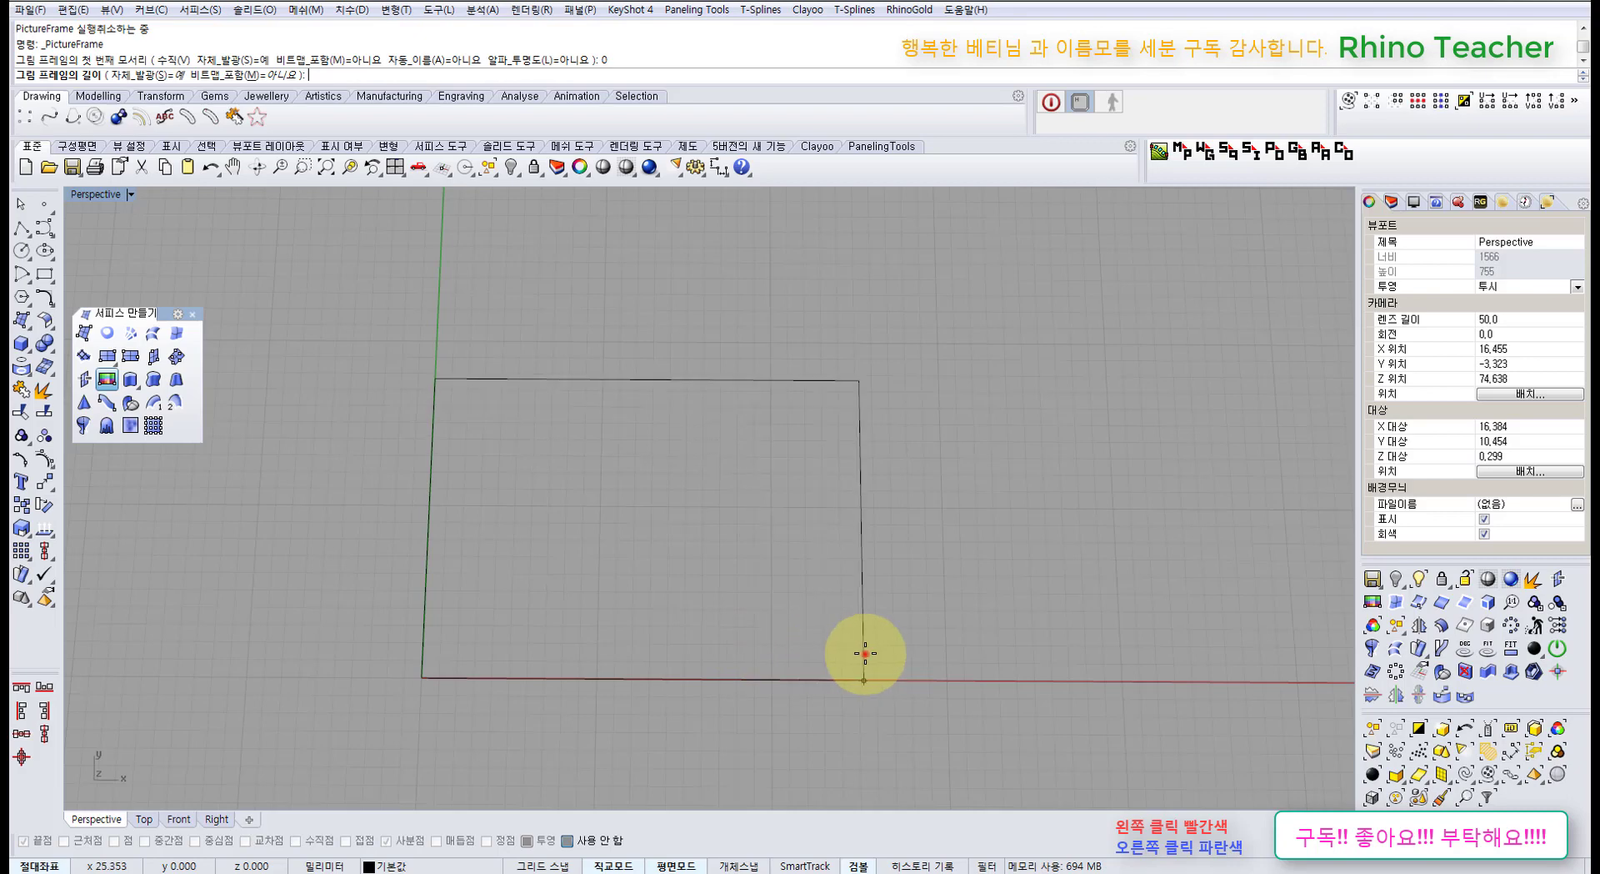
pyautogui.click(865, 654)
pyautogui.moveTo(913, 592); pyautogui.dragTo(828, 578, button='right')
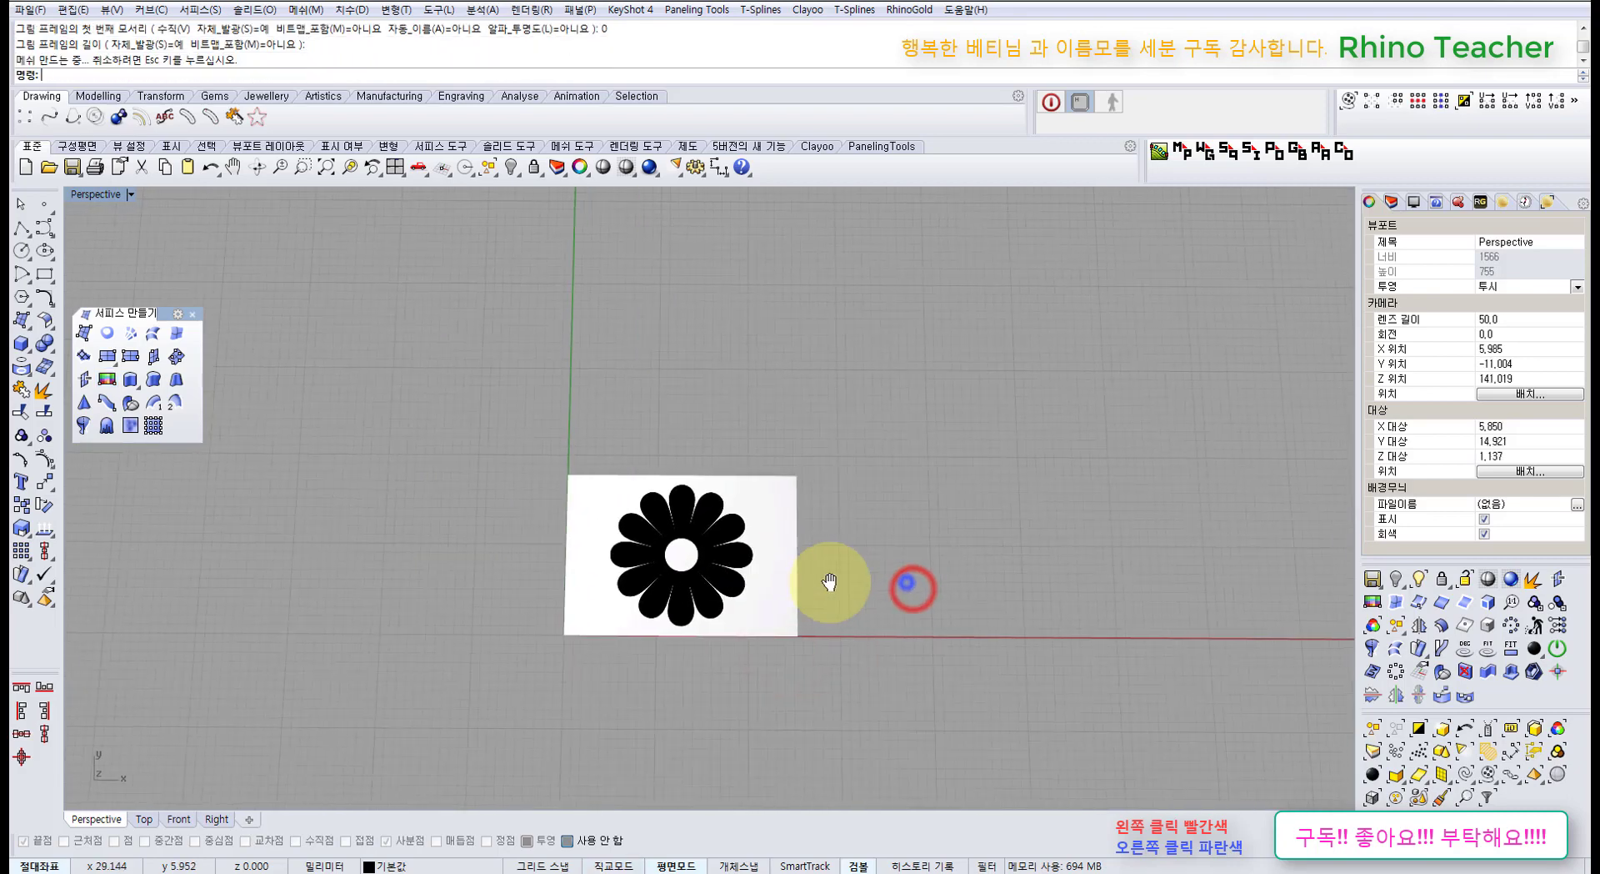
pyautogui.moveTo(697, 641)
pyautogui.mouseDown(button='right')
pyautogui.moveTo(696, 542)
pyautogui.moveTo(704, 659)
pyautogui.moveTo(689, 624)
pyautogui.mouseUp(button='right')
# Switch to a maximized Top view with the whole flower picture framed.
pyautogui.click(699, 618)
pyautogui.click(395, 167)
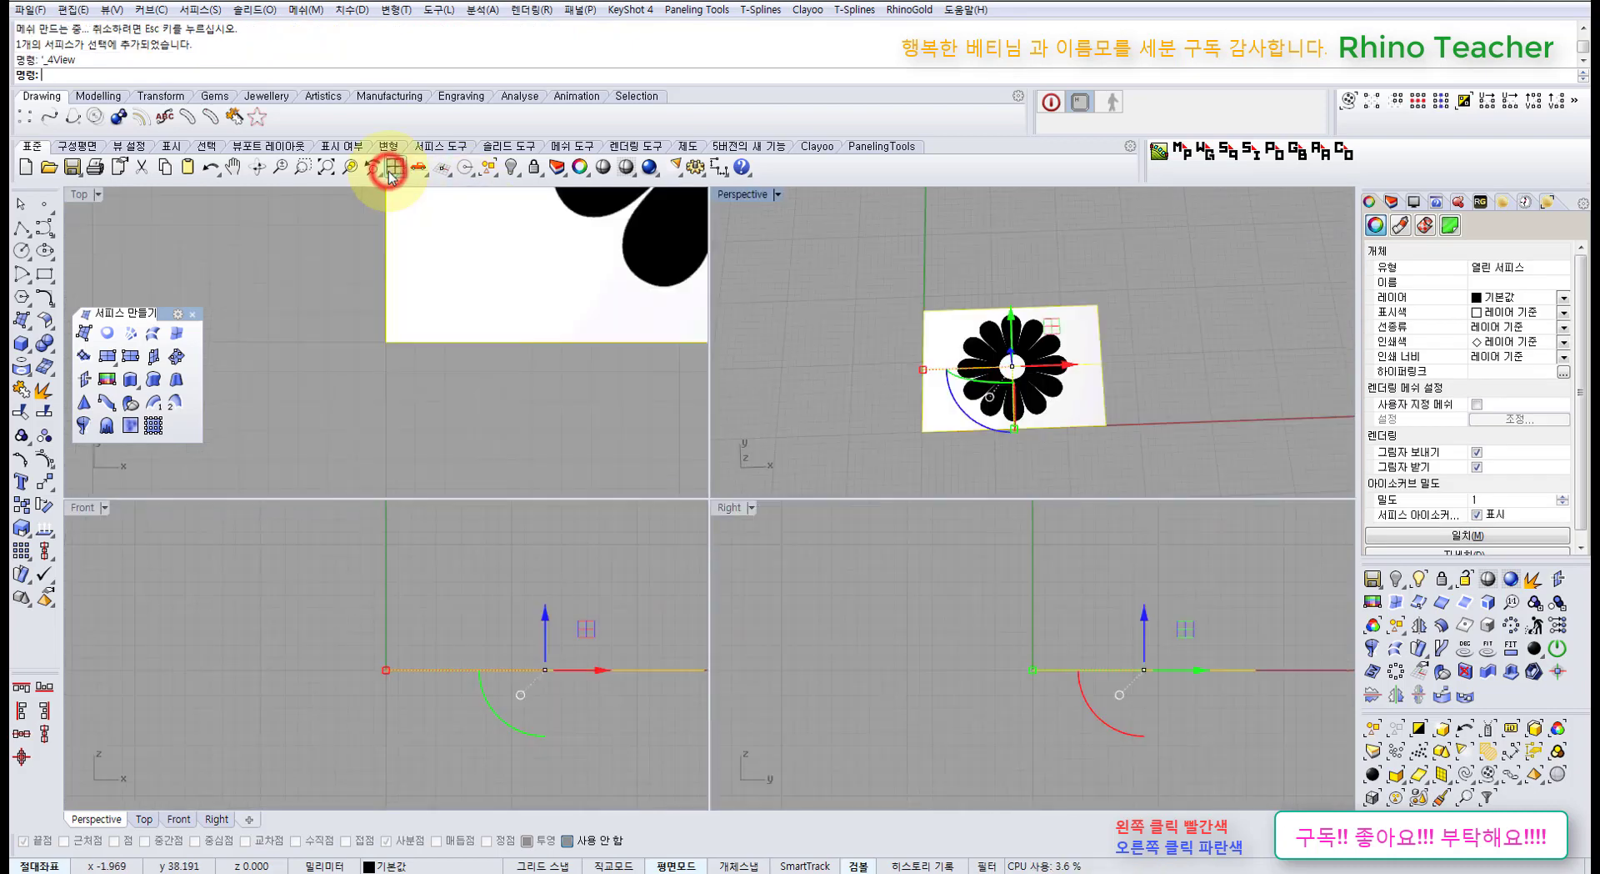
pyautogui.doubleClick(78, 195)
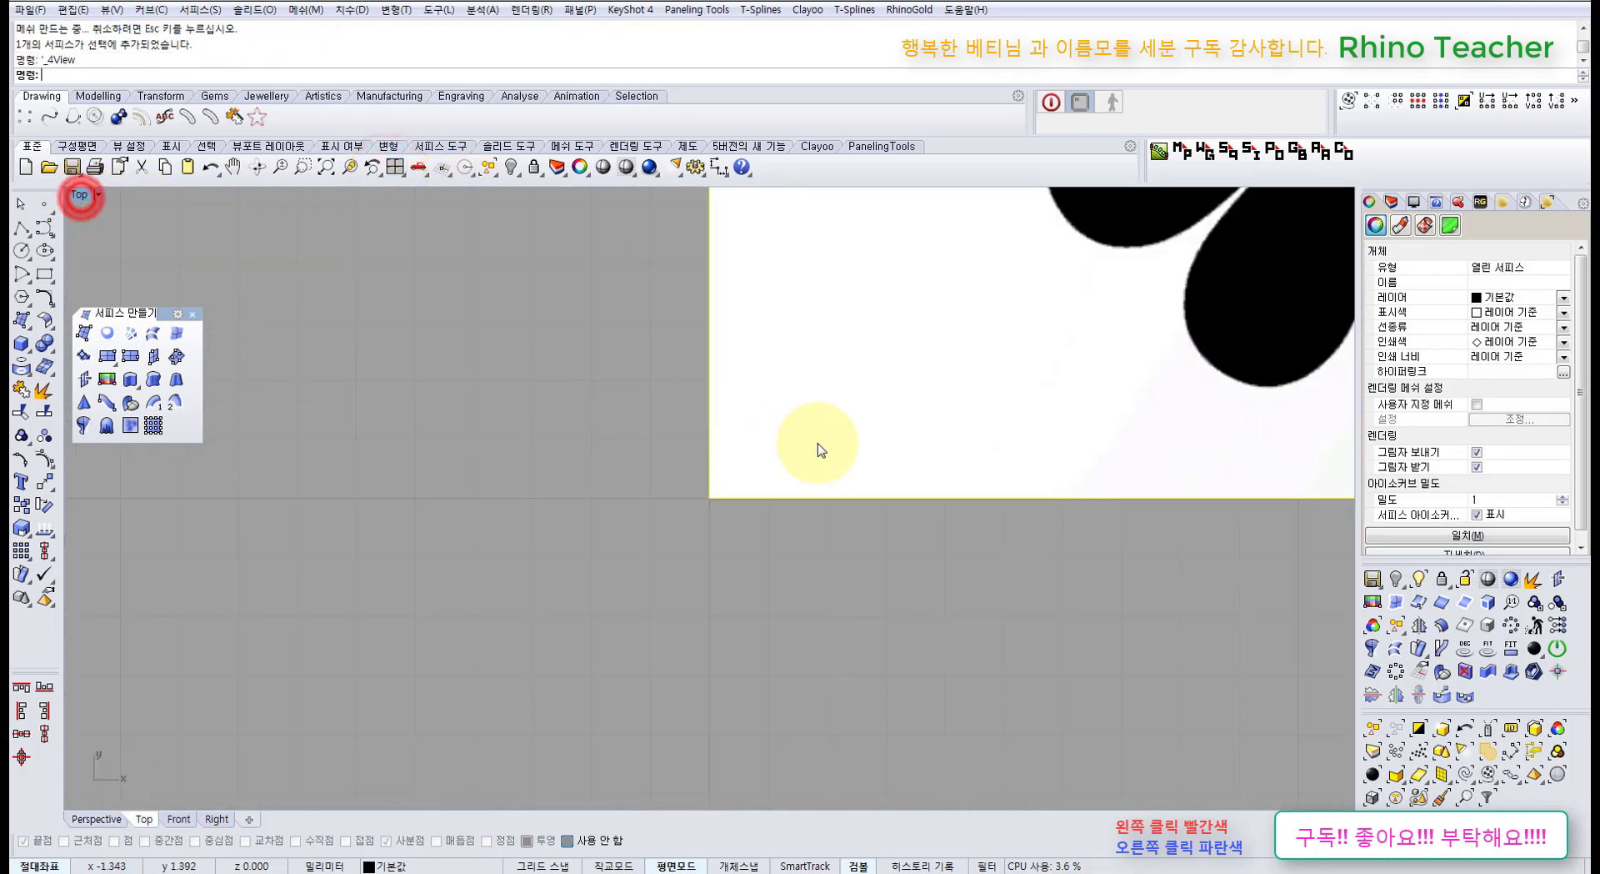
pyautogui.scroll(-3, 990, 418)
pyautogui.moveTo(1002, 411); pyautogui.dragTo(643, 722, button='right')
pyautogui.click(642, 722)
pyautogui.scroll(5, 643, 722)
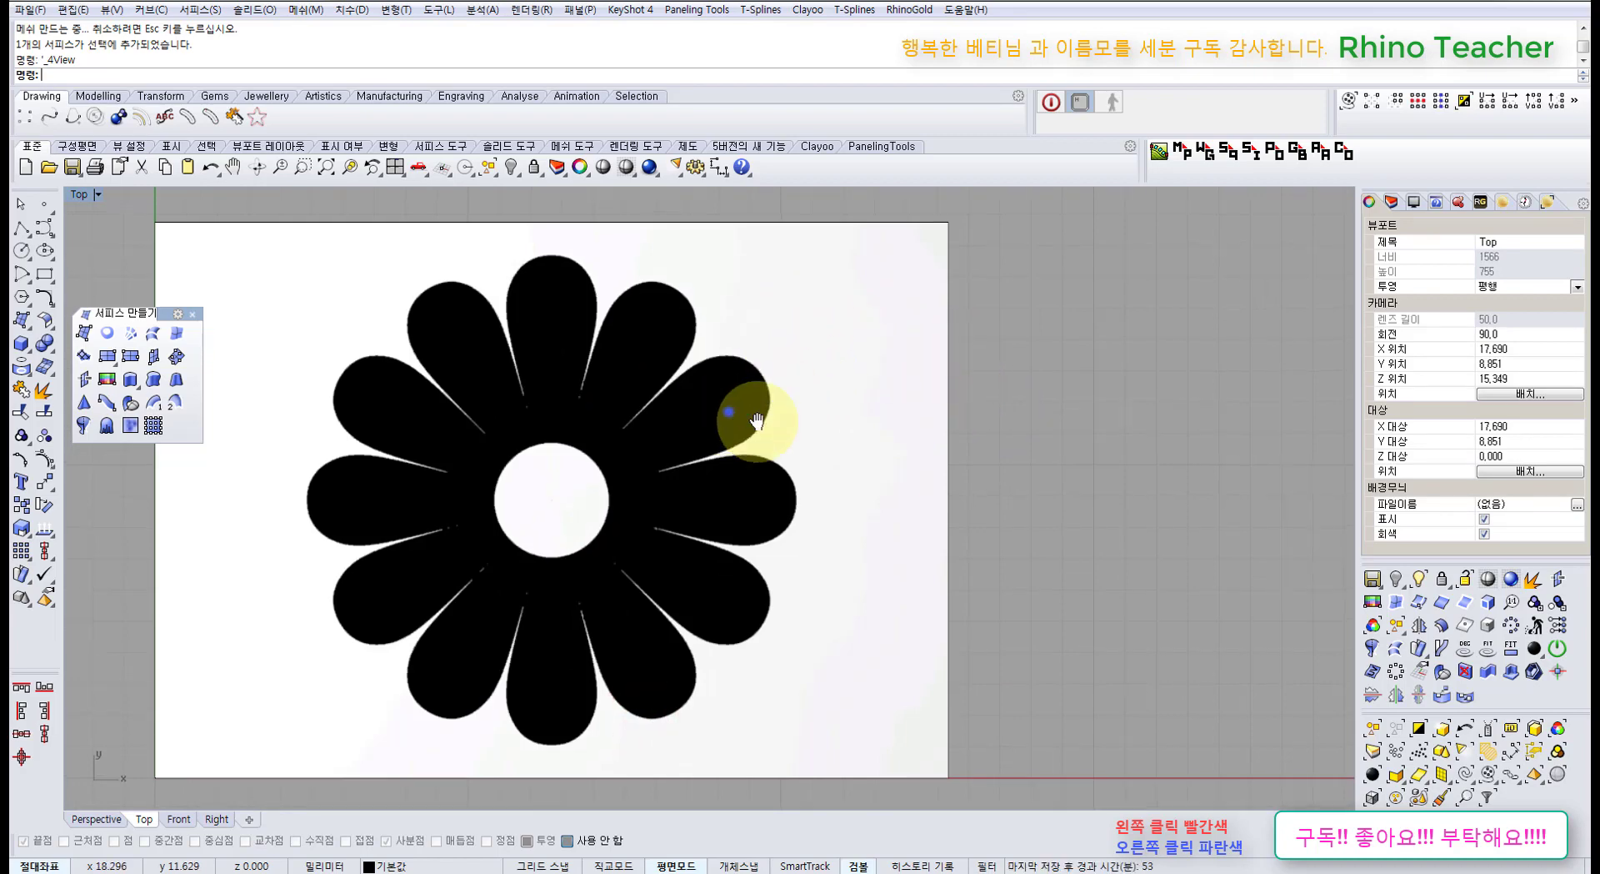
pyautogui.moveTo(726, 407); pyautogui.dragTo(832, 398, button='right')
# Make the flower picture semi-transparent by raising the transparency of its material.
pyautogui.click(769, 476)
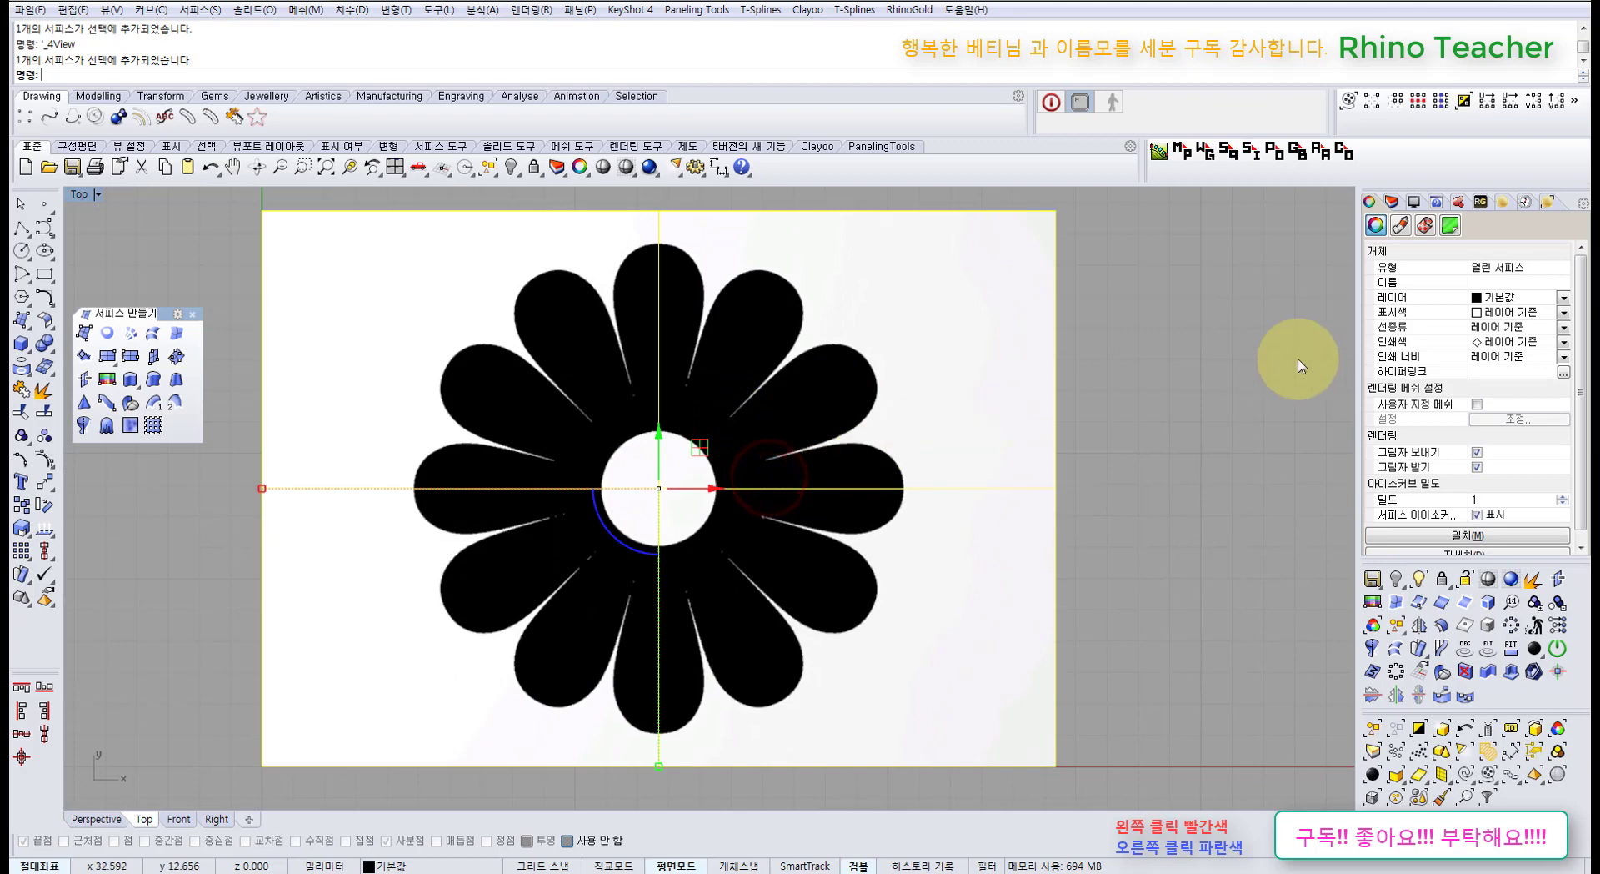
pyautogui.click(1400, 227)
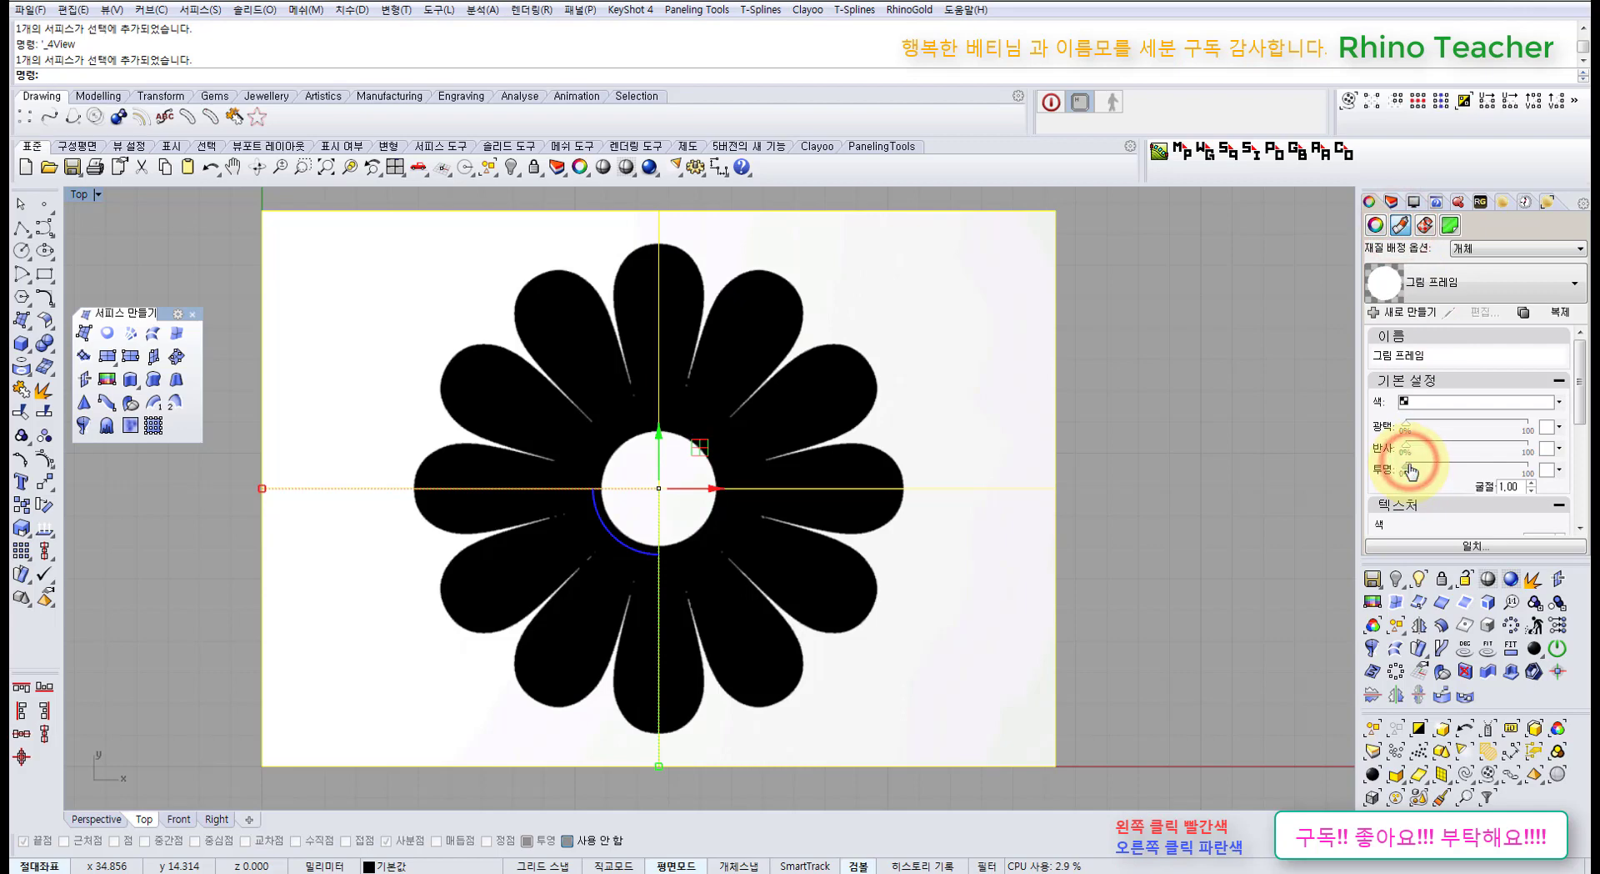
pyautogui.moveTo(1410, 471); pyautogui.dragTo(1500, 482)
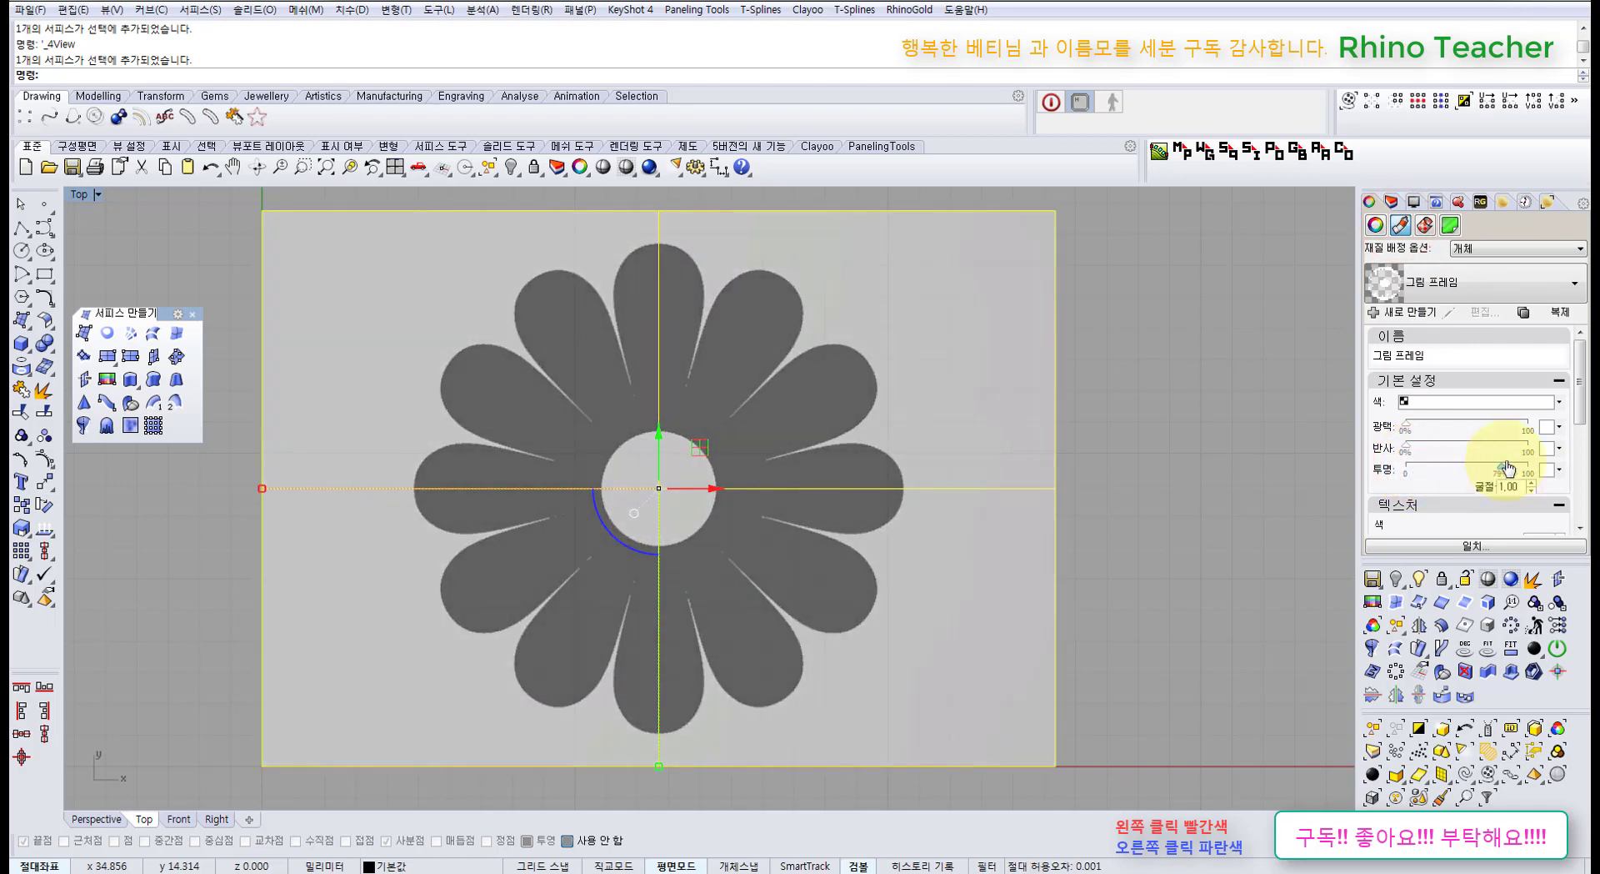
pyautogui.click(1189, 328)
# Shift the flower picture freehand slightly away from the origin.
pyautogui.scroll(-4, 1190, 329)
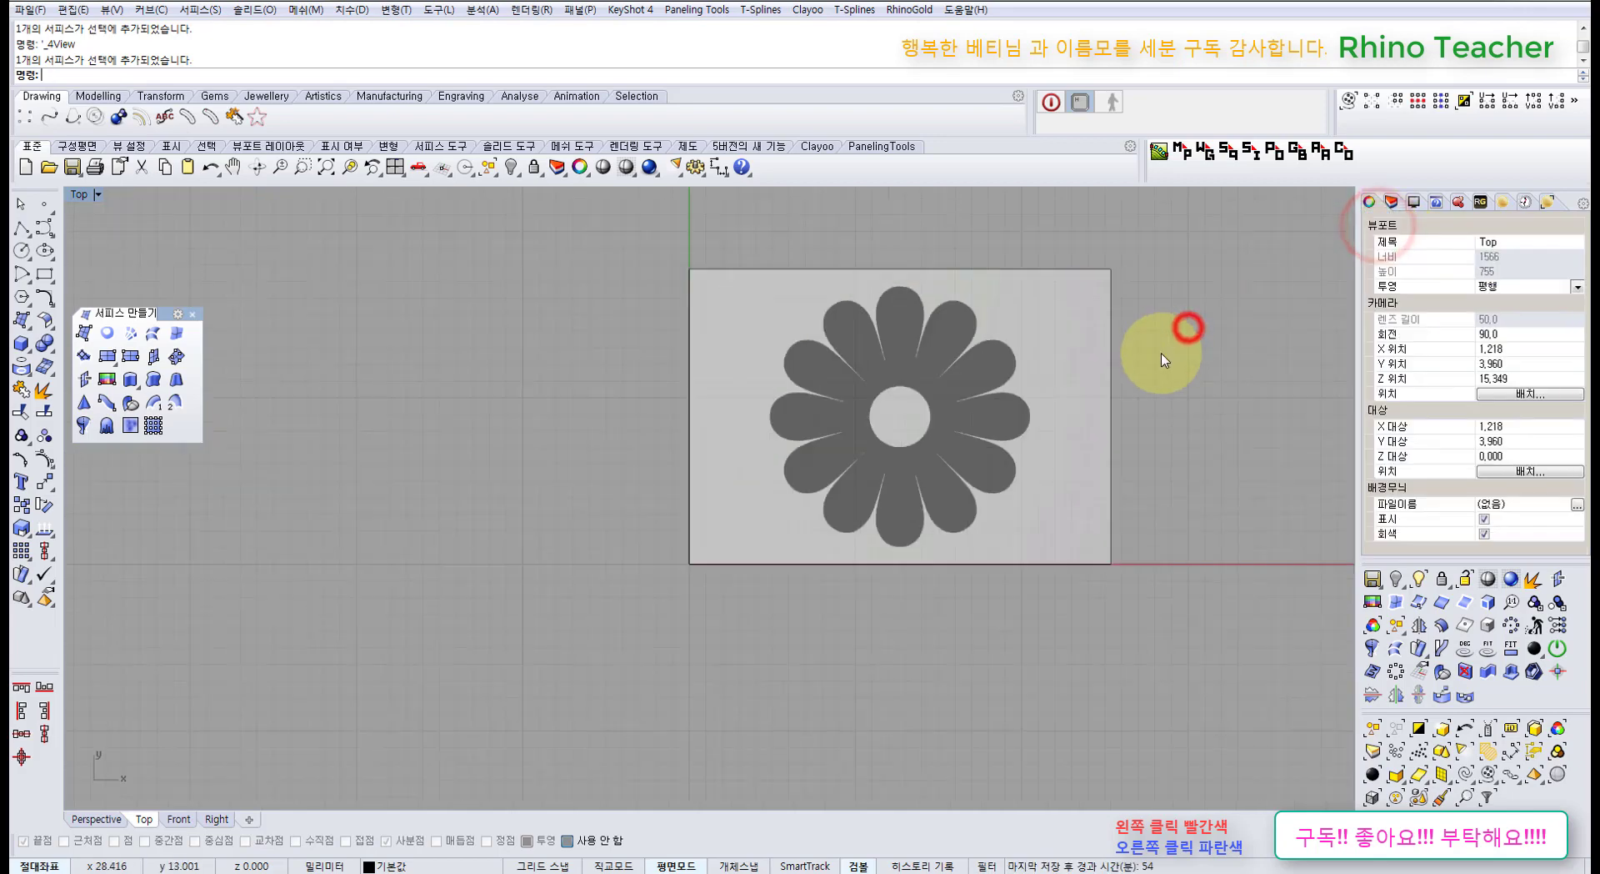
pyautogui.moveTo(1154, 364); pyautogui.dragTo(982, 386, button='right')
pyautogui.moveTo(781, 490); pyautogui.dragTo(806, 425)
pyautogui.click(1050, 447)
pyautogui.scroll(6, 733, 340)
pyautogui.moveTo(733, 338); pyautogui.dragTo(686, 412, button='right')
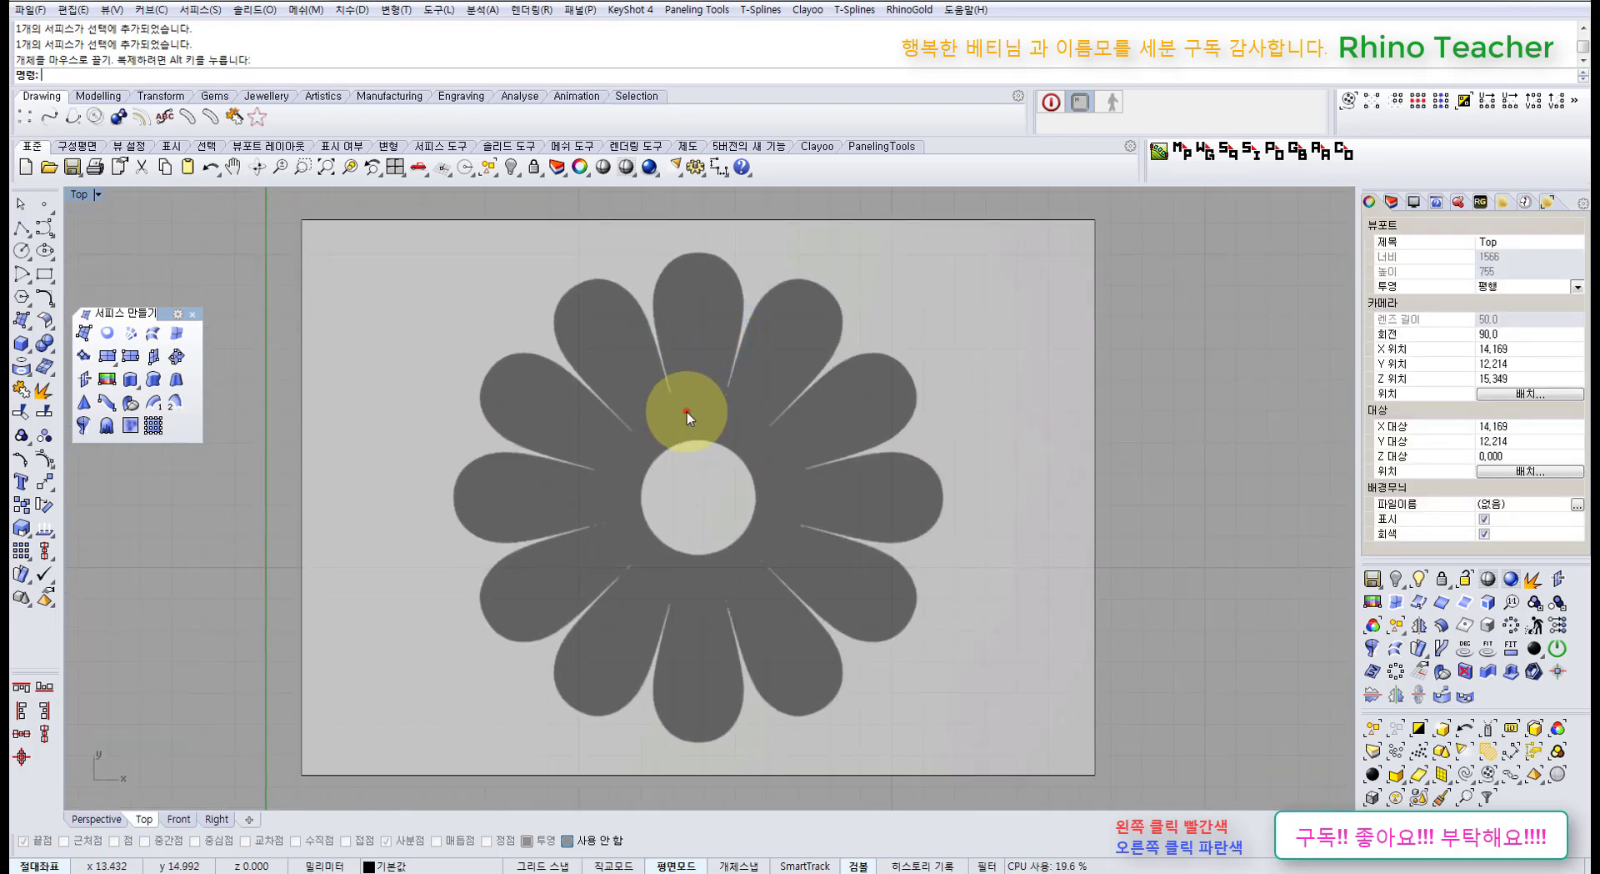
# Align the flower picture concentrically on the origin using alignment point 0.
pyautogui.click(687, 412)
pyautogui.click(48, 550)
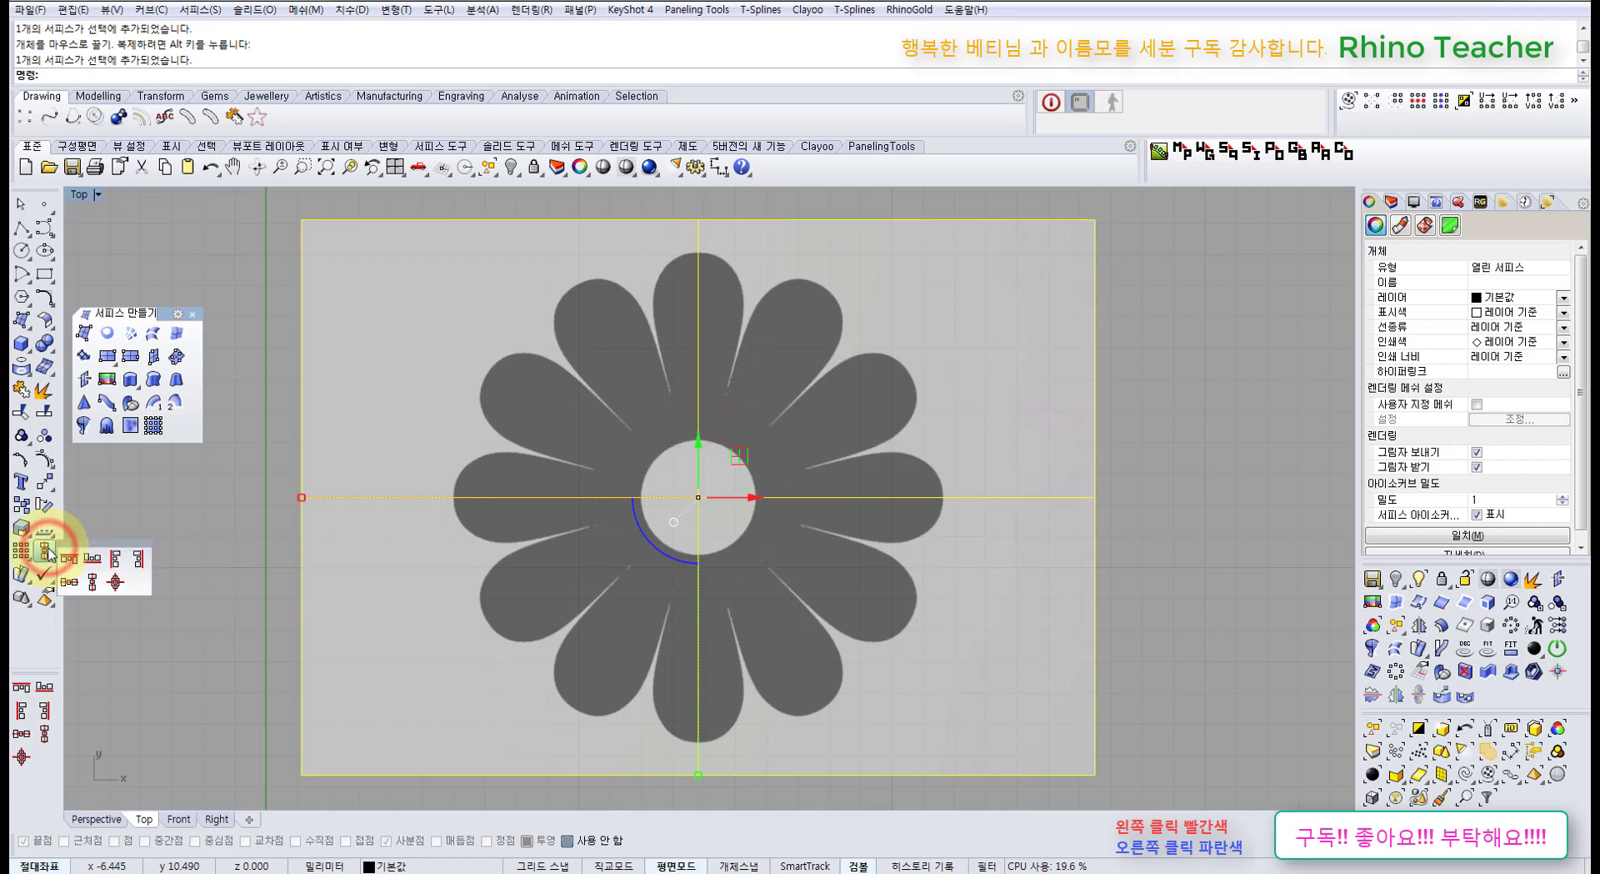
pyautogui.click(110, 581)
pyautogui.scroll(-8, 193, 597)
pyautogui.moveTo(223, 609); pyautogui.dragTo(506, 512, button='right')
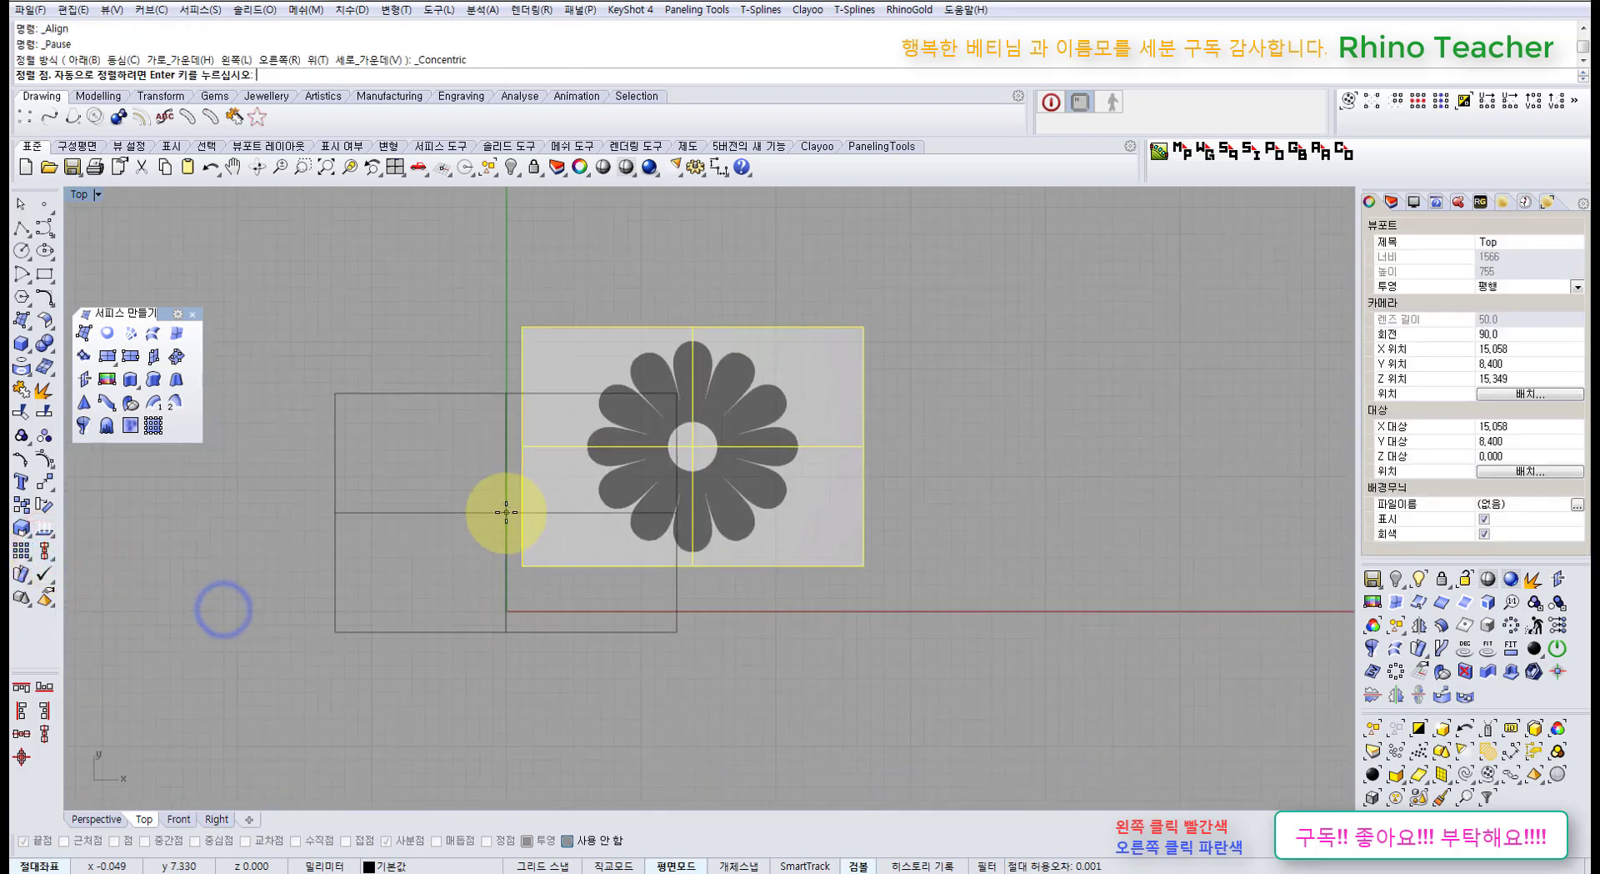
pyautogui.write('0')
pyautogui.press('Return')
pyautogui.click(687, 471)
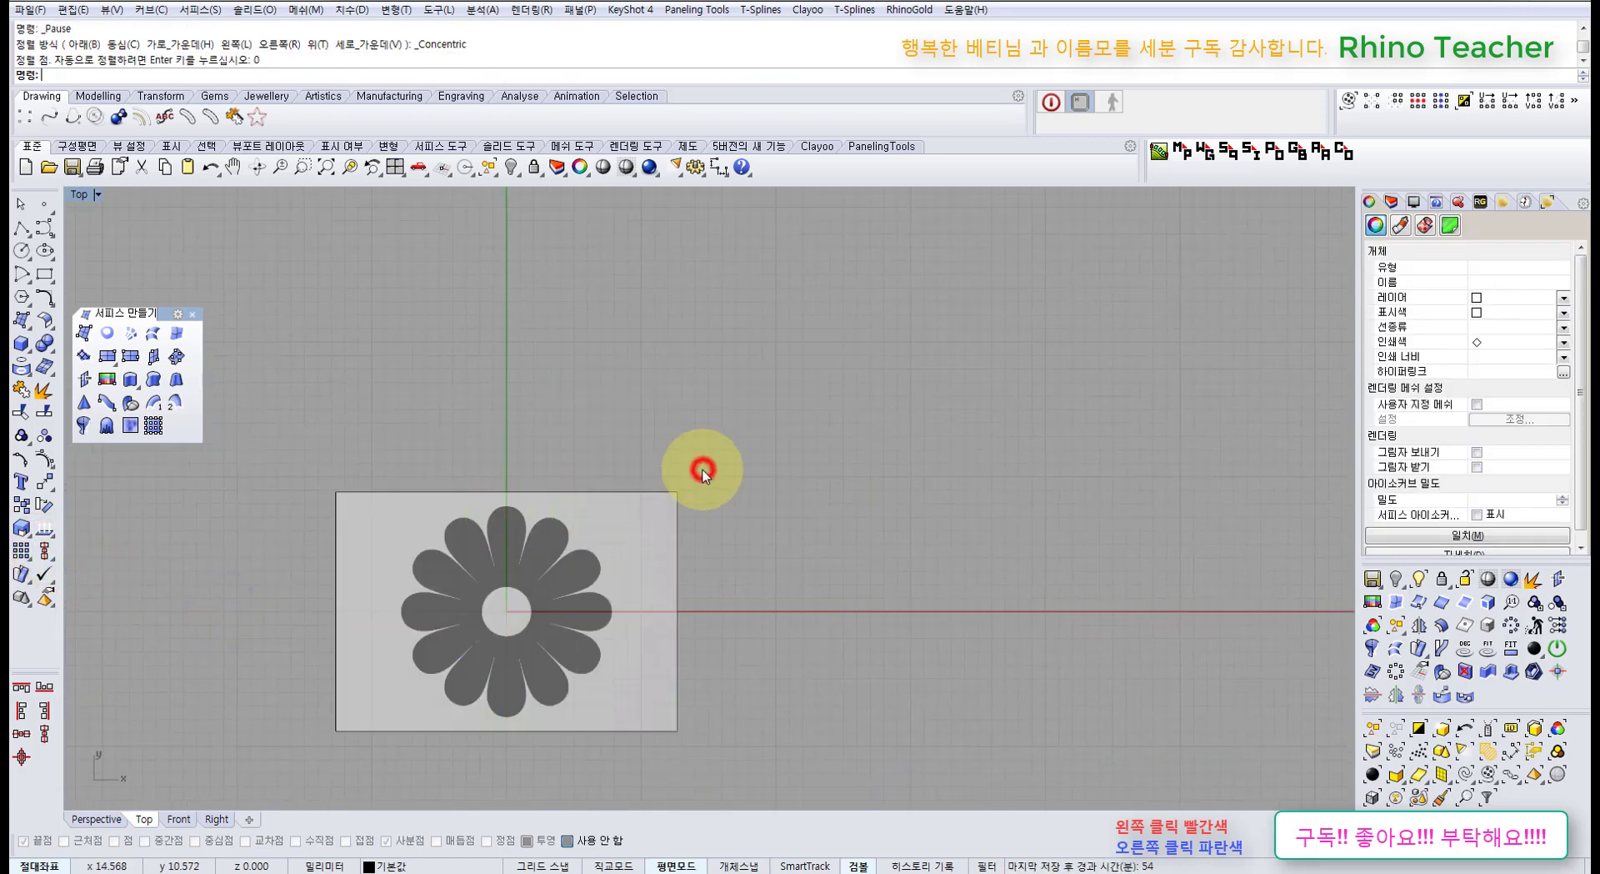
# Move the flower picture freehand in the positive X direction, clear of the origin.
pyautogui.moveTo(516, 597); pyautogui.dragTo(566, 537, button='right')
pyautogui.scroll(5, 566, 537)
pyautogui.scroll(-4, 574, 496)
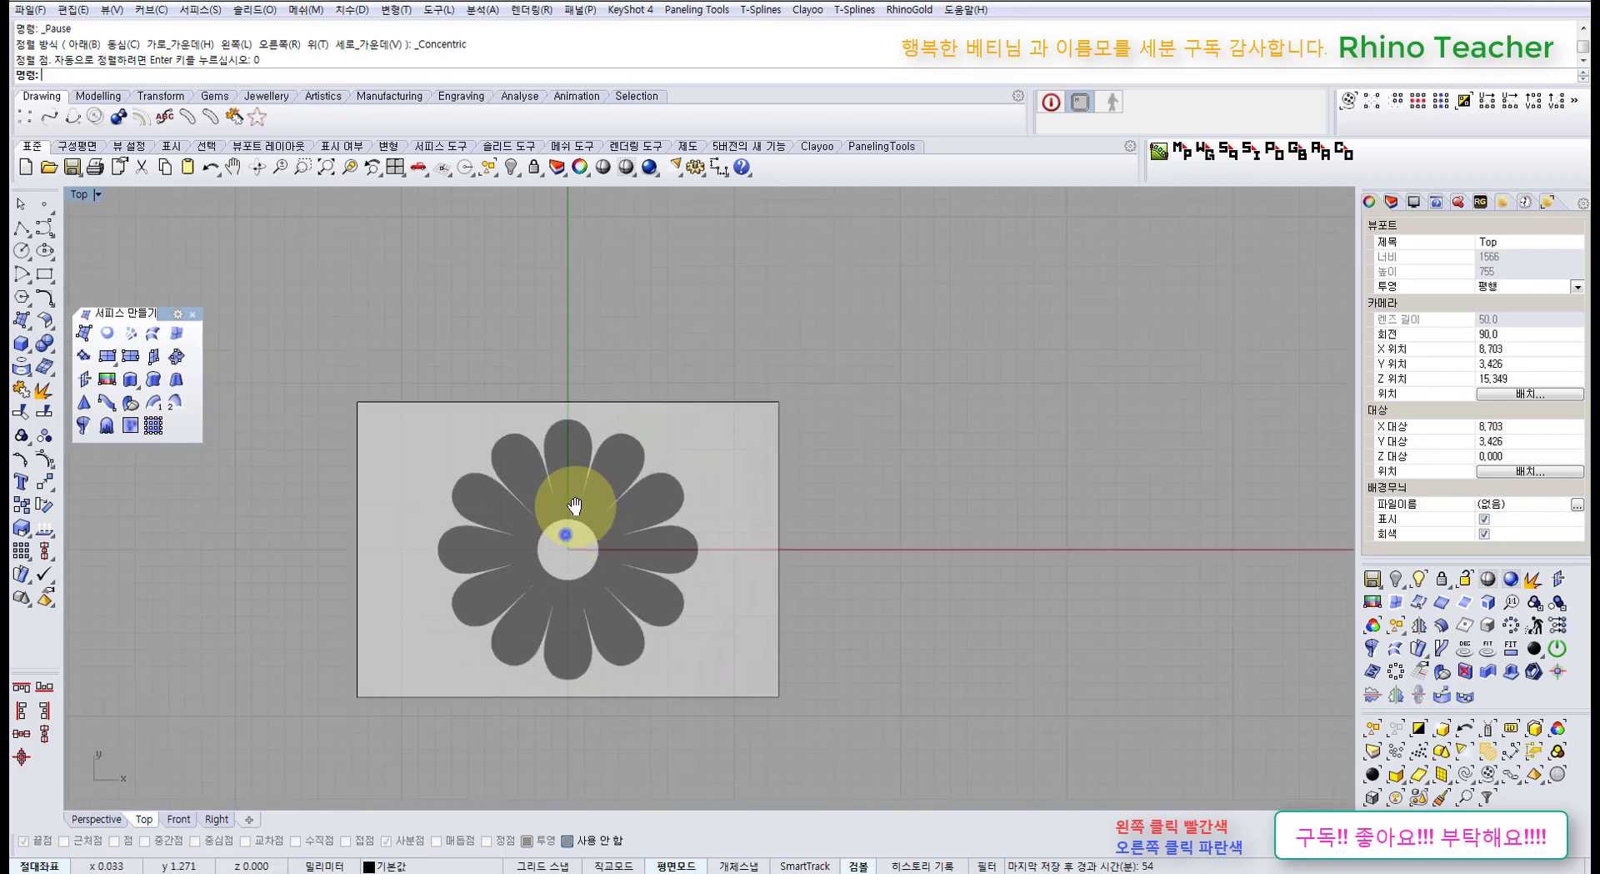
pyautogui.moveTo(597, 500); pyautogui.dragTo(948, 464)
pyautogui.click(597, 481)
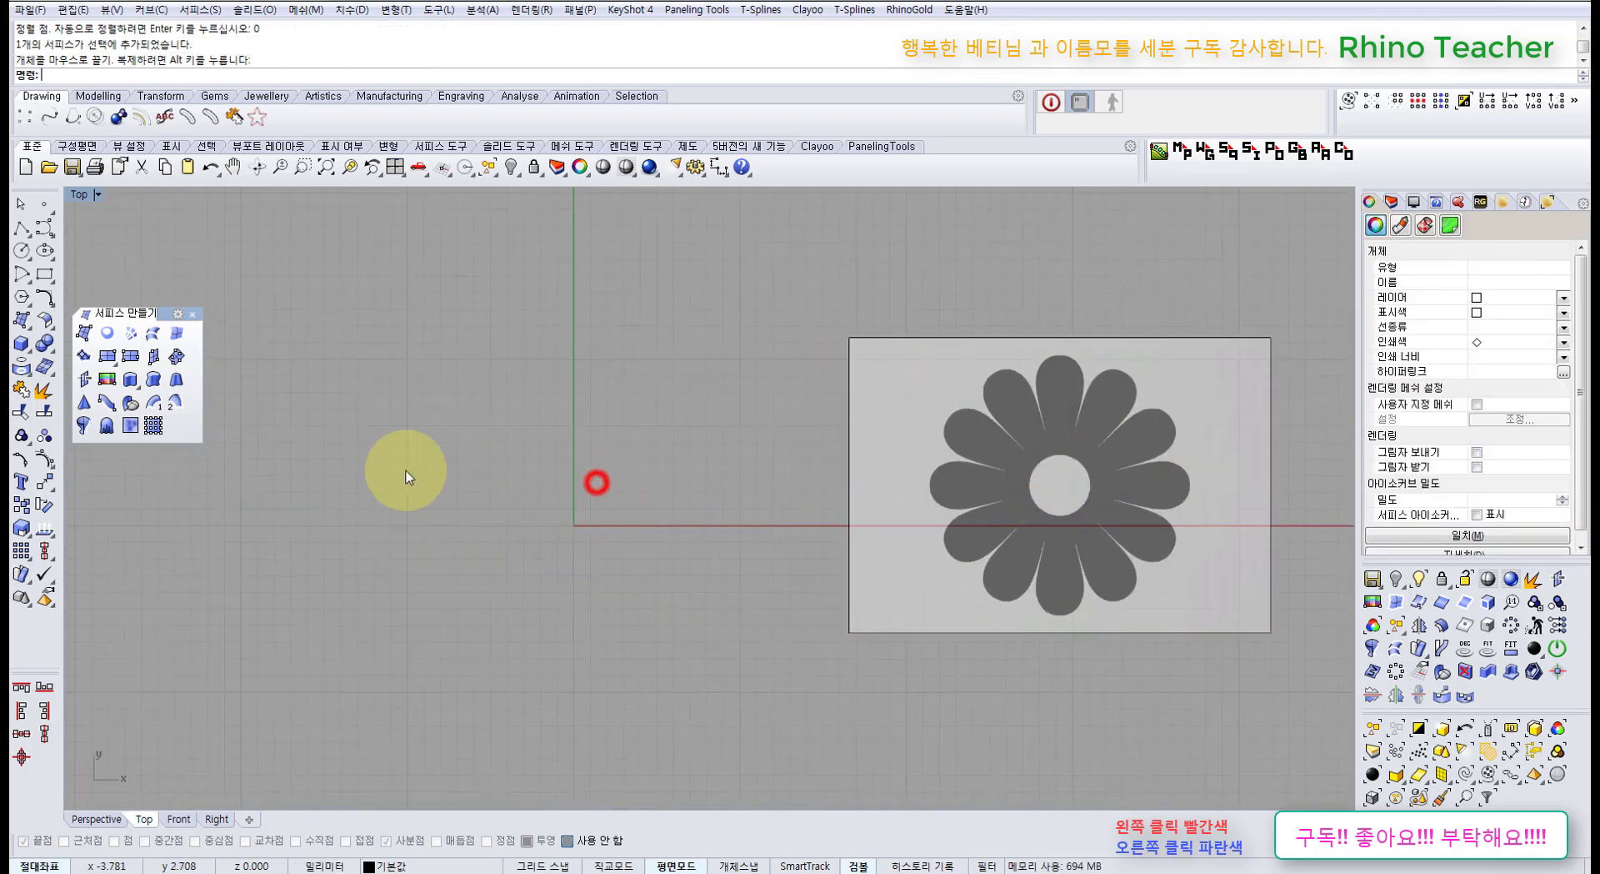
# Draw a circle centred at 0 with a diameter of 10 mm.
pyautogui.click(23, 251)
pyautogui.write('0')
pyautogui.press('Return')
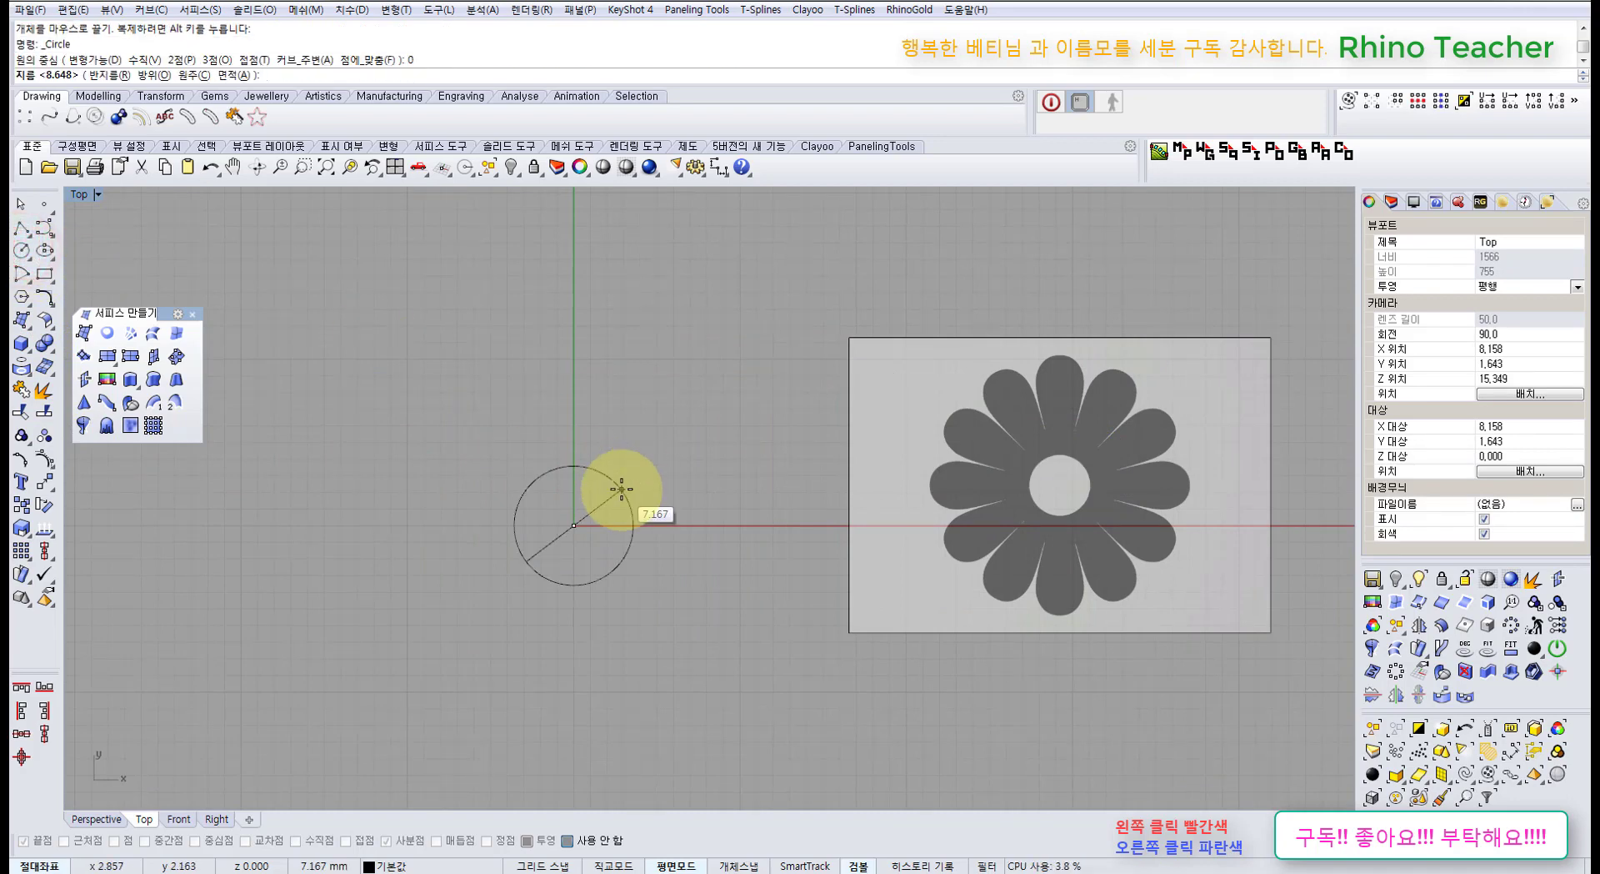
pyautogui.write('10')
pyautogui.press('Return')
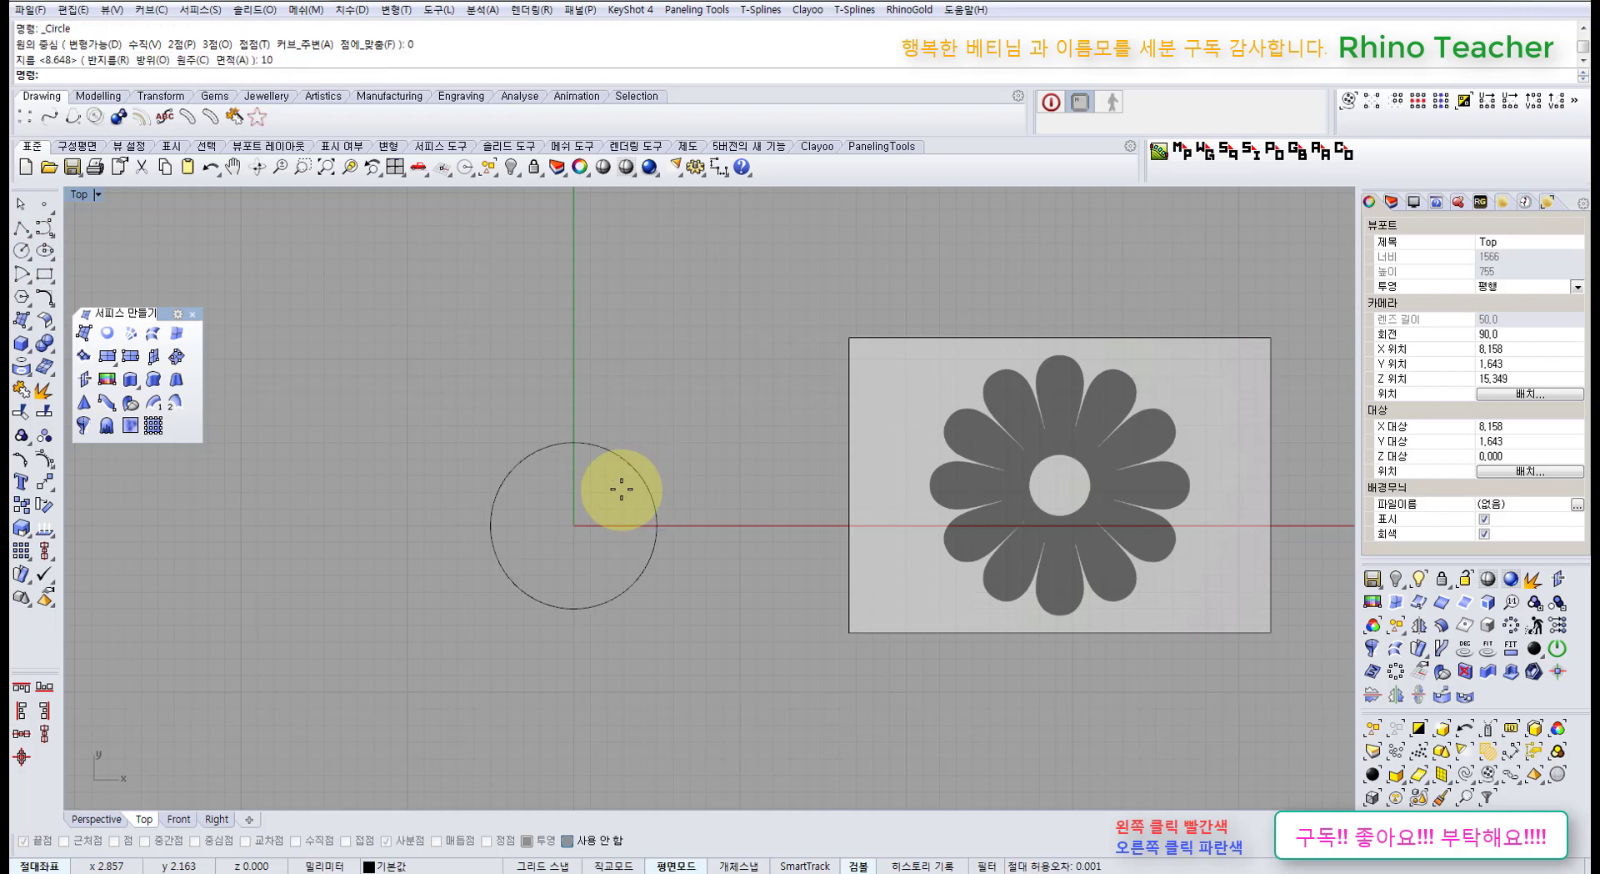
# Move the flower picture freehand over the 10 mm circle so its left petal tip meets the circle's left quadrant.
pyautogui.click(700, 432)
pyautogui.moveTo(1027, 454); pyautogui.dragTo(586, 497)
pyautogui.scroll(10, 482, 530)
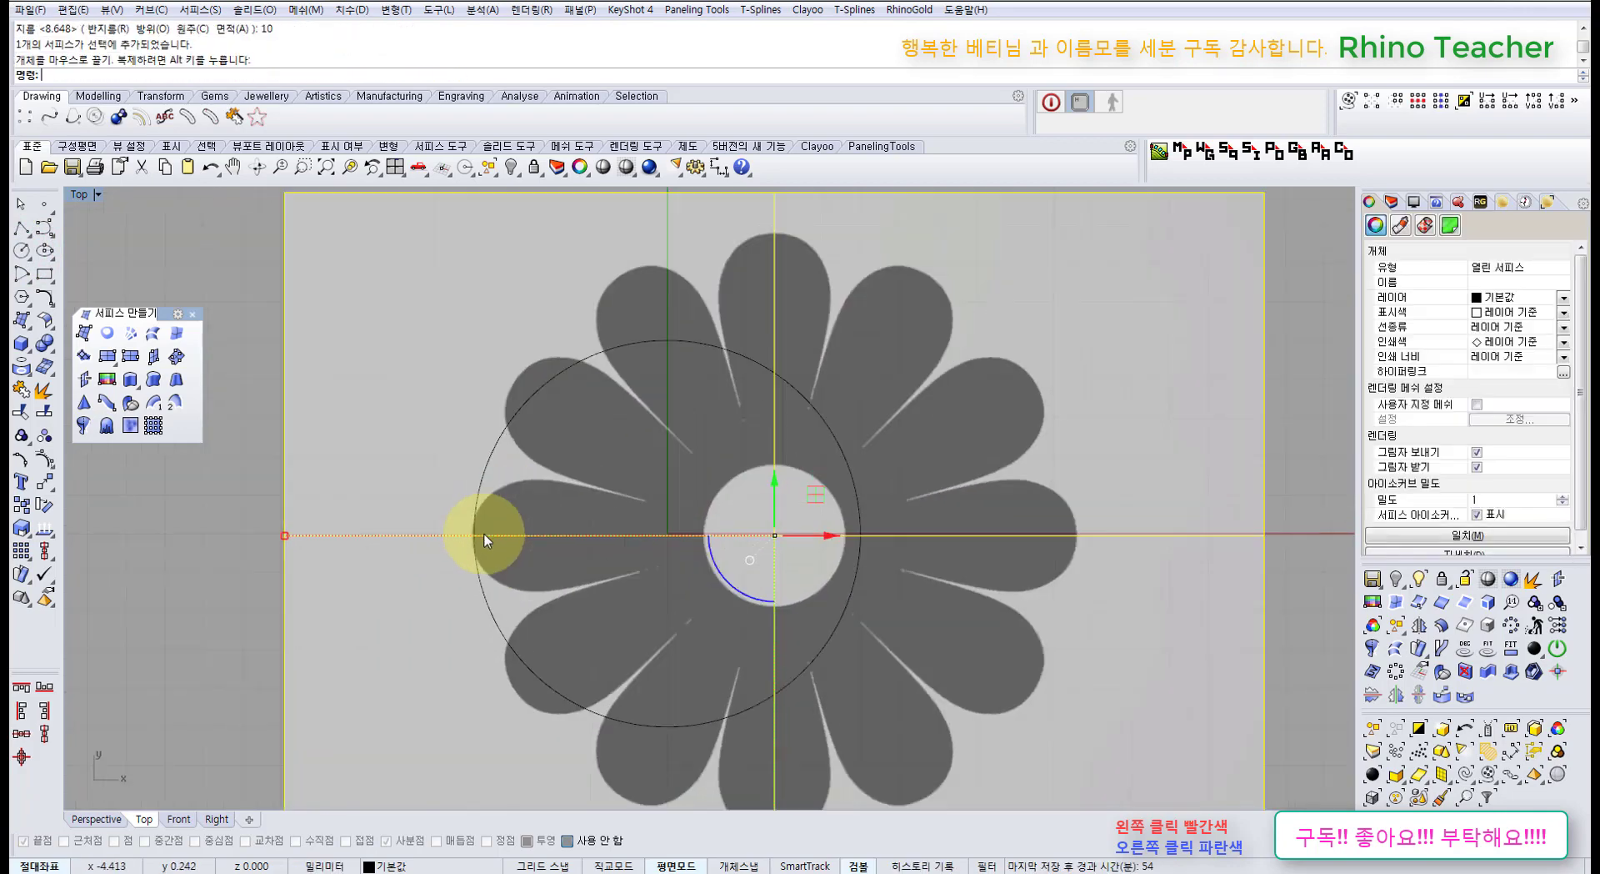
pyautogui.moveTo(523, 582); pyautogui.dragTo(526, 577)
pyautogui.scroll(-8, 525, 578)
pyautogui.moveTo(529, 611); pyautogui.dragTo(532, 566, button='right')
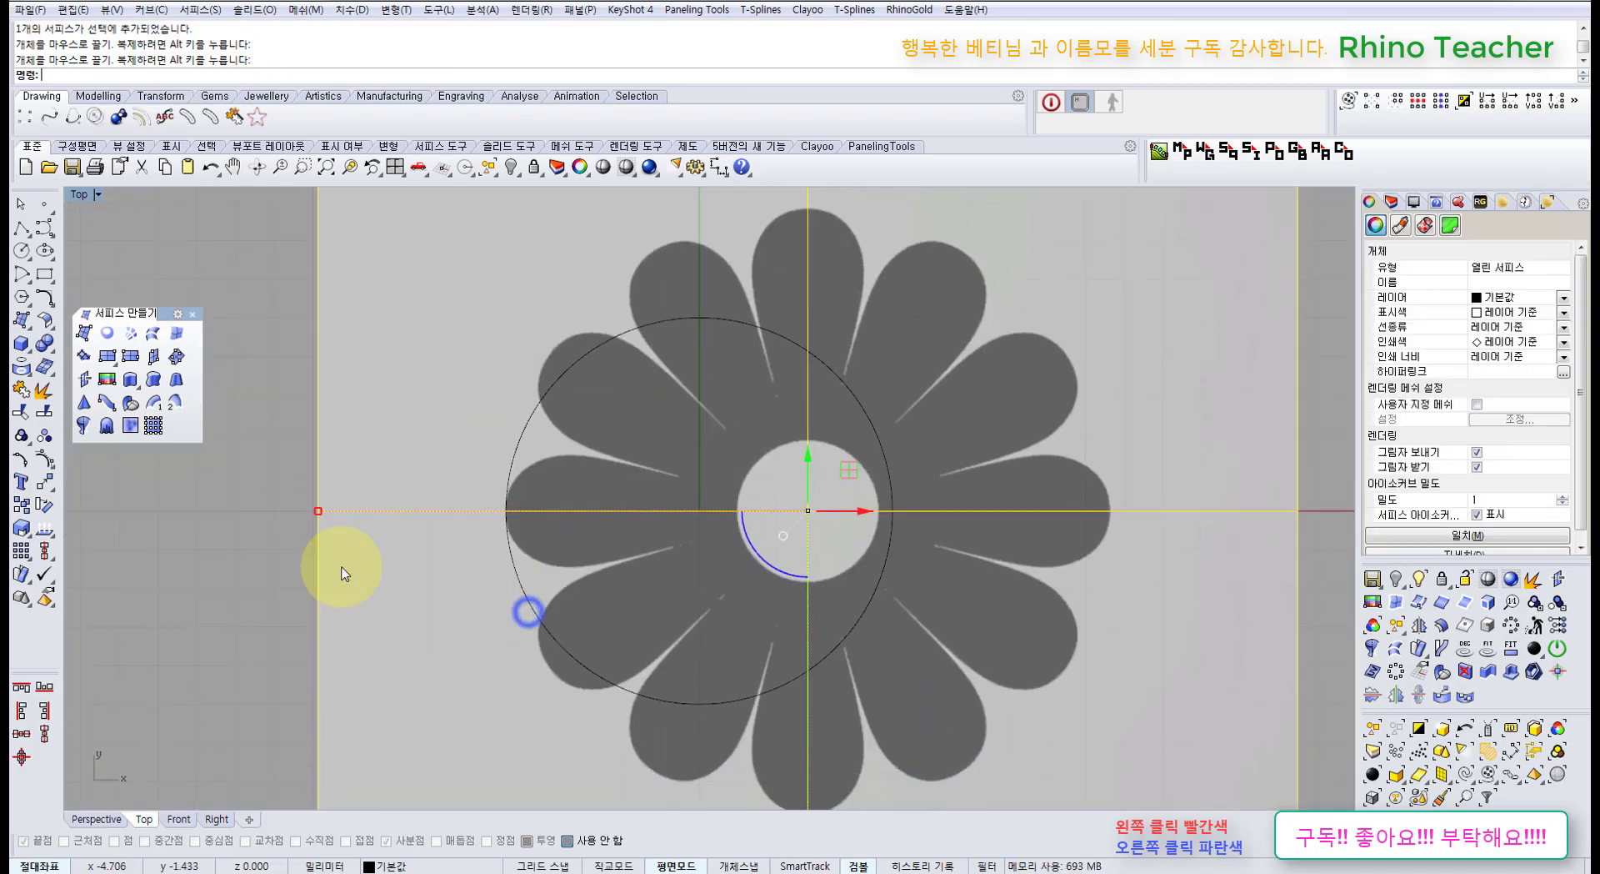
# Scale the picture in 2D from the circle's left quadrant, using the right petal tip as first reference and the circle's right quadrant as second.
pyautogui.click(24, 528)
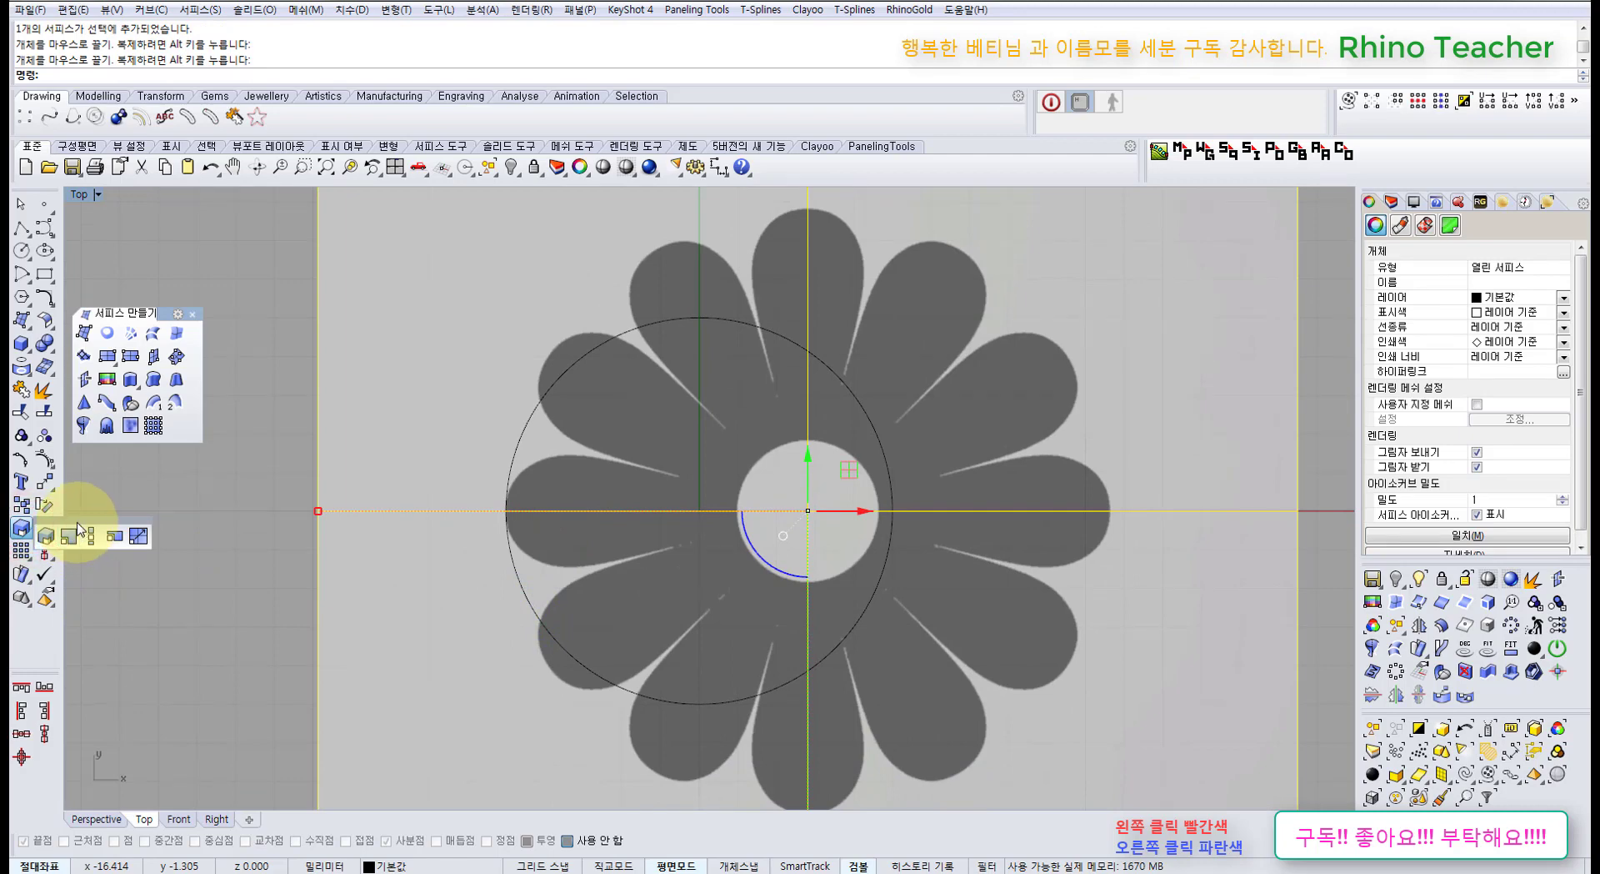
pyautogui.click(99, 522)
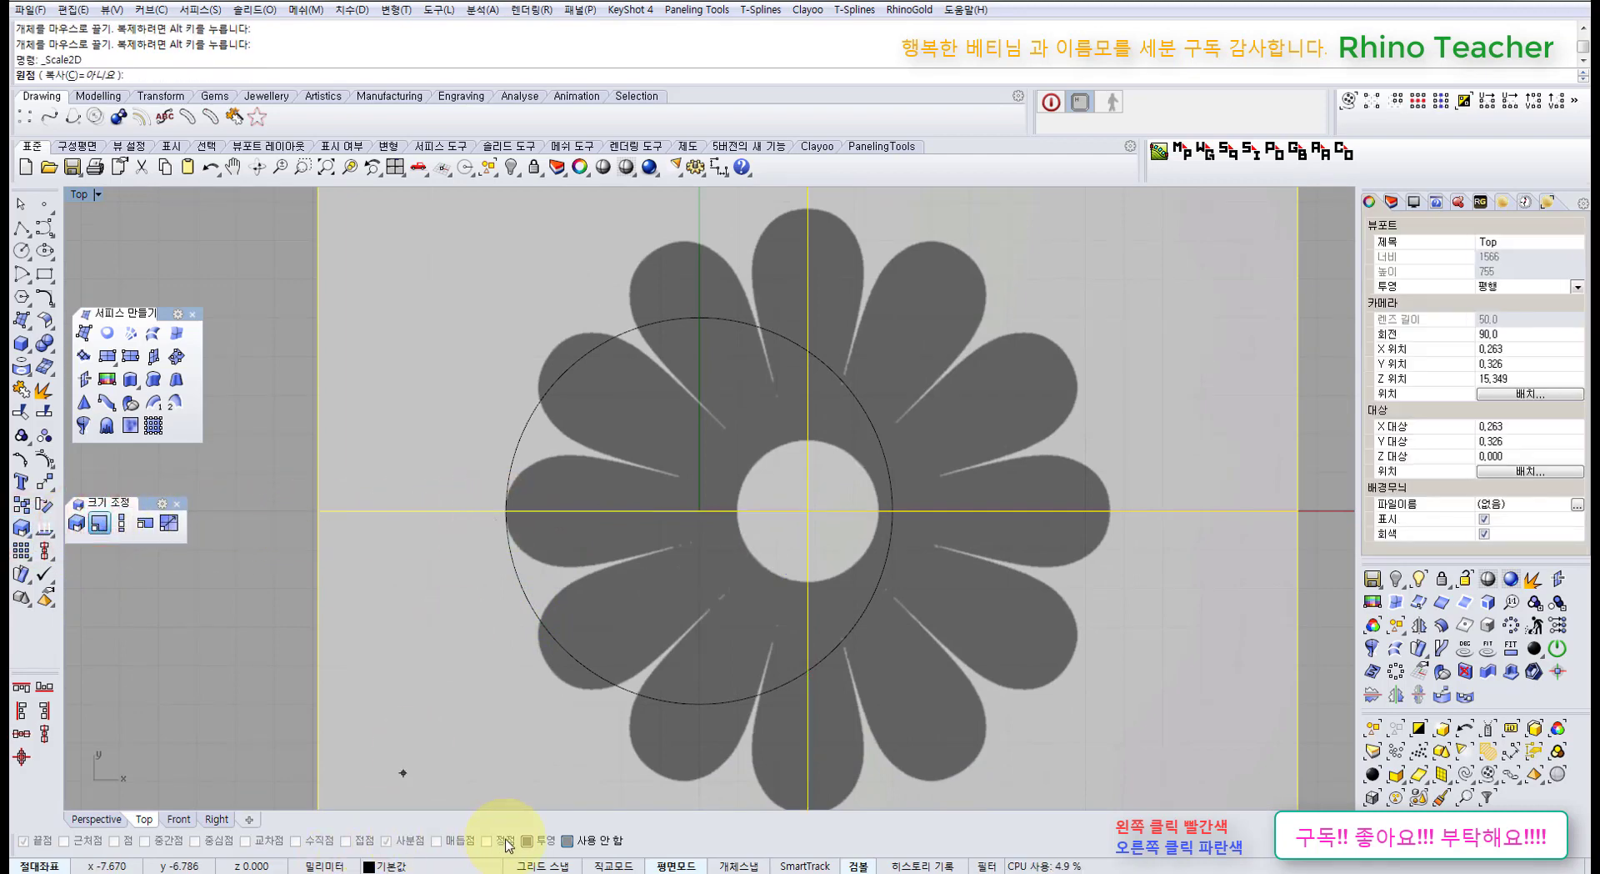
pyautogui.click(566, 841)
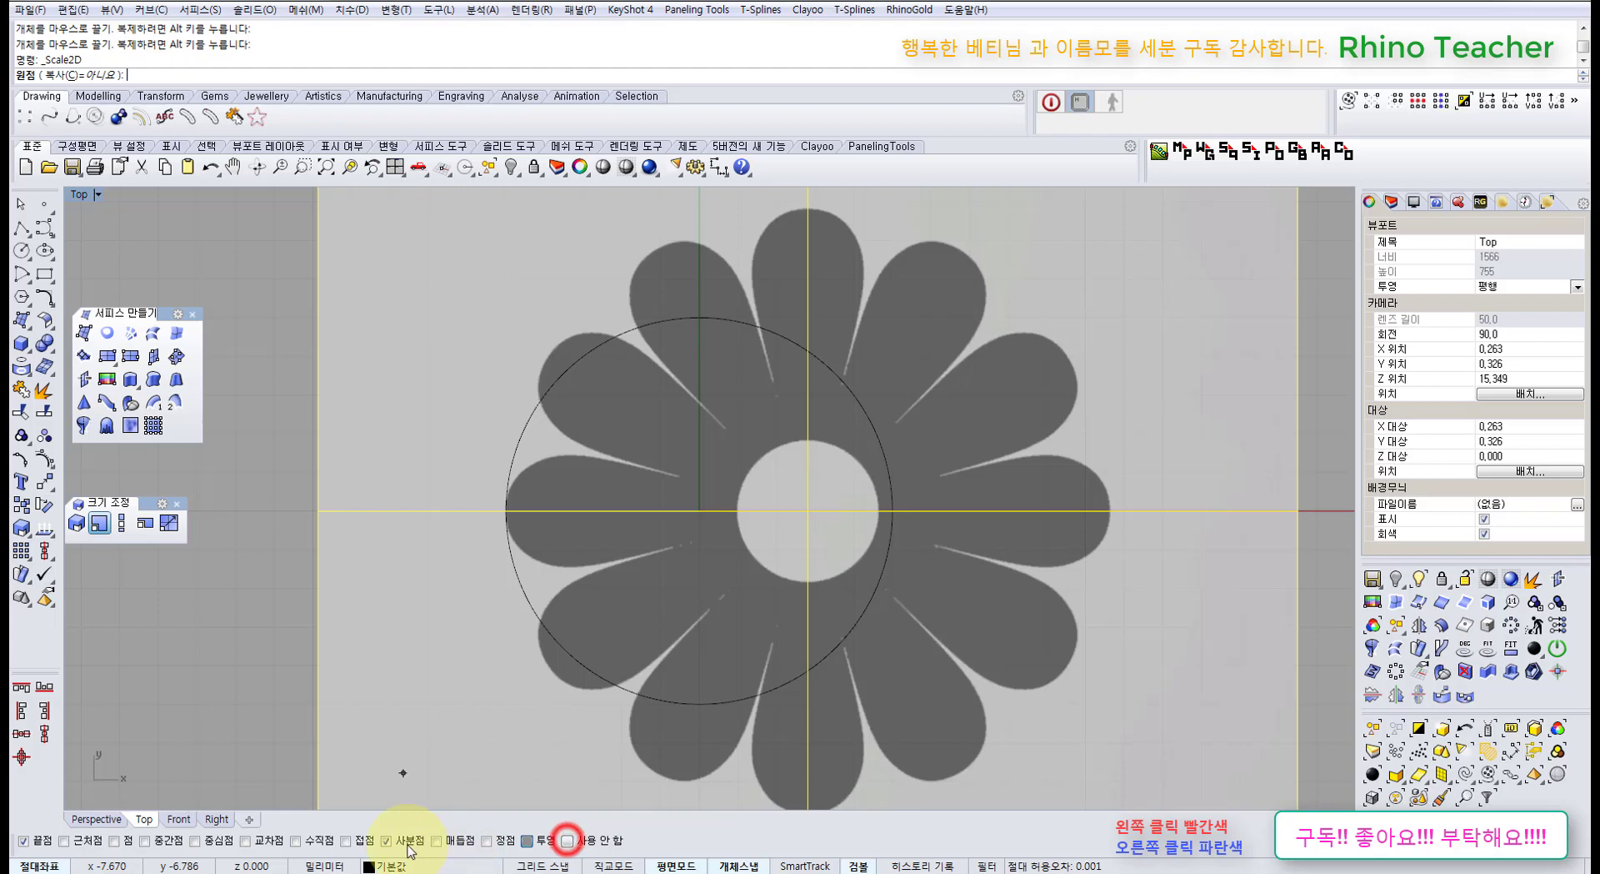
pyautogui.click(503, 511)
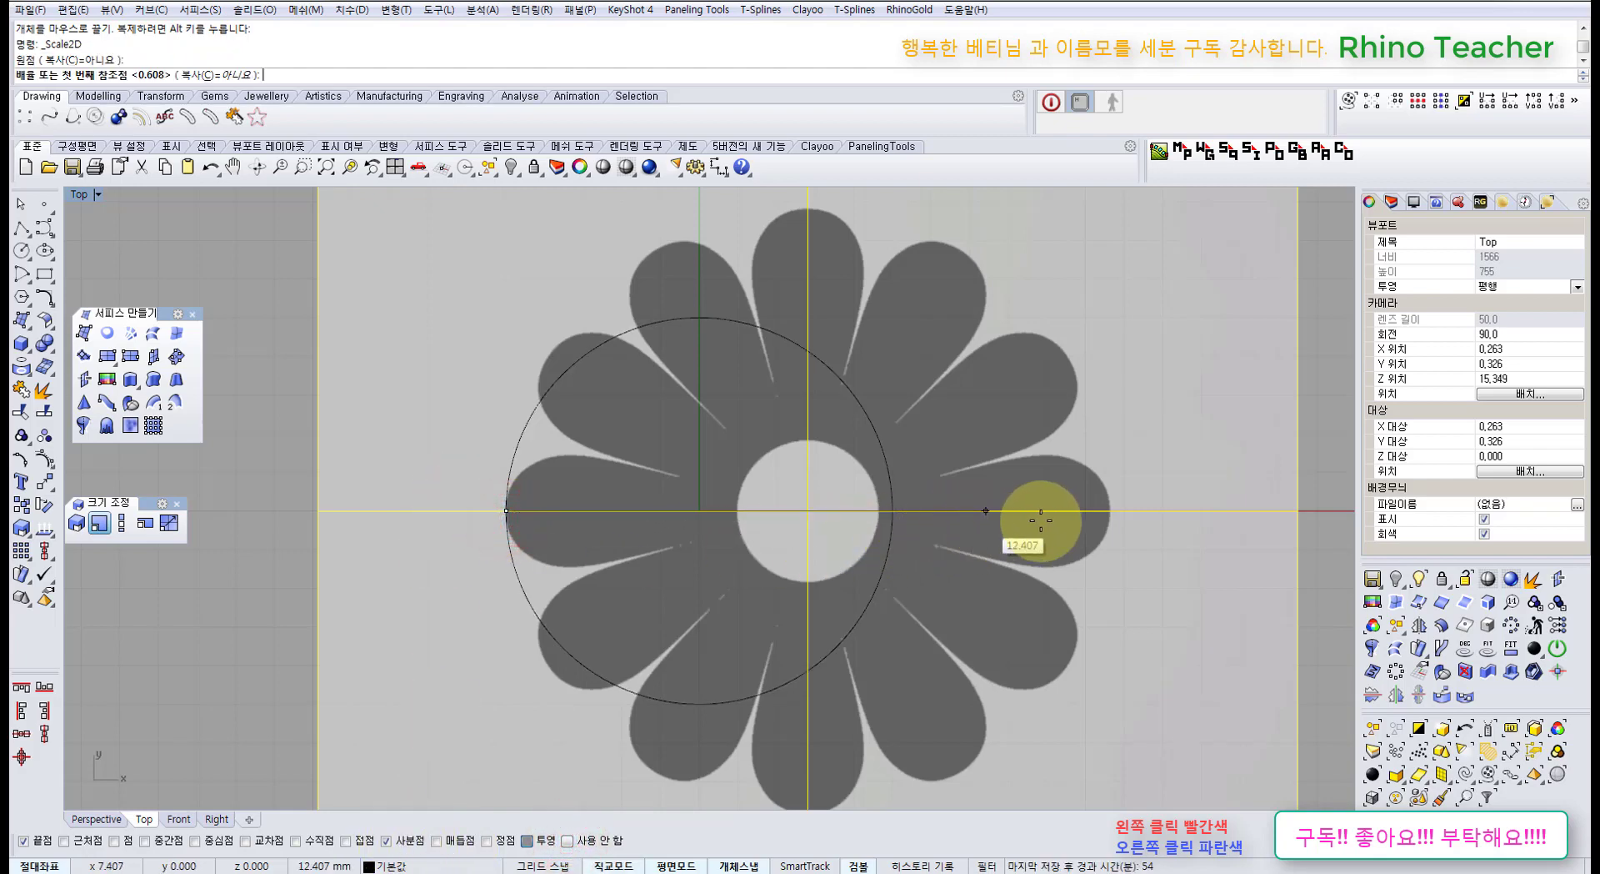
pyautogui.click(1108, 510)
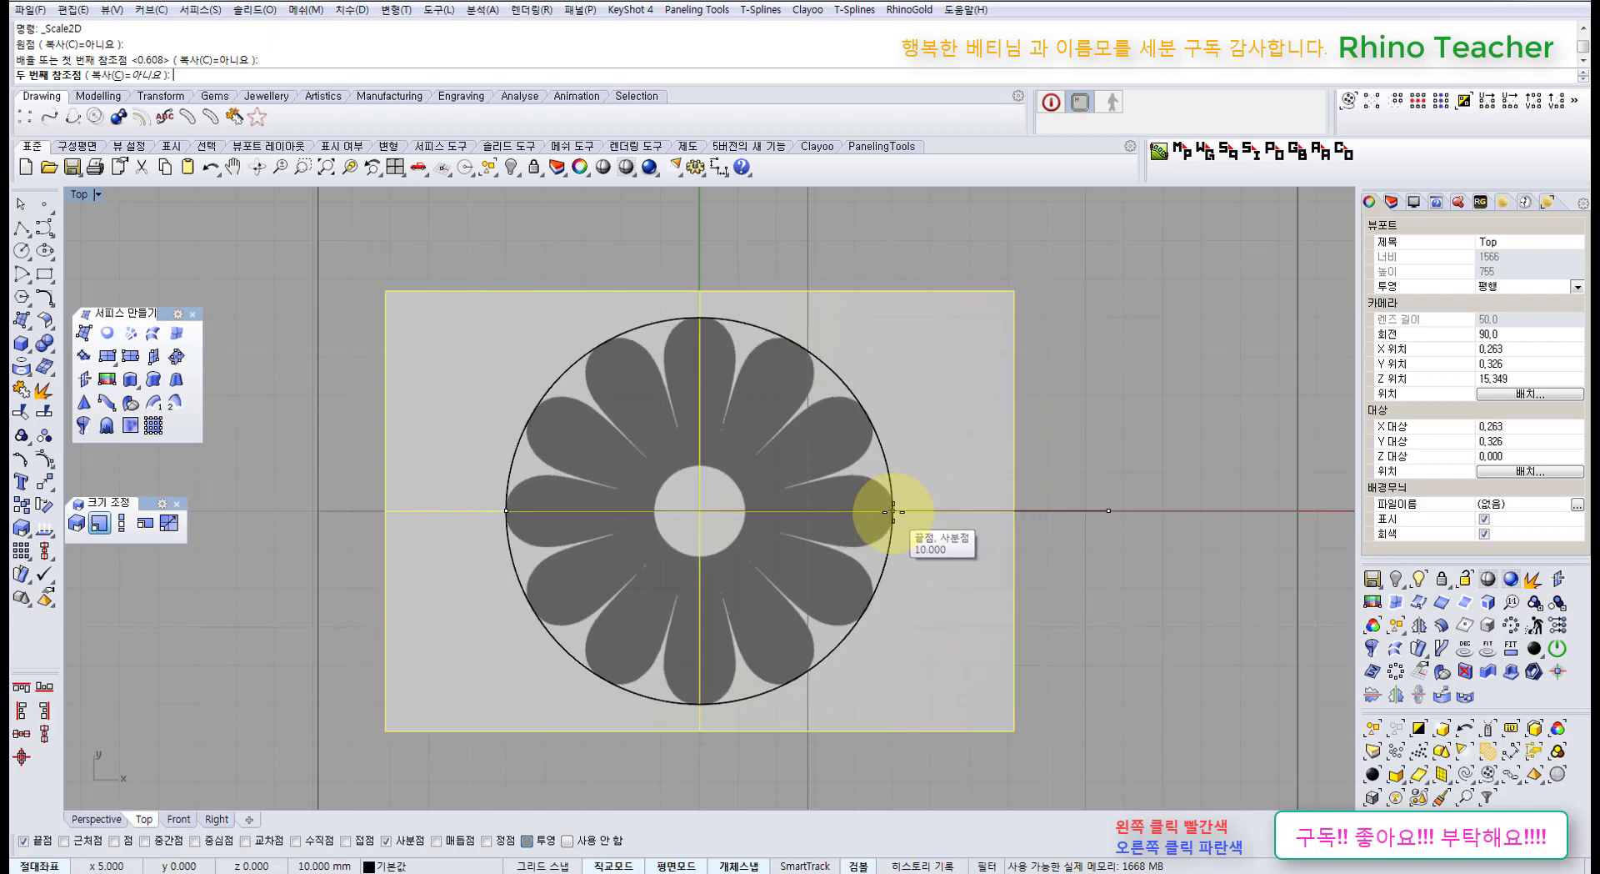
pyautogui.click(891, 511)
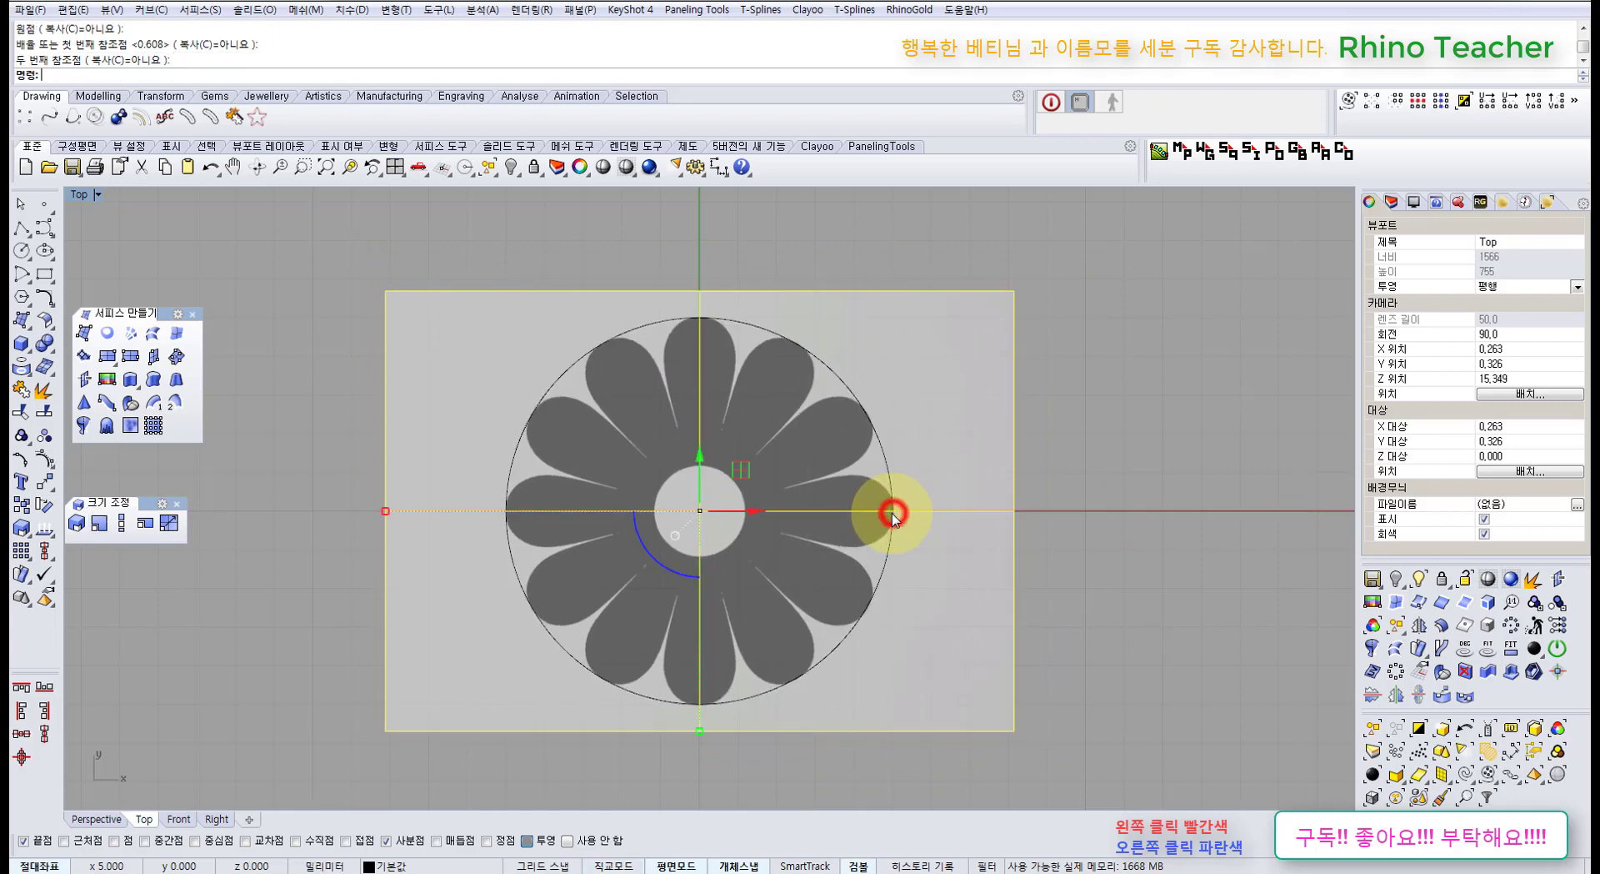
pyautogui.click(1123, 432)
pyautogui.click(1081, 453)
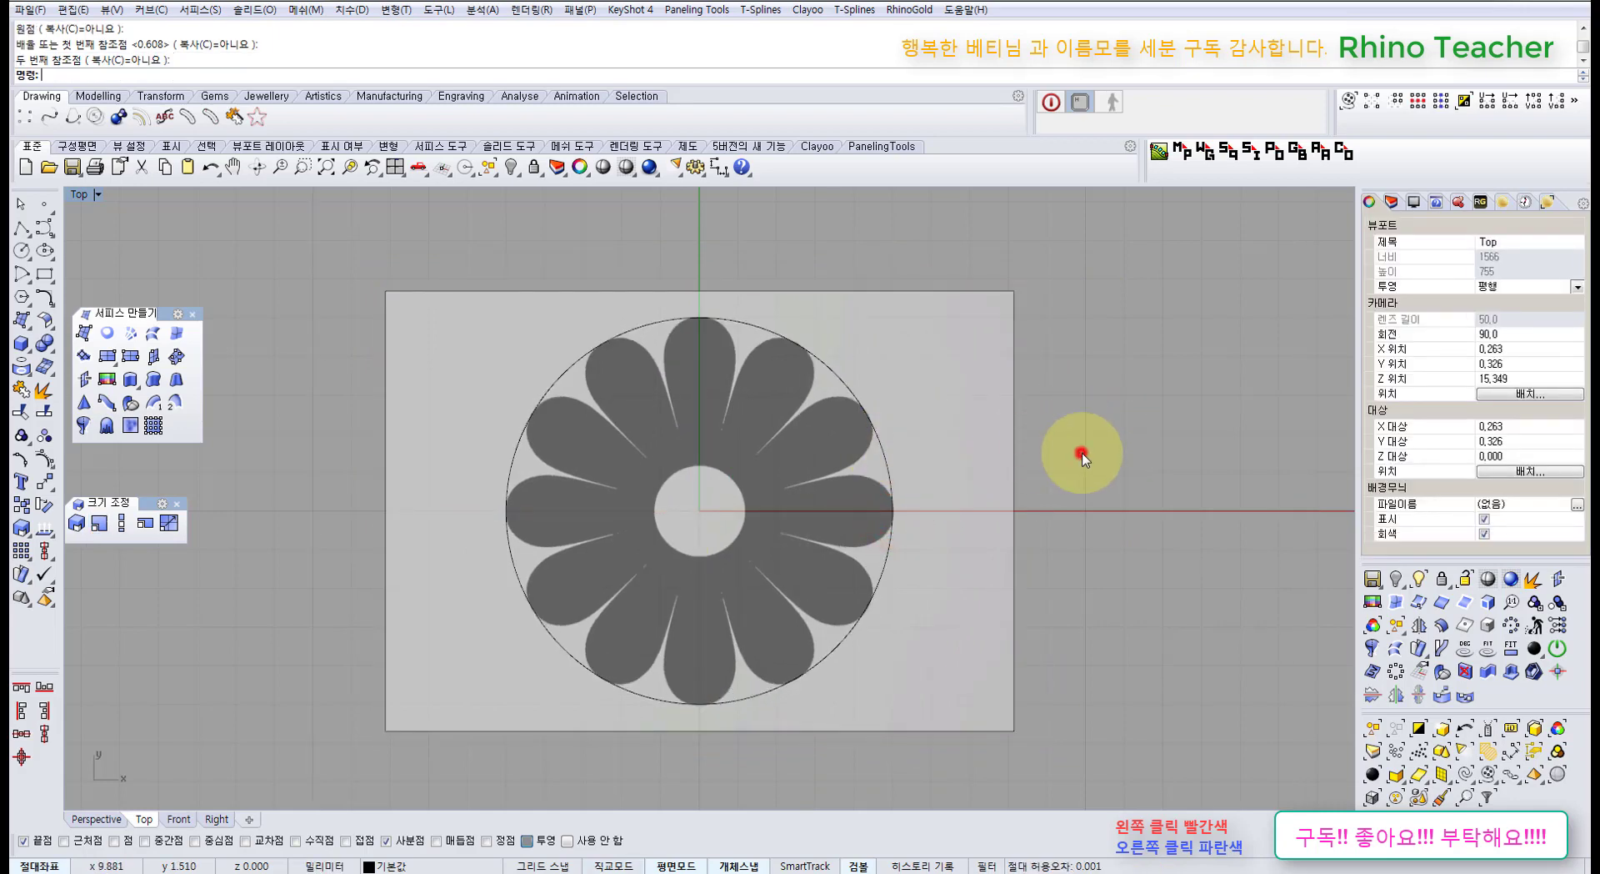
# Align the scaled flower picture concentrically on the origin using alignment point 0.
pyautogui.scroll(4, 926, 432)
pyautogui.click(925, 430)
pyautogui.scroll(-3, 909, 484)
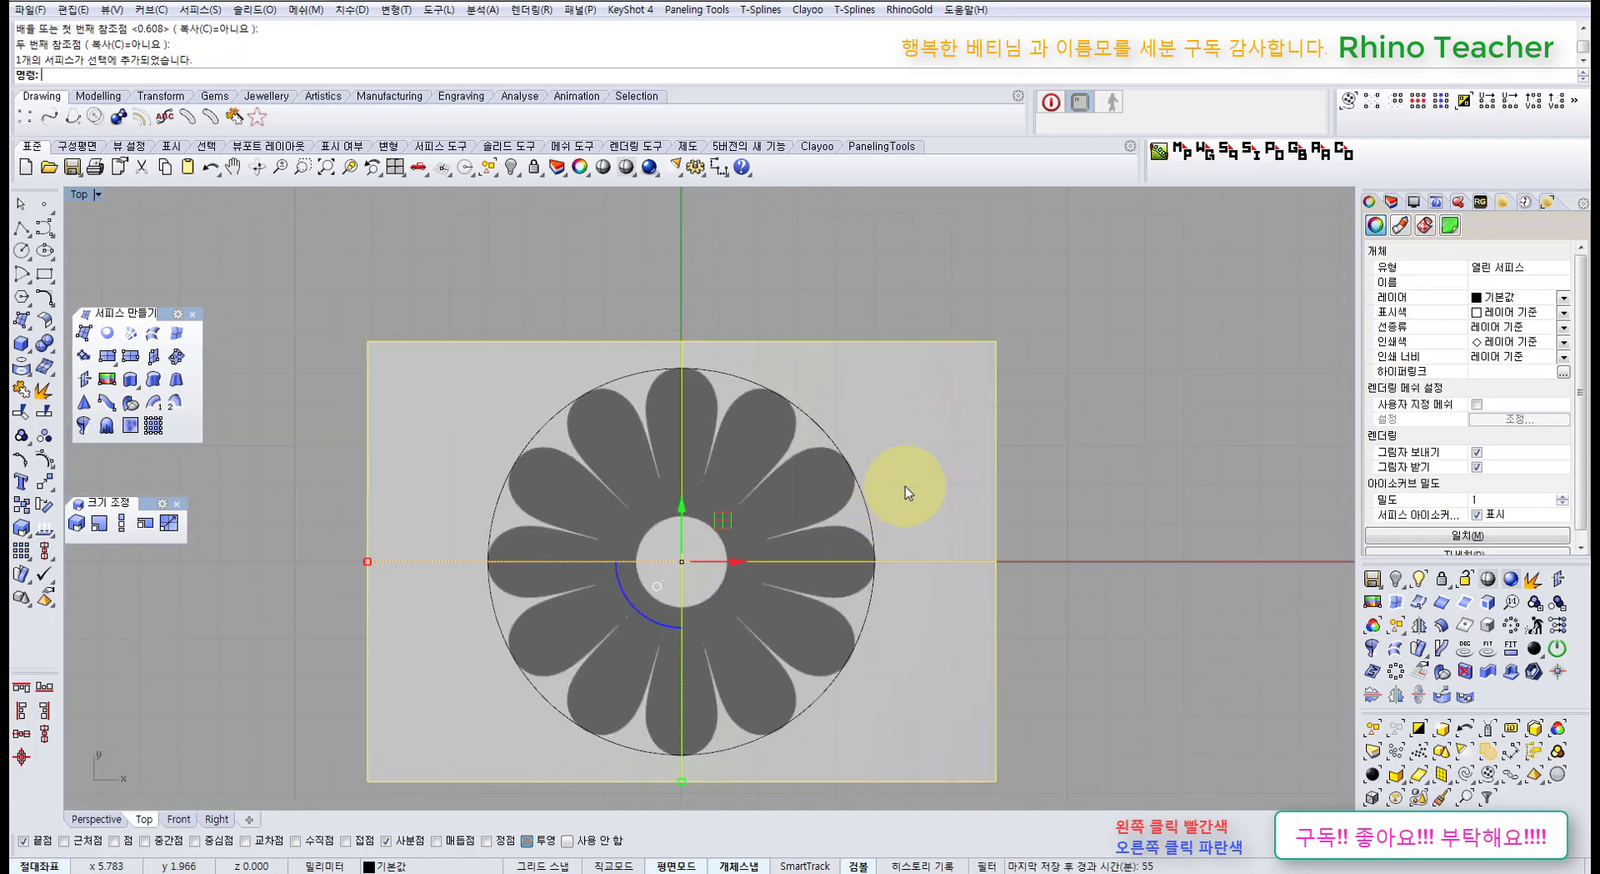
pyautogui.click(1050, 493)
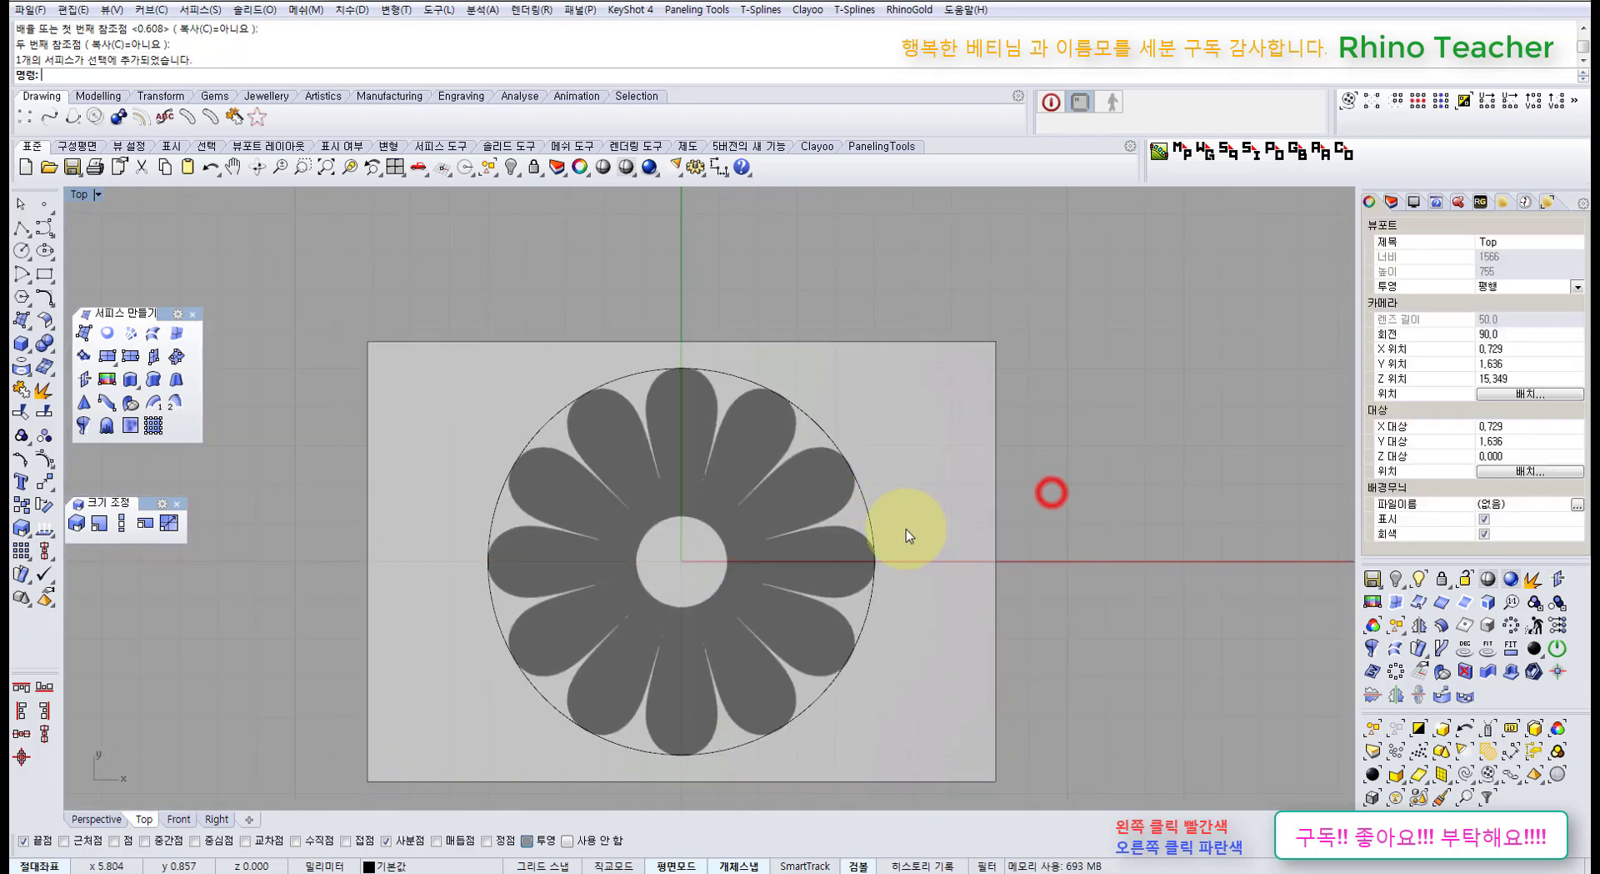
pyautogui.click(905, 532)
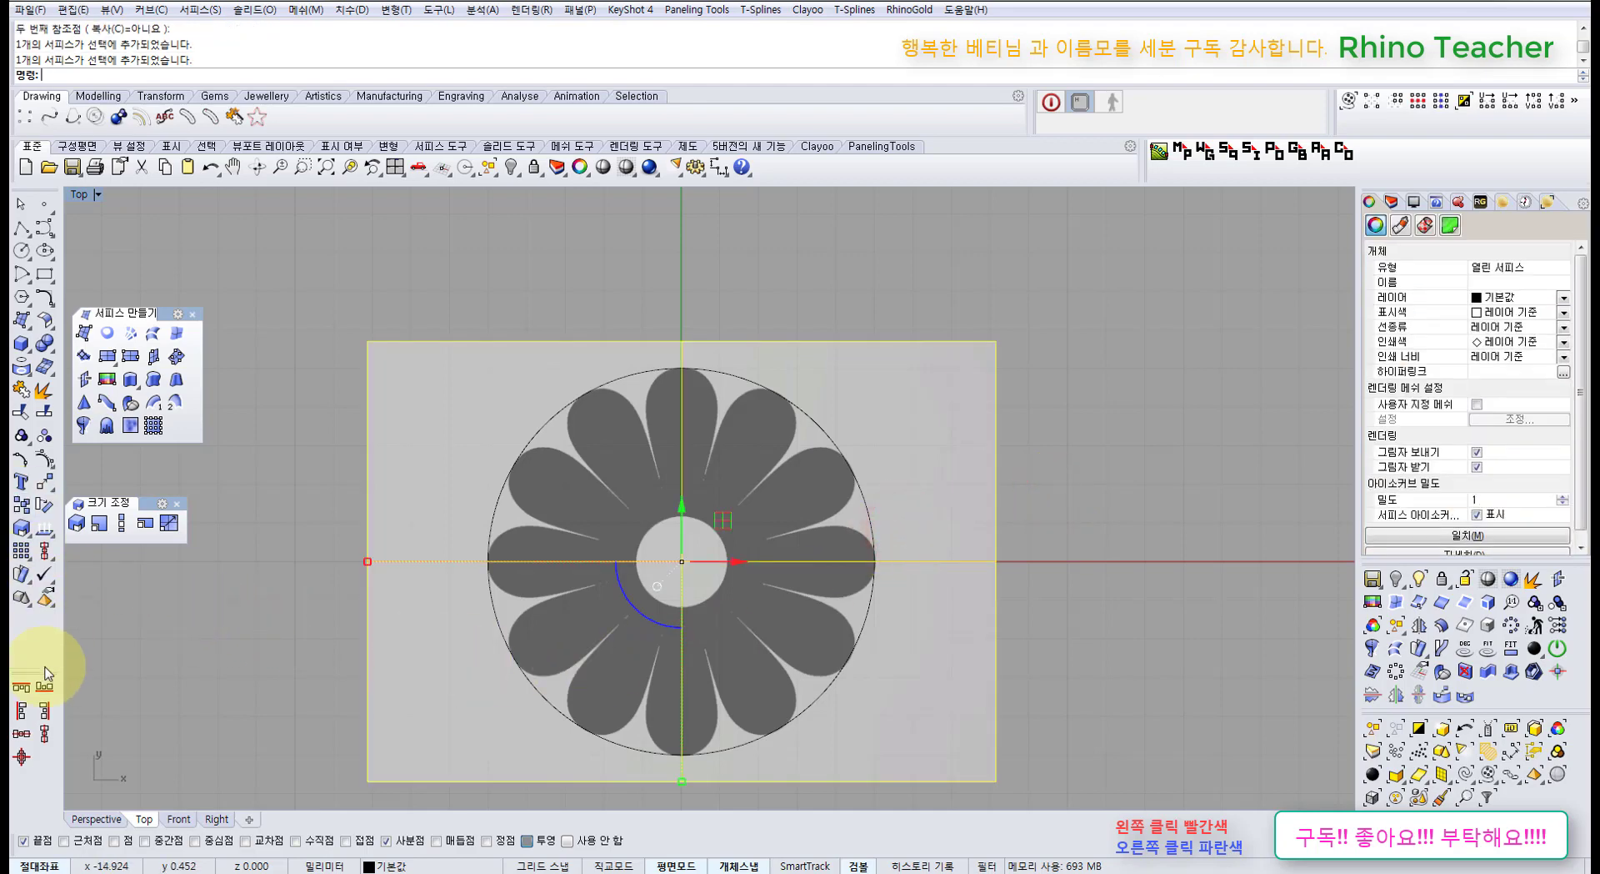
pyautogui.click(34, 741)
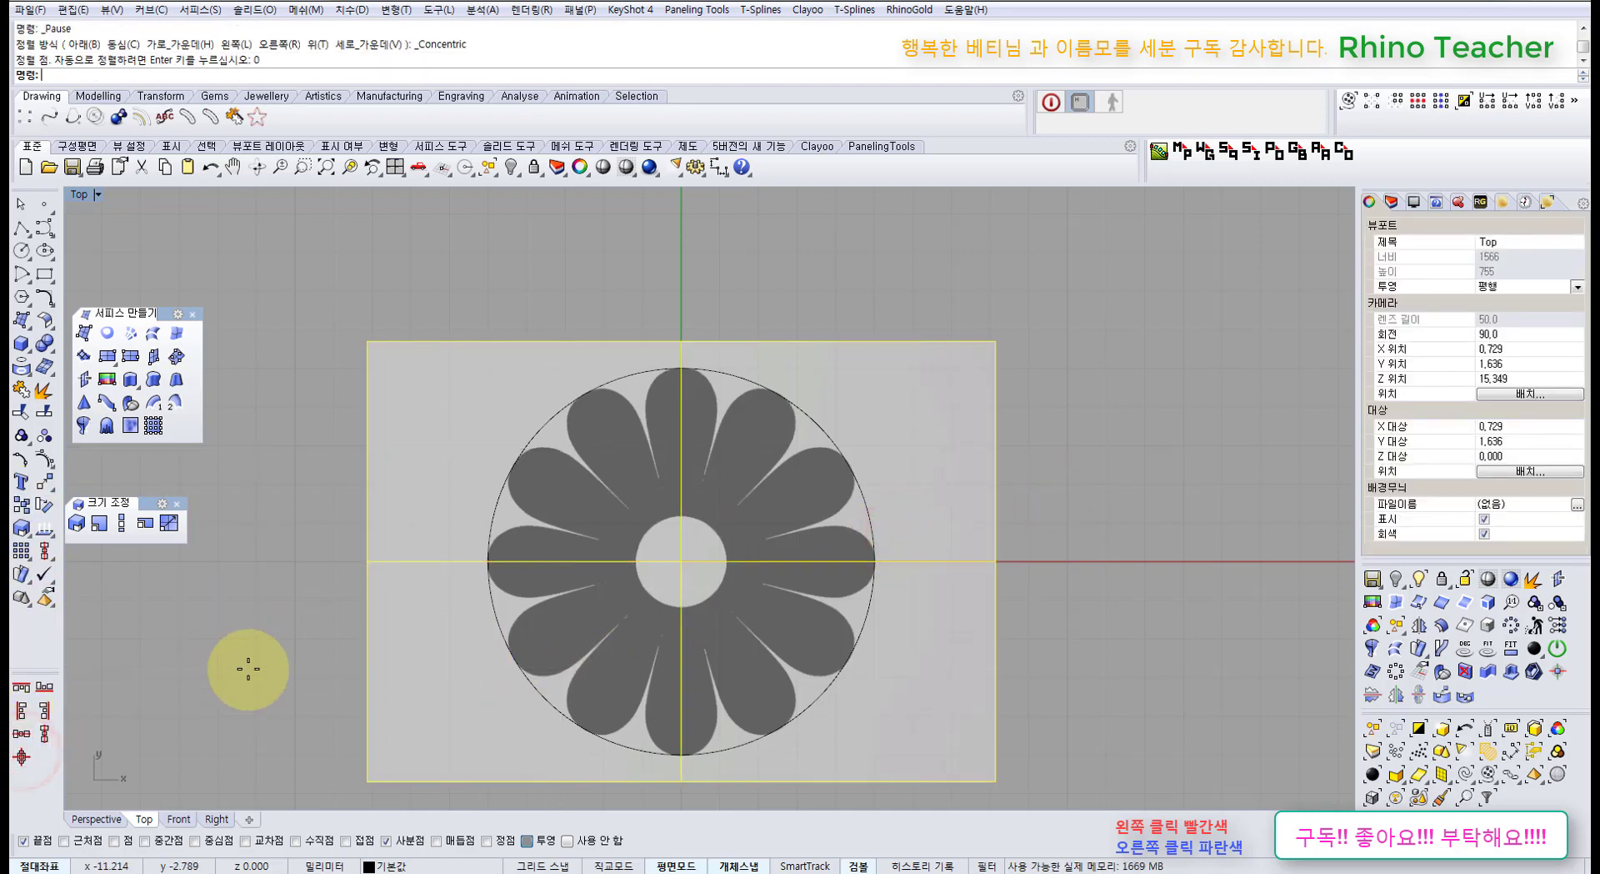
# Delete the 10 mm guide circle and lock the flower picture.
pyautogui.click(929, 275)
pyautogui.moveTo(886, 260); pyautogui.dragTo(716, 495)
pyautogui.keyDown('ctrl'); pyautogui.click(976, 433); pyautogui.keyUp('ctrl')
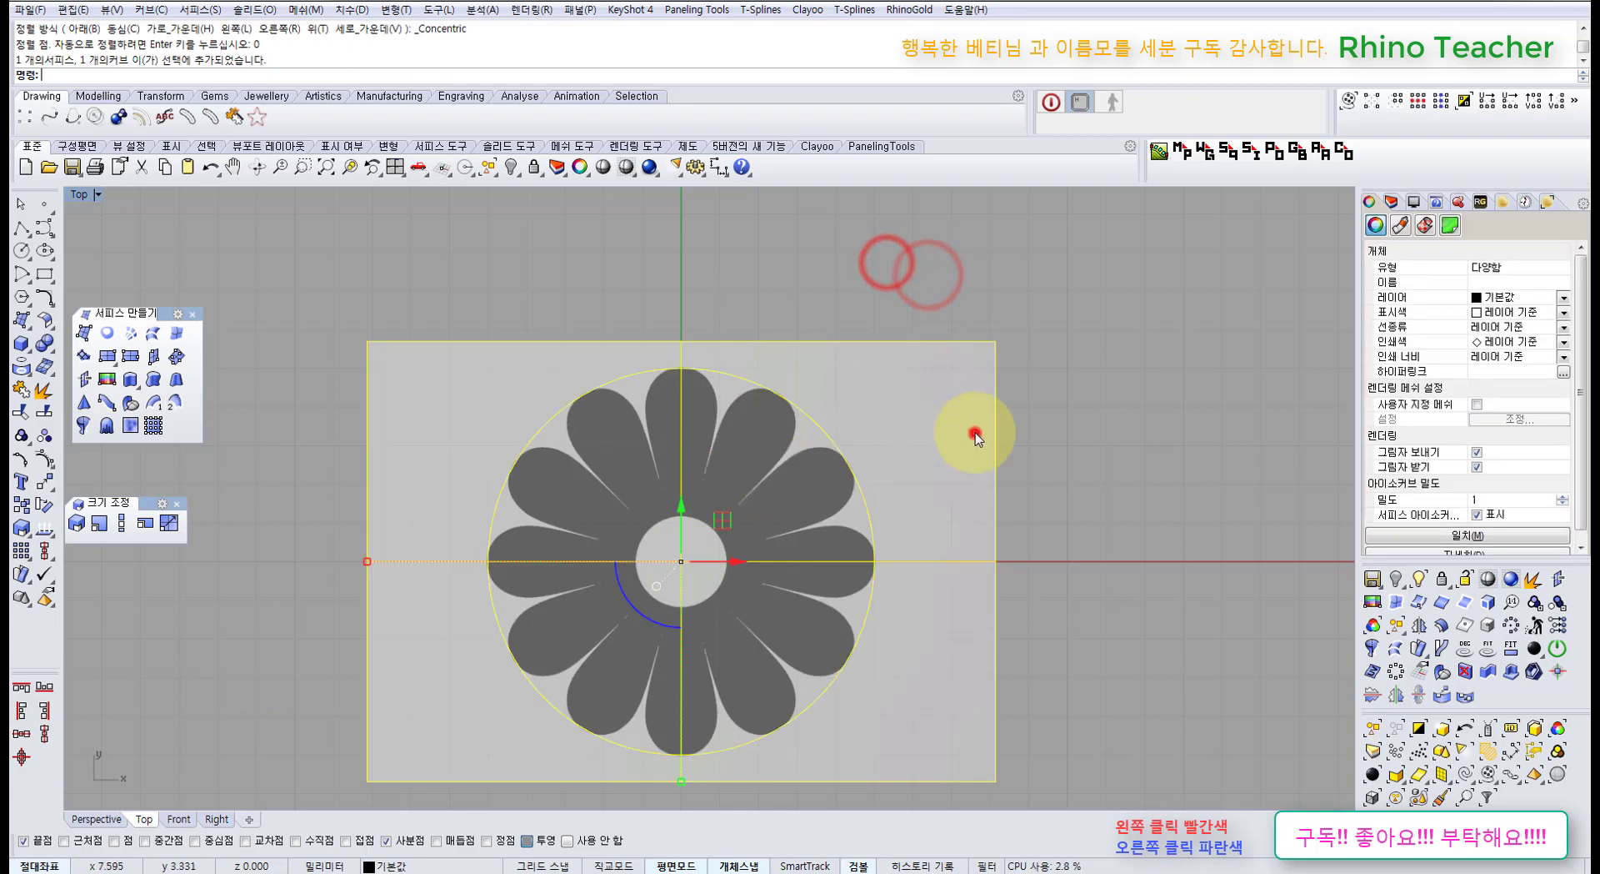
pyautogui.press('Delete')
pyautogui.click(894, 450)
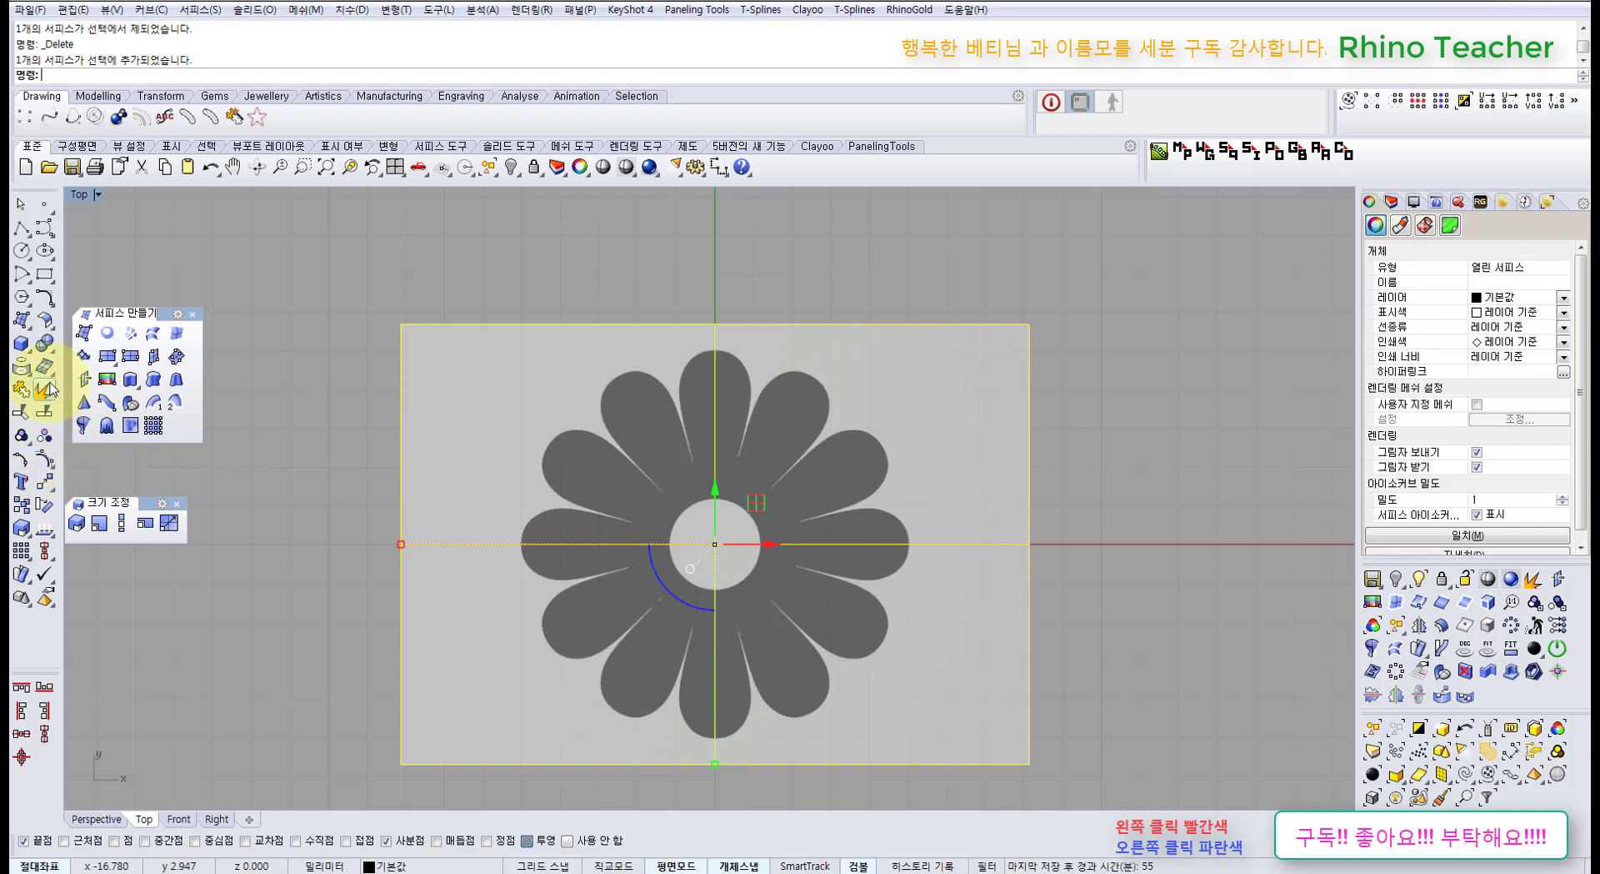
pyautogui.click(532, 167)
# Draw a vertical both-sided line with its midpoint at 0, extending past the picture's upper edge.
pyautogui.moveTo(694, 292); pyautogui.dragTo(655, 361, button='right')
pyautogui.scroll(4, 597, 504)
pyautogui.moveTo(594, 505); pyautogui.dragTo(539, 375, button='right')
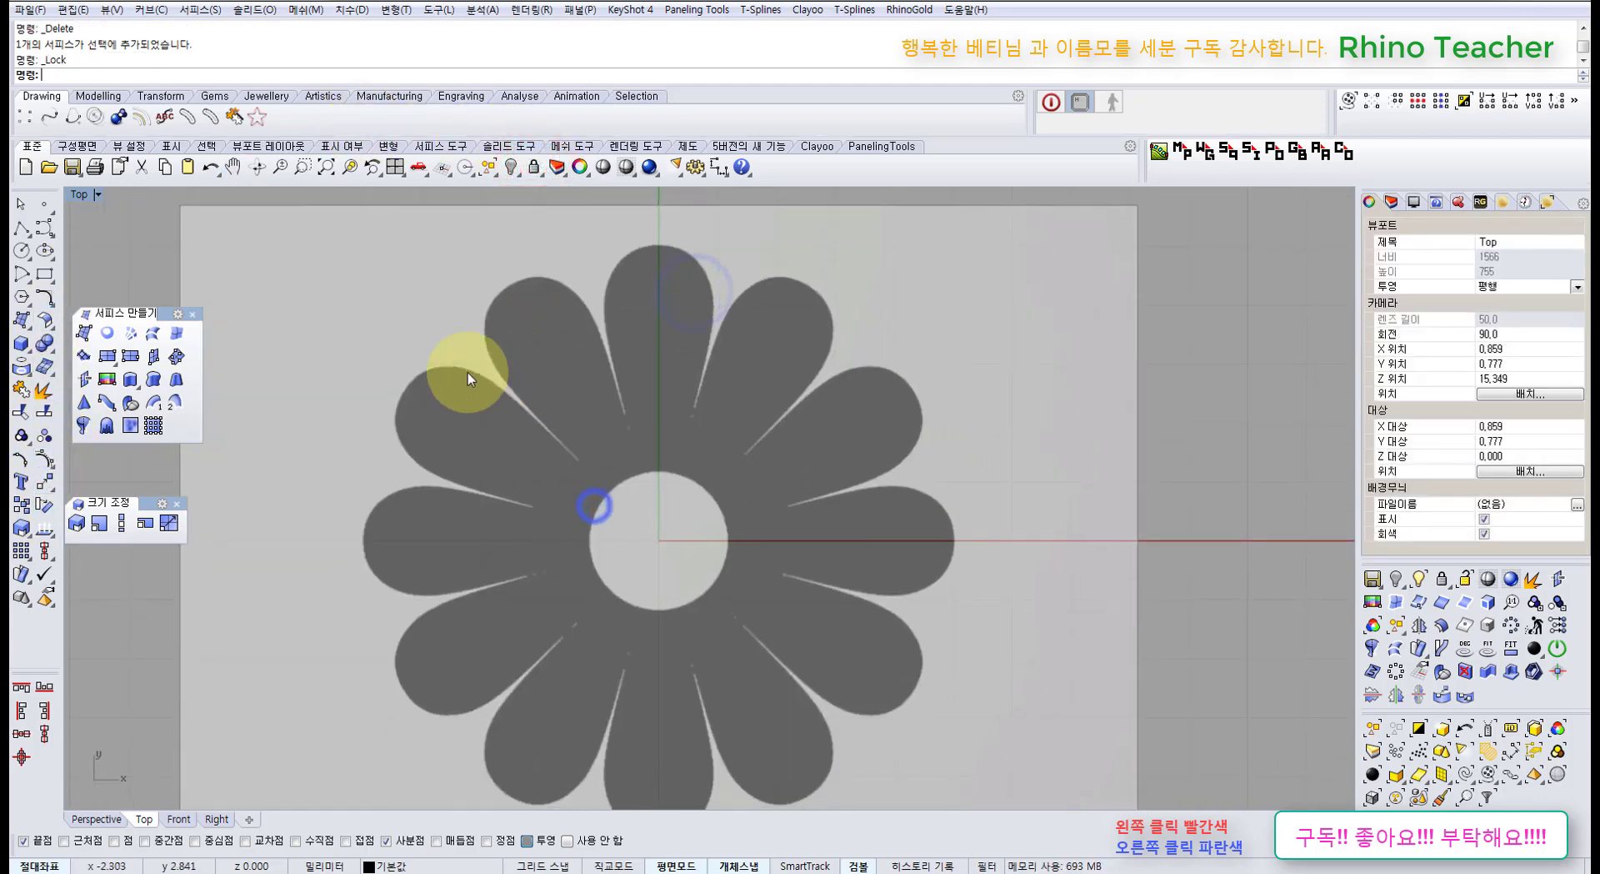
pyautogui.click(25, 228)
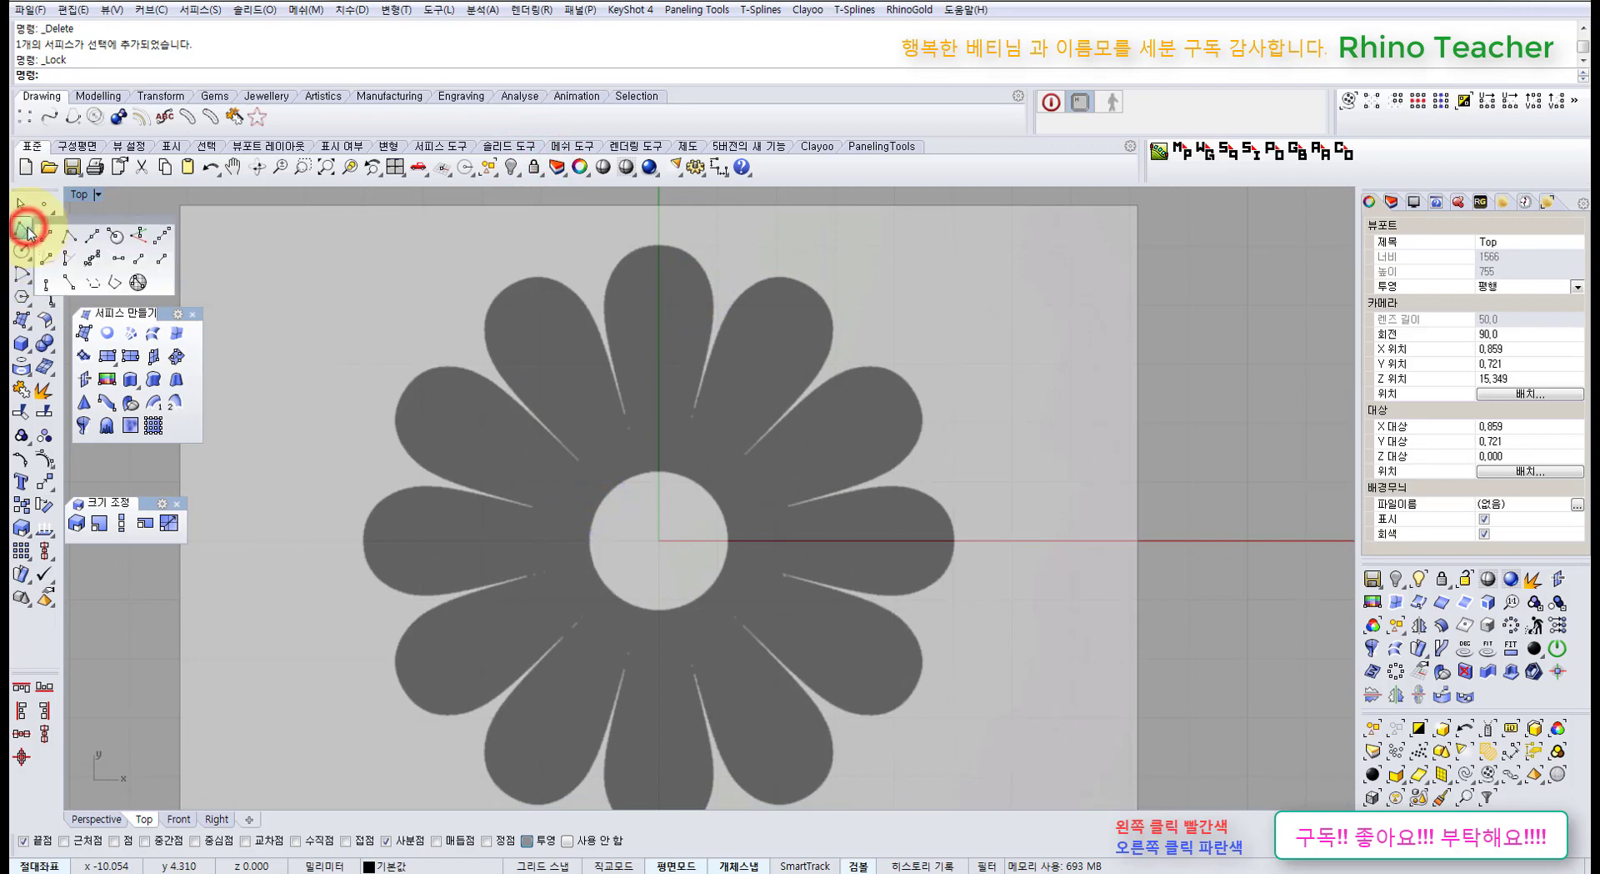
pyautogui.click(90, 235)
pyautogui.scroll(-4, 784, 475)
pyautogui.moveTo(783, 475); pyautogui.dragTo(739, 533, button='right')
pyautogui.write('0')
pyautogui.press('Return')
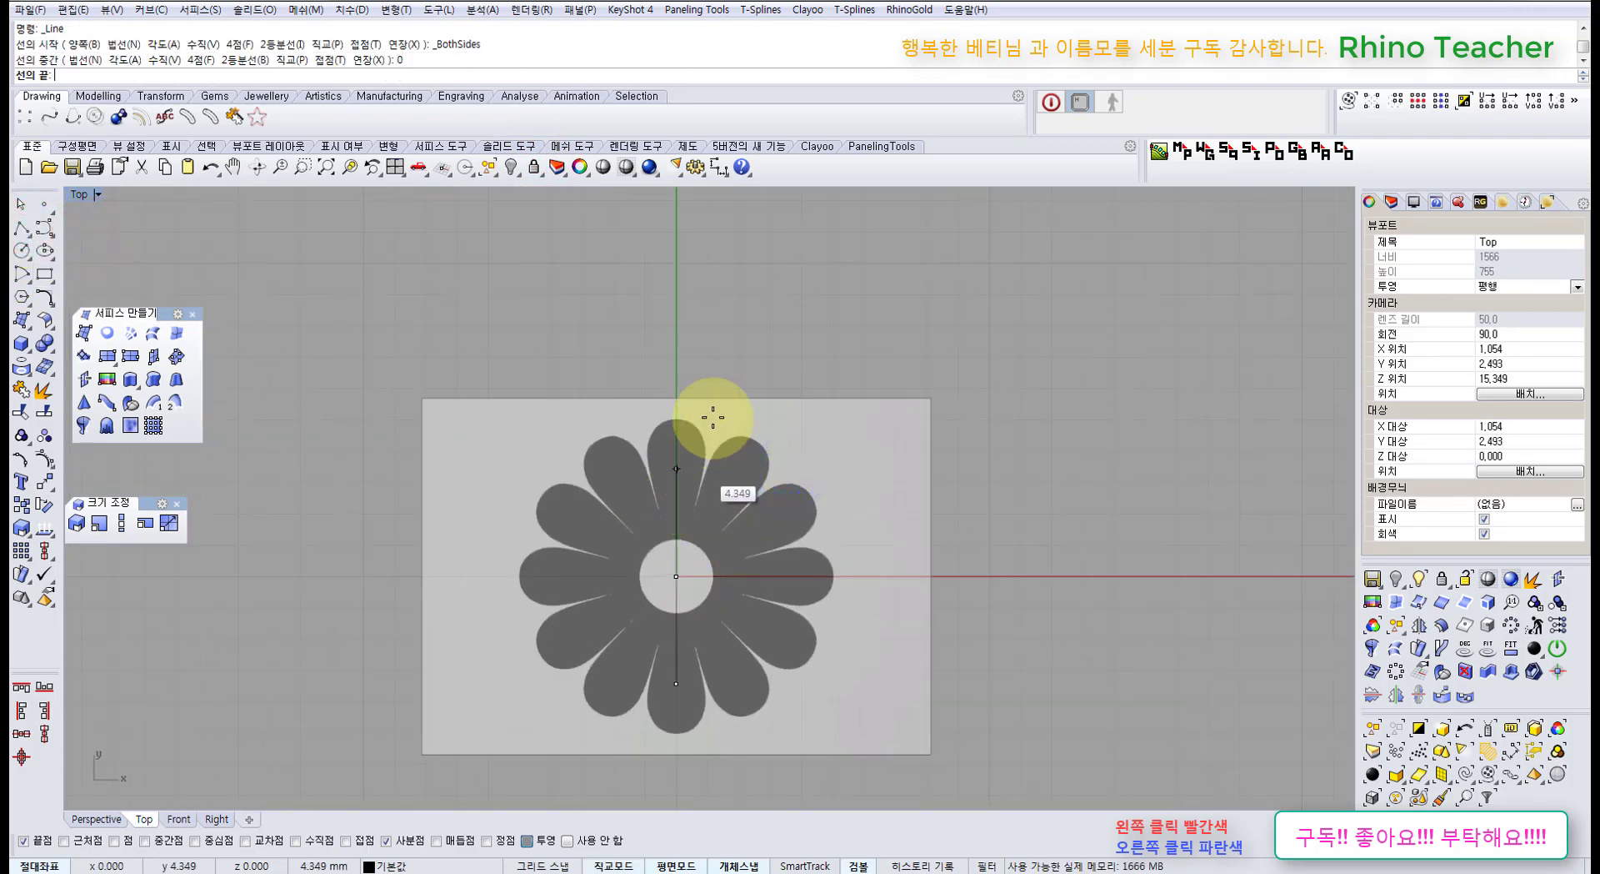
pyautogui.click(705, 376)
# With the Near snap enabled, start a degree 3 control-point curve at the upper petal's tip on the centre line, placing points around its left shoulder.
pyautogui.scroll(10, 703, 408)
pyautogui.moveTo(562, 493); pyautogui.dragTo(600, 426, button='right')
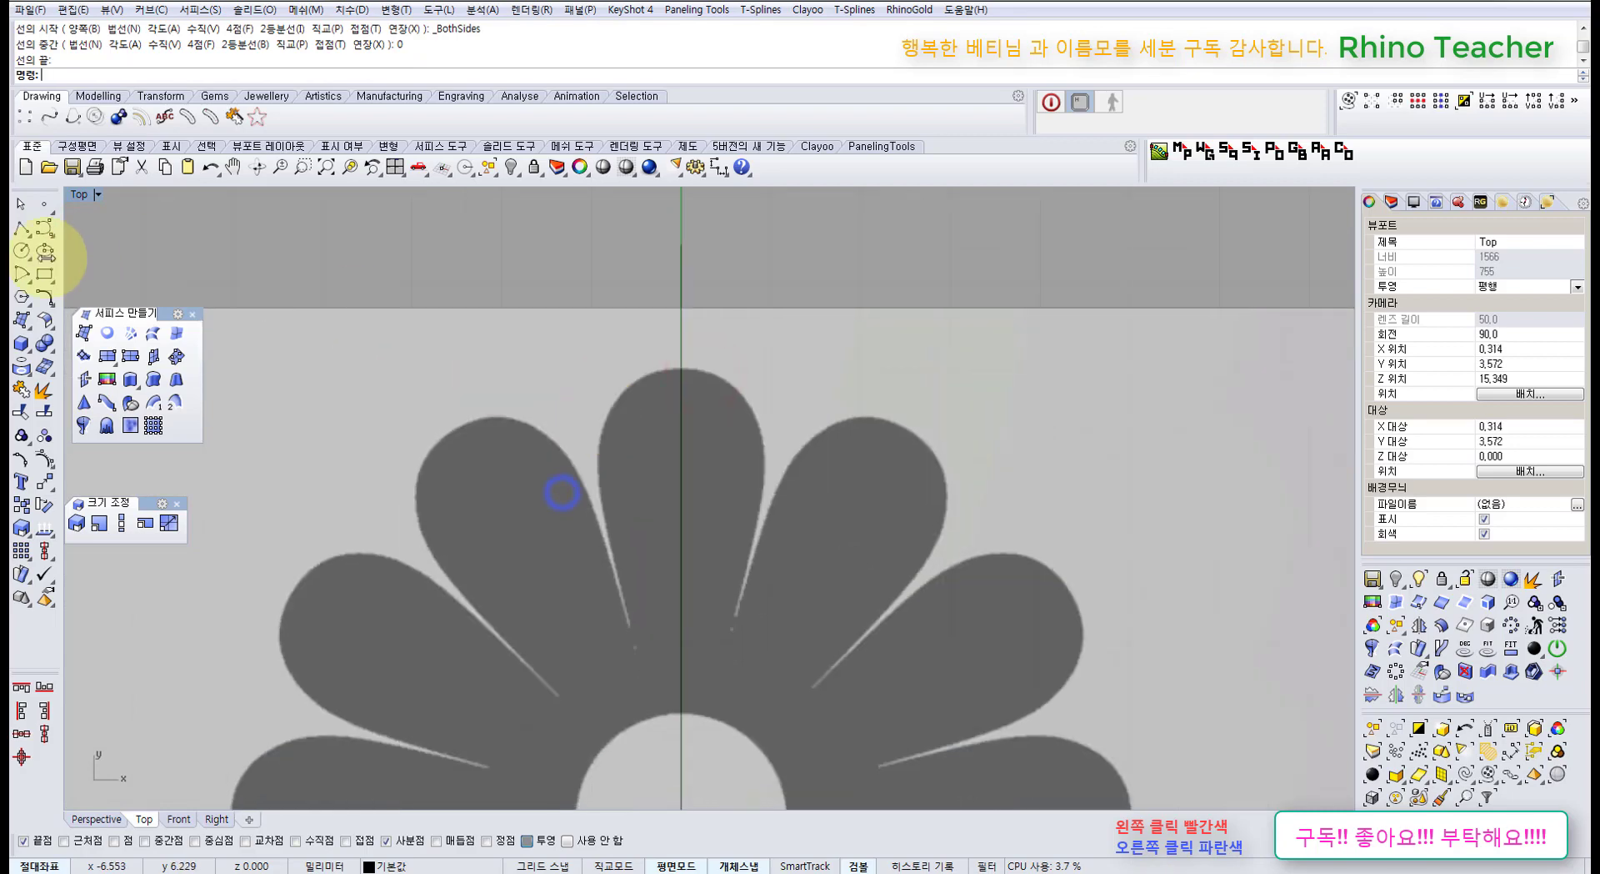
pyautogui.click(46, 227)
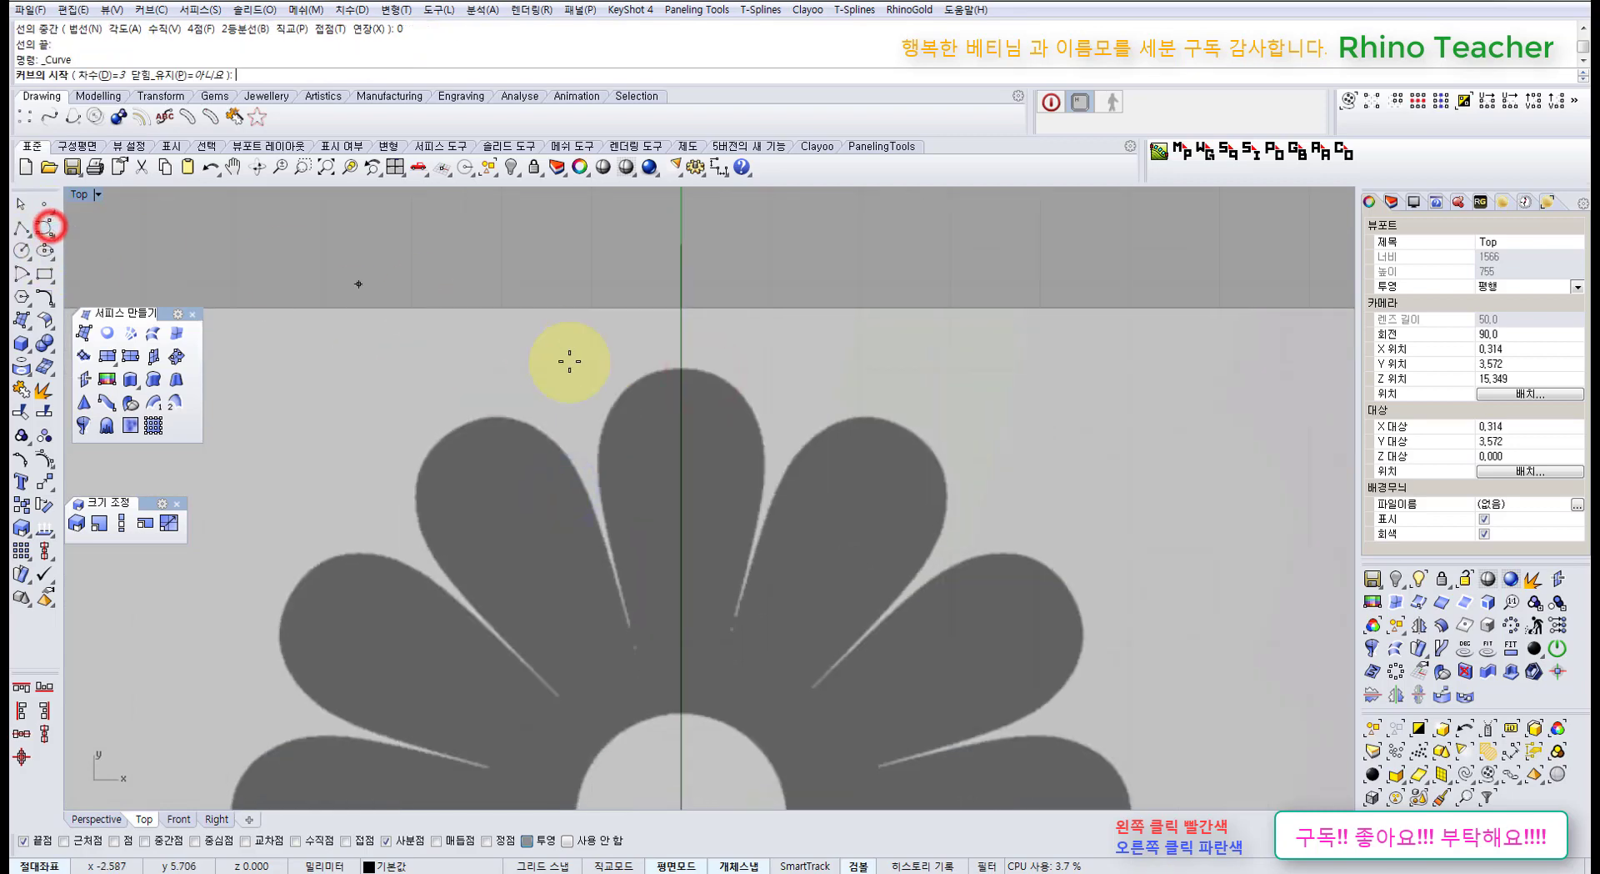
pyautogui.click(63, 842)
pyautogui.scroll(4, 682, 367)
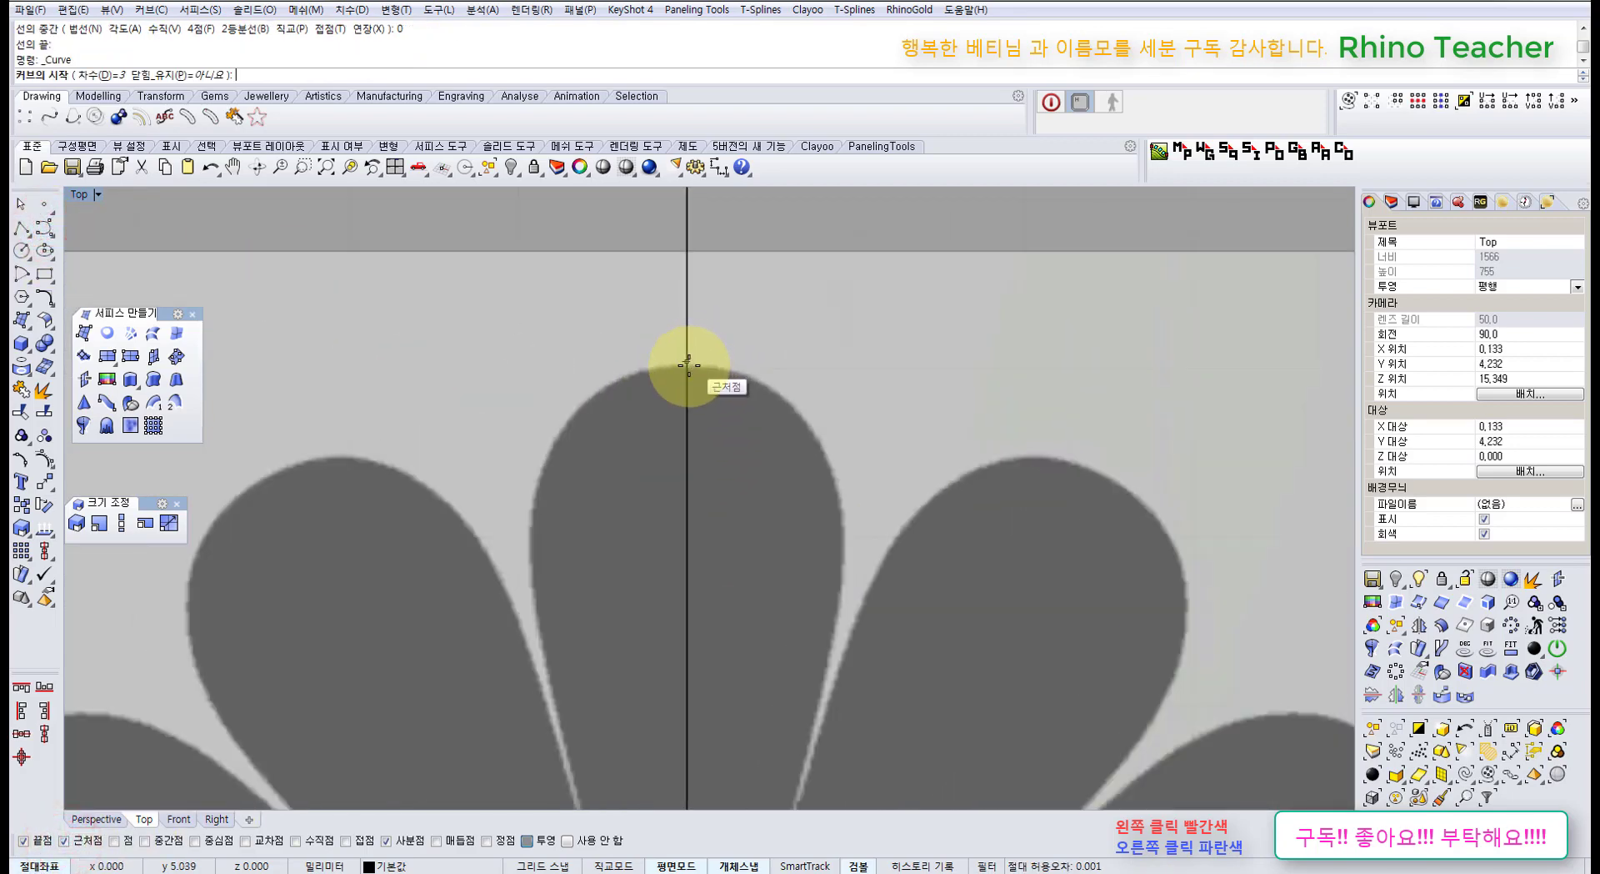
pyautogui.click(688, 365)
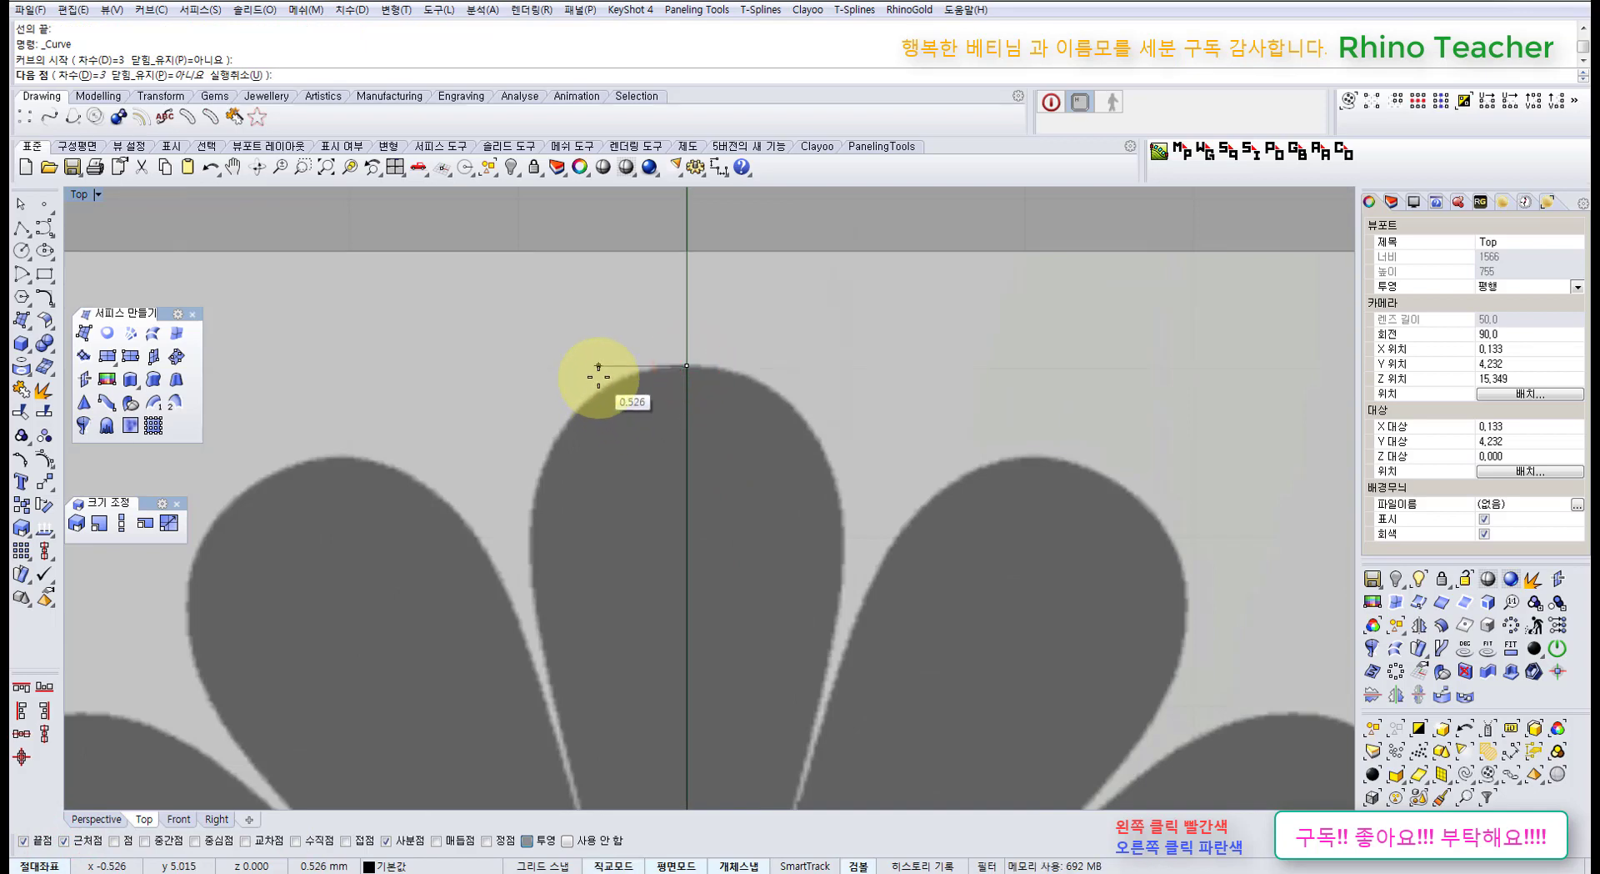
pyautogui.click(597, 376)
pyautogui.scroll(-3, 574, 425)
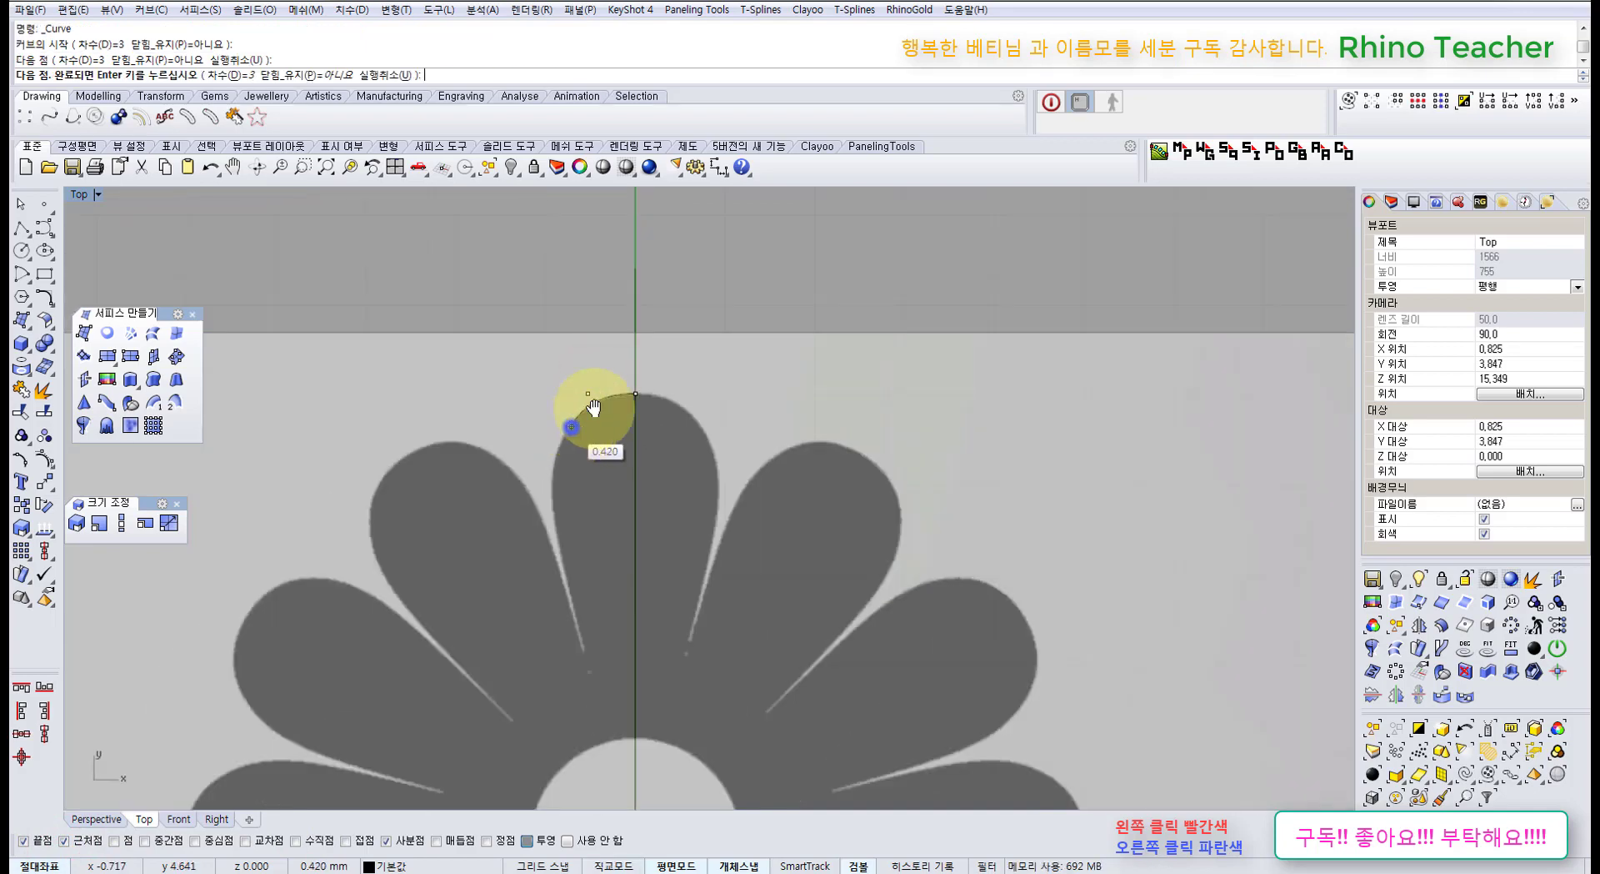
pyautogui.moveTo(571, 427); pyautogui.dragTo(623, 353, button='right')
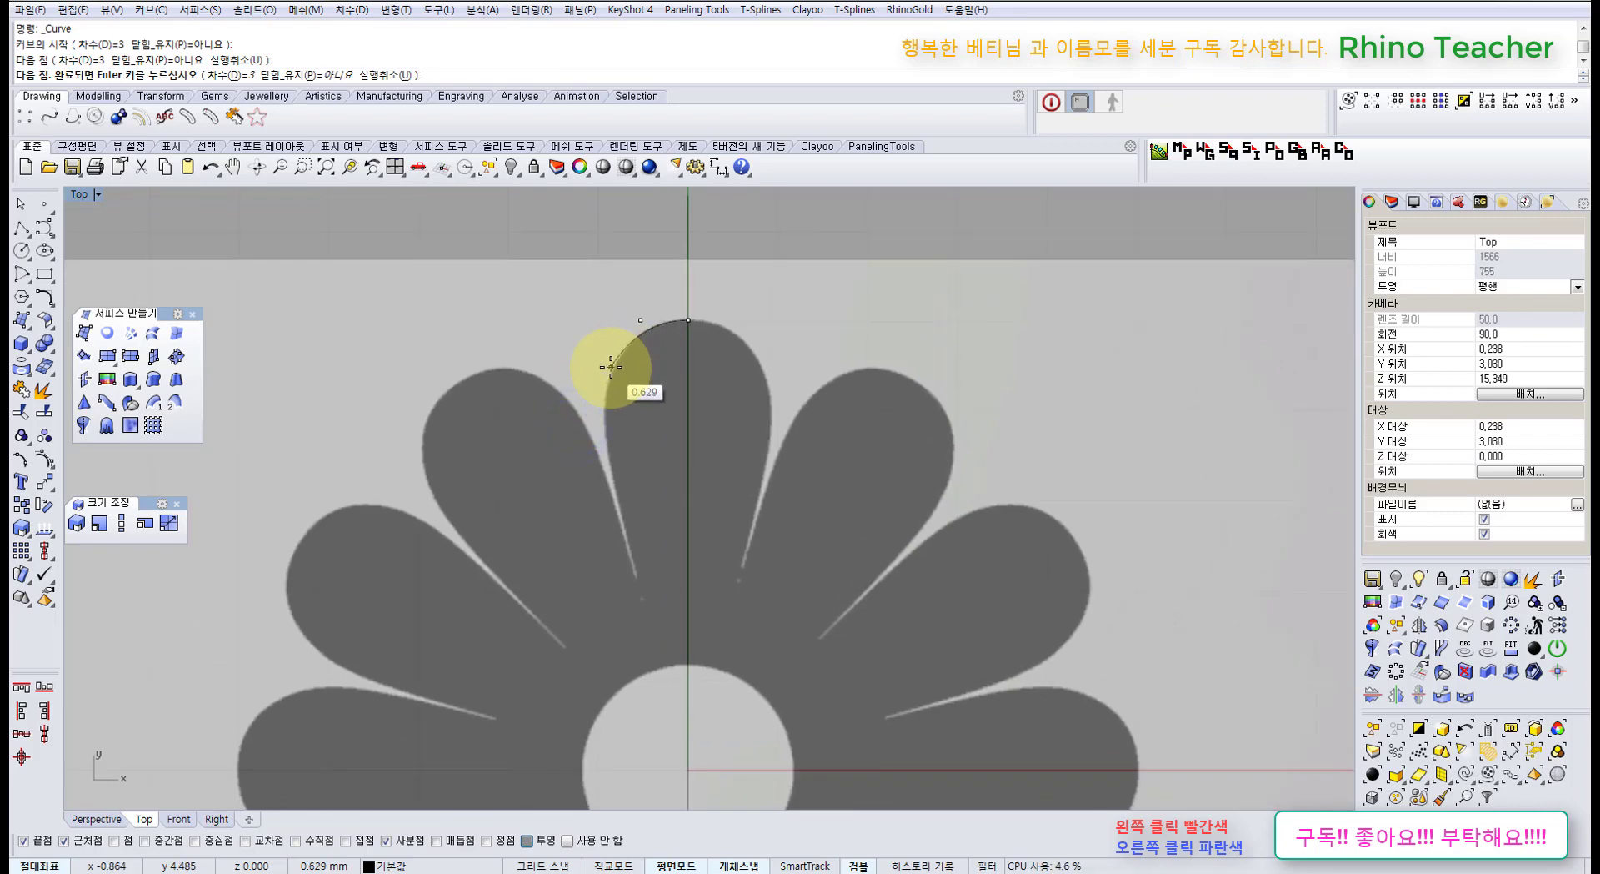
pyautogui.scroll(2, 604, 370)
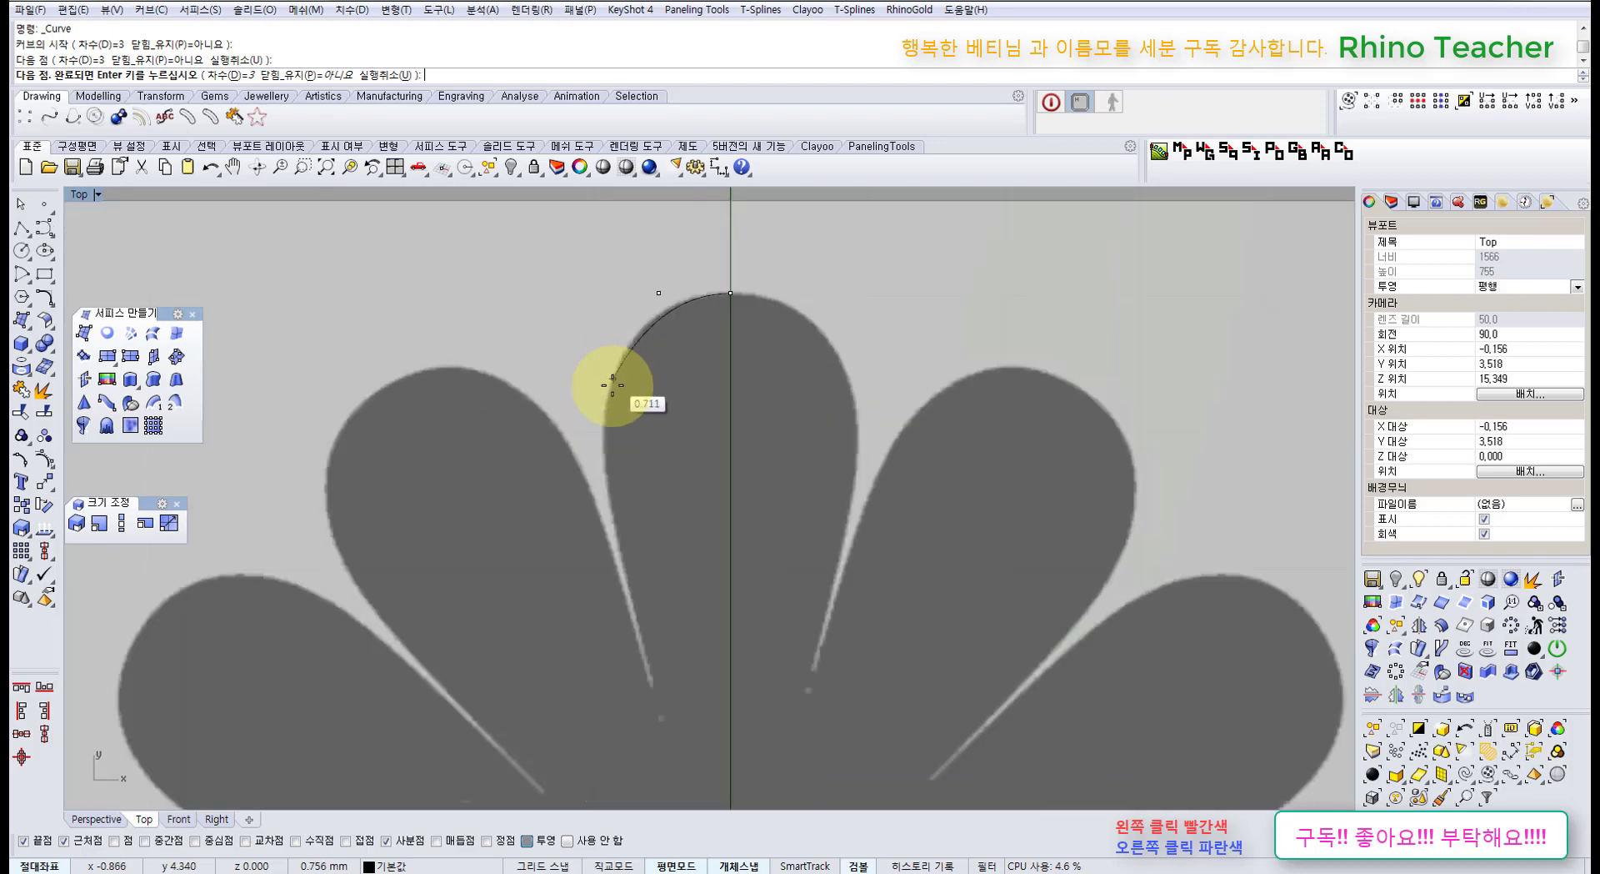
pyautogui.click(609, 387)
# Continue the curve down the upper petal's left side and end it at the flower's central hole.
pyautogui.scroll(-2, 597, 472)
pyautogui.moveTo(595, 477); pyautogui.dragTo(588, 354, button='right')
pyautogui.scroll(1, 589, 355)
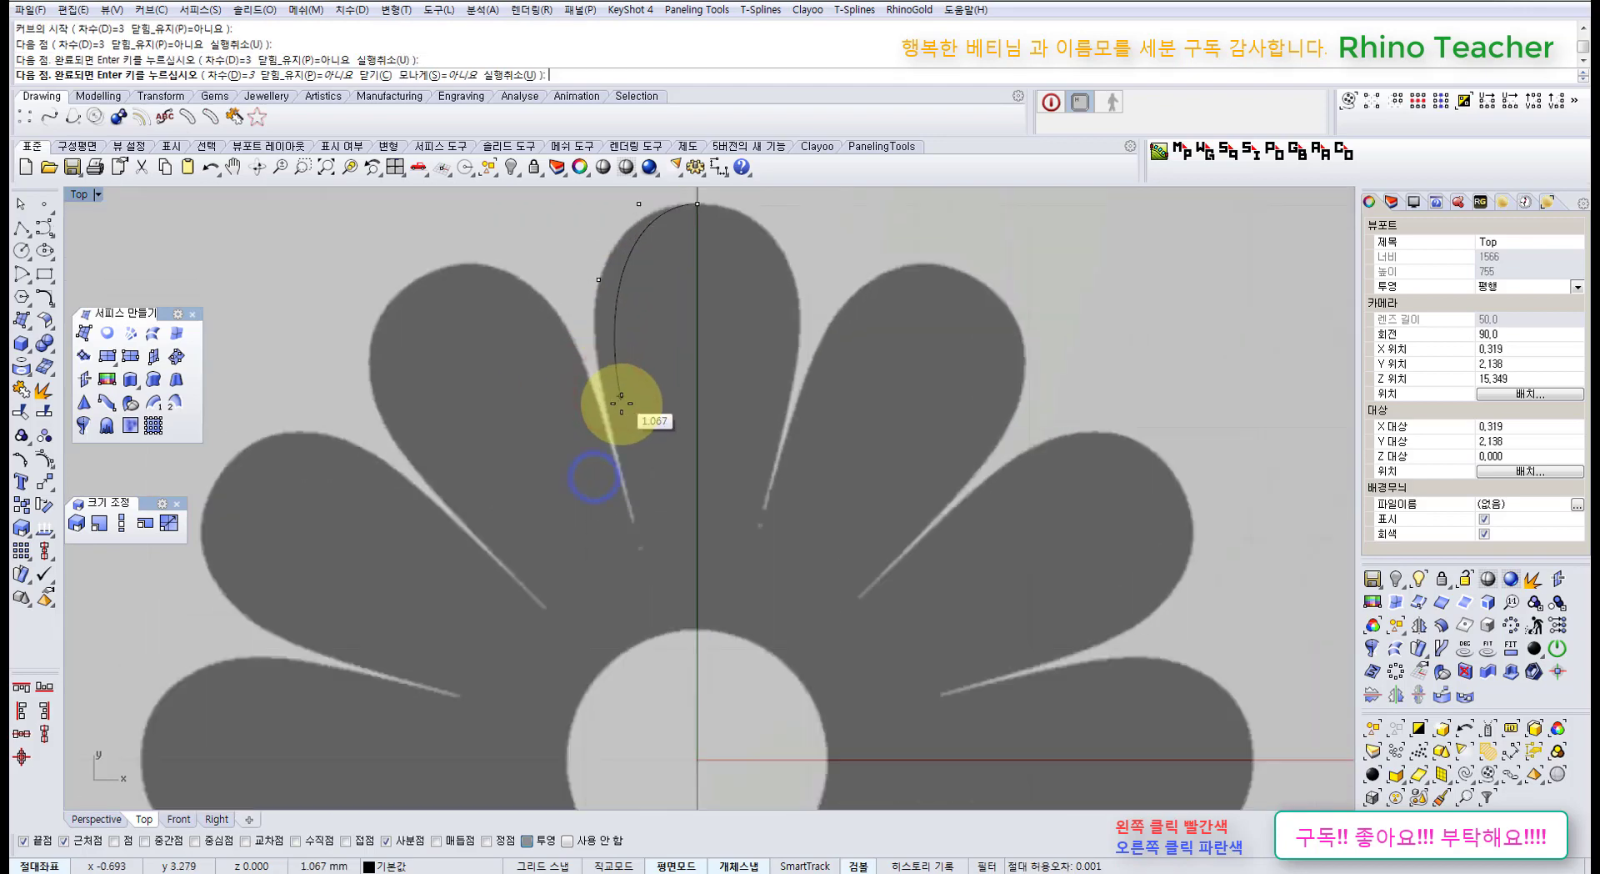
pyautogui.click(603, 416)
pyautogui.click(643, 534)
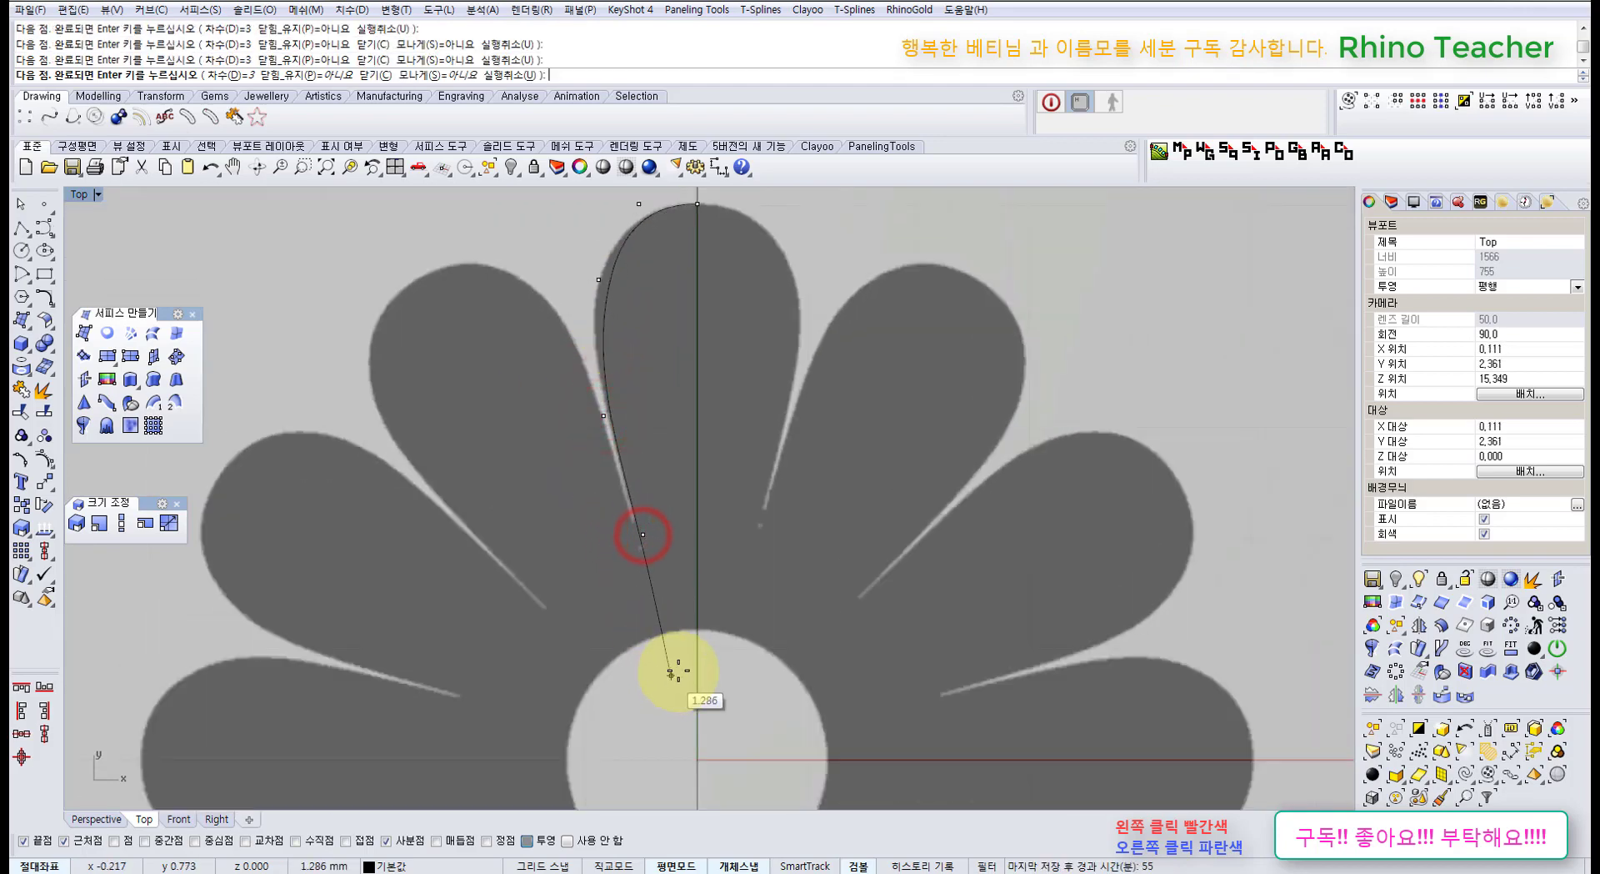
pyautogui.scroll(4, 669, 641)
pyautogui.click(672, 631)
pyautogui.scroll(-3, 672, 621)
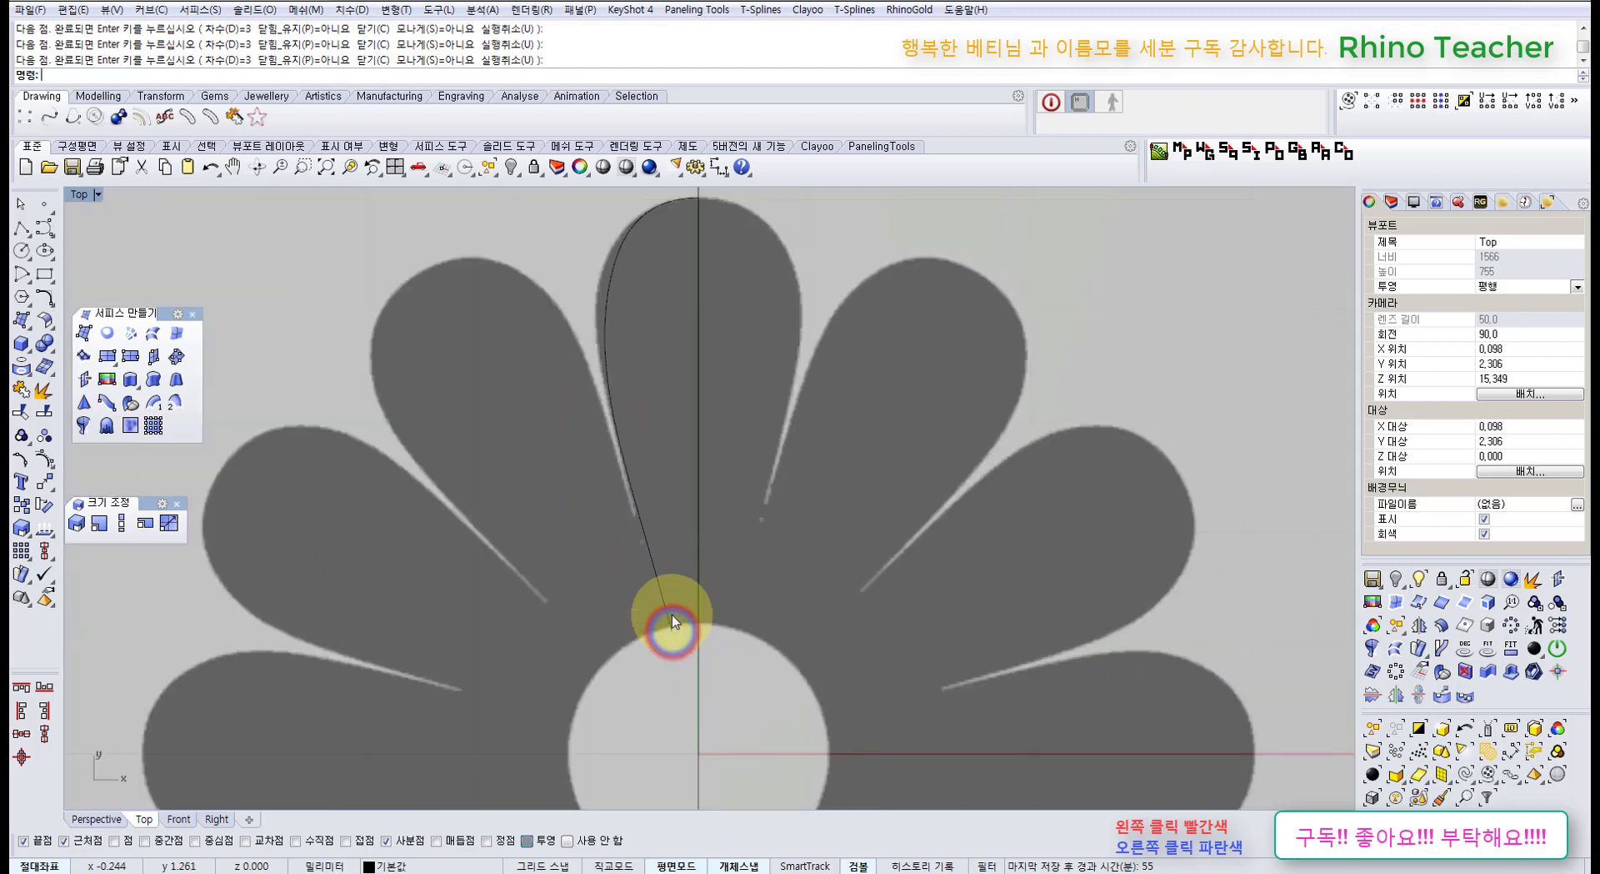
pyautogui.rightClick(669, 607)
# Show the petal curve's control points and move the upper-left shoulder point outward to match the petal outline.
pyautogui.scroll(-2, 597, 511)
pyautogui.scroll(3, 542, 467)
pyautogui.click(561, 421)
pyautogui.moveTo(505, 530); pyautogui.dragTo(498, 546, button='right')
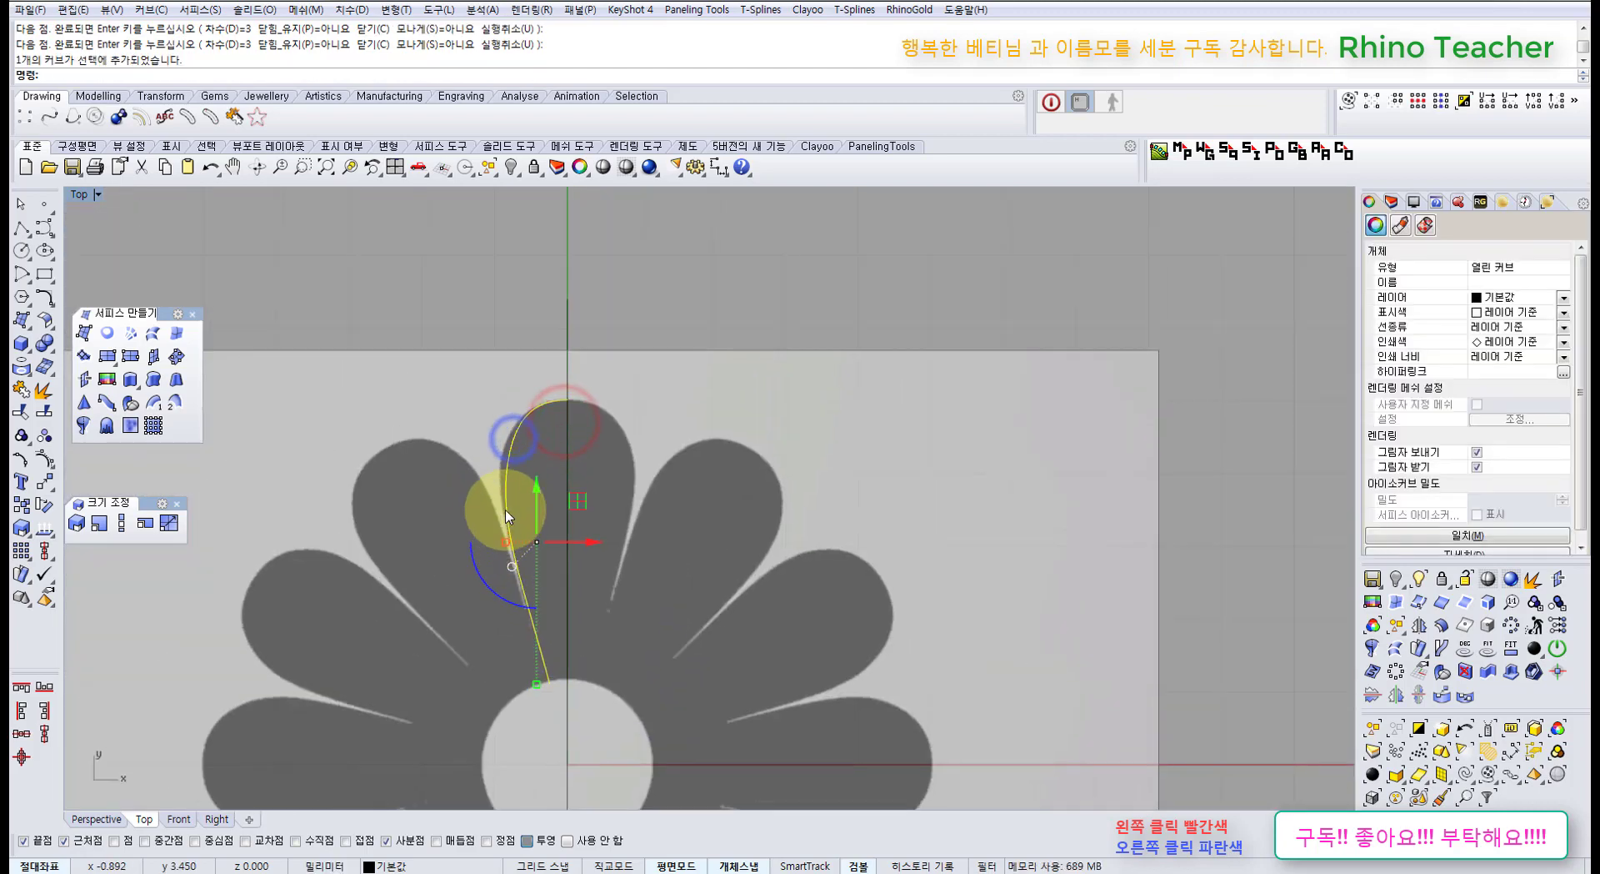
pyautogui.press('F10')
pyautogui.scroll(5, 492, 420)
pyautogui.moveTo(481, 436); pyautogui.dragTo(540, 498)
pyautogui.scroll(4, 540, 498)
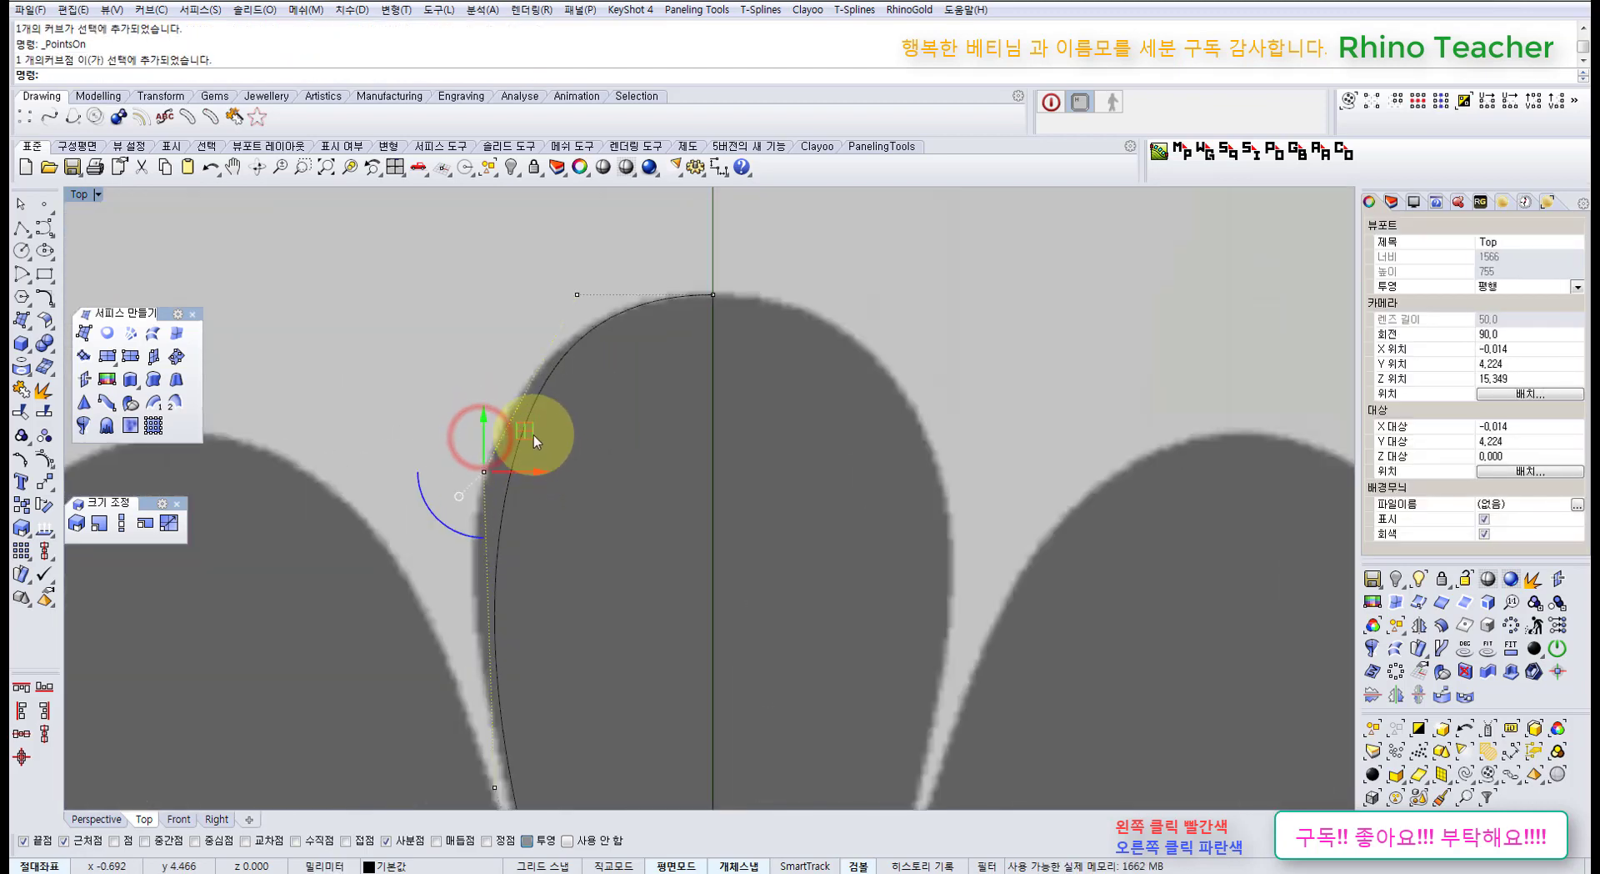
pyautogui.moveTo(530, 434); pyautogui.dragTo(492, 439)
pyautogui.click(447, 325)
pyautogui.scroll(-4, 455, 367)
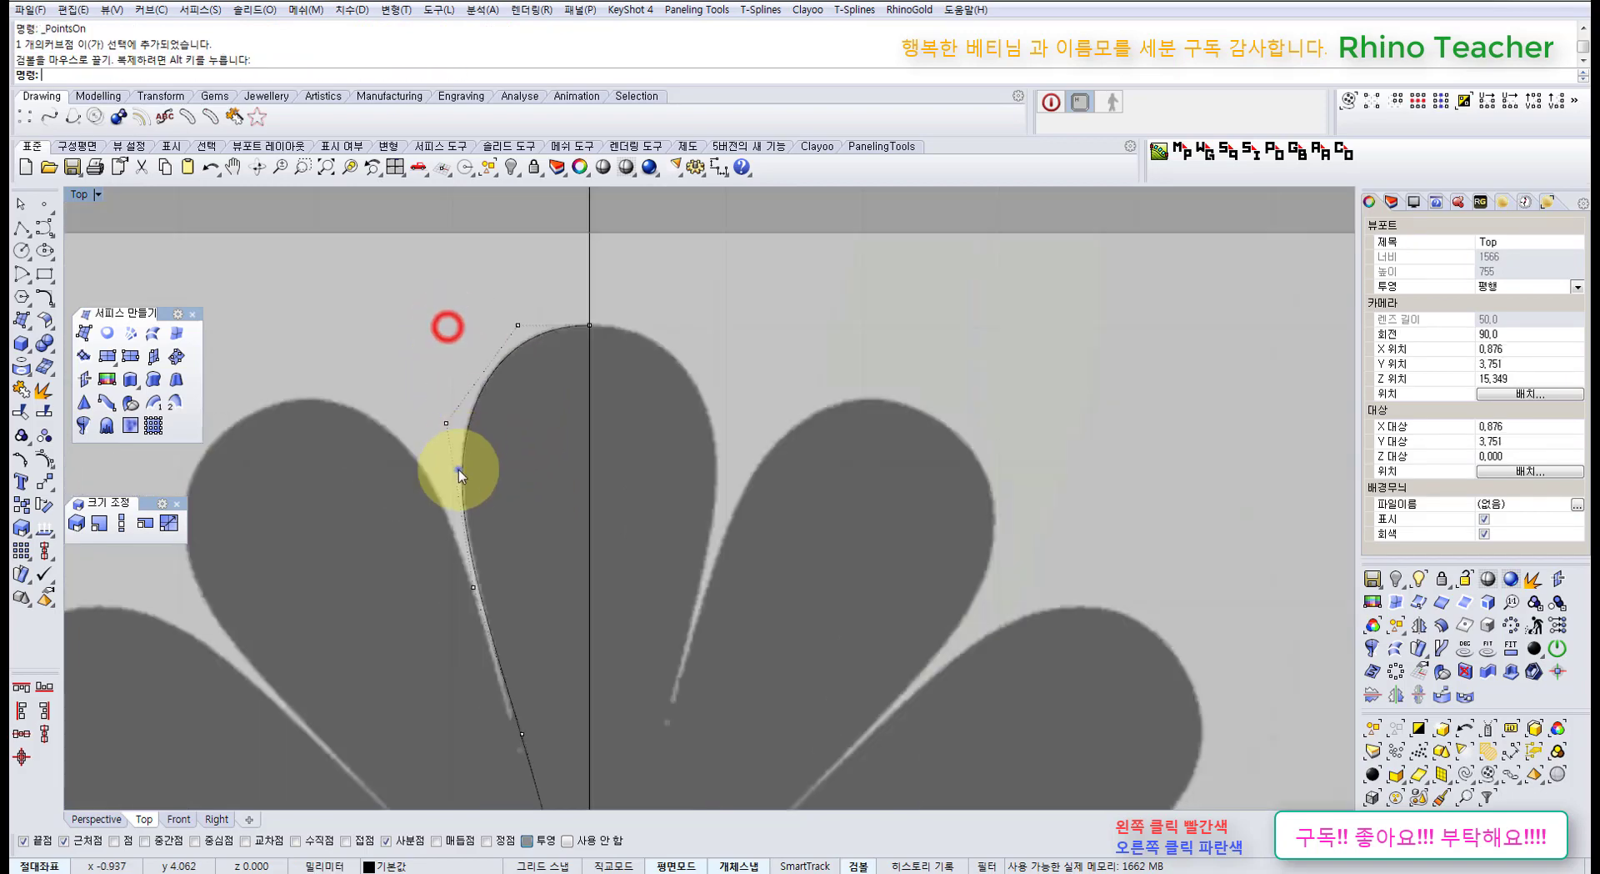
# Nudge the control point at the middle of the petal's left side to fit the curve to the picture.
pyautogui.moveTo(458, 469); pyautogui.dragTo(493, 363, button='right')
pyautogui.scroll(4, 480, 446)
pyautogui.moveTo(467, 435); pyautogui.dragTo(582, 514)
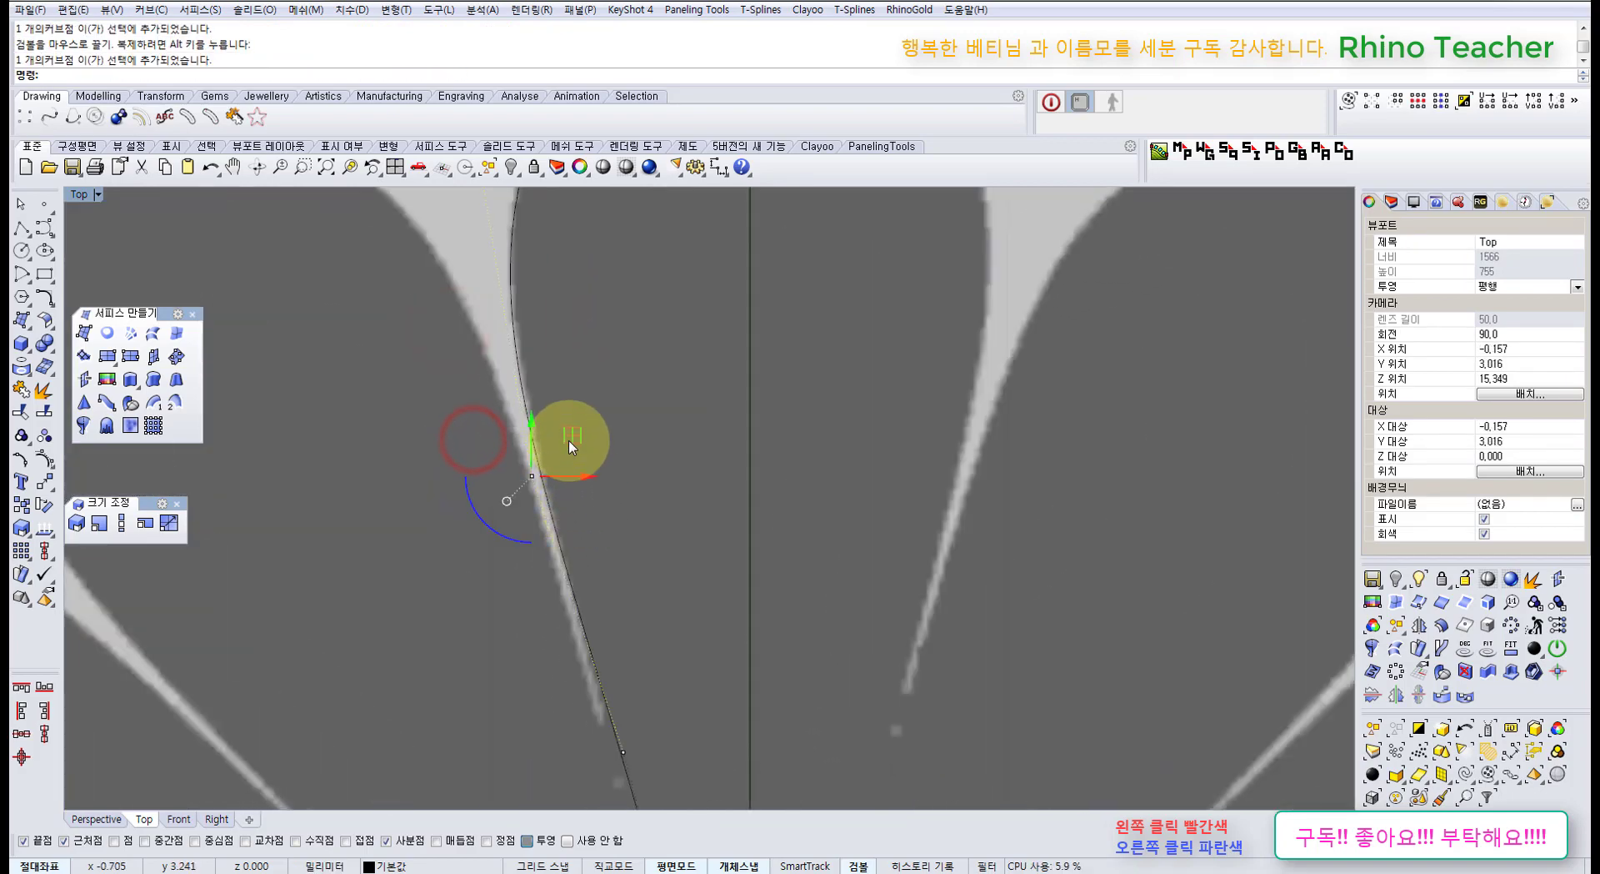
pyautogui.moveTo(569, 439); pyautogui.dragTo(574, 443)
pyautogui.scroll(-4, 634, 510)
pyautogui.moveTo(656, 546); pyautogui.dragTo(629, 482, button='right')
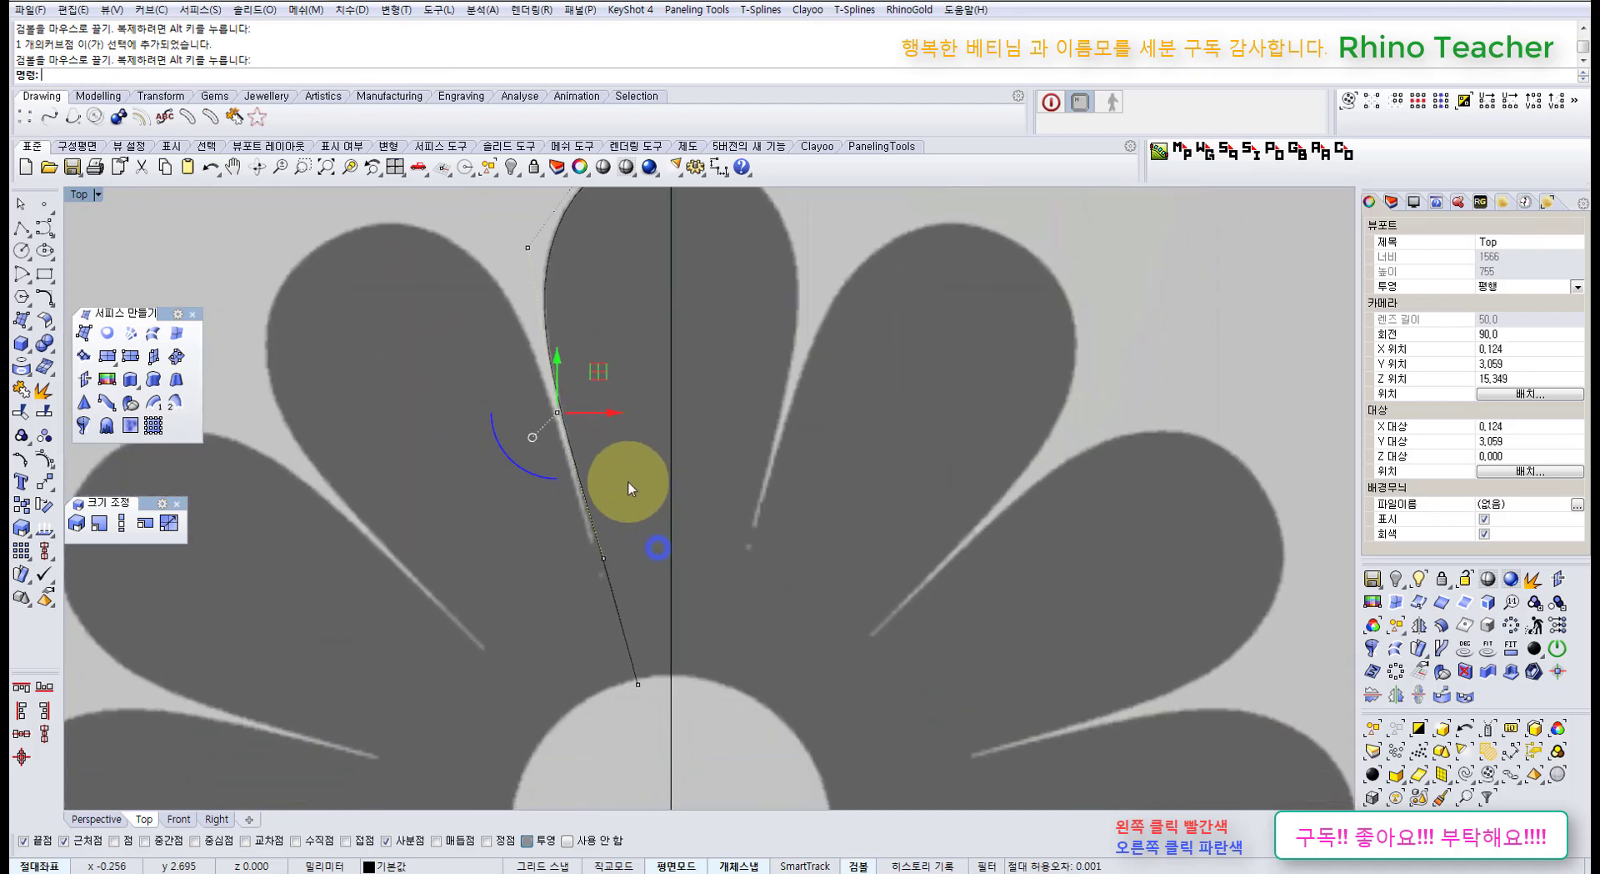
# Nudge the control point near the petal's base slightly left to follow the gap between the petals.
pyautogui.scroll(5, 556, 558)
pyautogui.moveTo(574, 517); pyautogui.dragTo(685, 598)
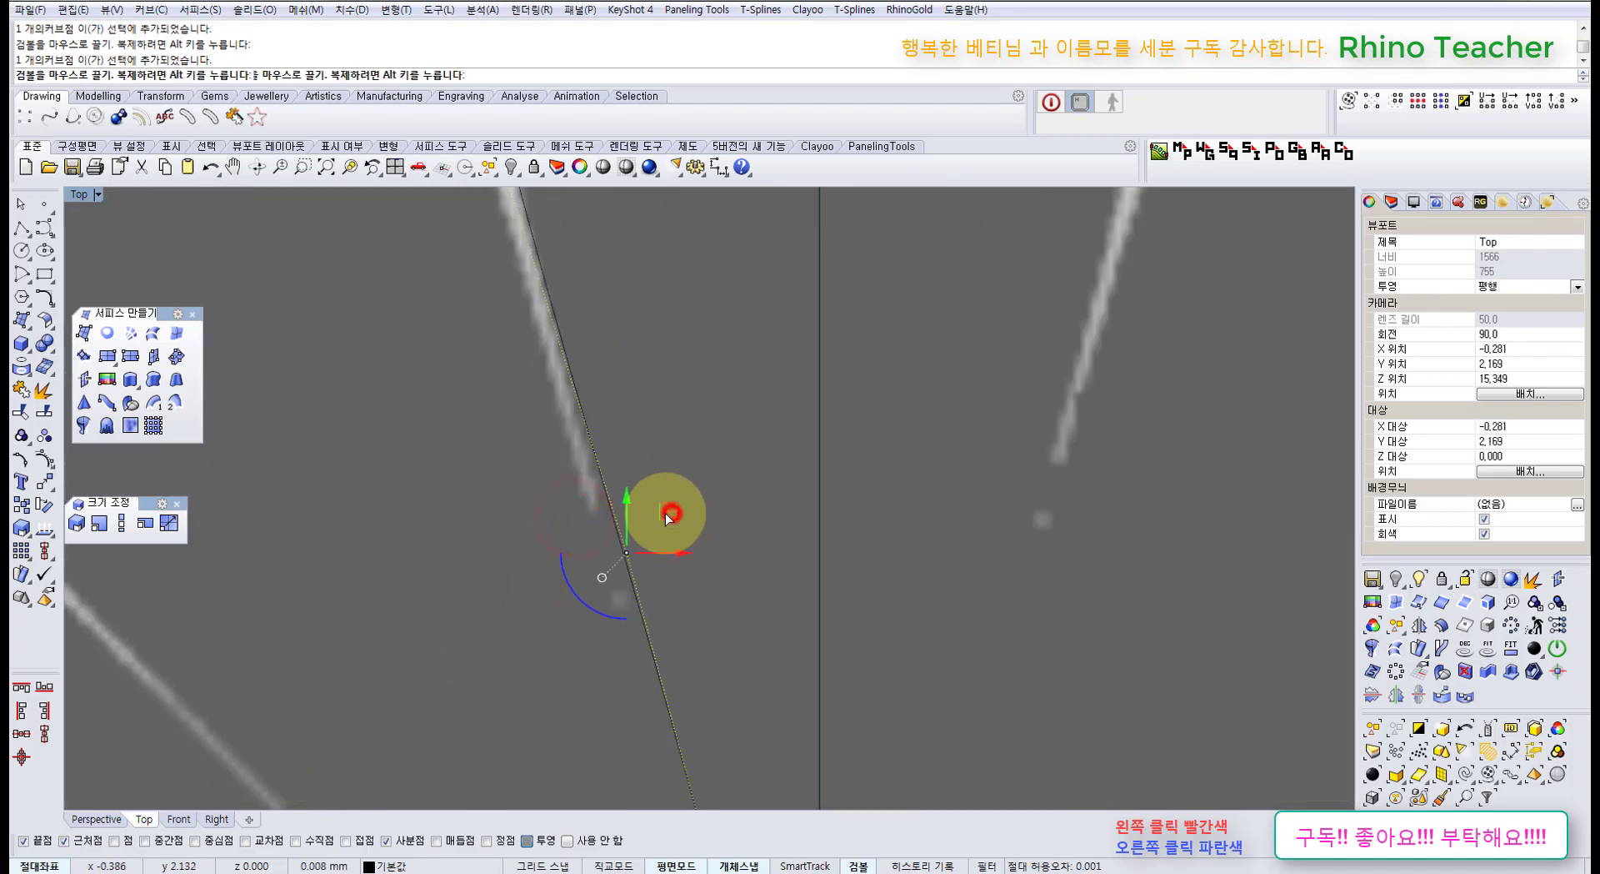
pyautogui.moveTo(668, 515); pyautogui.dragTo(662, 513)
pyautogui.scroll(-4, 653, 552)
pyautogui.scroll(3, 583, 618)
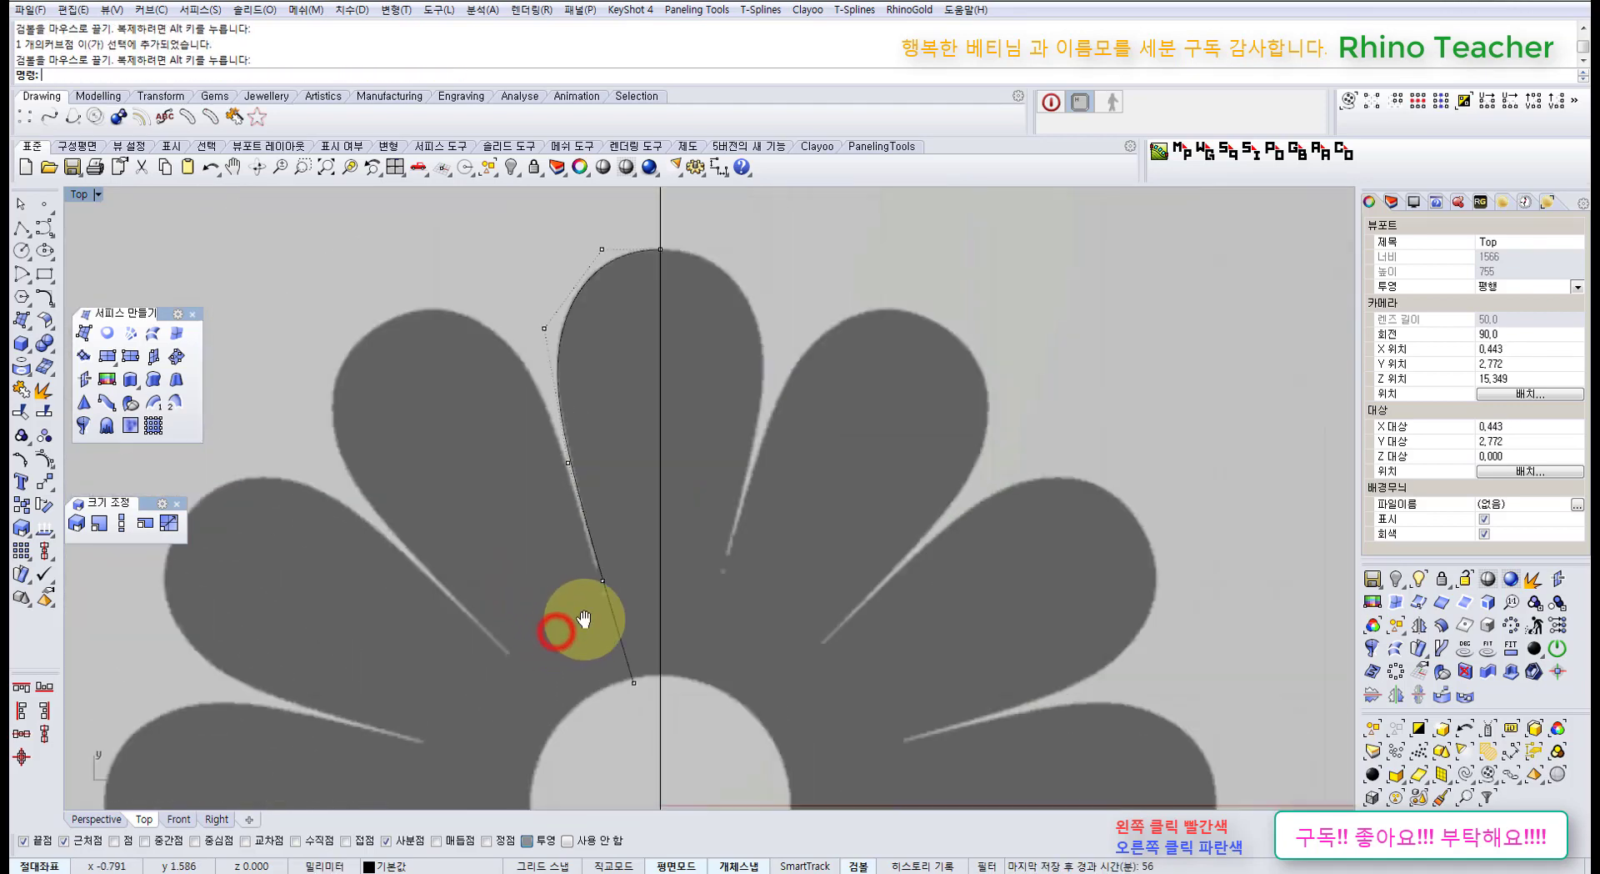
# Examine how closely the traced petal half follows the flower picture from the tip down to the central hole.
pyautogui.scroll(-2, 625, 575)
pyautogui.moveTo(630, 572); pyautogui.dragTo(589, 600, button='right')
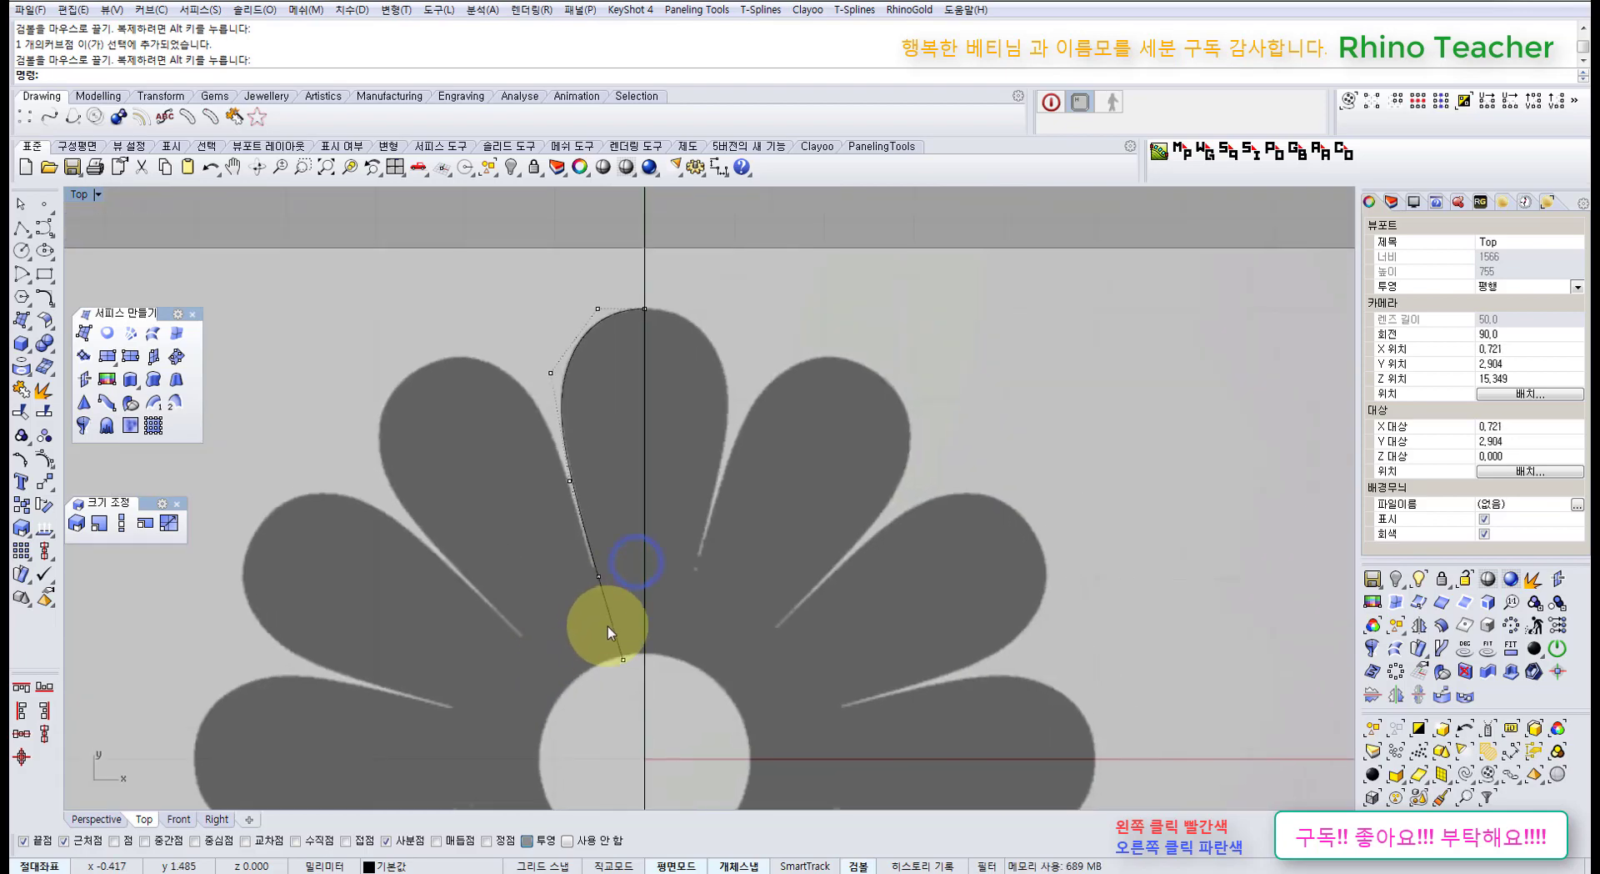
pyautogui.scroll(4, 606, 619)
pyautogui.scroll(-6, 631, 392)
pyautogui.moveTo(631, 402); pyautogui.dragTo(597, 476, button='right')
pyautogui.scroll(6, 590, 333)
pyautogui.scroll(-6, 593, 348)
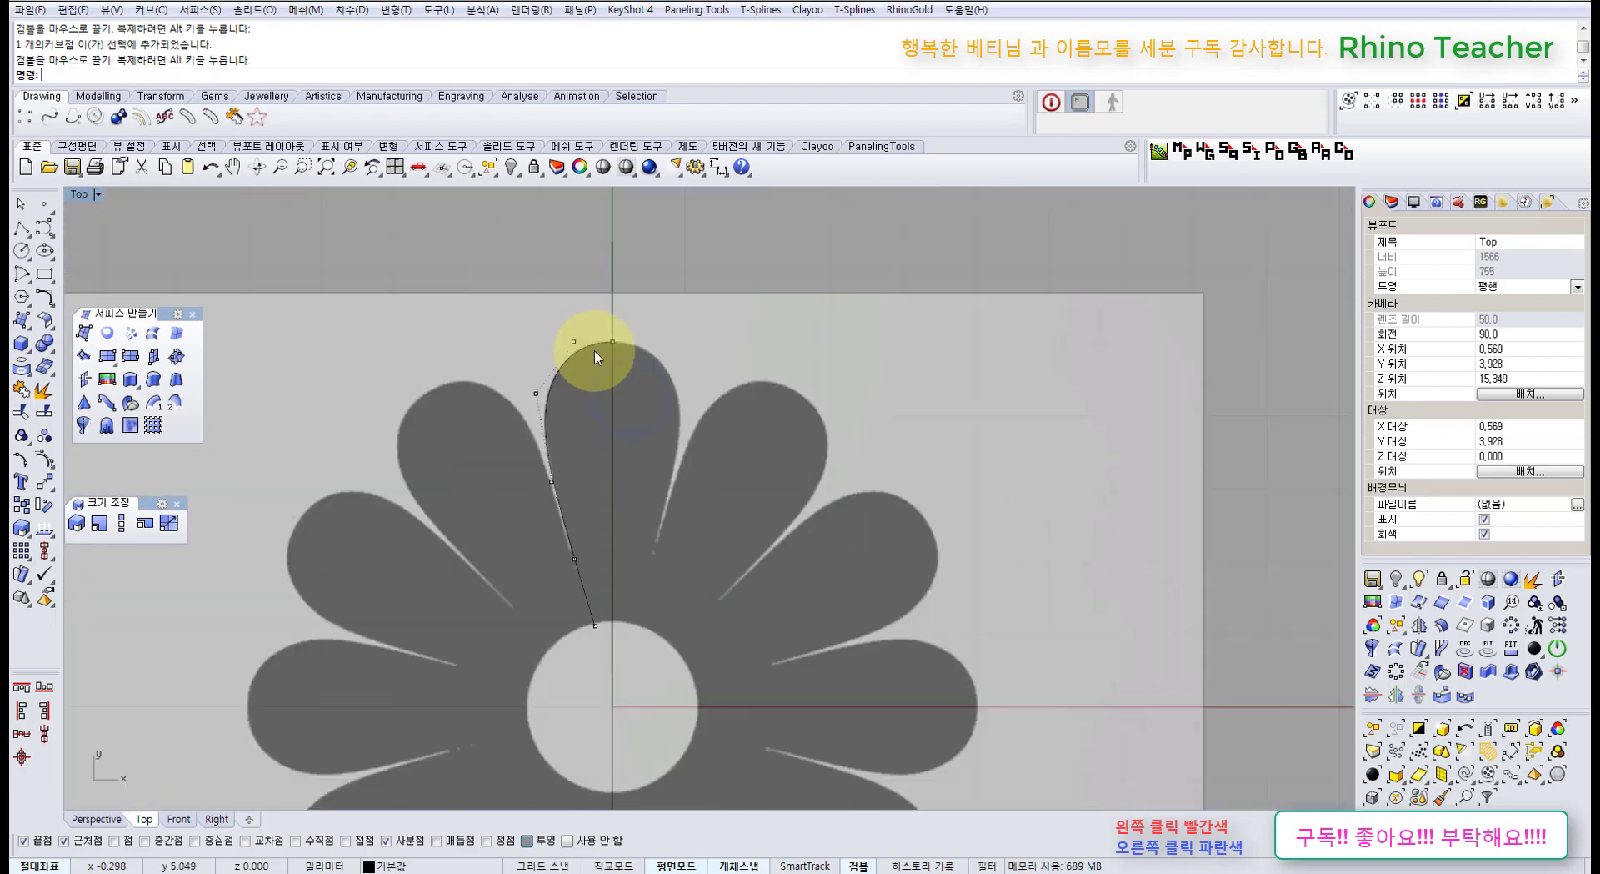
pyautogui.moveTo(594, 375); pyautogui.dragTo(676, 392, button='right')
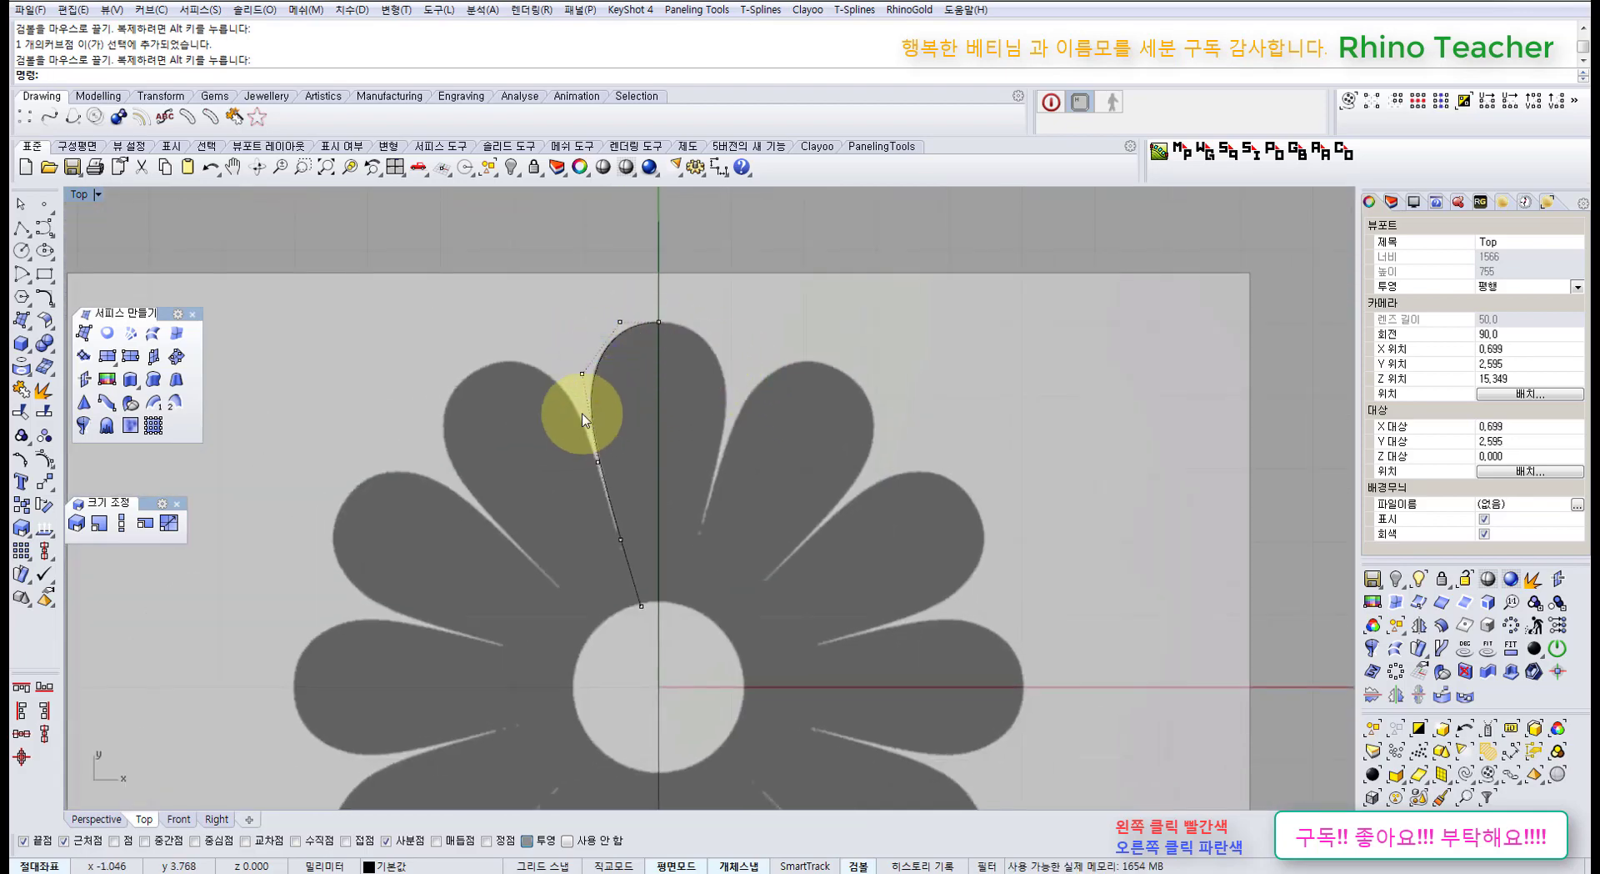
# Hide the control points and mirror the petal half across the vertical axis through the origin with history recording on.
pyautogui.press('Escape')
pyautogui.click(614, 392)
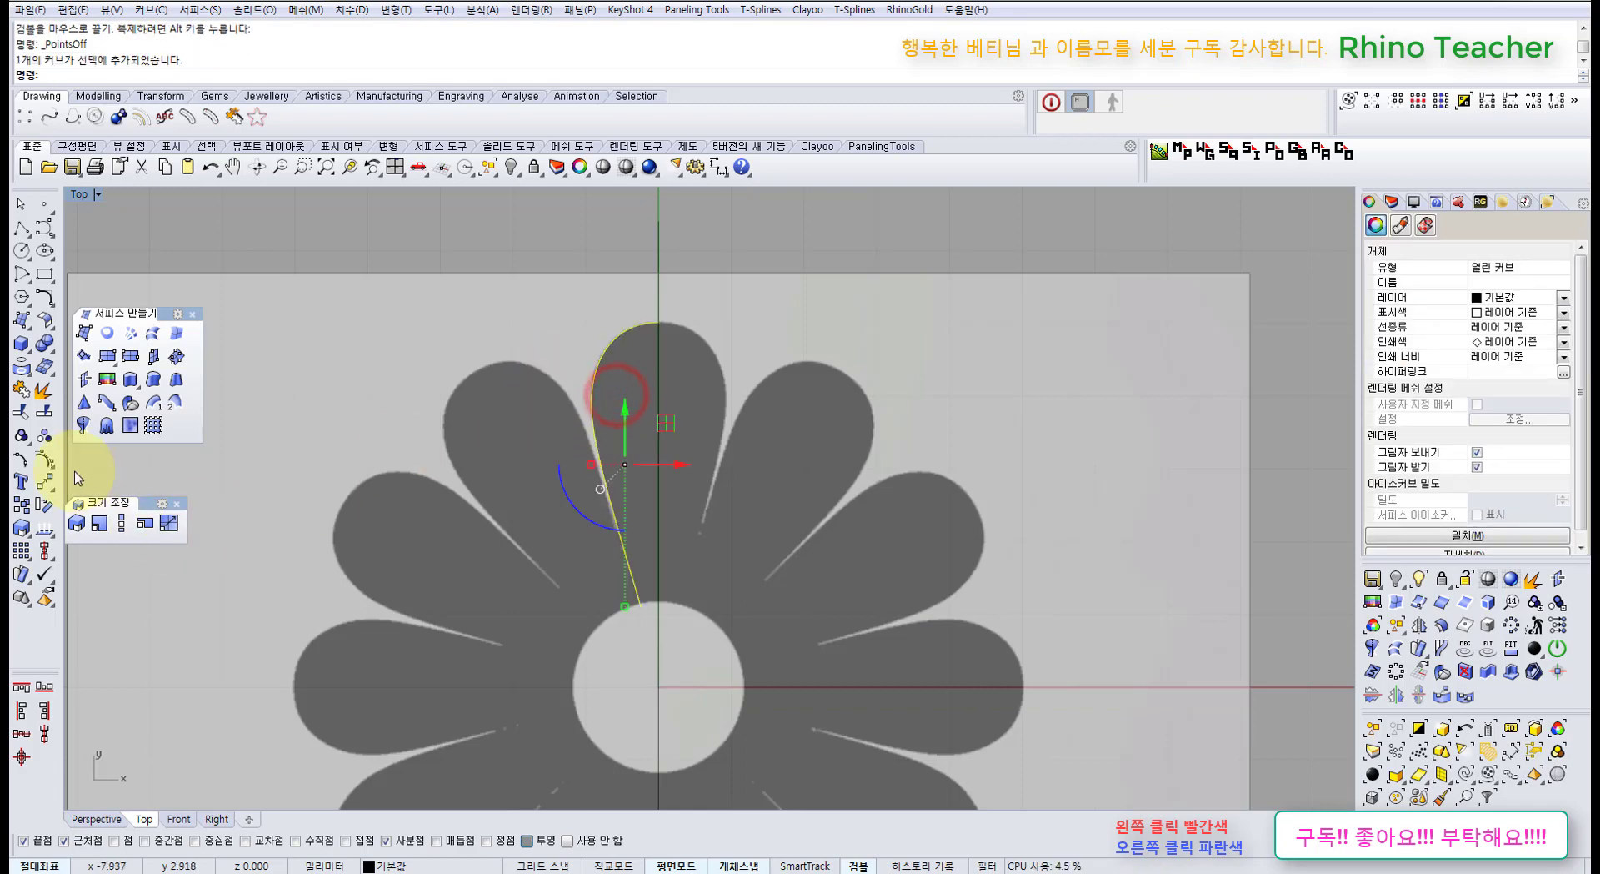
pyautogui.click(46, 480)
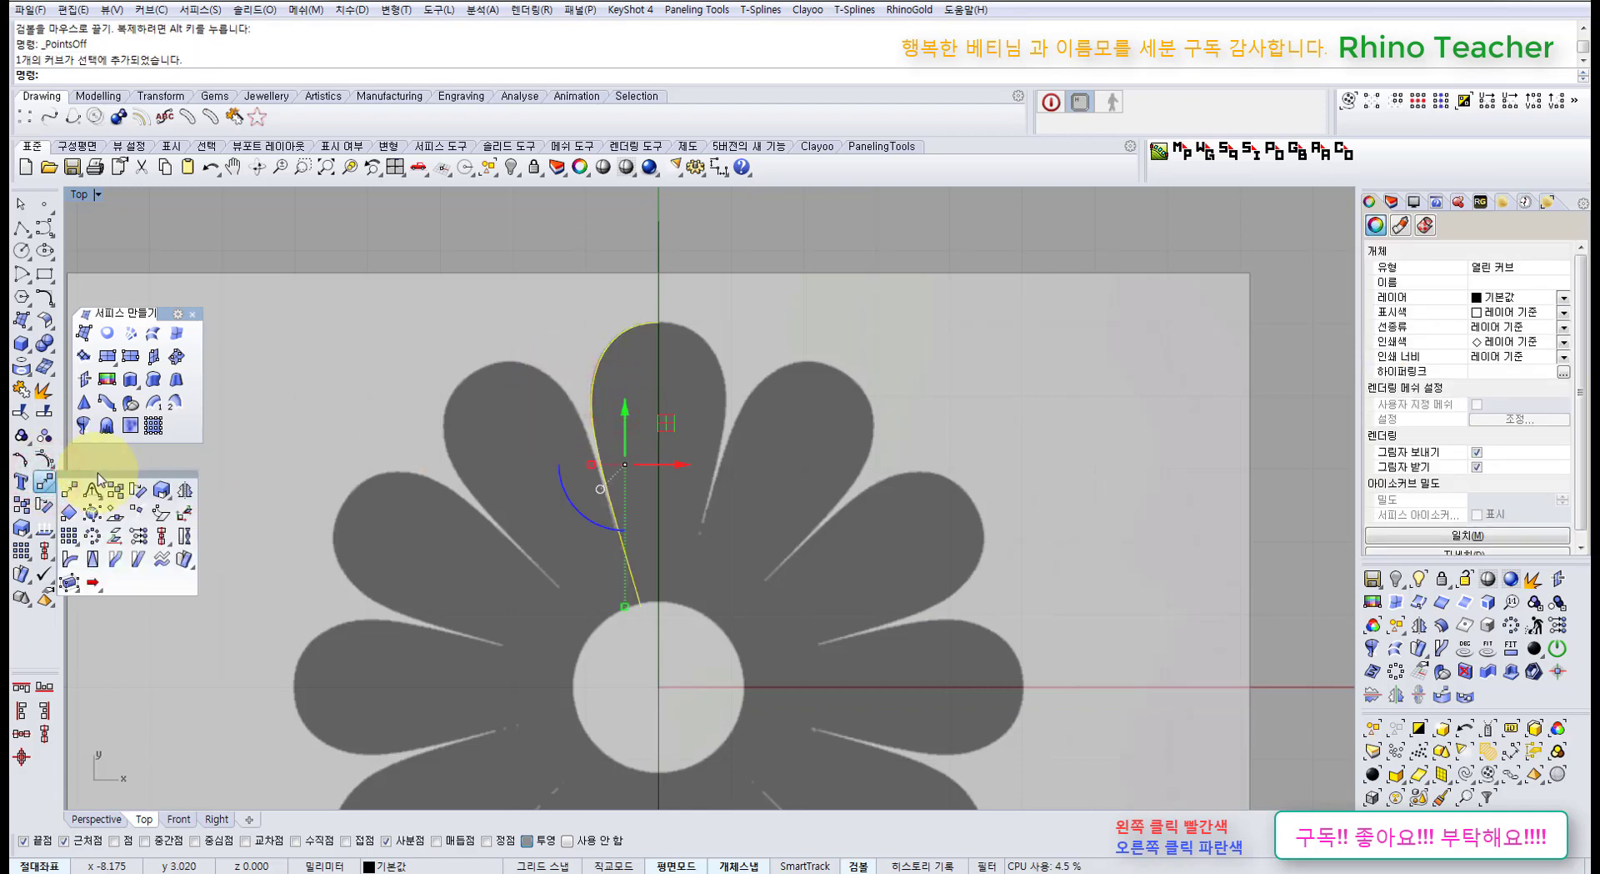
pyautogui.moveTo(98, 475); pyautogui.dragTo(137, 593)
pyautogui.click(206, 614)
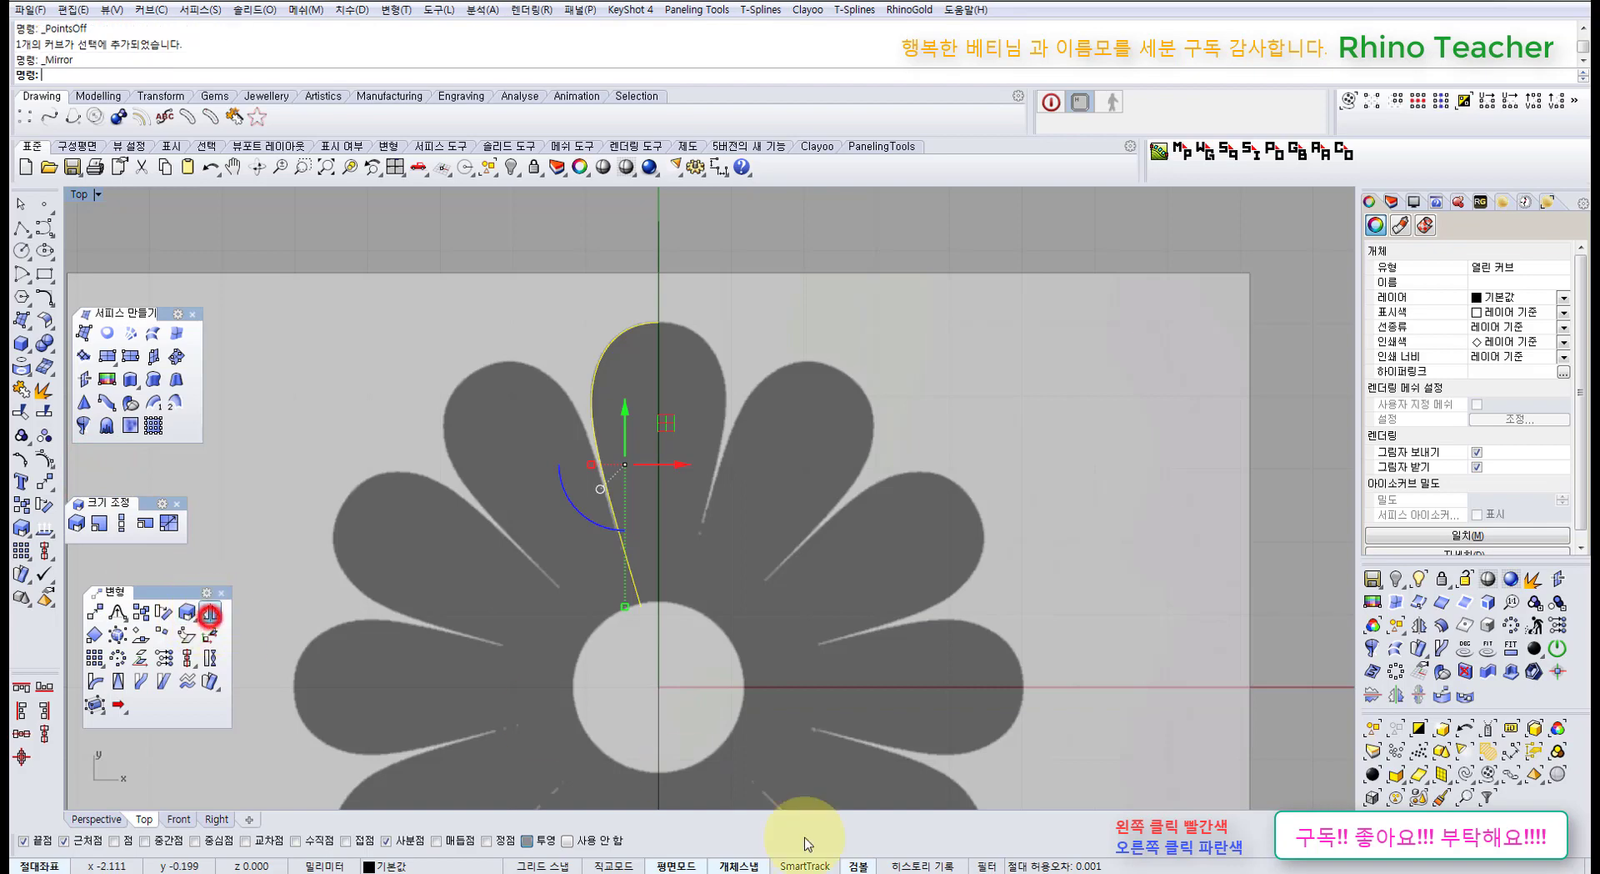
pyautogui.click(923, 866)
pyautogui.write('0')
pyautogui.press('Return')
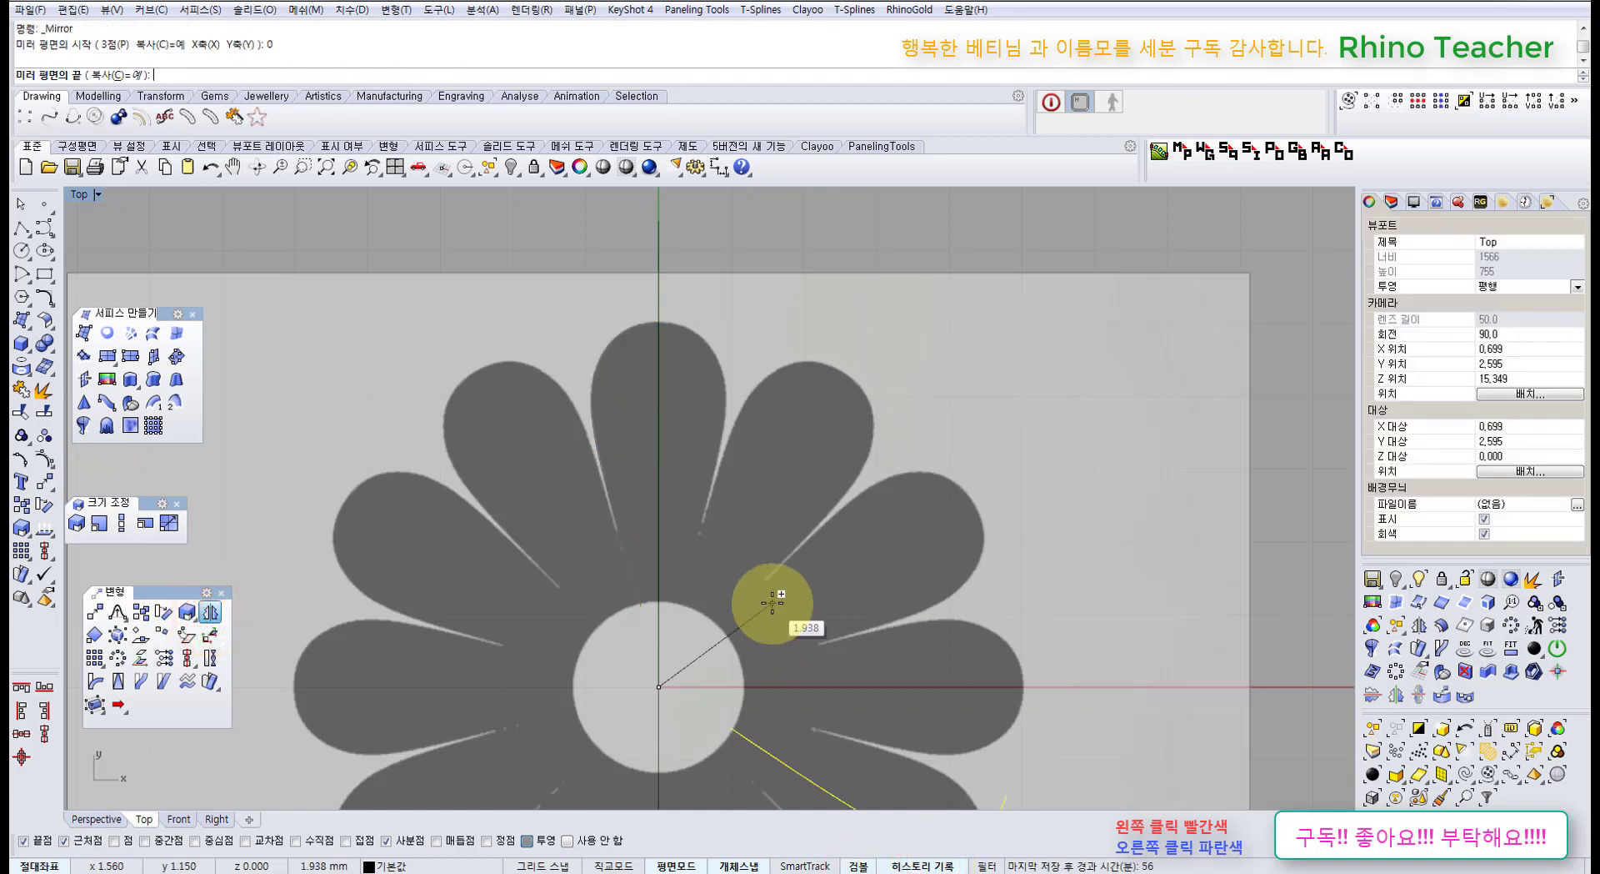
pyautogui.click(718, 368)
# Show the left petal half's control points and compare the mirrored outline with the flower picture.
pyautogui.scroll(3, 670, 350)
pyautogui.scroll(-3, 670, 350)
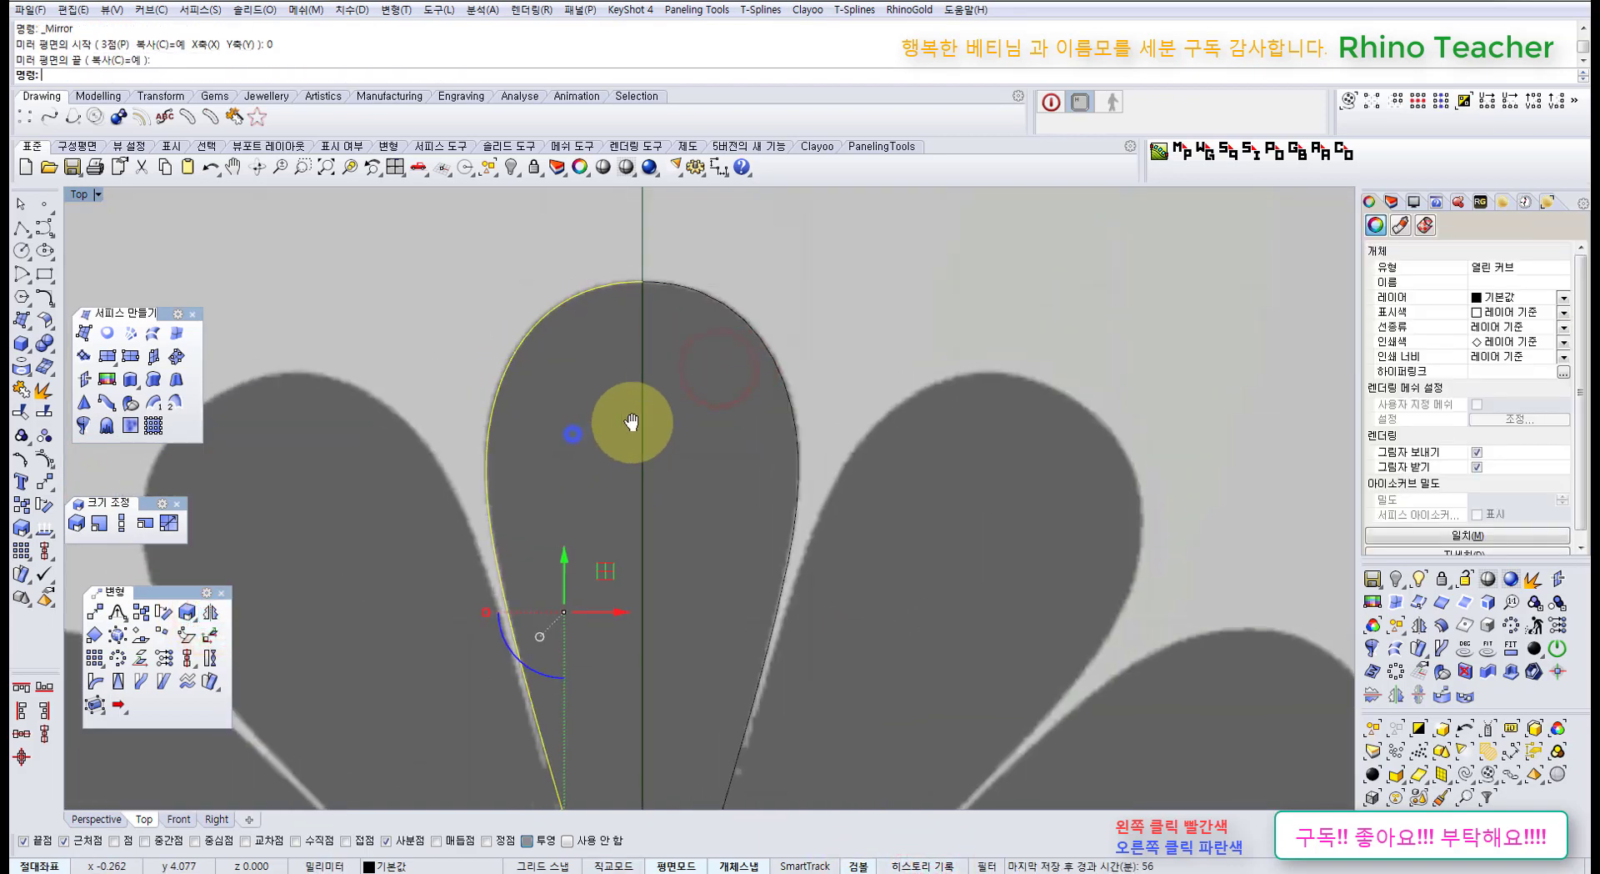
pyautogui.press('F10')
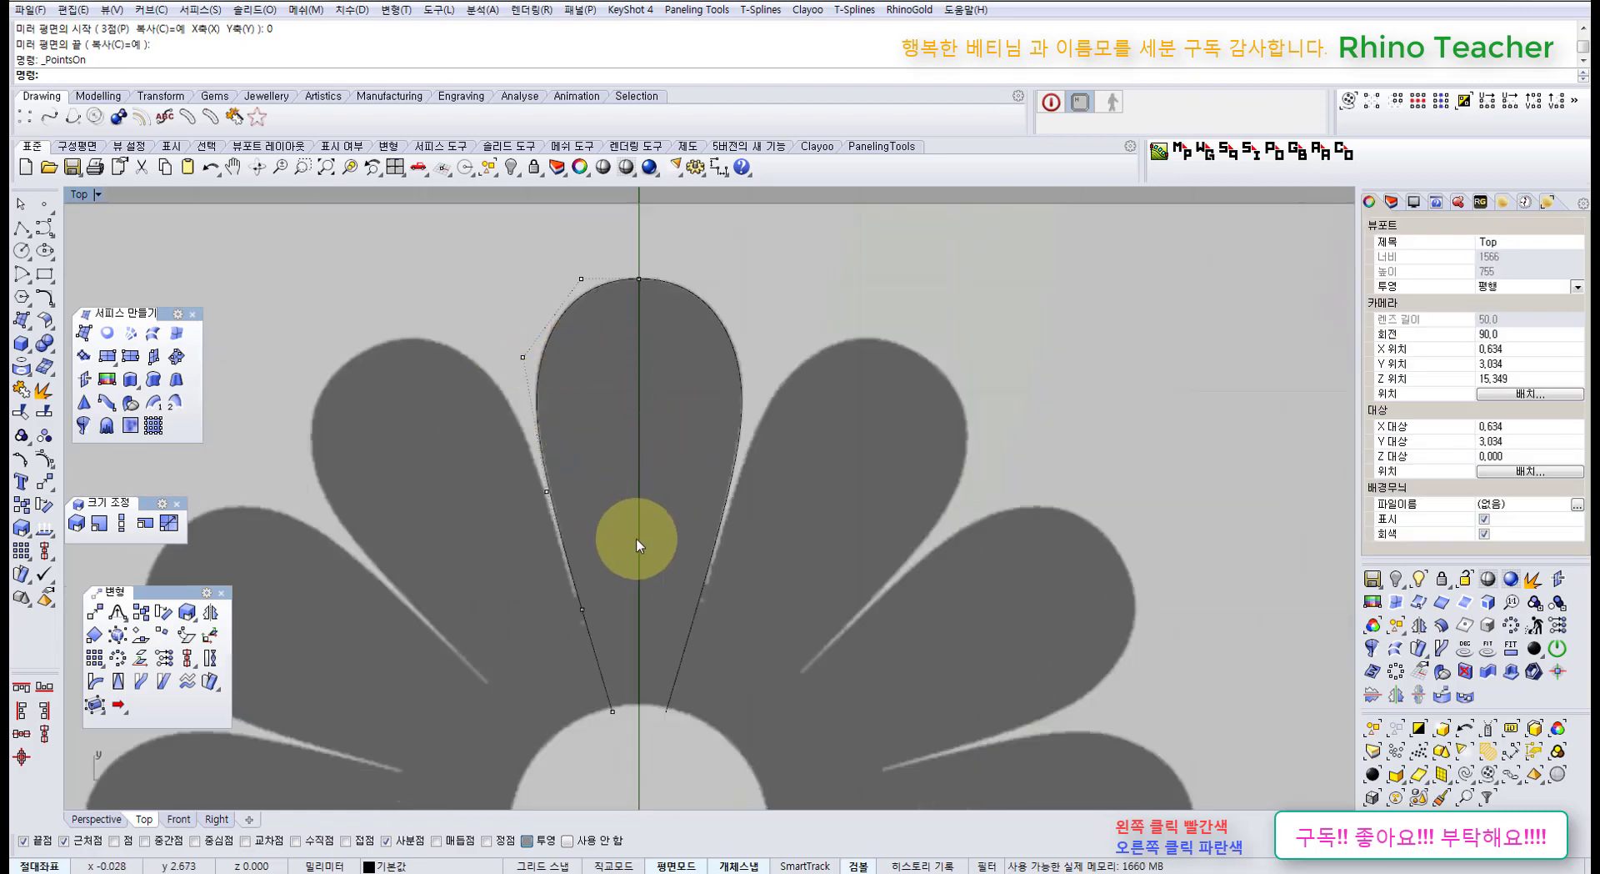
pyautogui.click(527, 483)
pyautogui.scroll(3, 523, 483)
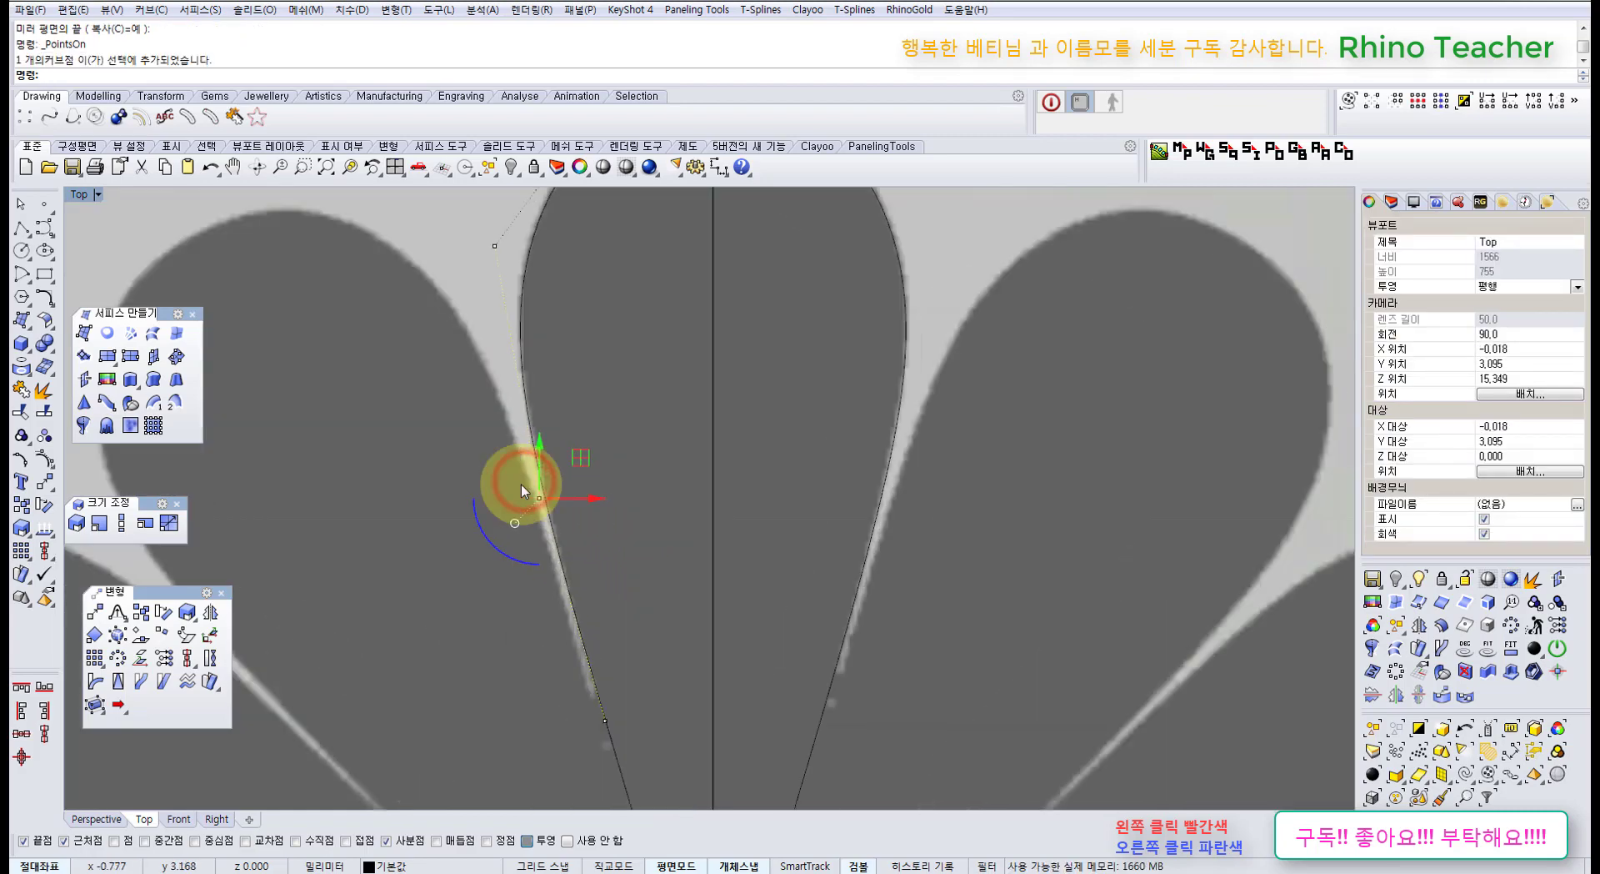
pyautogui.scroll(-10, 667, 435)
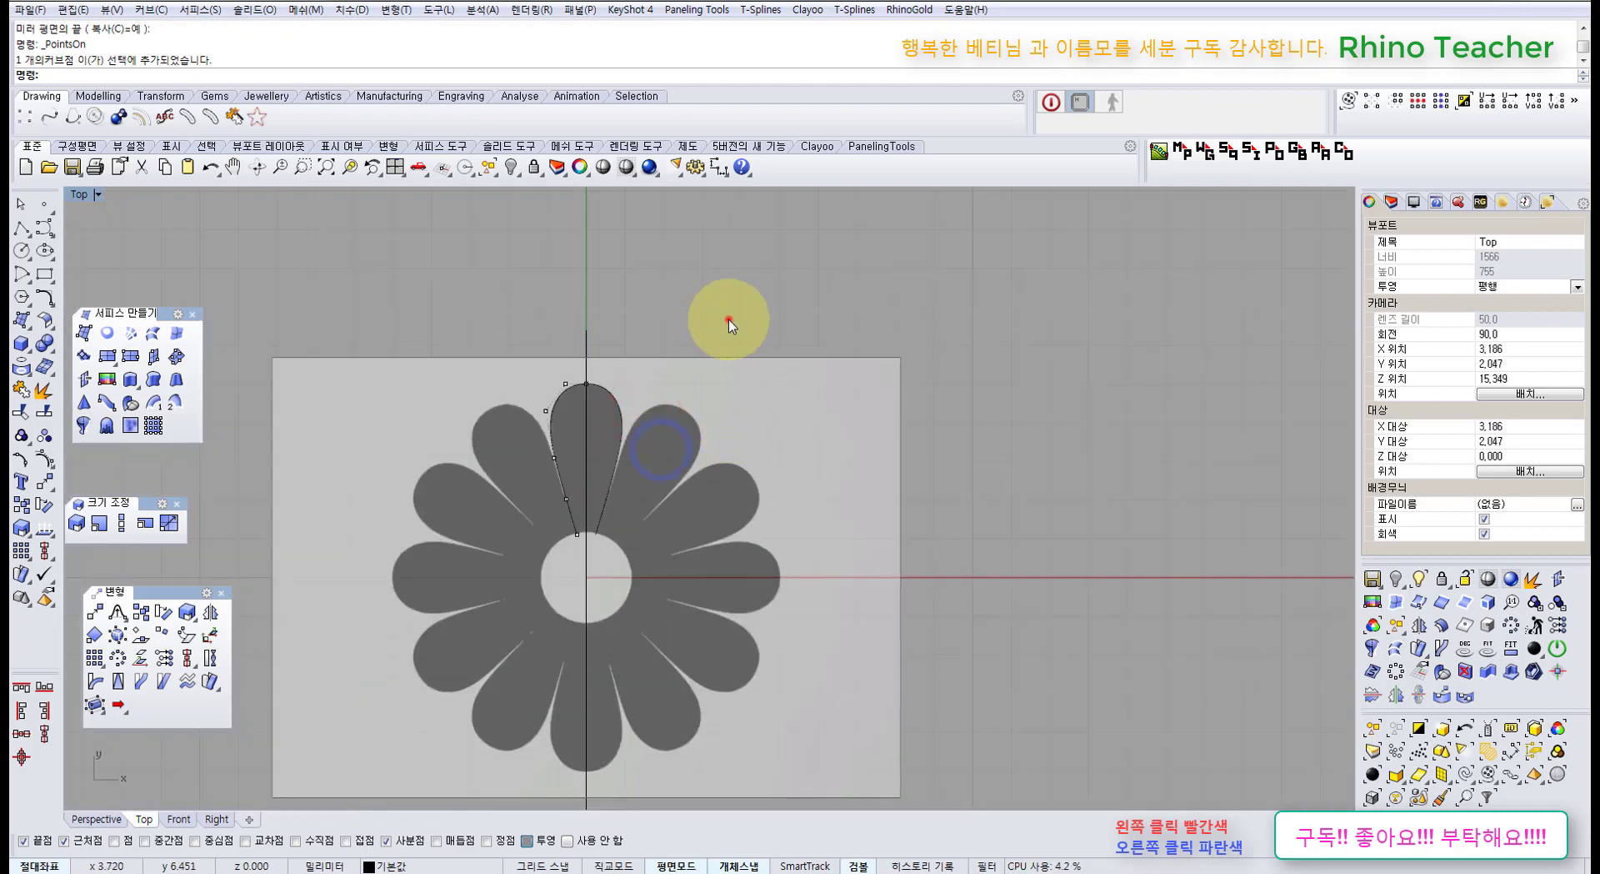
# Clear the control point selection and unlock the flower picture.
pyautogui.click(728, 319)
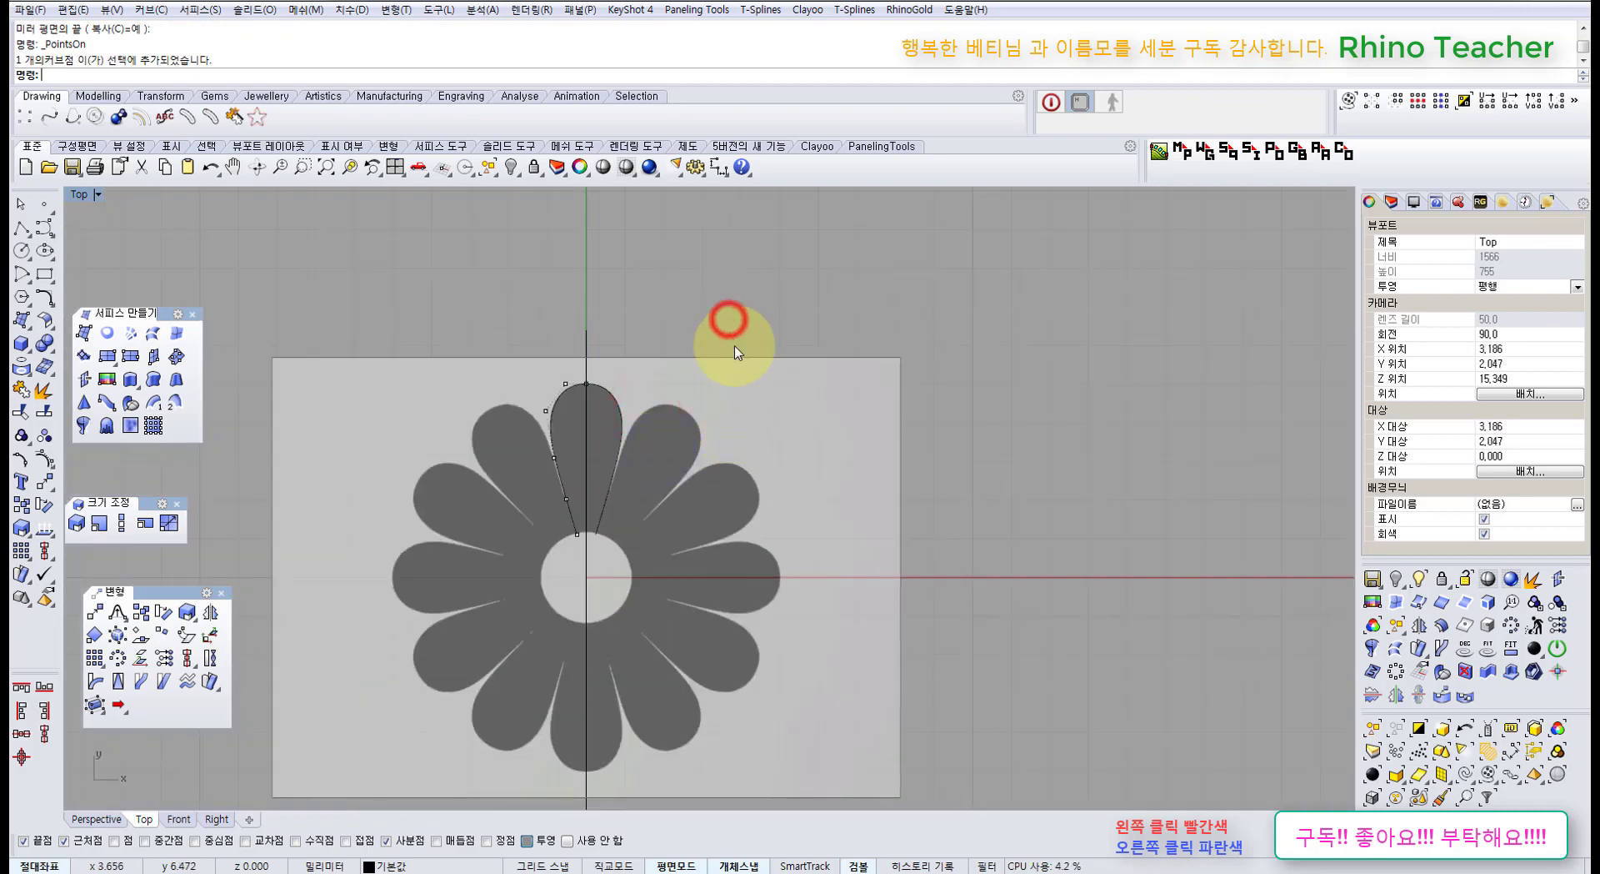
pyautogui.rightClick(534, 169)
pyautogui.click(775, 307)
pyautogui.click(798, 417)
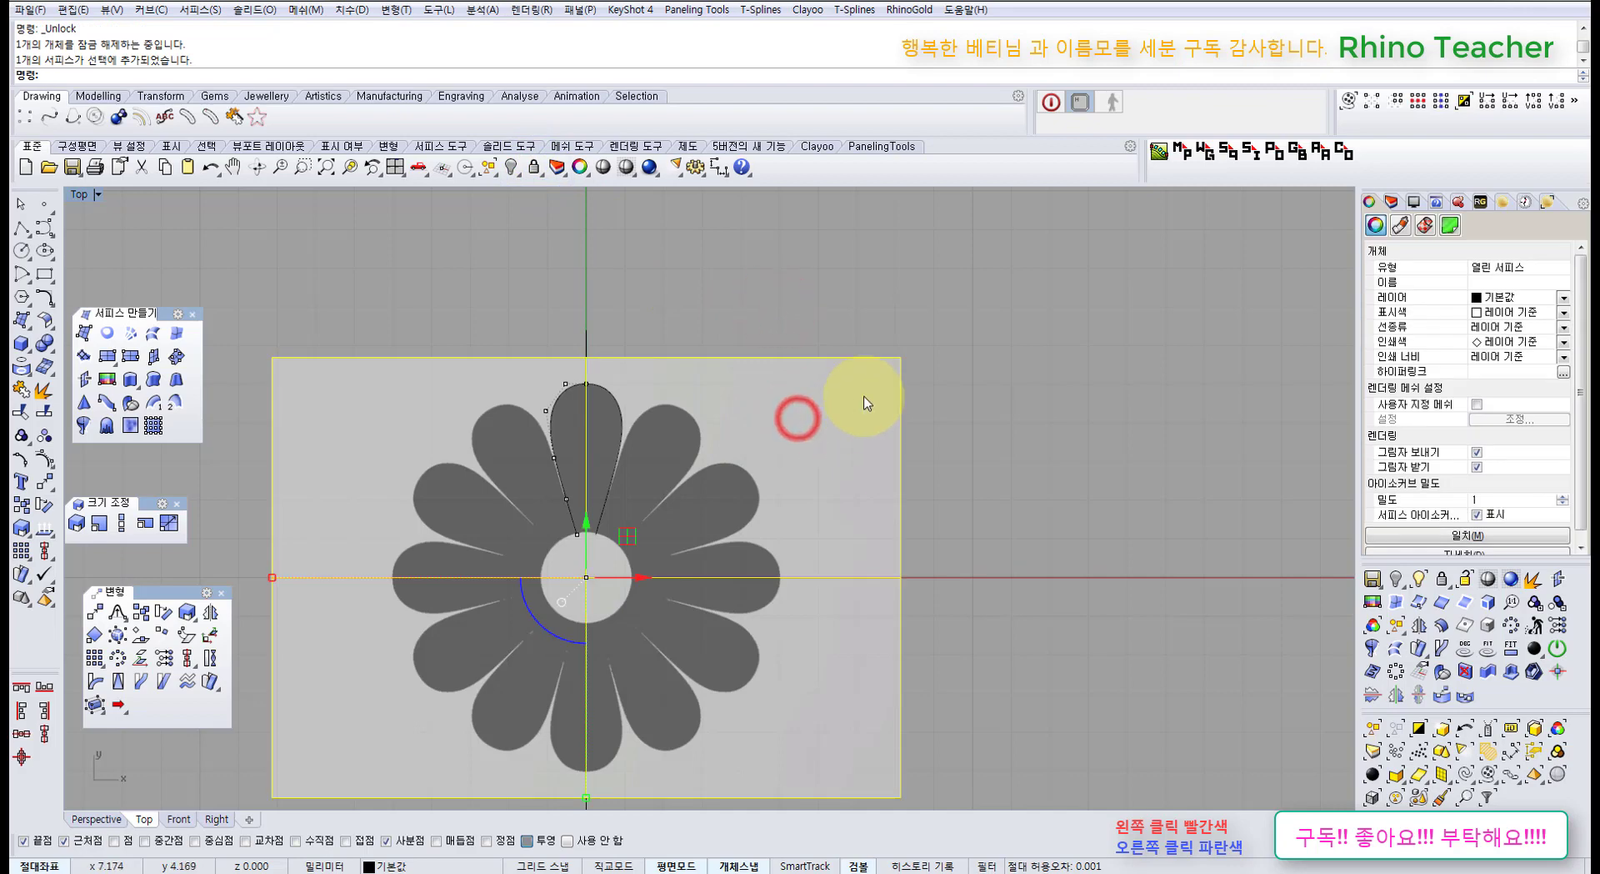
pyautogui.click(510, 169)
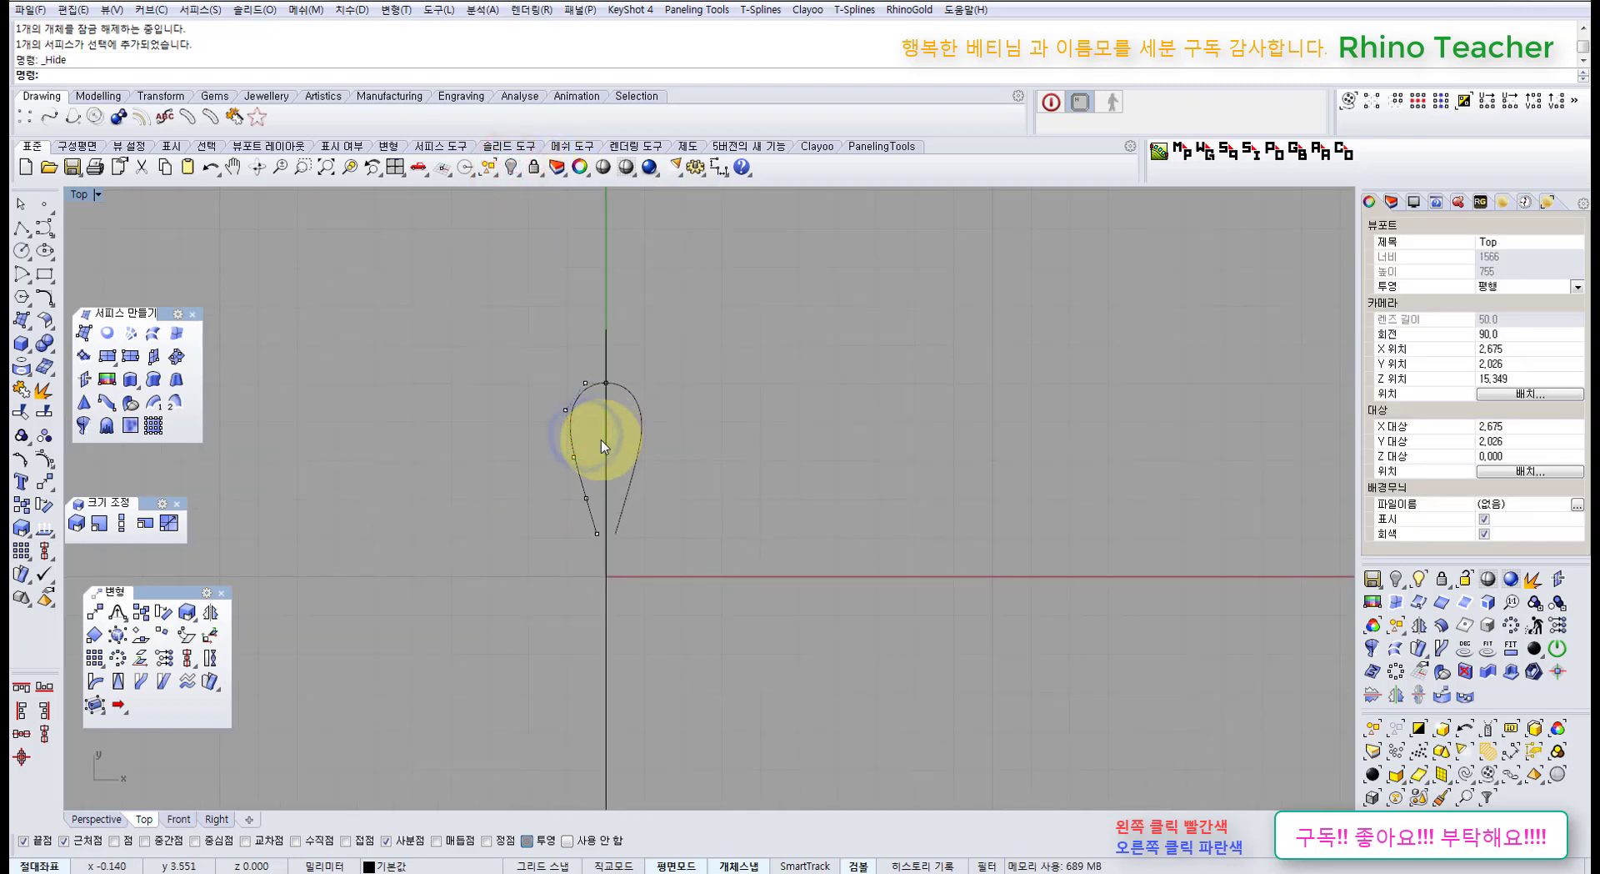
pyautogui.hotkey('ctrl', 'z')
pyautogui.click(978, 443)
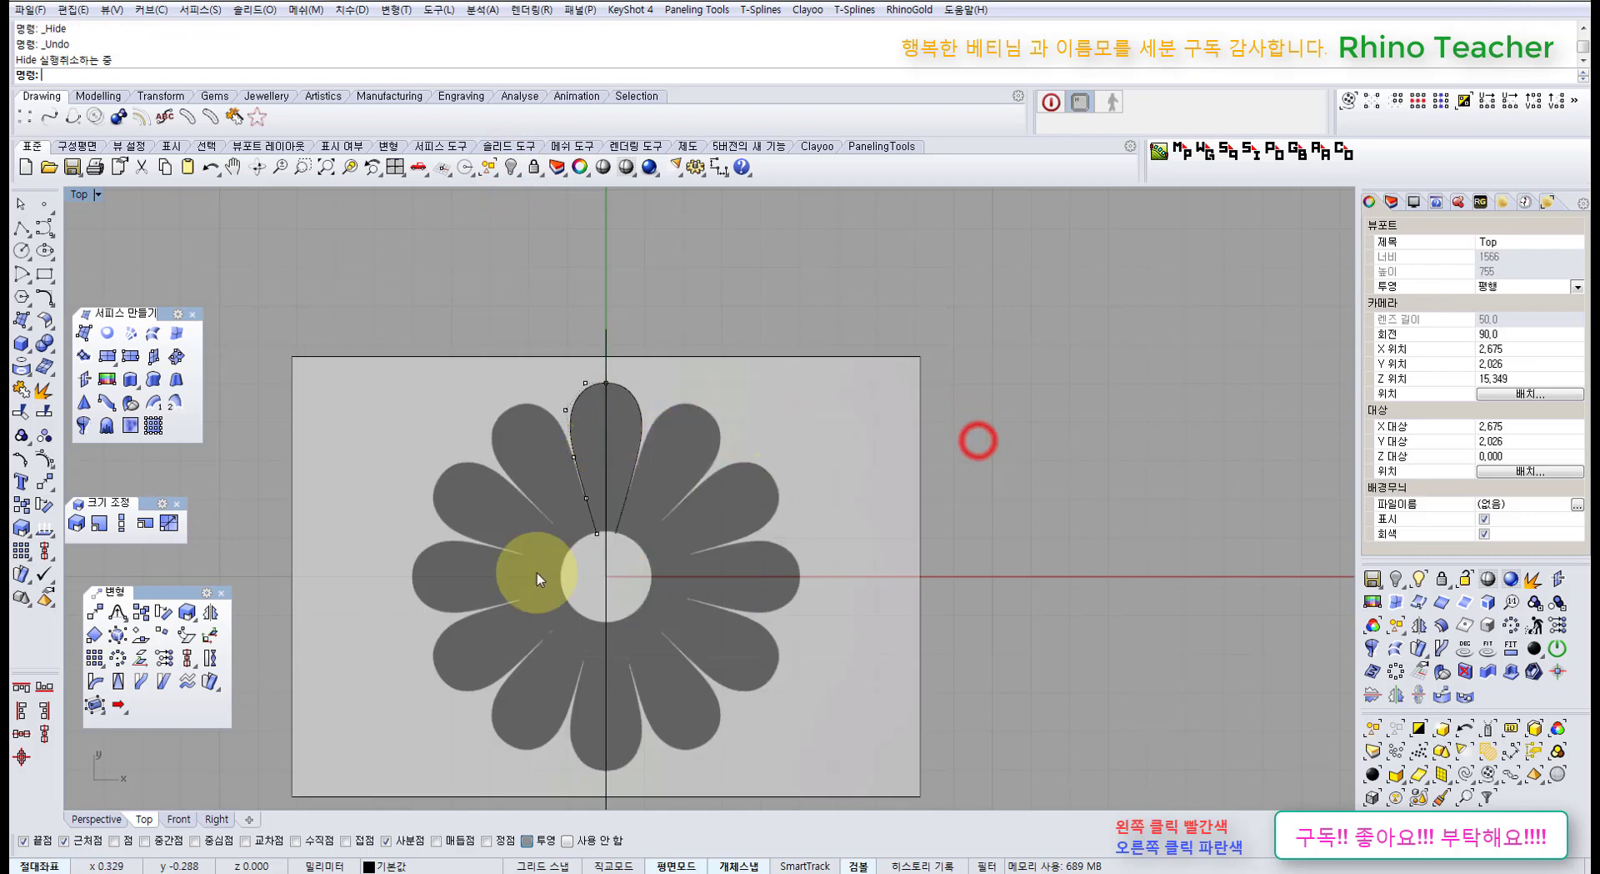
# Draw a circle centred on the origin and size it to the edge of the flower's central hole.
pyautogui.click(32, 252)
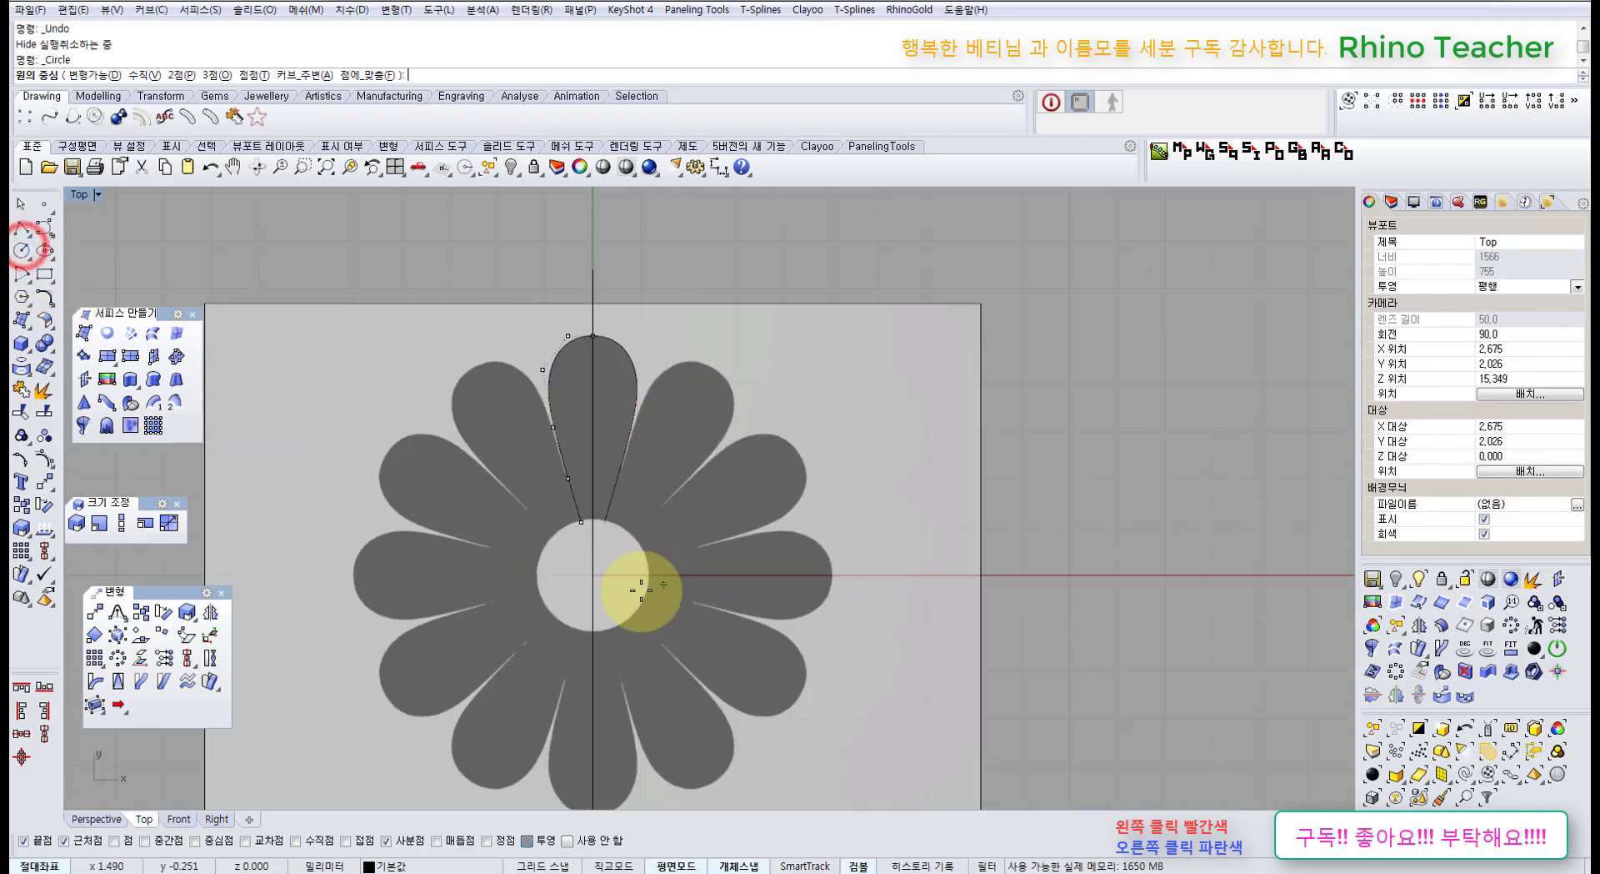
pyautogui.scroll(10, 636, 578)
pyautogui.moveTo(589, 557); pyautogui.dragTo(605, 552, button='right')
pyautogui.write('0')
pyautogui.press('Return')
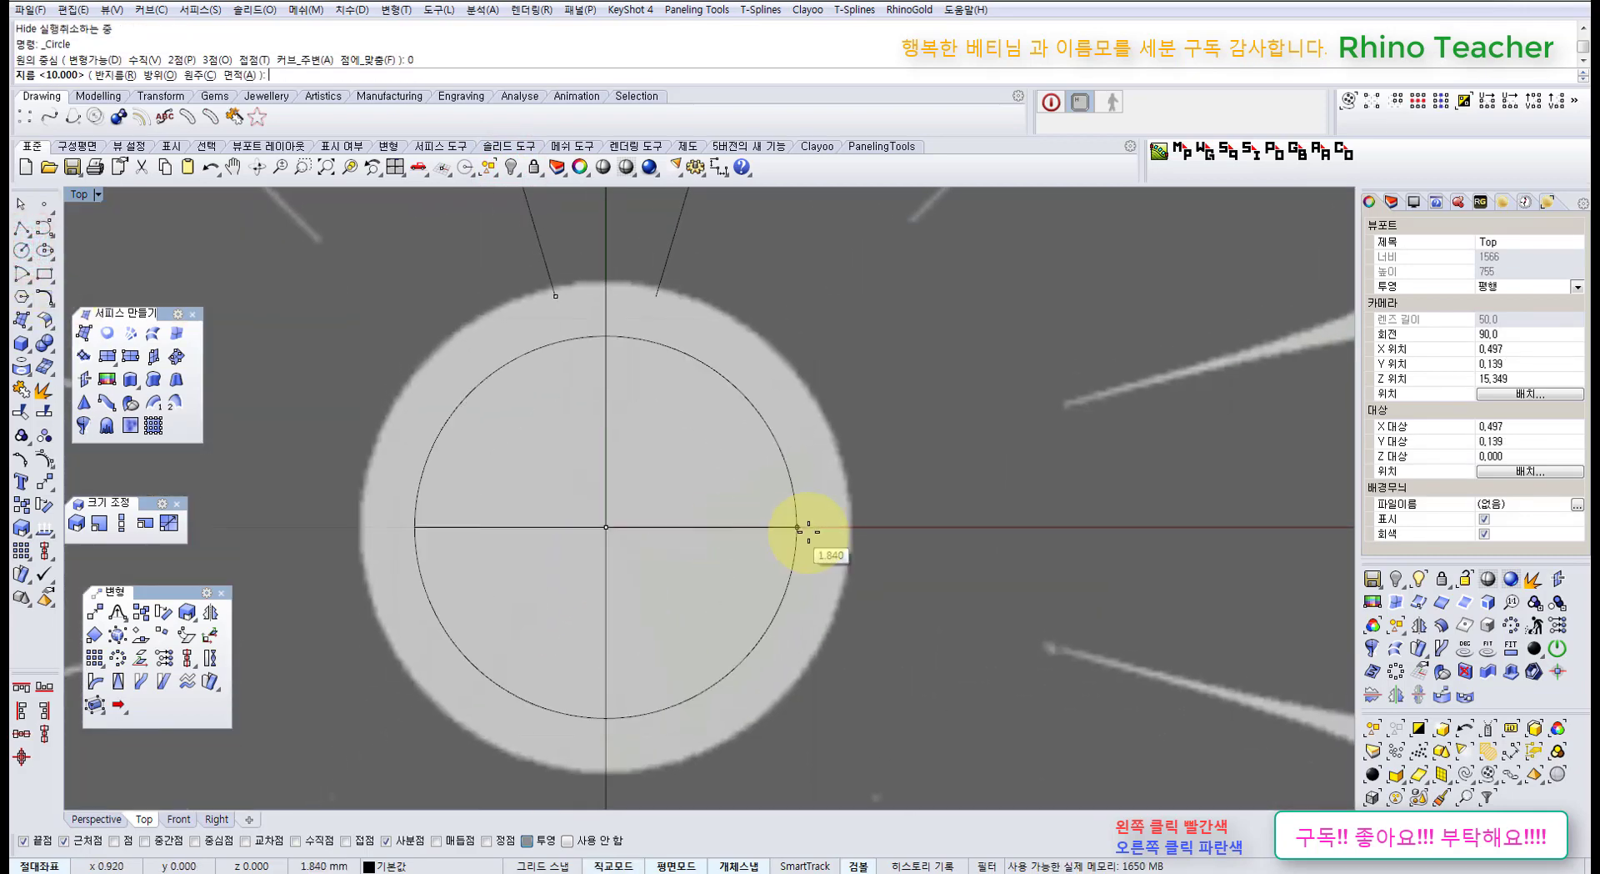
pyautogui.click(852, 527)
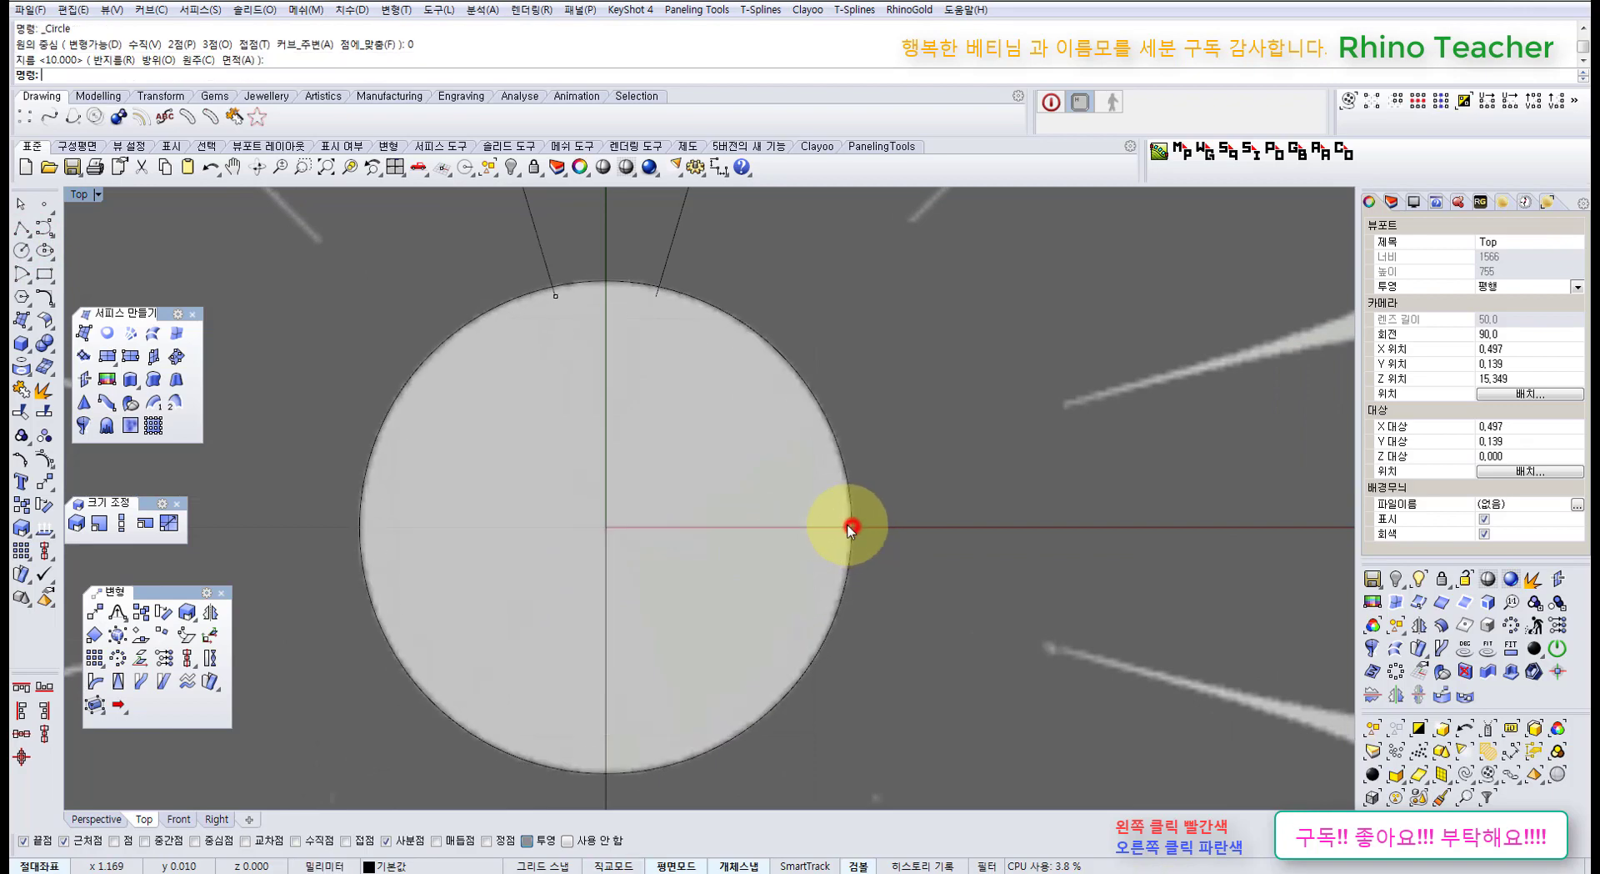
# Hide the flower picture so that only the petal curves and the central circle are shown.
pyautogui.scroll(-5, 898, 487)
pyautogui.moveTo(931, 487); pyautogui.dragTo(838, 452, button='right')
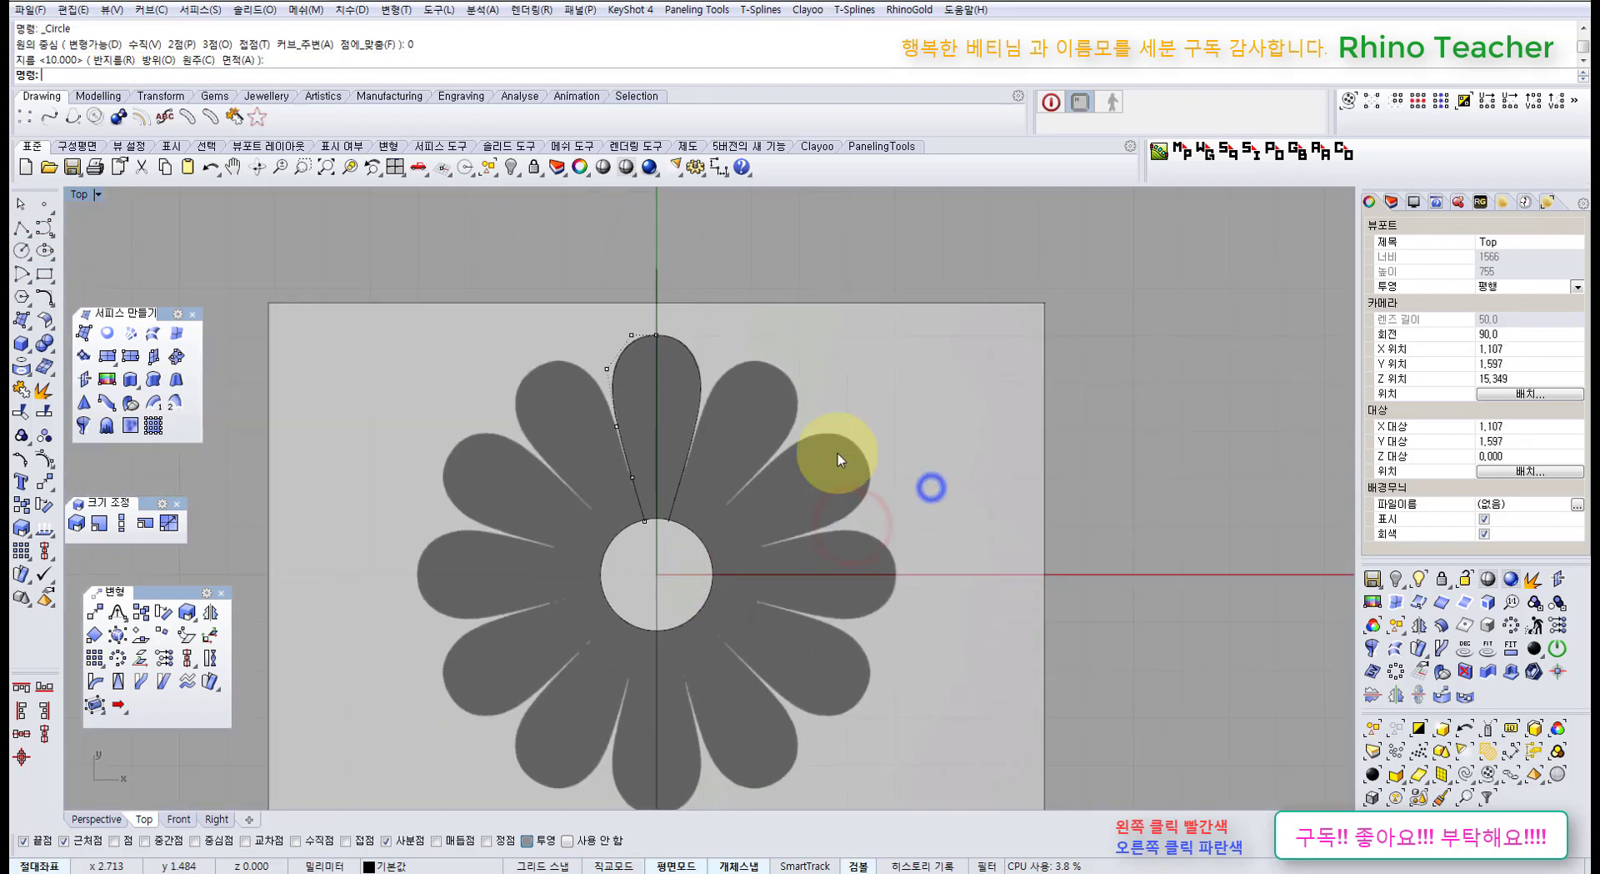
pyautogui.click(888, 360)
pyautogui.click(511, 170)
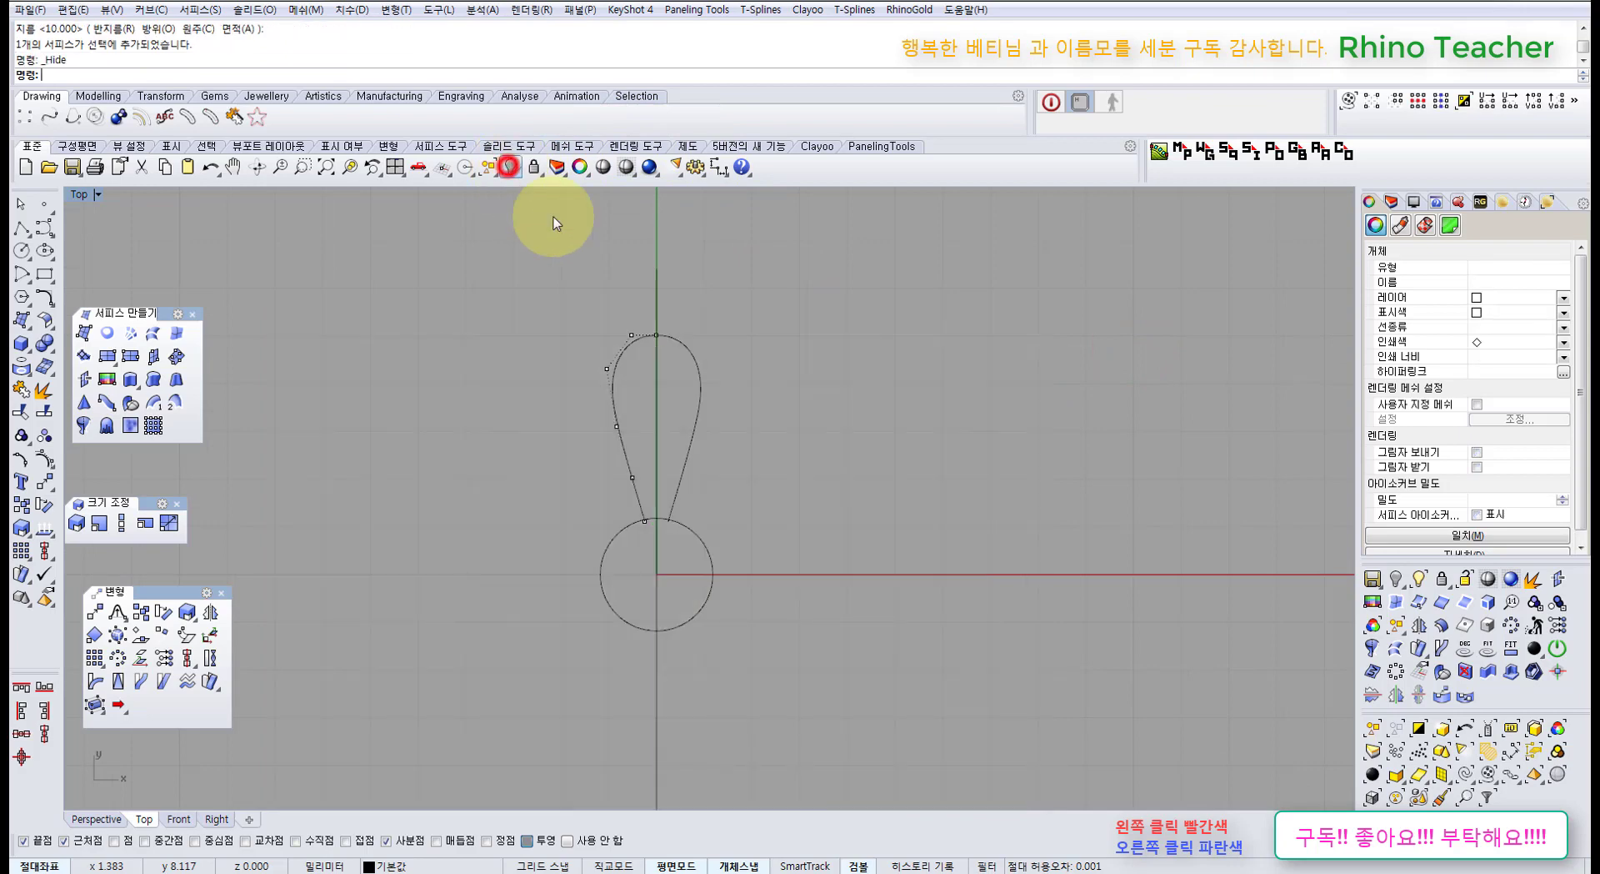
pyautogui.click(850, 446)
# Polar-array both petal halves around the origin as 12 items over 360 degrees with history recording on.
pyautogui.moveTo(657, 428); pyautogui.dragTo(665, 393, button='right')
pyautogui.scroll(2, 683, 389)
pyautogui.click(682, 389)
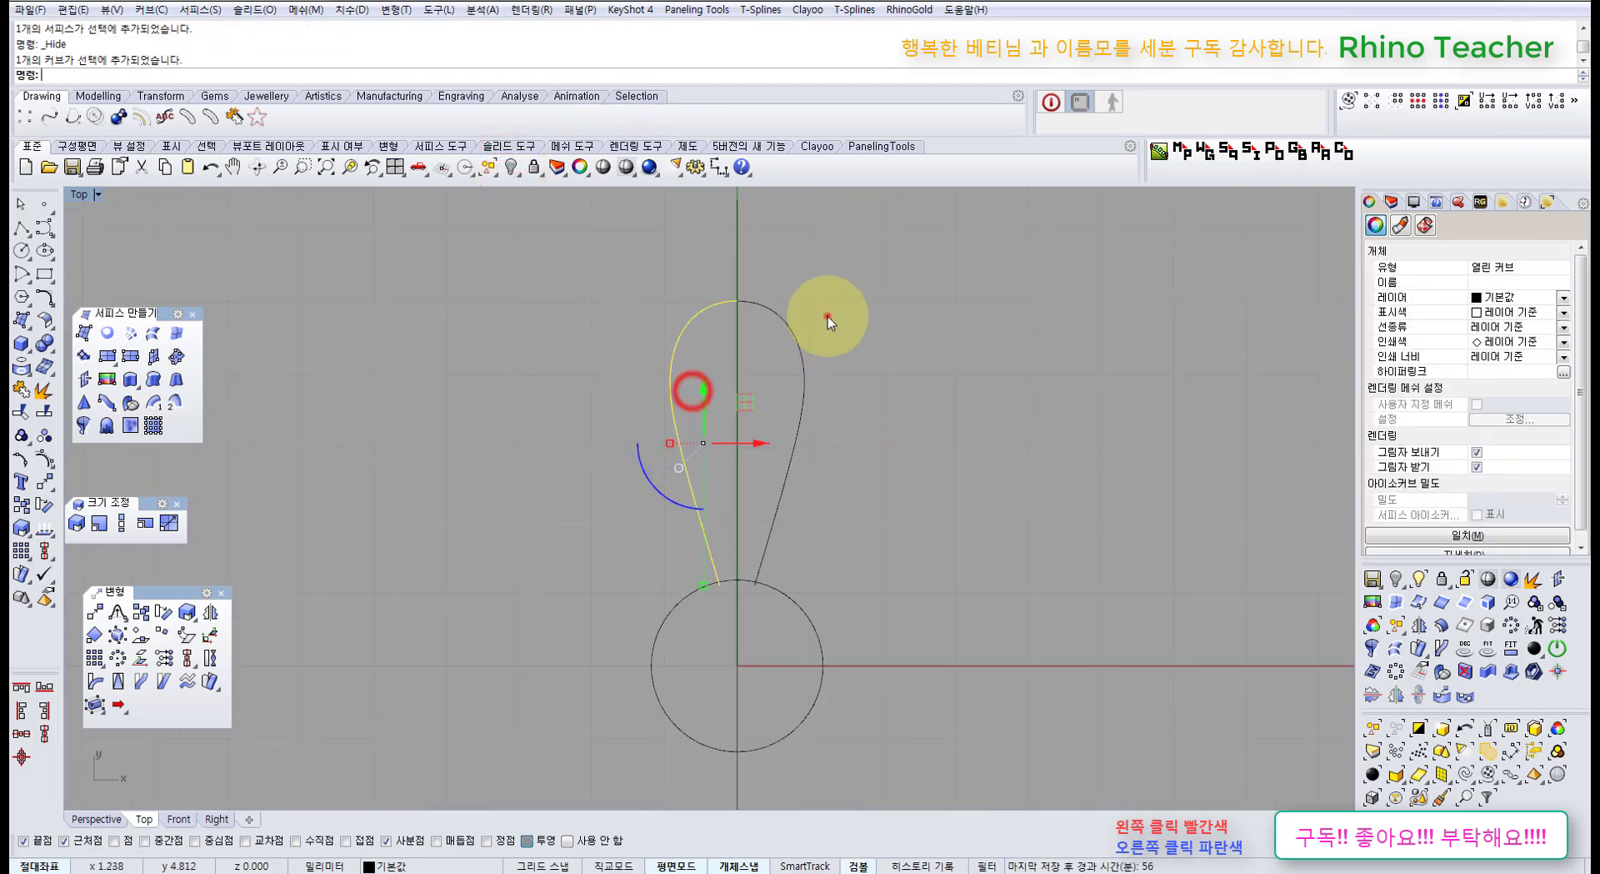
pyautogui.click(825, 315)
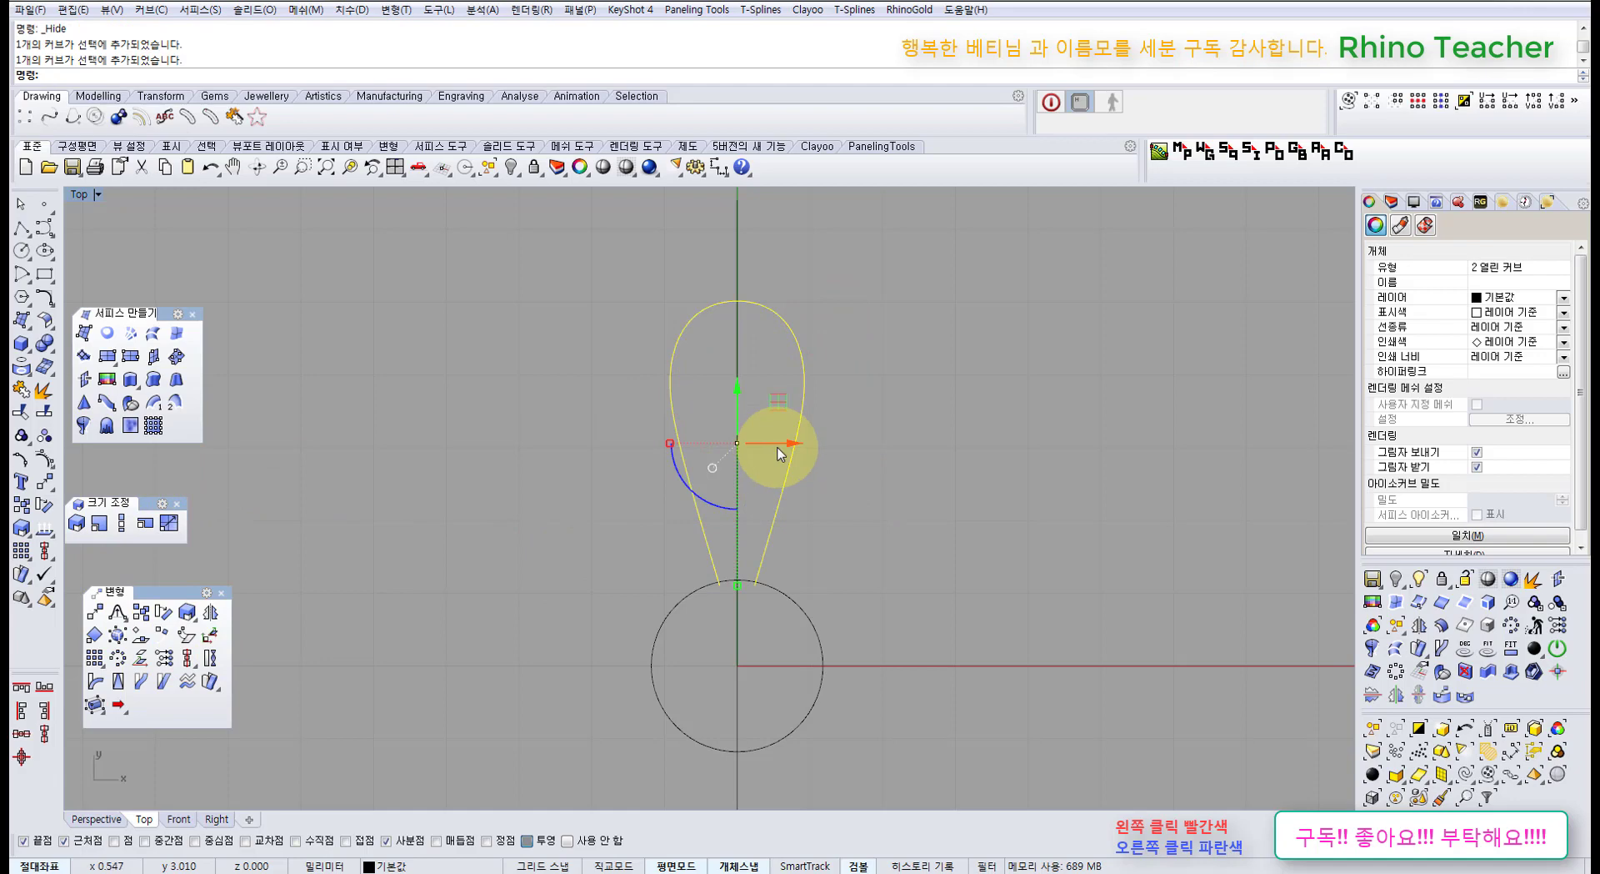
pyautogui.click(116, 663)
pyautogui.click(896, 864)
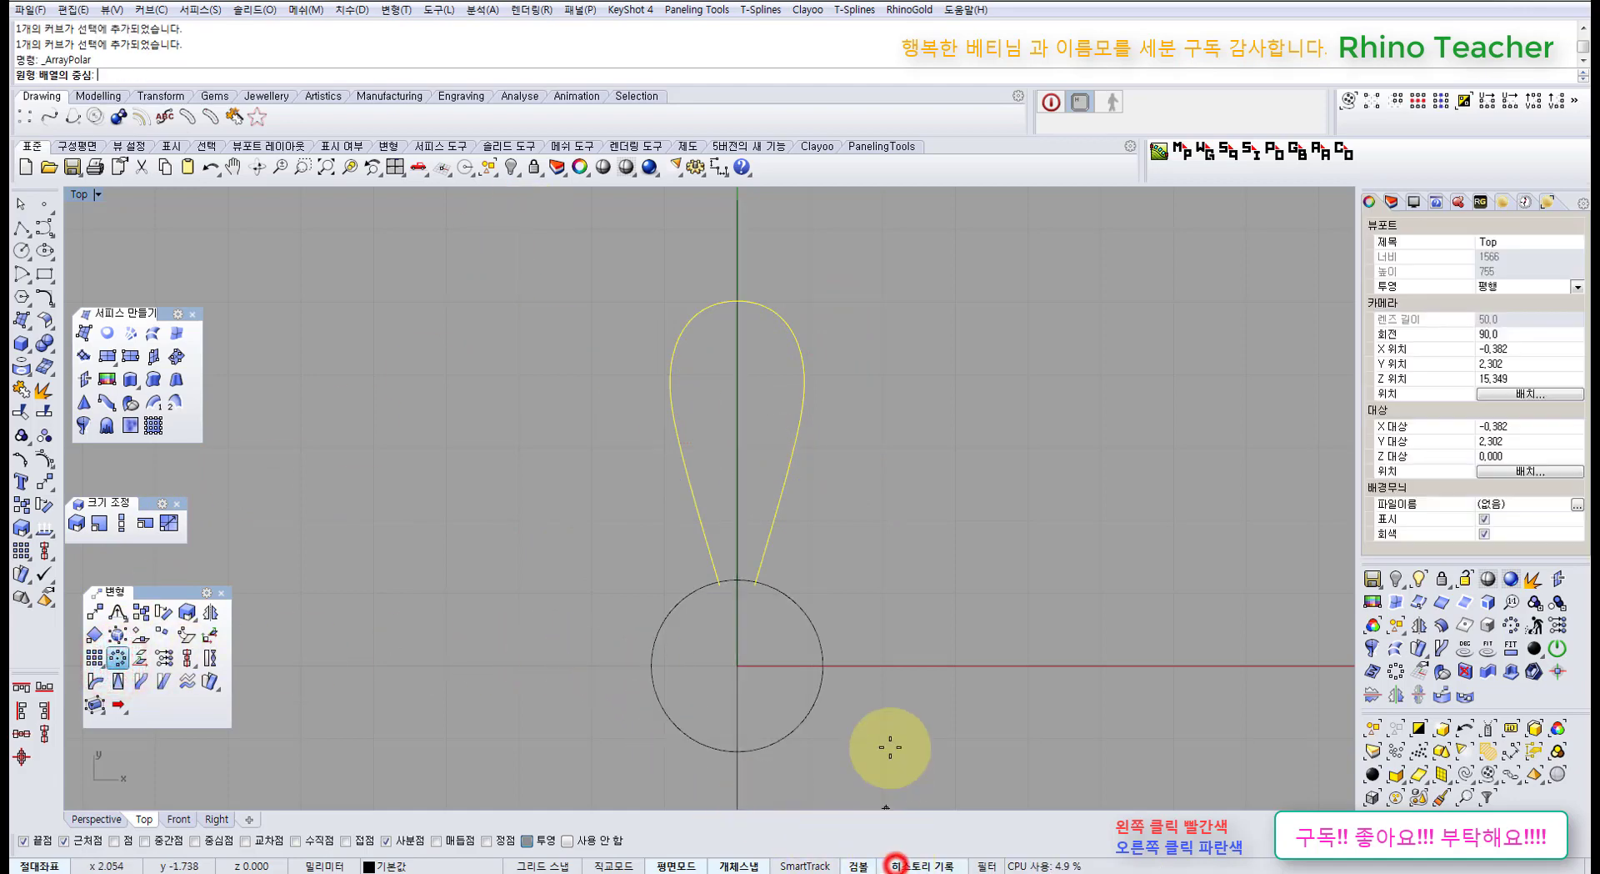
pyautogui.write('12')
pyautogui.press('Return')
pyautogui.press('Return')
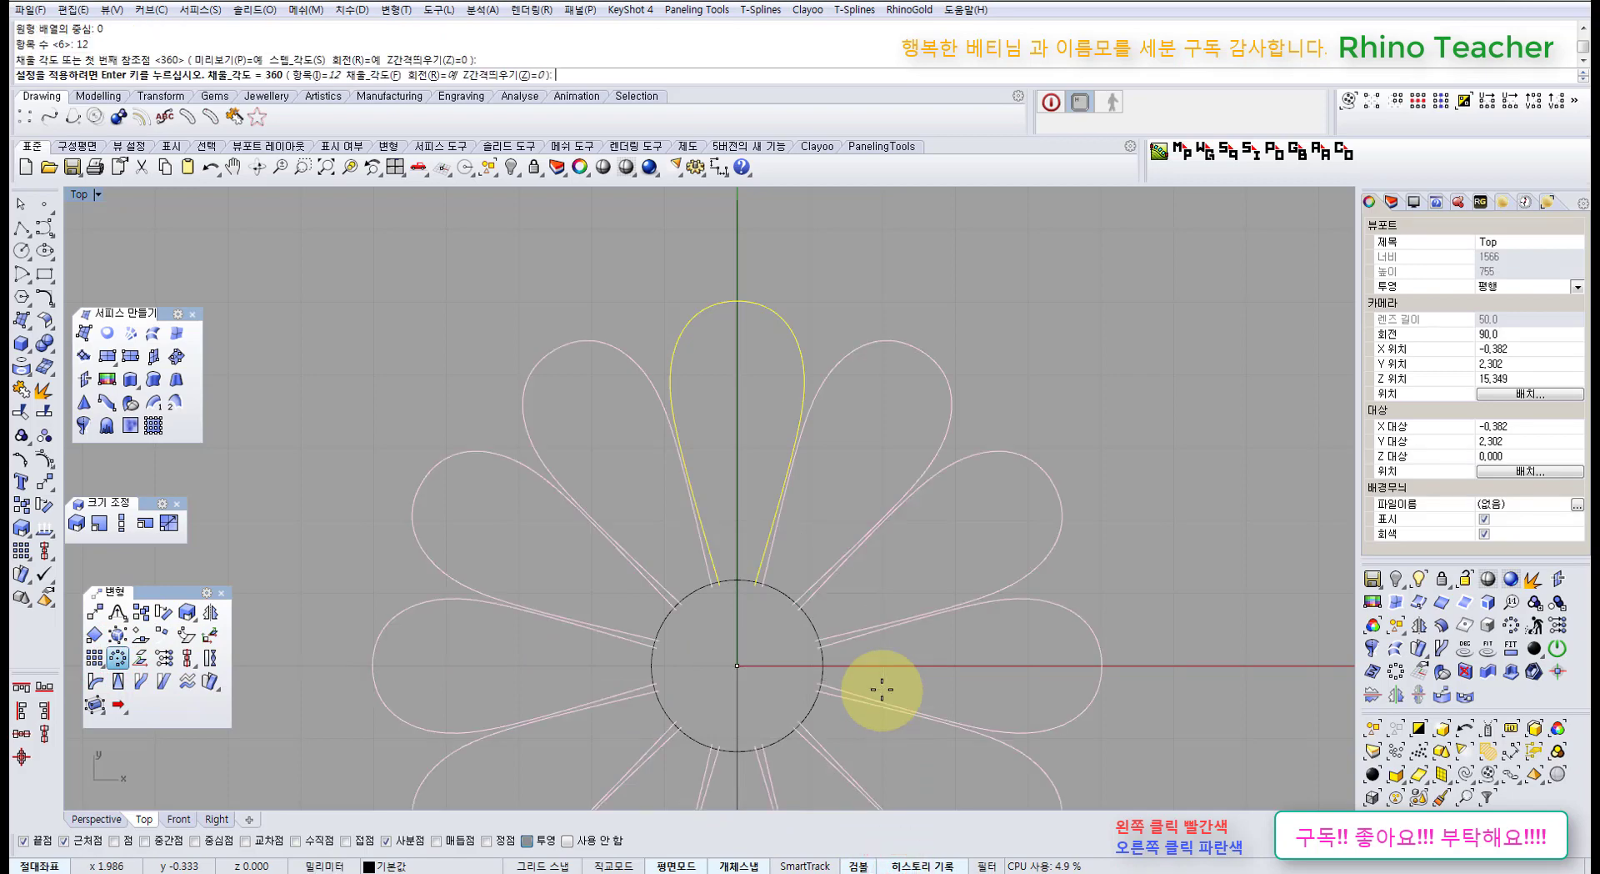
pyautogui.press('Return')
pyautogui.scroll(-3, 884, 667)
pyautogui.scroll(-2, 882, 641)
pyautogui.moveTo(882, 641); pyautogui.dragTo(684, 492, button='right')
pyautogui.click(845, 478)
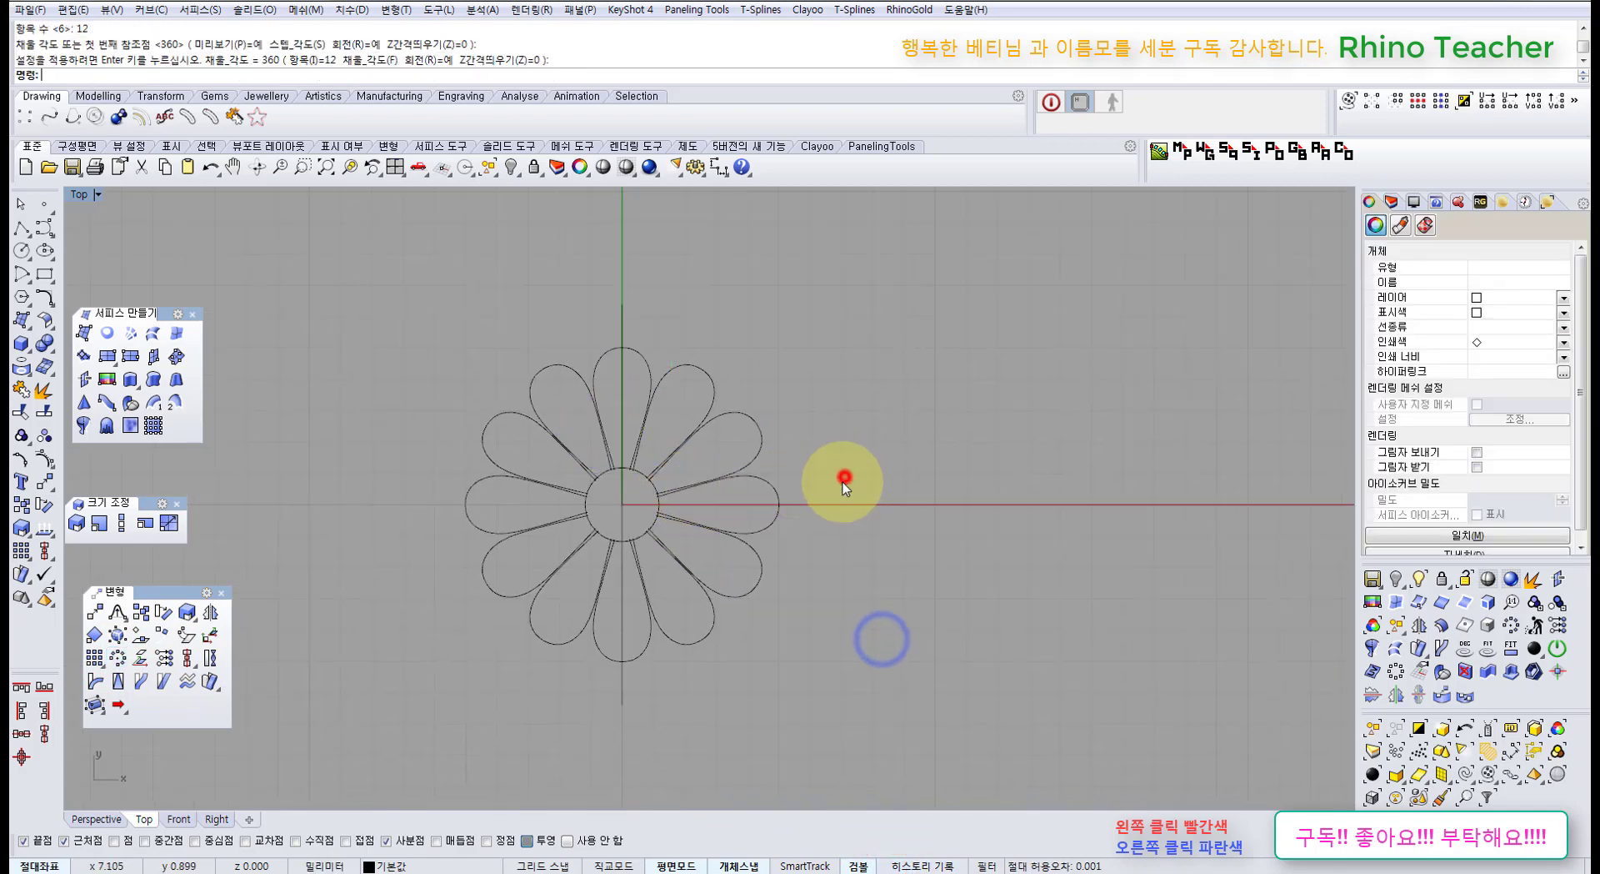
# Show the original petal half's control points and move the one beside the tip slightly towards the vertical axis.
pyautogui.scroll(-6, 840, 487)
pyautogui.scroll(-2, 832, 492)
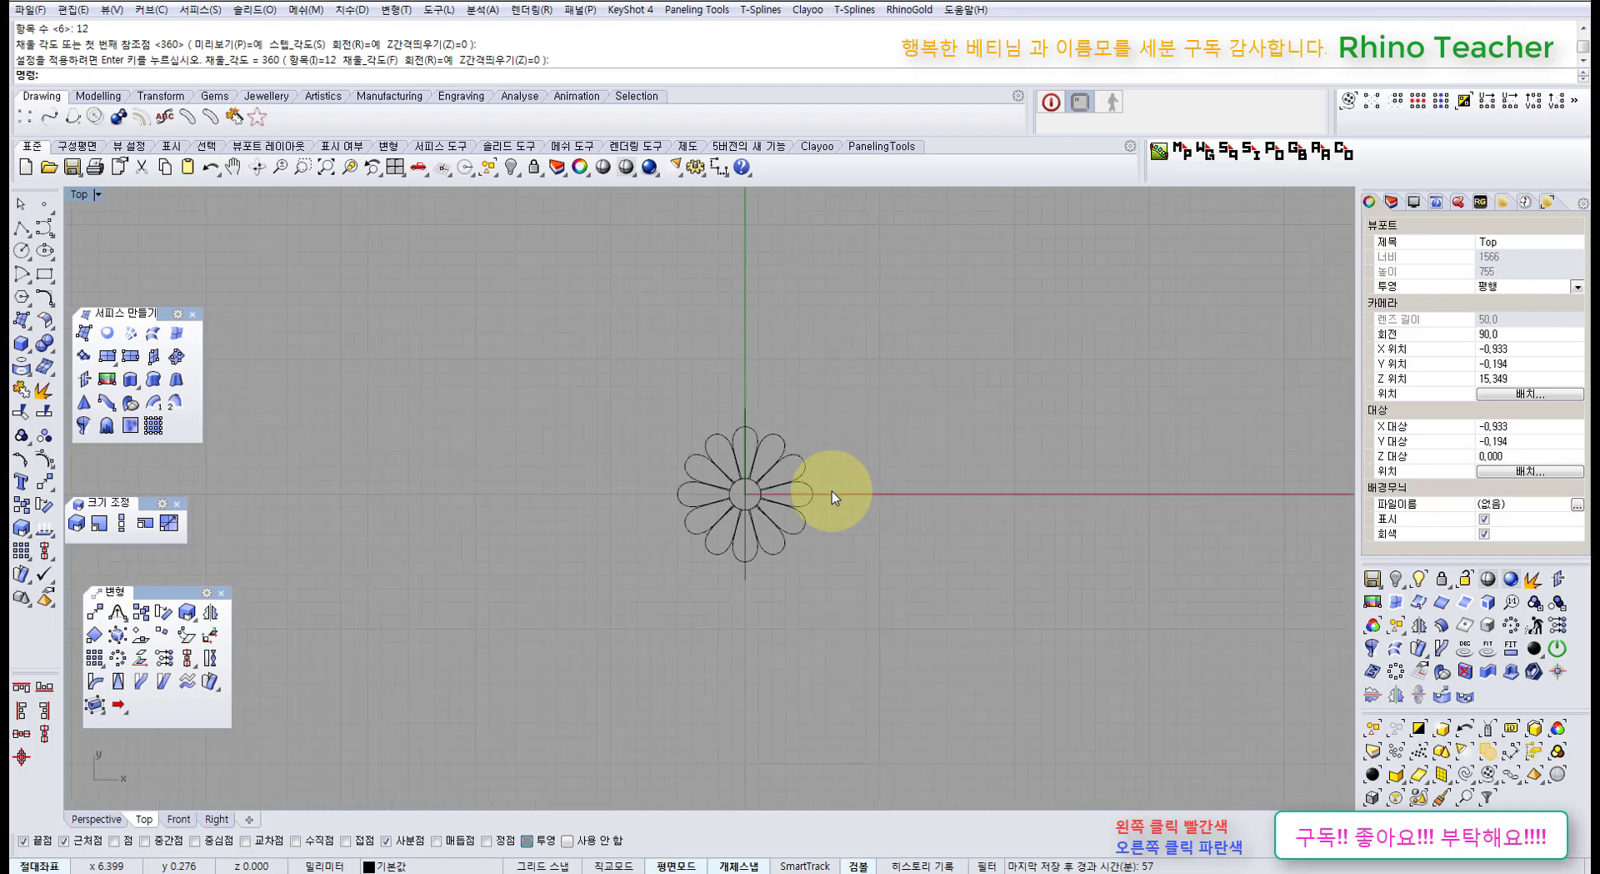
pyautogui.scroll(-2, 867, 471)
pyautogui.moveTo(901, 493); pyautogui.dragTo(665, 441, button='right')
pyautogui.scroll(10, 678, 471)
pyautogui.click(674, 478)
pyautogui.press('F10')
pyautogui.scroll(3, 642, 429)
pyautogui.moveTo(624, 361); pyautogui.dragTo(685, 400)
pyautogui.scroll(2, 659, 408)
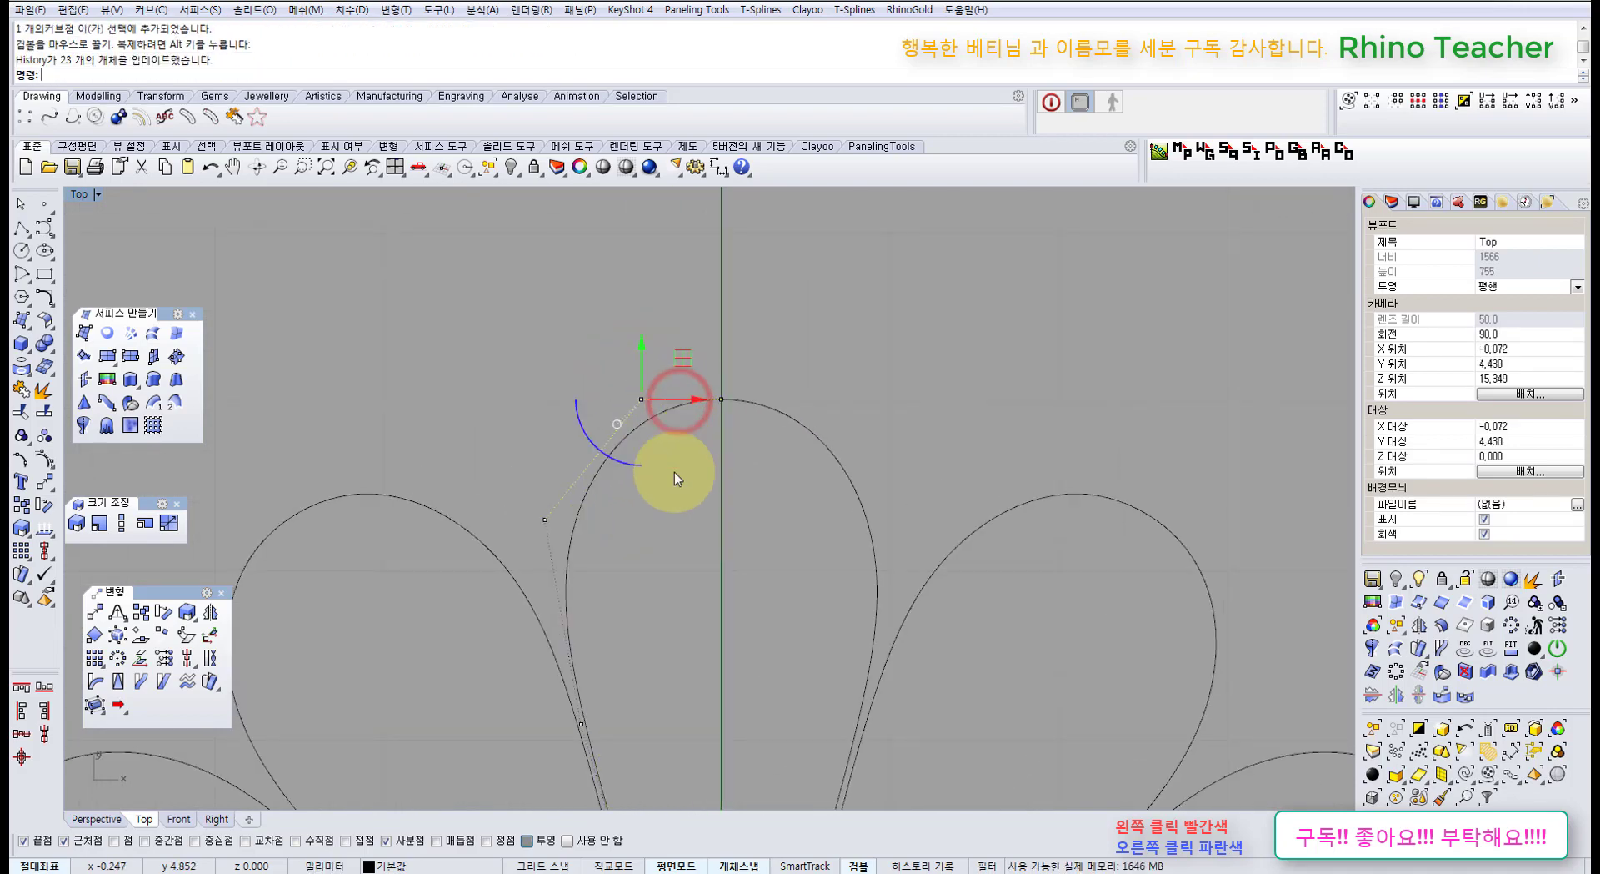
pyautogui.click(664, 504)
# Move the control point at the original petal half's base outward to narrow the gaps between neighbouring petals.
pyautogui.scroll(-15, 664, 506)
pyautogui.moveTo(671, 595); pyautogui.dragTo(644, 469, button='right')
pyautogui.scroll(8, 644, 470)
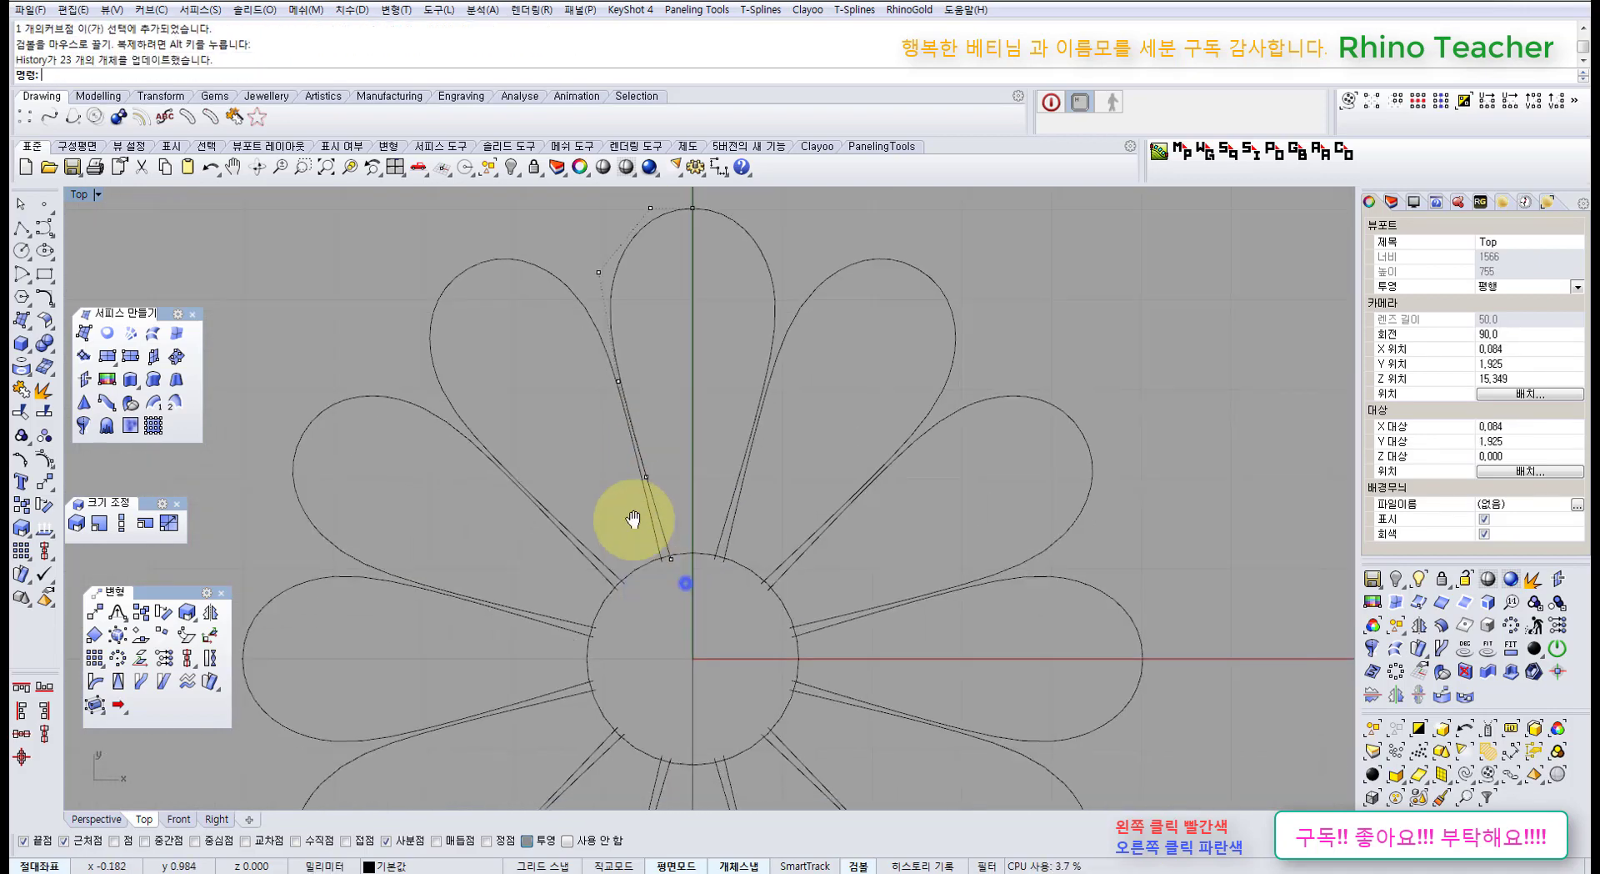
pyautogui.moveTo(540, 454); pyautogui.dragTo(707, 522)
pyautogui.scroll(4, 646, 513)
pyautogui.scroll(-6, 647, 508)
pyautogui.scroll(6, 591, 466)
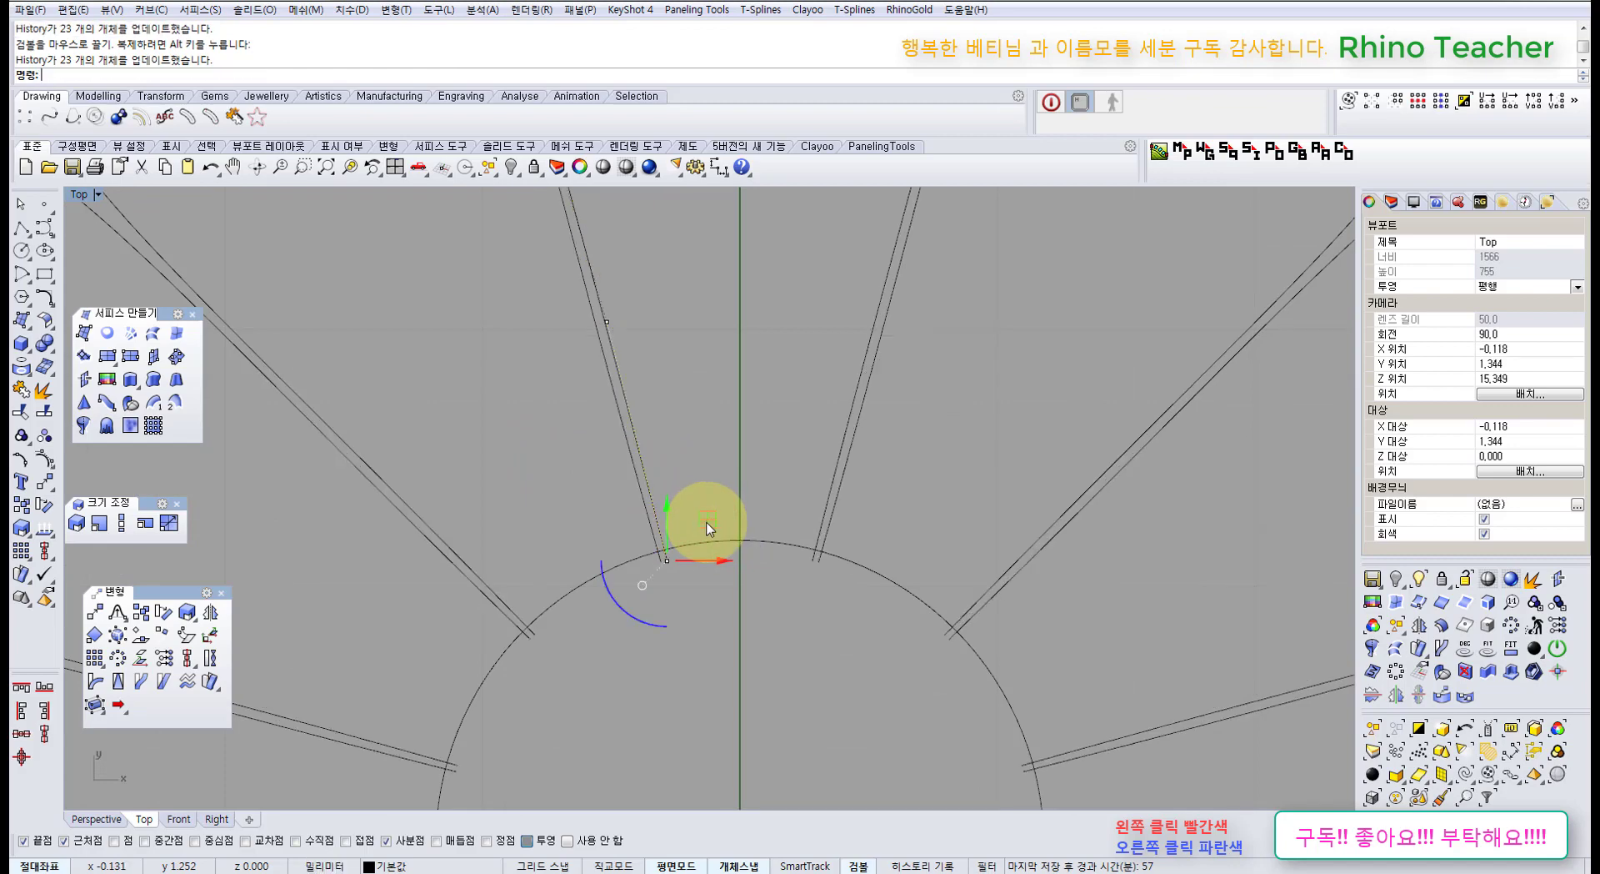
pyautogui.click(530, 465)
# Check the reshaped petals around the whole flower and turn off the petal curve's control points.
pyautogui.scroll(-8, 533, 463)
pyautogui.moveTo(530, 403); pyautogui.dragTo(580, 530, button='right')
pyautogui.scroll(-6, 603, 515)
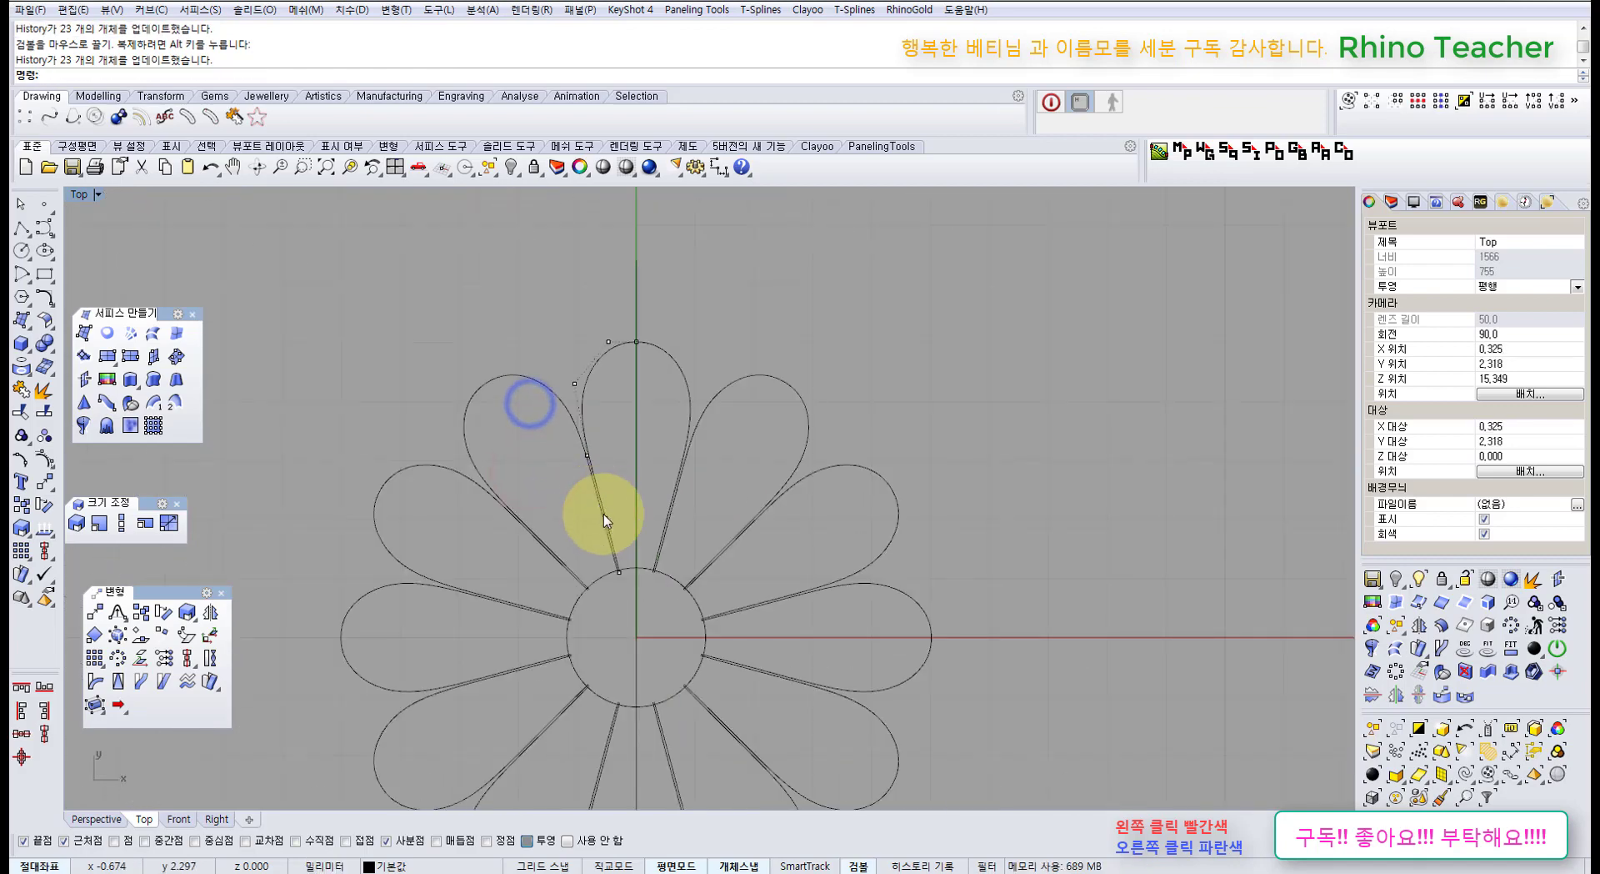
pyautogui.scroll(-6, 621, 563)
pyautogui.moveTo(633, 599); pyautogui.dragTo(675, 475, button='right')
pyautogui.scroll(8, 677, 467)
pyautogui.scroll(-6, 687, 396)
pyautogui.moveTo(689, 381); pyautogui.dragTo(546, 566, button='right')
pyautogui.press('Escape')
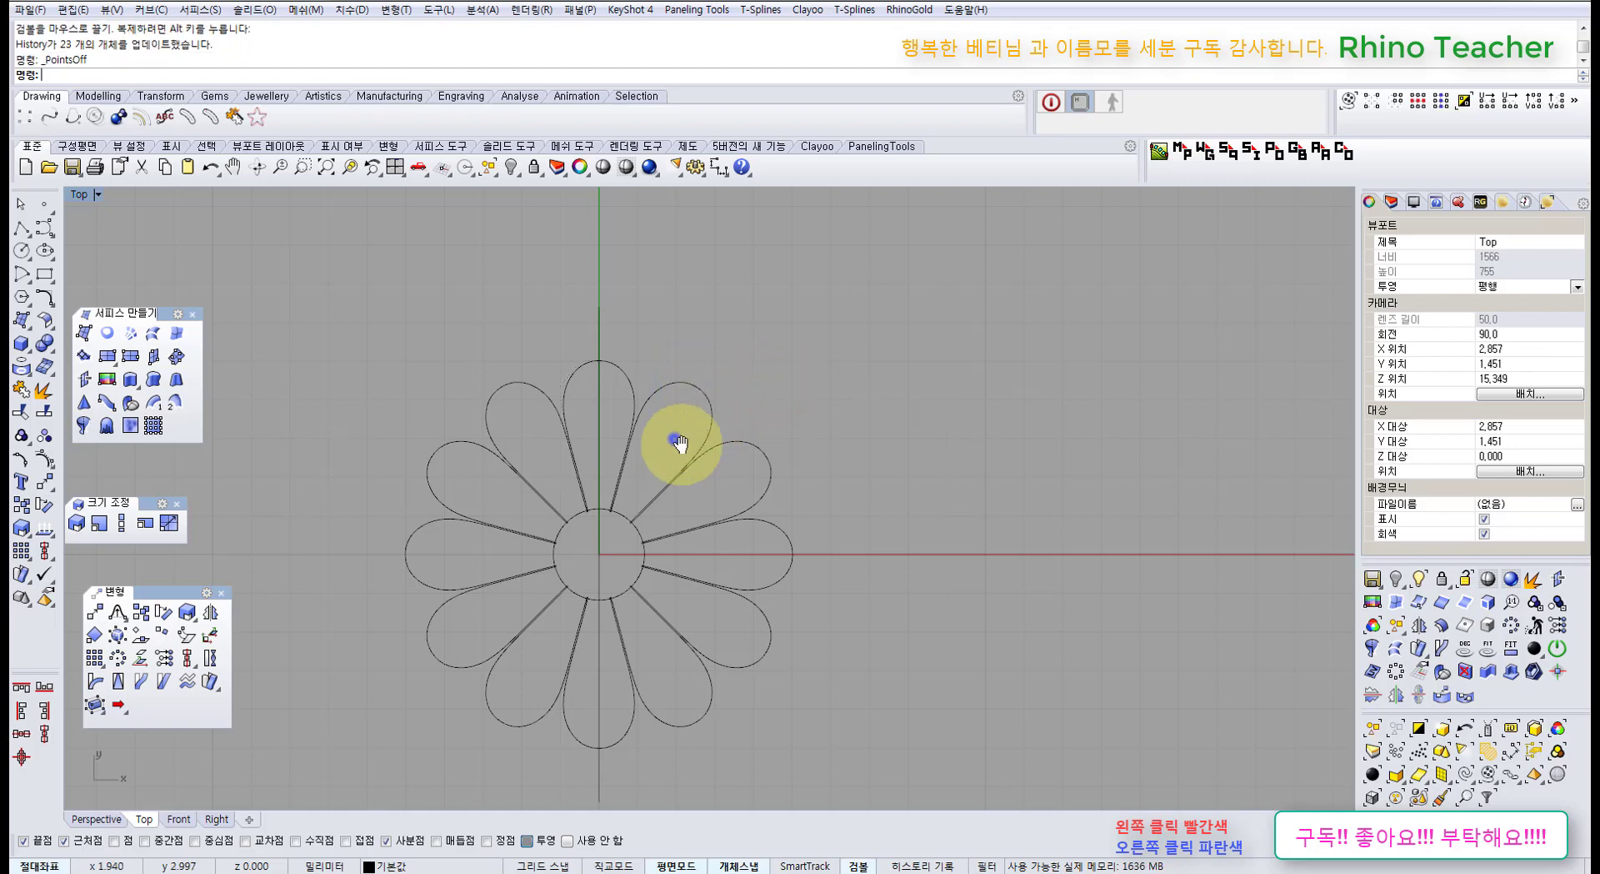
pyautogui.moveTo(674, 437); pyautogui.dragTo(699, 456, button='right')
pyautogui.scroll(6, 625, 432)
pyautogui.moveTo(642, 533); pyautogui.dragTo(651, 438, button='right')
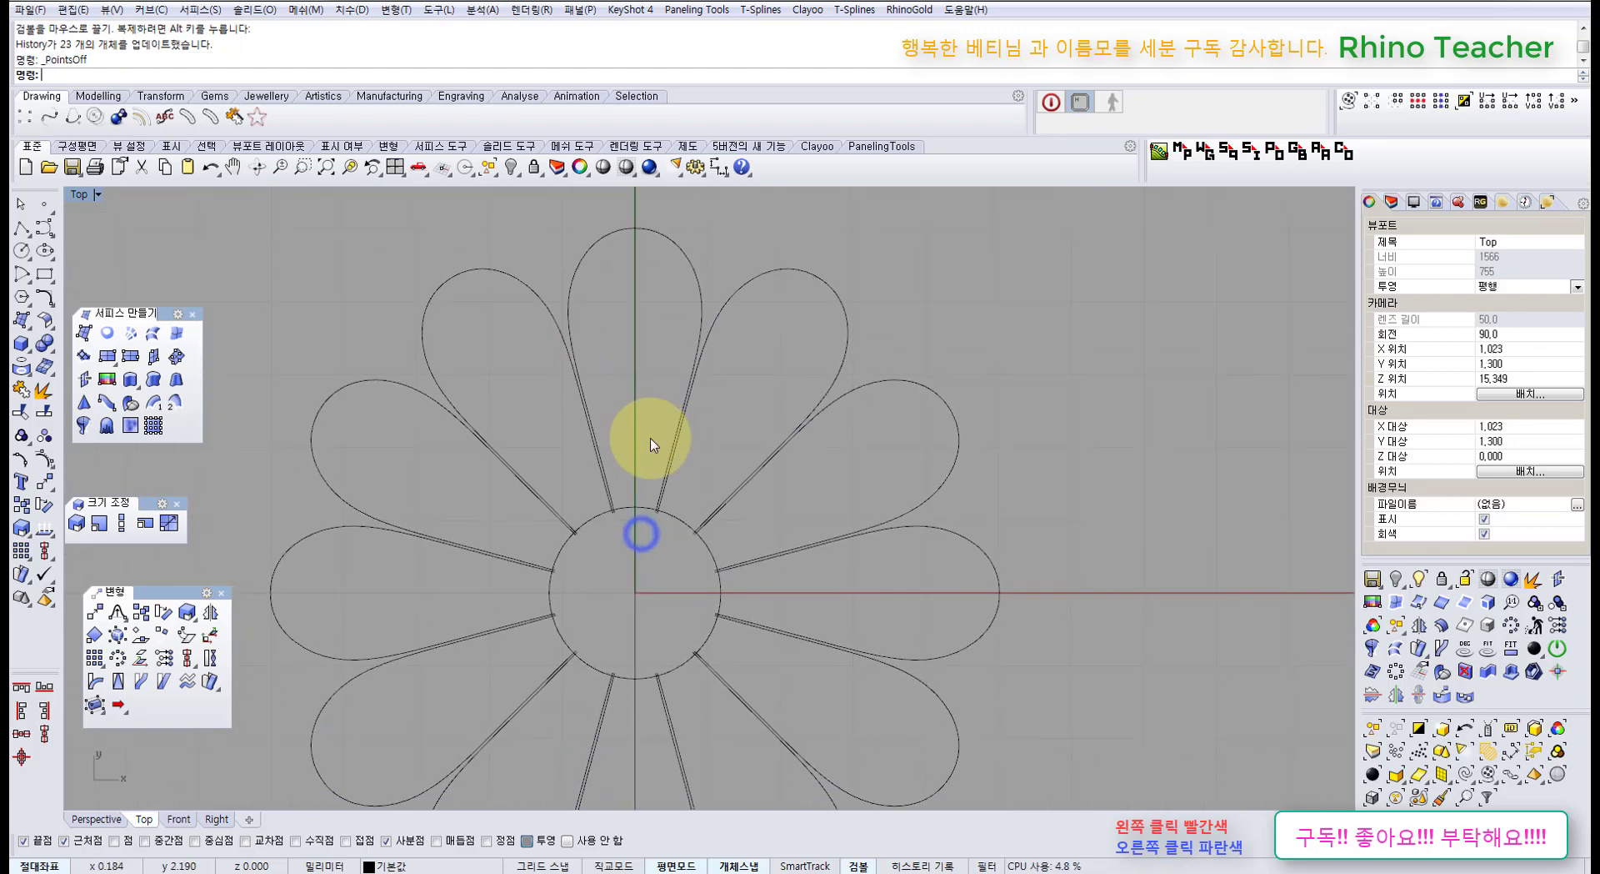
pyautogui.moveTo(792, 585); pyautogui.dragTo(761, 489, button='right')
pyautogui.moveTo(610, 237); pyautogui.dragTo(652, 381, button='right')
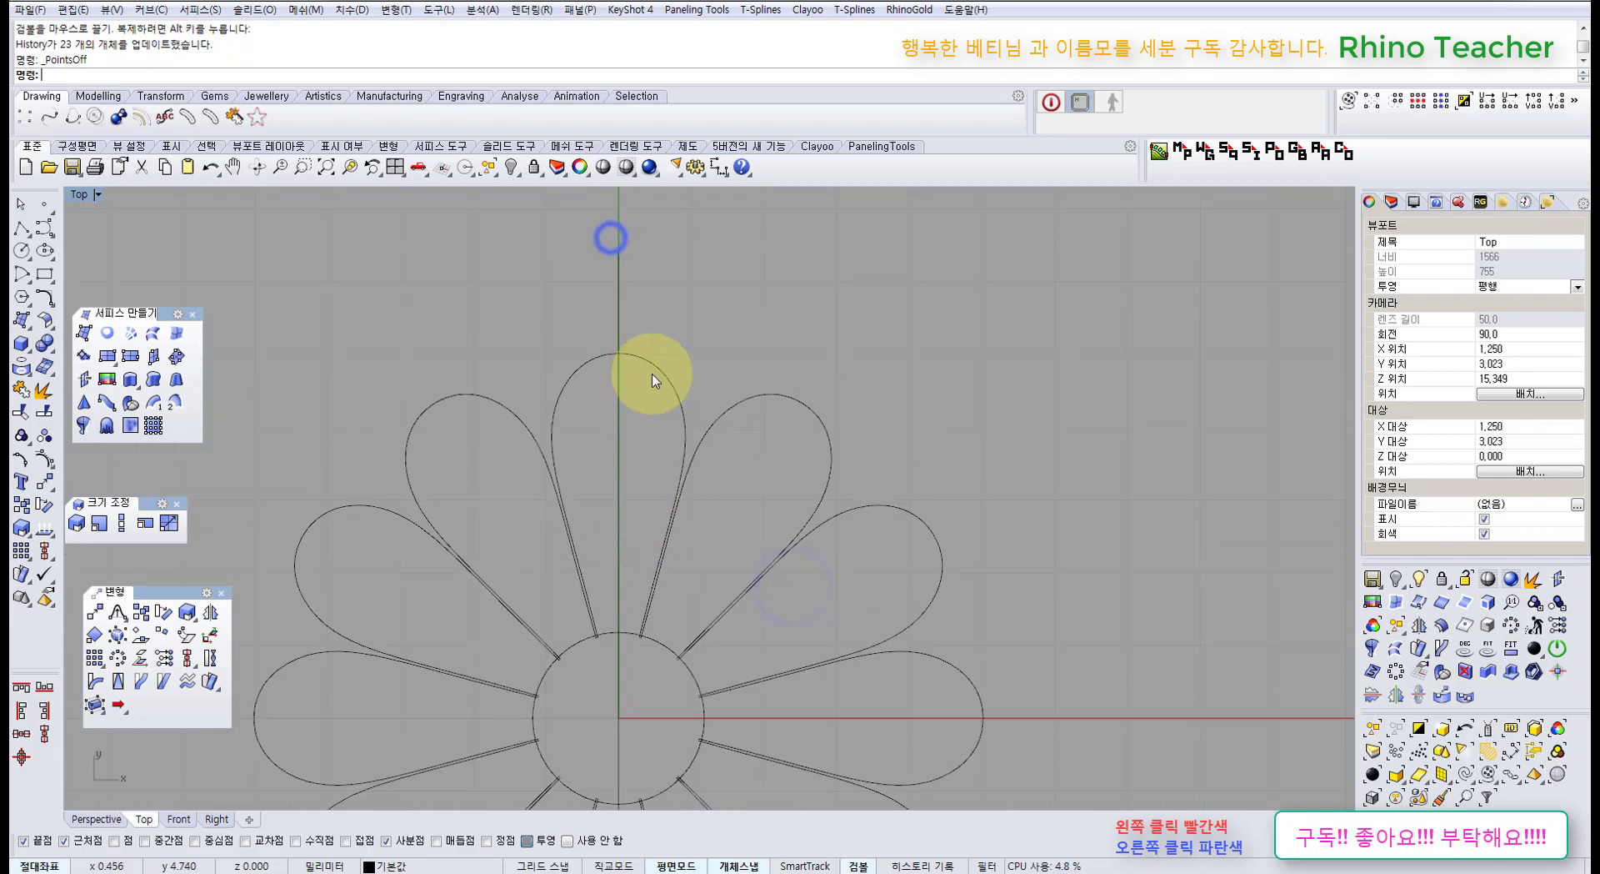
pyautogui.click(659, 373)
pyautogui.keyDown('shift'); pyautogui.click(590, 361); pyautogui.keyUp('shift')
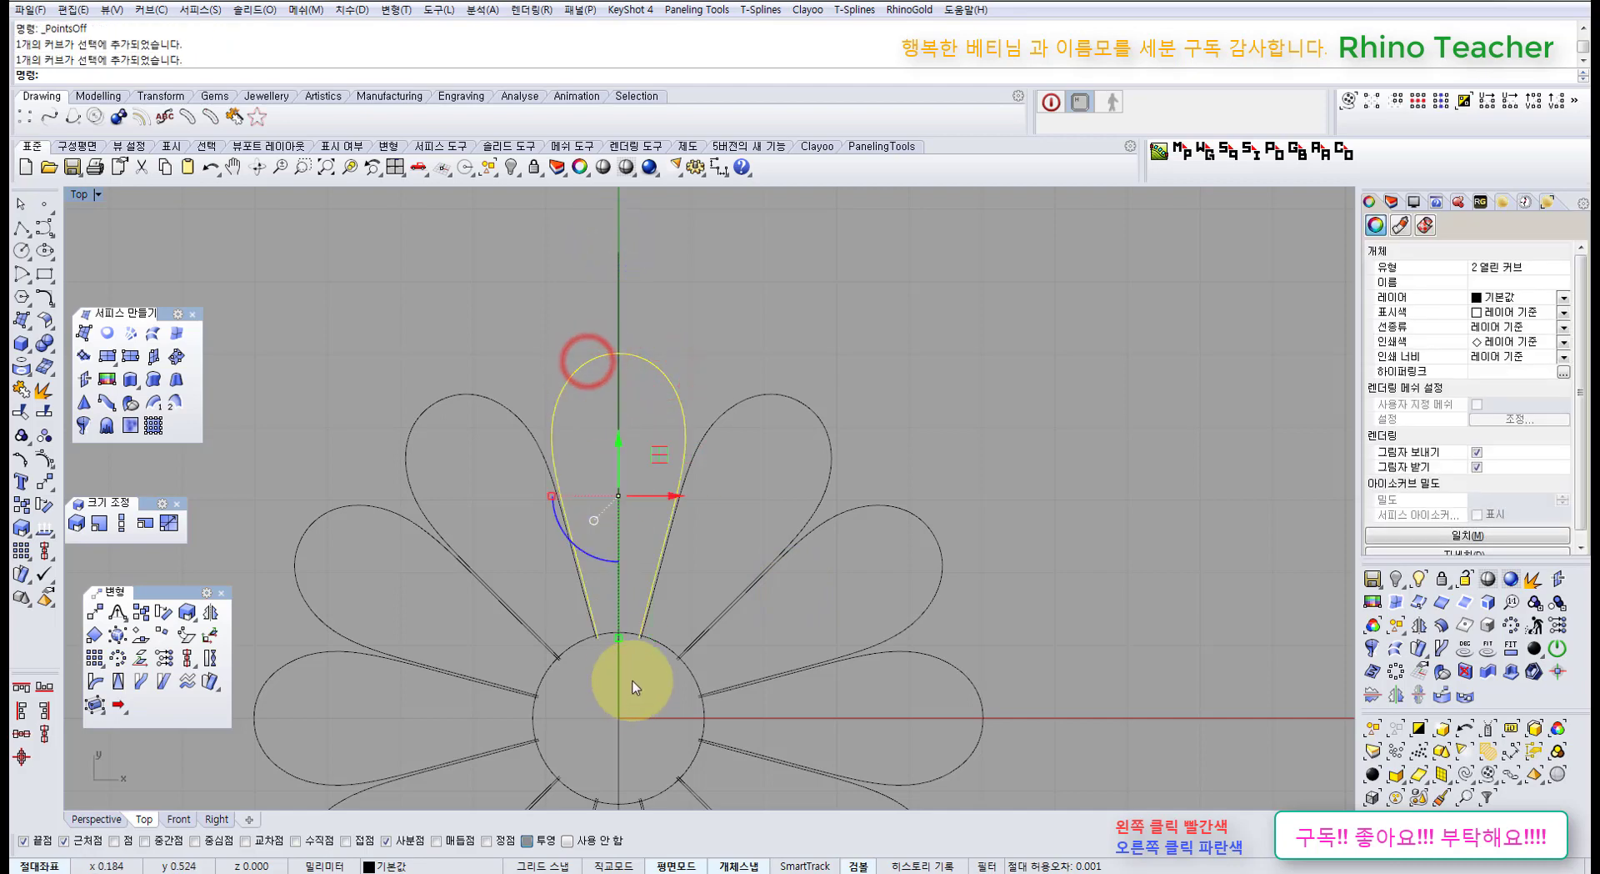
pyautogui.scroll(2, 667, 653)
pyautogui.keyDown('shift'); pyautogui.click(665, 645); pyautogui.keyUp('shift')
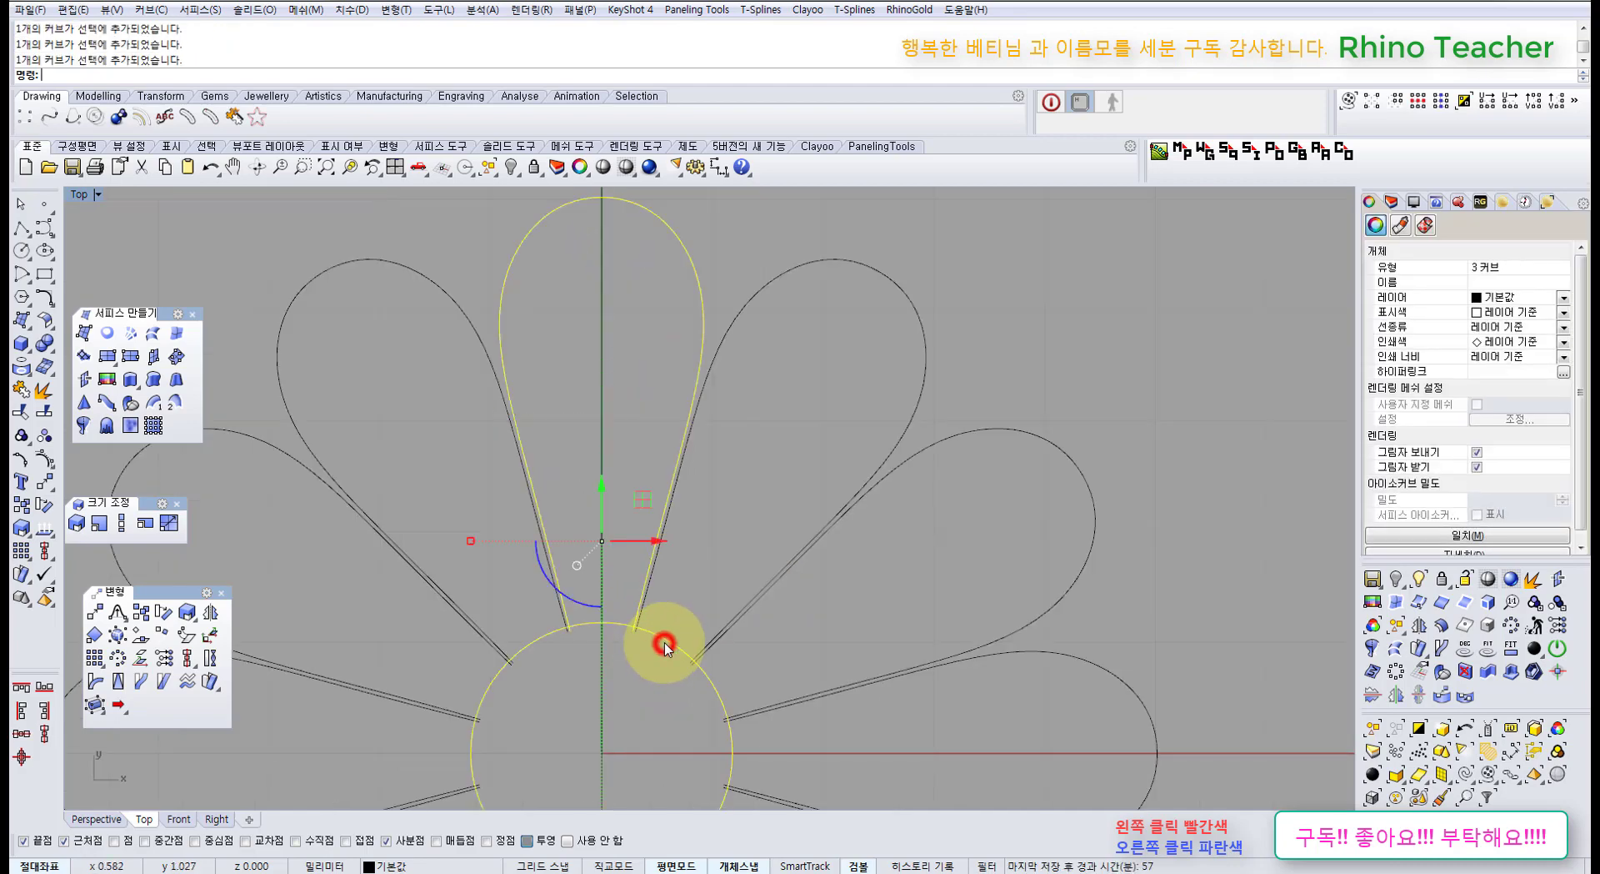
pyautogui.scroll(-3, 671, 617)
pyautogui.click(884, 321)
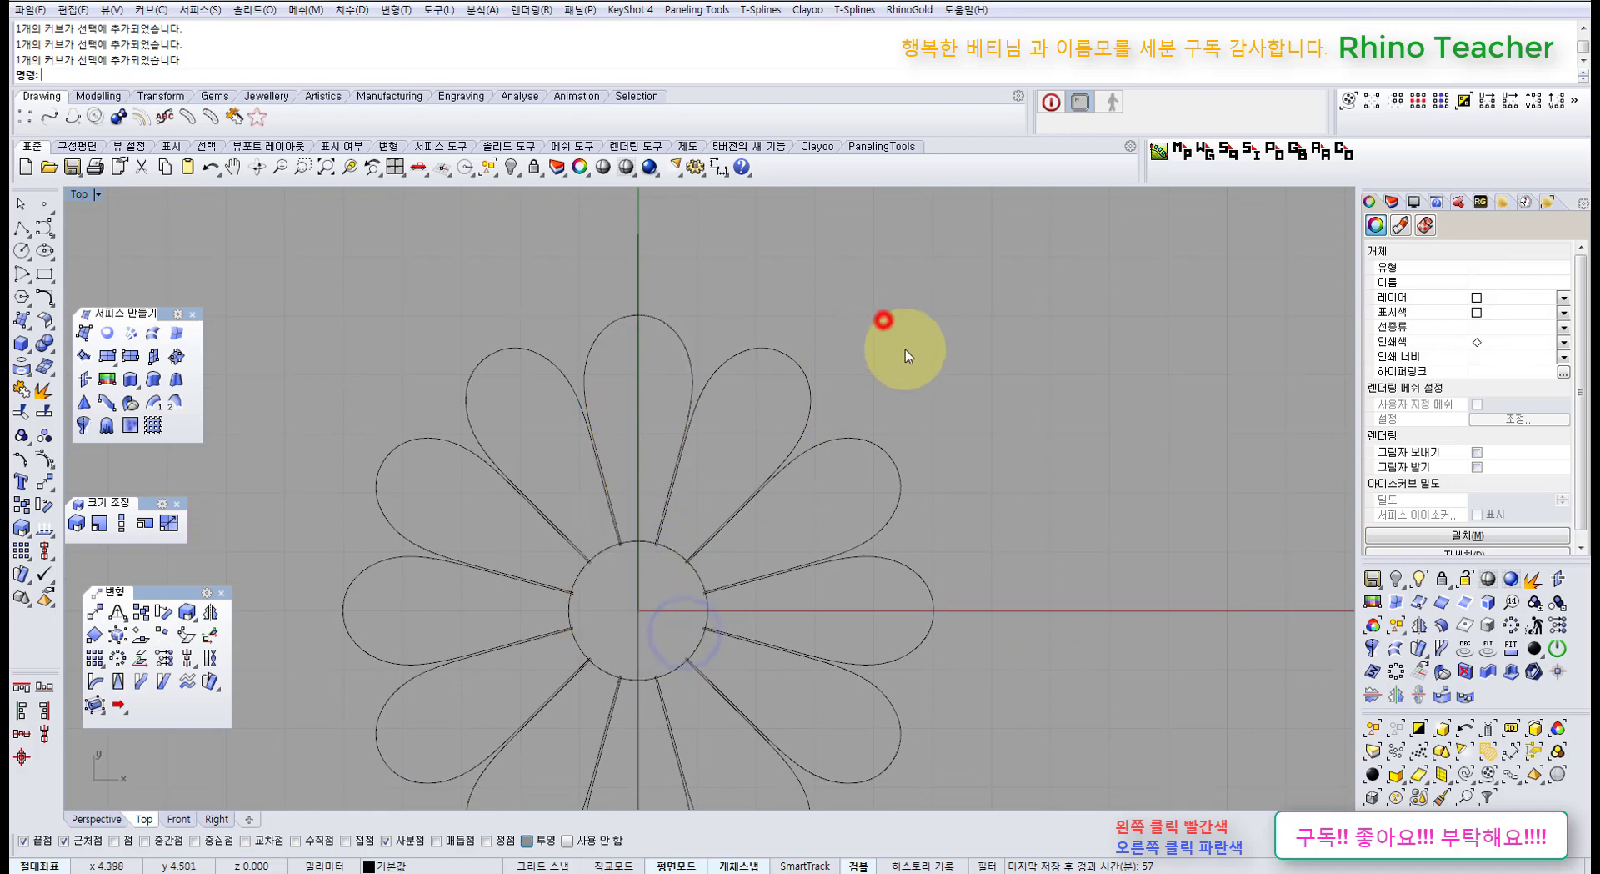
# Delete all arrayed petal curves except the top petal's two halves, keeping the central circle.
pyautogui.moveTo(906, 348); pyautogui.dragTo(739, 747)
pyautogui.moveTo(788, 728); pyautogui.dragTo(884, 446, button='right')
pyautogui.keyDown('shift'); pyautogui.moveTo(990, 617); pyautogui.dragTo(589, 510); pyautogui.keyUp('shift')
pyautogui.moveTo(585, 503); pyautogui.dragTo(678, 647, button='right')
pyautogui.keyDown('shift'); pyautogui.moveTo(545, 428); pyautogui.dragTo(505, 293); pyautogui.keyUp('shift')
pyautogui.moveTo(597, 278); pyautogui.dragTo(521, 533, button='right')
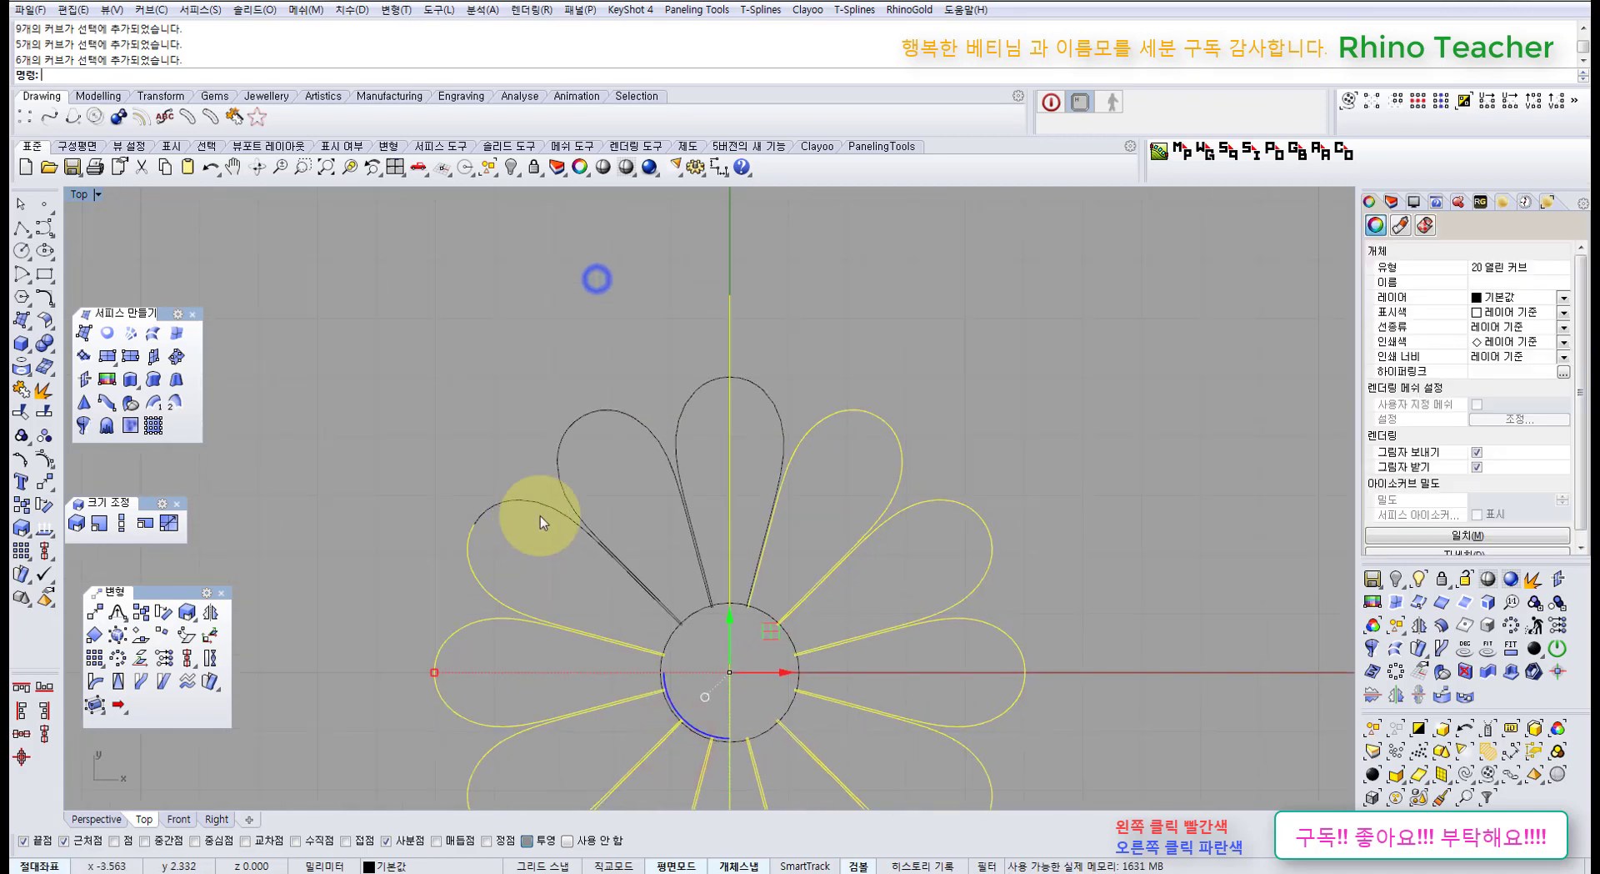
pyautogui.scroll(6, 537, 518)
pyautogui.keyDown('shift'); pyautogui.moveTo(679, 456); pyautogui.dragTo(583, 594); pyautogui.keyUp('shift')
pyautogui.scroll(-4, 608, 591)
pyautogui.moveTo(635, 592); pyautogui.dragTo(503, 547, button='right')
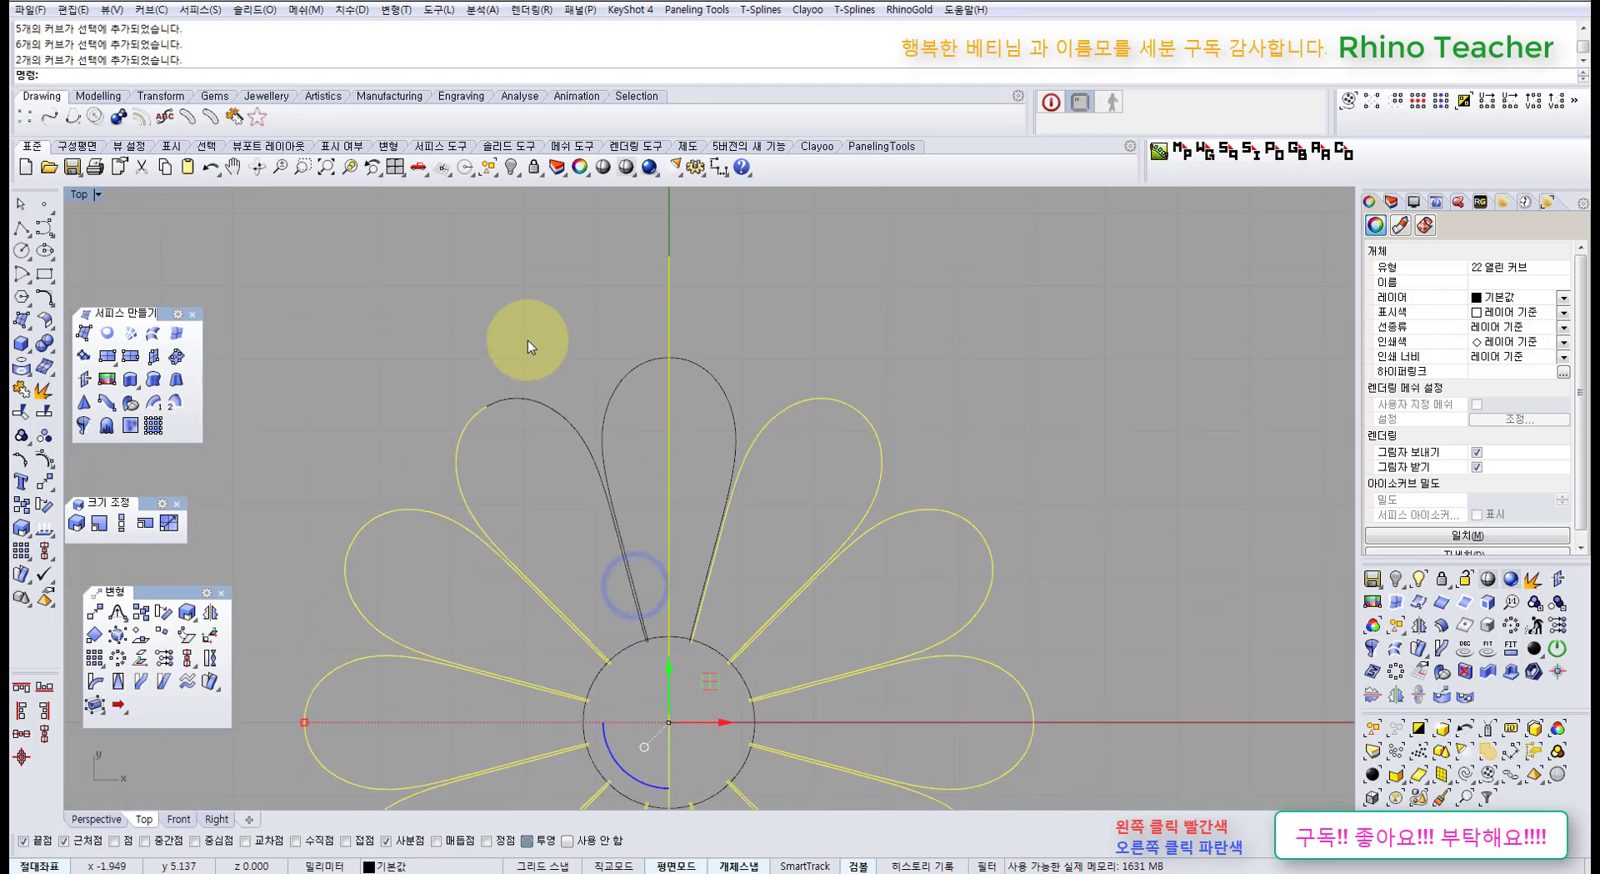
pyautogui.keyDown('shift'); pyautogui.moveTo(528, 337); pyautogui.dragTo(457, 467); pyautogui.keyUp('shift')
pyautogui.press('Delete')
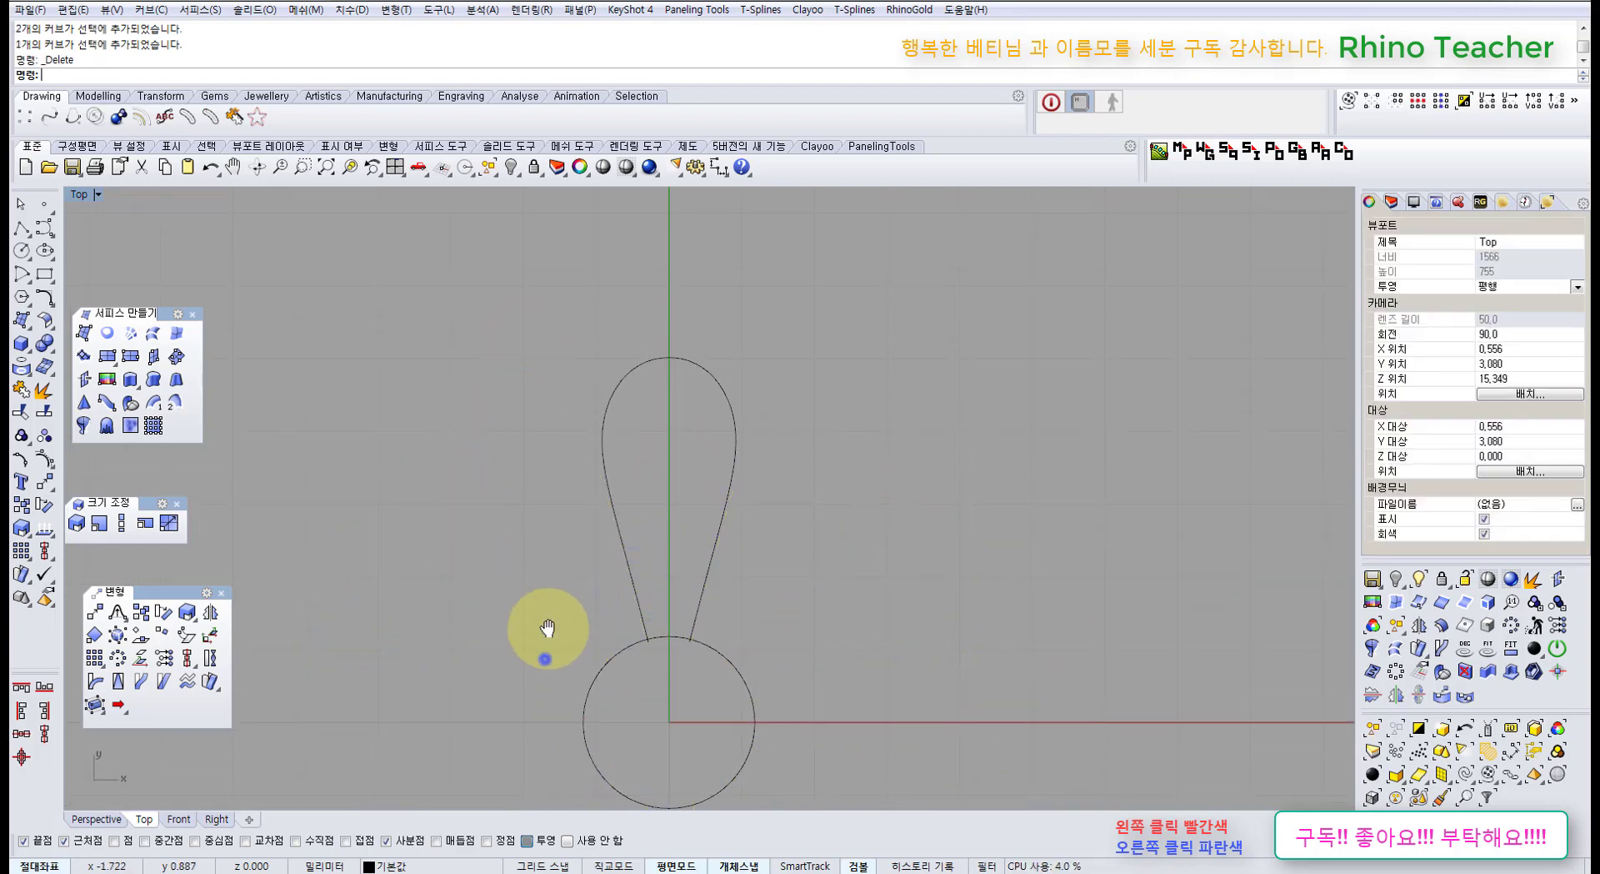
# Select the petal halves and the central circle as cutting curves and trim away the circle outside the petal's base.
pyautogui.moveTo(543, 658); pyautogui.dragTo(551, 576, button='right')
pyautogui.moveTo(787, 518); pyautogui.dragTo(511, 592)
pyautogui.moveTo(726, 447); pyautogui.dragTo(658, 464, button='right')
pyautogui.scroll(6, 410, 617)
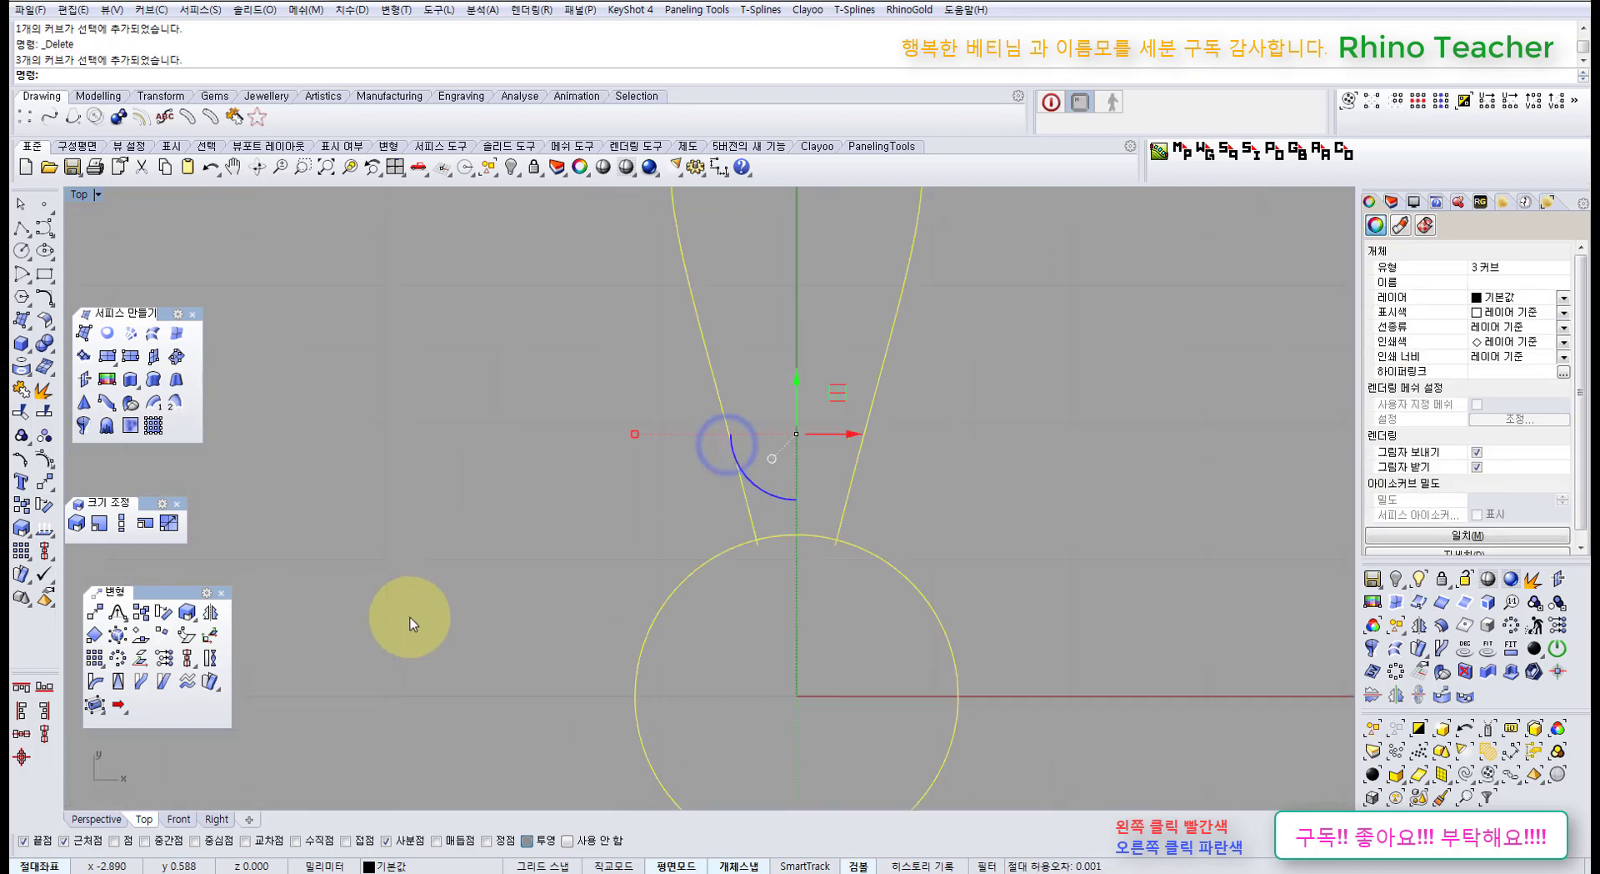
pyautogui.moveTo(725, 604); pyautogui.dragTo(511, 676, button='right')
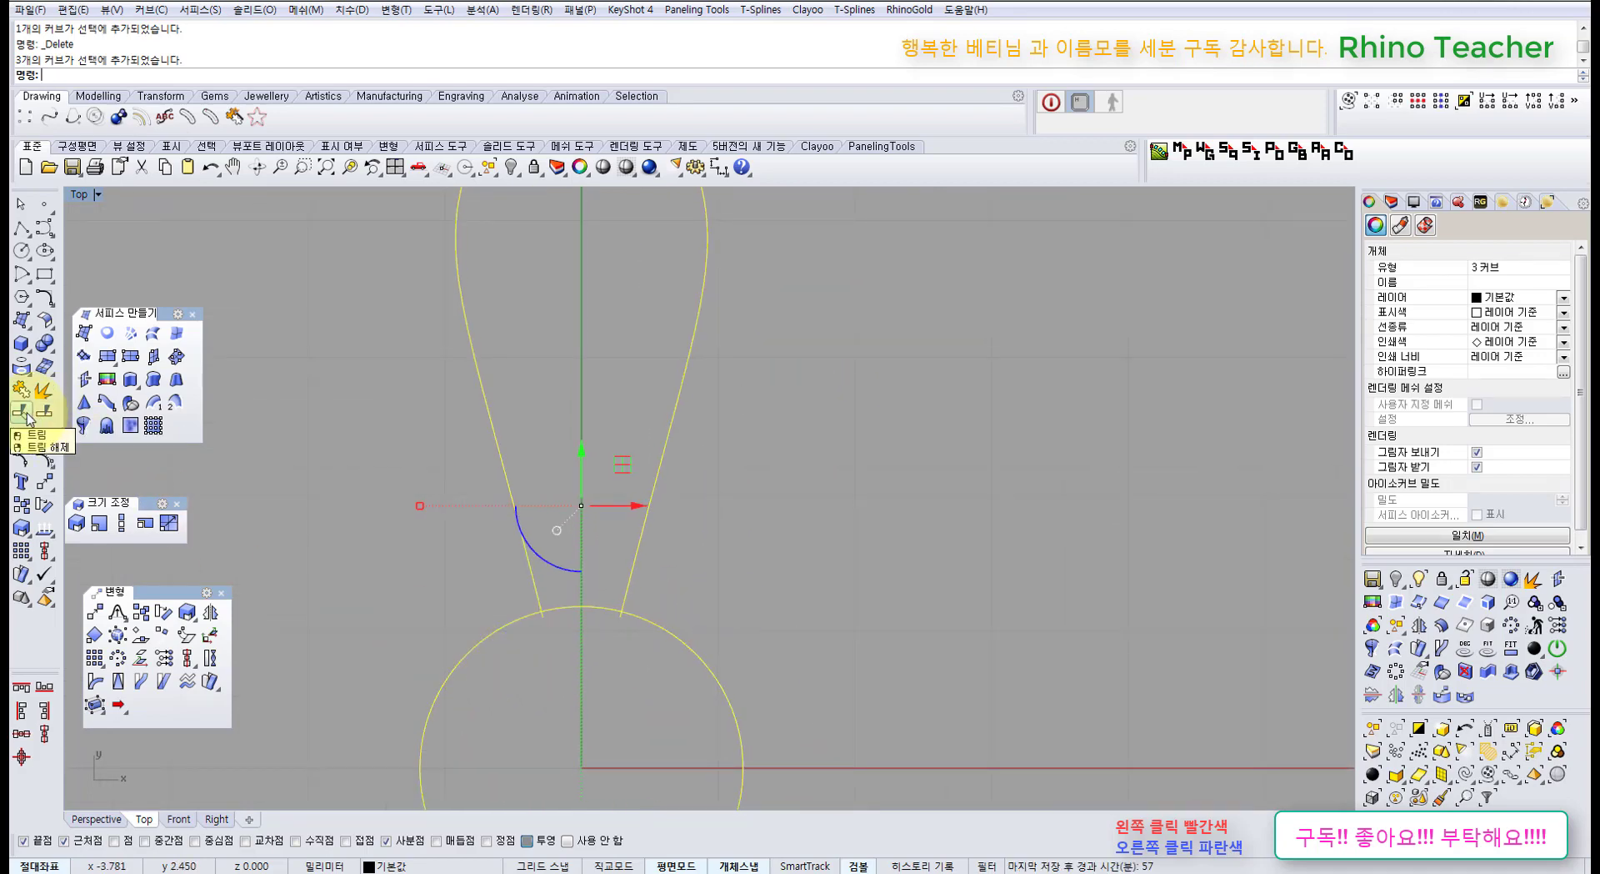
pyautogui.click(782, 554)
pyautogui.moveTo(793, 511); pyautogui.dragTo(532, 629)
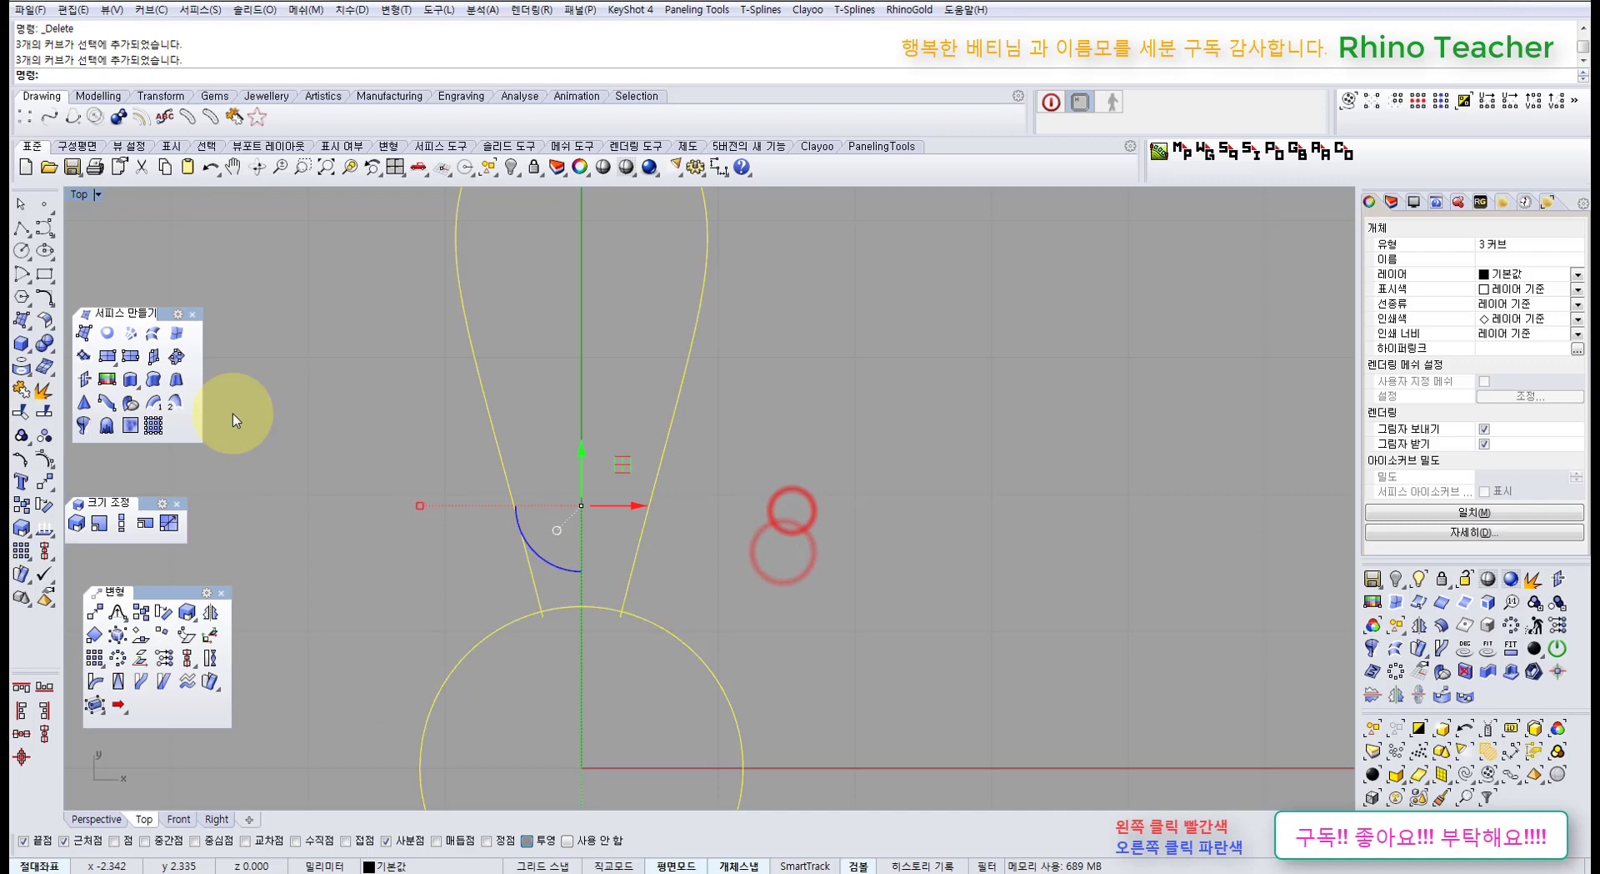
pyautogui.click(32, 410)
pyautogui.scroll(6, 537, 738)
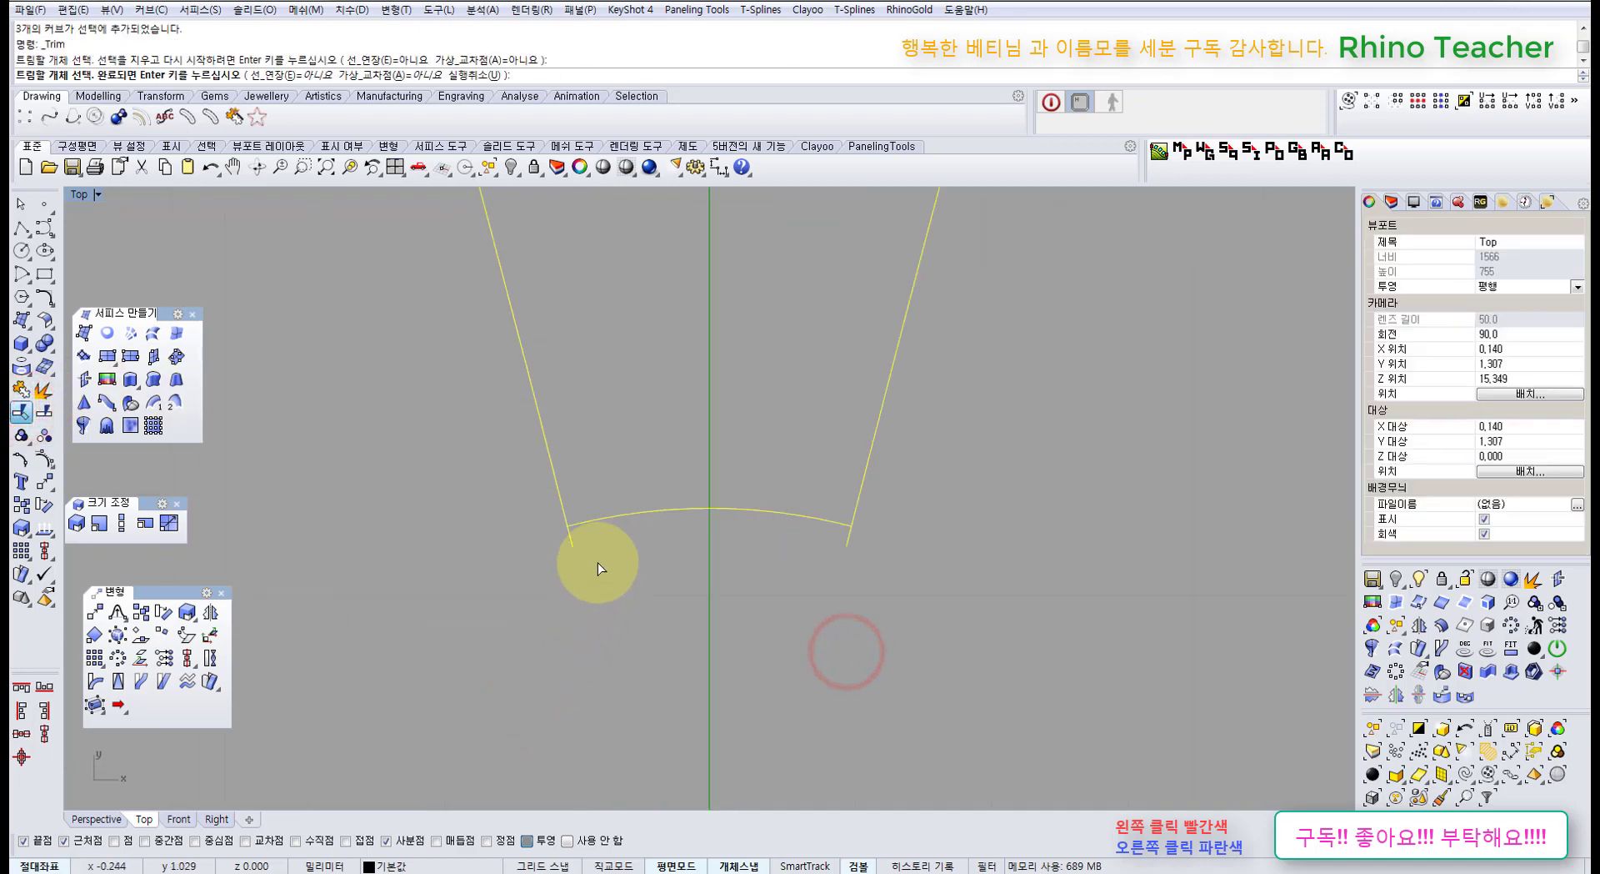
# Trim off both petal ends that extend past the base arc, finish the trim and dismiss the history warning.
pyautogui.click(573, 542)
pyautogui.scroll(-3, 567, 532)
pyautogui.moveTo(732, 569); pyautogui.dragTo(662, 641, button='right')
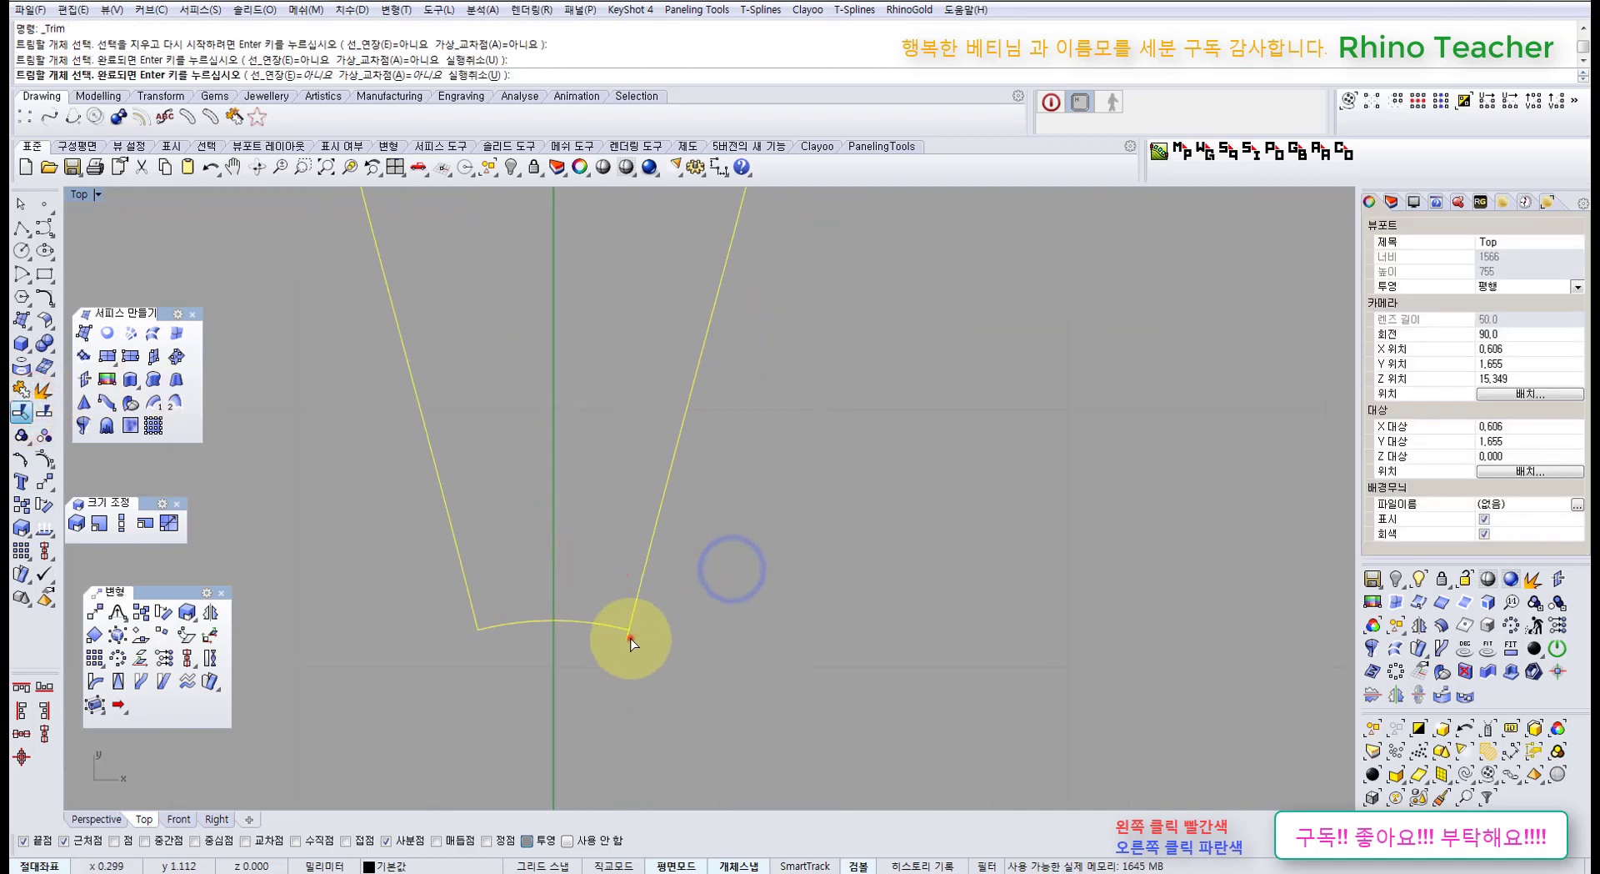
pyautogui.click(631, 640)
pyautogui.rightClick(631, 640)
pyautogui.click(798, 473)
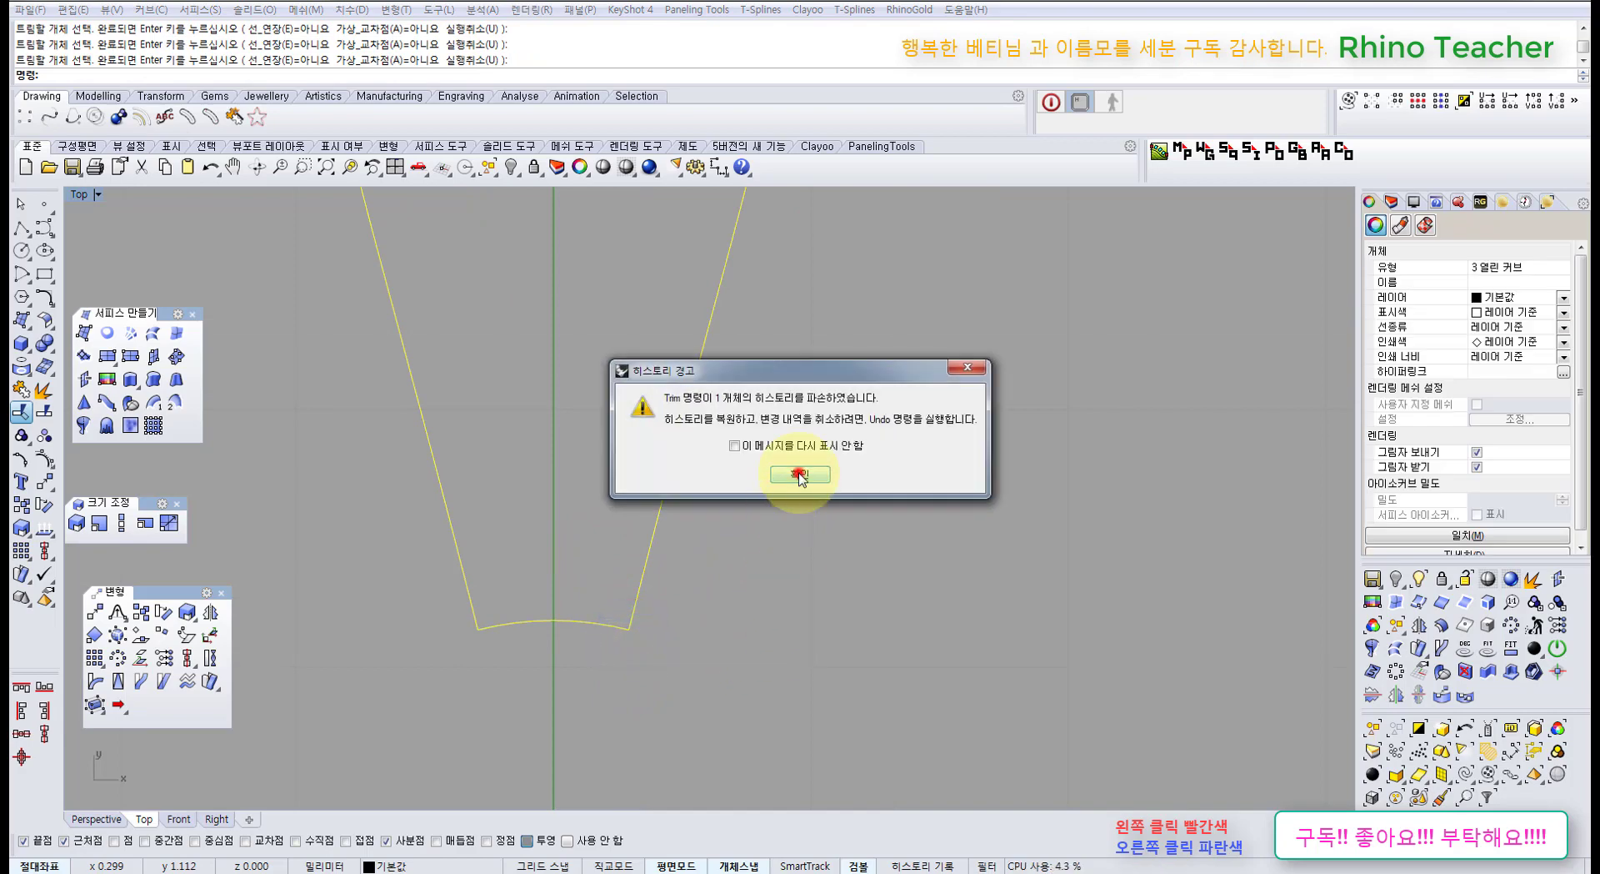
# Join the two petal halves and the base arc into one closed curve and check it by selecting it.
pyautogui.scroll(-3, 775, 546)
pyautogui.moveTo(769, 561); pyautogui.dragTo(696, 637, button='right')
pyautogui.moveTo(798, 704); pyautogui.dragTo(408, 407)
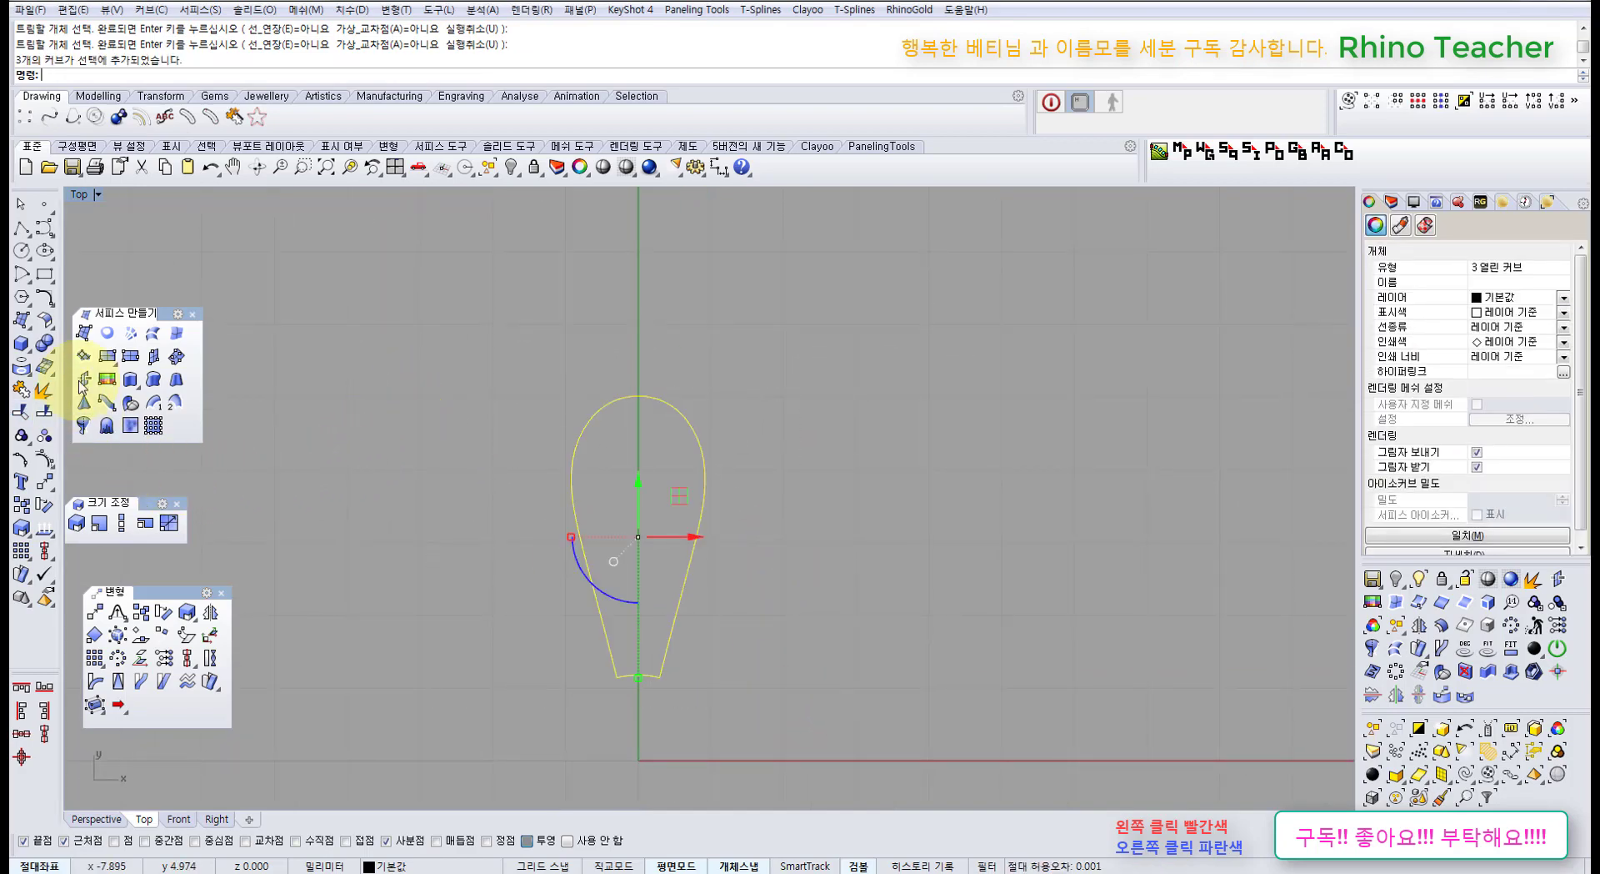
pyautogui.click(28, 391)
pyautogui.click(386, 371)
pyautogui.click(804, 432)
pyautogui.click(574, 557)
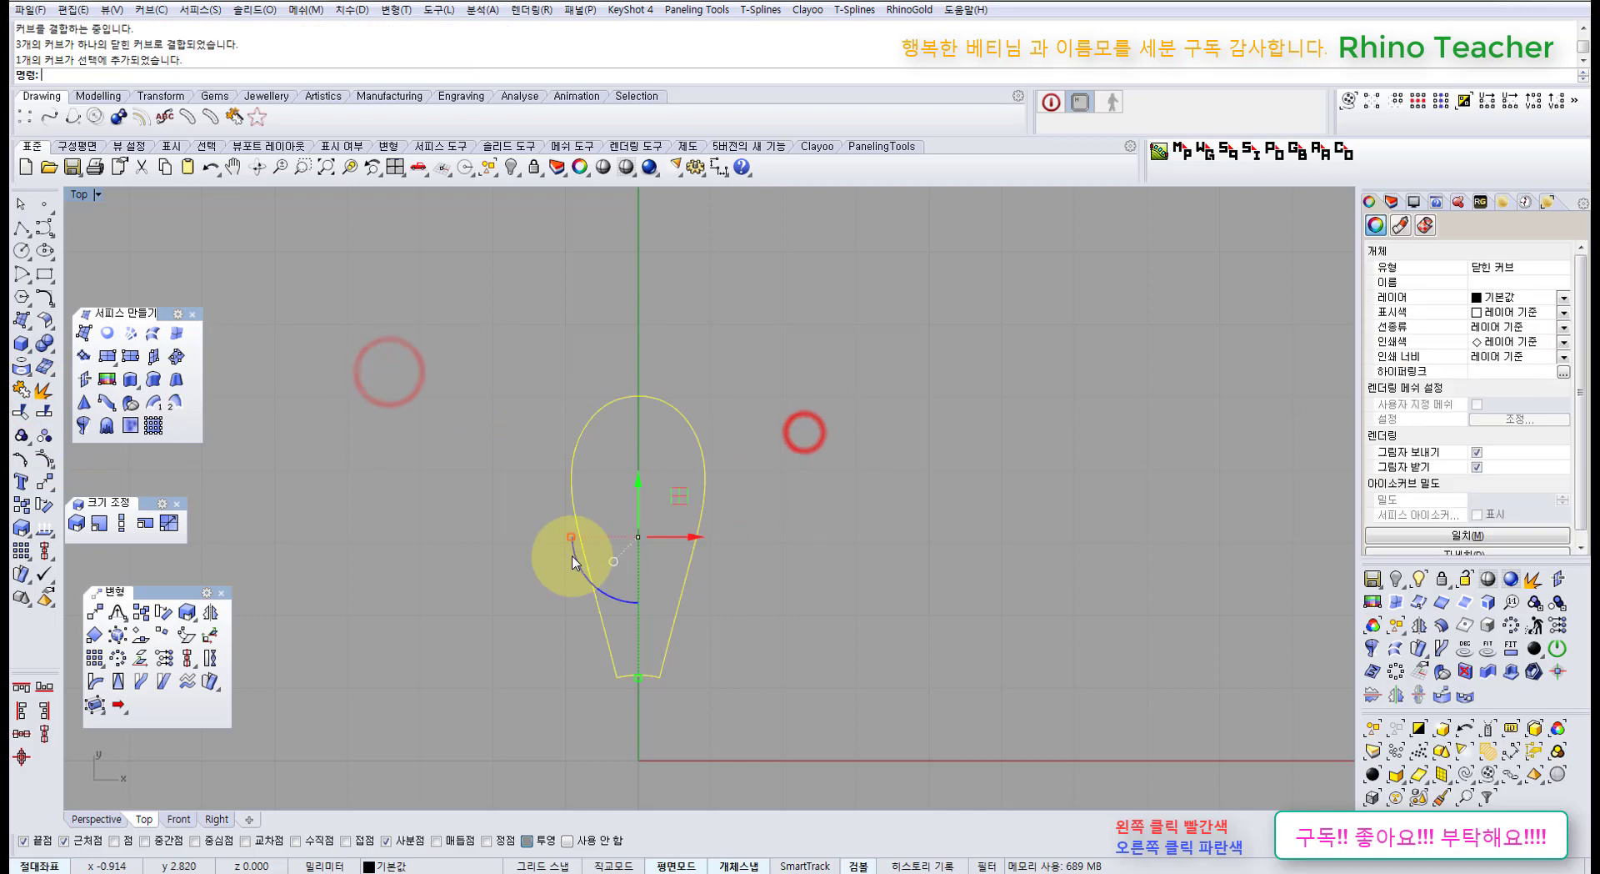
pyautogui.click(419, 565)
pyautogui.rightClick(386, 606)
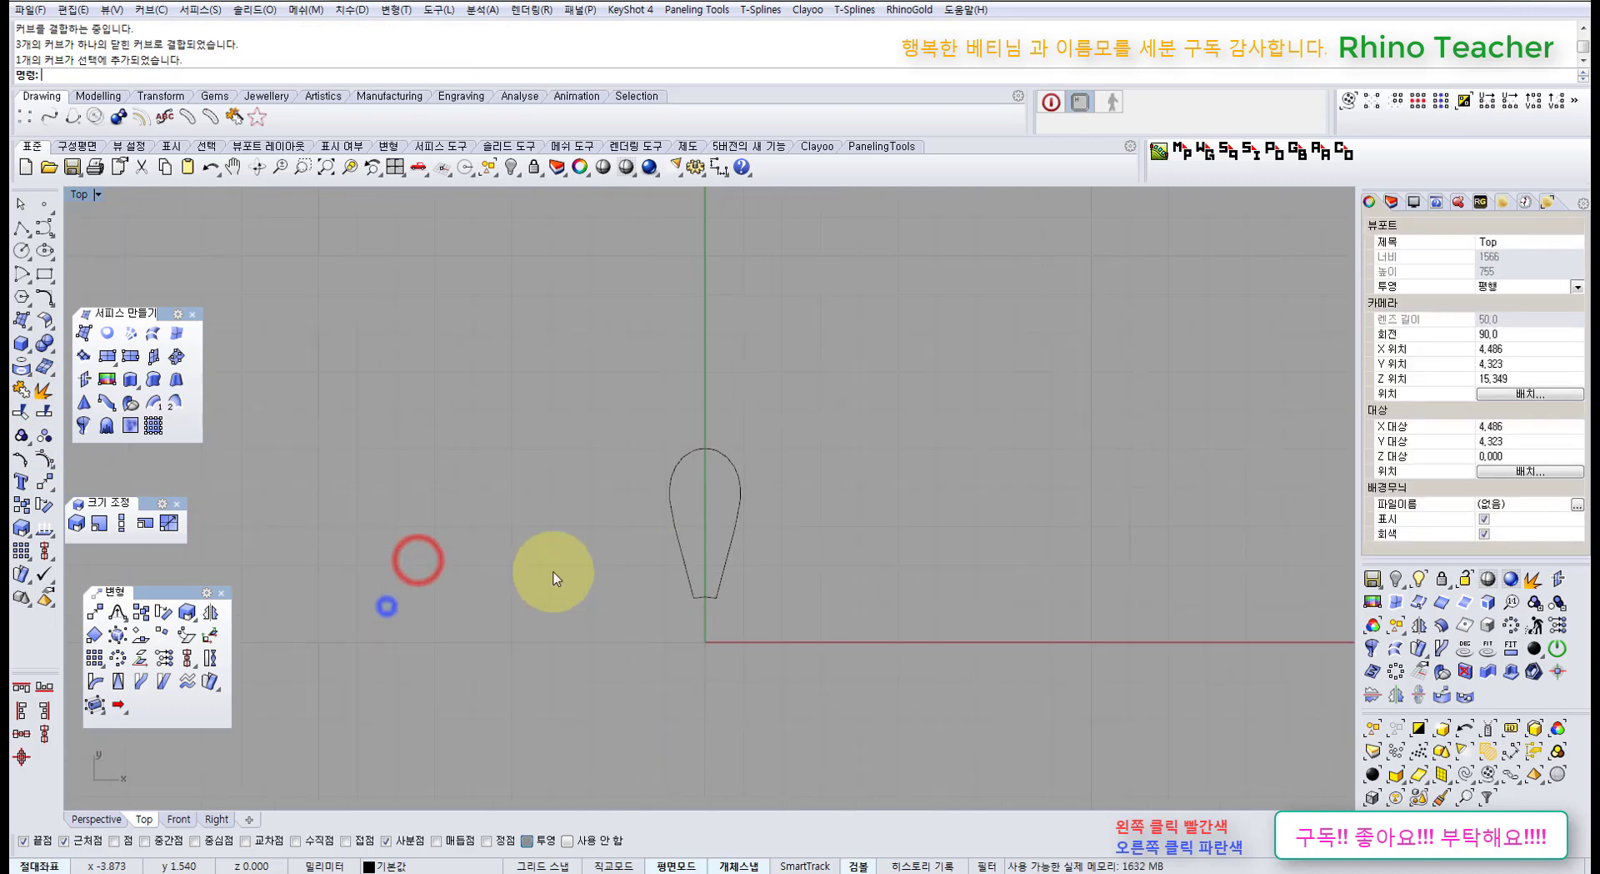
# Switch to the four-viewport layout and close the floating transform, scale and surface-creation toolbars.
pyautogui.click(395, 168)
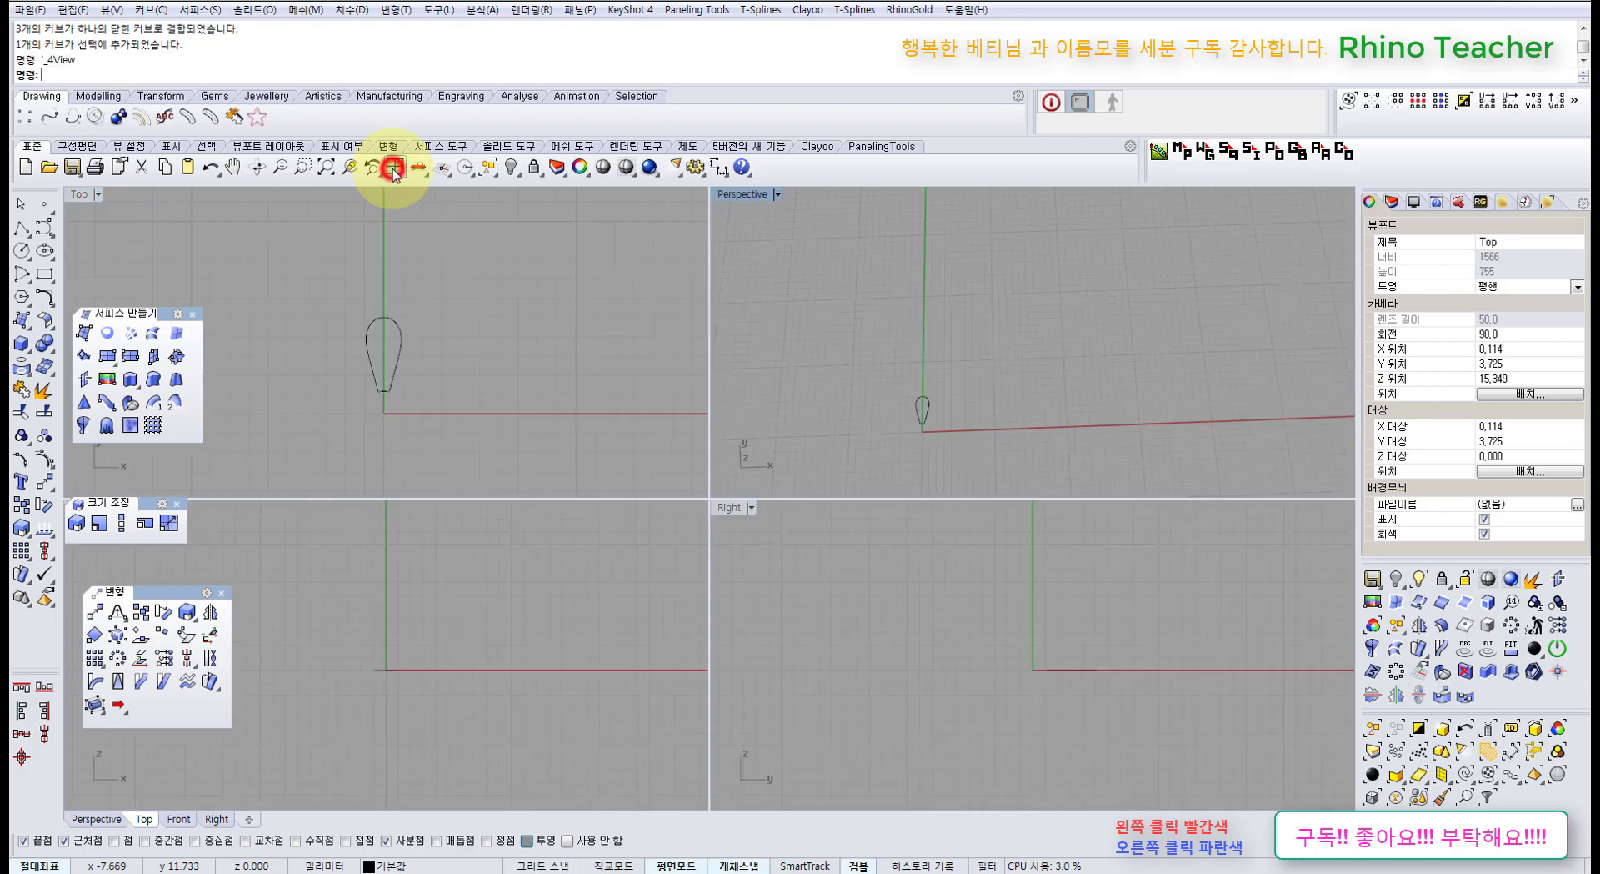
pyautogui.click(221, 594)
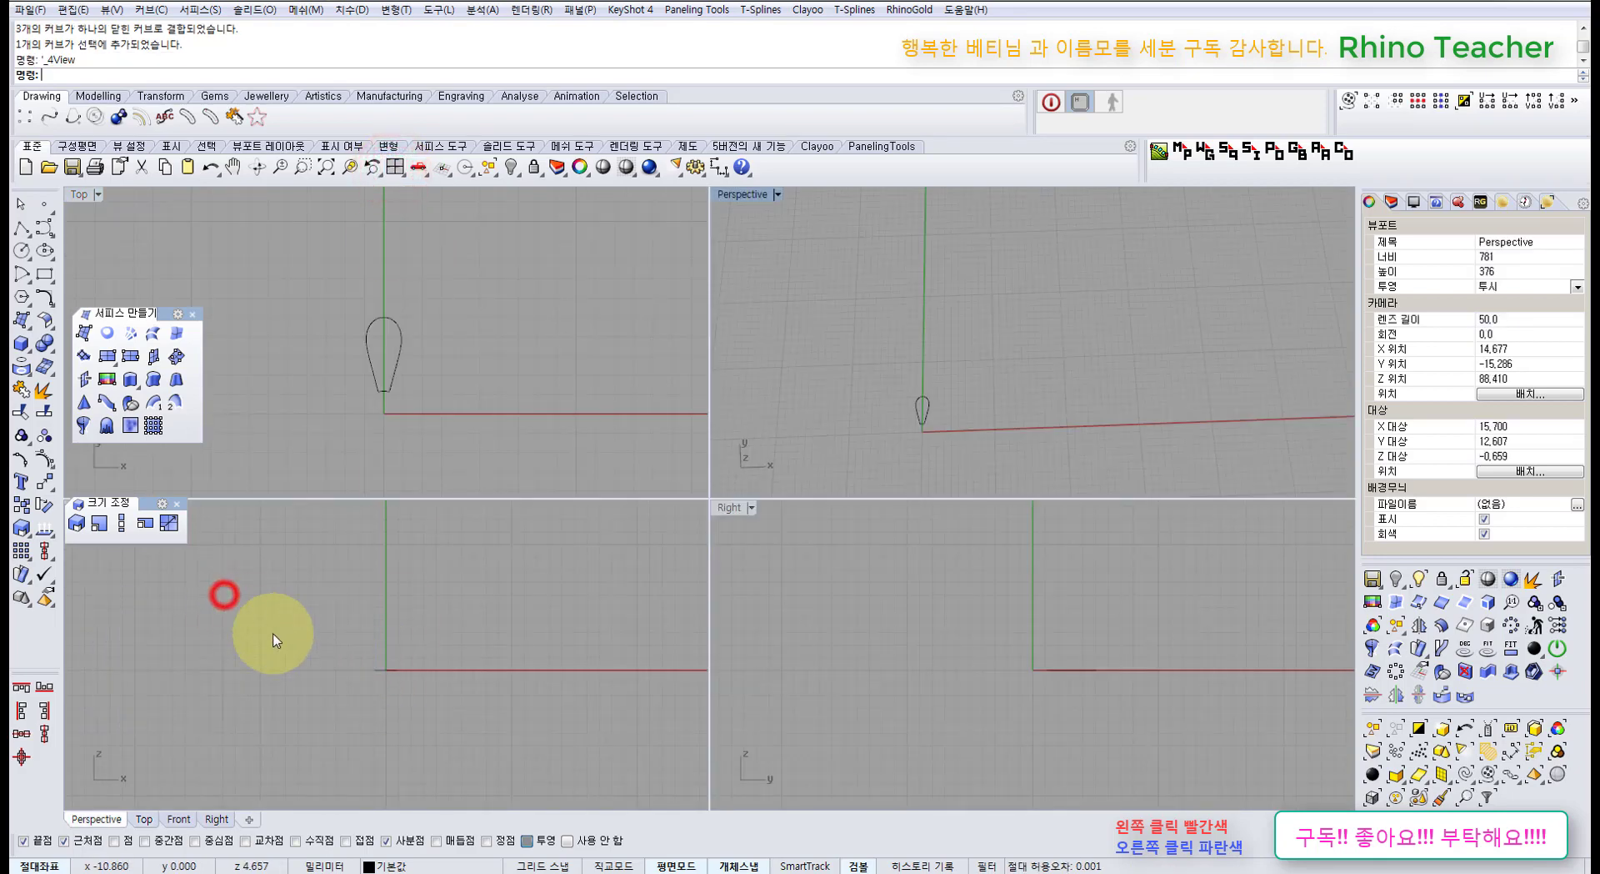
pyautogui.moveTo(250, 645); pyautogui.dragTo(285, 655, button='right')
pyautogui.click(177, 504)
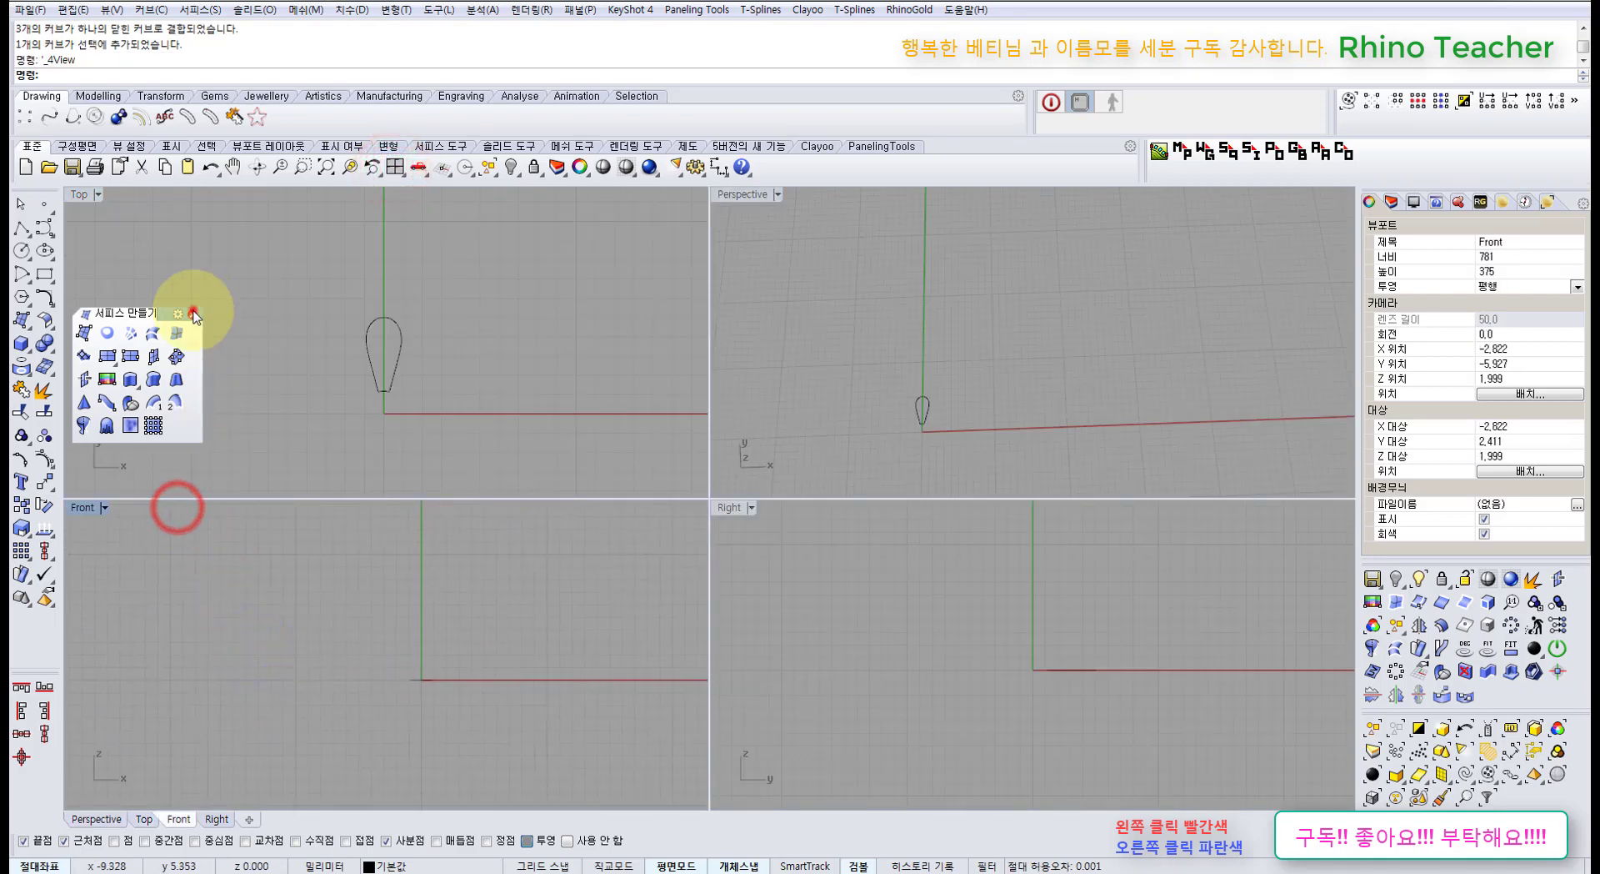
pyautogui.click(192, 313)
pyautogui.click(24, 255)
pyautogui.moveTo(444, 677); pyautogui.dragTo(467, 664, button='right')
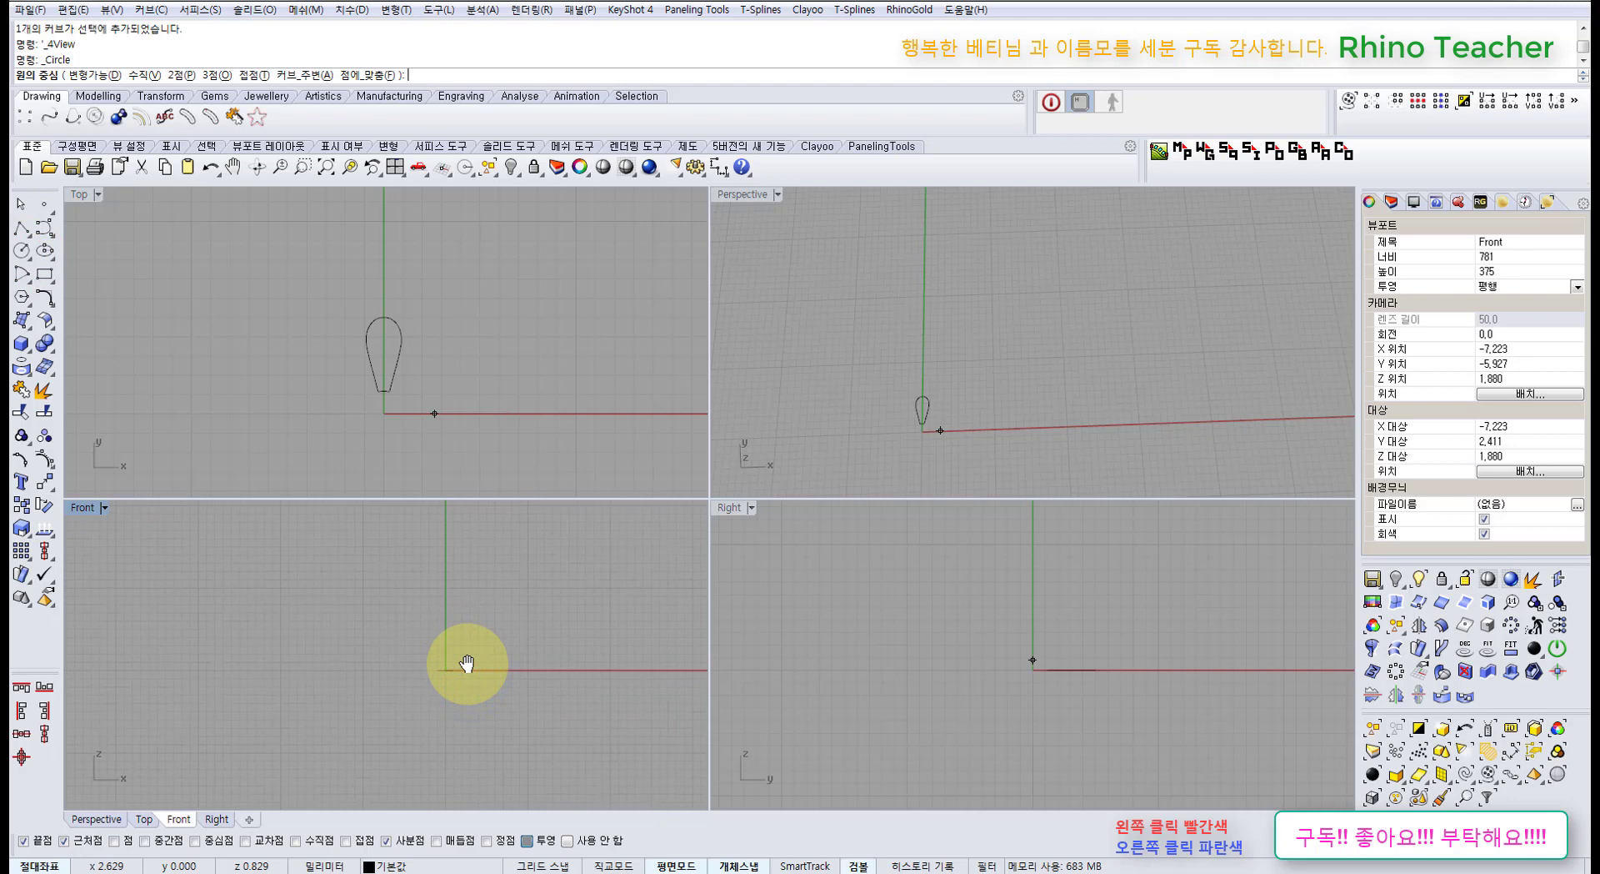
pyautogui.moveTo(475, 669); pyautogui.dragTo(455, 663, button='right')
pyautogui.write('0')
pyautogui.press('Return')
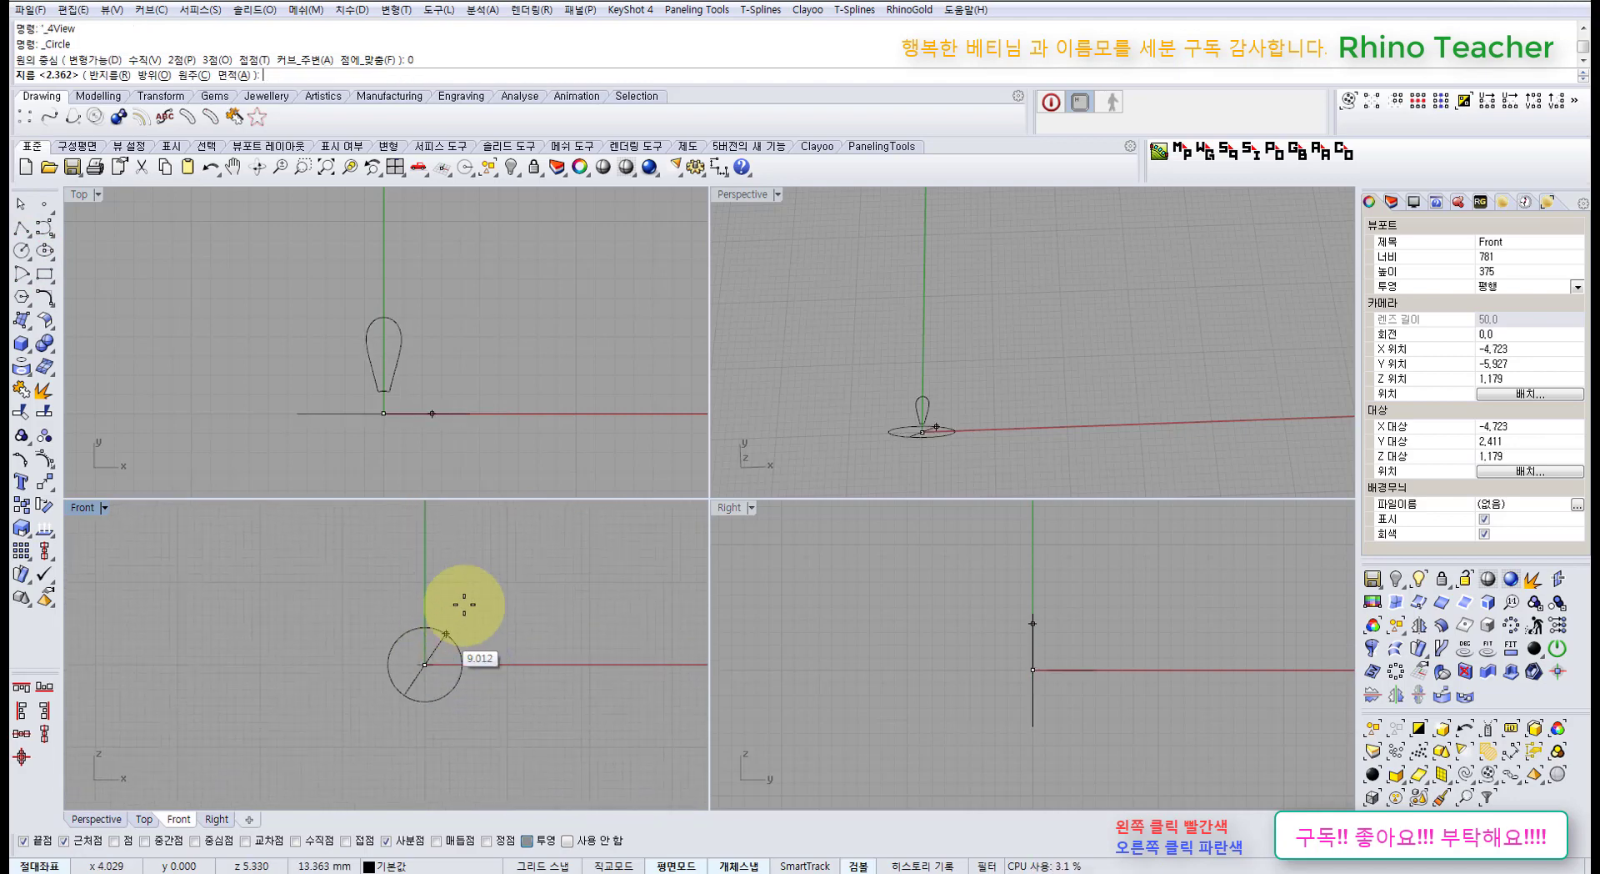
pyautogui.press('Escape')
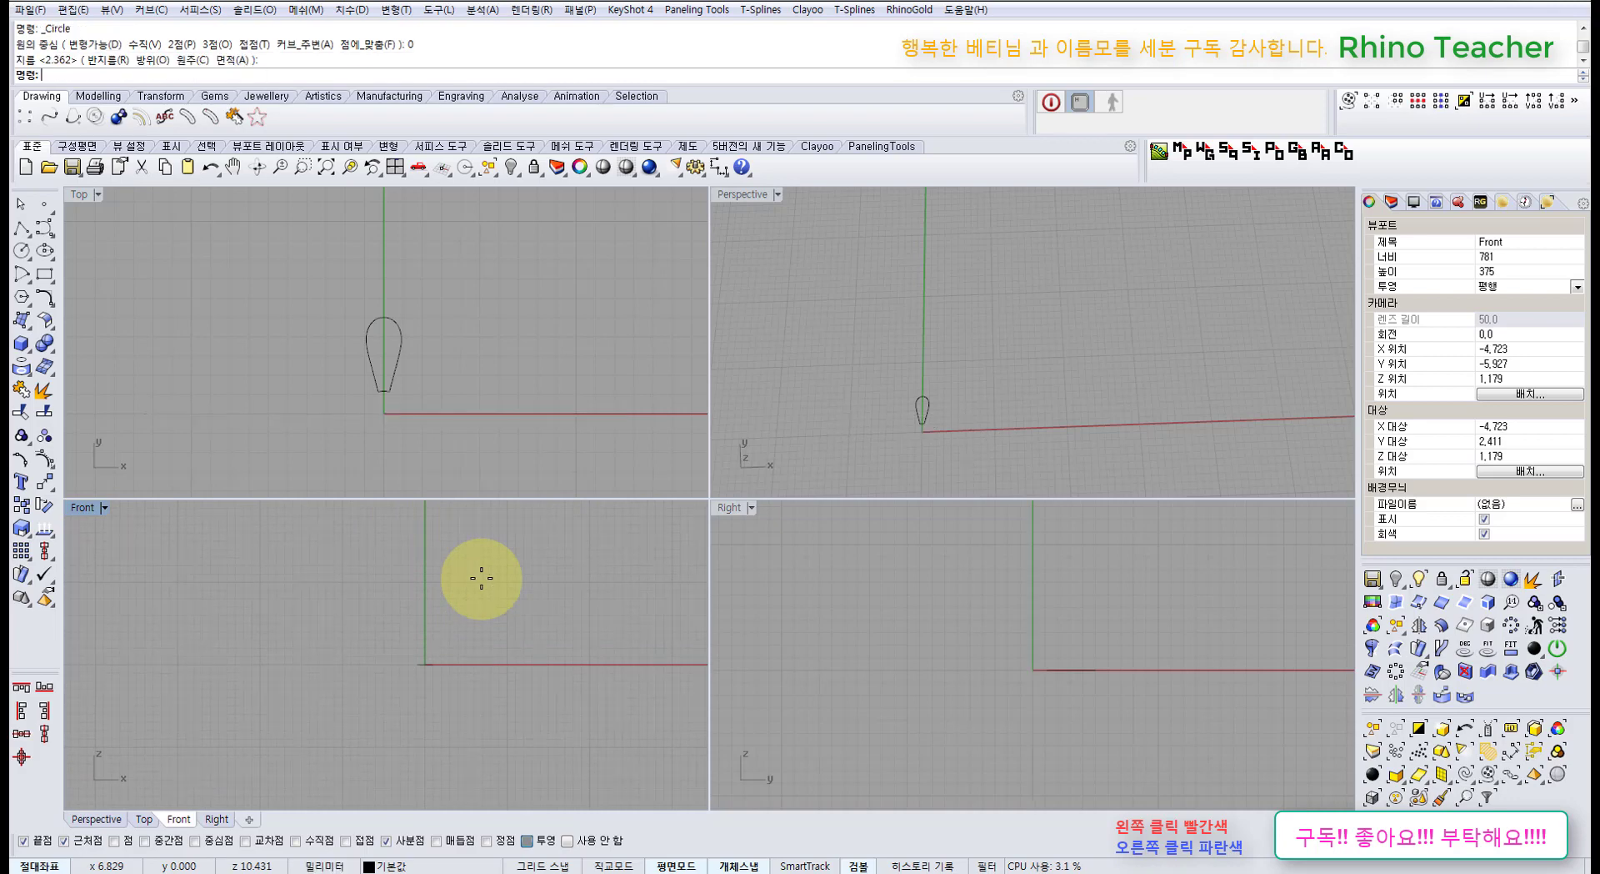
pyautogui.rightClick(481, 578)
pyautogui.click(83, 75)
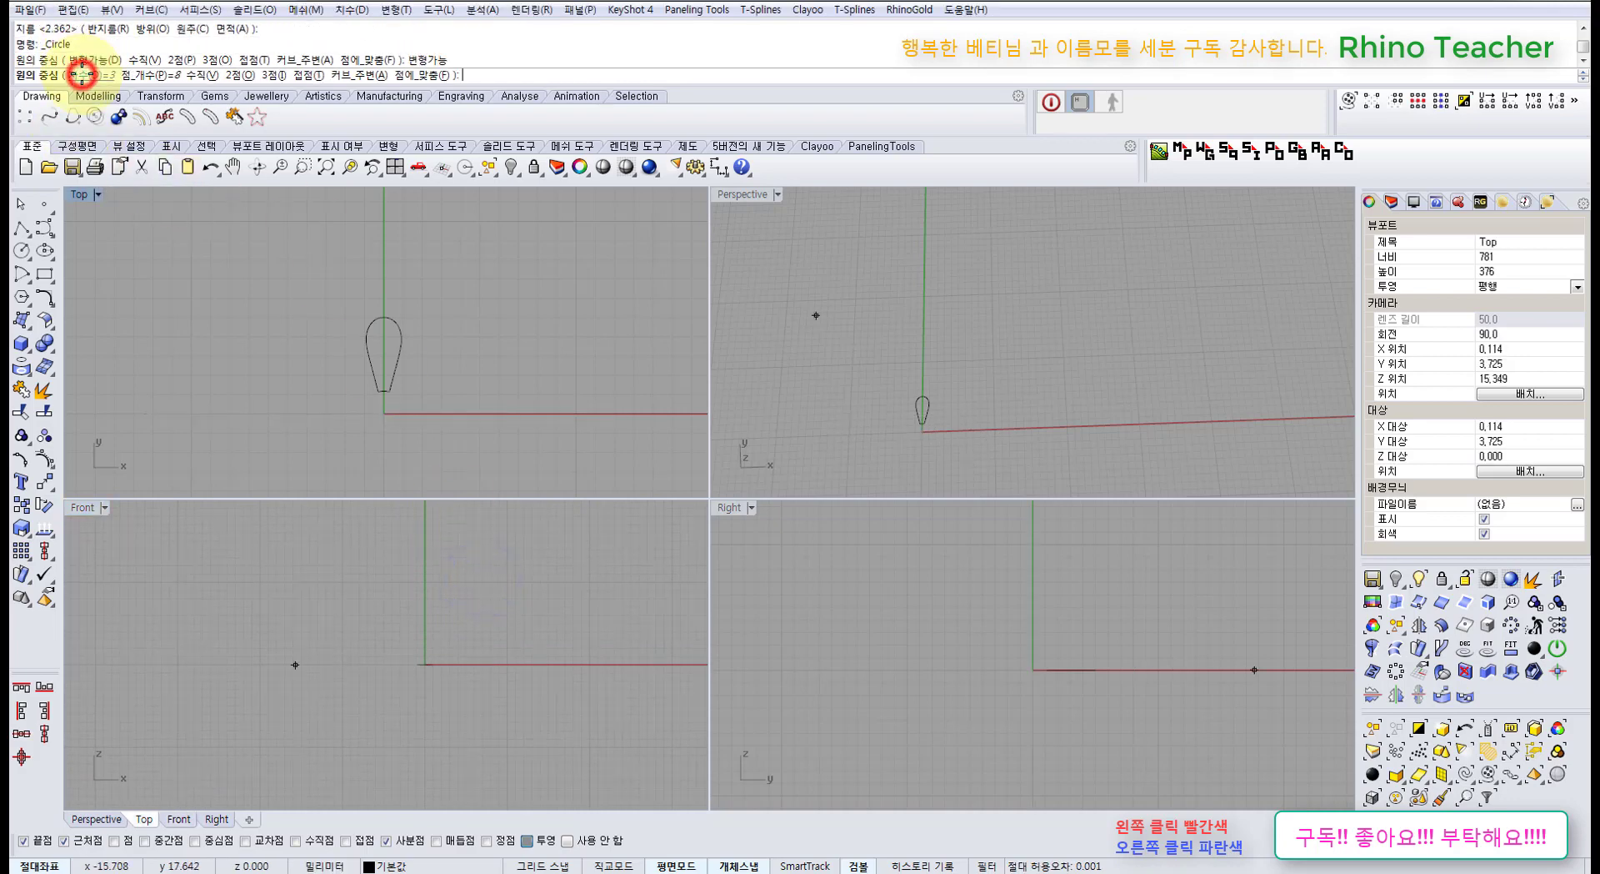
# Draw a circle of 16 mm diameter centred on the origin in the Front view.
pyautogui.rightClick(306, 372)
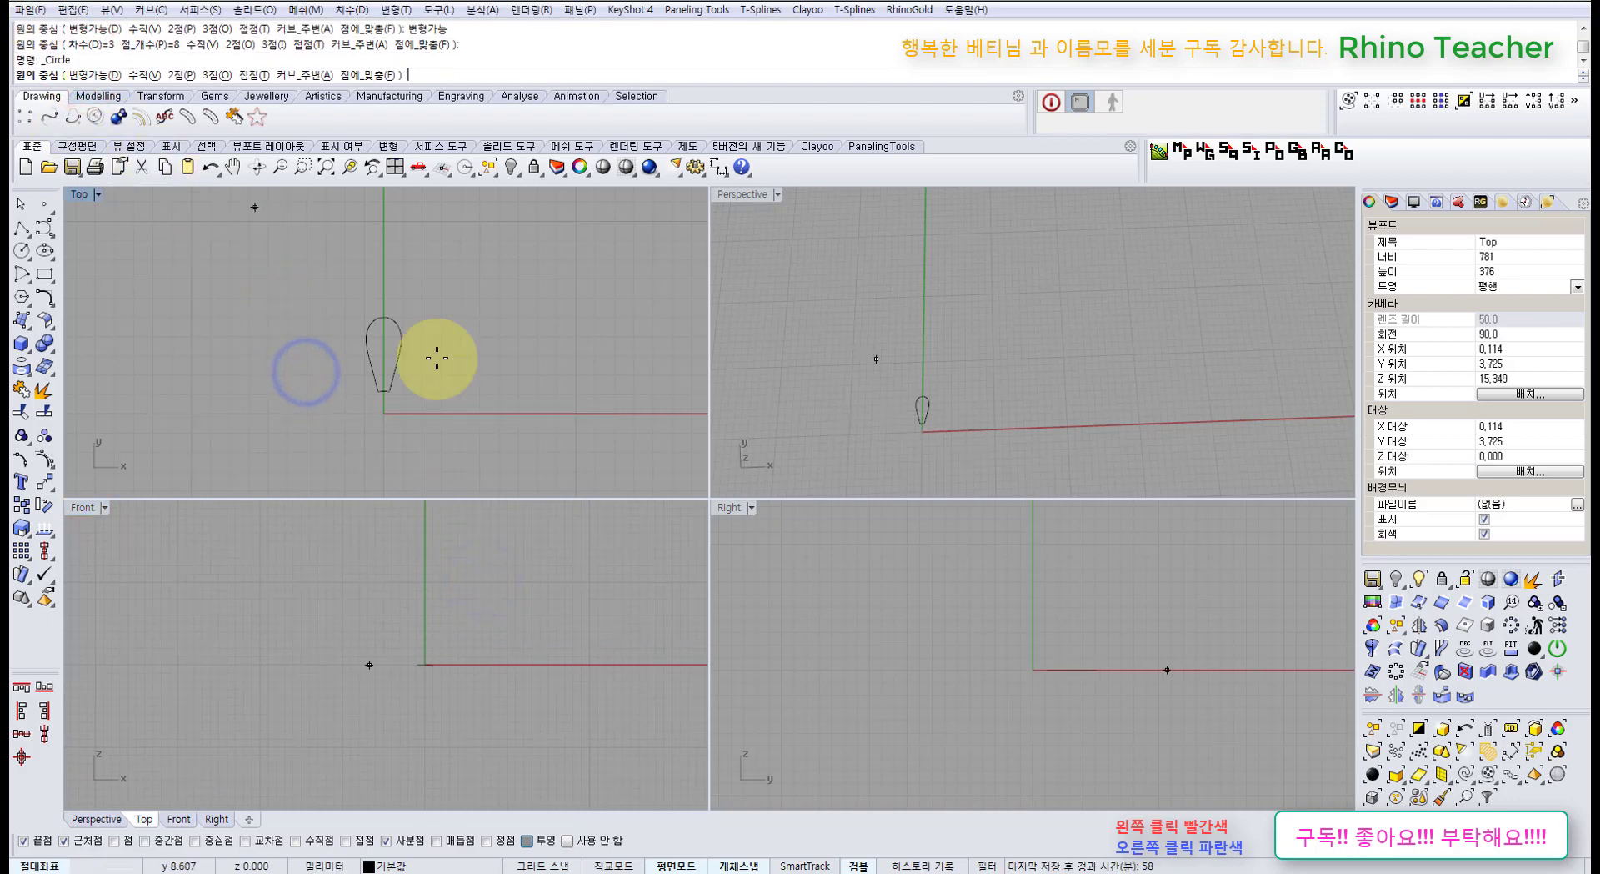
pyautogui.moveTo(485, 660); pyautogui.dragTo(504, 669, button='right')
pyautogui.press('Return')
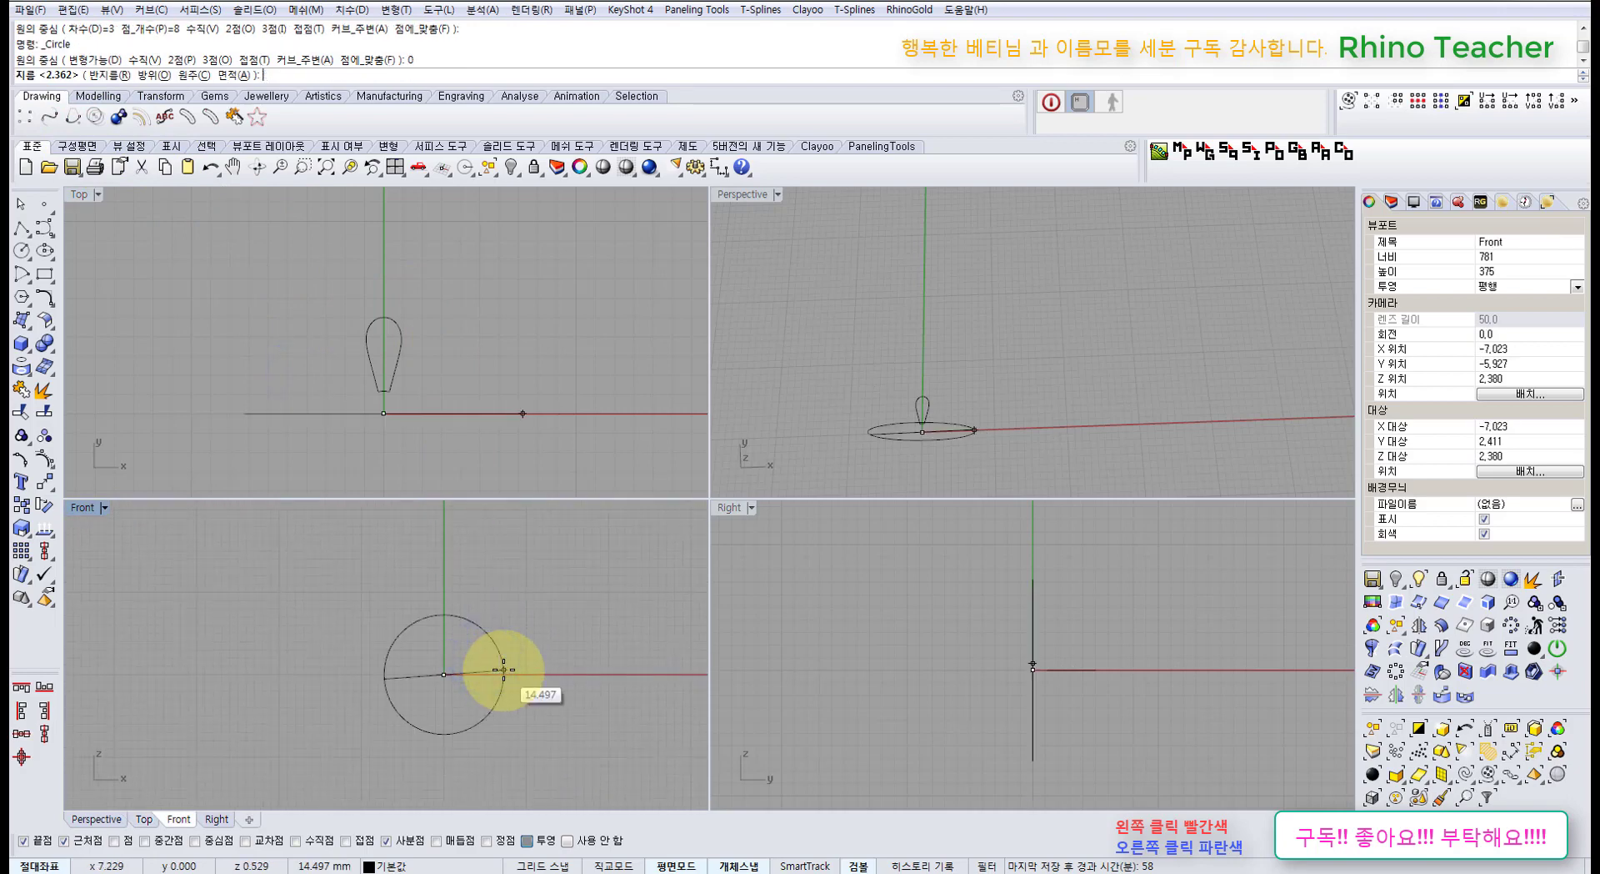
pyautogui.write('16')
pyautogui.press('Return')
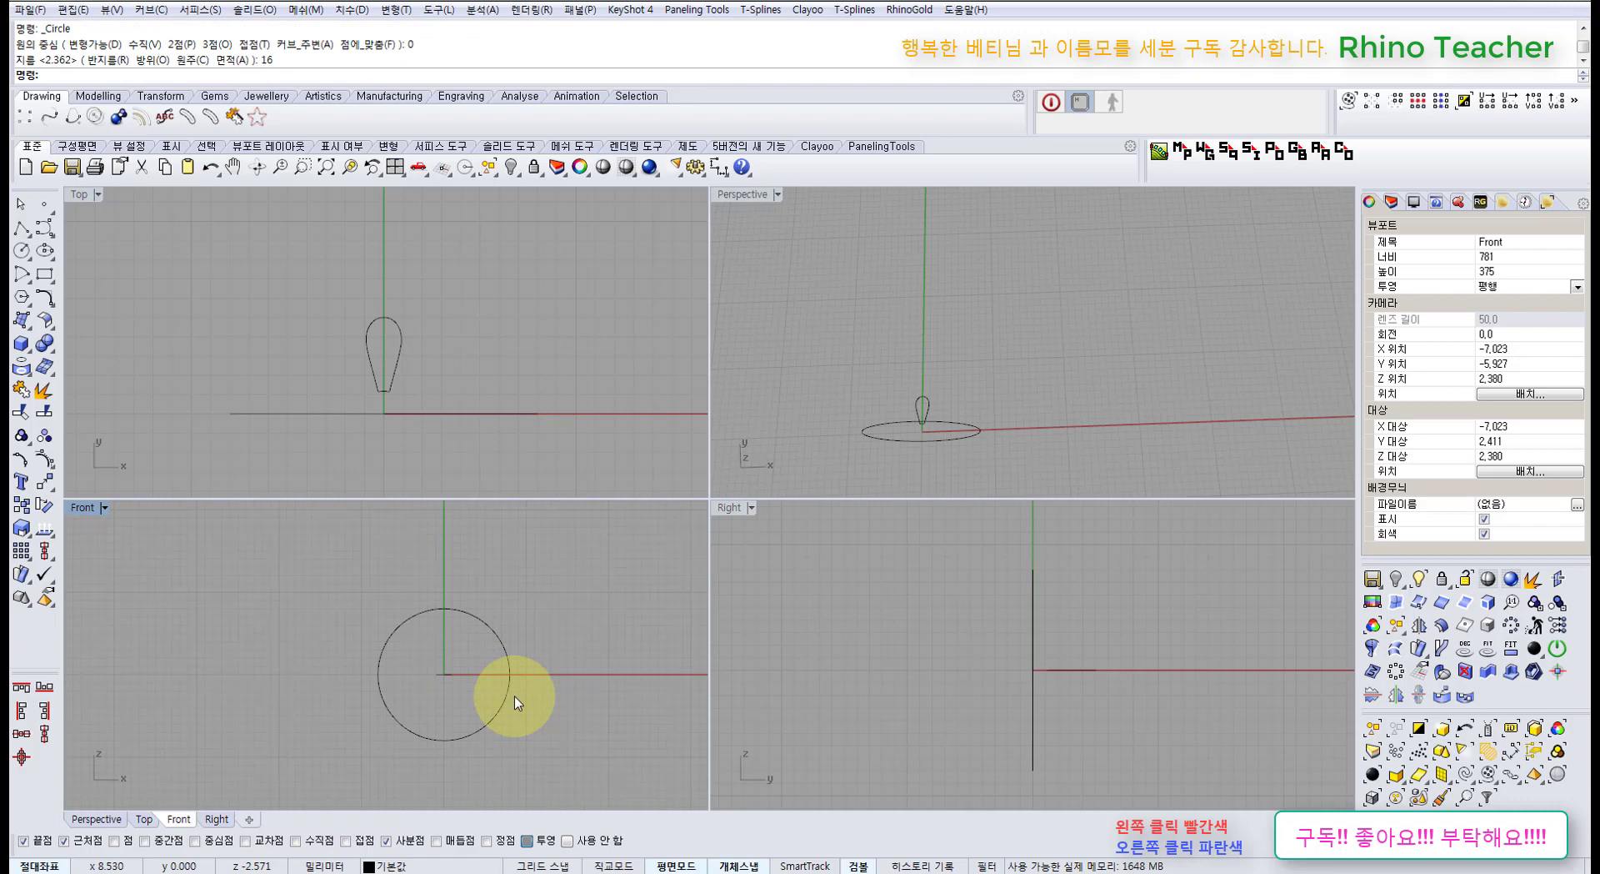
# Maximize the Right viewport, framed on the lower end of the 16 mm circle.
pyautogui.moveTo(463, 592); pyautogui.dragTo(501, 613, button='right')
pyautogui.click(522, 609)
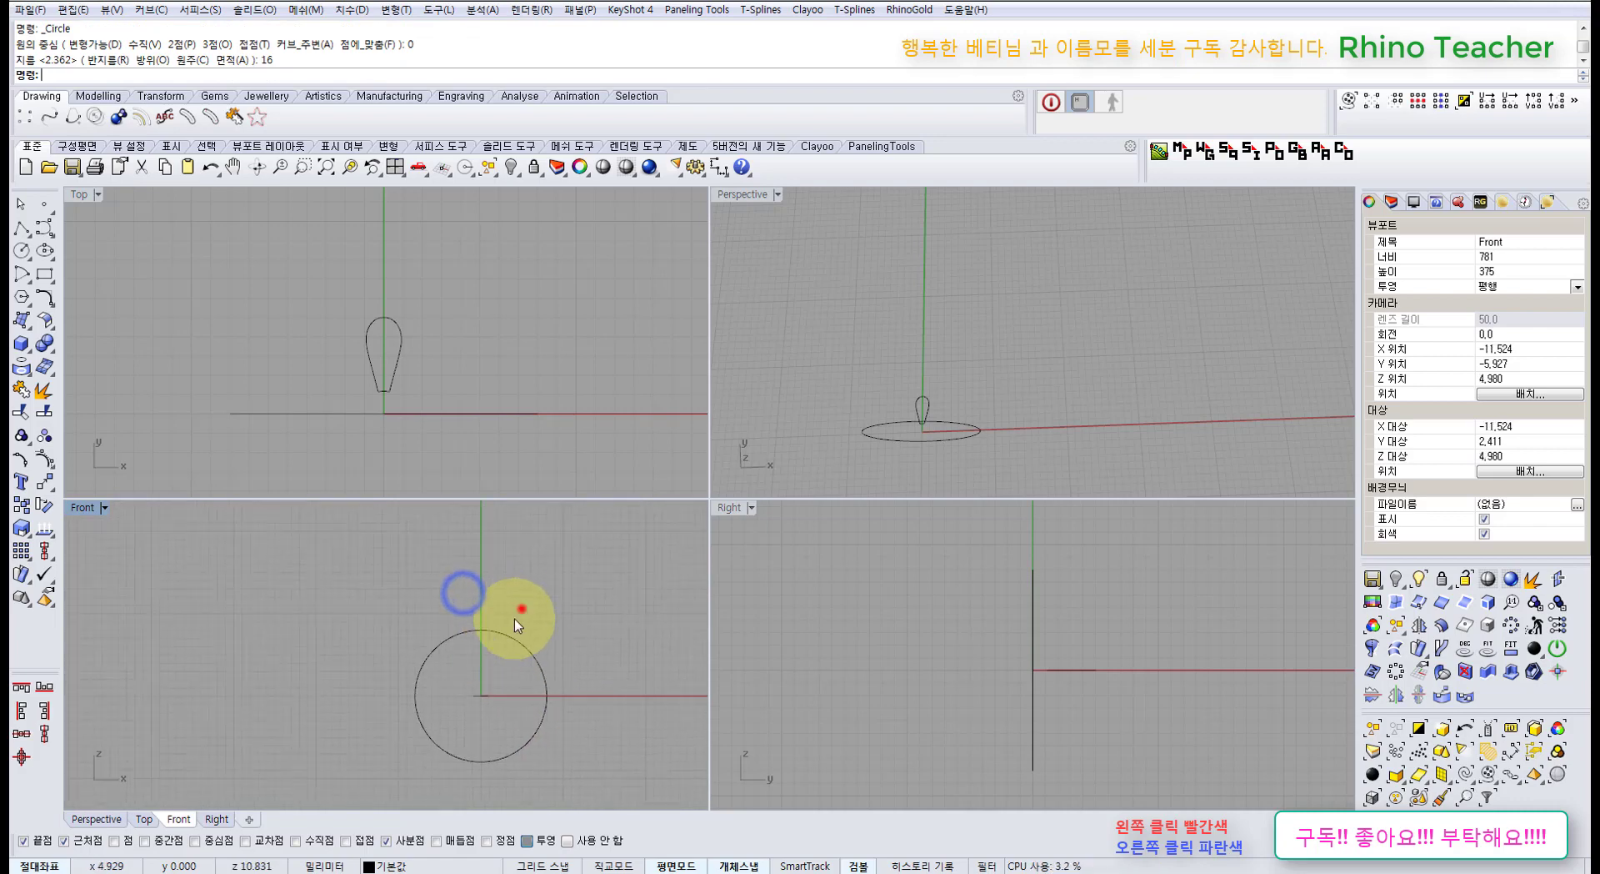
pyautogui.click(908, 703)
pyautogui.moveTo(929, 723); pyautogui.dragTo(861, 587, button='right')
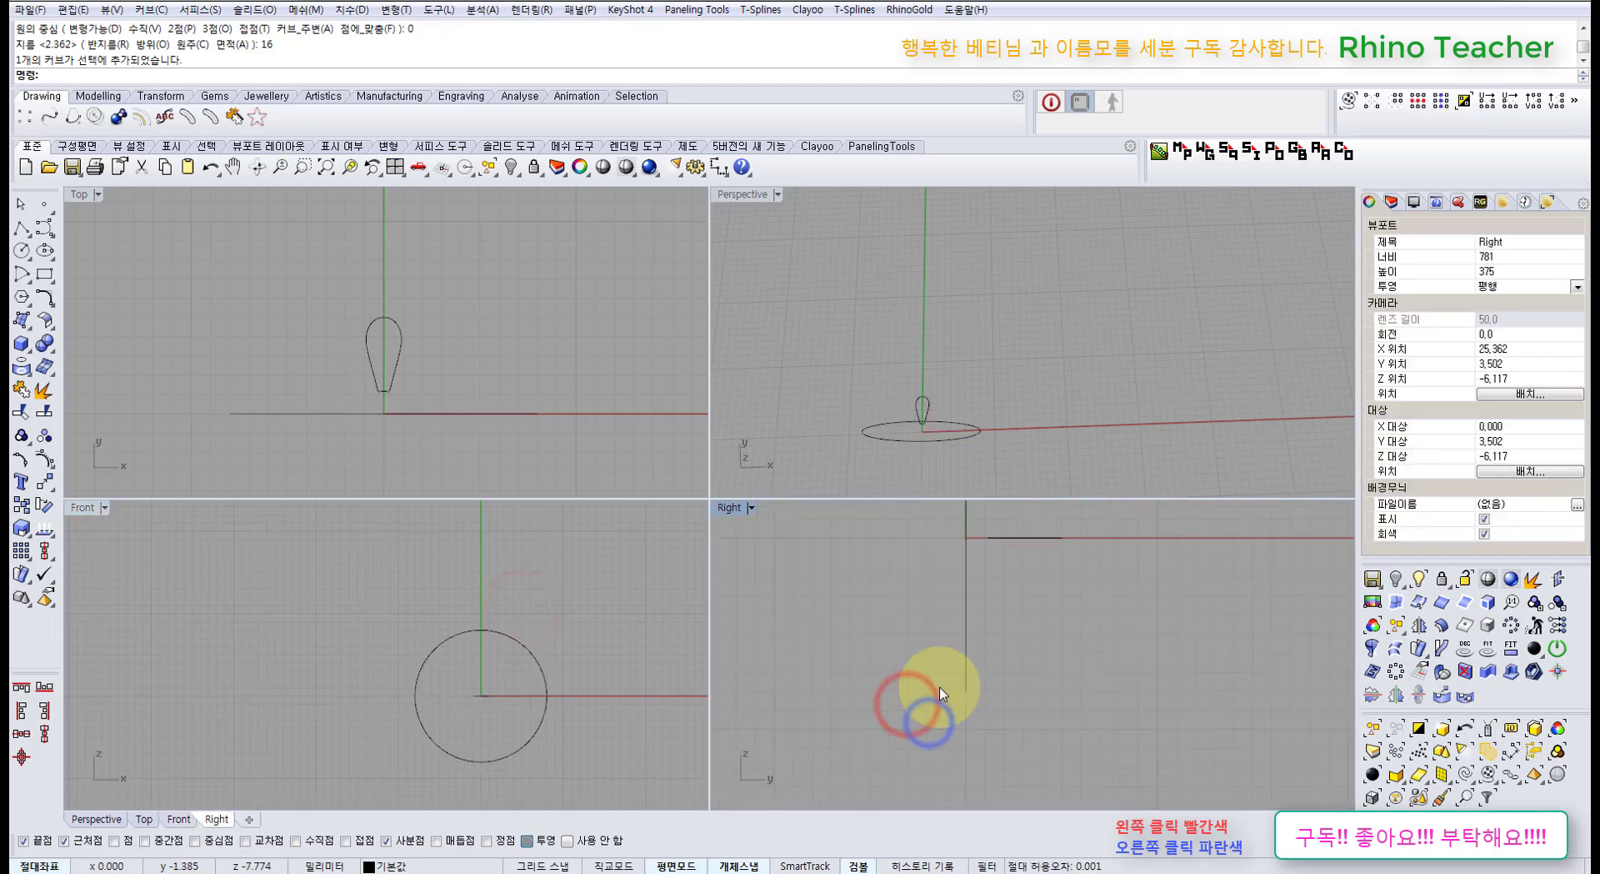
pyautogui.moveTo(939, 686); pyautogui.dragTo(907, 701, button='right')
pyautogui.doubleClick(730, 511)
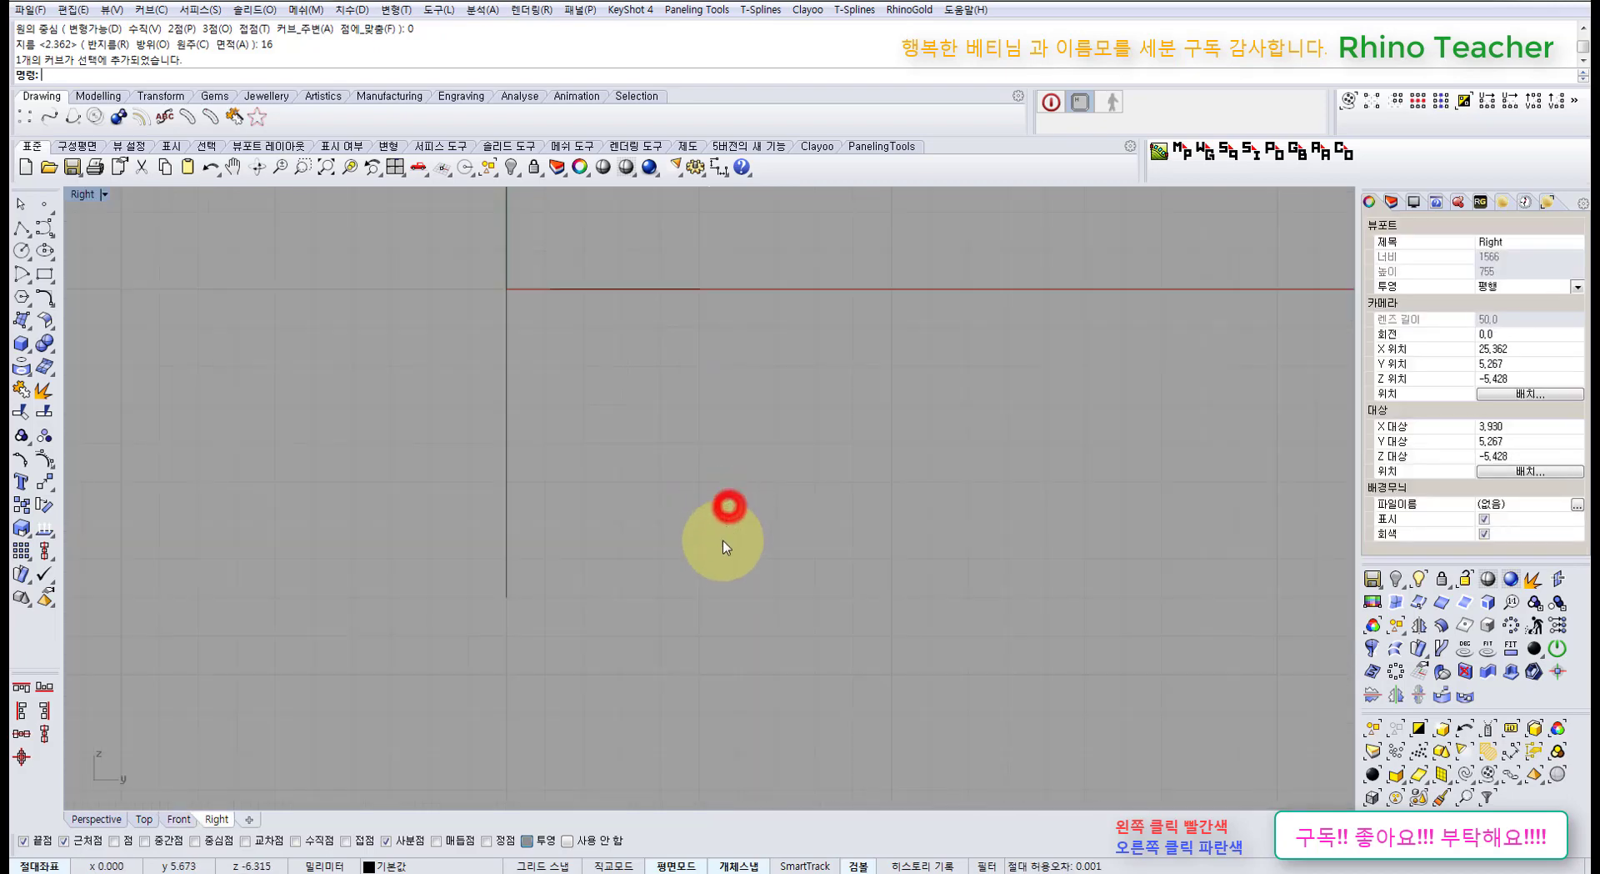
pyautogui.moveTo(557, 542); pyautogui.dragTo(653, 514, button='right')
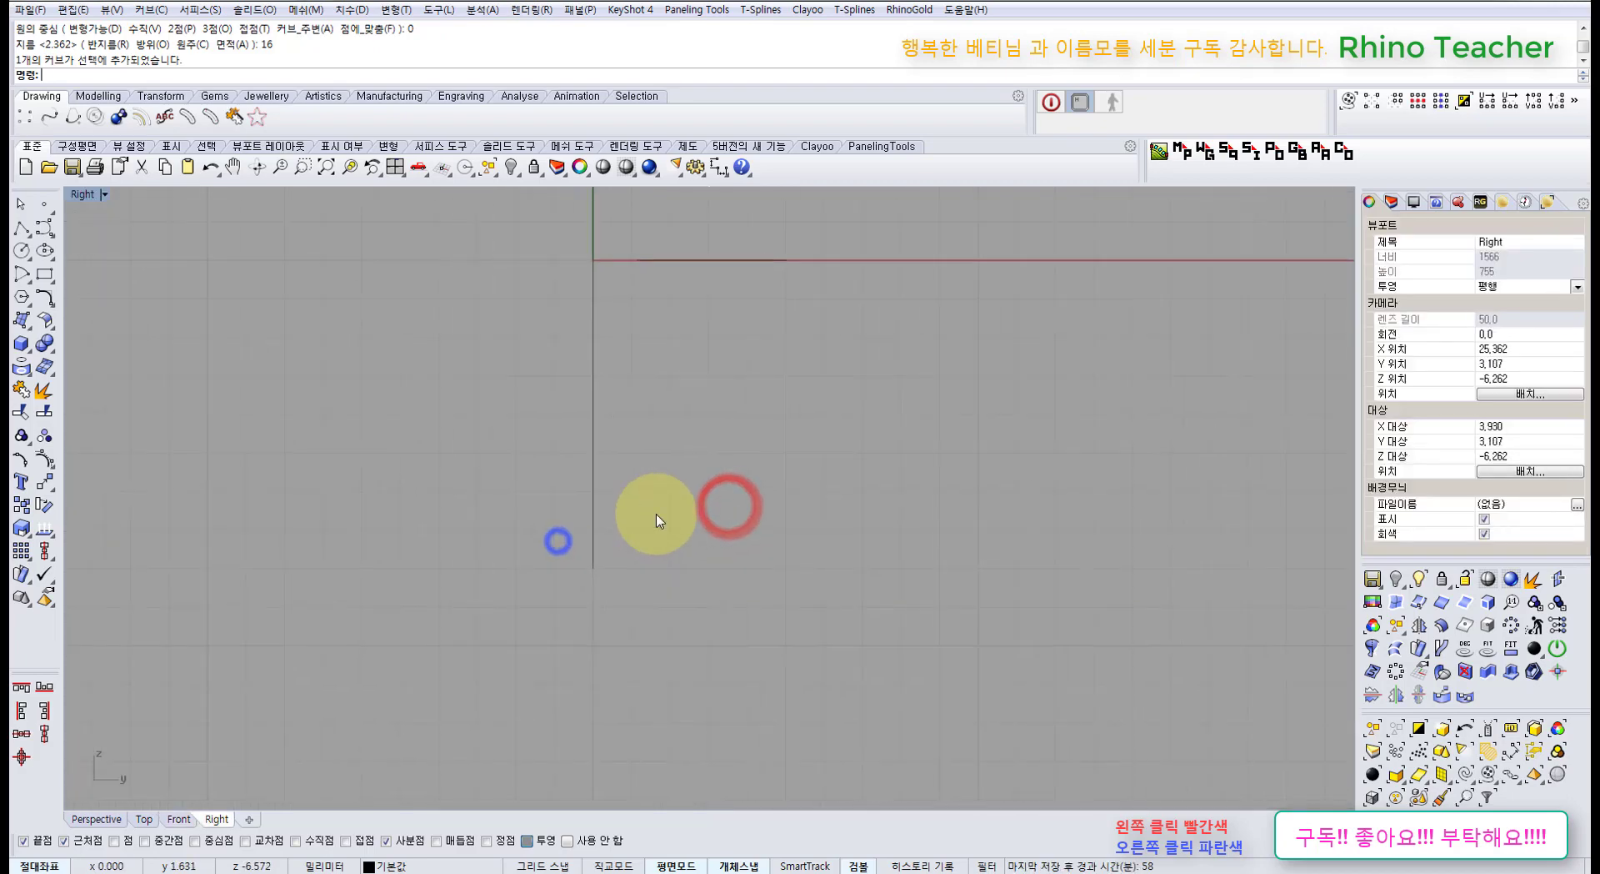
# Draw a horizontal both-sides line centred on the circle's lowest point, extending 2 mm to each side.
pyautogui.click(27, 225)
pyautogui.click(94, 240)
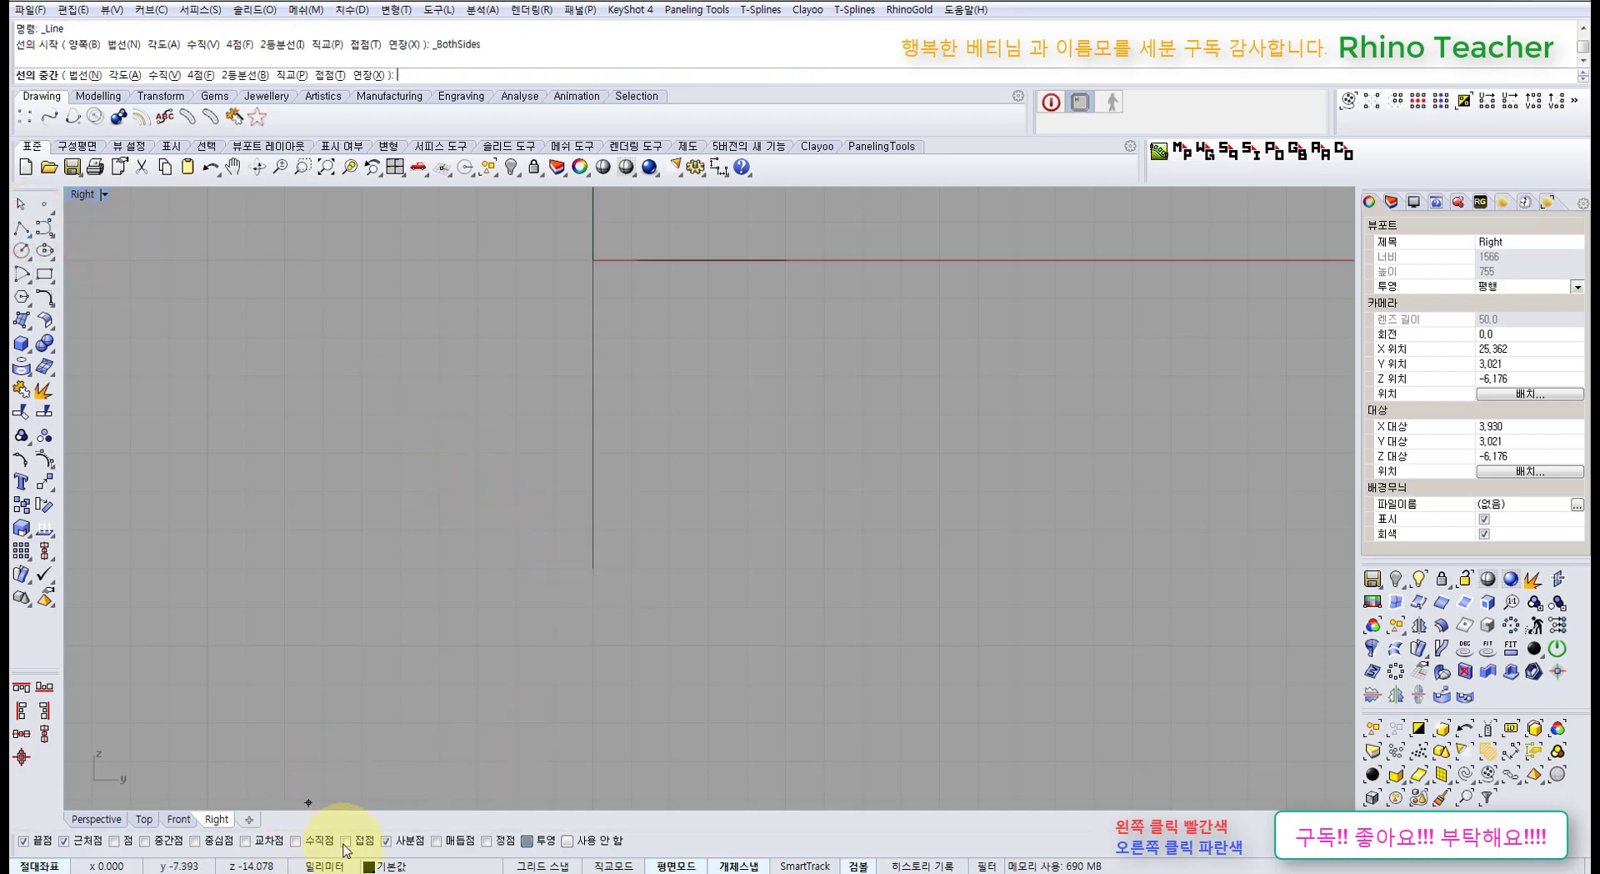
pyautogui.click(591, 567)
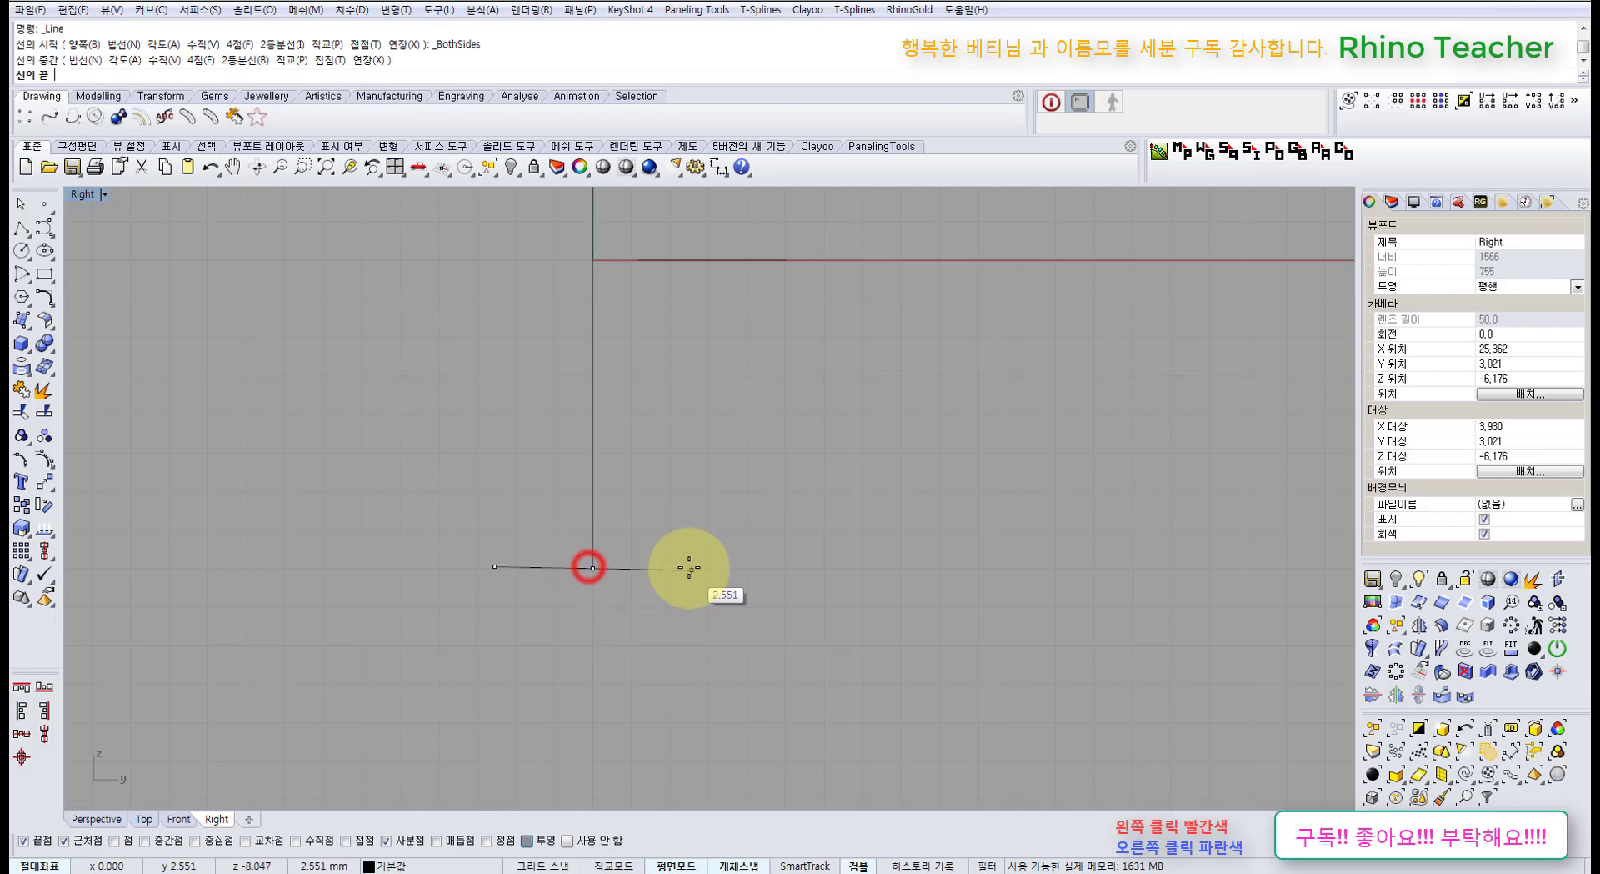
pyautogui.write('2')
pyautogui.press('Return')
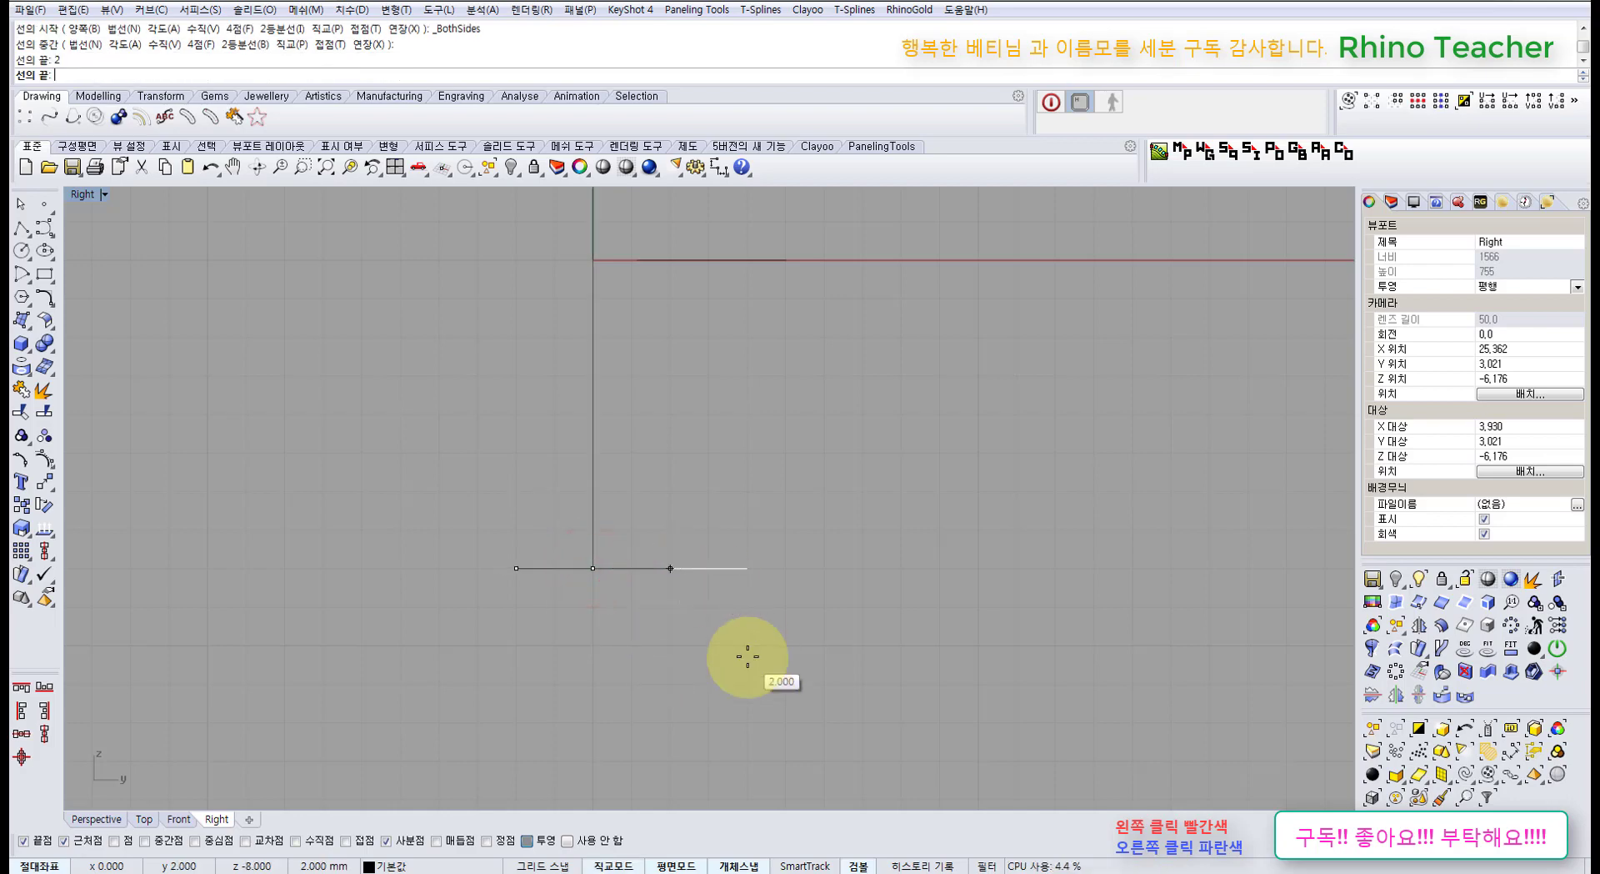
pyautogui.click(729, 590)
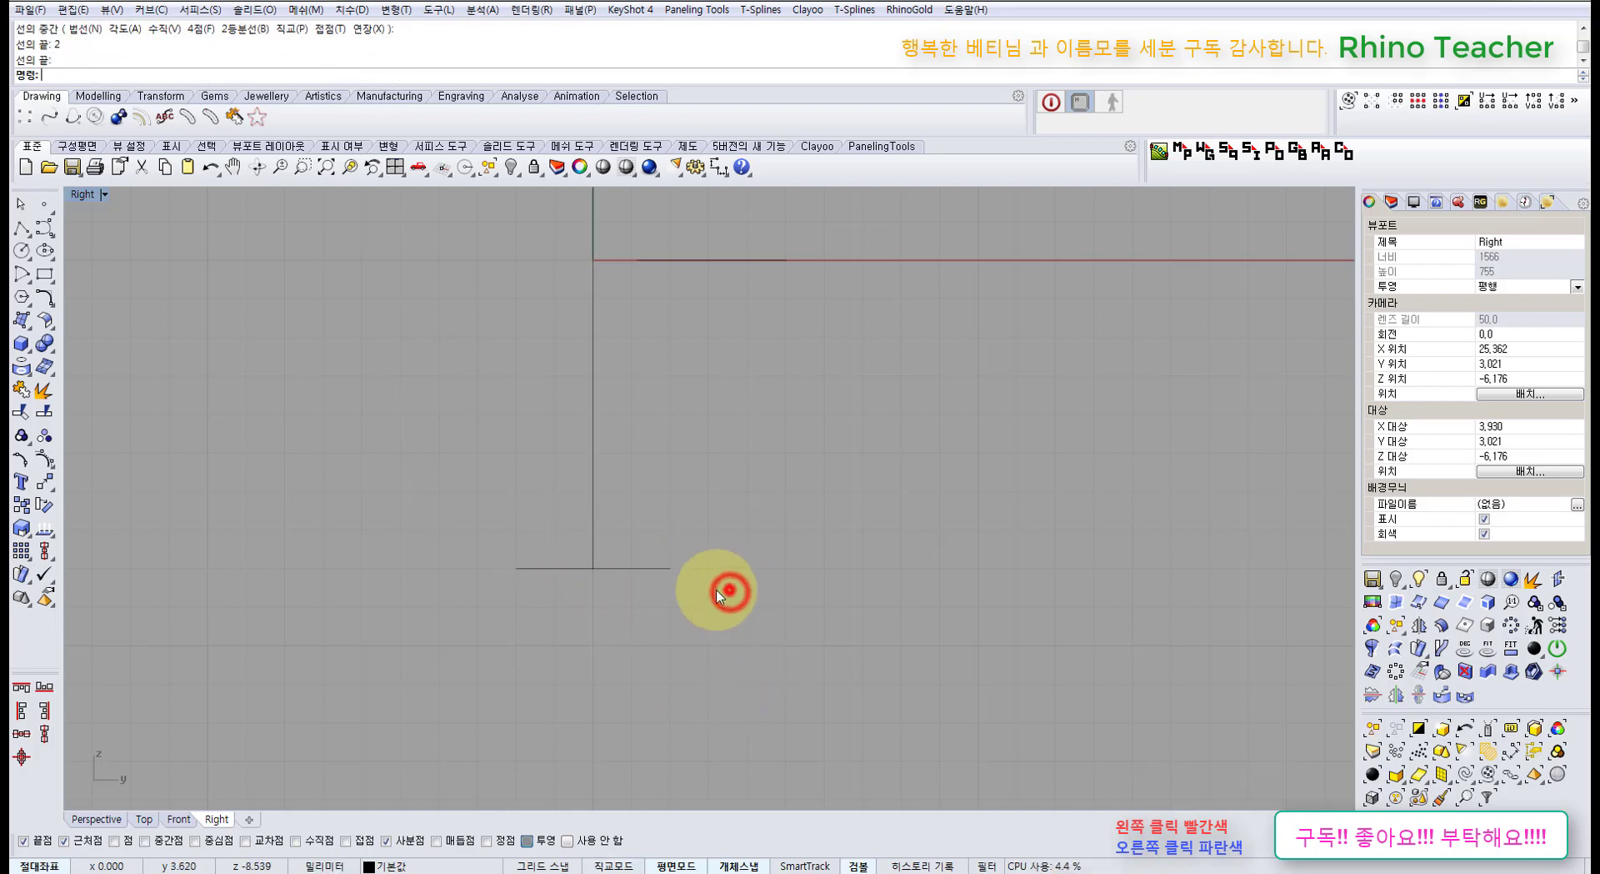
# Draw a start-end-point arc between the horizontal line's two endpoints, bulging downward to nearly a semicircle.
pyautogui.click(676, 597)
pyautogui.moveTo(611, 525); pyautogui.dragTo(648, 589, button='right')
pyautogui.scroll(6, 653, 610)
pyautogui.click(638, 663)
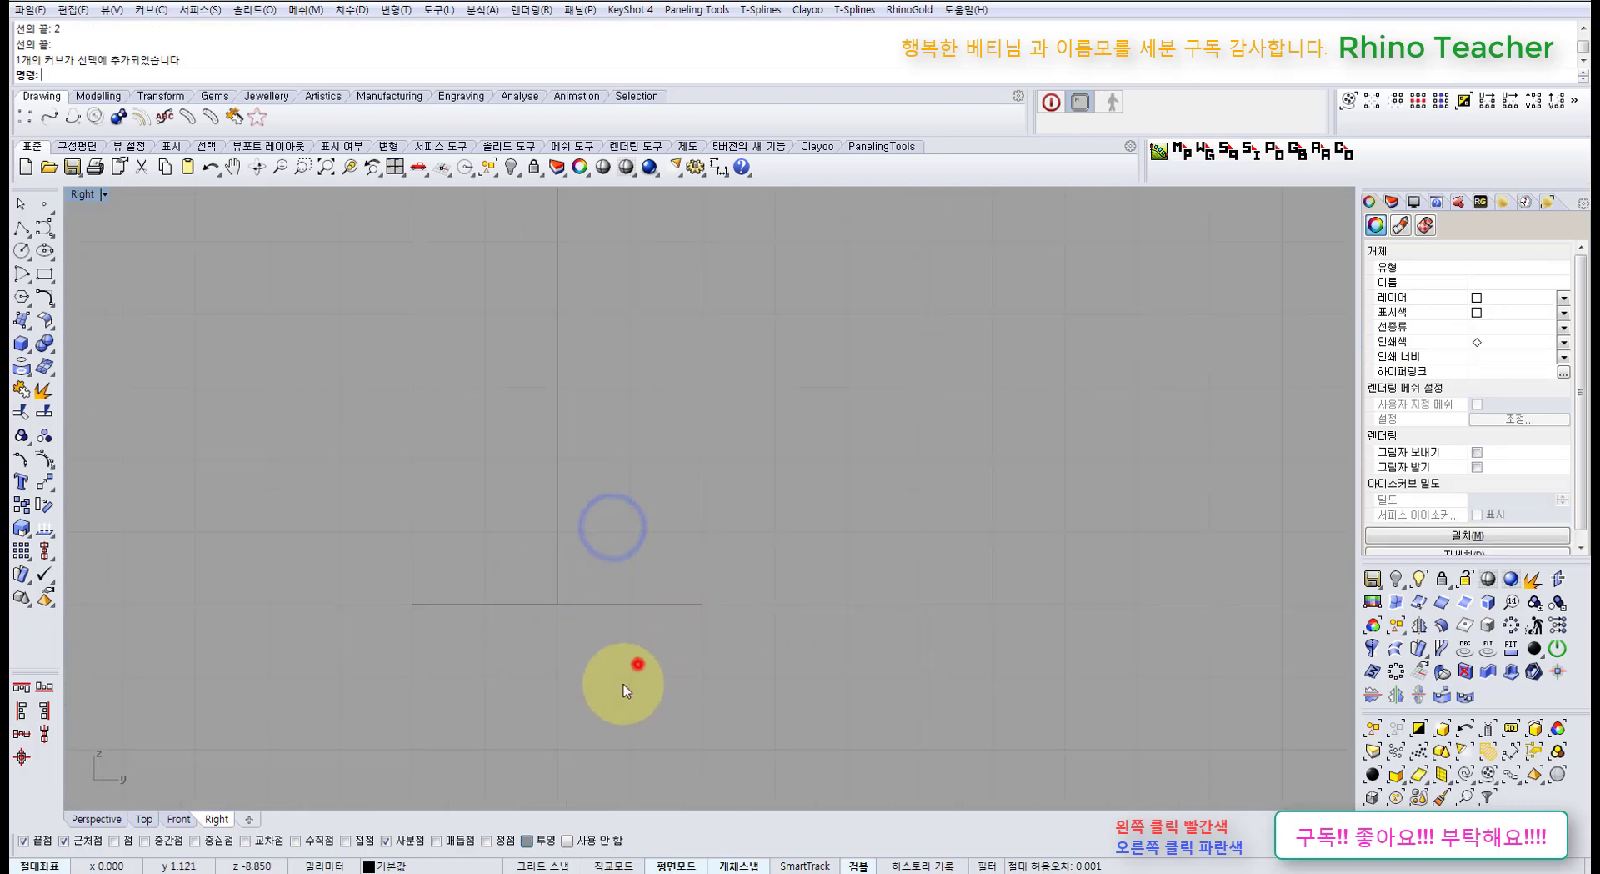
pyautogui.moveTo(566, 700); pyautogui.dragTo(614, 607, button='right')
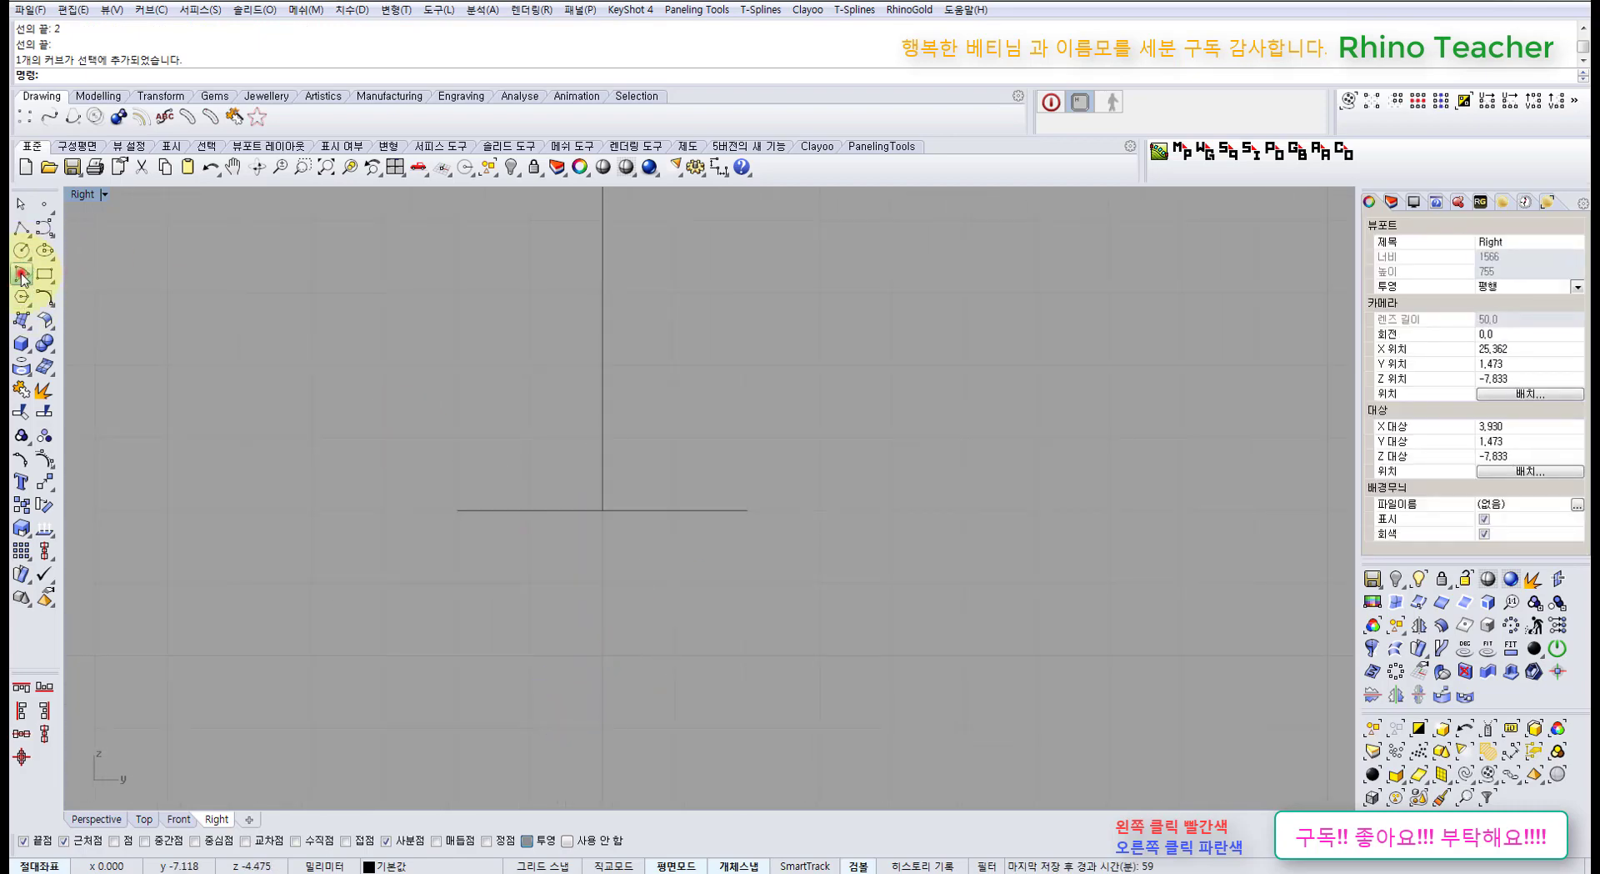
pyautogui.click(21, 276)
pyautogui.click(67, 280)
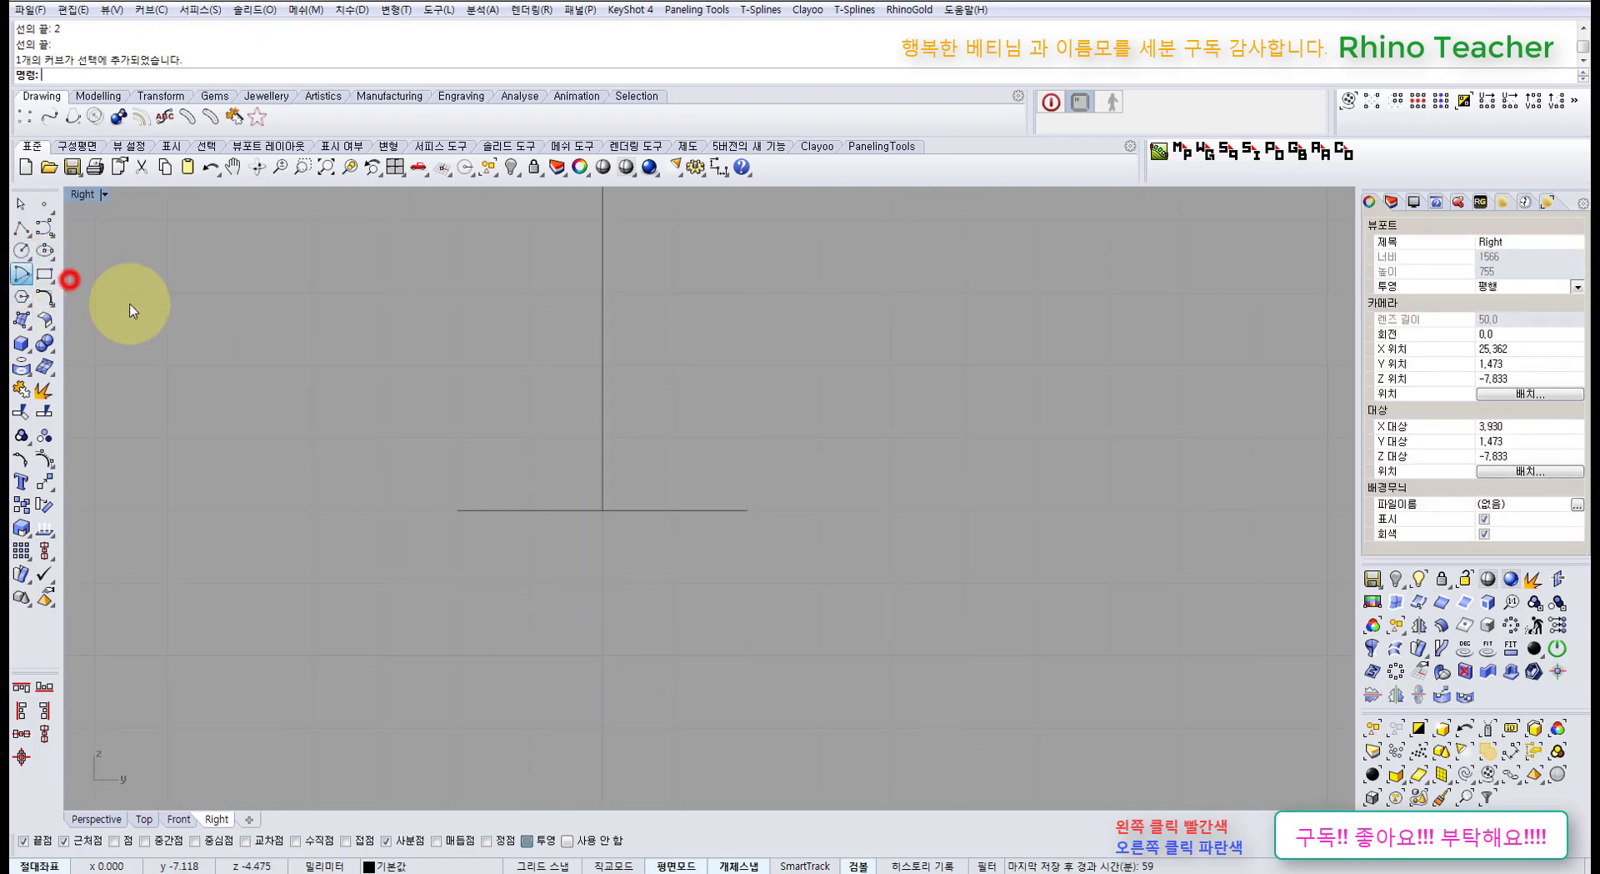
pyautogui.click(458, 510)
pyautogui.click(747, 510)
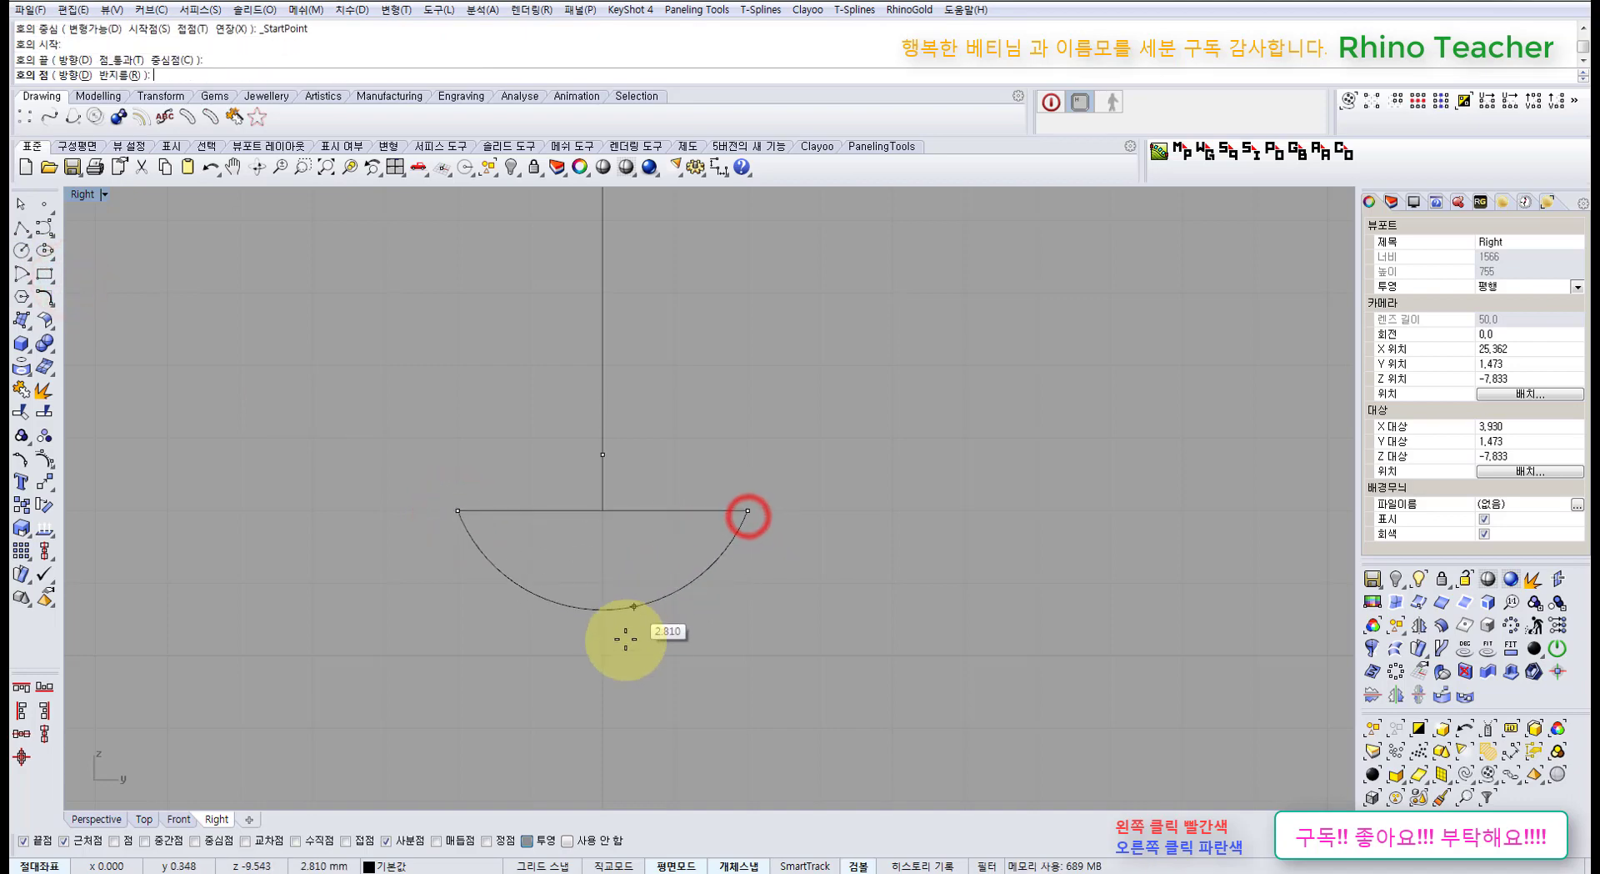
pyautogui.click(624, 645)
# Join the arc and the horizontal line into one closed band profile.
pyautogui.moveTo(767, 642); pyautogui.dragTo(648, 429)
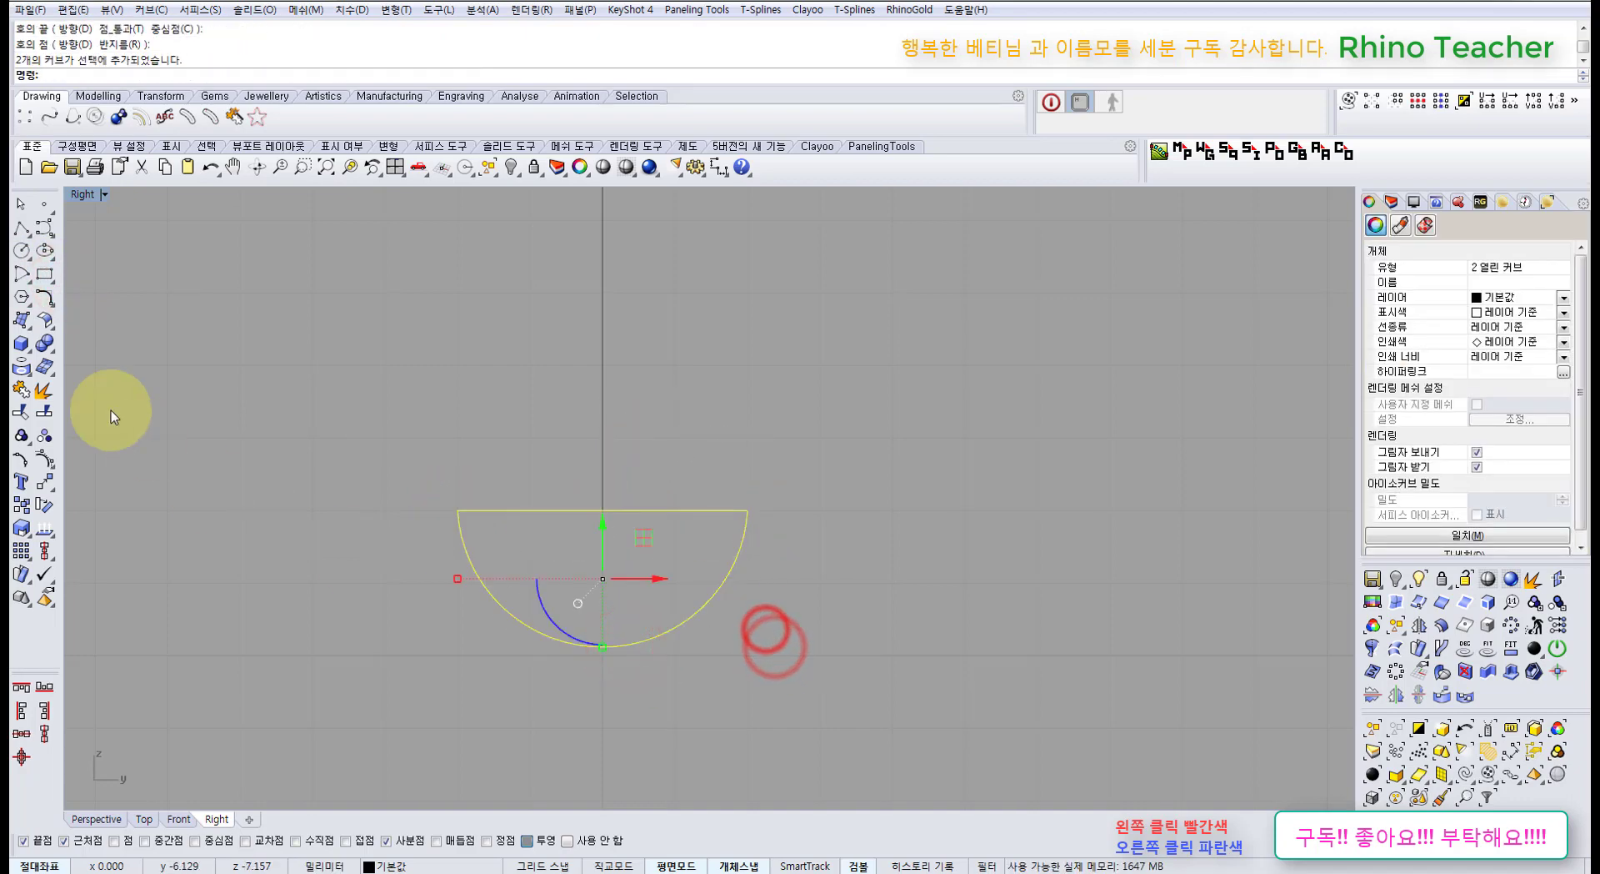
pyautogui.click(21, 389)
pyautogui.click(303, 421)
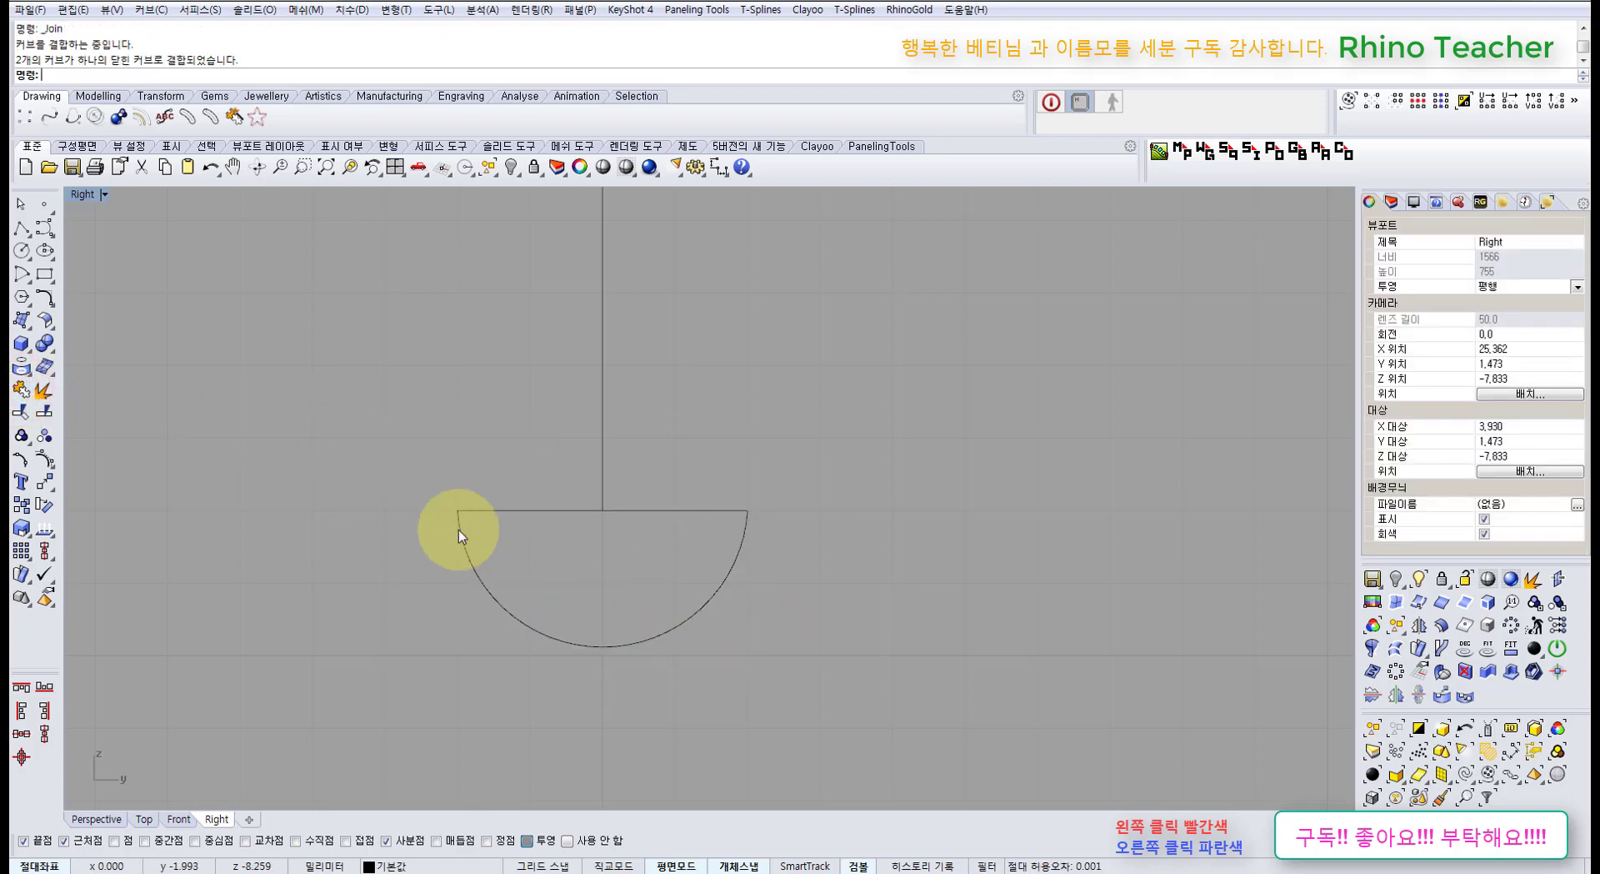
# Set the curve Fillet radius to 0.4 mm.
pyautogui.click(47, 294)
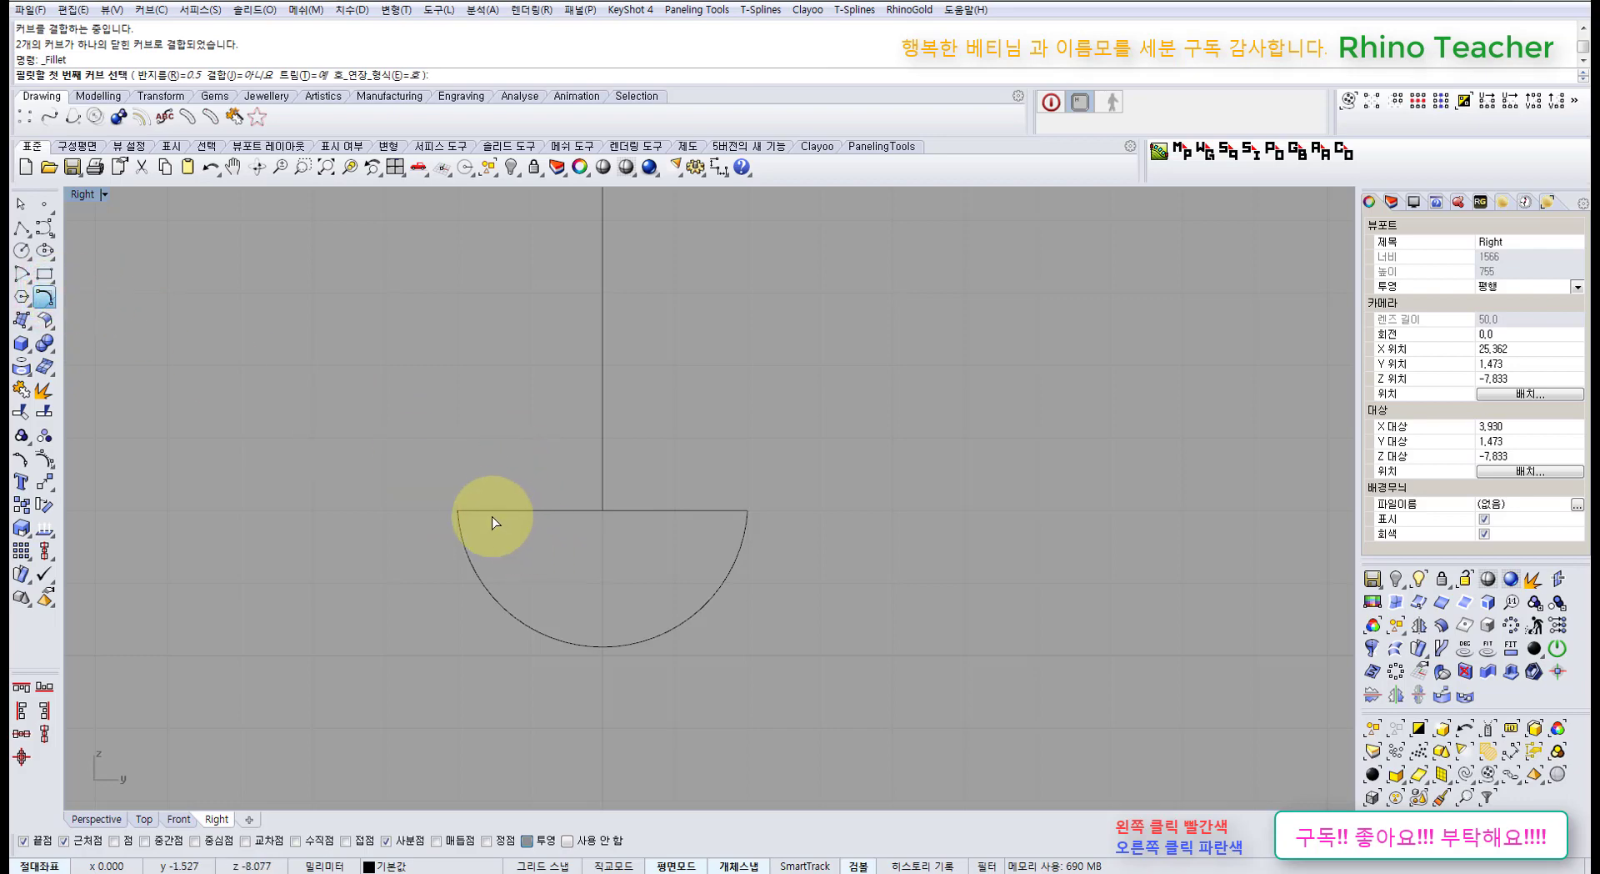
pyautogui.click(168, 75)
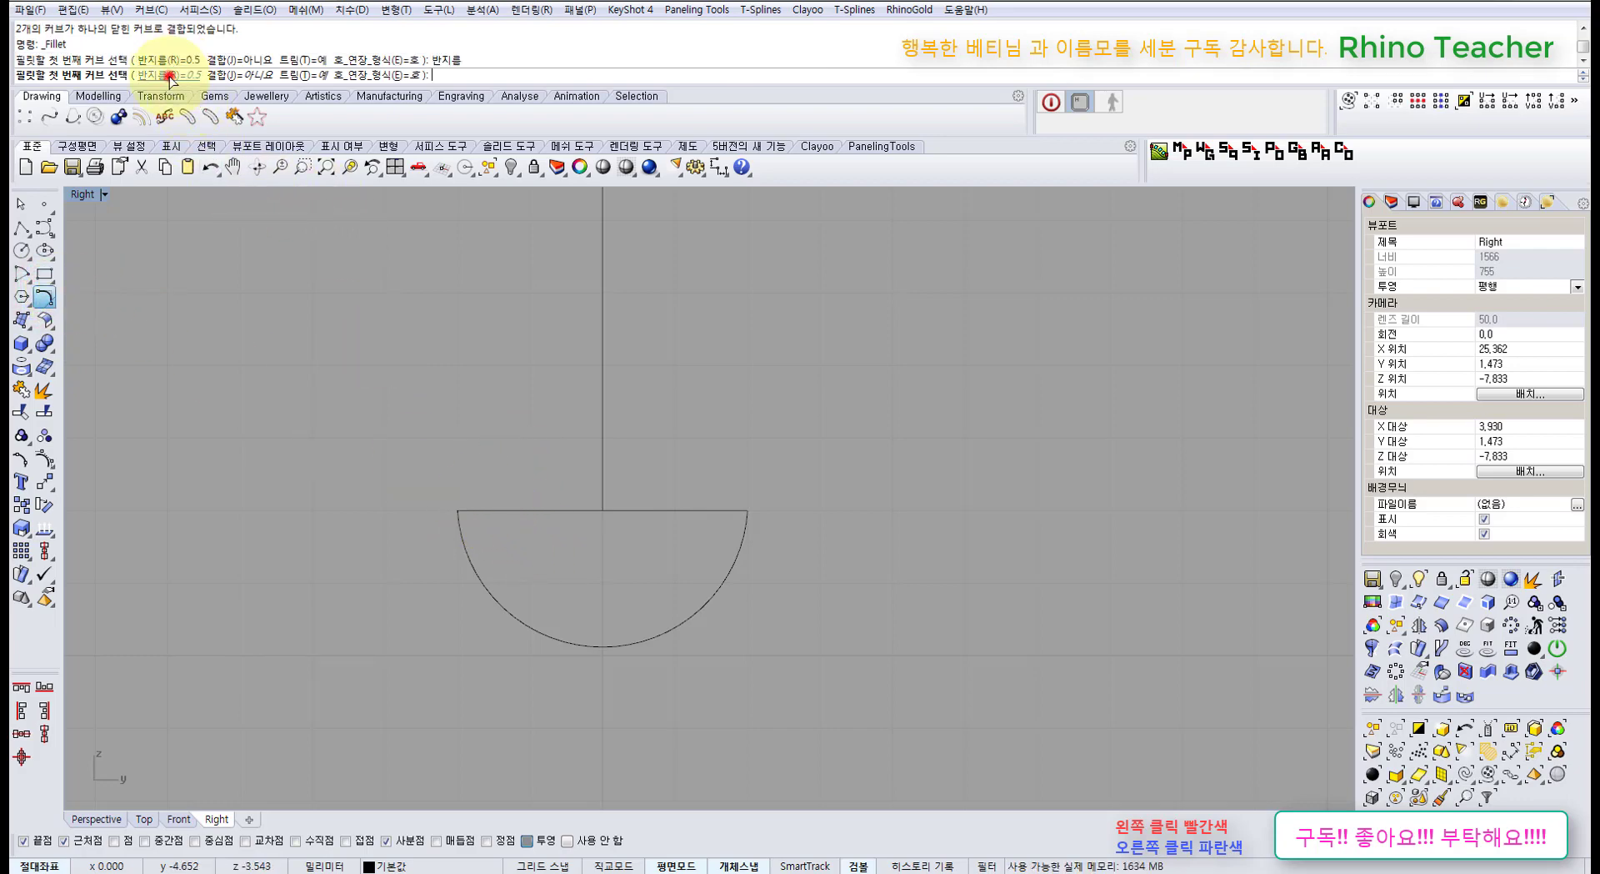
pyautogui.press('Return')
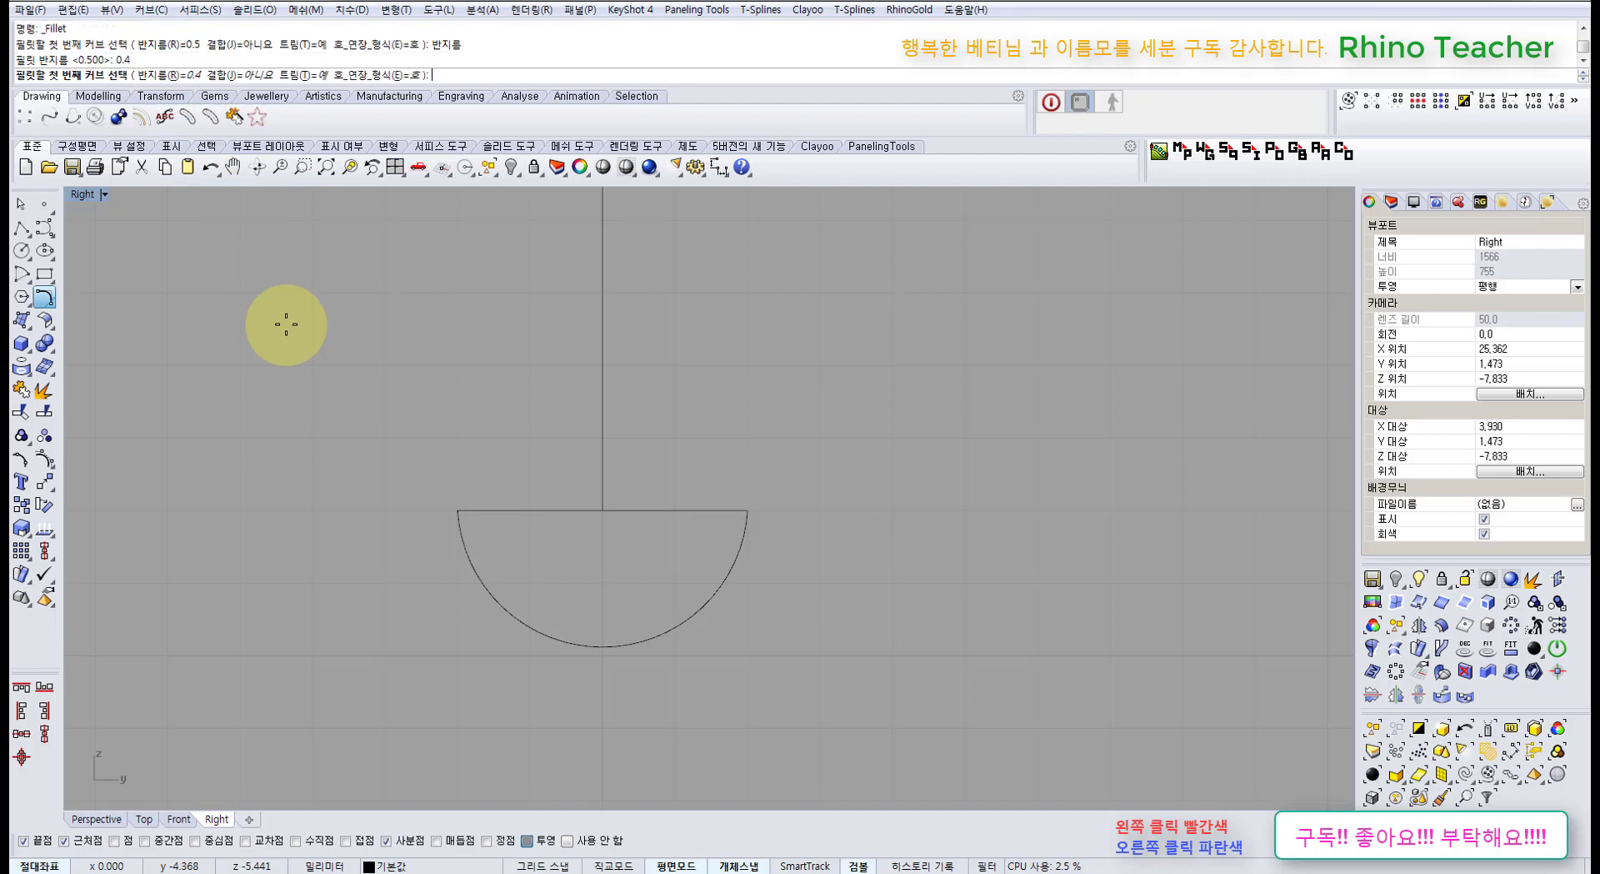
# Fillet both upper corners of the band profile with the 0.4 mm radius.
pyautogui.click(486, 512)
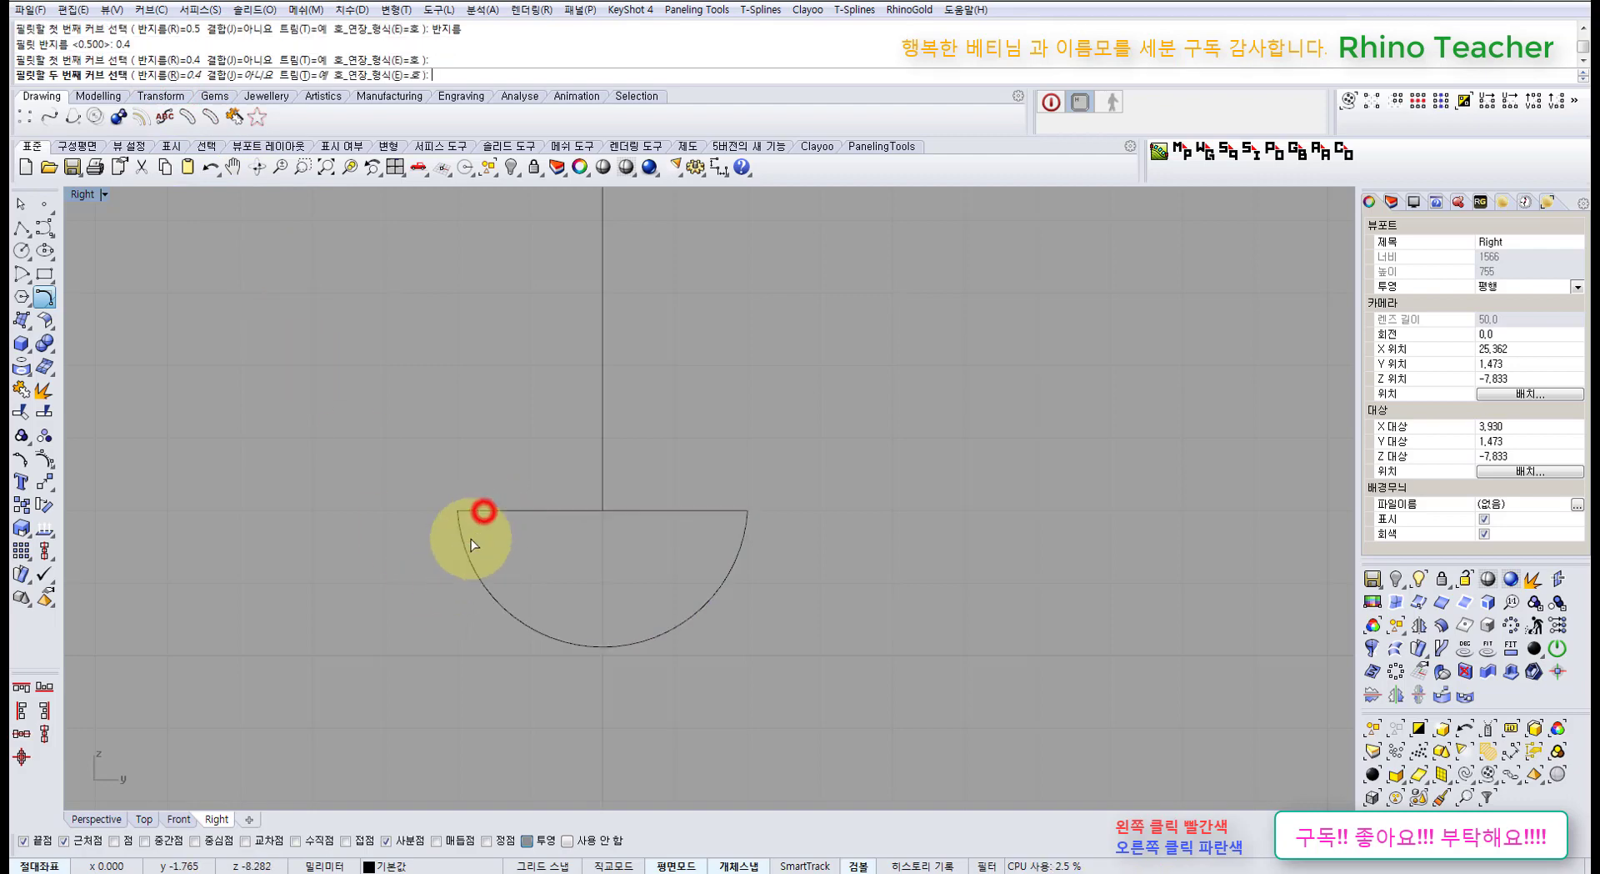
pyautogui.click(464, 545)
pyautogui.rightClick(705, 510)
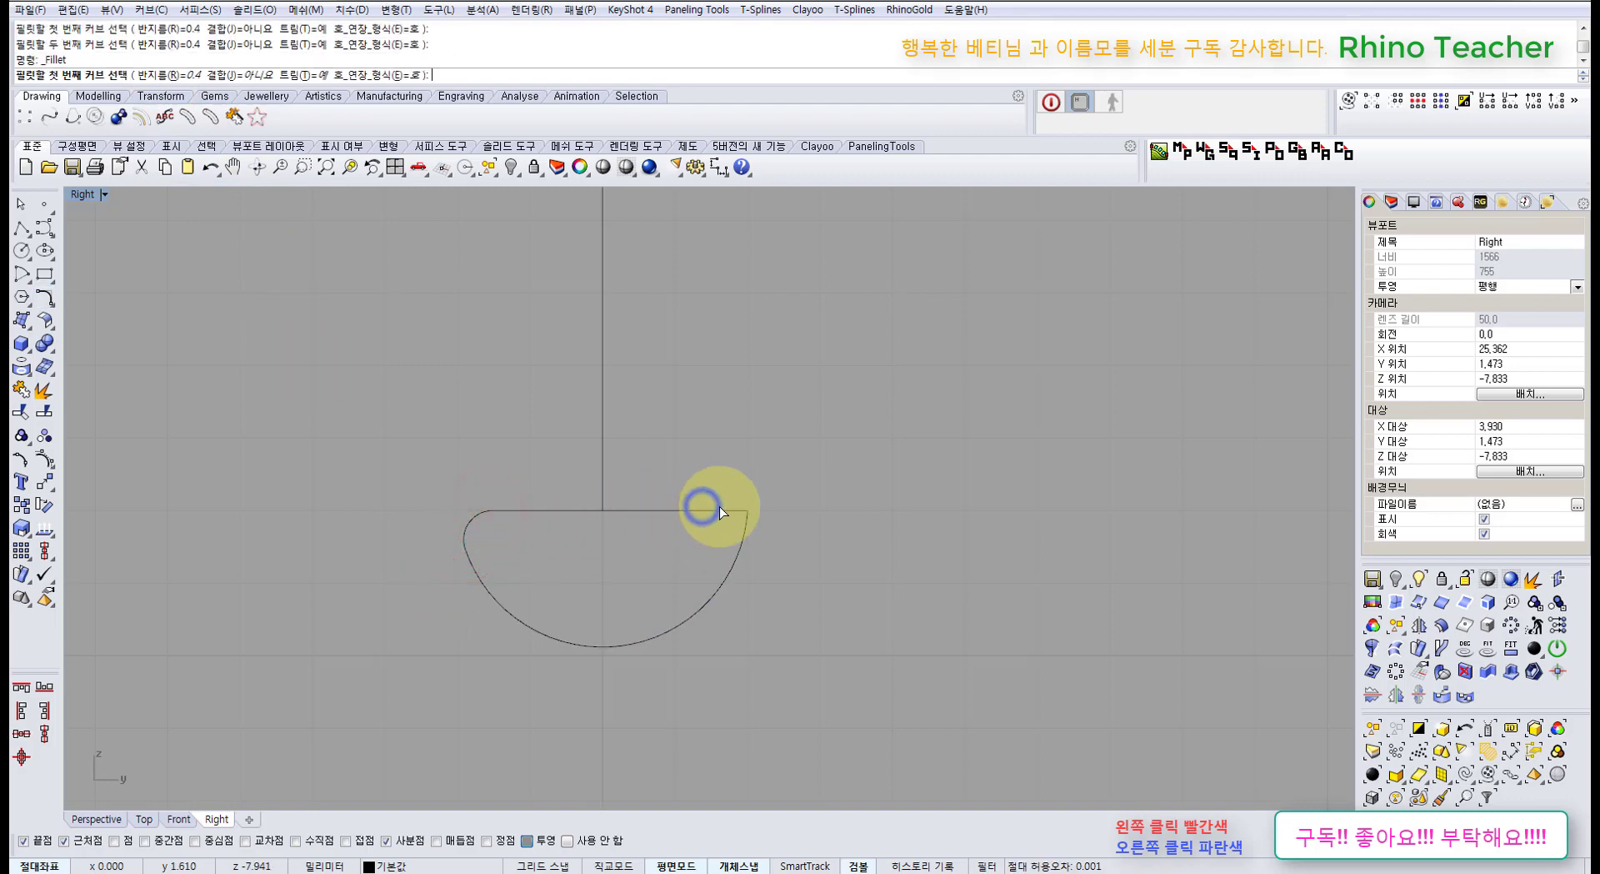
pyautogui.click(721, 510)
pyautogui.click(746, 542)
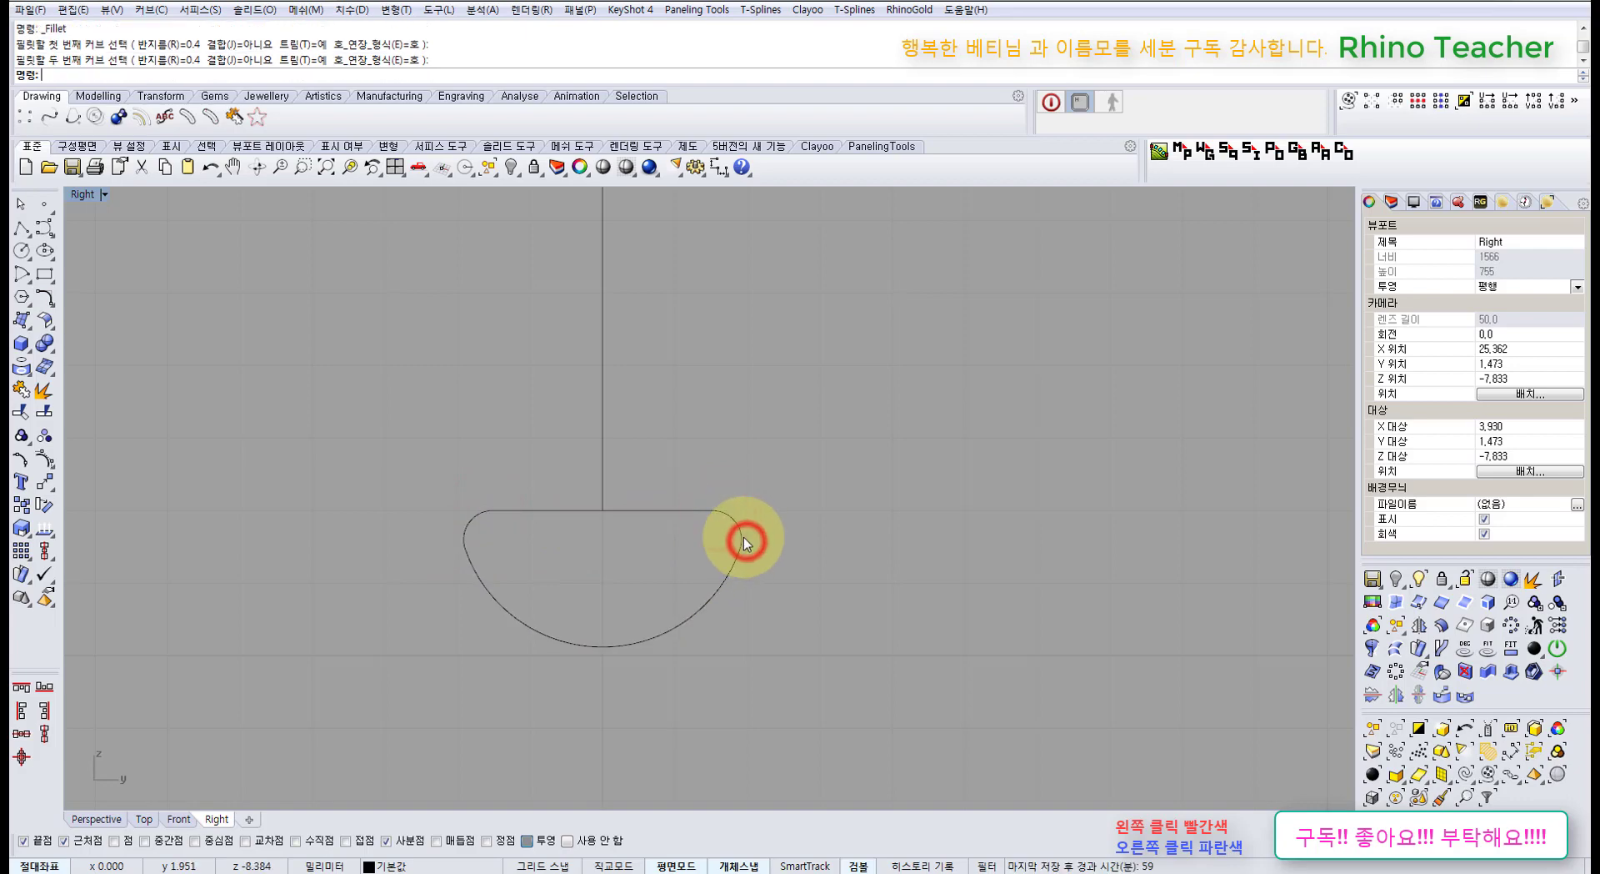
# Undo the last two corner fillets on the band profile.
pyautogui.hotkey('ctrl', 'z')
pyautogui.hotkey('ctrl', 'z')
pyautogui.click(413, 394)
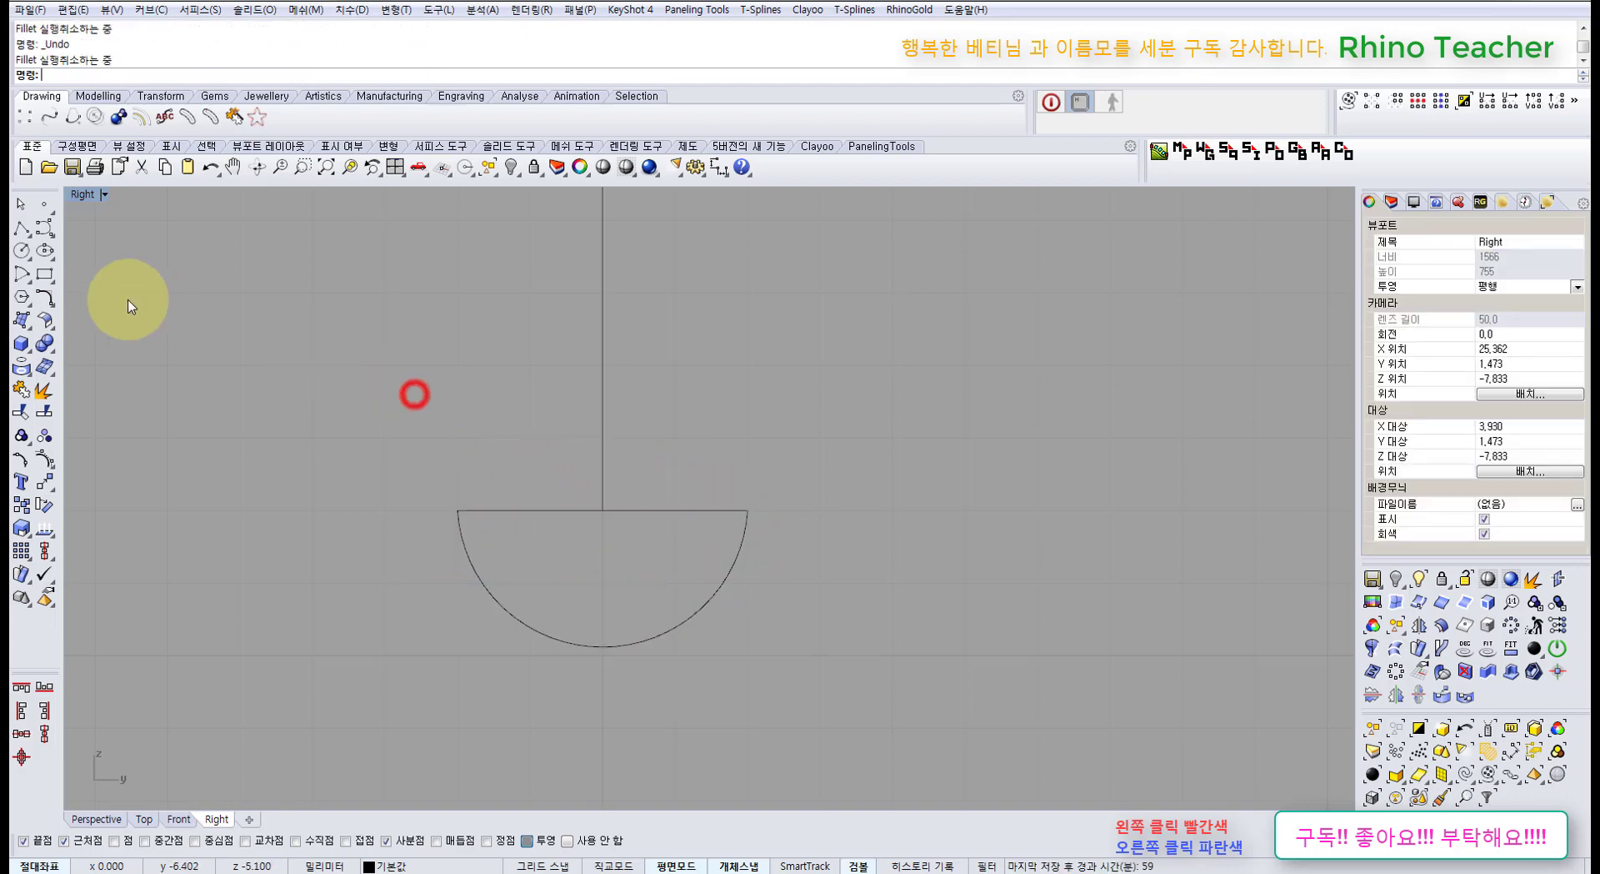
# Round the two top corners of the half-round band profile with 0.4 mm fillets.
pyautogui.click(46, 297)
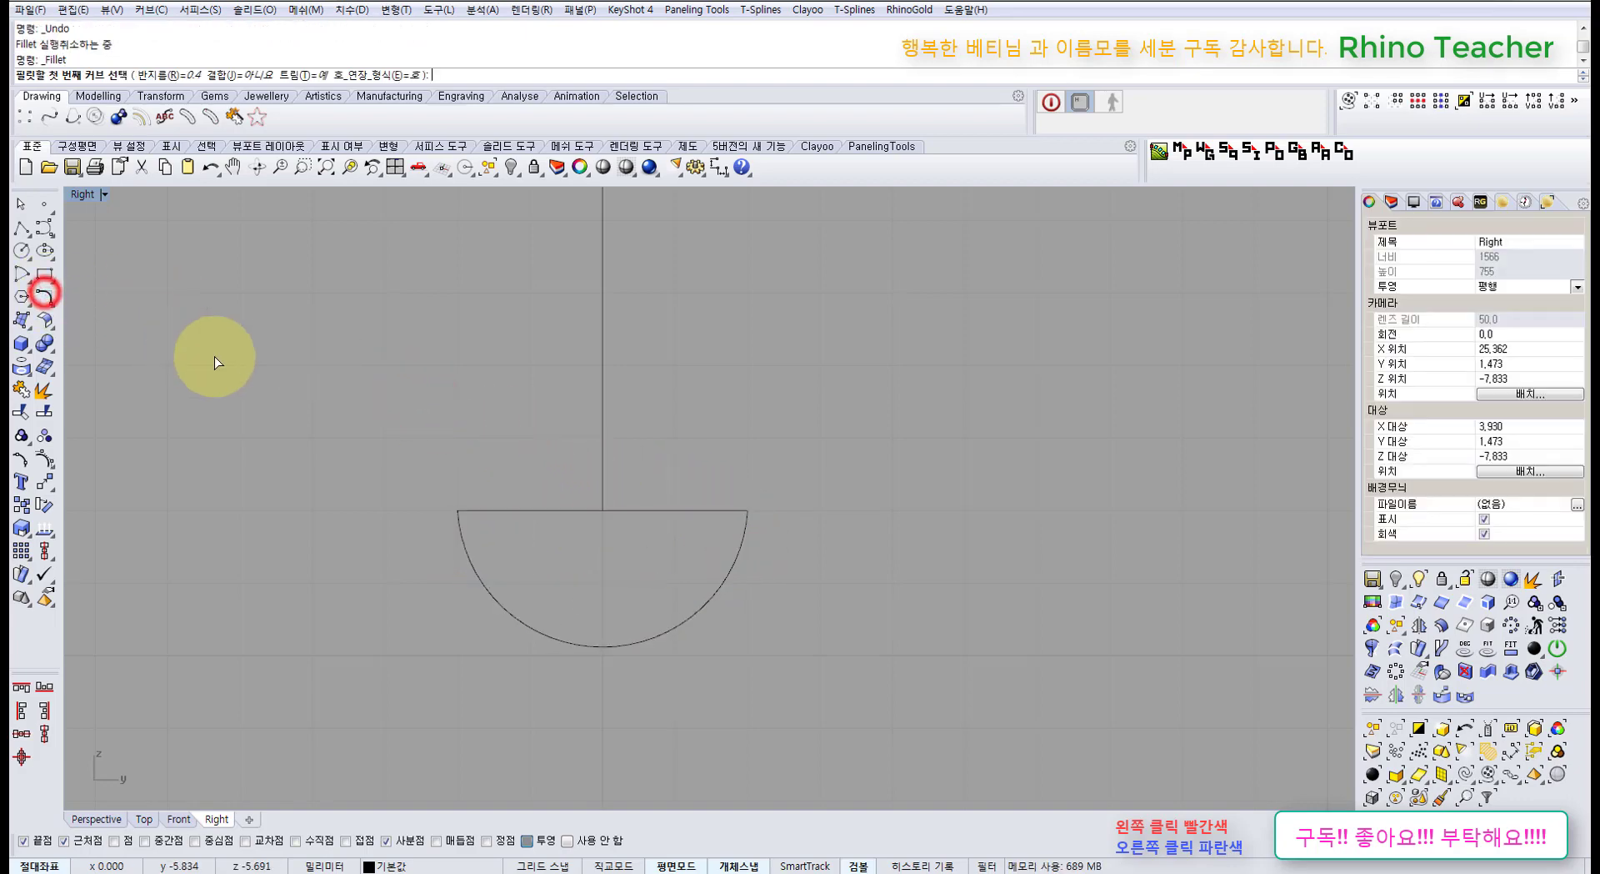
pyautogui.click(478, 512)
pyautogui.click(461, 539)
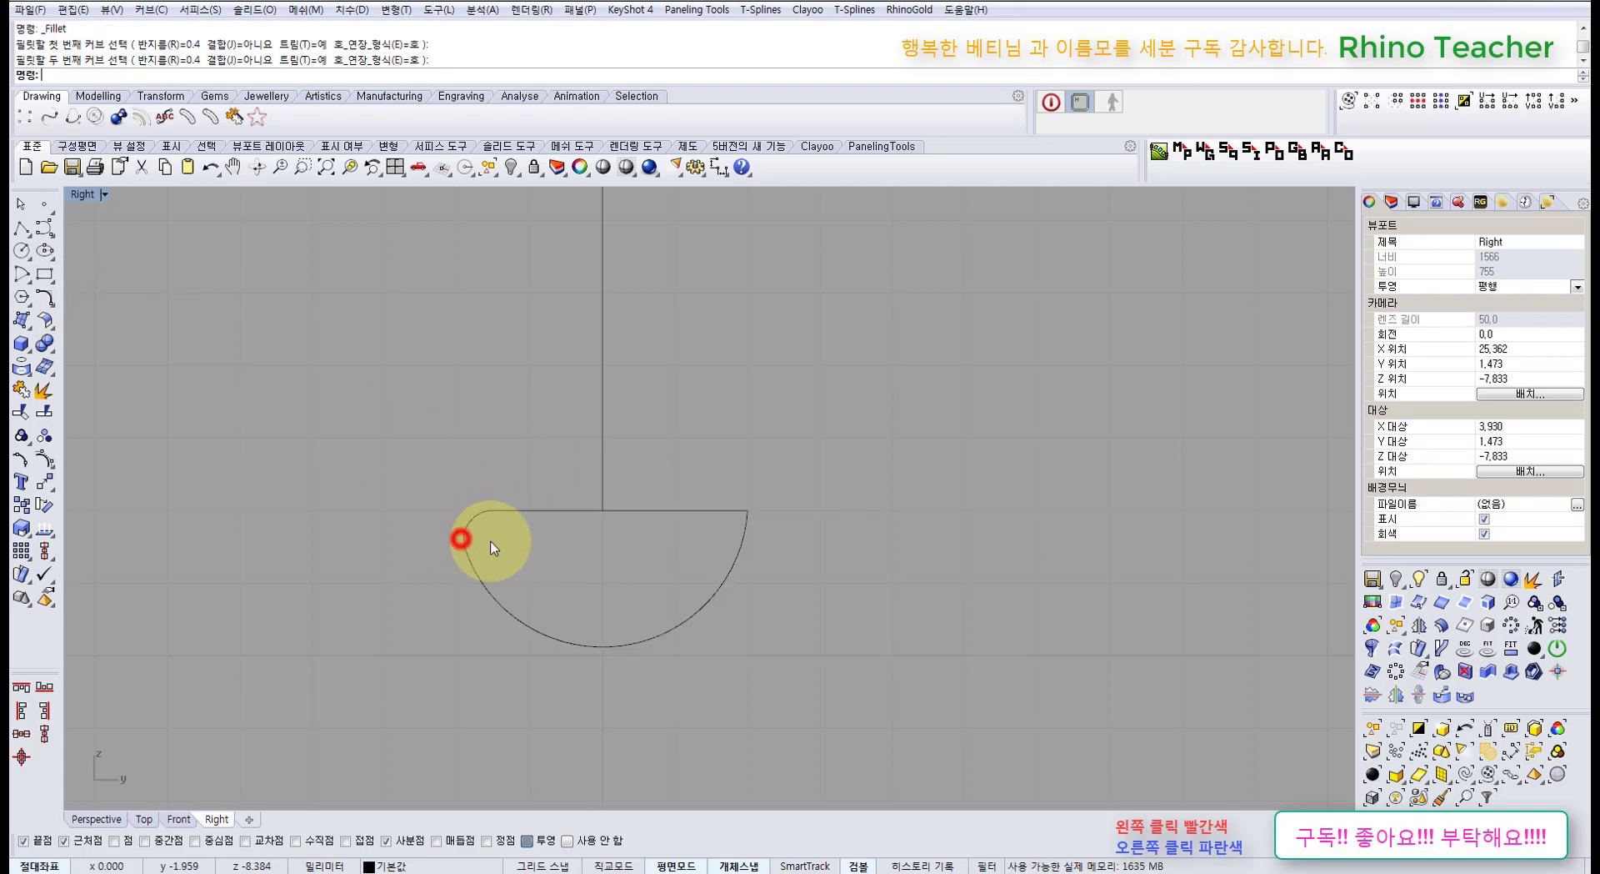
pyautogui.rightClick(706, 511)
pyautogui.click(725, 515)
pyautogui.click(743, 542)
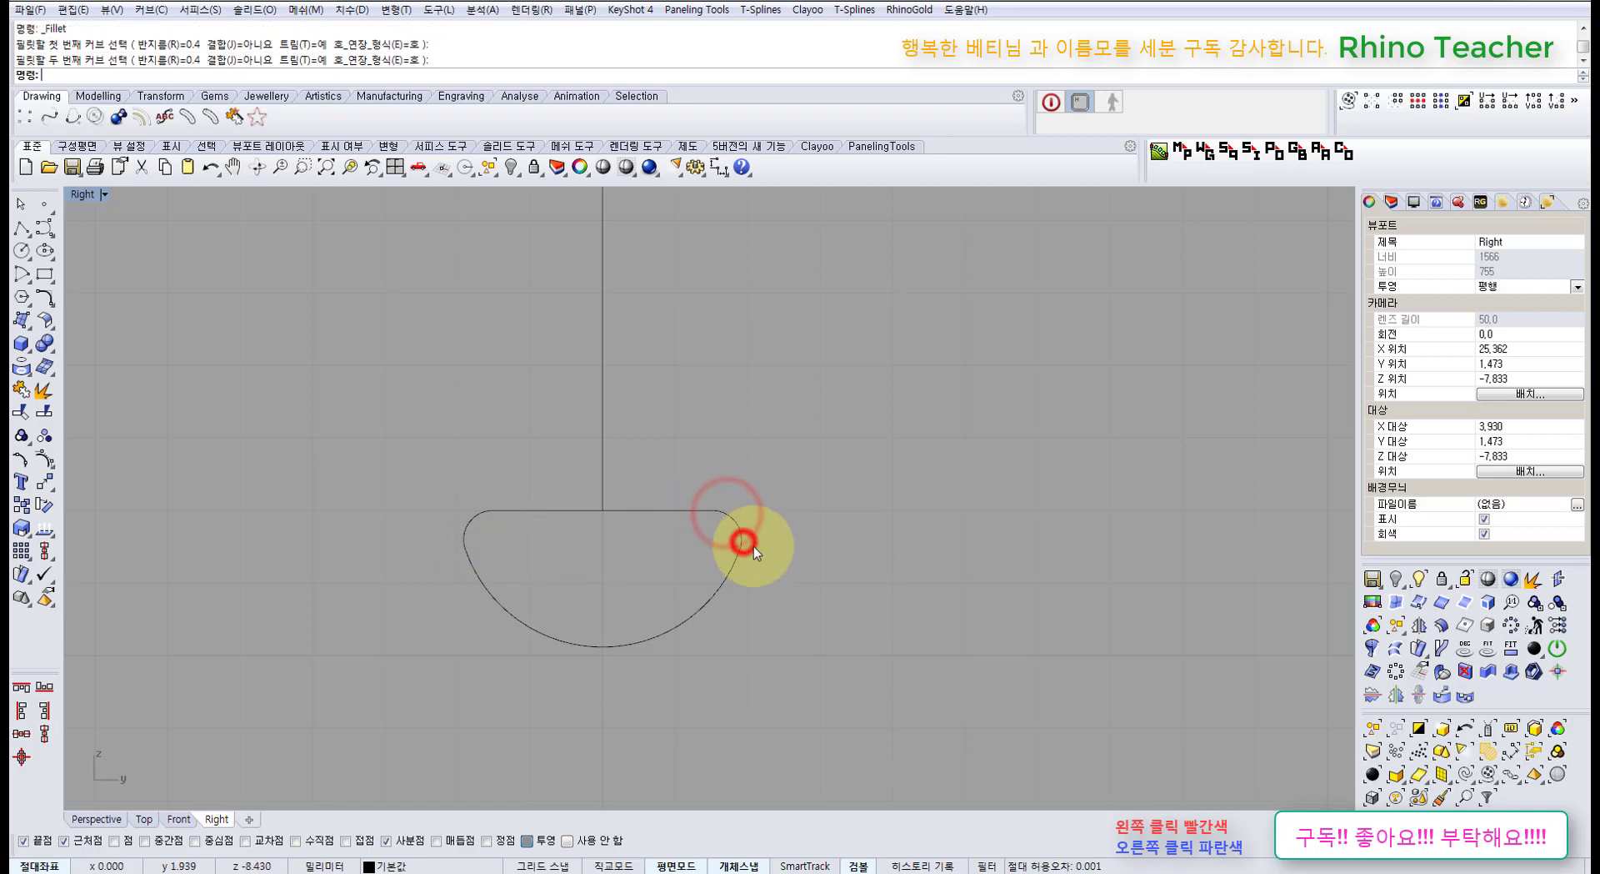
# Revolve the rounded band profile a full 360 degrees about the horizontal axis through the origin.
pyautogui.click(798, 522)
pyautogui.click(776, 471)
pyautogui.scroll(-3, 753, 527)
pyautogui.moveTo(753, 518); pyautogui.dragTo(694, 609, button='right')
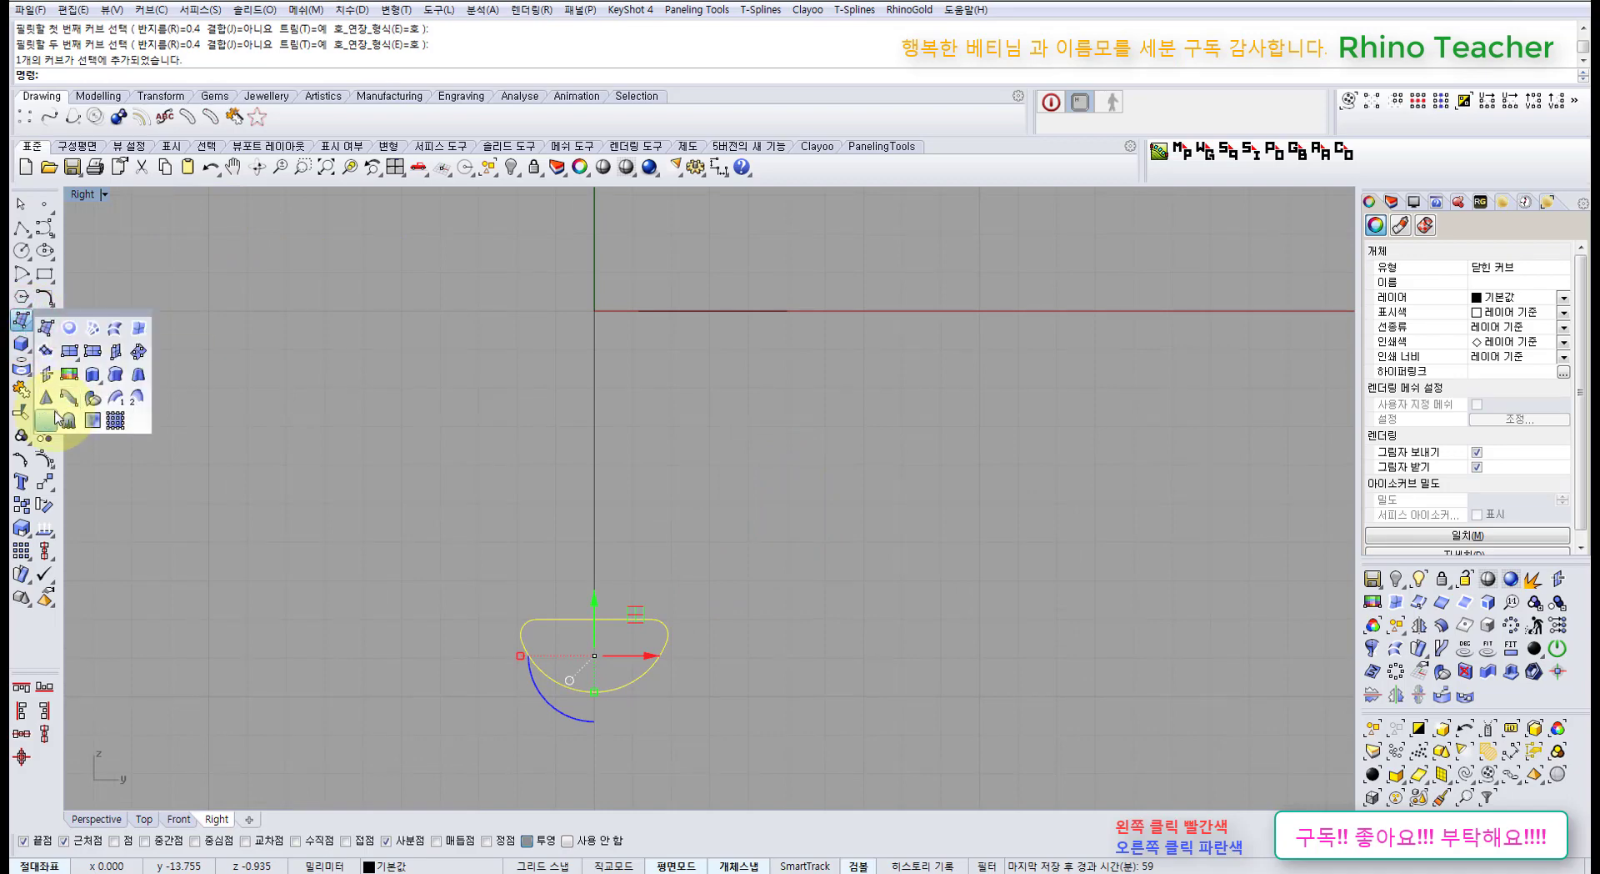
pyautogui.click(48, 411)
pyautogui.moveTo(388, 331); pyautogui.dragTo(337, 438, button='right')
pyautogui.write('0')
pyautogui.press('Return')
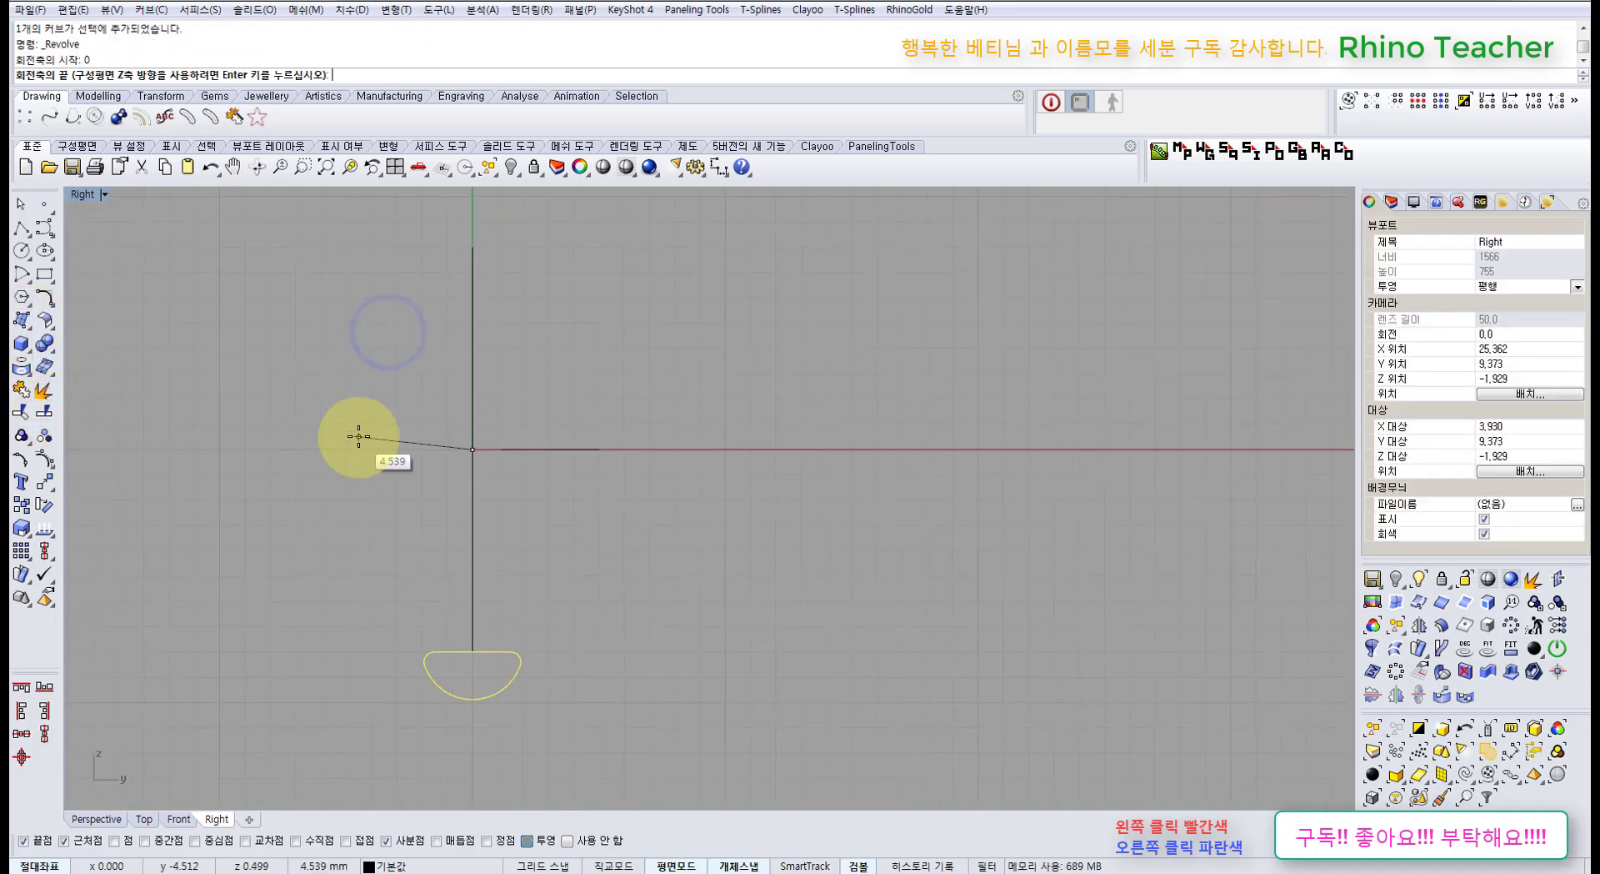
pyautogui.click(736, 476)
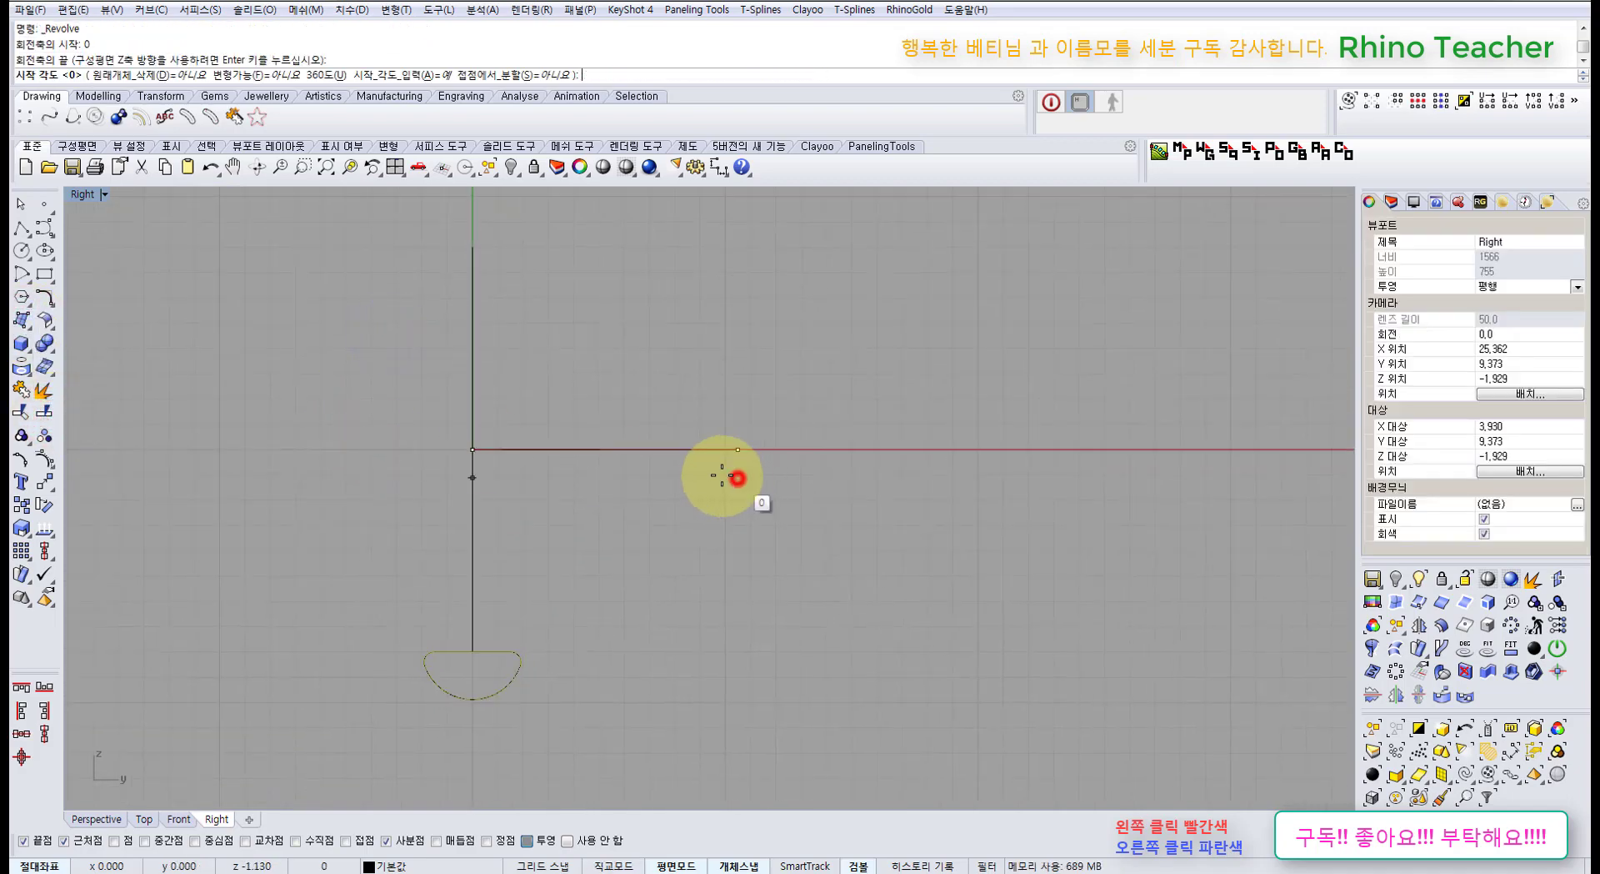
pyautogui.click(315, 74)
pyautogui.click(638, 291)
pyautogui.moveTo(636, 321); pyautogui.dragTo(581, 421, button='right')
# In the Top view, draw a circle centred on the origin, with its edge just inside the petal's outer tip.
pyautogui.hotkey('ctrl', 'F1')
pyautogui.moveTo(663, 469); pyautogui.dragTo(625, 413, button='right')
pyautogui.moveTo(727, 415); pyautogui.dragTo(588, 367)
pyautogui.click(490, 340)
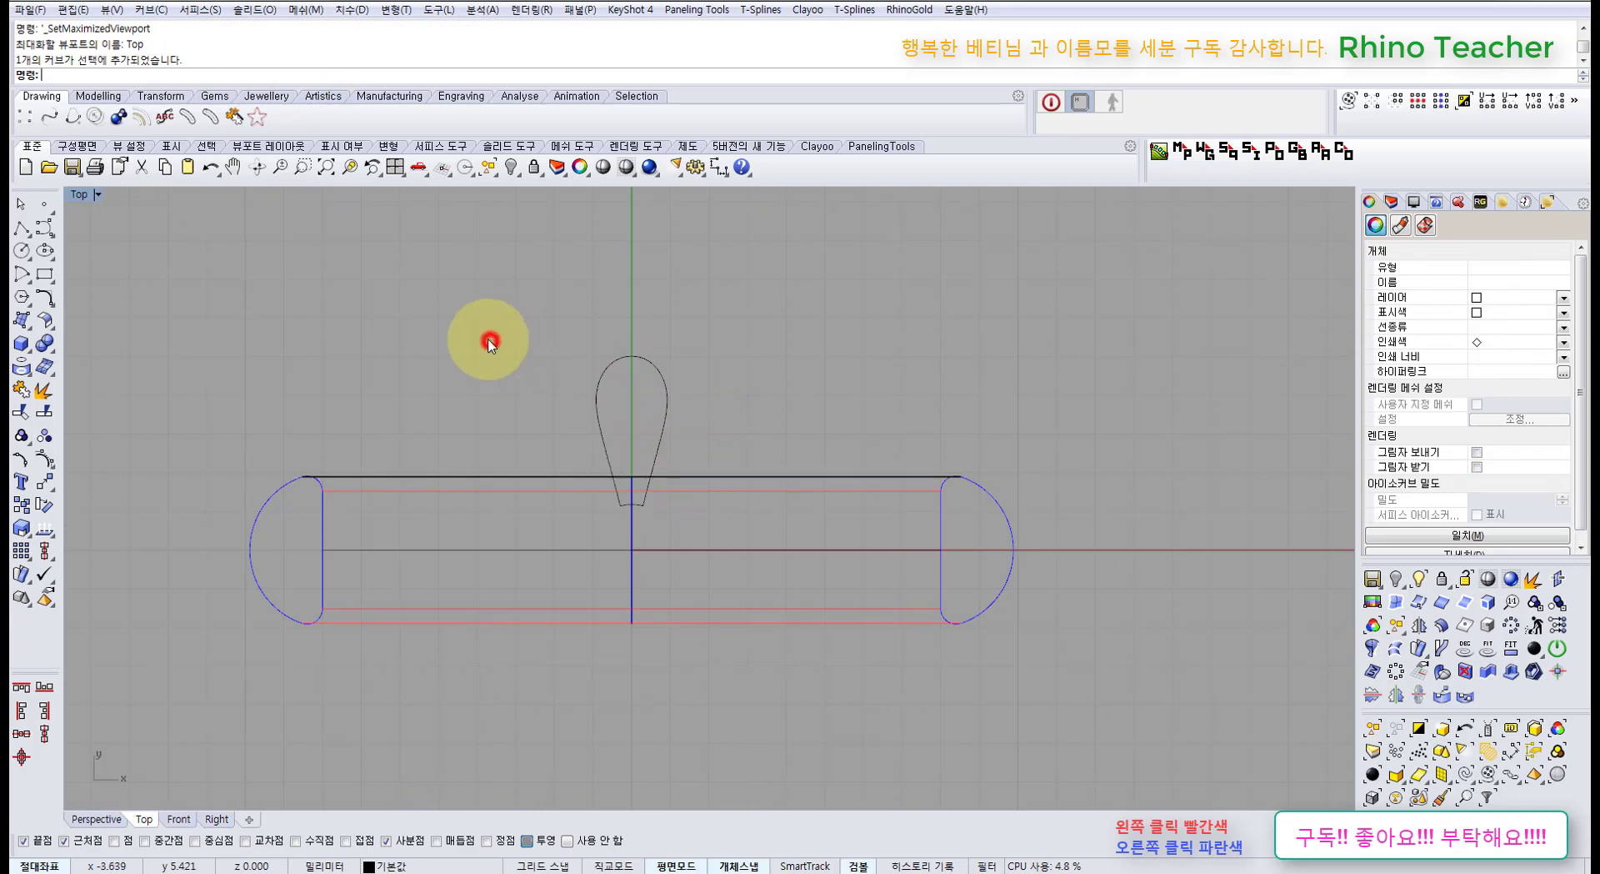
pyautogui.click(22, 253)
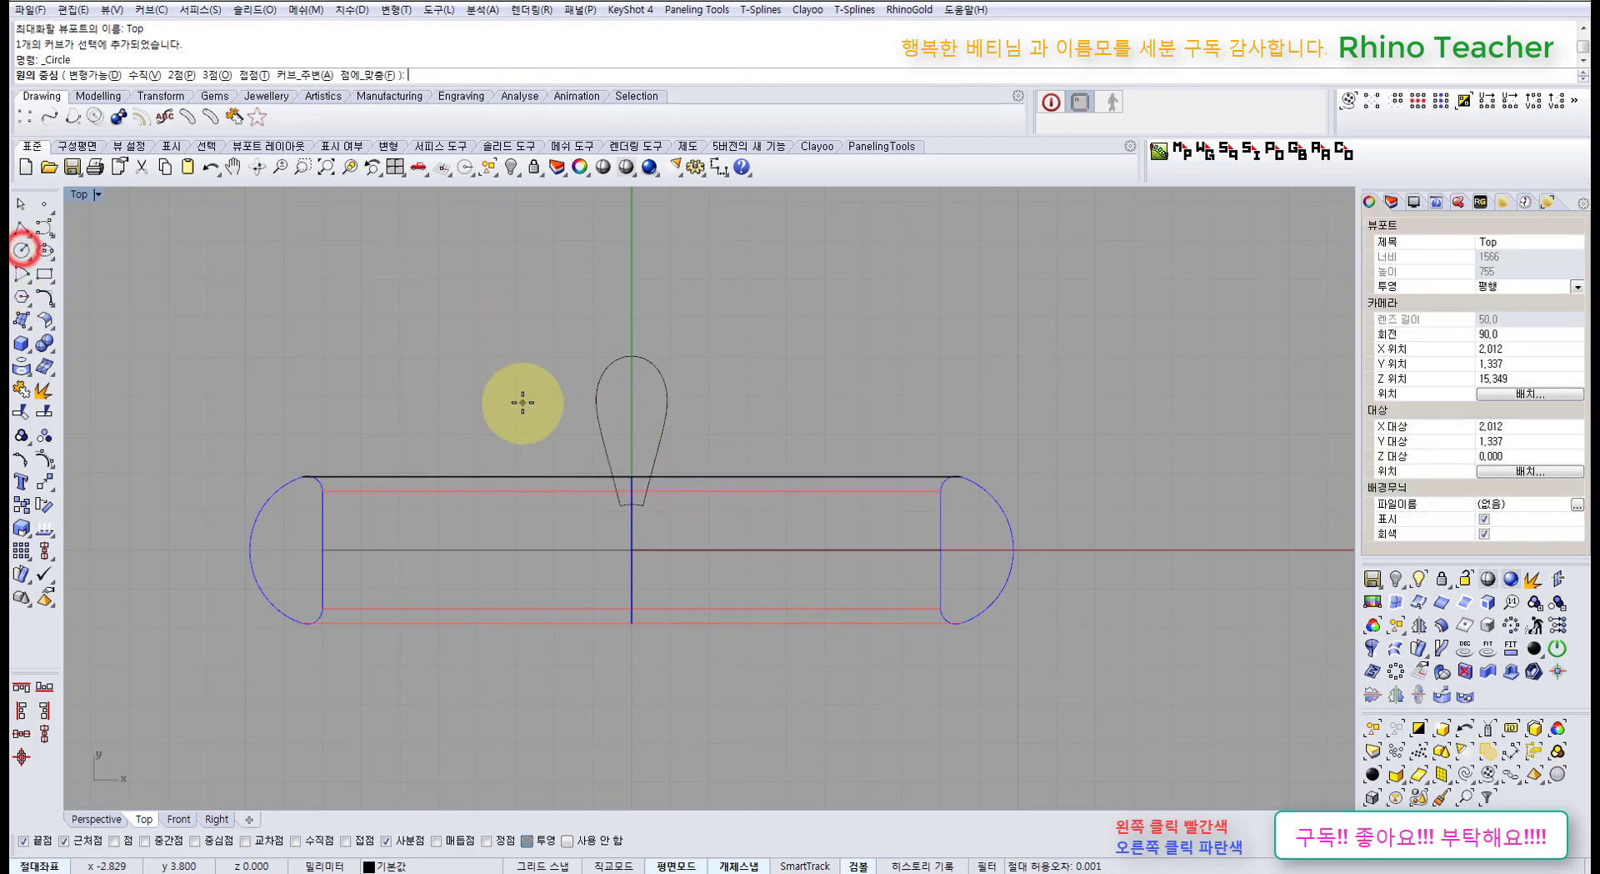
pyautogui.write('0')
pyautogui.press('Return')
pyautogui.scroll(1, 732, 502)
pyautogui.scroll(-5, 759, 586)
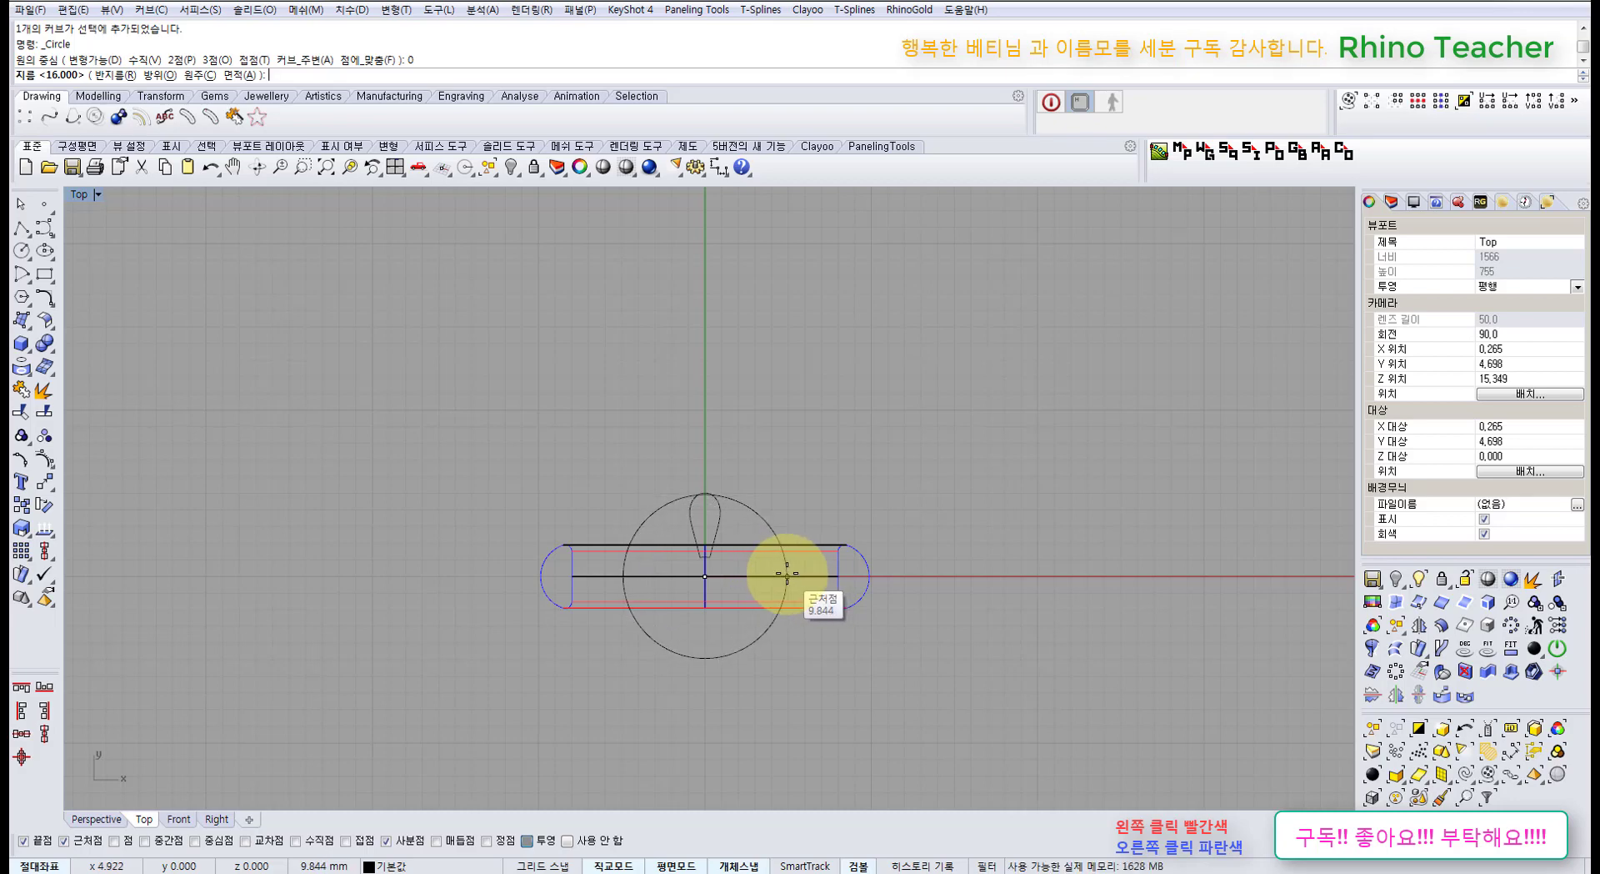
pyautogui.click(783, 574)
# Scale the petal outline down in 2D about the origin until its tip fits just inside the circle.
pyautogui.scroll(4, 703, 528)
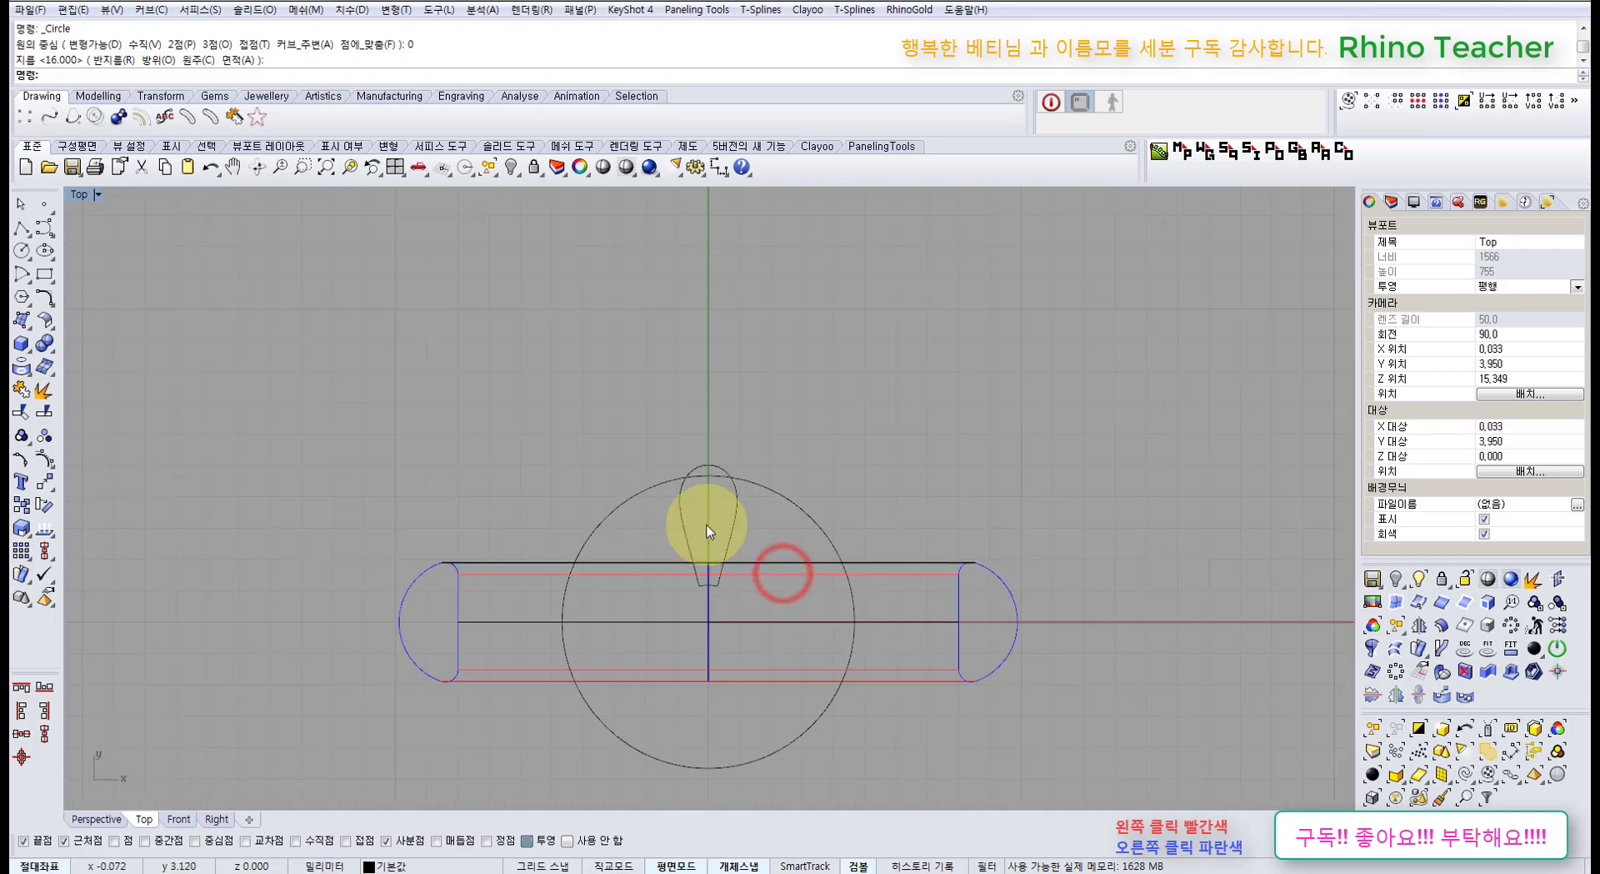
pyautogui.click(792, 546)
pyautogui.moveTo(752, 602); pyautogui.dragTo(741, 487, button='right')
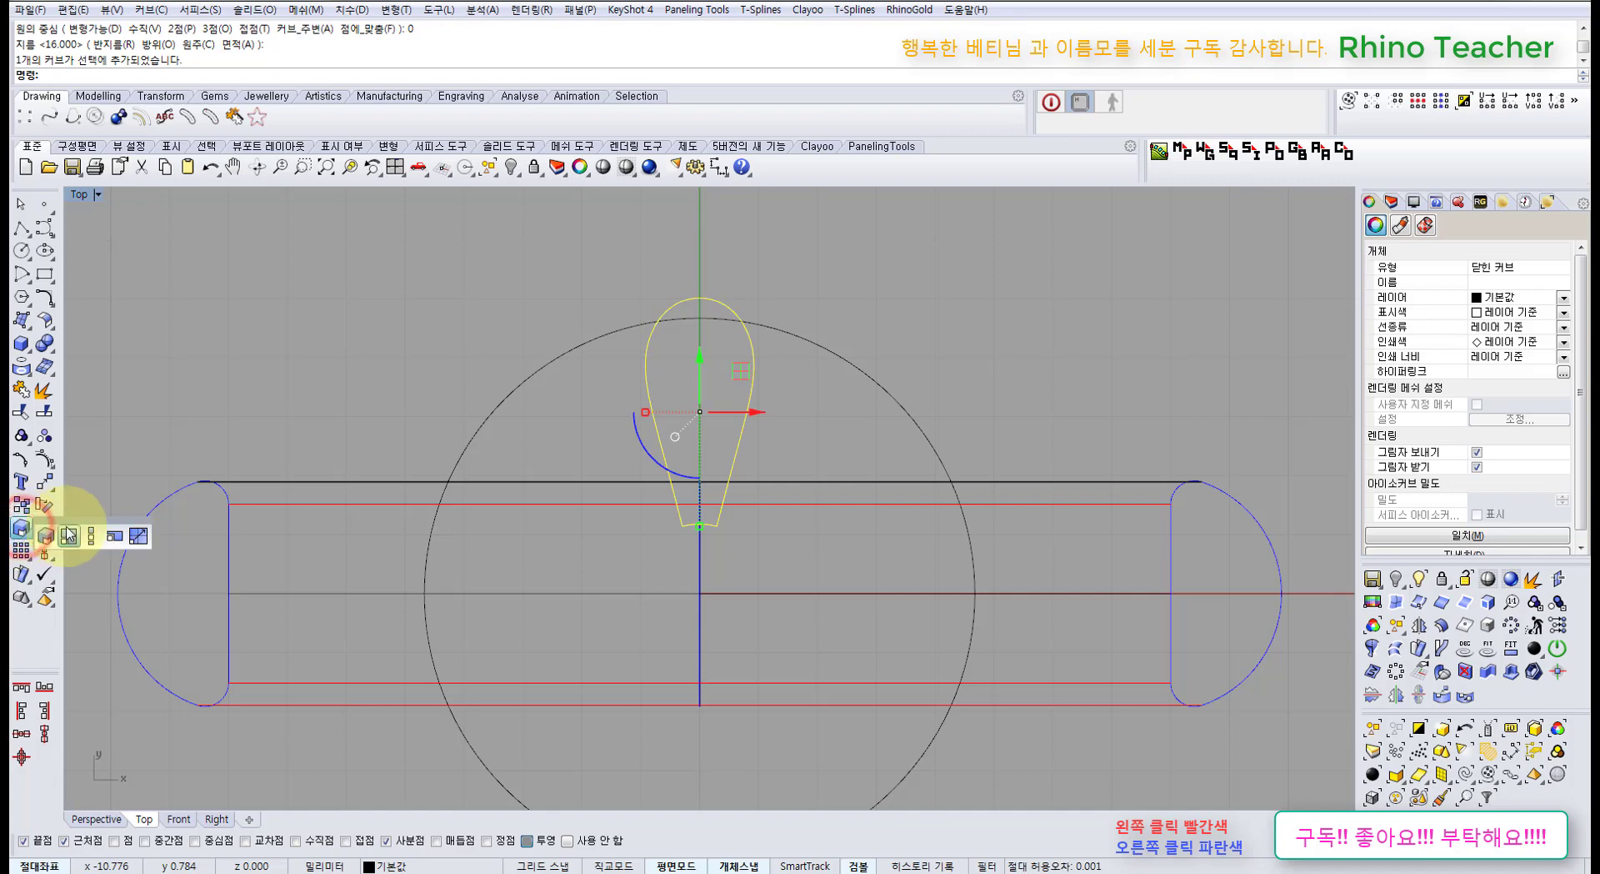
pyautogui.rightClick(21, 528)
pyautogui.write('0')
pyautogui.press('Return')
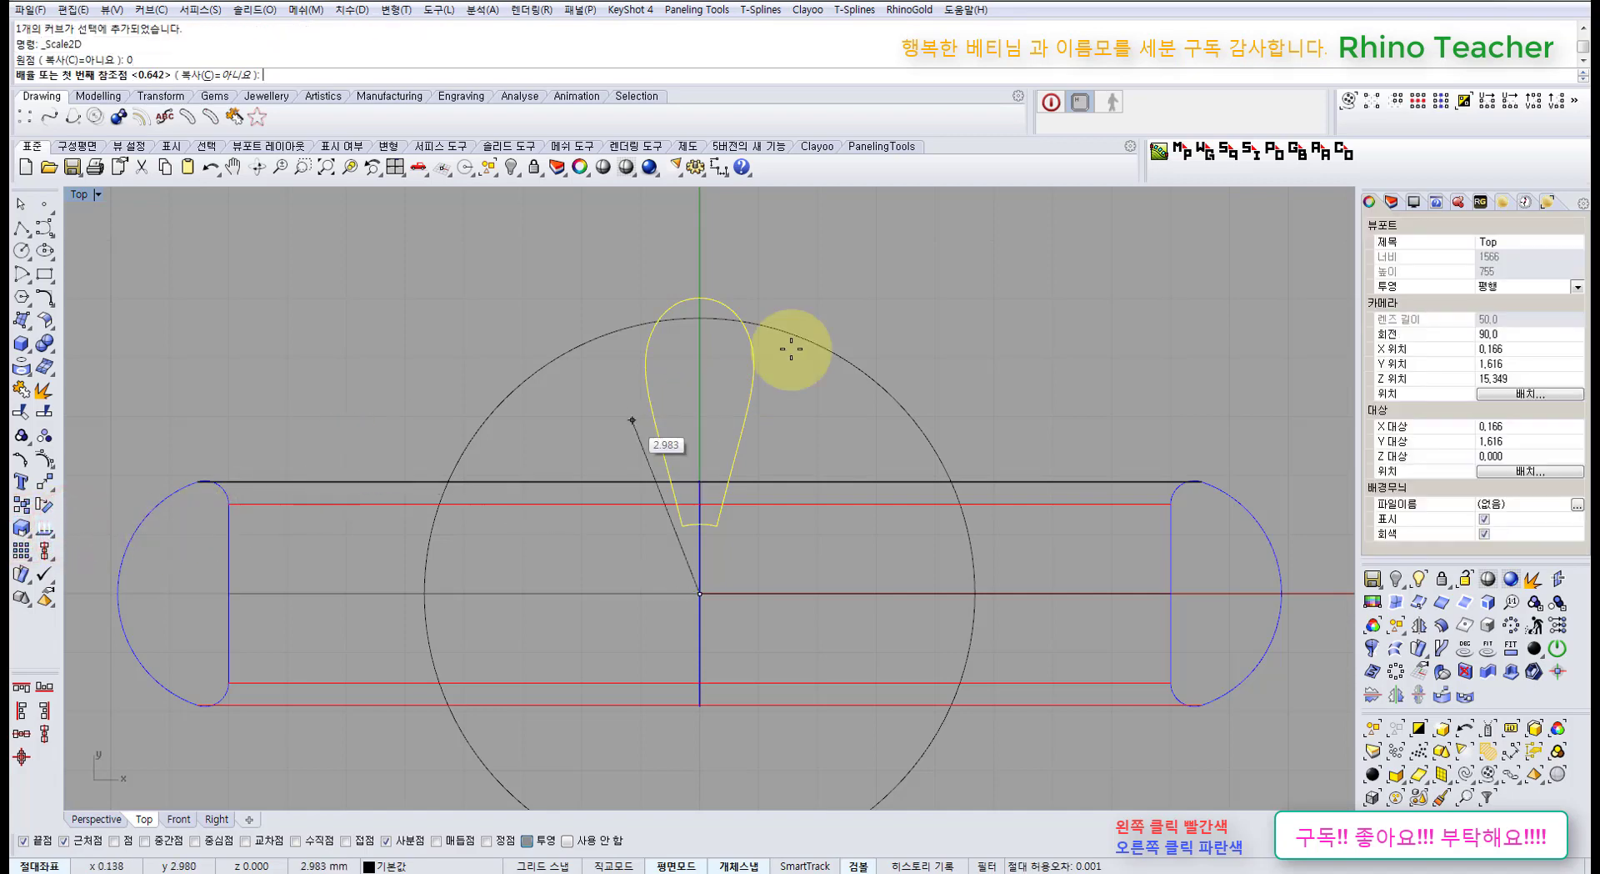
pyautogui.click(880, 254)
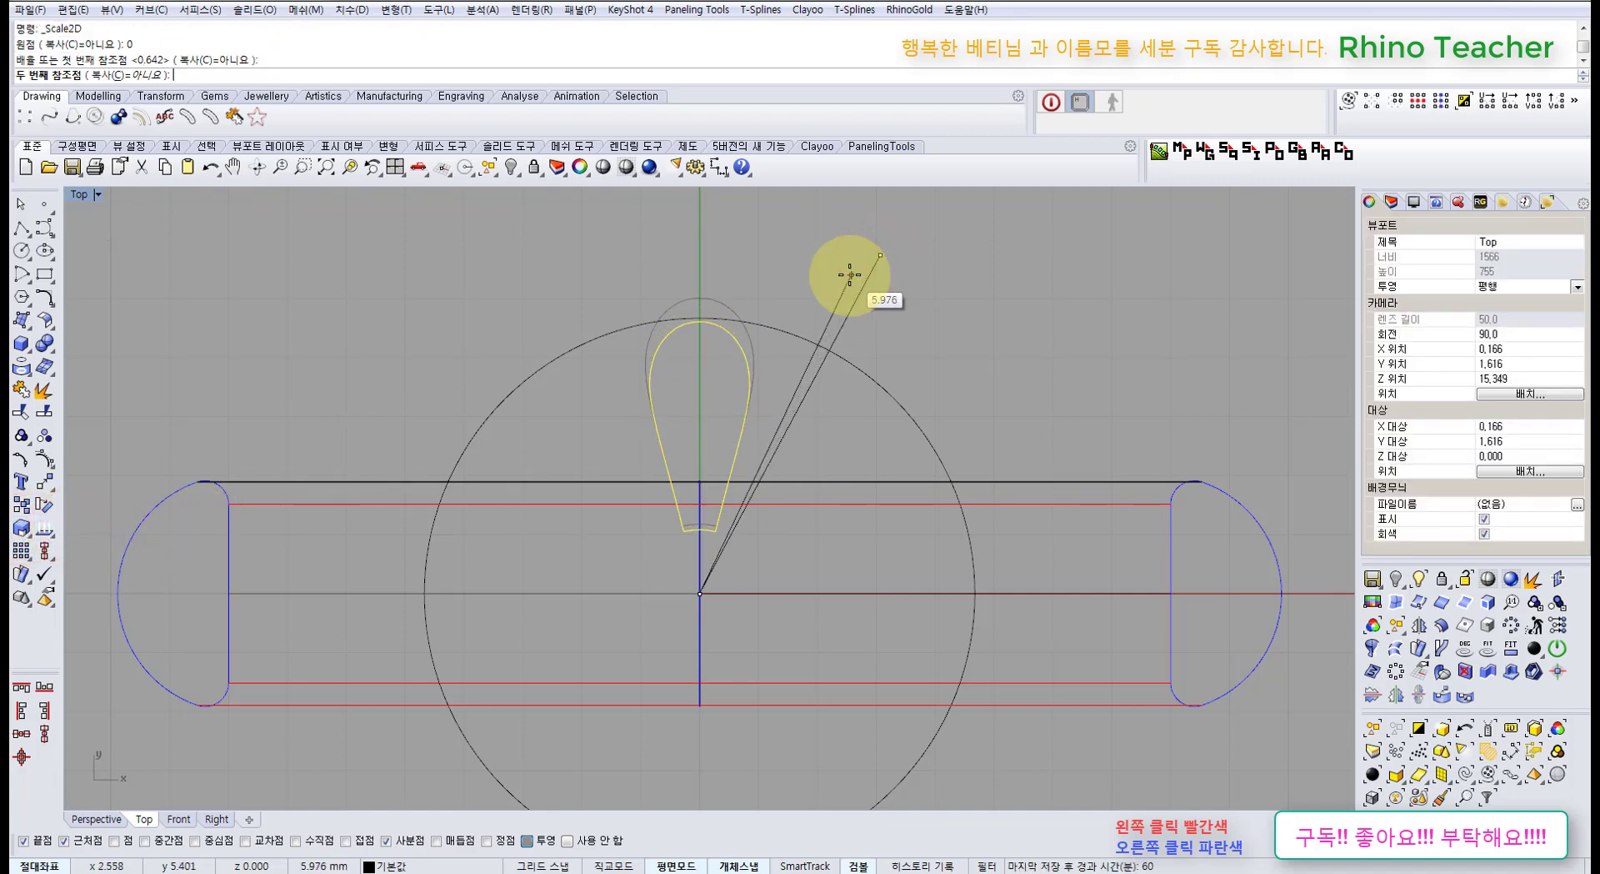
pyautogui.click(853, 275)
pyautogui.scroll(6, 733, 325)
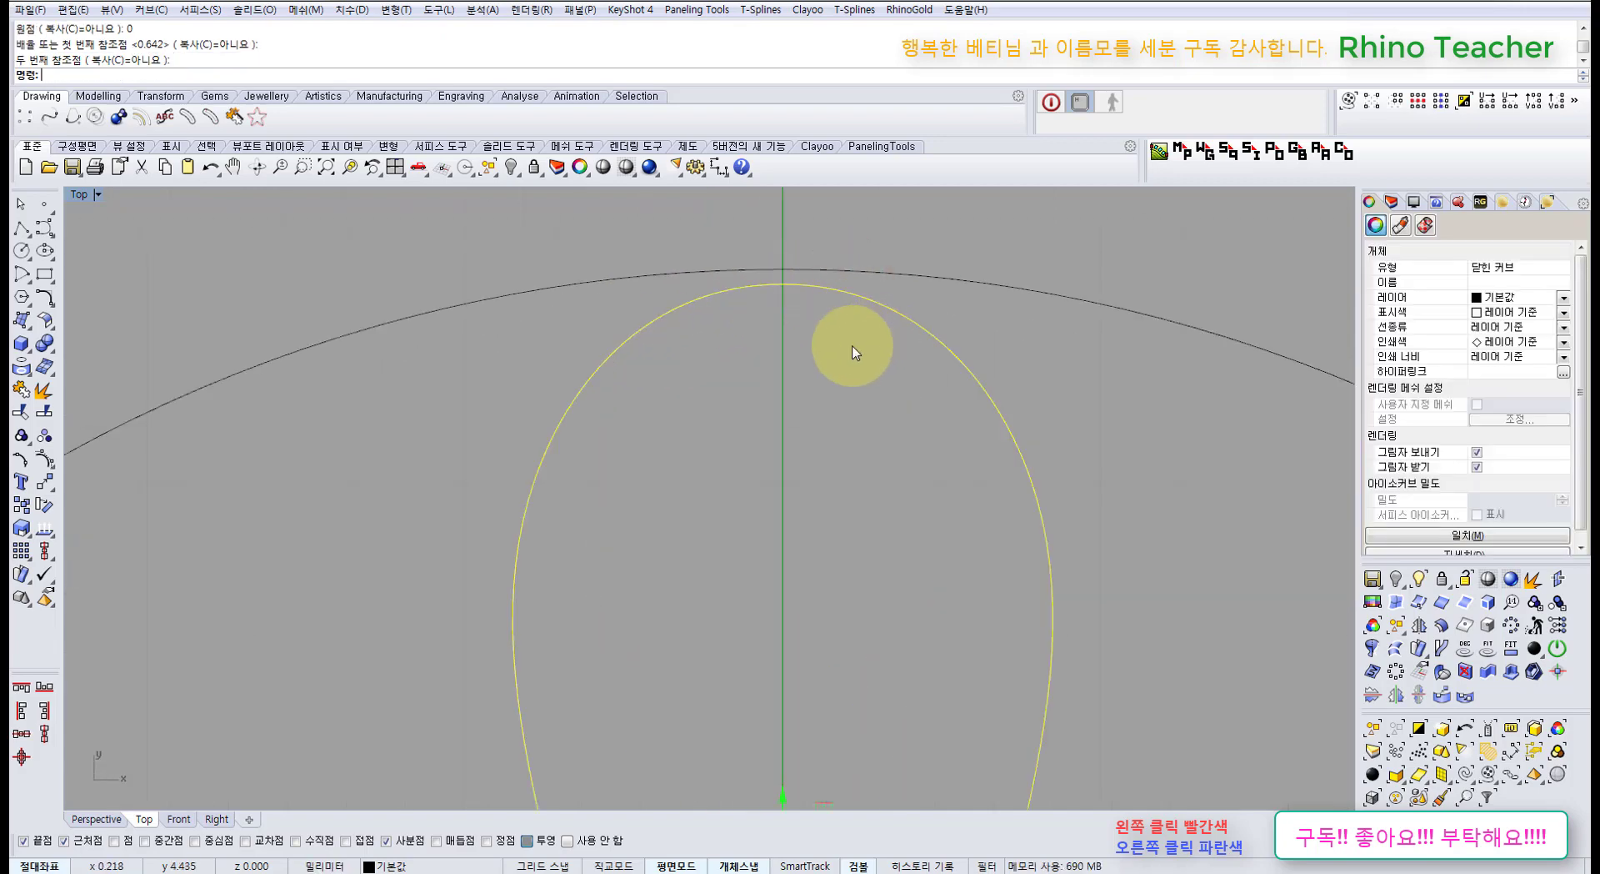
pyautogui.scroll(-14, 871, 379)
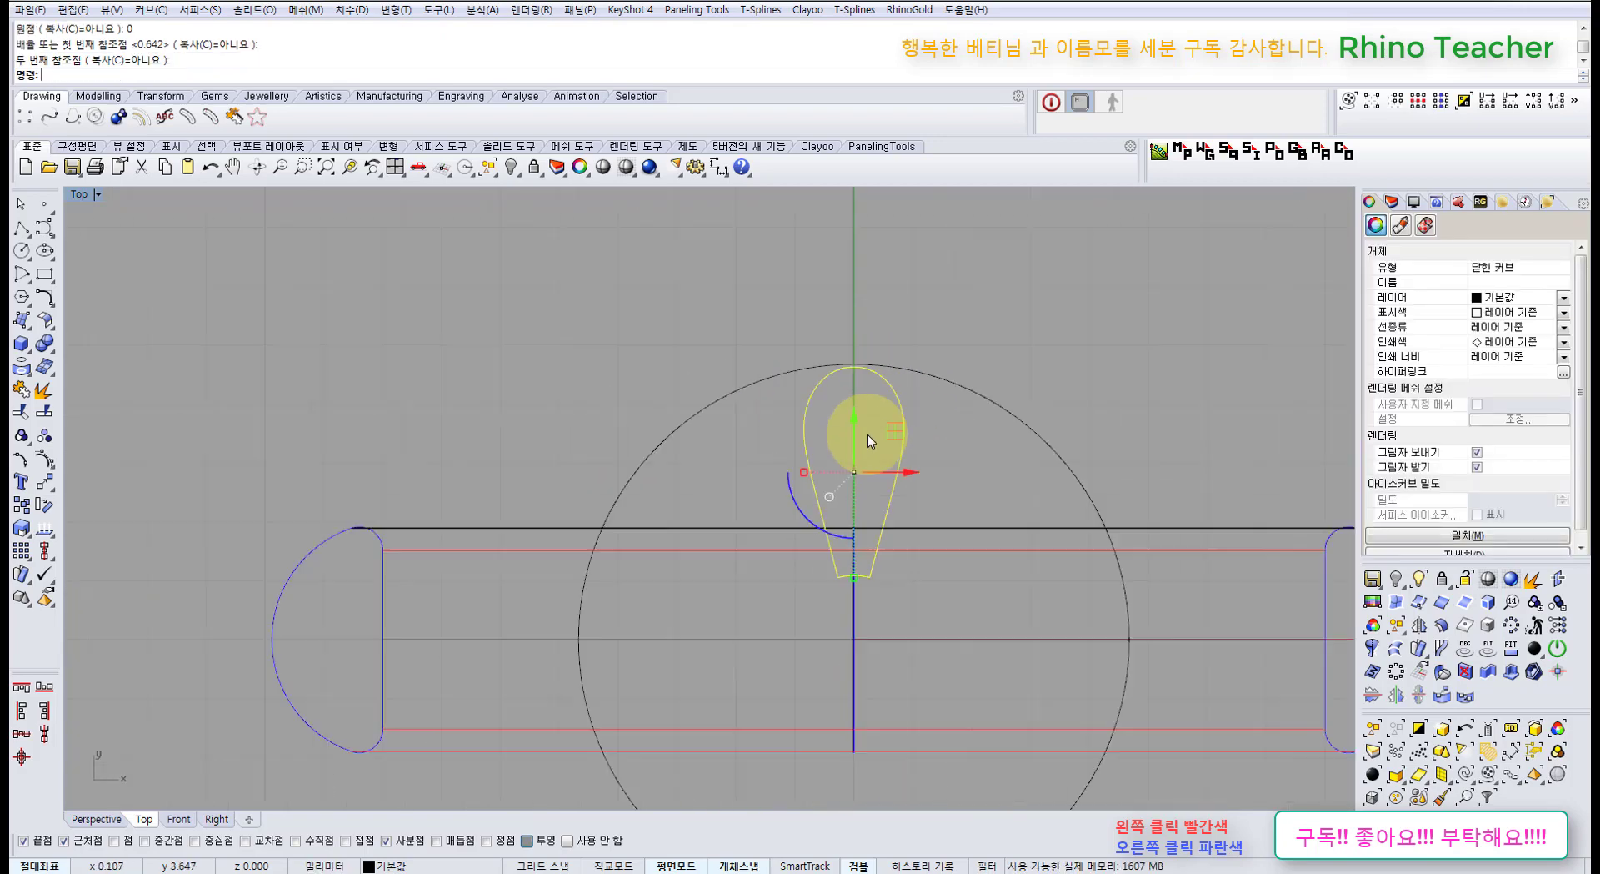
# Reselect the petal outline and return to the four-viewport layout, with the ring centred in the Front view.
pyautogui.moveTo(897, 468); pyautogui.dragTo(763, 395, button='right')
pyautogui.click(839, 331)
pyautogui.scroll(6, 832, 334)
pyautogui.moveTo(779, 428); pyautogui.dragTo(664, 408)
pyautogui.scroll(-6, 664, 408)
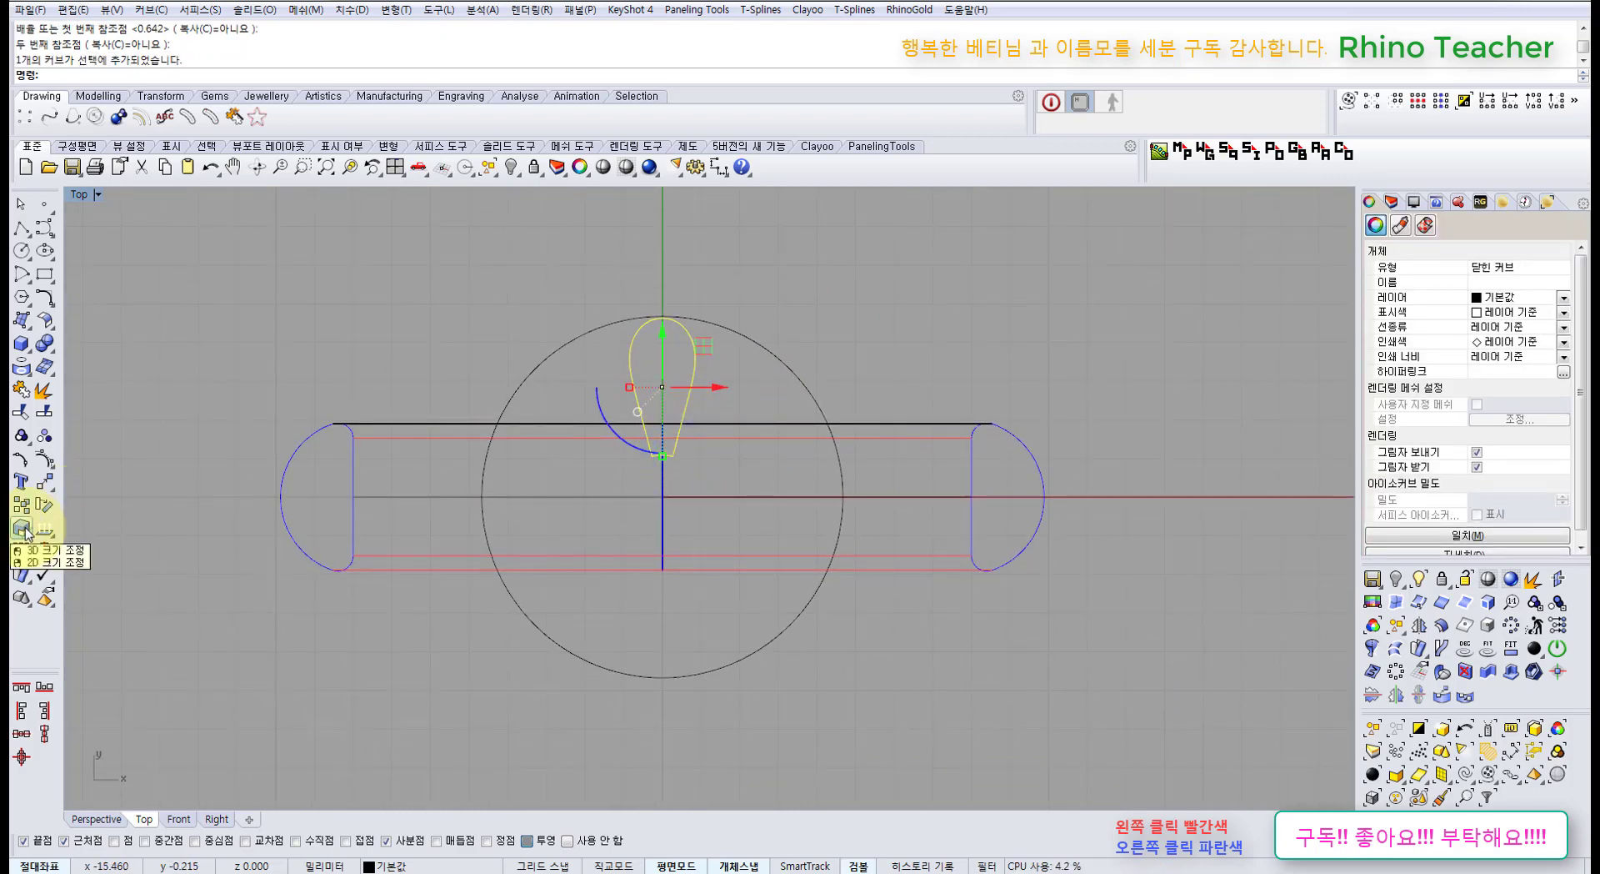
pyautogui.moveTo(282, 503); pyautogui.dragTo(248, 525, button='right')
pyautogui.scroll(4, 528, 377)
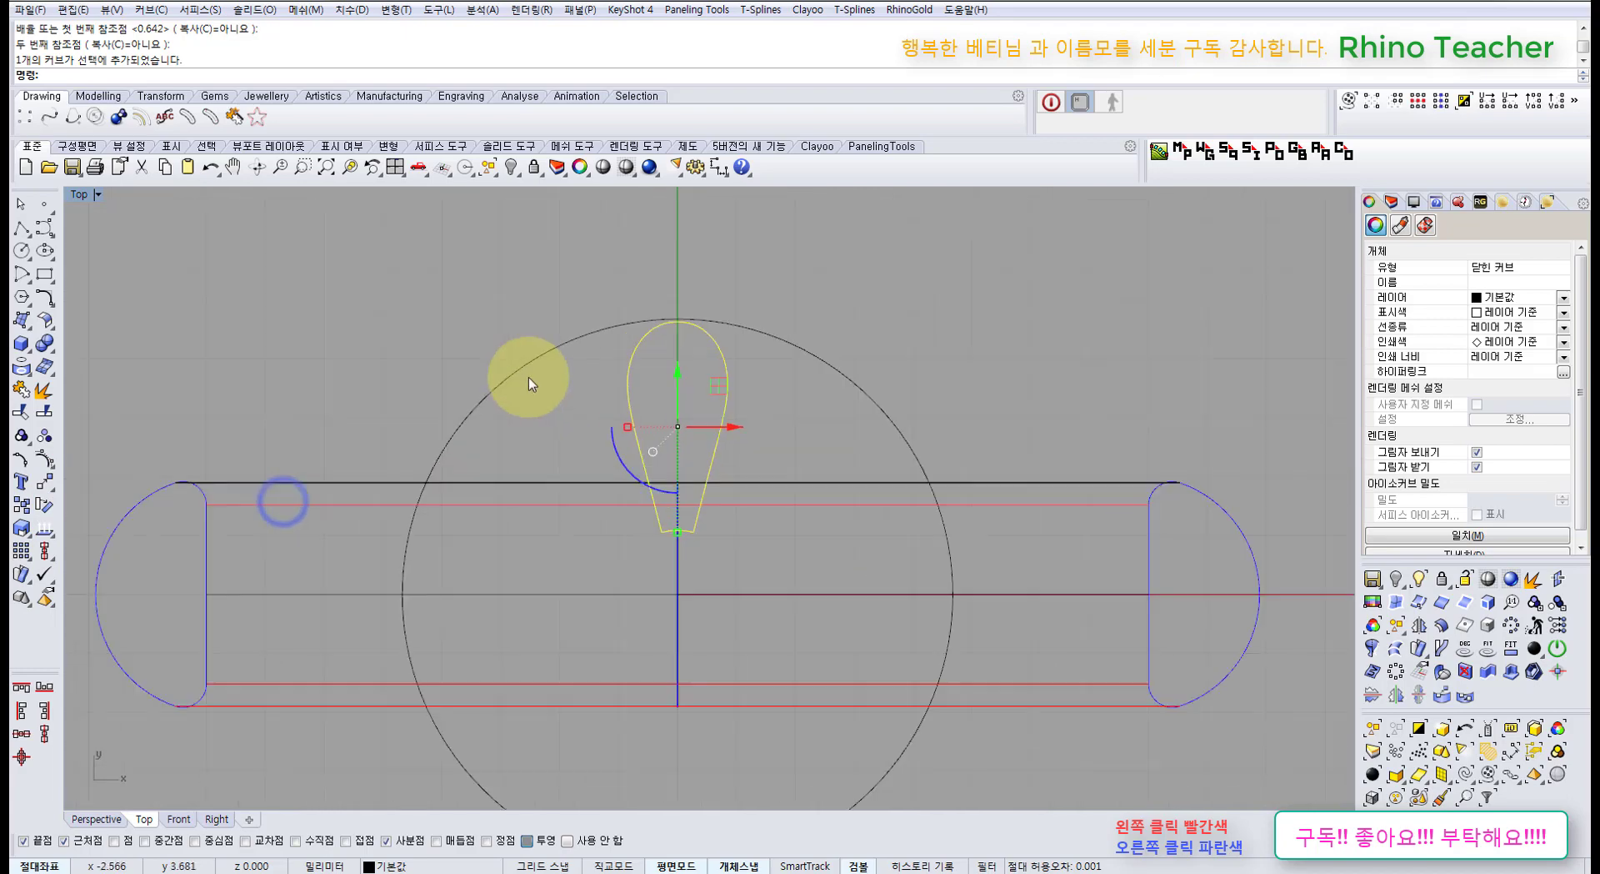
pyautogui.moveTo(670, 410); pyautogui.dragTo(557, 428, button='right')
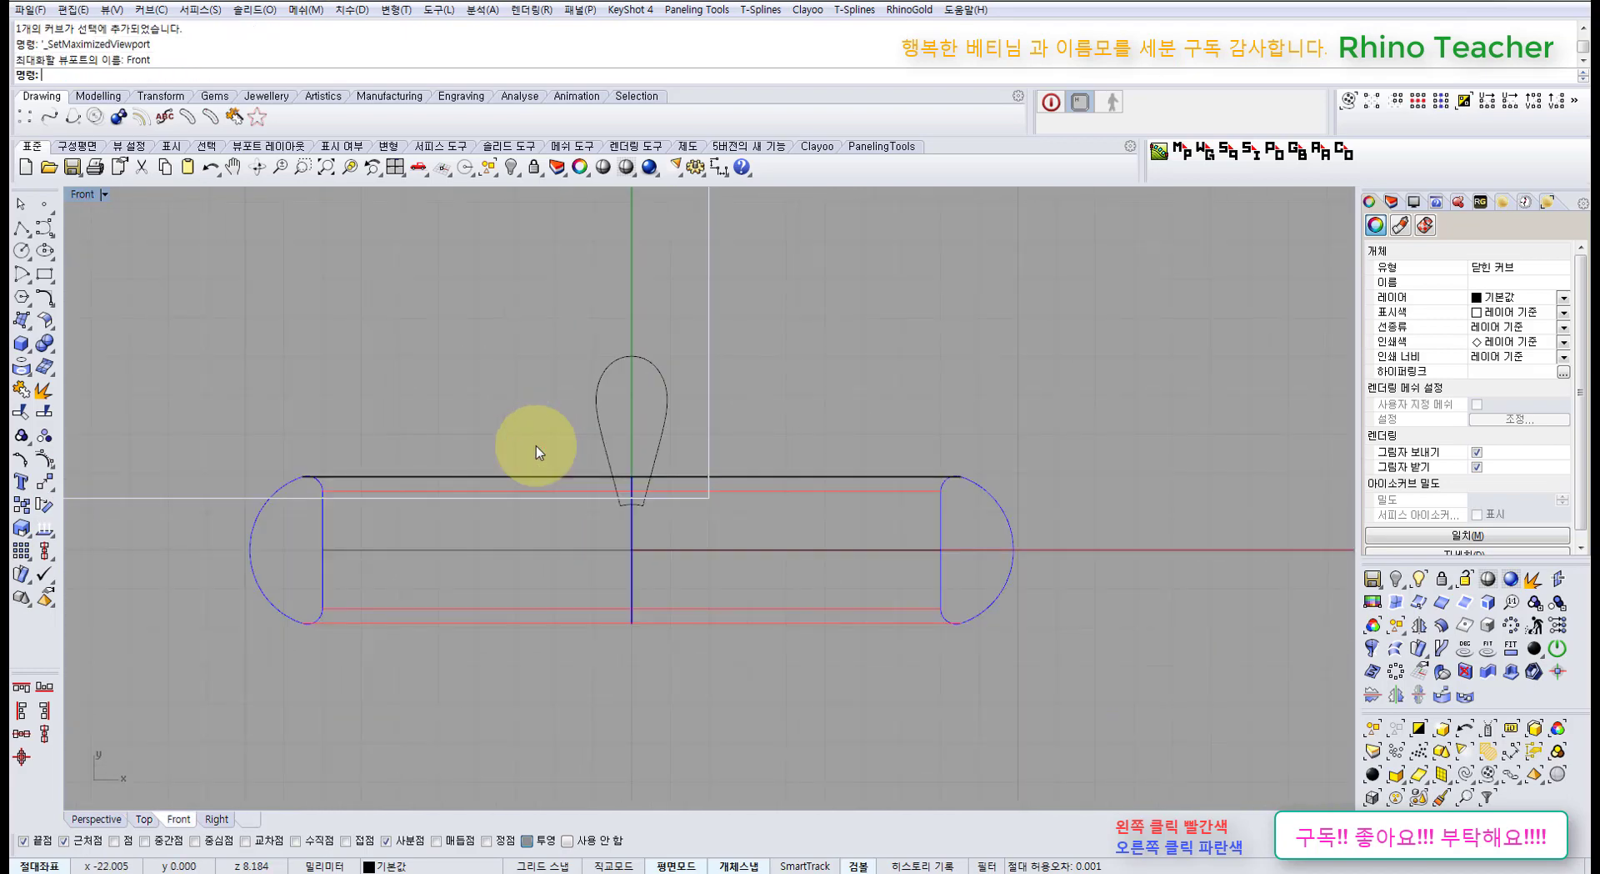
pyautogui.hotkey('ctrl', 'F2')
pyautogui.moveTo(805, 527)
pyautogui.mouseDown(button='right')
pyautogui.moveTo(589, 529)
pyautogui.moveTo(500, 492)
pyautogui.mouseUp(button='right')
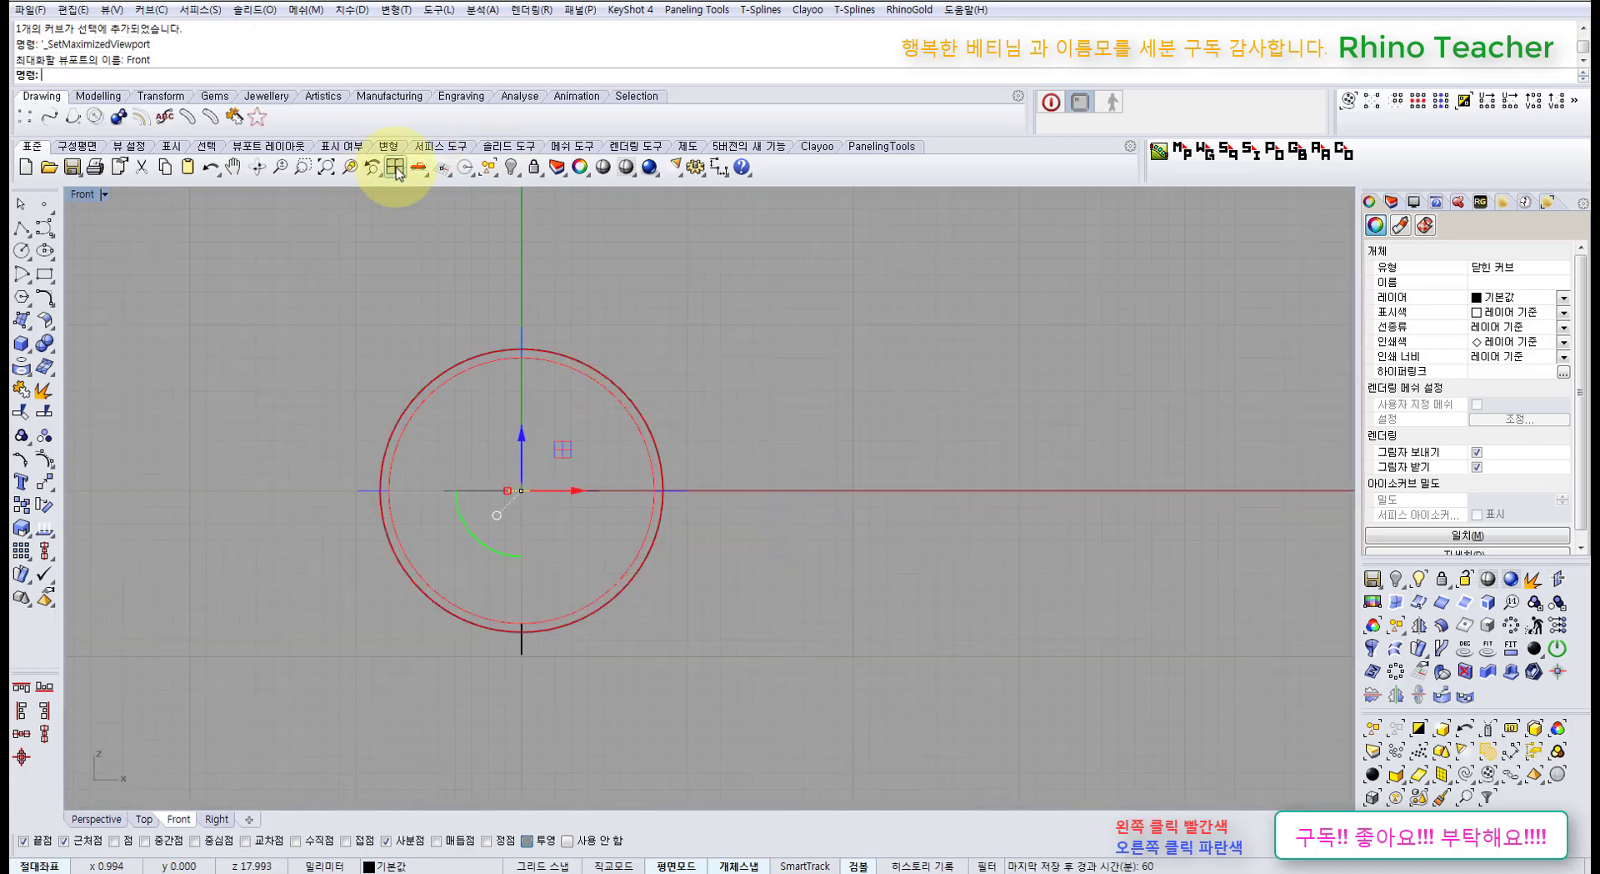
pyautogui.click(395, 167)
pyautogui.moveTo(495, 626); pyautogui.dragTo(463, 652, button='right')
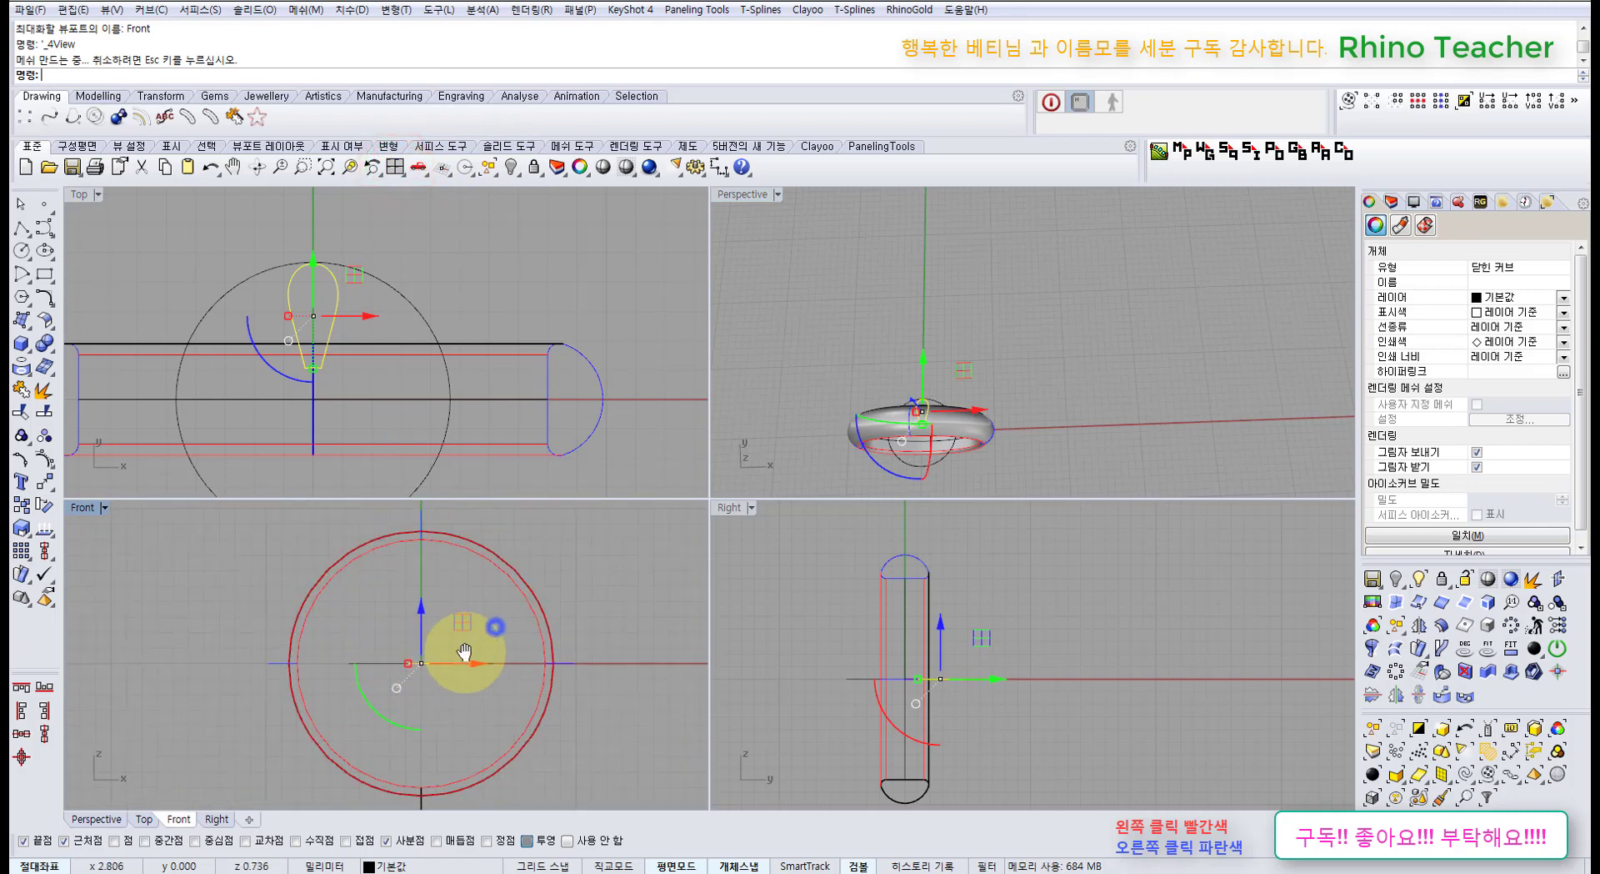
# Extrude the petal outline upward on one side as a solid about 1.27 mm high and hide the outline curve.
pyautogui.click(23, 322)
pyautogui.moveTo(66, 316); pyautogui.dragTo(126, 333)
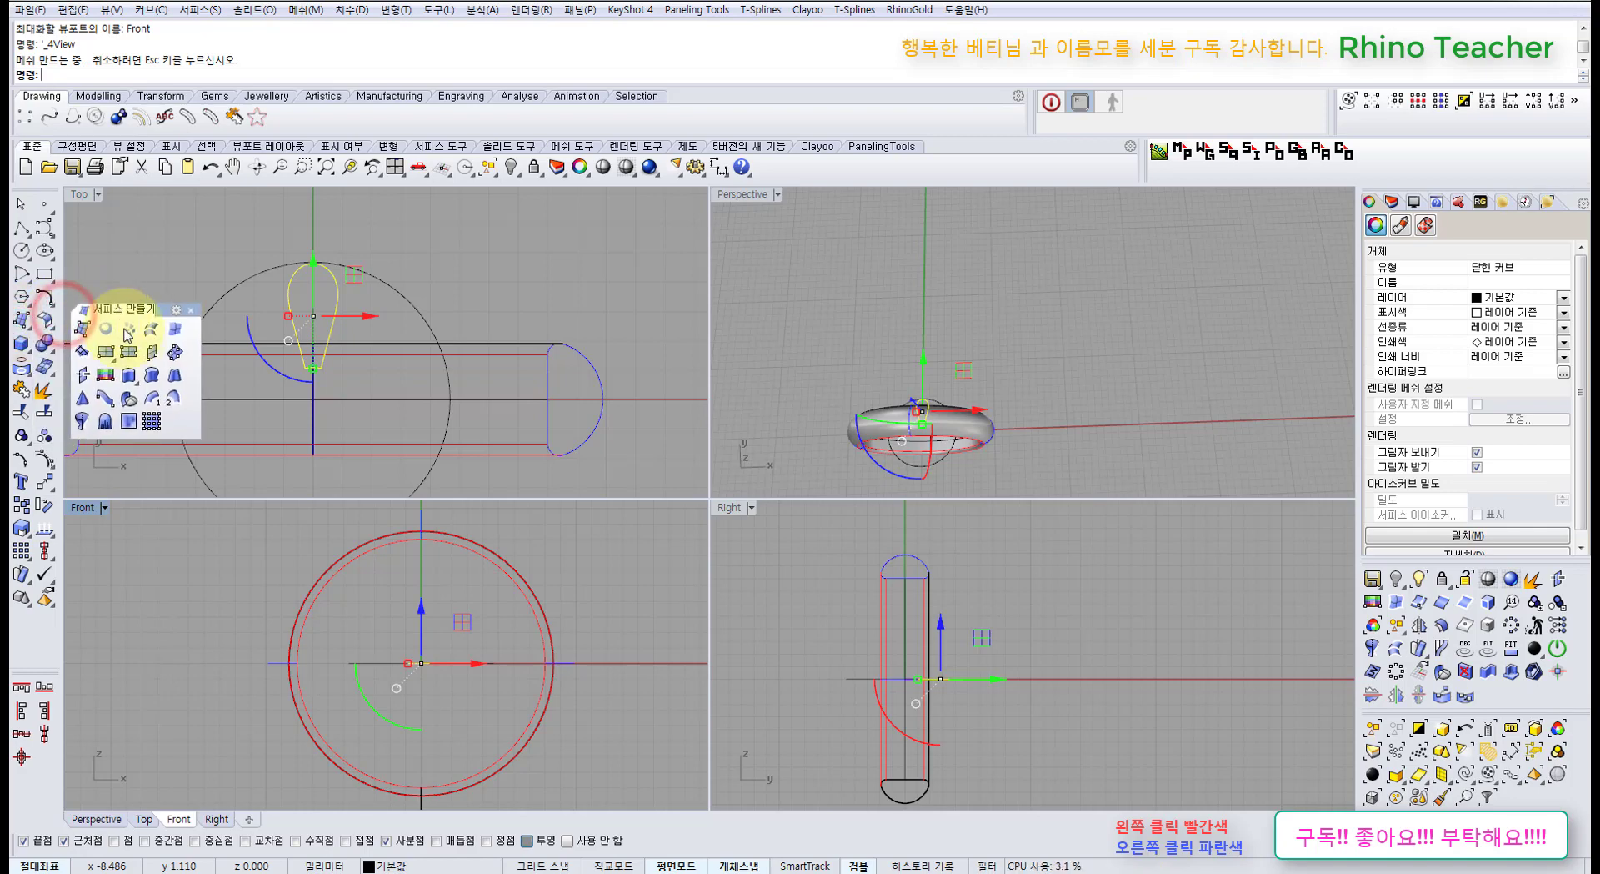
pyautogui.click(129, 376)
pyautogui.scroll(3, 416, 634)
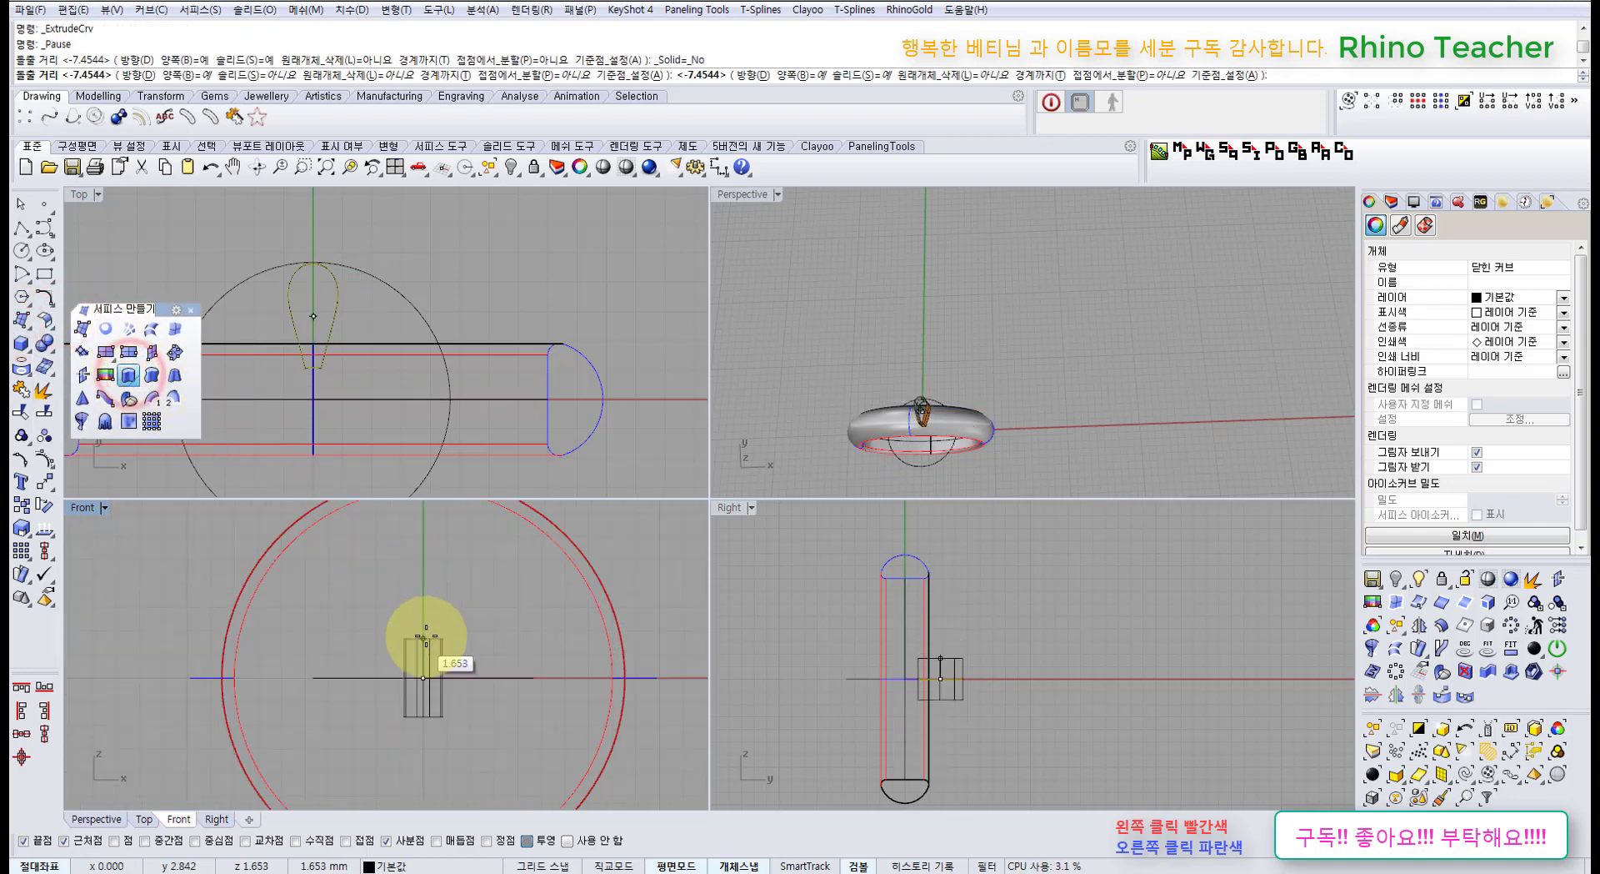
pyautogui.click(262, 75)
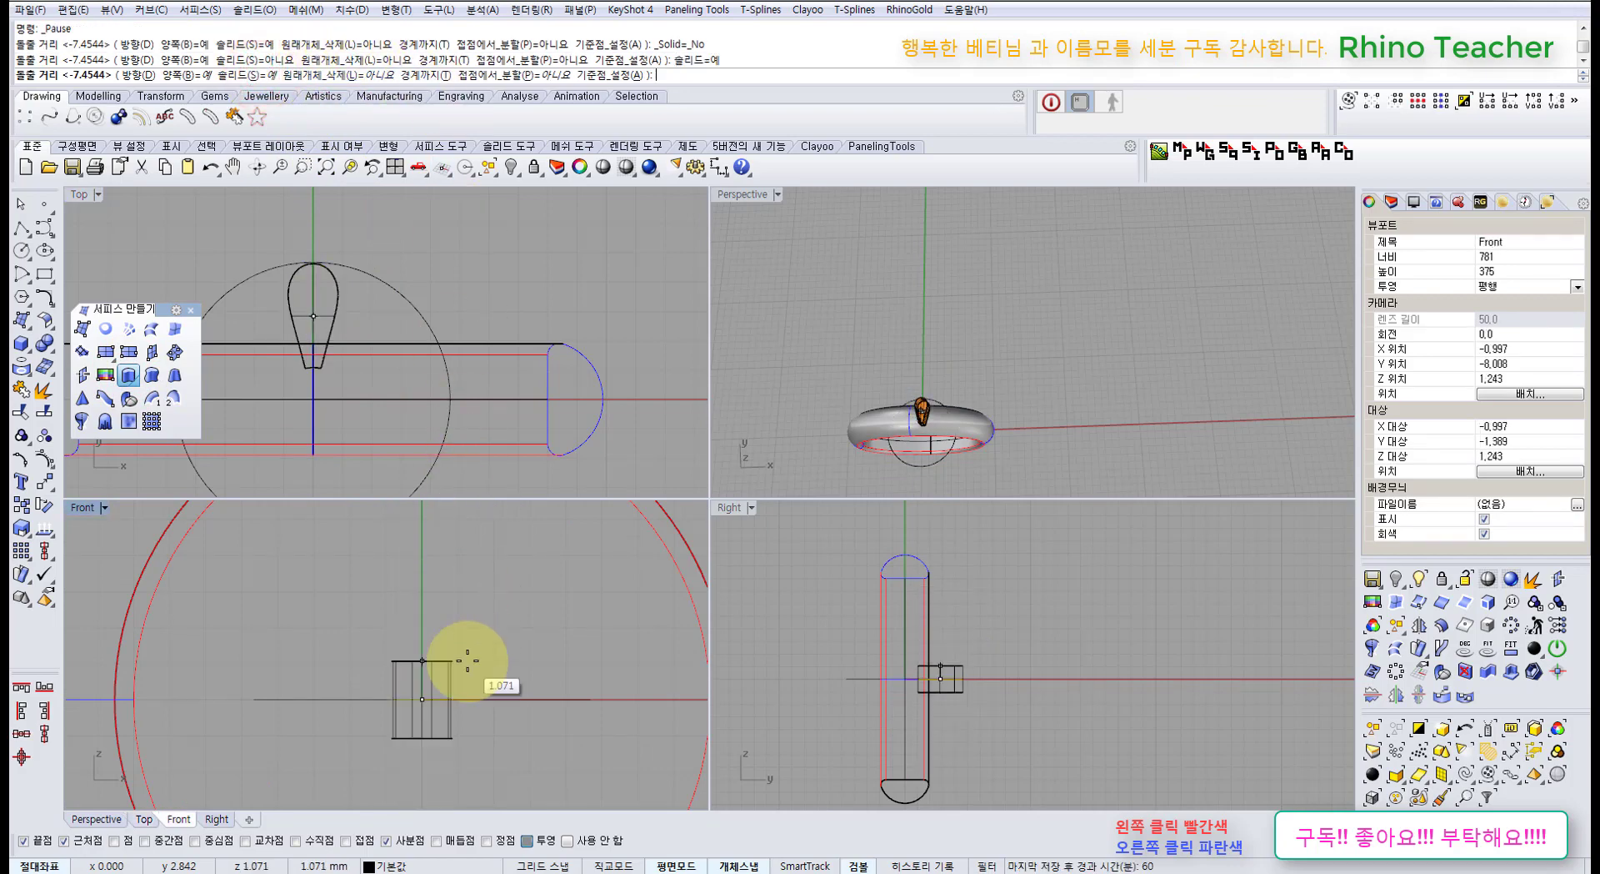
pyautogui.click(193, 75)
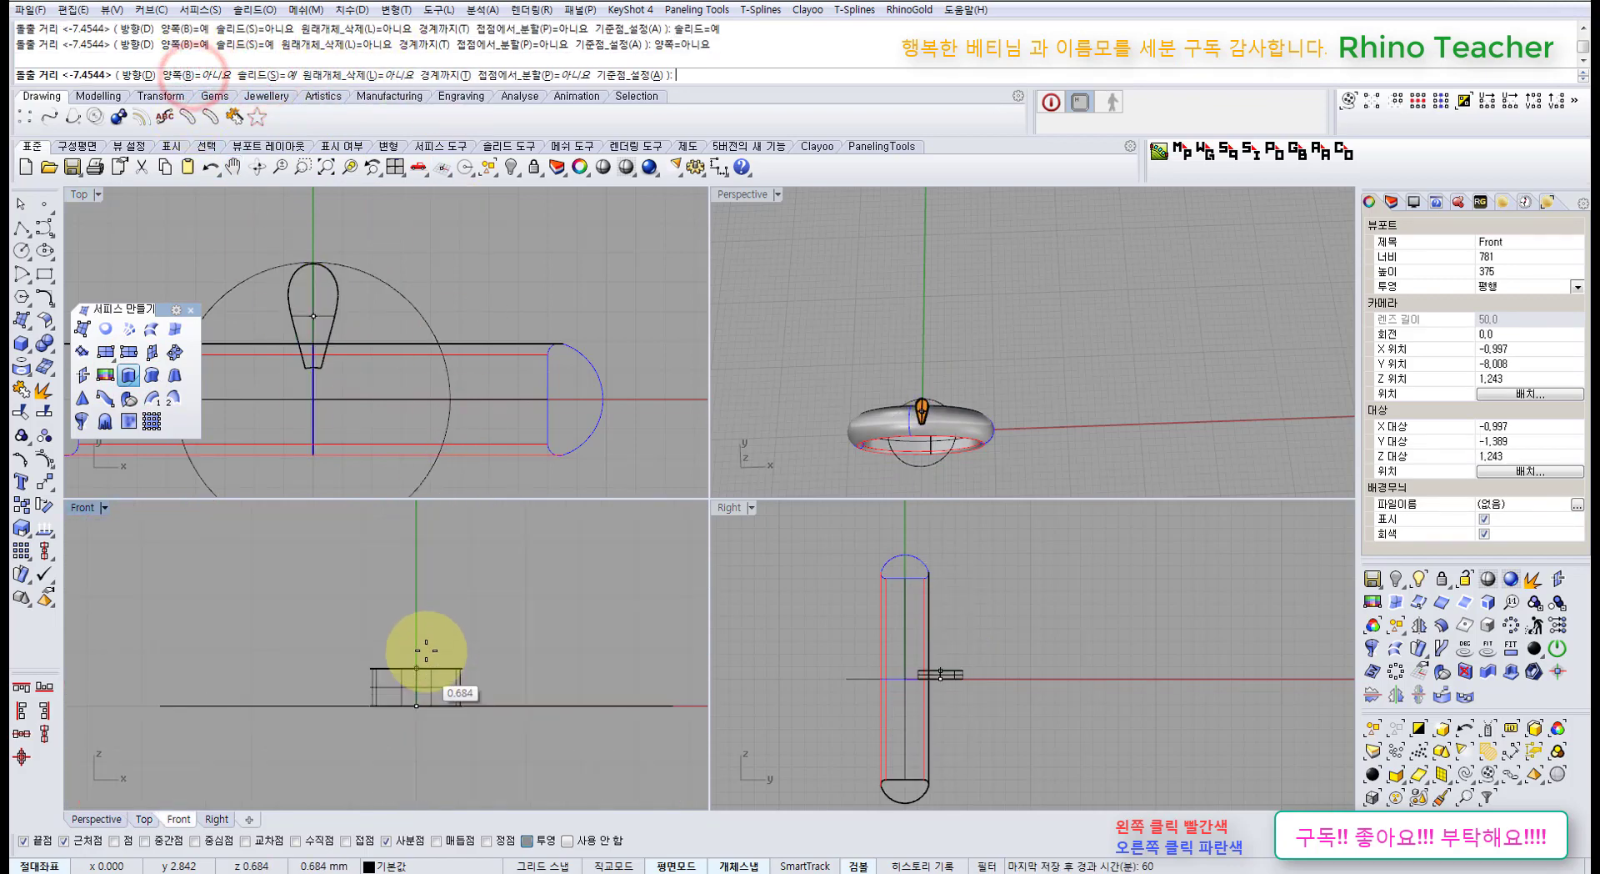
pyautogui.click(425, 636)
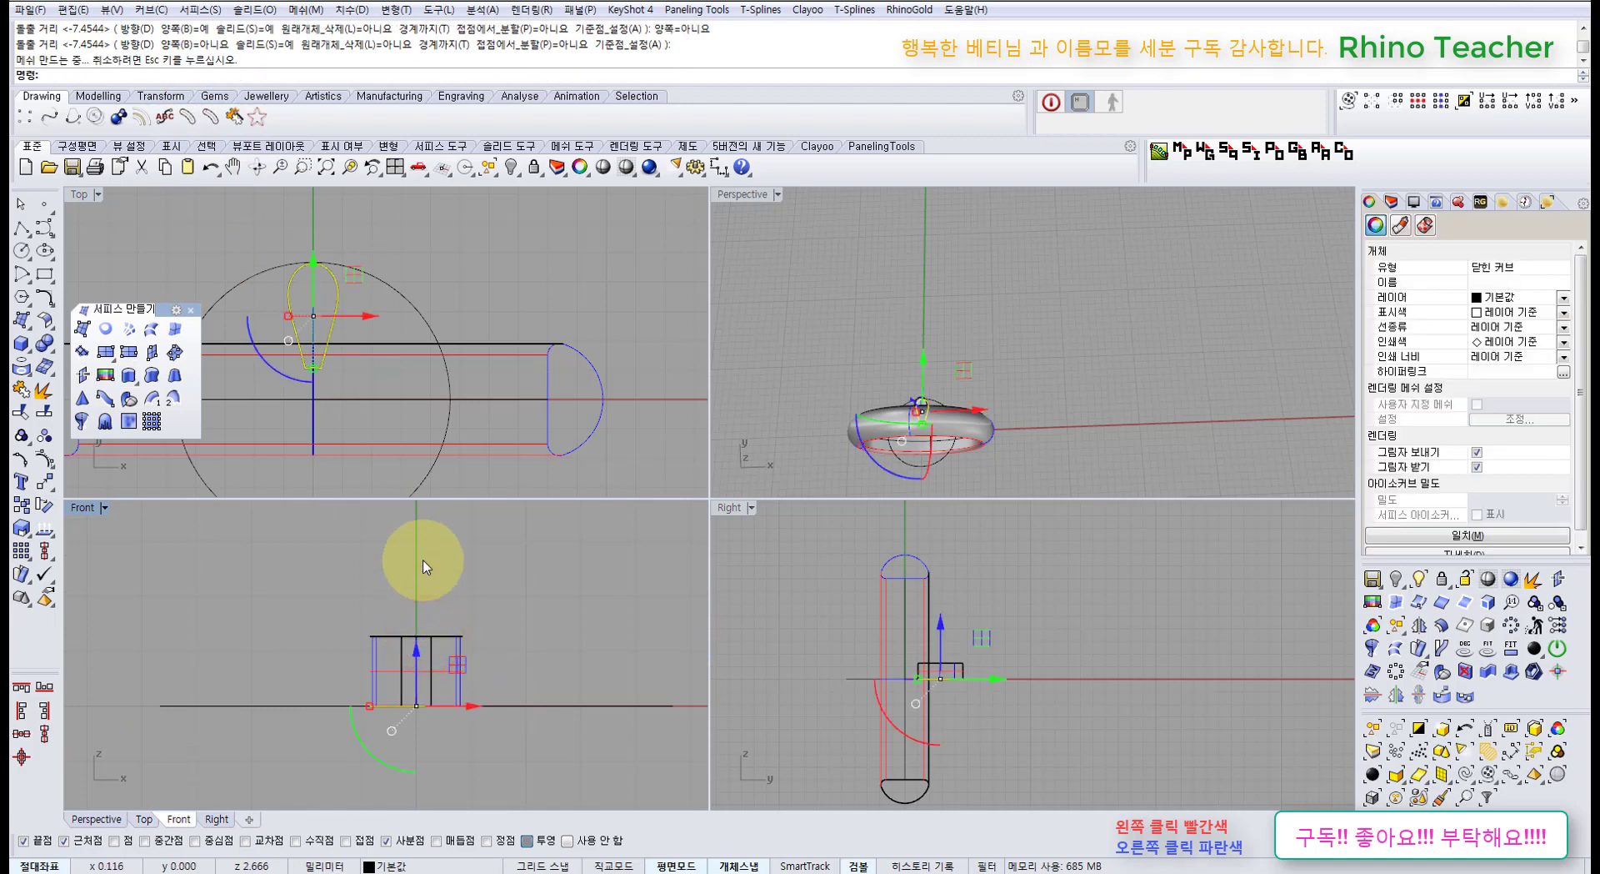
pyautogui.click(513, 172)
# Move the petal solid straight up in the Front view until it sits just above the top of the ring band.
pyautogui.moveTo(333, 320); pyautogui.dragTo(428, 322, button='right')
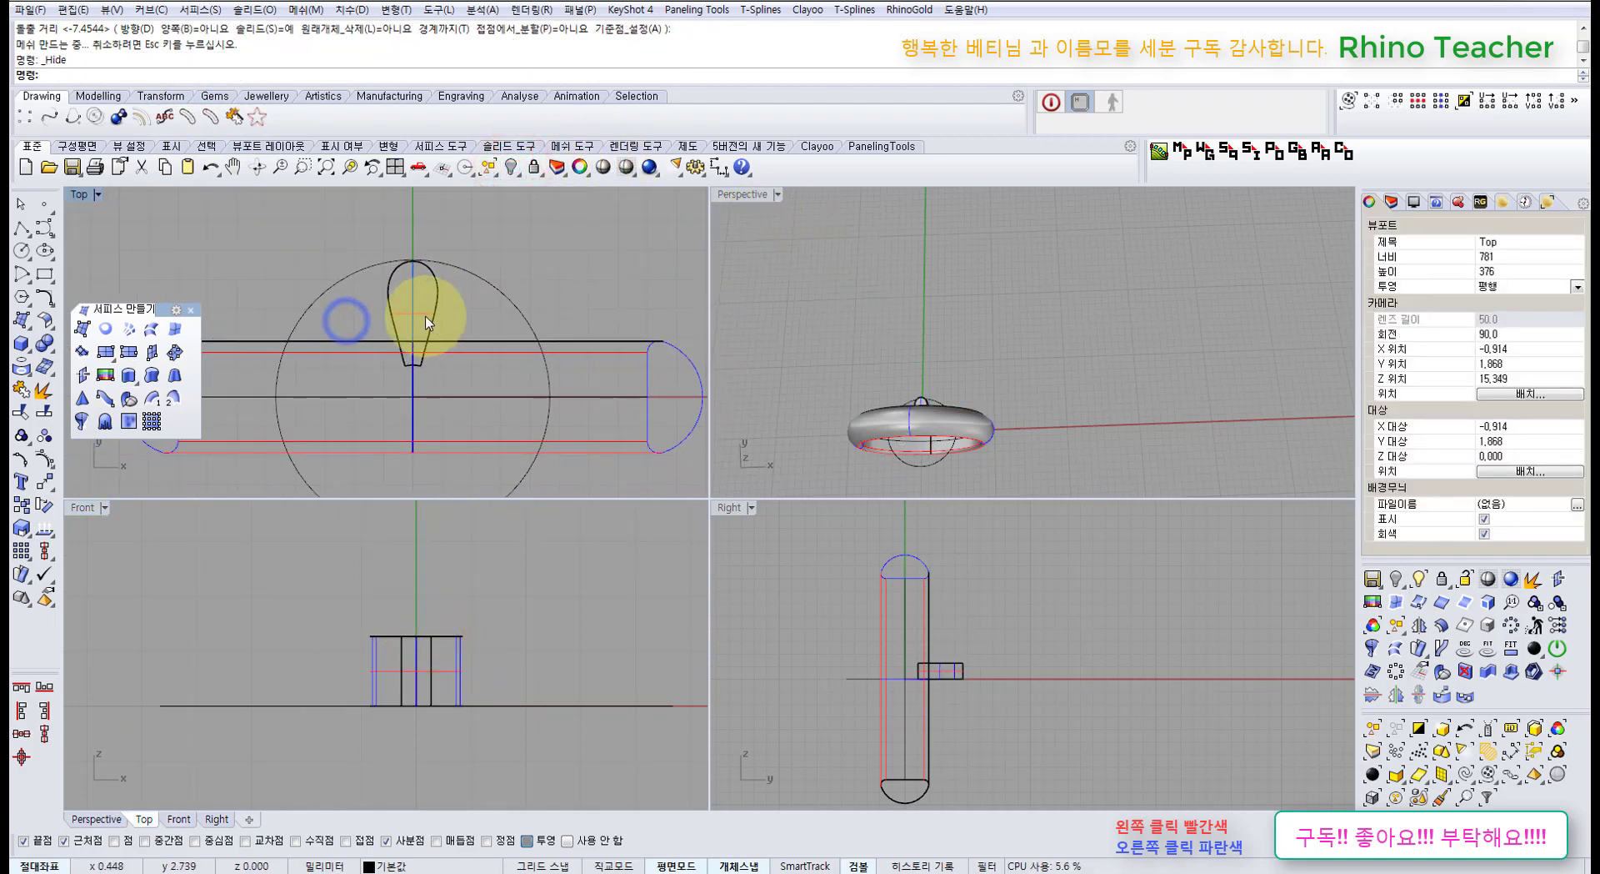
pyautogui.click(422, 315)
pyautogui.scroll(-4, 469, 360)
pyautogui.moveTo(478, 390); pyautogui.dragTo(488, 439, button='right')
pyautogui.scroll(-12, 464, 632)
pyautogui.moveTo(475, 593); pyautogui.dragTo(433, 695, button='right')
pyautogui.moveTo(419, 672); pyautogui.dragTo(418, 542)
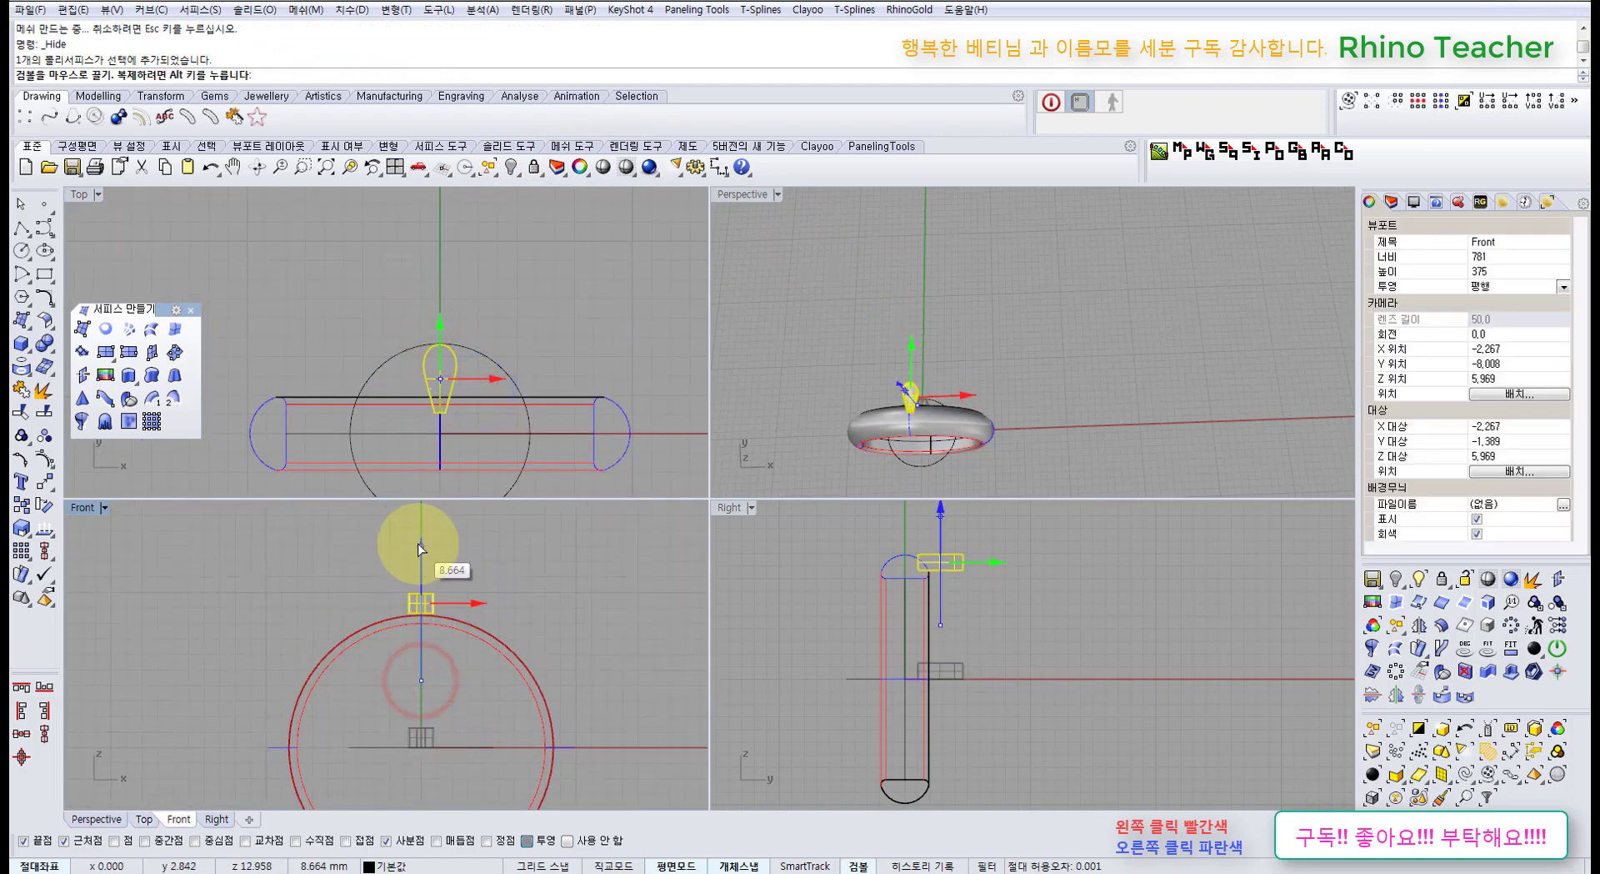
pyautogui.click(564, 584)
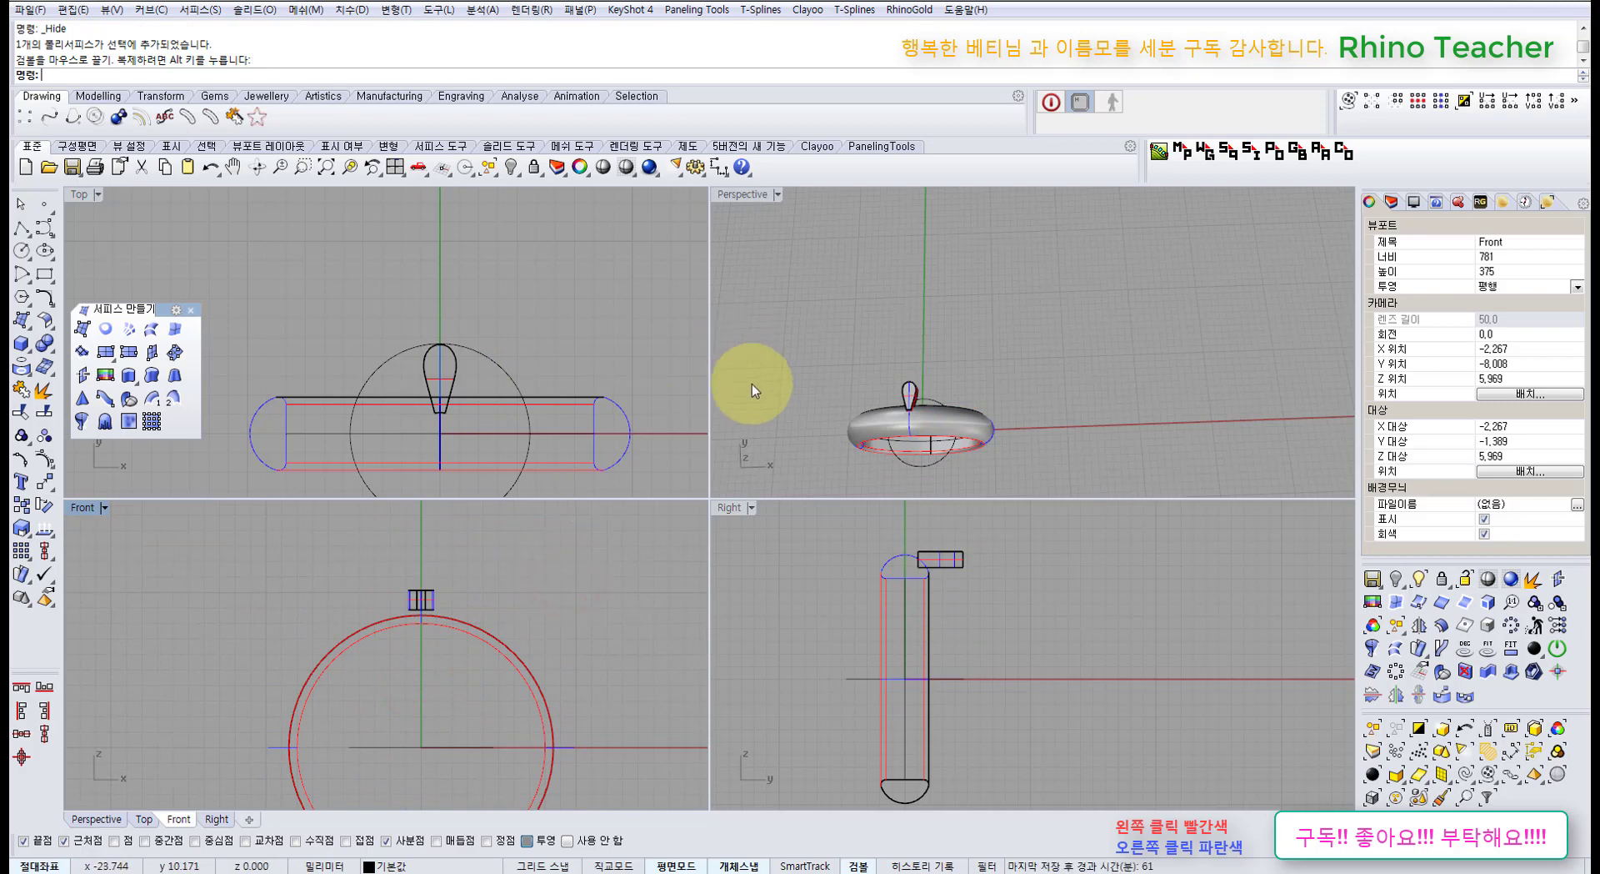
# Maximize the Perspective view and show the hidden finished flower ring beside the new band.
pyautogui.moveTo(954, 431); pyautogui.dragTo(850, 313, button='right')
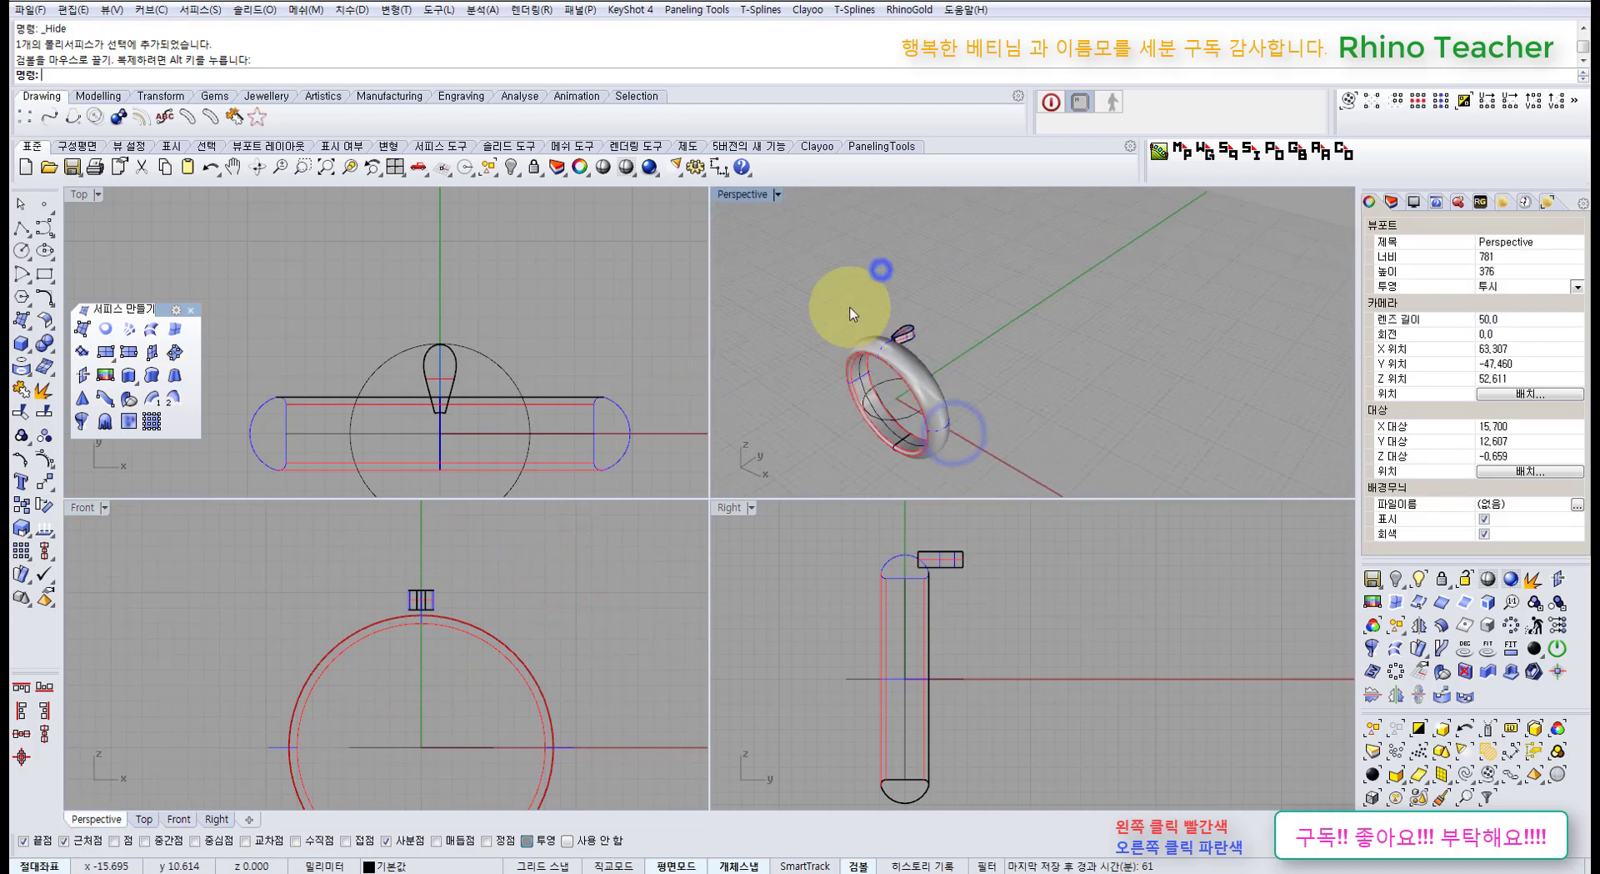
pyautogui.doubleClick(732, 197)
pyautogui.moveTo(671, 483)
pyautogui.mouseDown(button='right')
pyautogui.moveTo(725, 500)
pyautogui.moveTo(614, 475)
pyautogui.moveTo(643, 493)
pyautogui.mouseUp(button='right')
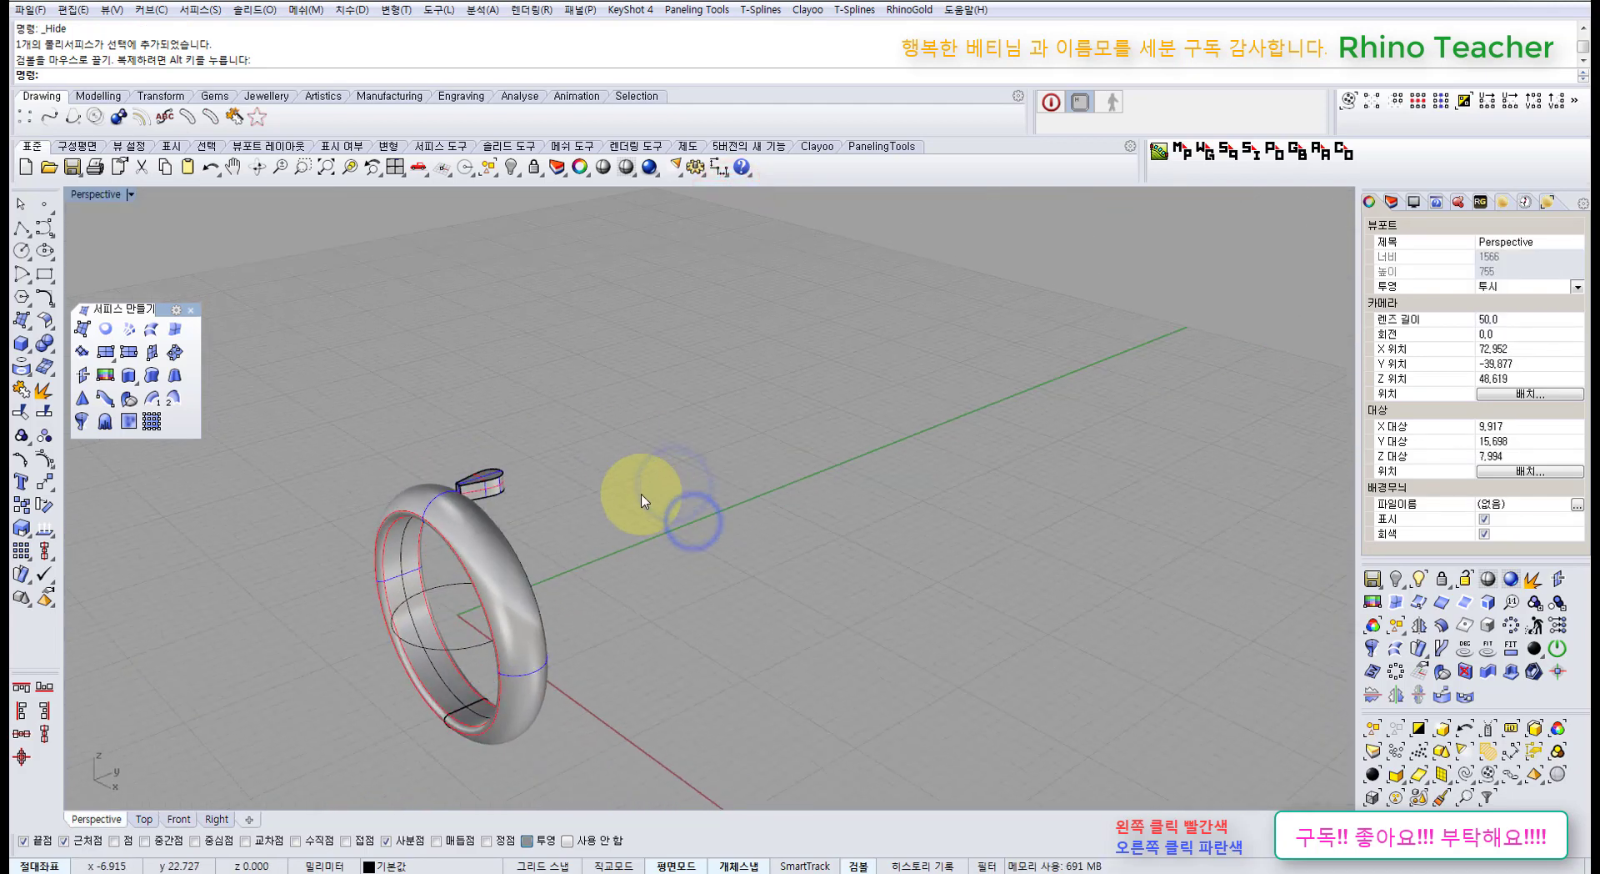
pyautogui.middleClick(607, 462)
pyautogui.click(586, 452)
pyautogui.click(694, 467)
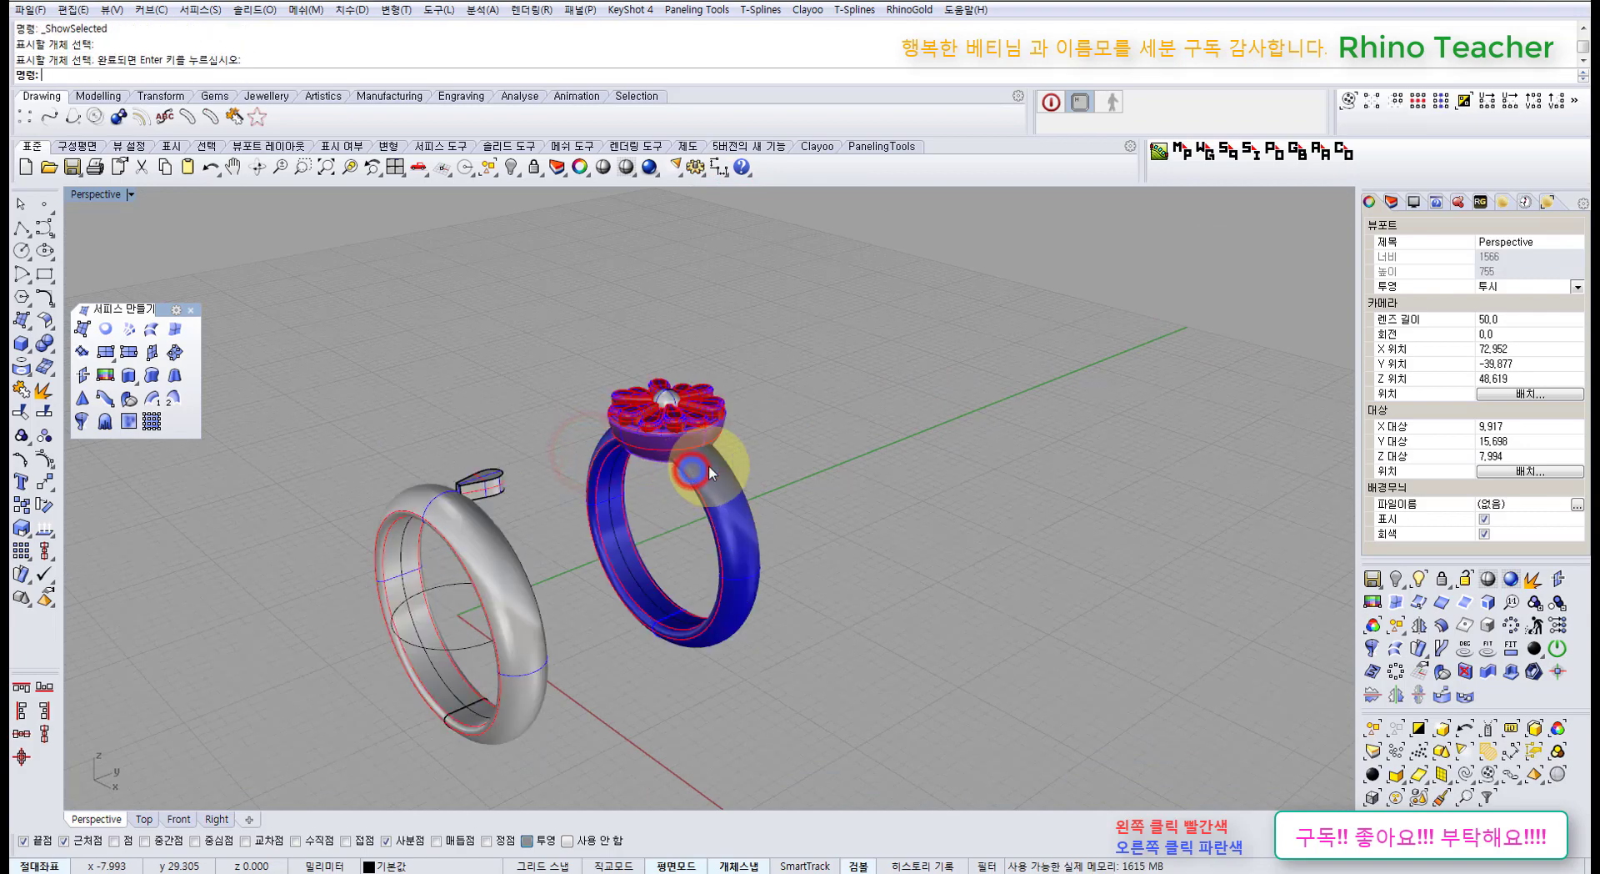
# Examine the finished ring's flower head and the setting beneath it from several angles, and undo showing that ring.
pyautogui.click(797, 434)
pyautogui.moveTo(667, 428); pyautogui.dragTo(671, 421, button='right')
pyautogui.scroll(6, 613, 506)
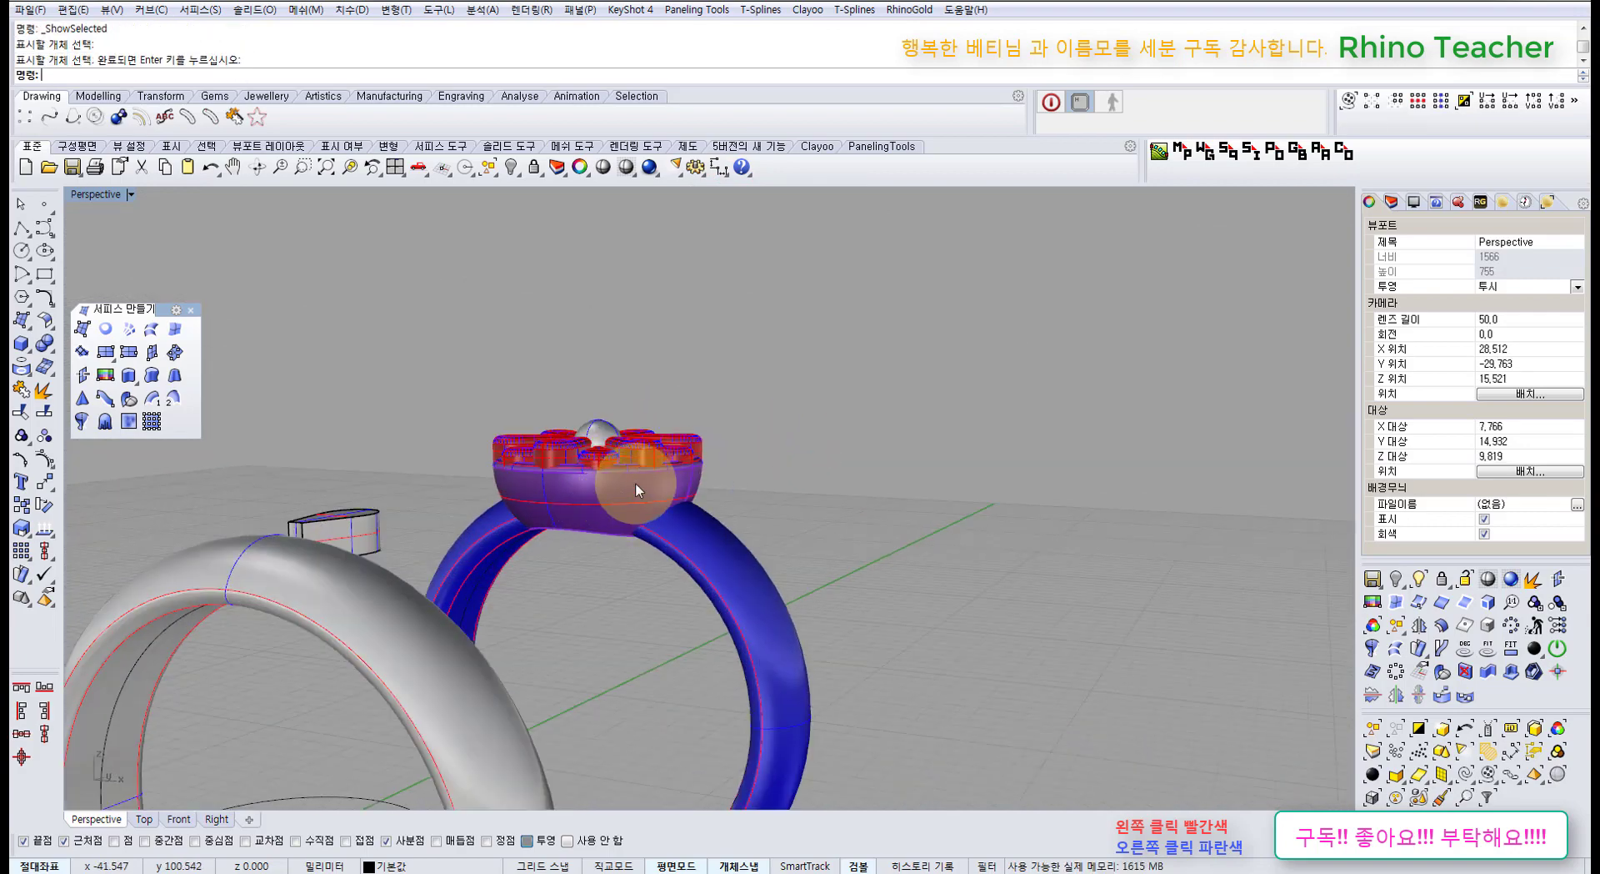
pyautogui.moveTo(635, 481); pyautogui.dragTo(661, 534, button='right')
pyautogui.moveTo(761, 407); pyautogui.dragTo(652, 544)
pyautogui.moveTo(707, 417); pyautogui.dragTo(802, 464, button='right')
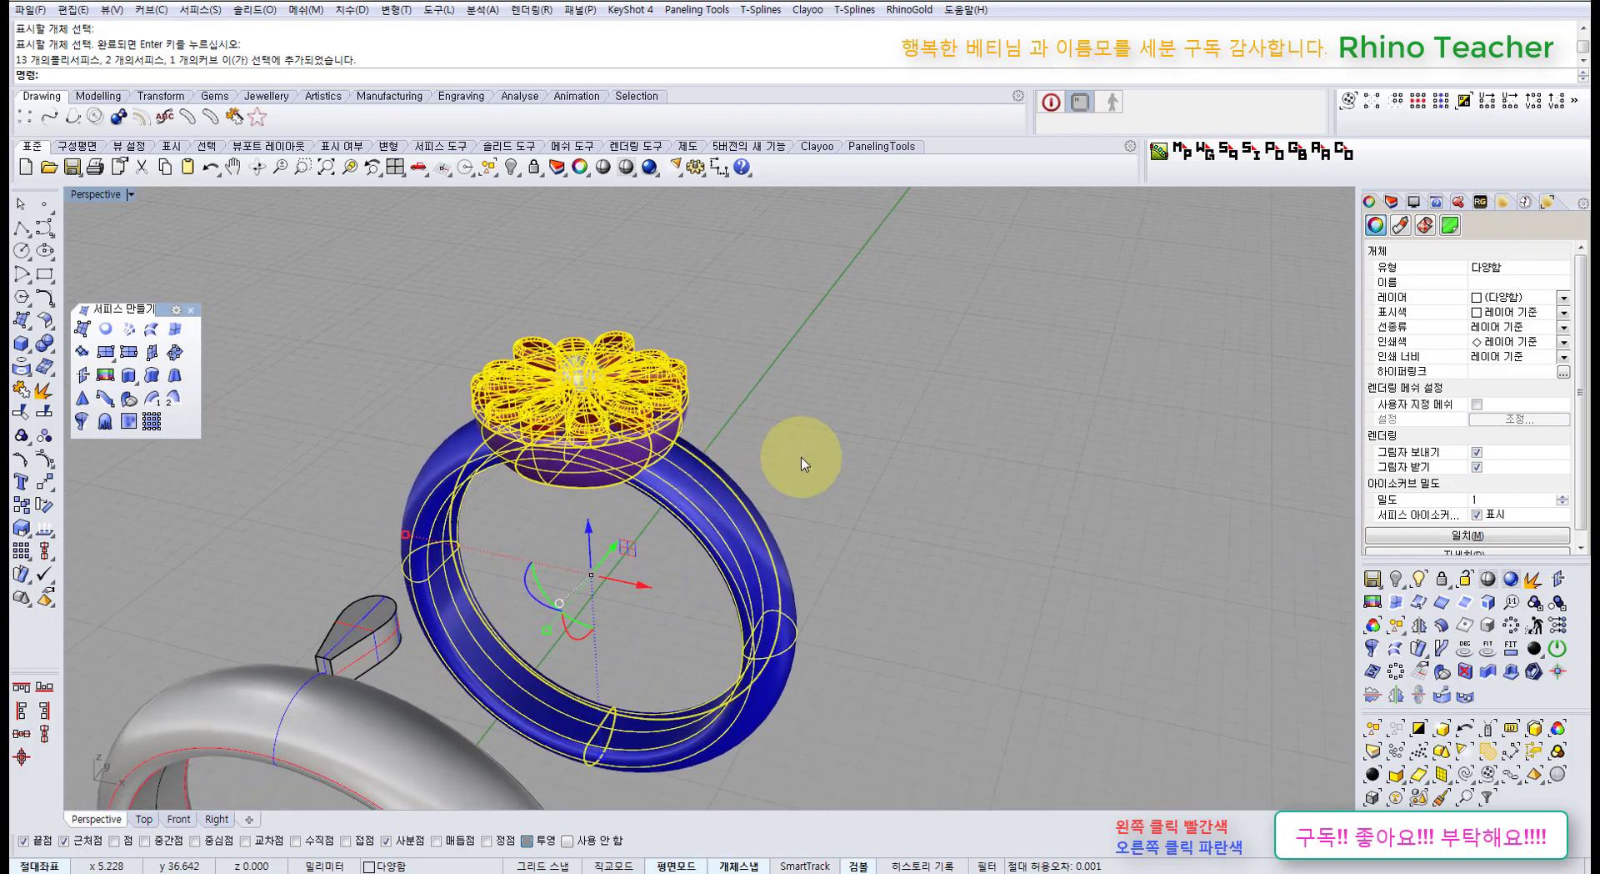
pyautogui.hotkey('ctrl', 'z')
pyautogui.click(782, 397)
pyautogui.moveTo(620, 571)
pyautogui.mouseDown(button='right')
pyautogui.moveTo(617, 593)
pyautogui.moveTo(591, 576)
pyautogui.mouseUp(button='right')
# Begin a non-solid extrusion of the origin-centred circle, with its direction picked vertically in the Front view.
pyautogui.hotkey('ctrl', 'F2')
pyautogui.scroll(-3, 598, 528)
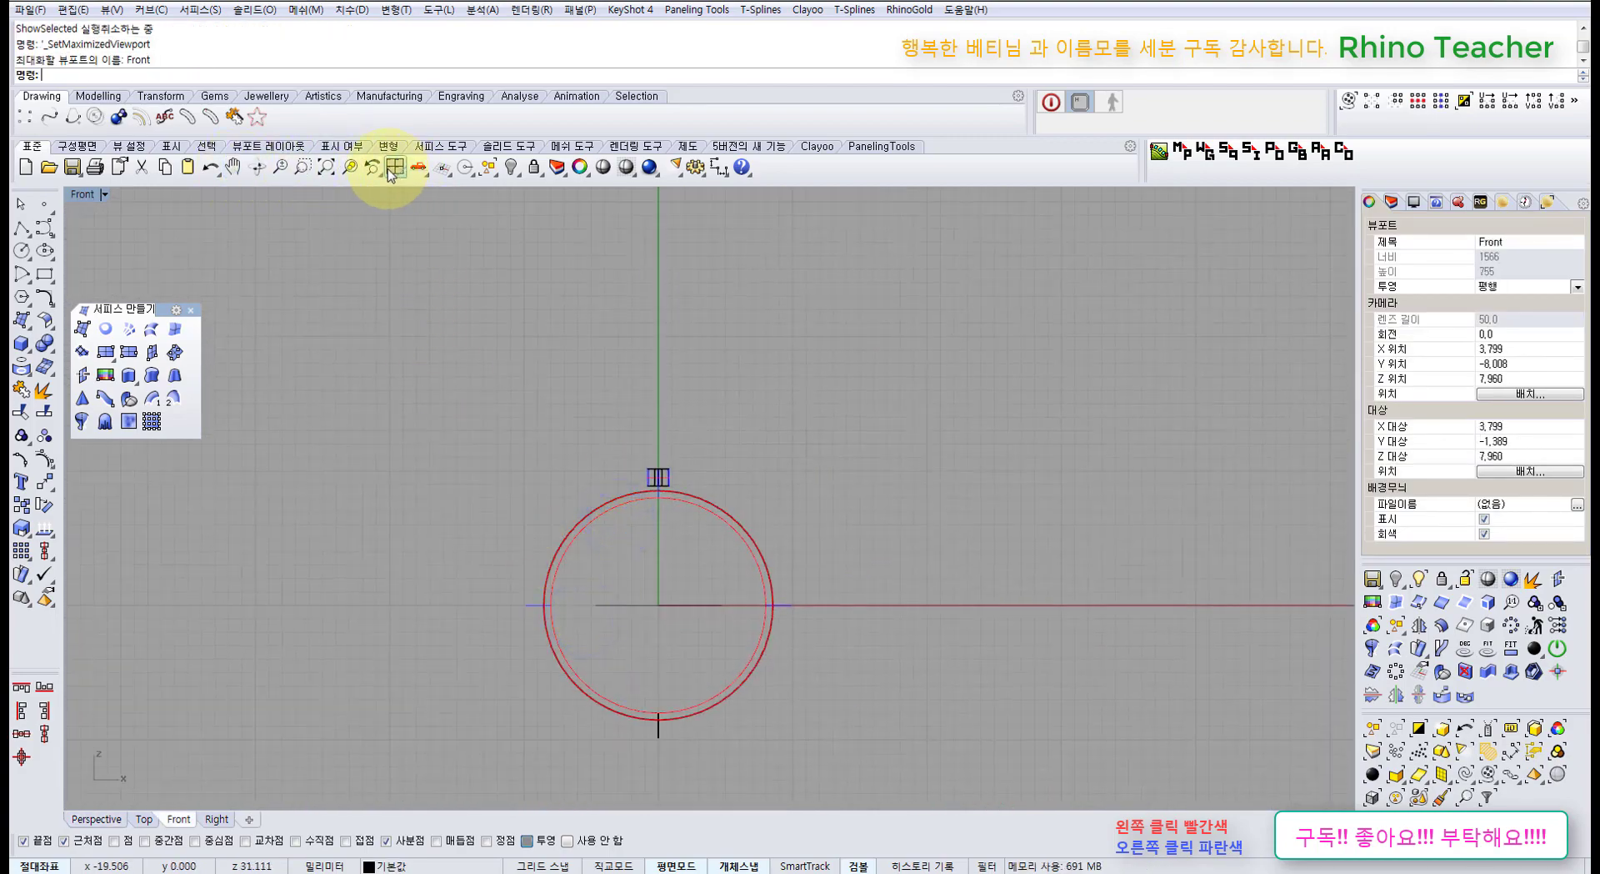
pyautogui.click(389, 168)
pyautogui.click(485, 358)
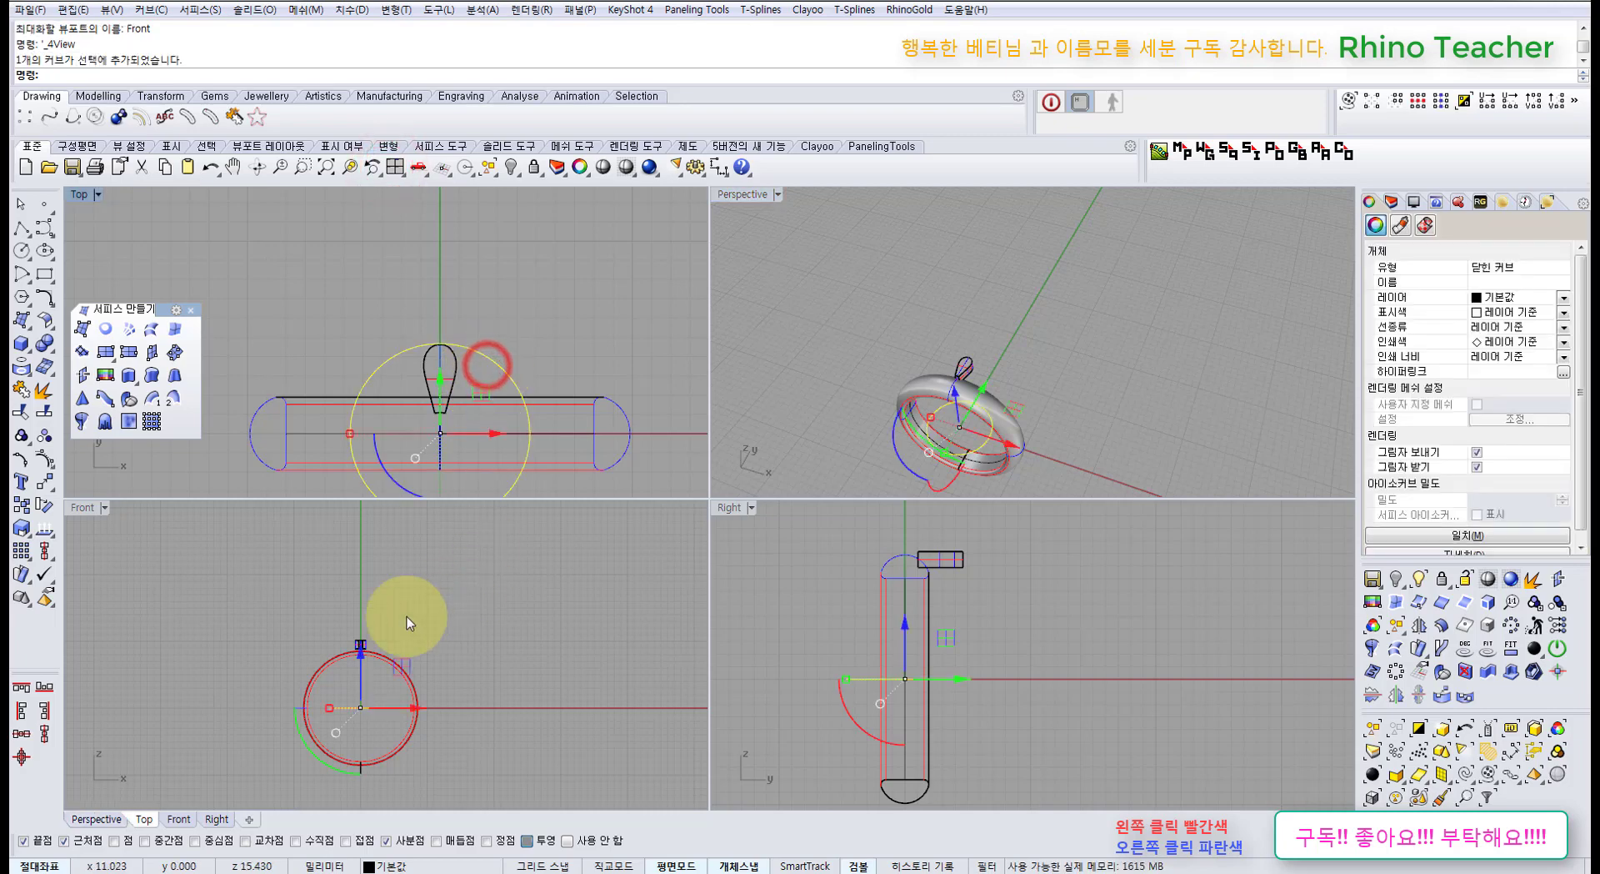
pyautogui.moveTo(373, 631); pyautogui.dragTo(421, 650, button='right')
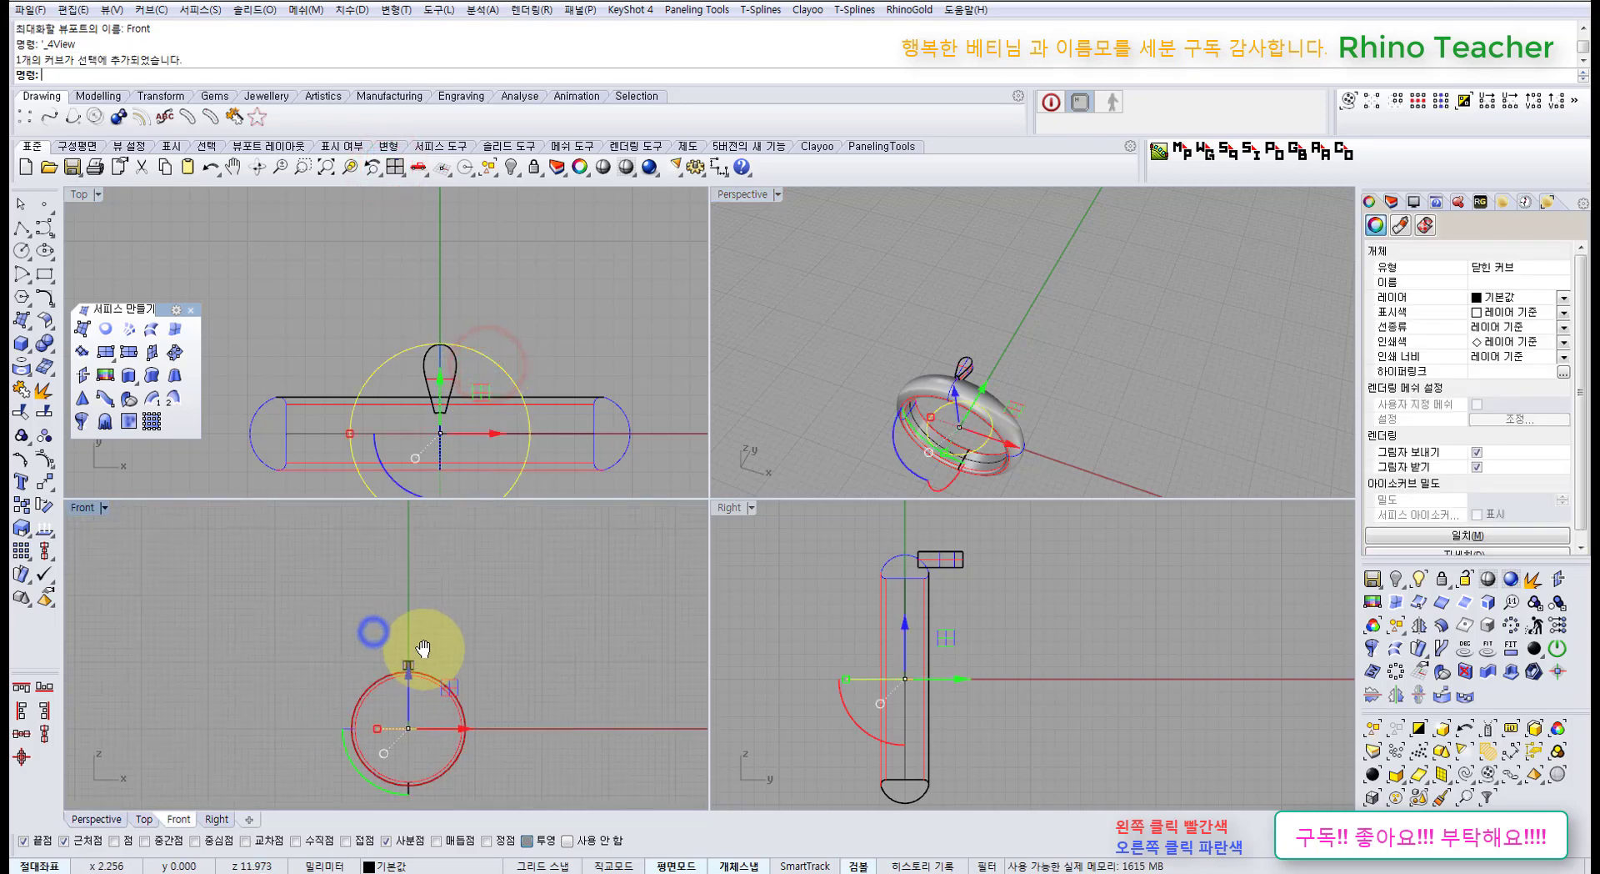
pyautogui.click(126, 378)
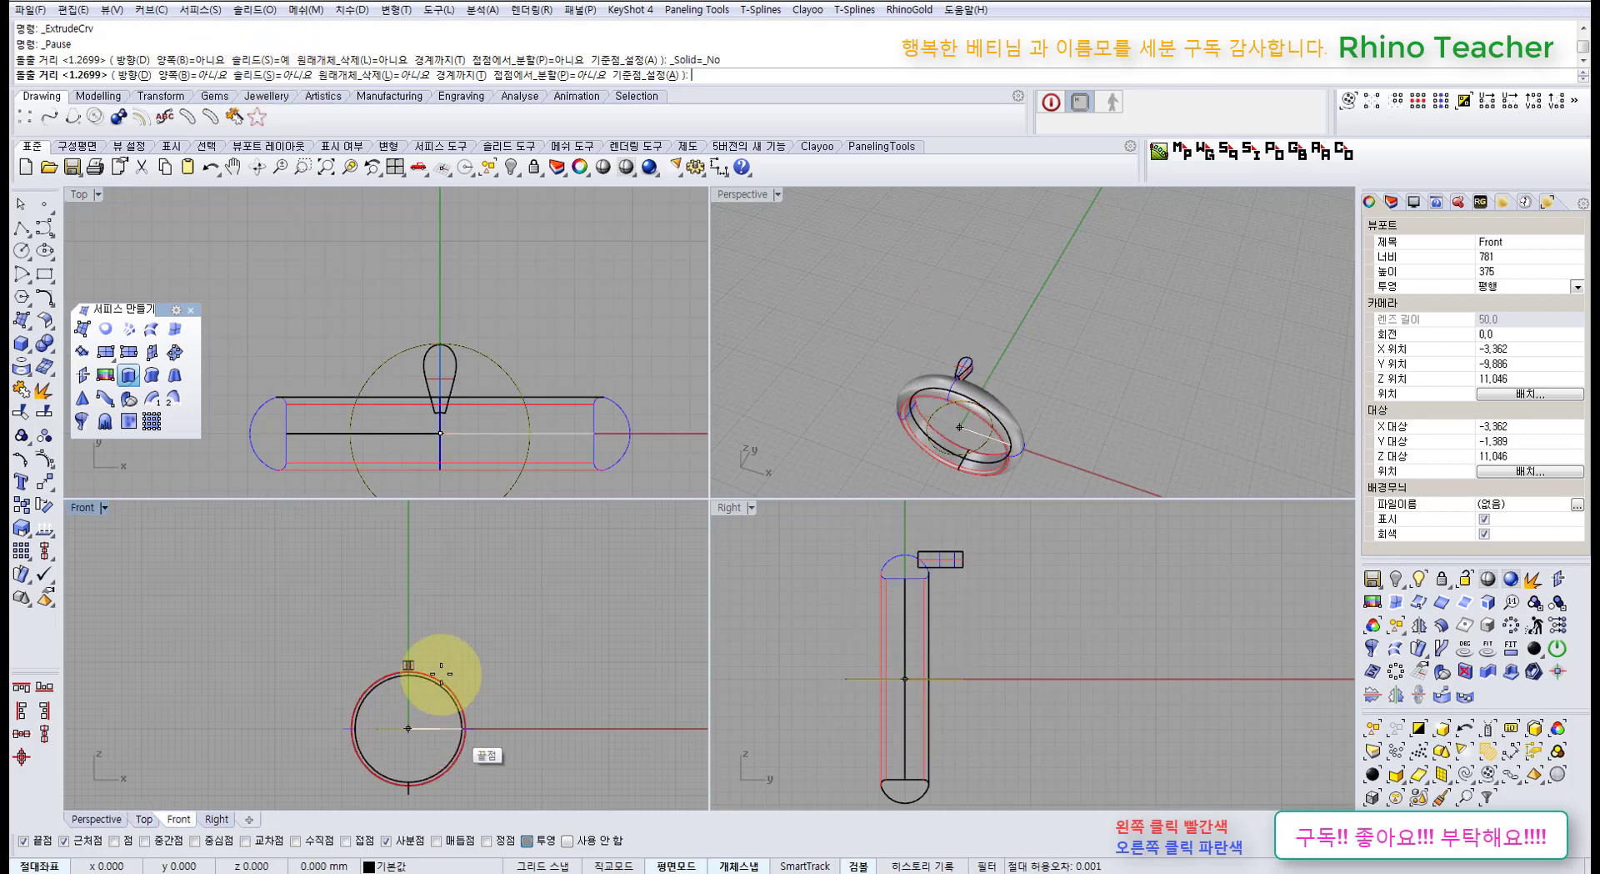
pyautogui.scroll(4, 403, 692)
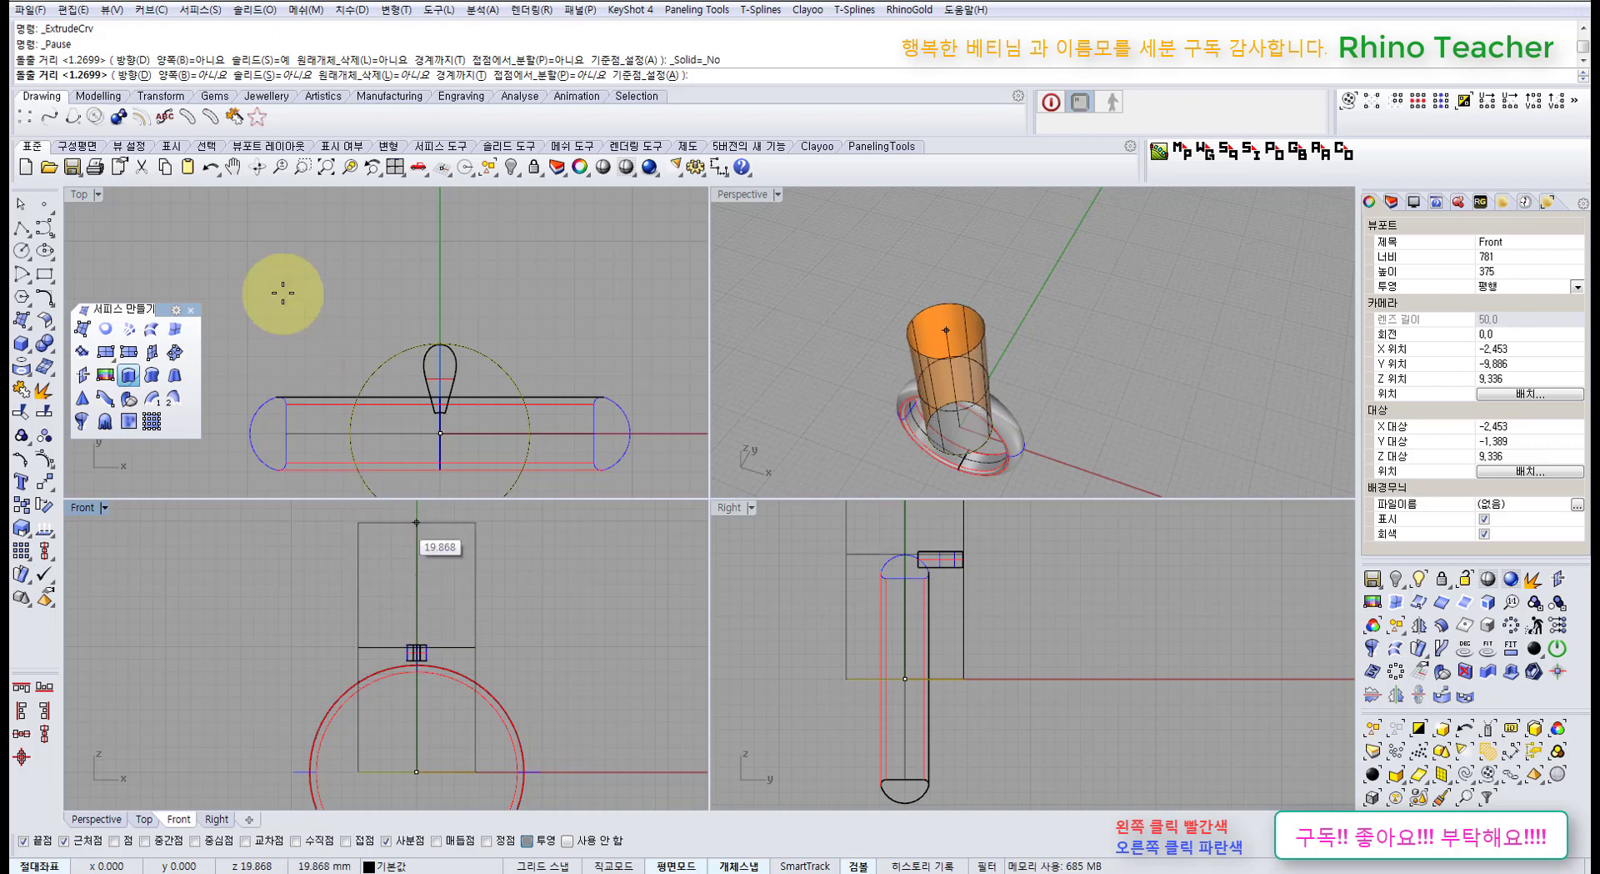
pyautogui.click(139, 79)
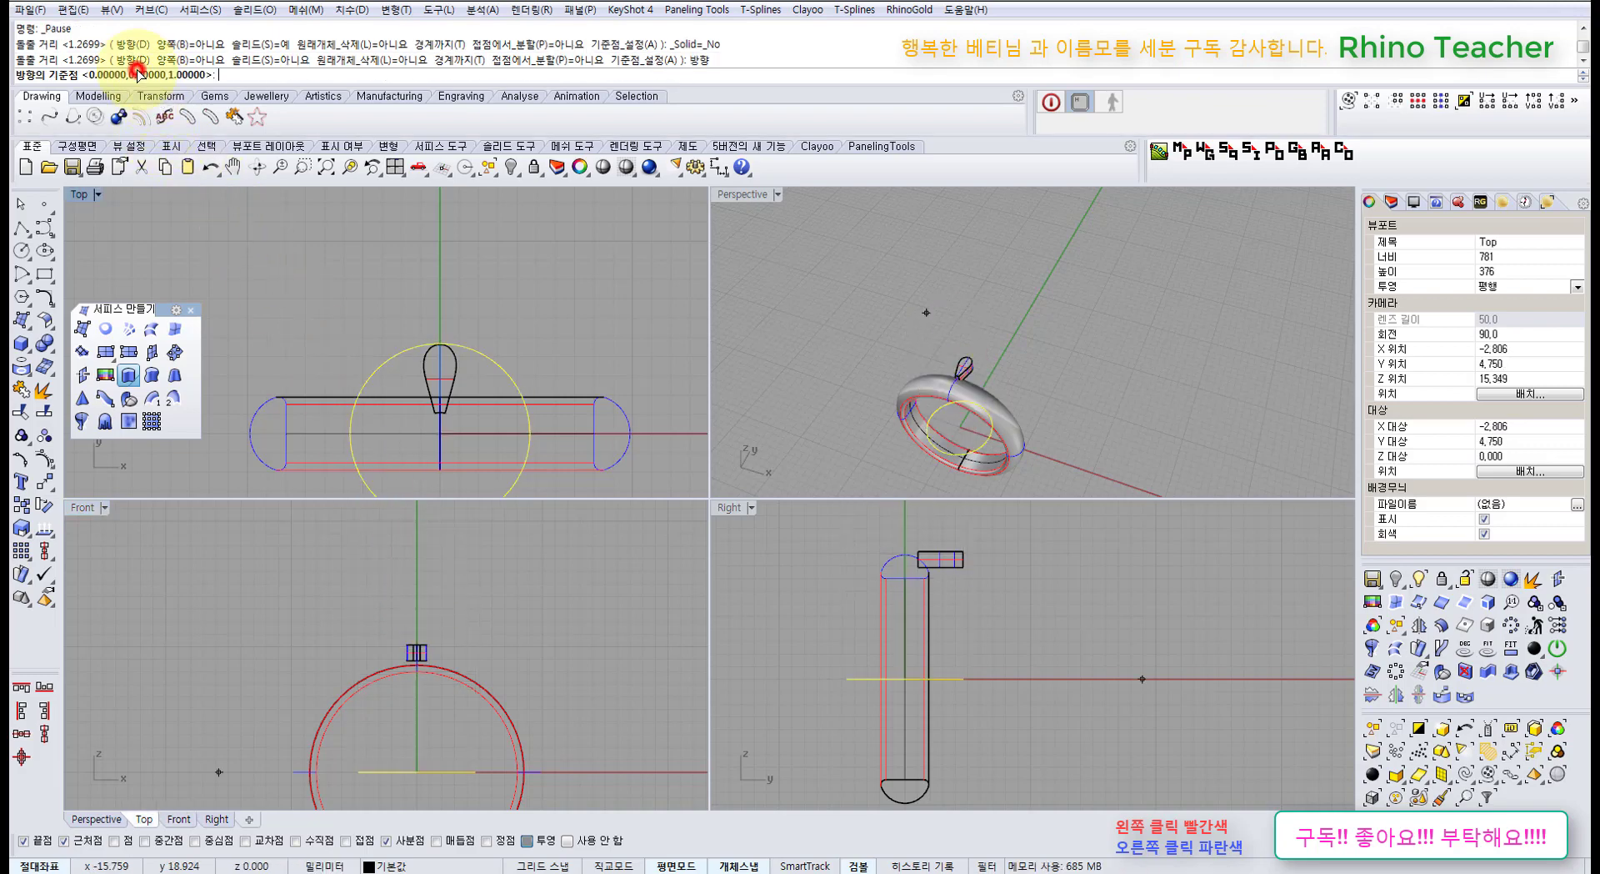
pyautogui.click(543, 704)
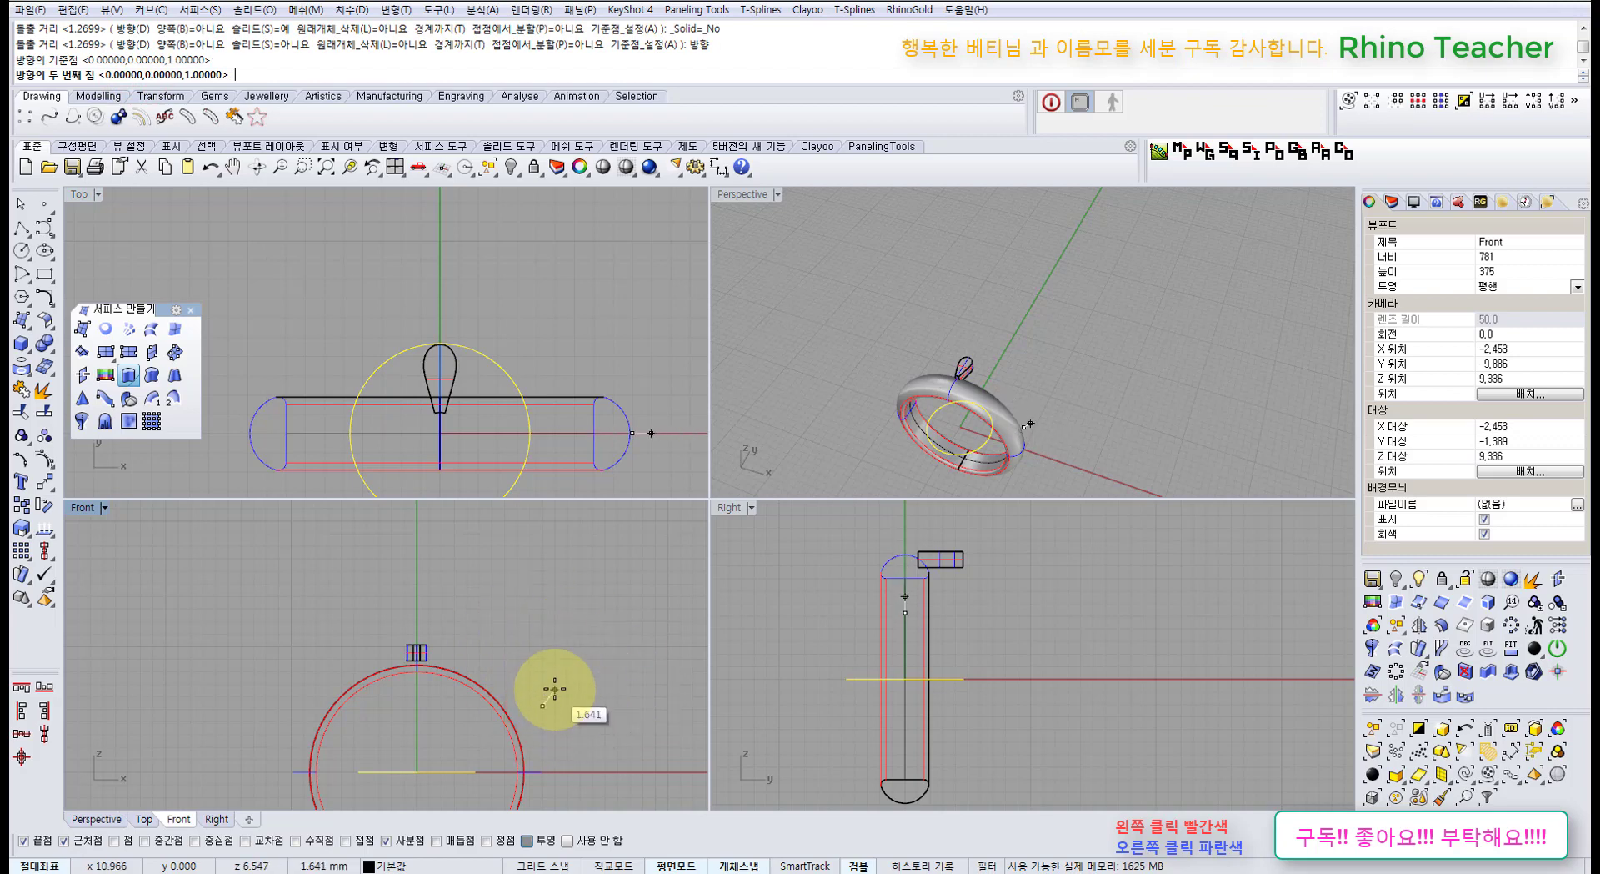
pyautogui.click(546, 622)
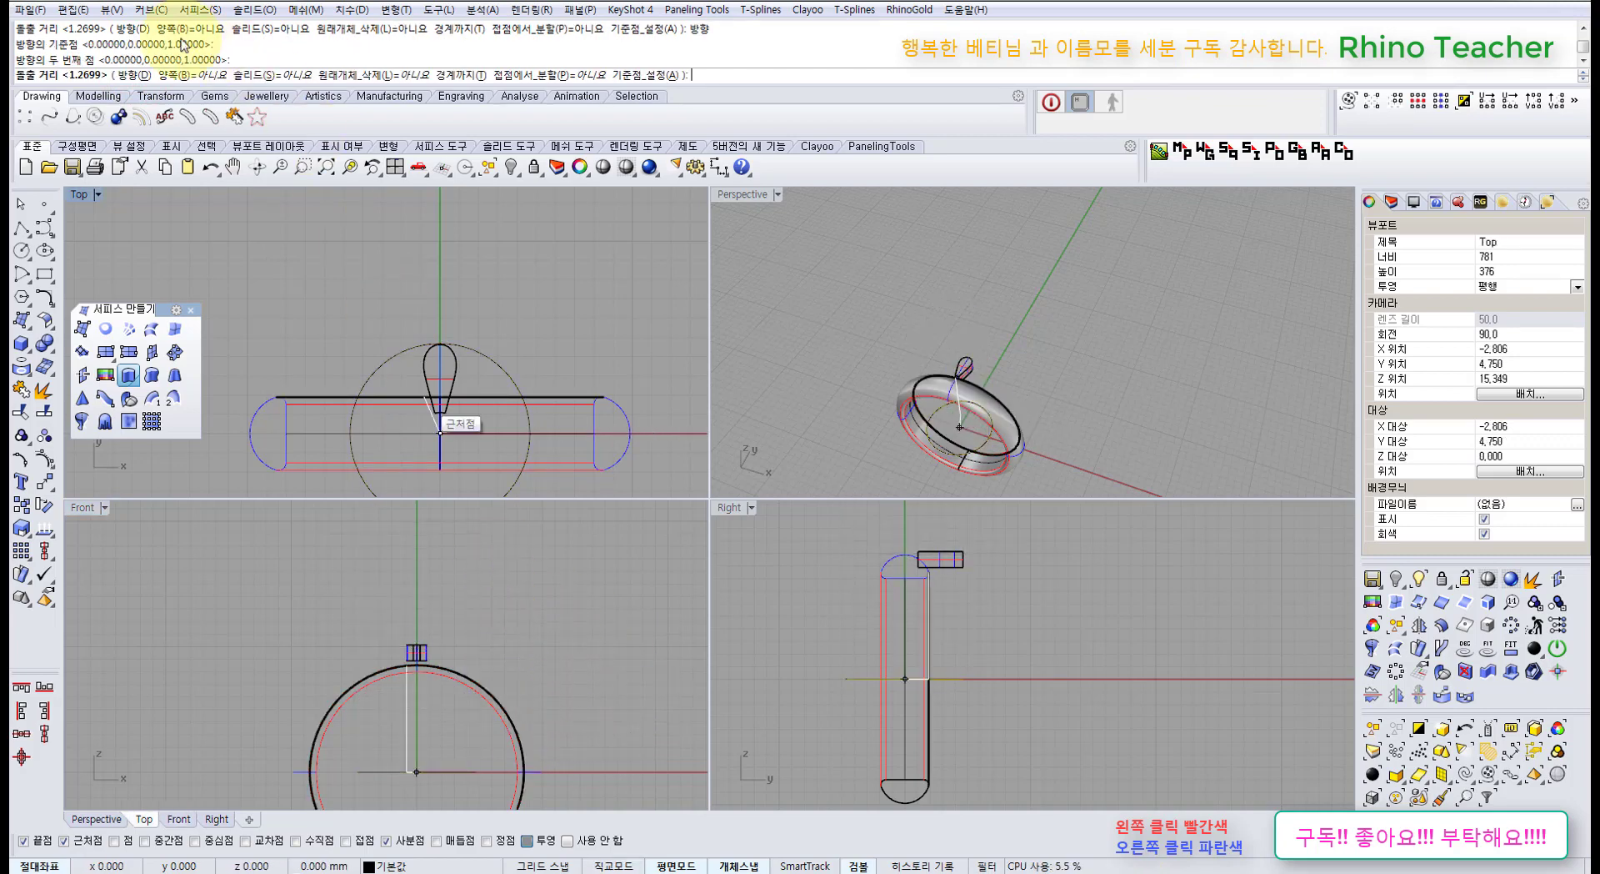
# Try a slanted extrusion direction for the circle by picking two diagonal points in the Front view.
pyautogui.click(143, 79)
pyautogui.moveTo(504, 719); pyautogui.dragTo(545, 570, button='right')
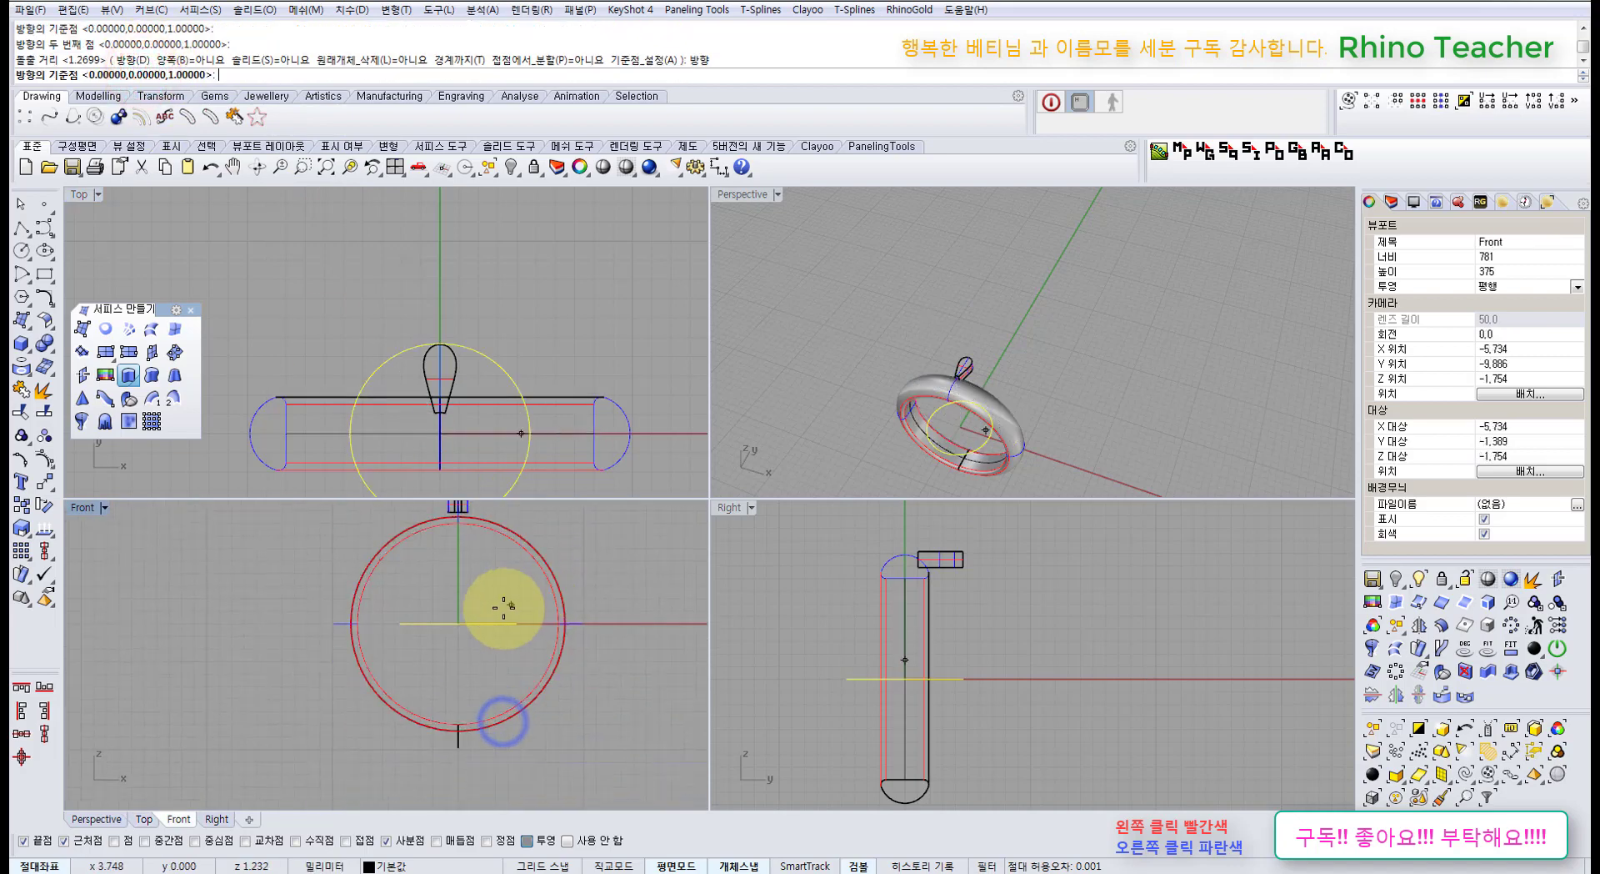
pyautogui.click(503, 607)
pyautogui.click(599, 540)
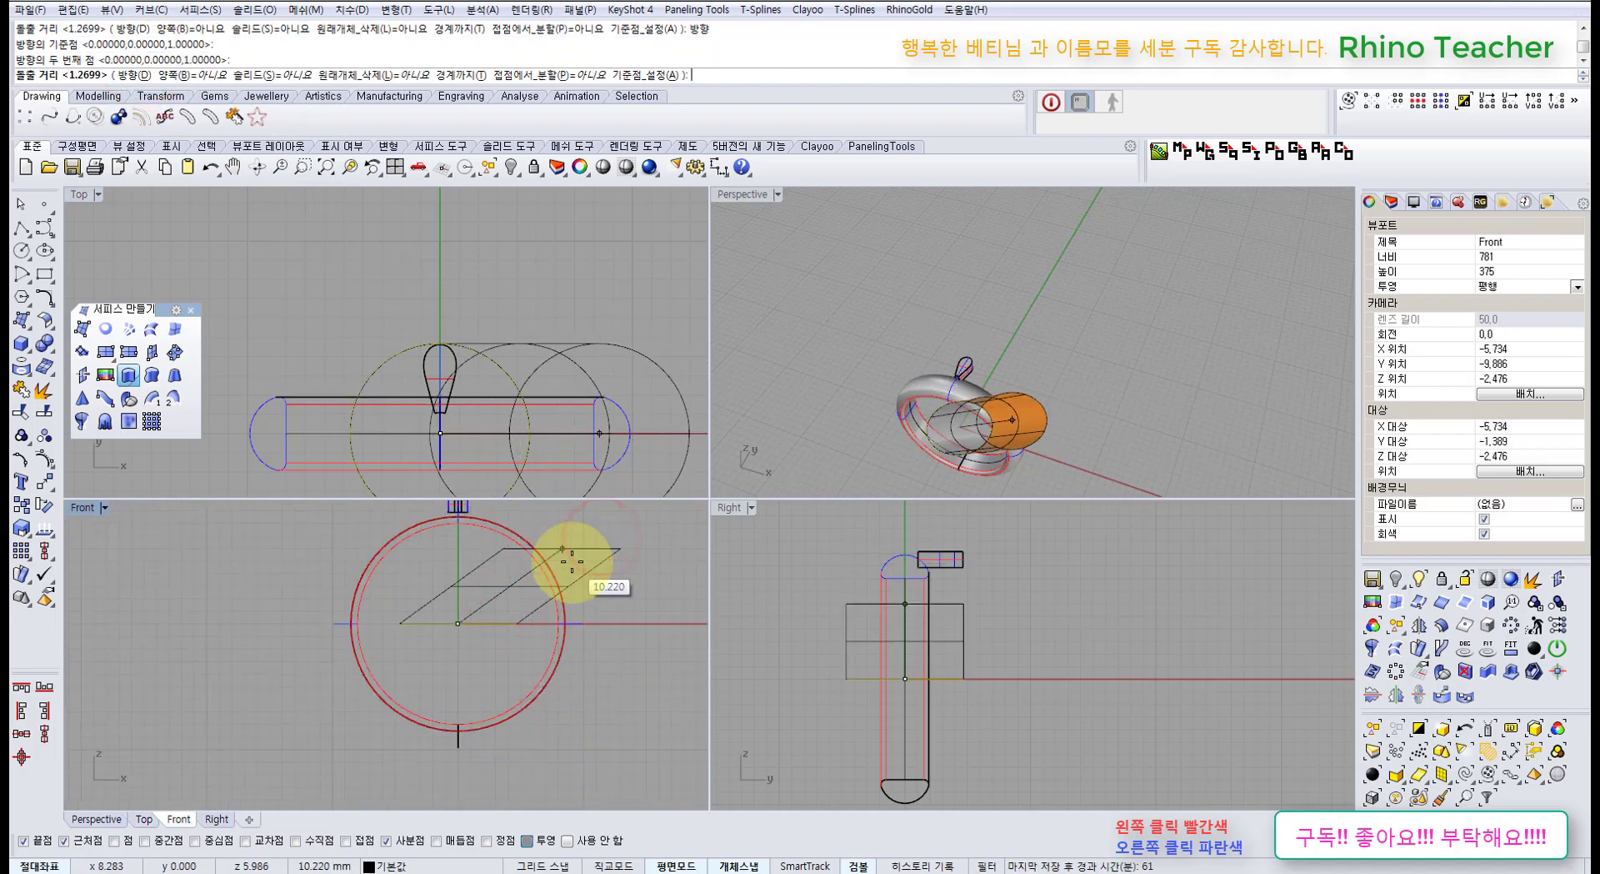
# Set the extrusion direction back to vertical and extrude the circle upward into an open cylinder ending just below the band's top.
pyautogui.click(134, 74)
pyautogui.moveTo(542, 661); pyautogui.dragTo(500, 739, button='right')
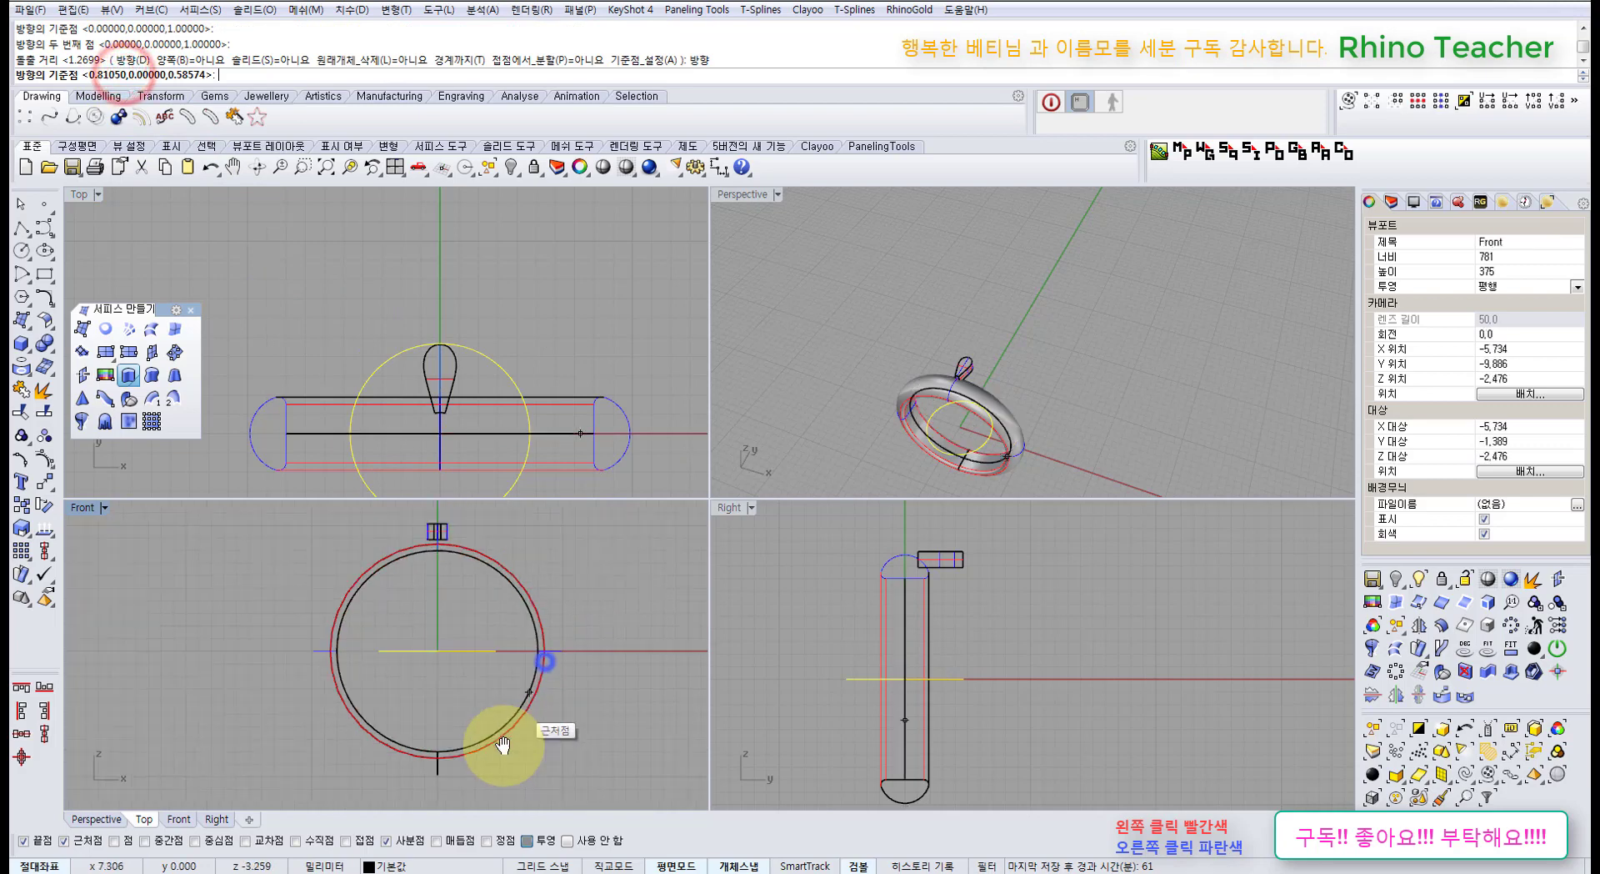
pyautogui.click(581, 725)
pyautogui.click(571, 634)
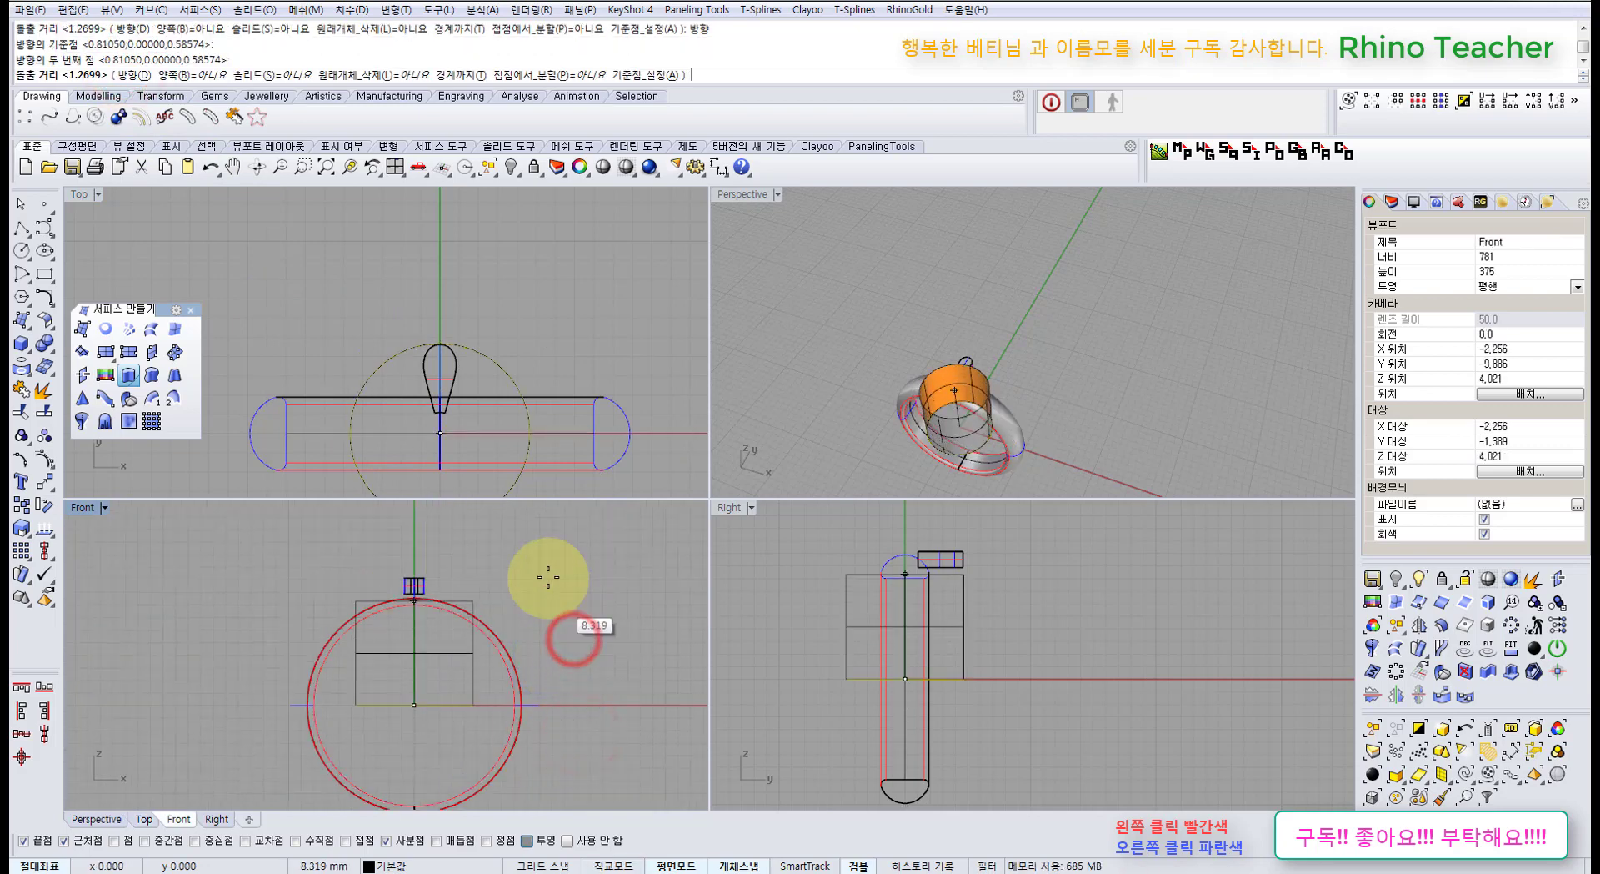
pyautogui.click(544, 614)
pyautogui.moveTo(498, 653); pyautogui.dragTo(510, 682, button='right')
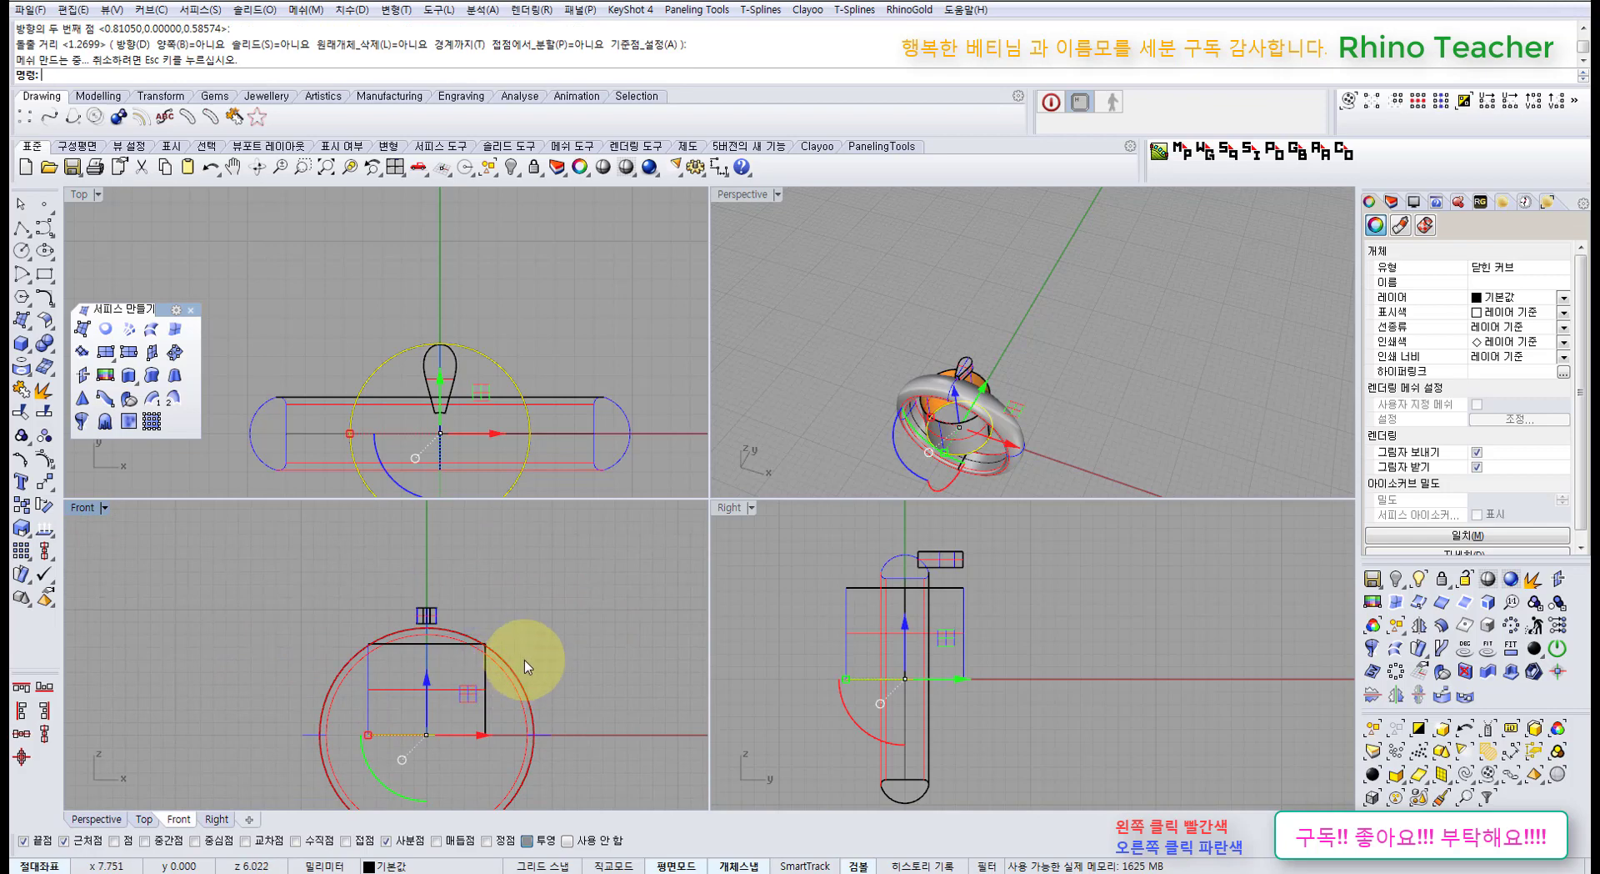
# Delete the base circle and move the cylinder surface up so that it surrounds the petal and crosses the band's top.
pyautogui.press('Delete')
pyautogui.scroll(1, 492, 708)
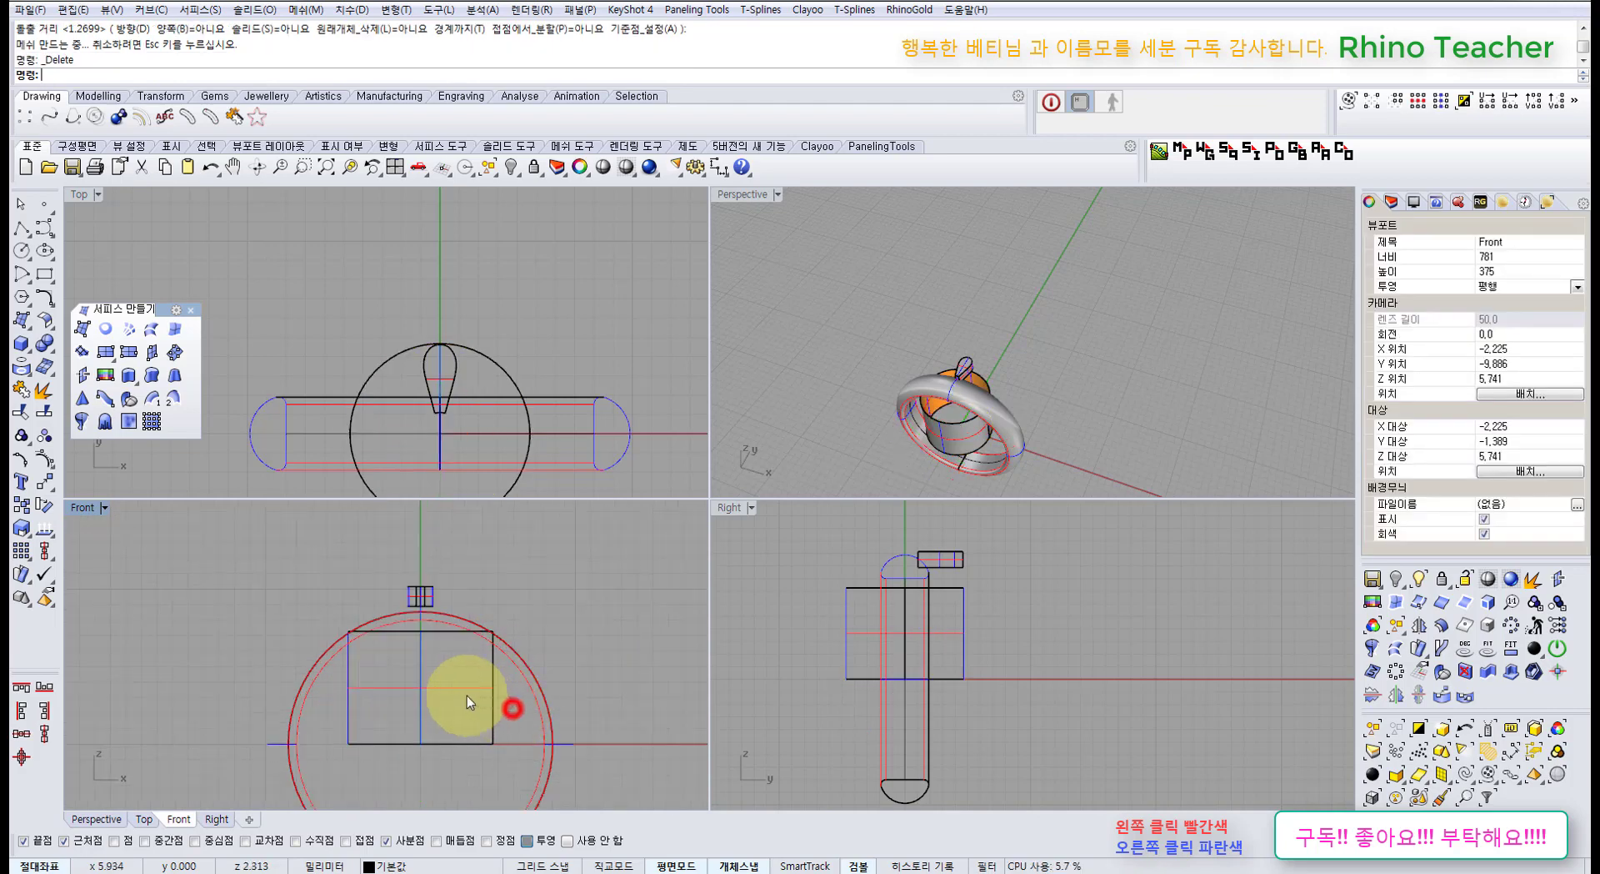
pyautogui.moveTo(451, 703); pyautogui.dragTo(532, 678, button='right')
pyautogui.moveTo(506, 631); pyautogui.dragTo(514, 557)
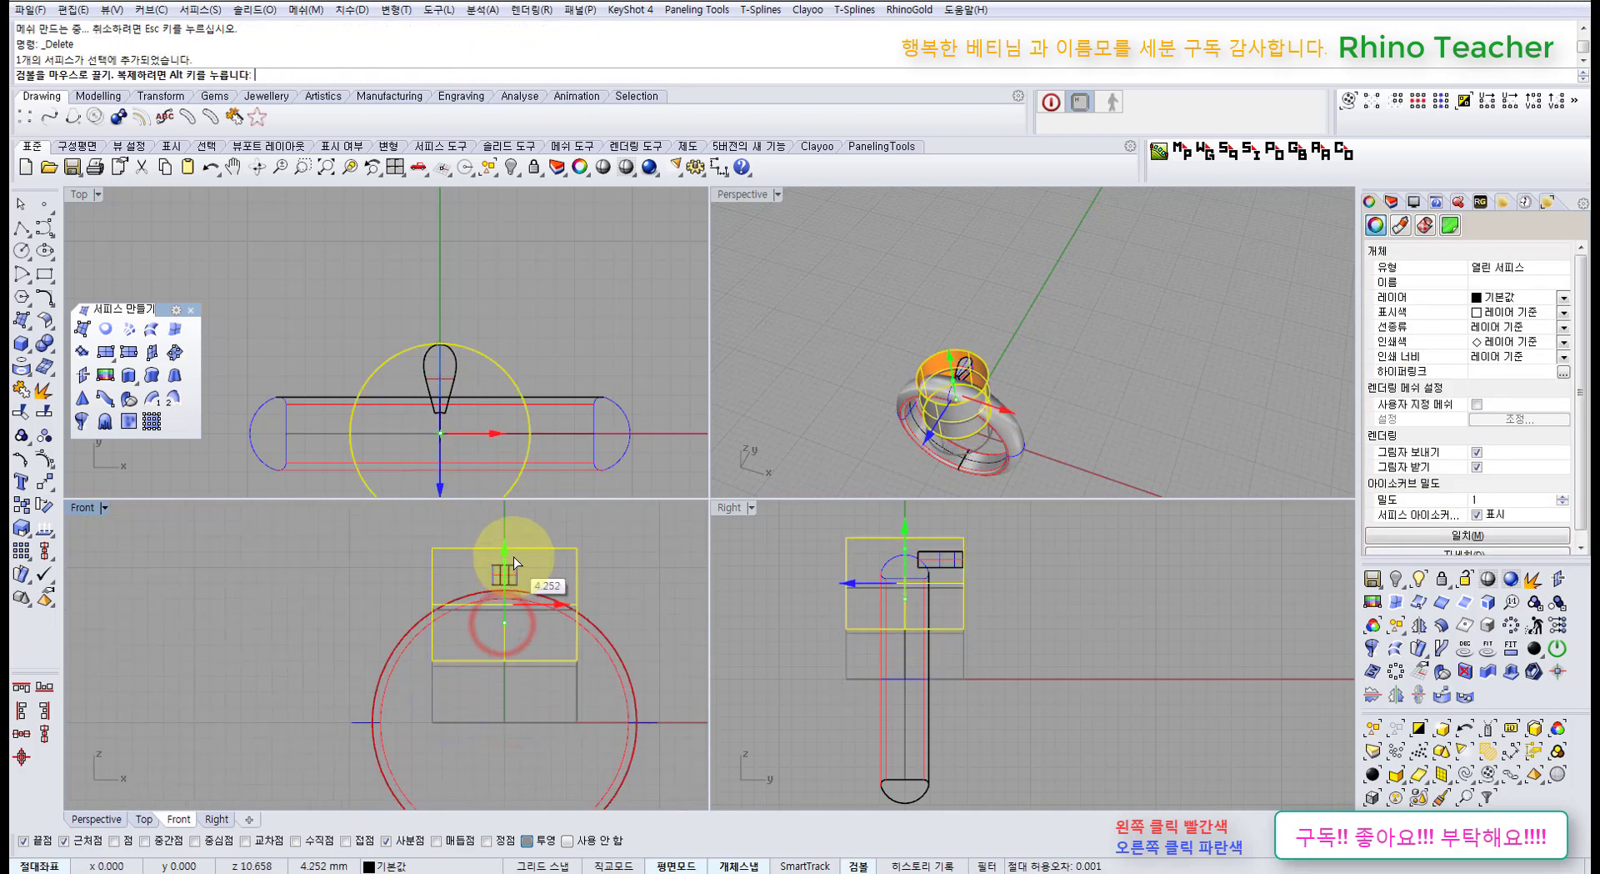
# Maximize the Front view in shaded display and lower the cylinder slightly on the band.
pyautogui.doubleClick(85, 508)
pyautogui.click(625, 167)
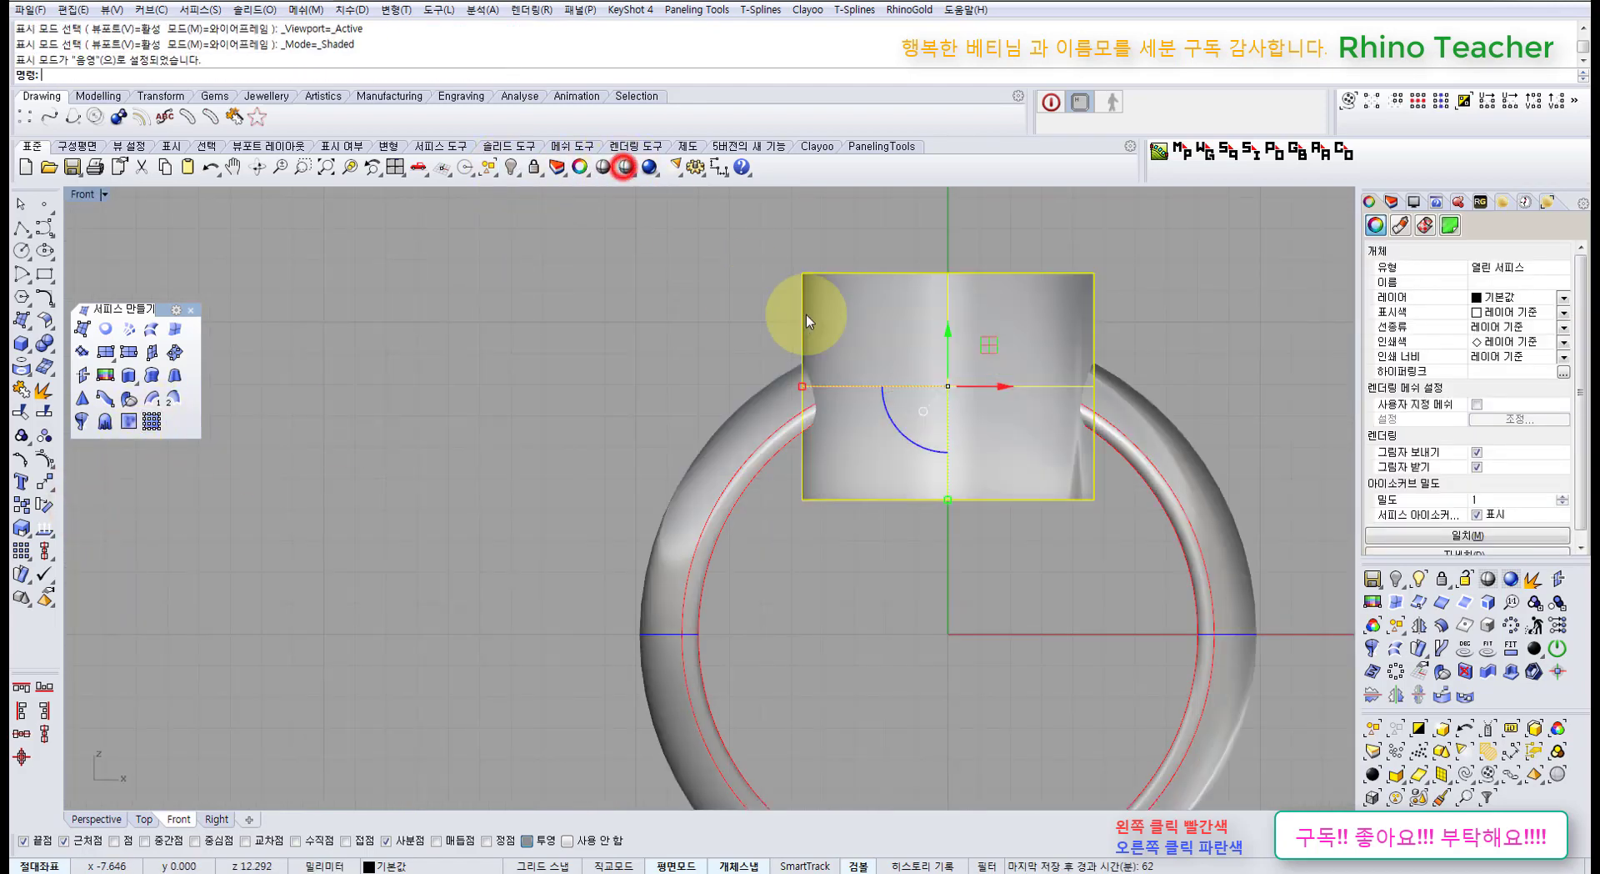
pyautogui.moveTo(1015, 348); pyautogui.dragTo(728, 384, button='right')
pyautogui.click(720, 614)
pyautogui.moveTo(672, 532); pyautogui.dragTo(608, 575, button='right')
pyautogui.click(629, 555)
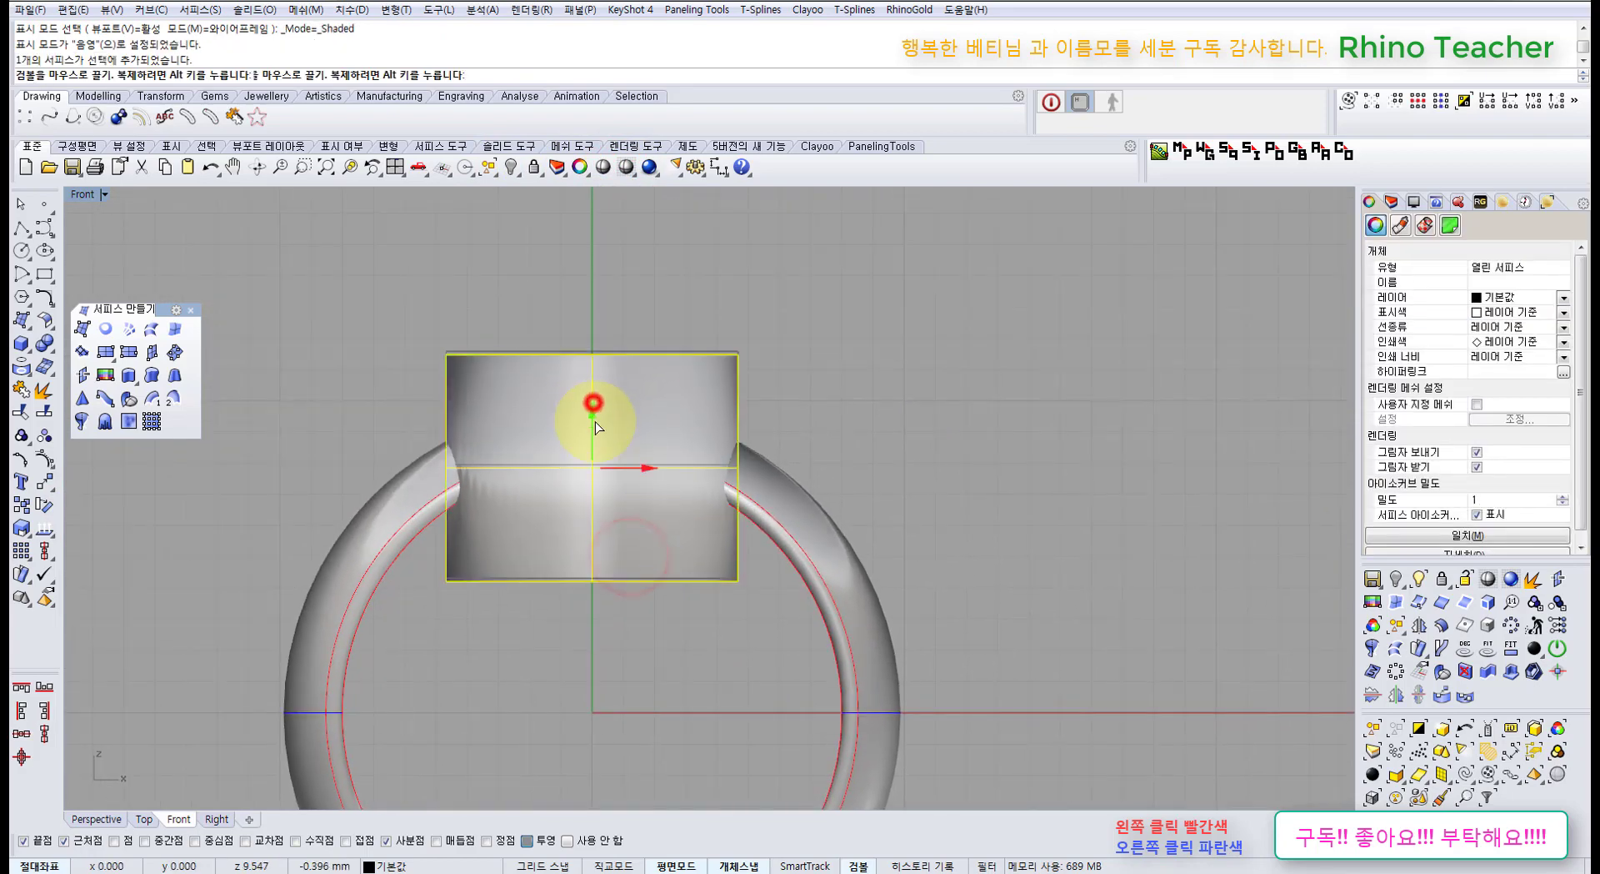
pyautogui.moveTo(593, 411); pyautogui.dragTo(597, 417)
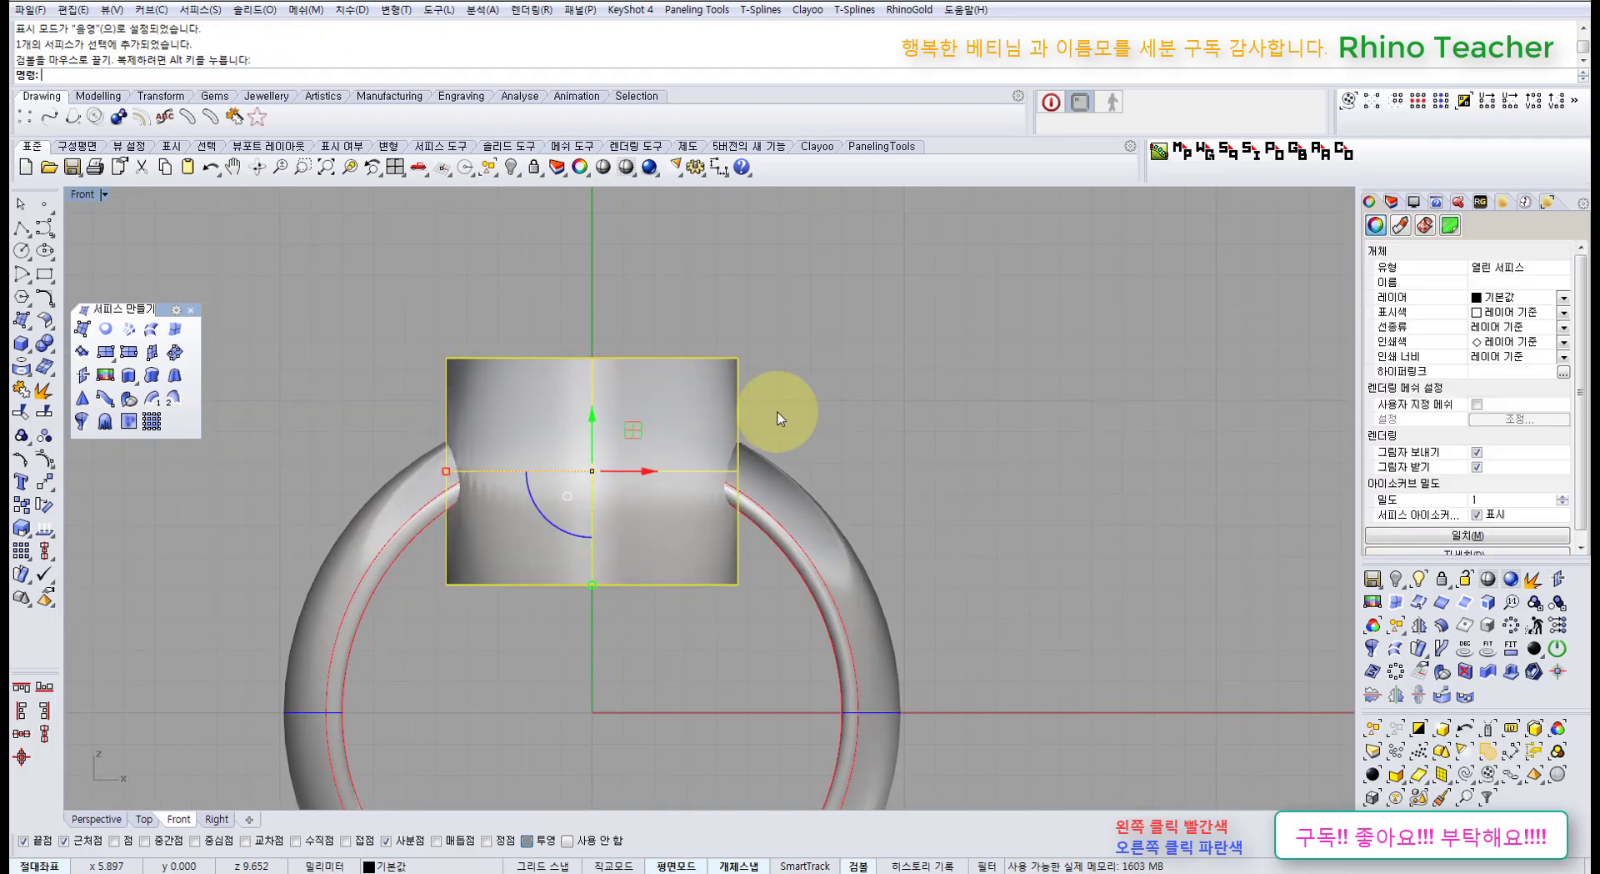
pyautogui.moveTo(779, 411); pyautogui.dragTo(808, 417, button='right')
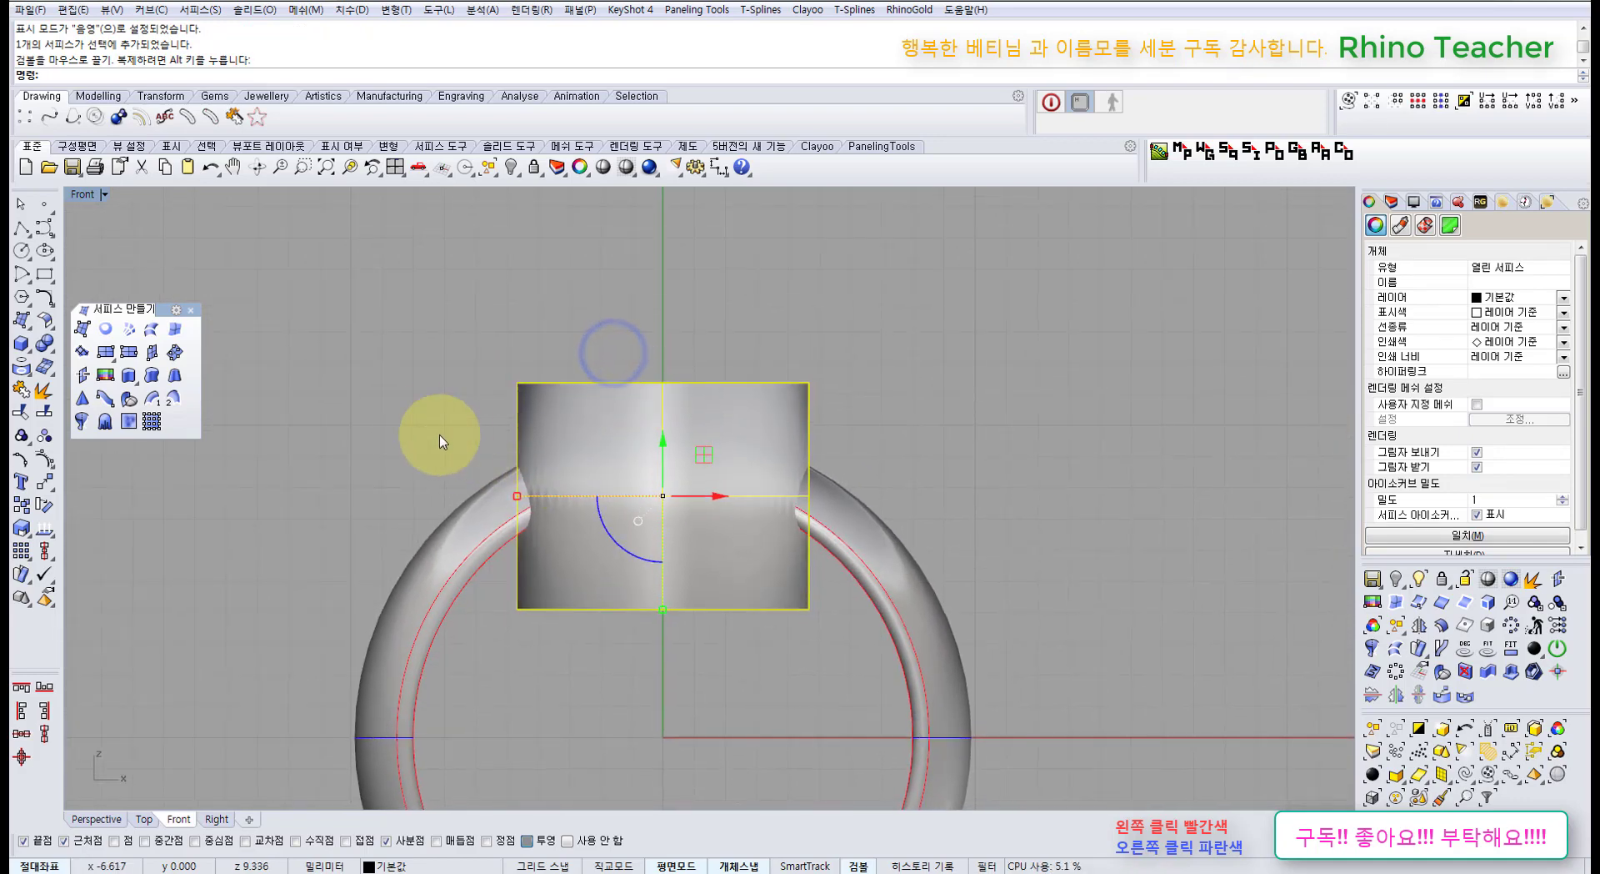
# Turn on the cylinder's control points and select all the points along its bottom edge.
pyautogui.click(48, 460)
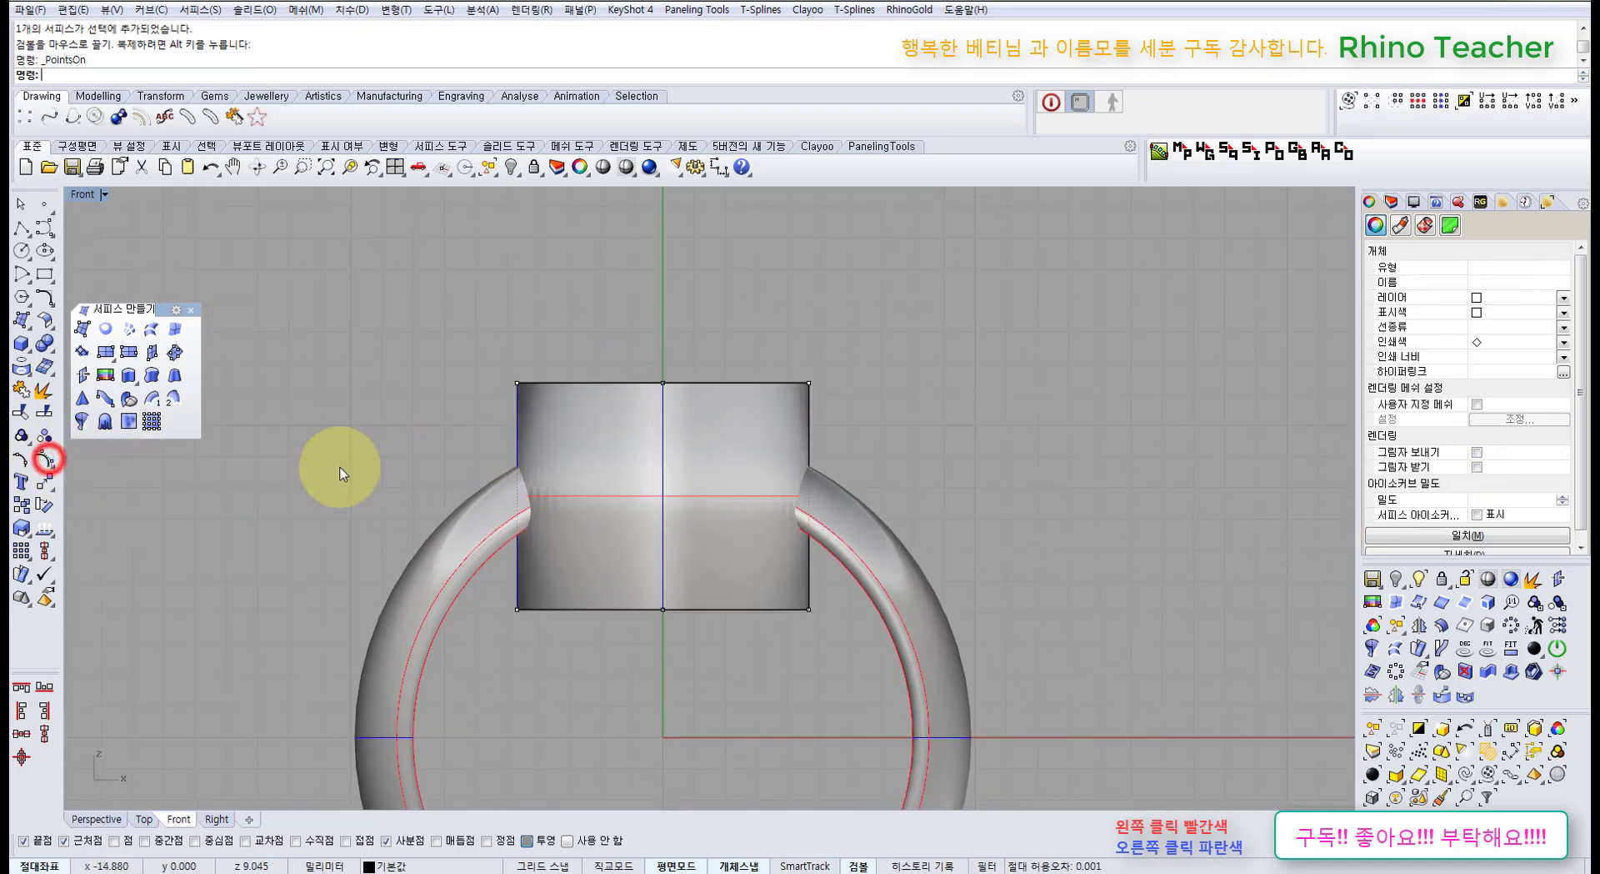
pyautogui.moveTo(620, 492); pyautogui.dragTo(542, 467, button='right')
pyautogui.scroll(8, 417, 583)
pyautogui.moveTo(424, 543); pyautogui.dragTo(1218, 615)
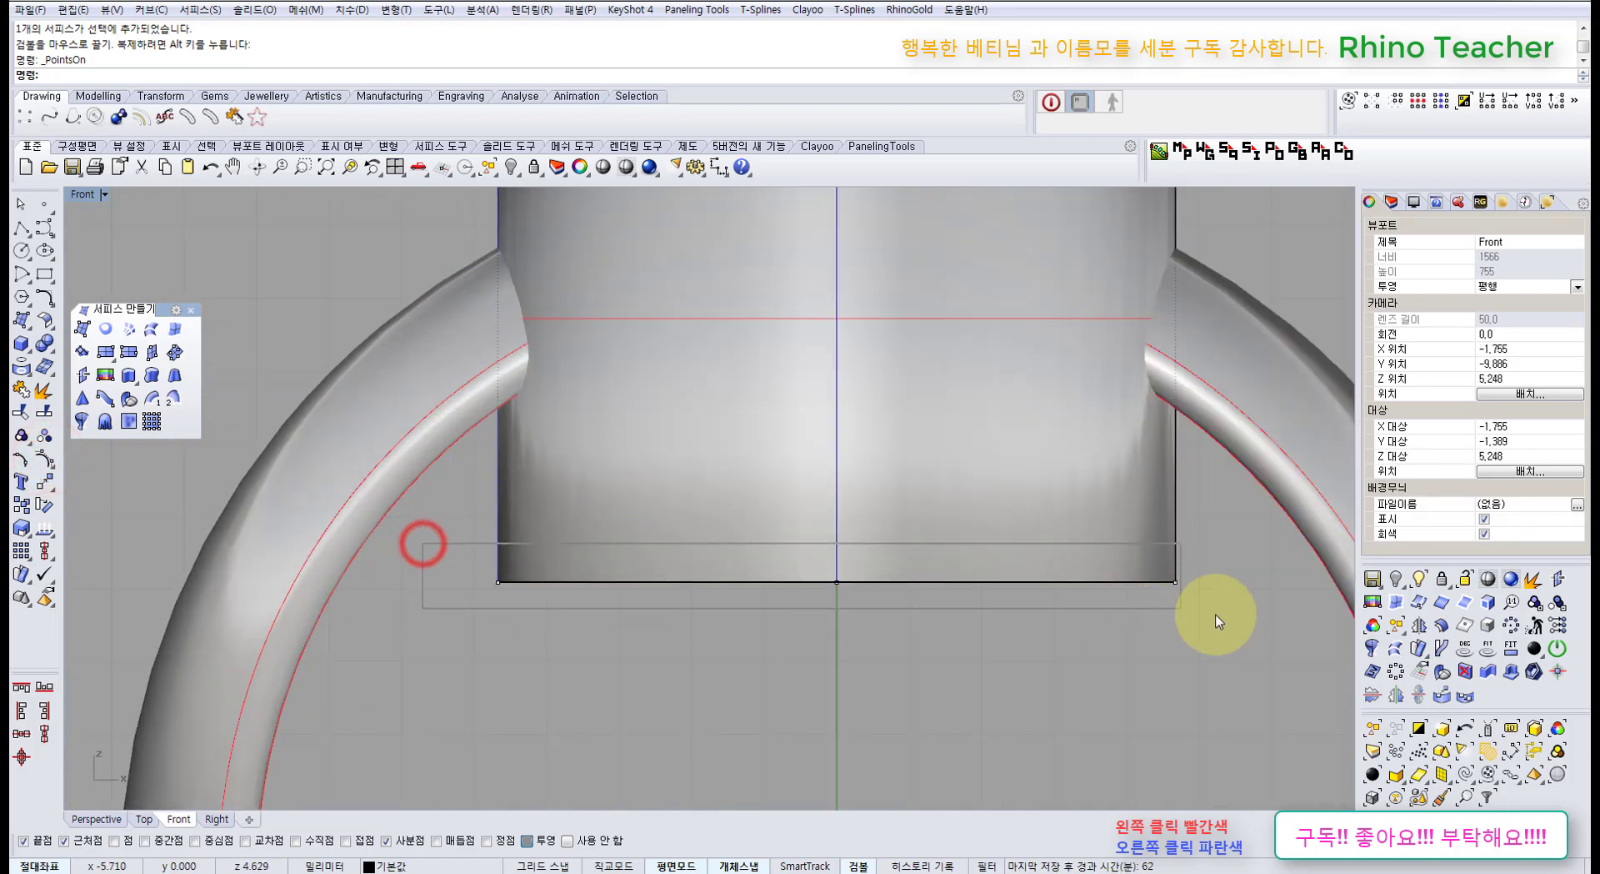
pyautogui.scroll(-4, 1220, 635)
pyautogui.moveTo(1220, 635); pyautogui.dragTo(989, 673, button='right')
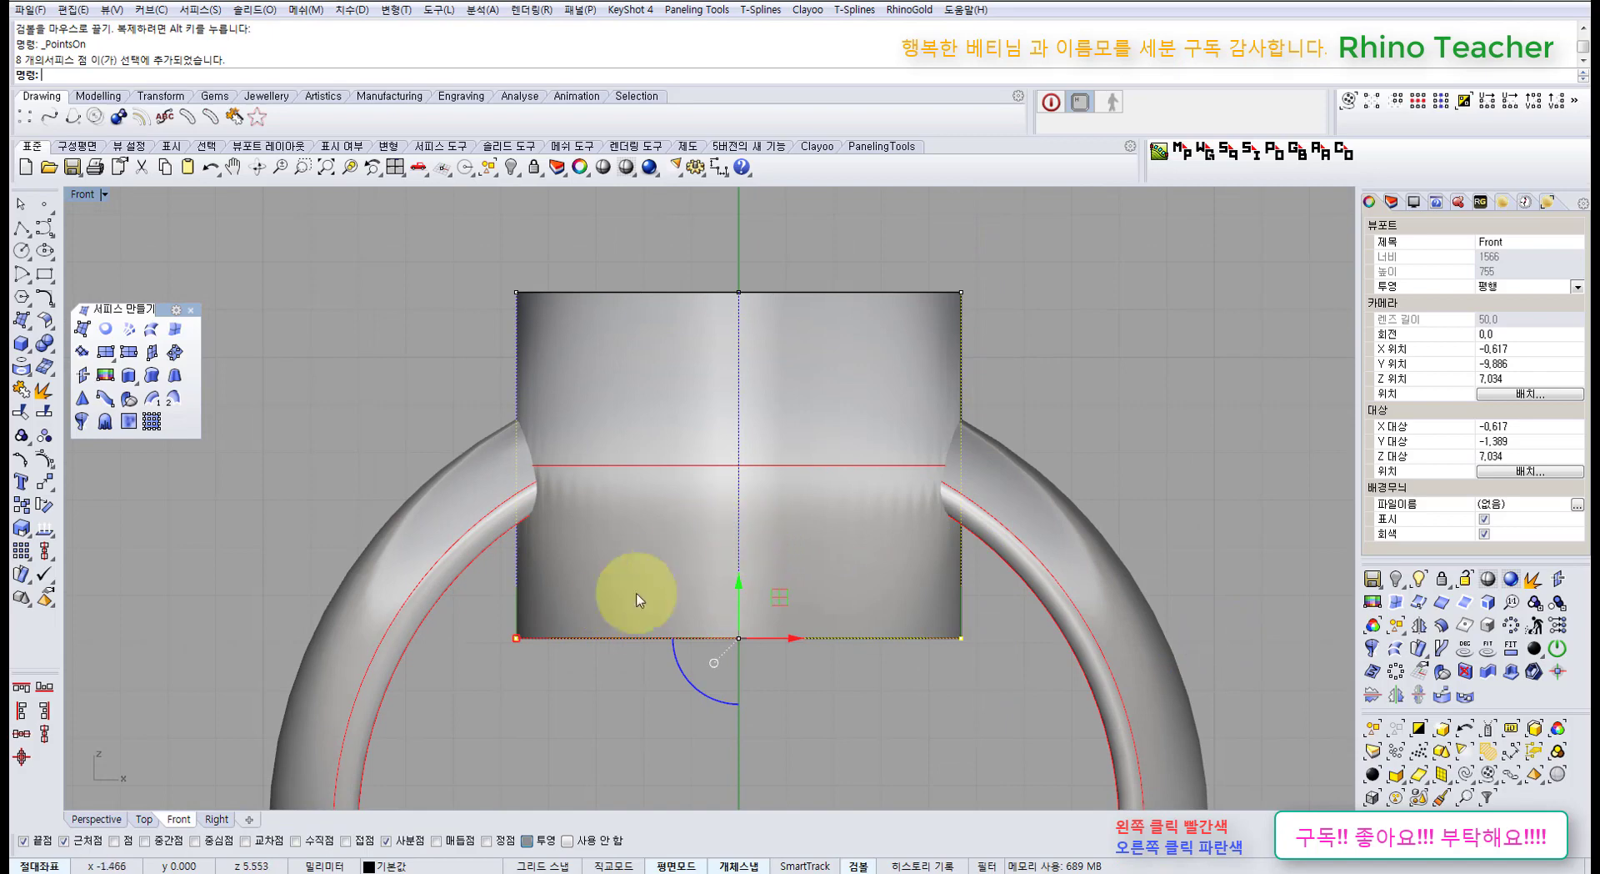
# Try to scale the cylinder's selected bottom points inward with Scale 2D about the origin to taper the setting.
pyautogui.click(395, 169)
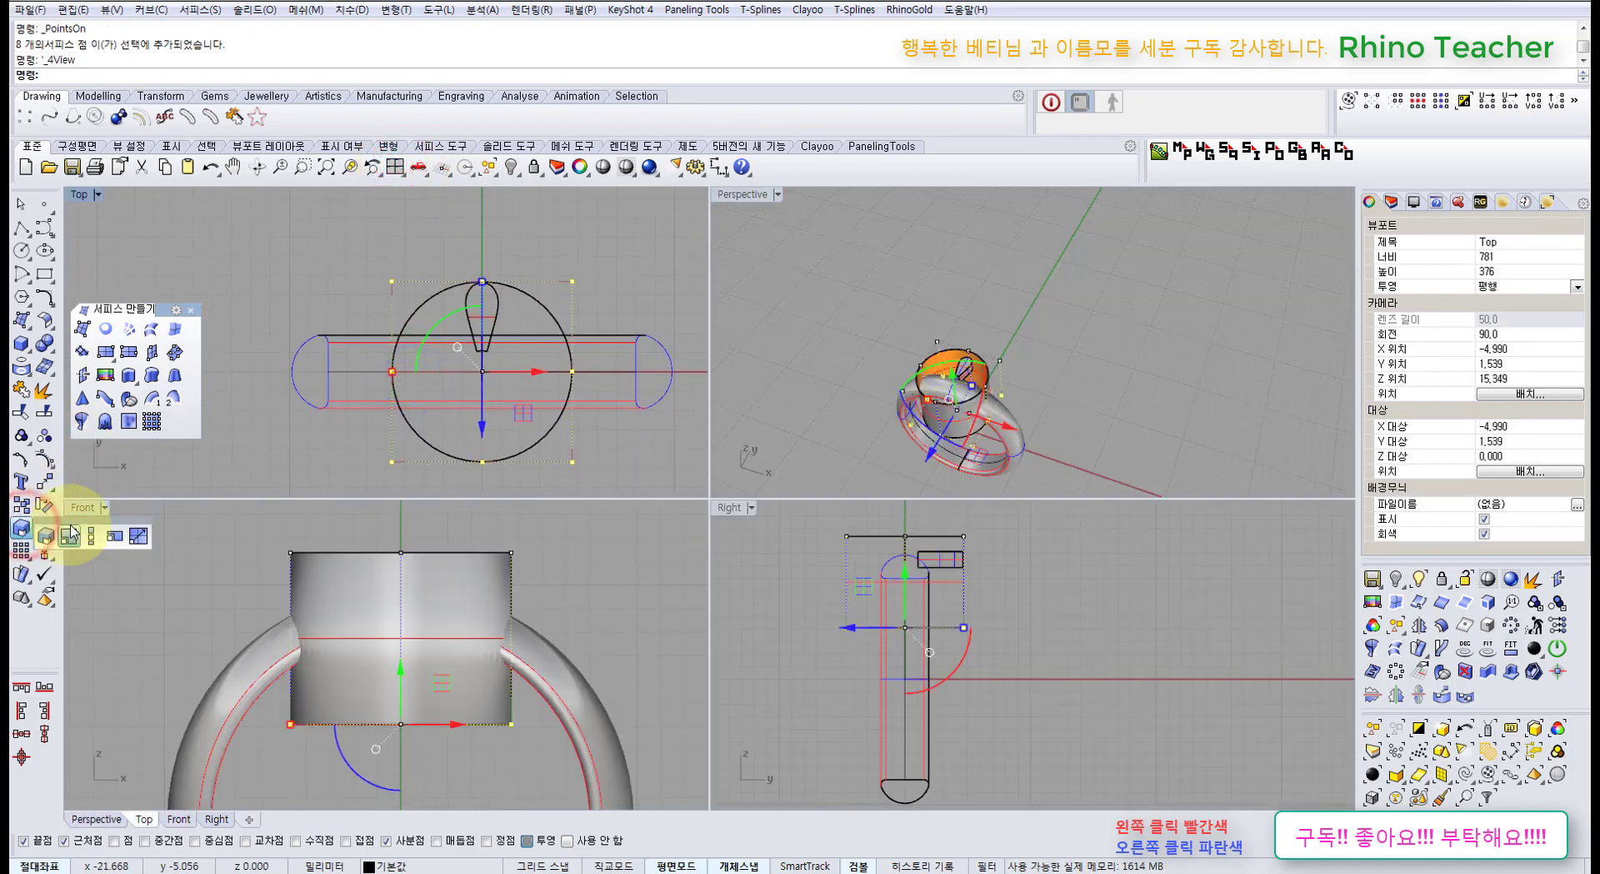
pyautogui.moveTo(74, 532); pyautogui.dragTo(148, 460)
pyautogui.click(143, 475)
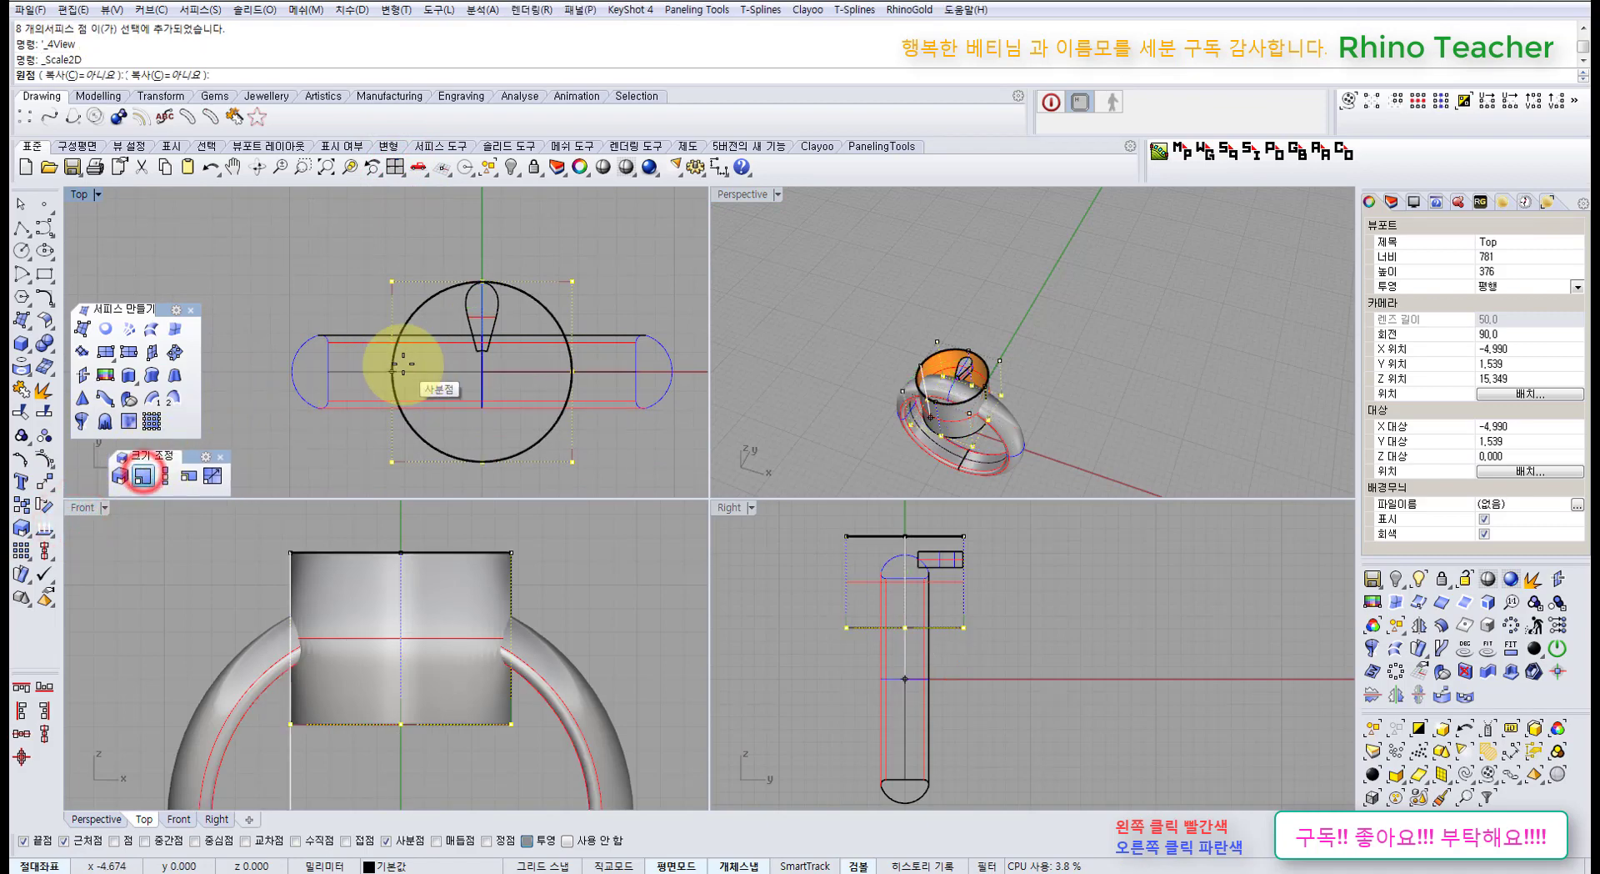
pyautogui.write('0')
pyautogui.press('Return')
pyautogui.click(237, 247)
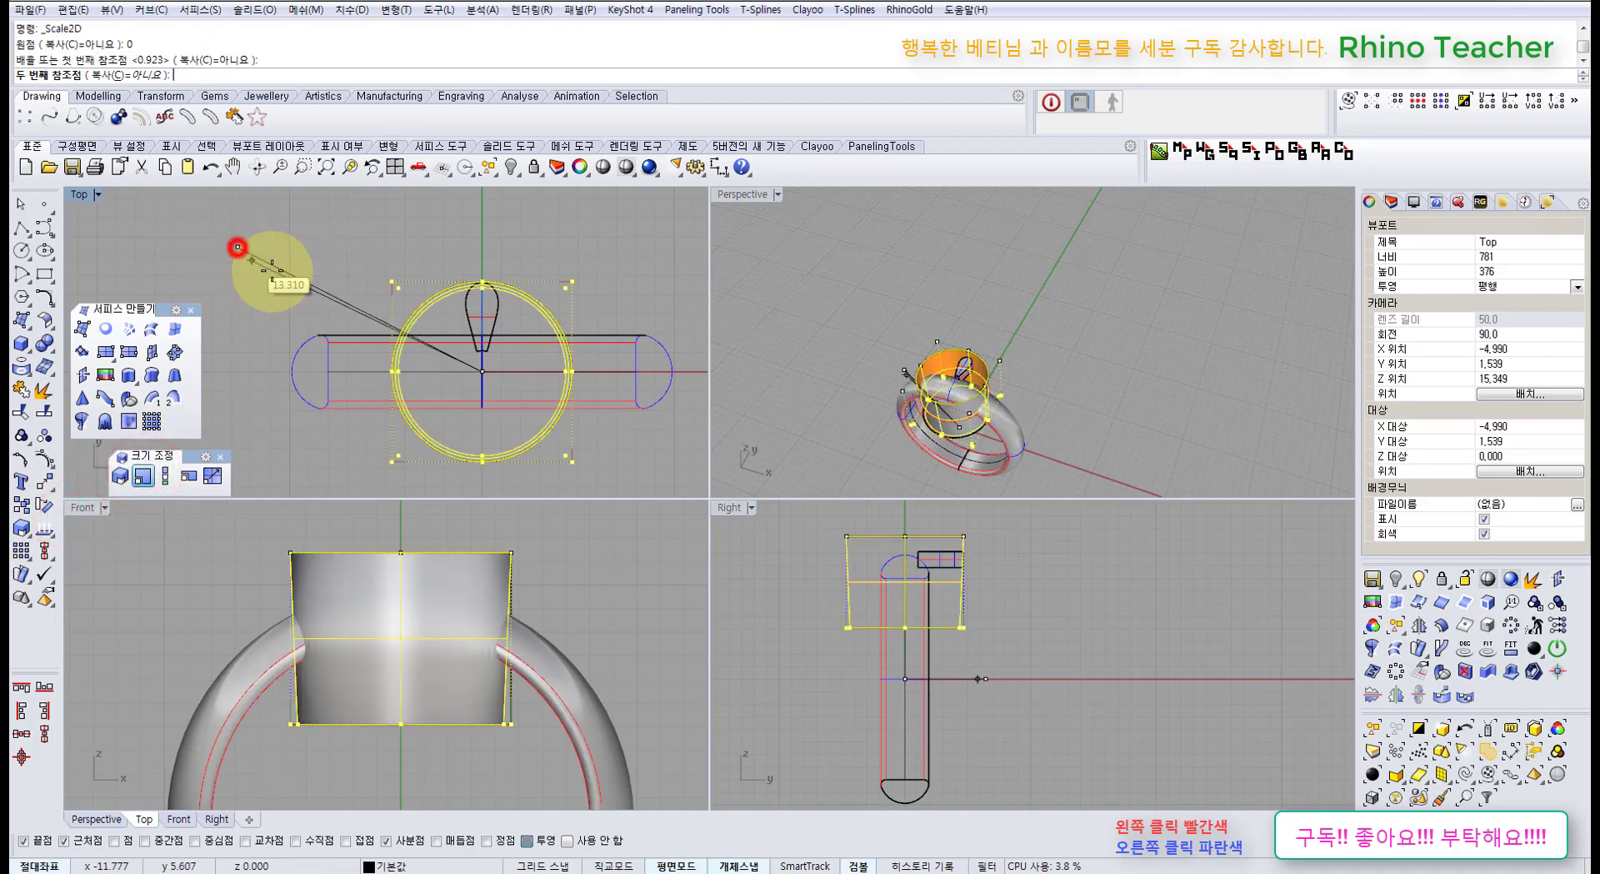
pyautogui.click(349, 313)
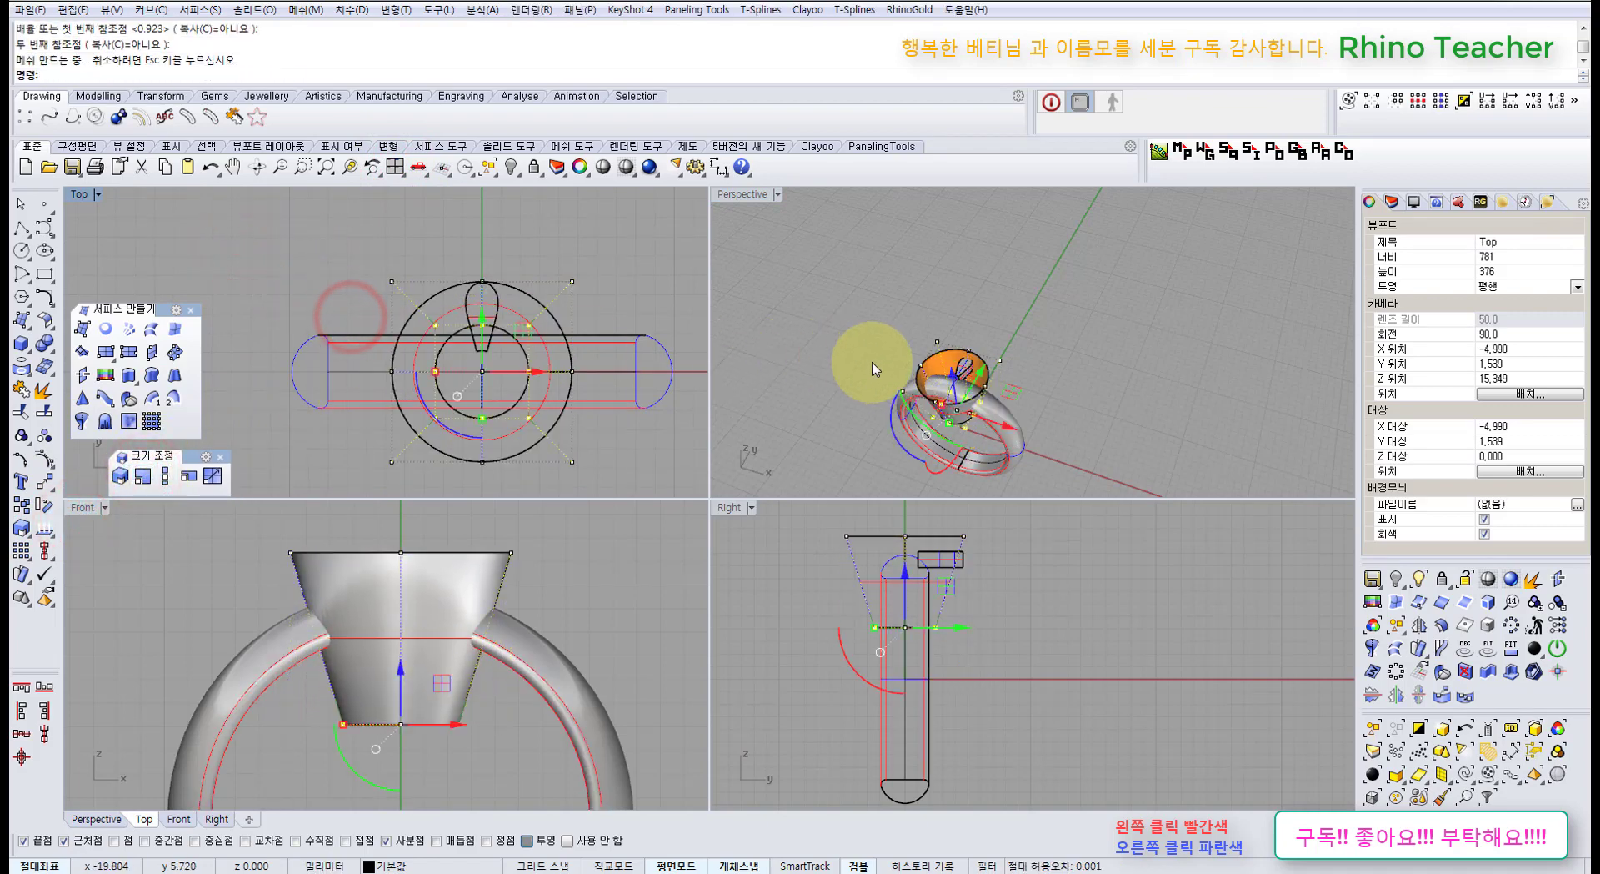
# Check the straight taper against the band and undo the 2D scaling of the bottom points.
pyautogui.moveTo(888, 386); pyautogui.dragTo(865, 364, button='right')
pyautogui.scroll(4, 514, 633)
pyautogui.moveTo(503, 634); pyautogui.dragTo(550, 621, button='right')
pyautogui.moveTo(557, 536); pyautogui.dragTo(543, 614, button='right')
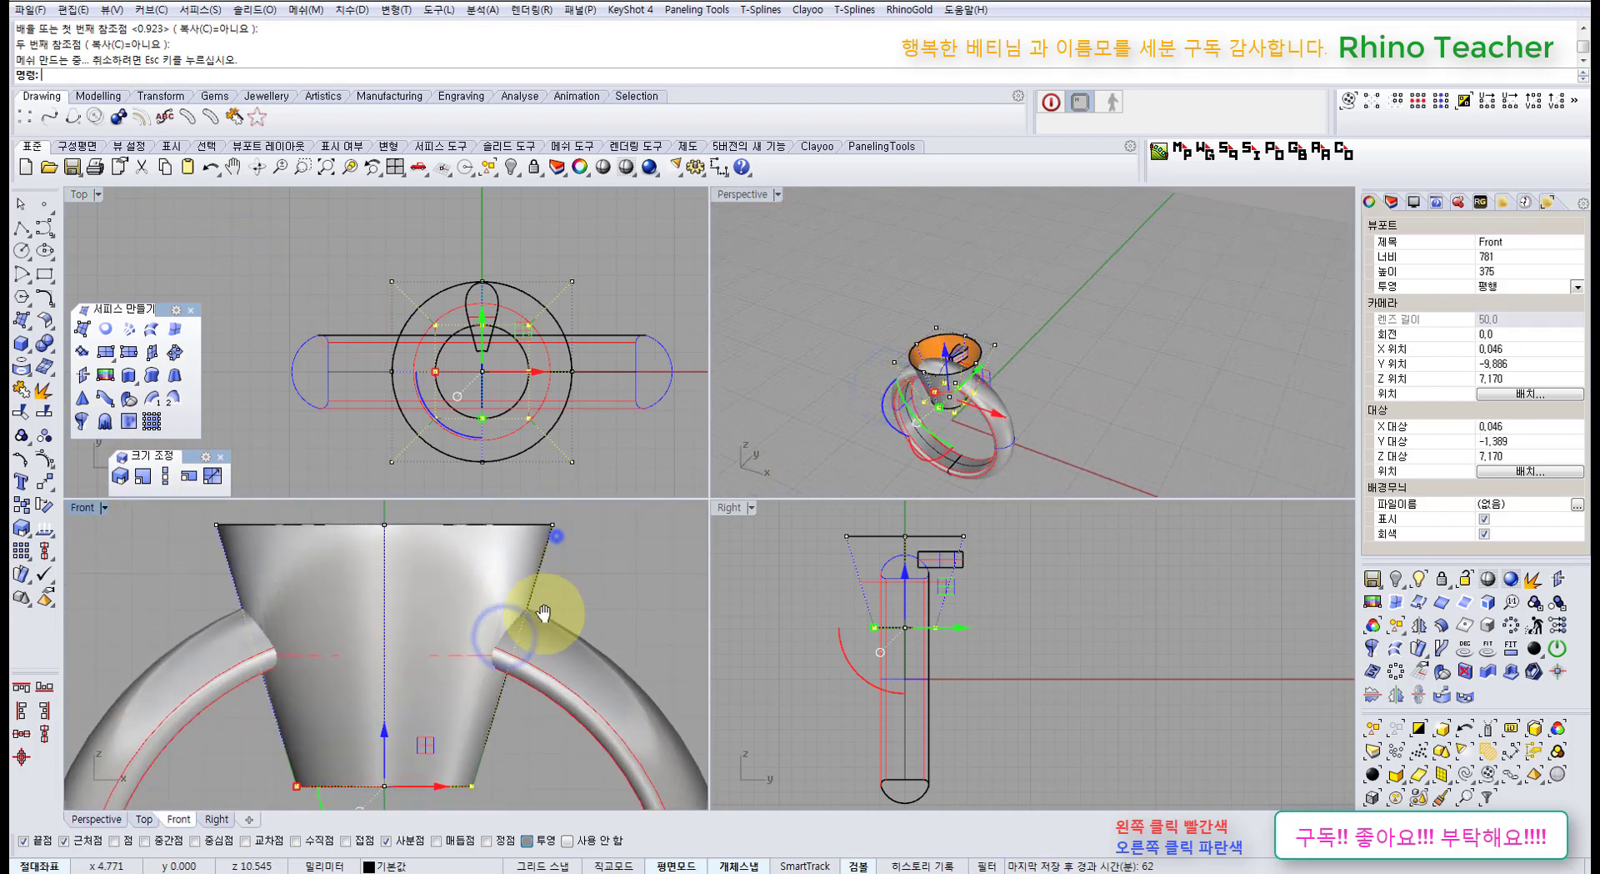
pyautogui.rightClick(575, 659)
pyautogui.hotkey('ctrl', 'z')
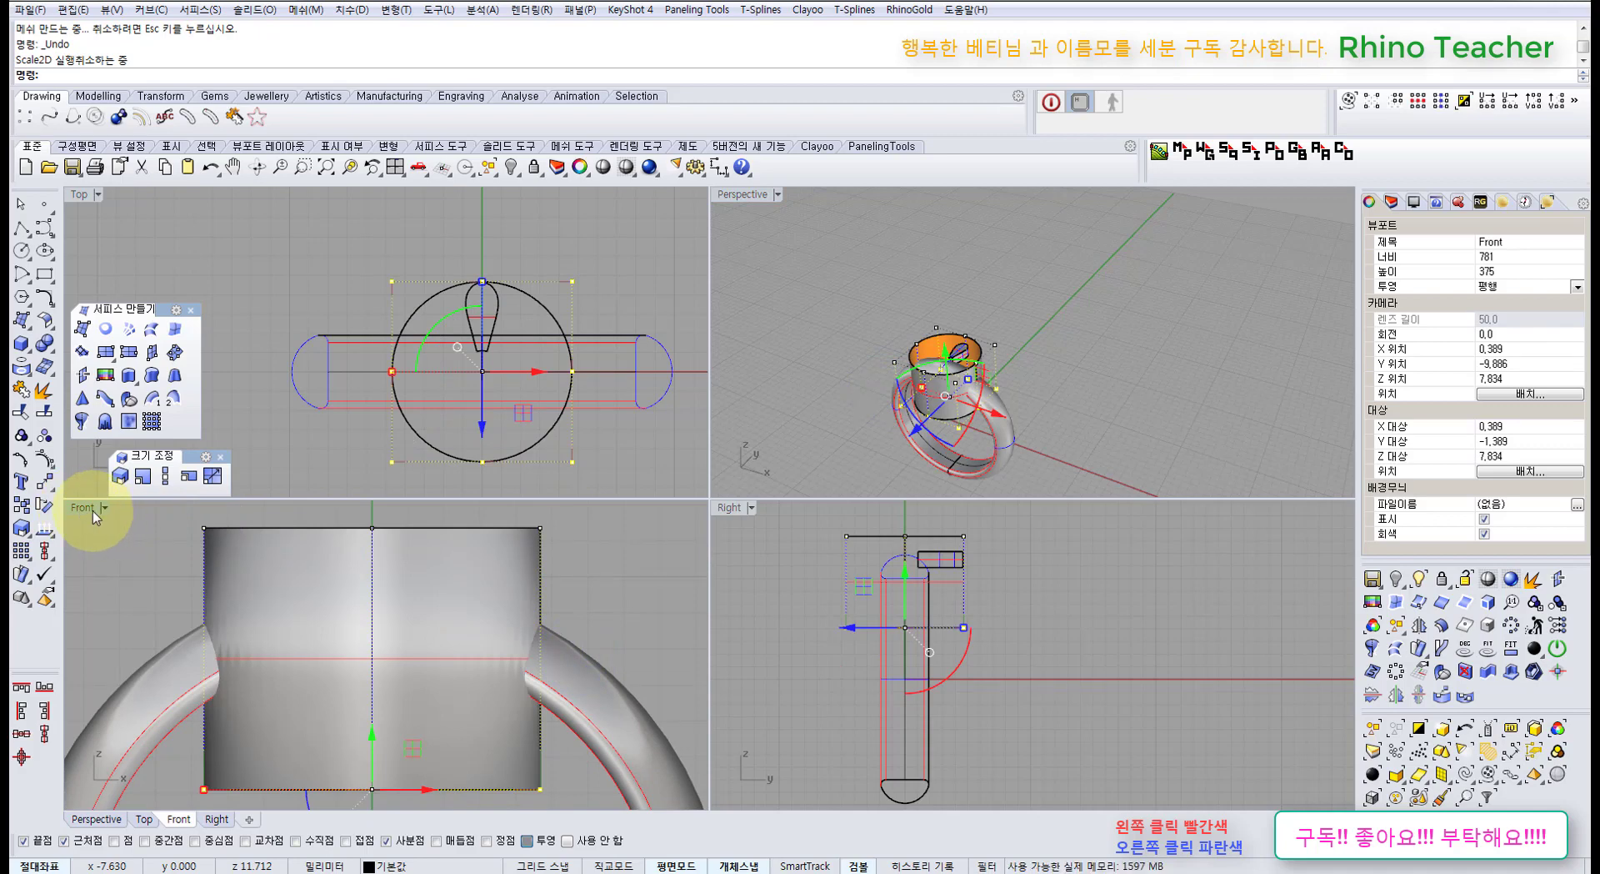
# Change the cylinder surface's degree to 3 in both the U and V directions.
pyautogui.doubleClick(760, 195)
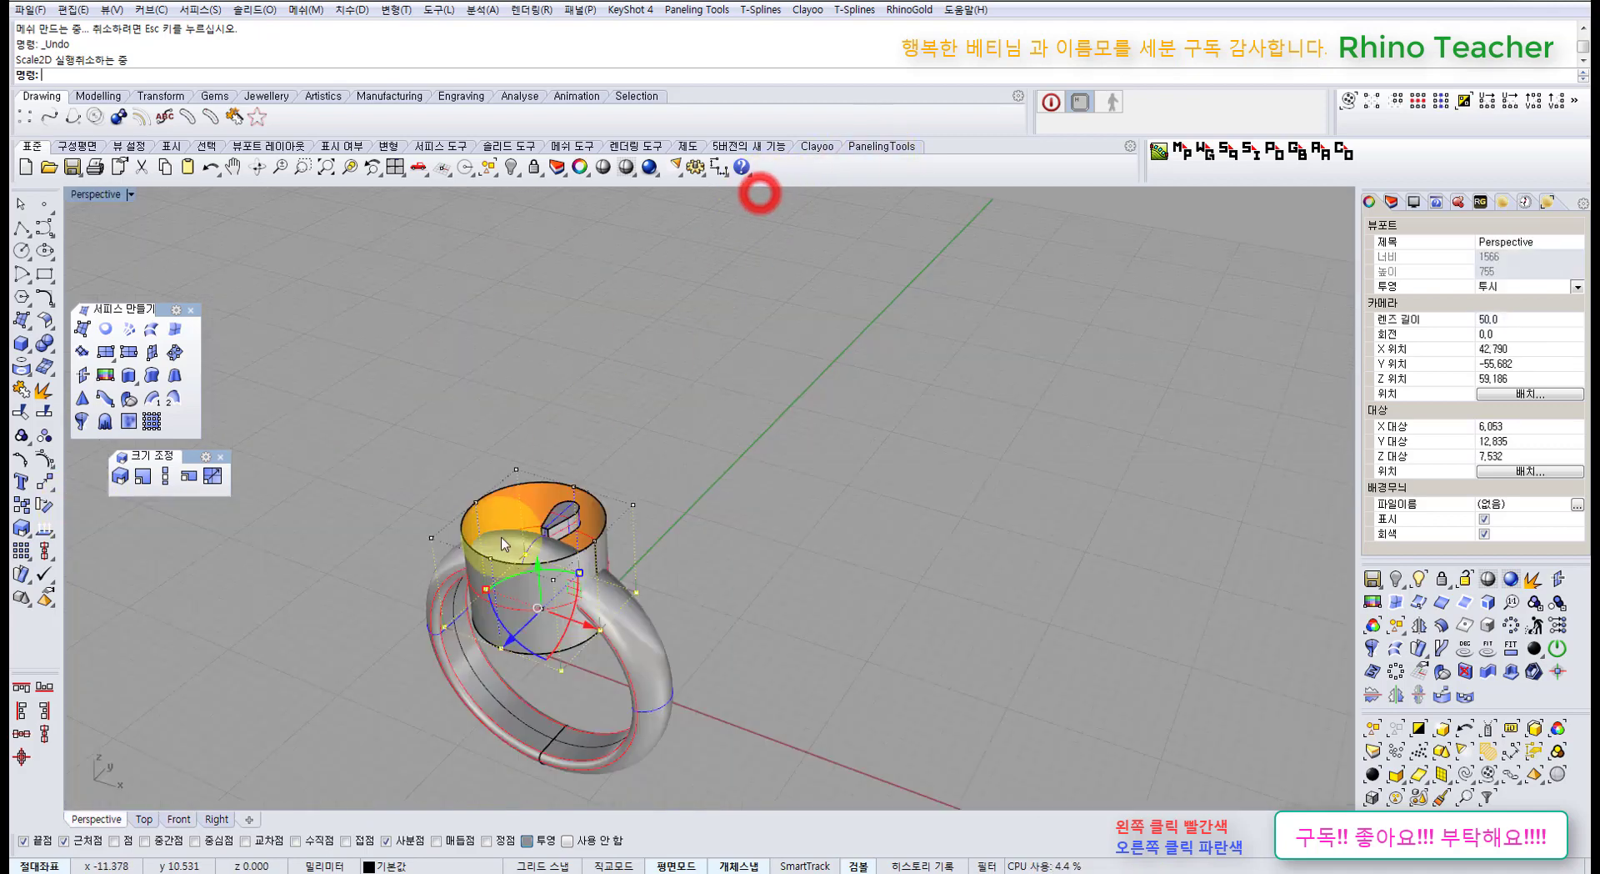
pyautogui.moveTo(500, 539); pyautogui.dragTo(493, 457, button='right')
pyautogui.moveTo(369, 477); pyautogui.dragTo(404, 436, button='right')
pyautogui.click(404, 431)
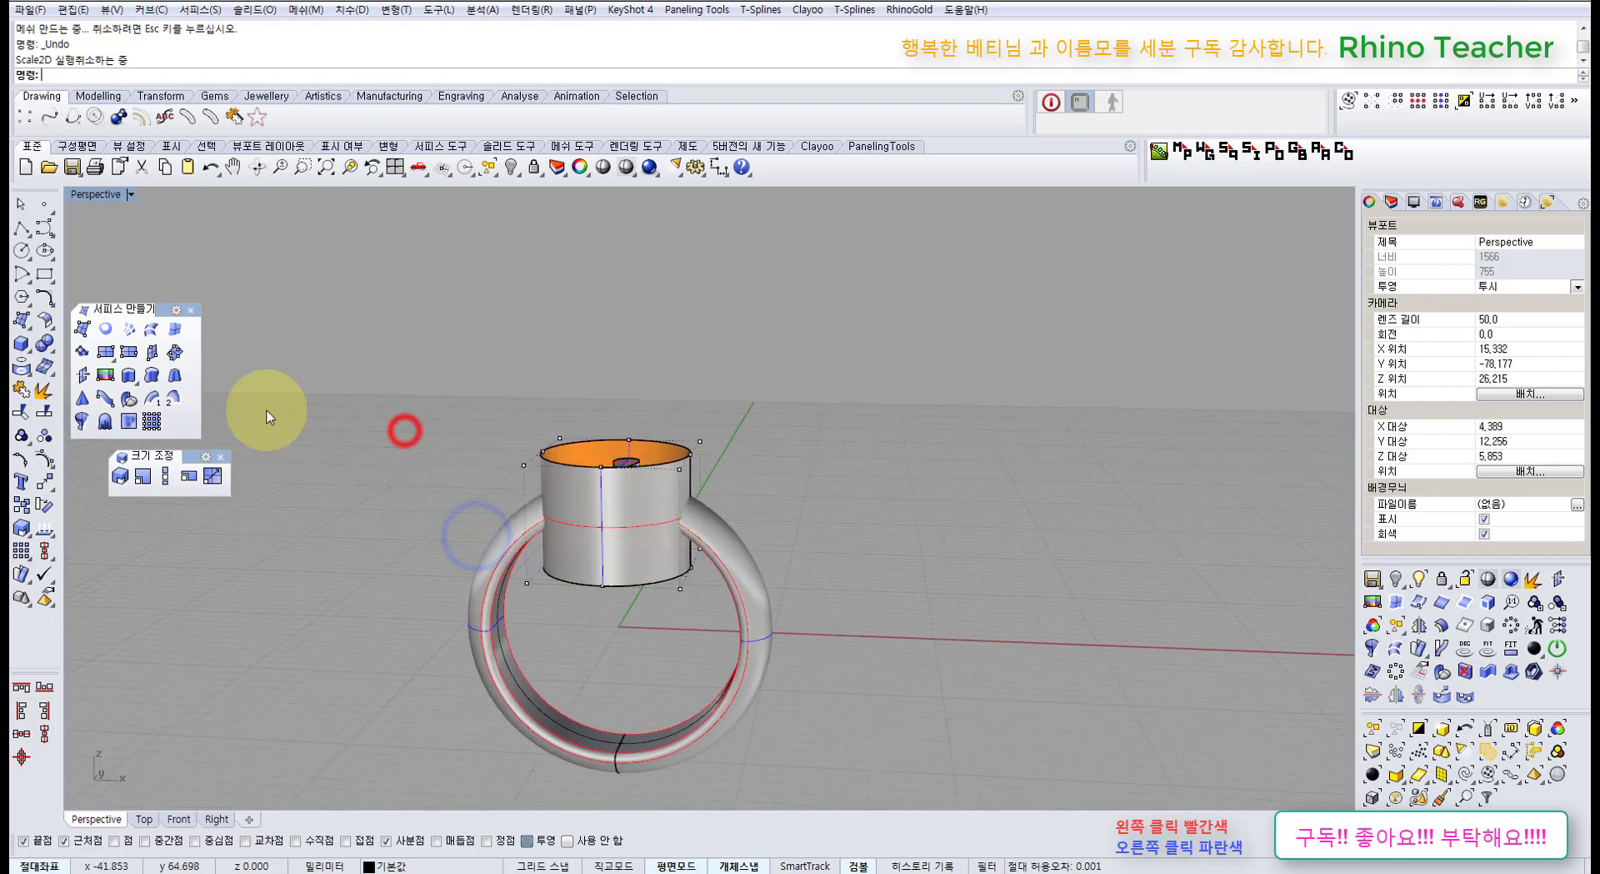
pyautogui.click(47, 319)
pyautogui.moveTo(86, 321); pyautogui.dragTo(133, 555)
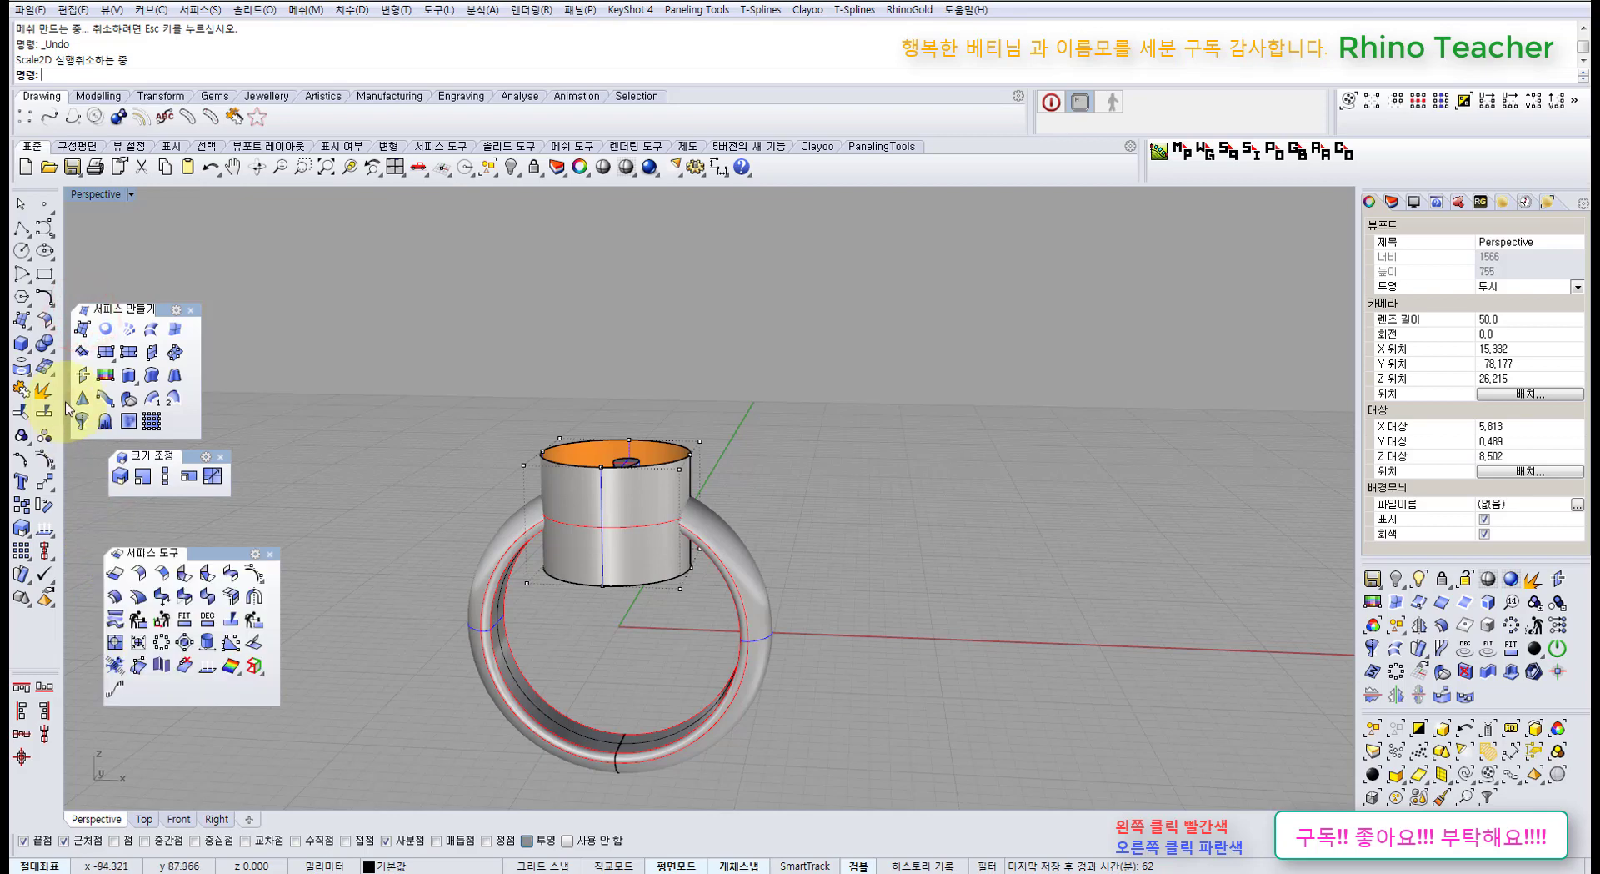
pyautogui.click(210, 621)
pyautogui.click(560, 538)
pyautogui.rightClick(483, 409)
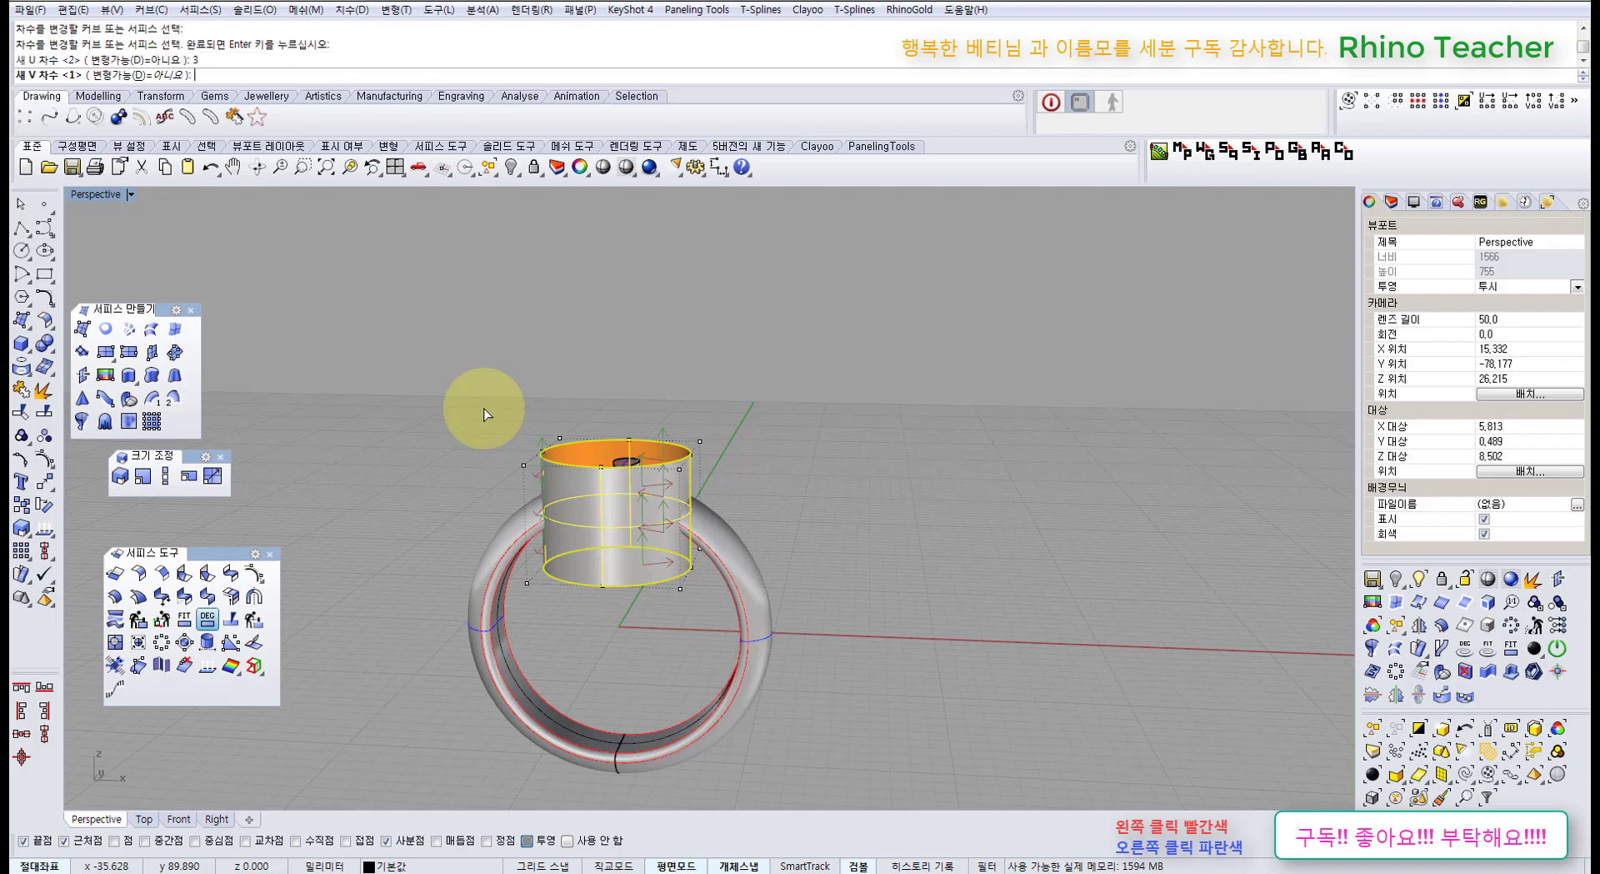
pyautogui.write('3')
pyautogui.press('Return')
# Try pulling a single control point on the cylinder's top rim outward to test the surface's smooth bending, and undo it.
pyautogui.moveTo(636, 517); pyautogui.dragTo(644, 629, button='right')
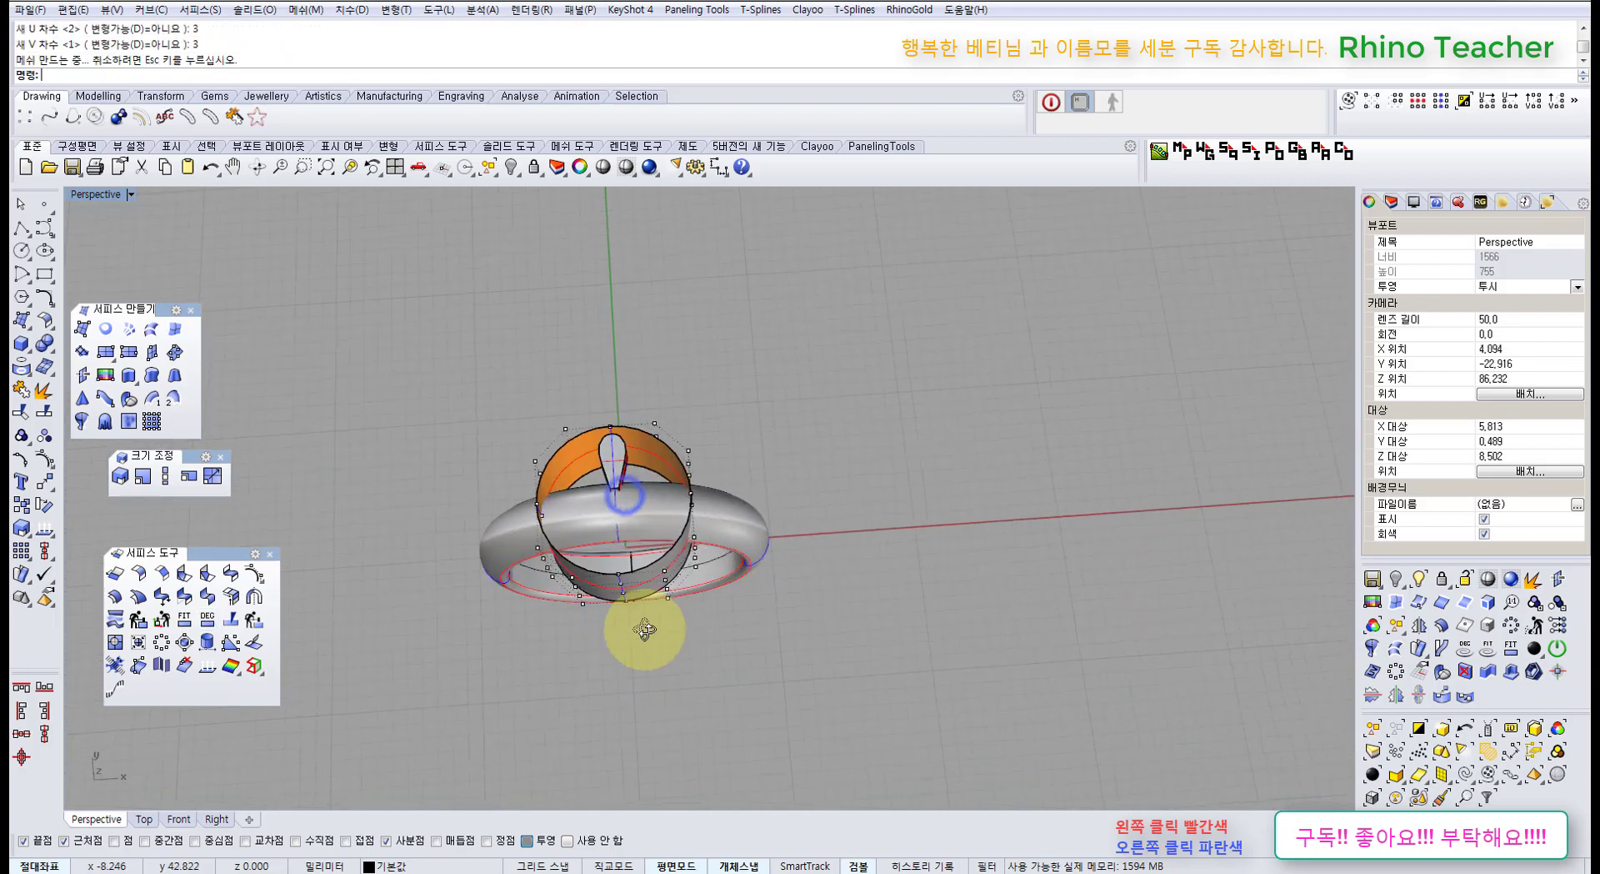
pyautogui.scroll(10, 629, 433)
pyautogui.click(571, 339)
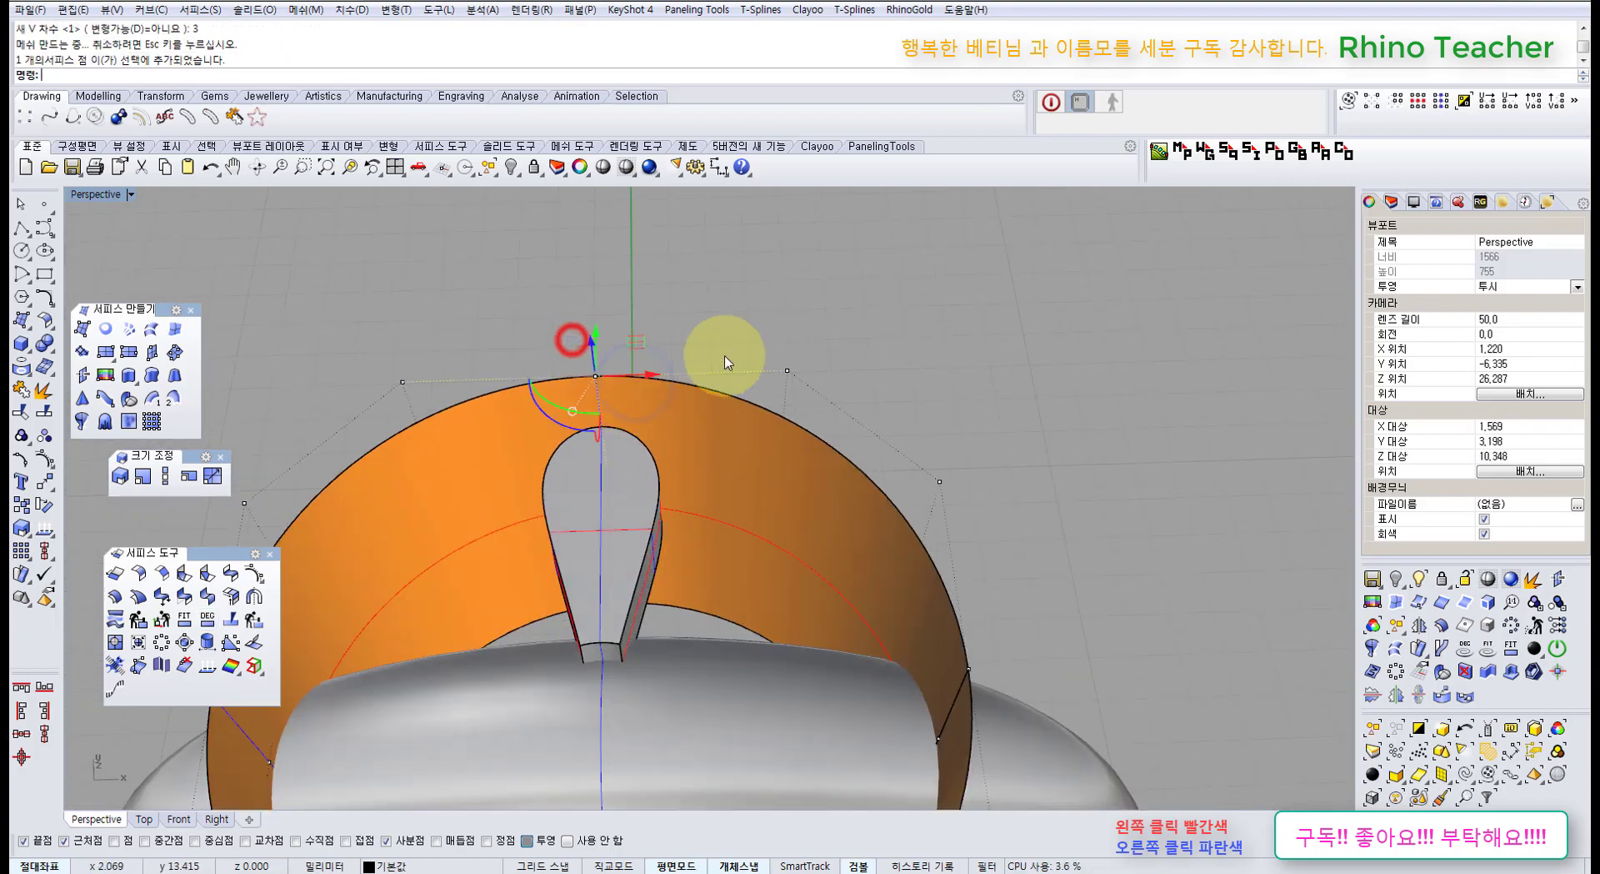
pyautogui.moveTo(727, 362); pyautogui.dragTo(725, 314, button='right')
pyautogui.moveTo(758, 307); pyautogui.dragTo(904, 372)
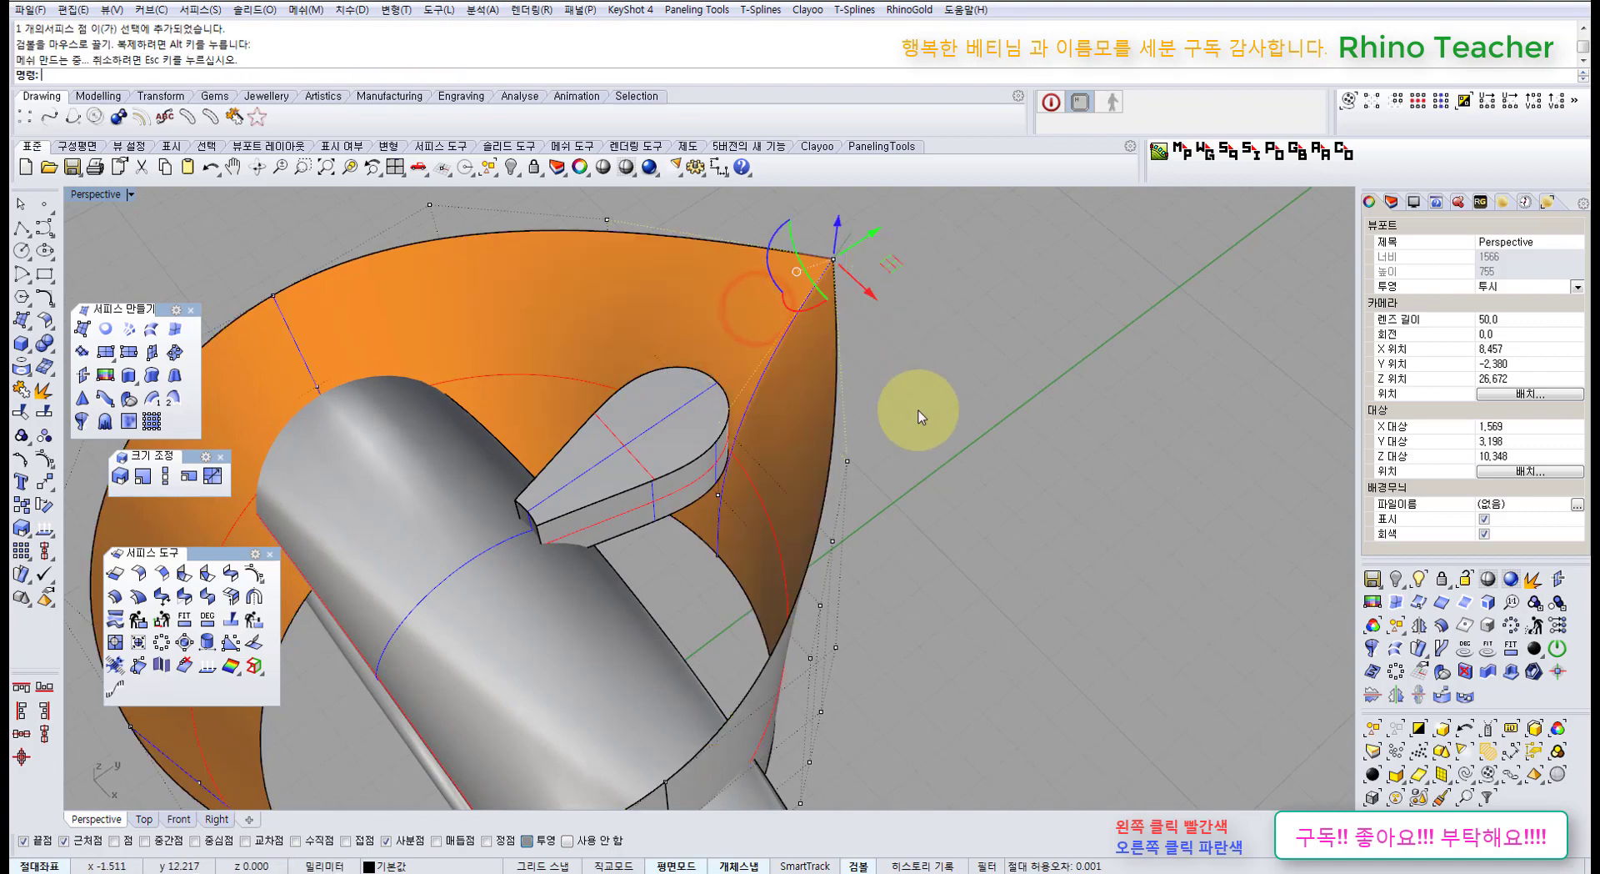
pyautogui.hotkey('ctrl', 'z')
pyautogui.scroll(-10, 908, 420)
pyautogui.moveTo(894, 451); pyautogui.dragTo(773, 474, button='right')
# Maximize the Front view in wireframe display and select the bottom row of the cylinder's control points.
pyautogui.hotkey('ctrl', 'F2')
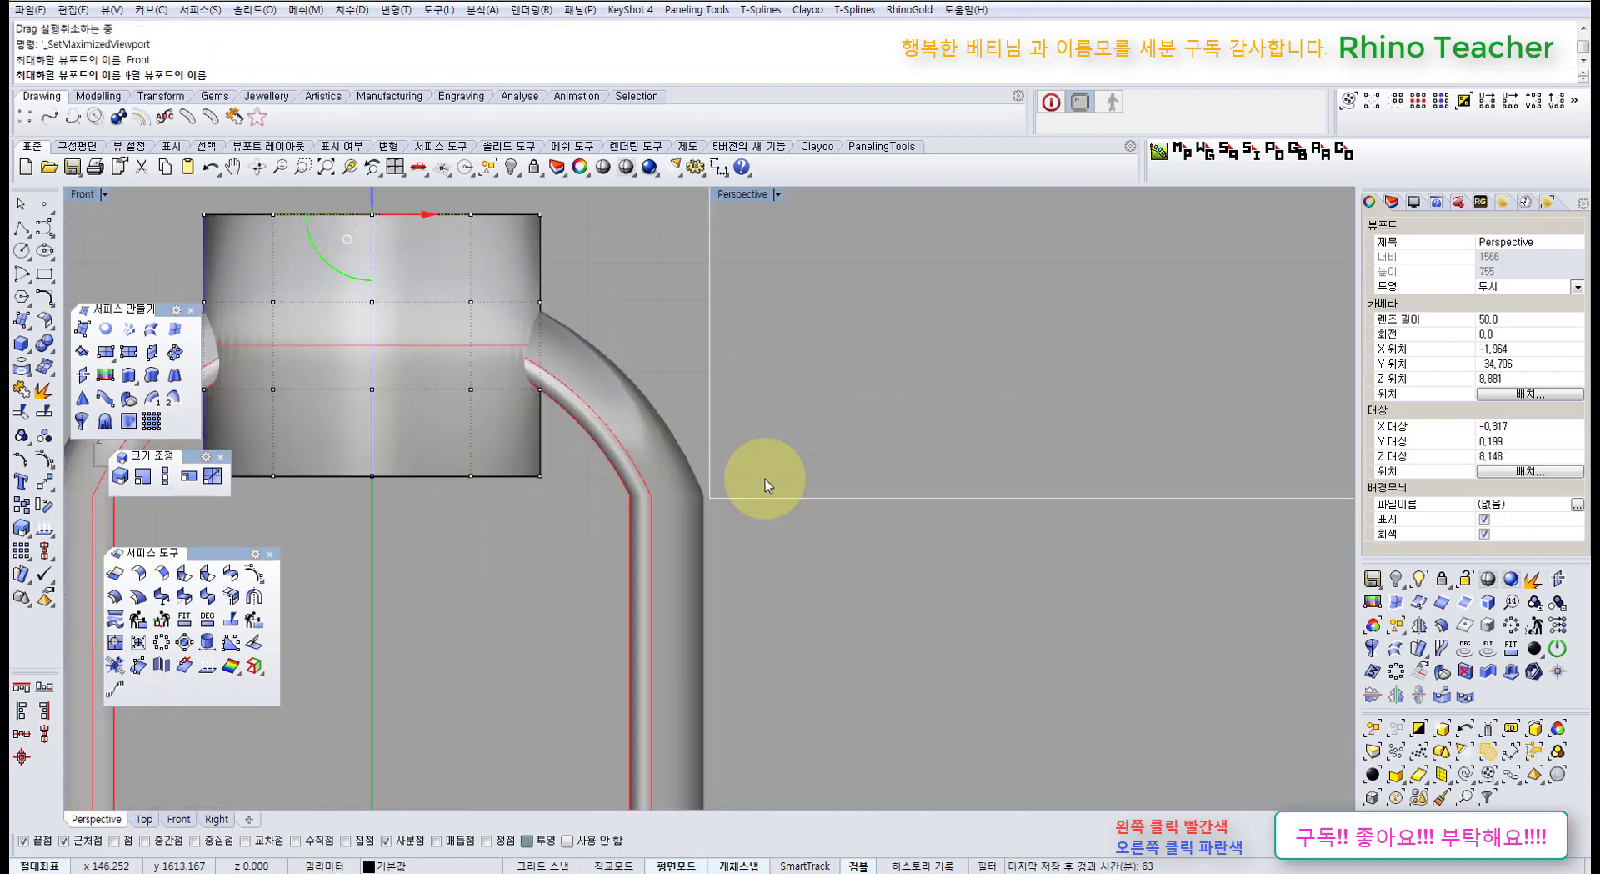
pyautogui.scroll(-6, 578, 532)
pyautogui.moveTo(542, 618); pyautogui.dragTo(574, 544, button='right')
pyautogui.moveTo(683, 515); pyautogui.dragTo(675, 493, button='right')
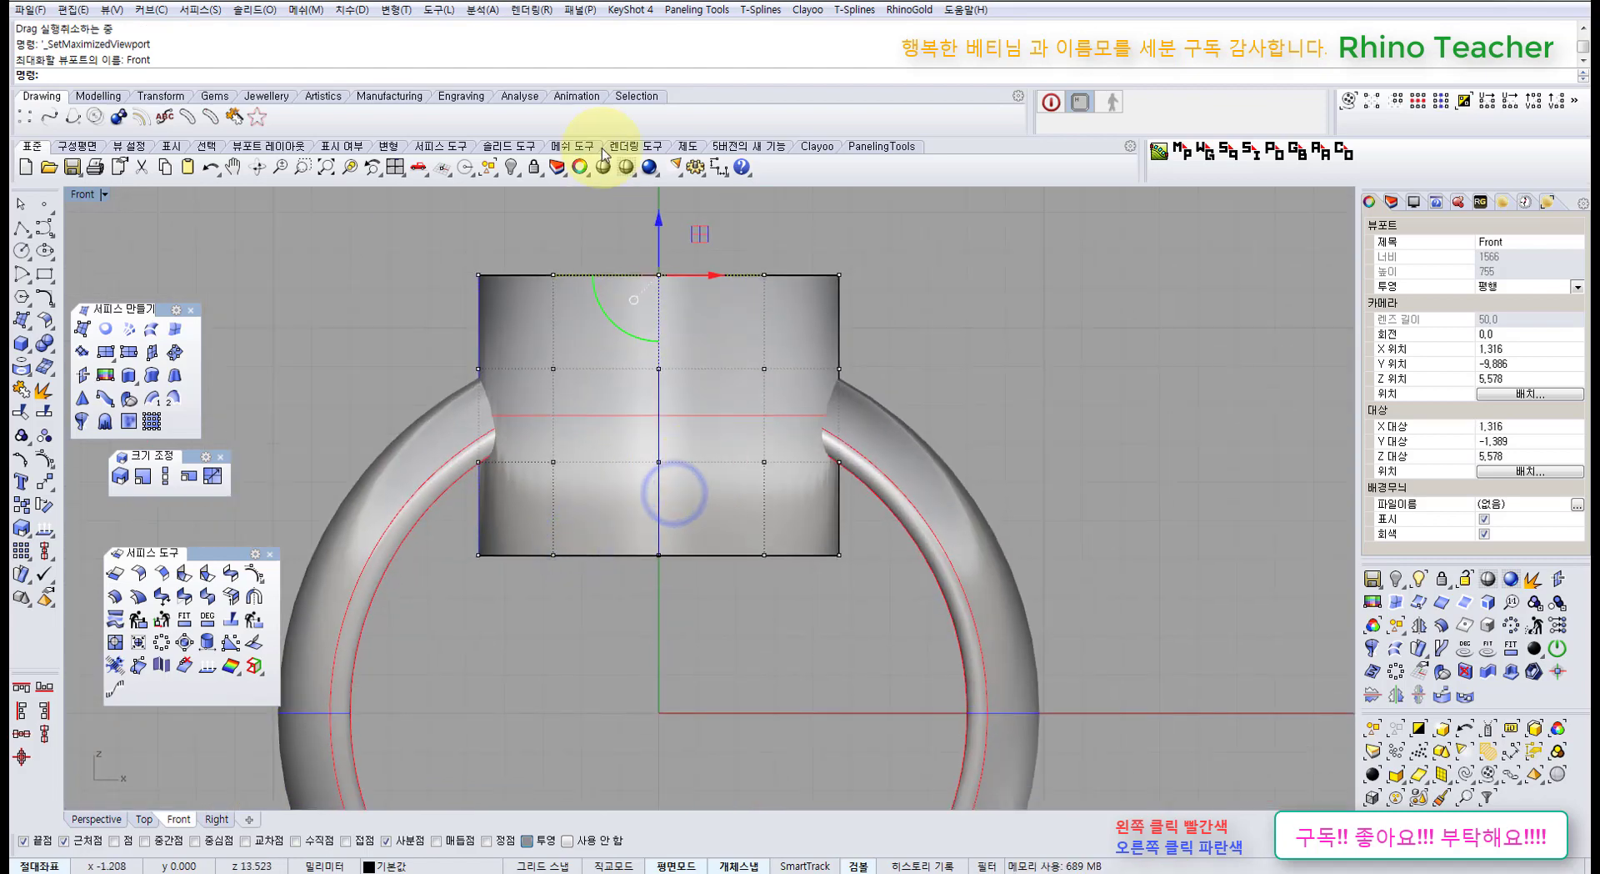
pyautogui.click(624, 167)
pyautogui.moveTo(560, 447); pyautogui.dragTo(612, 415, button='right')
pyautogui.click(484, 488)
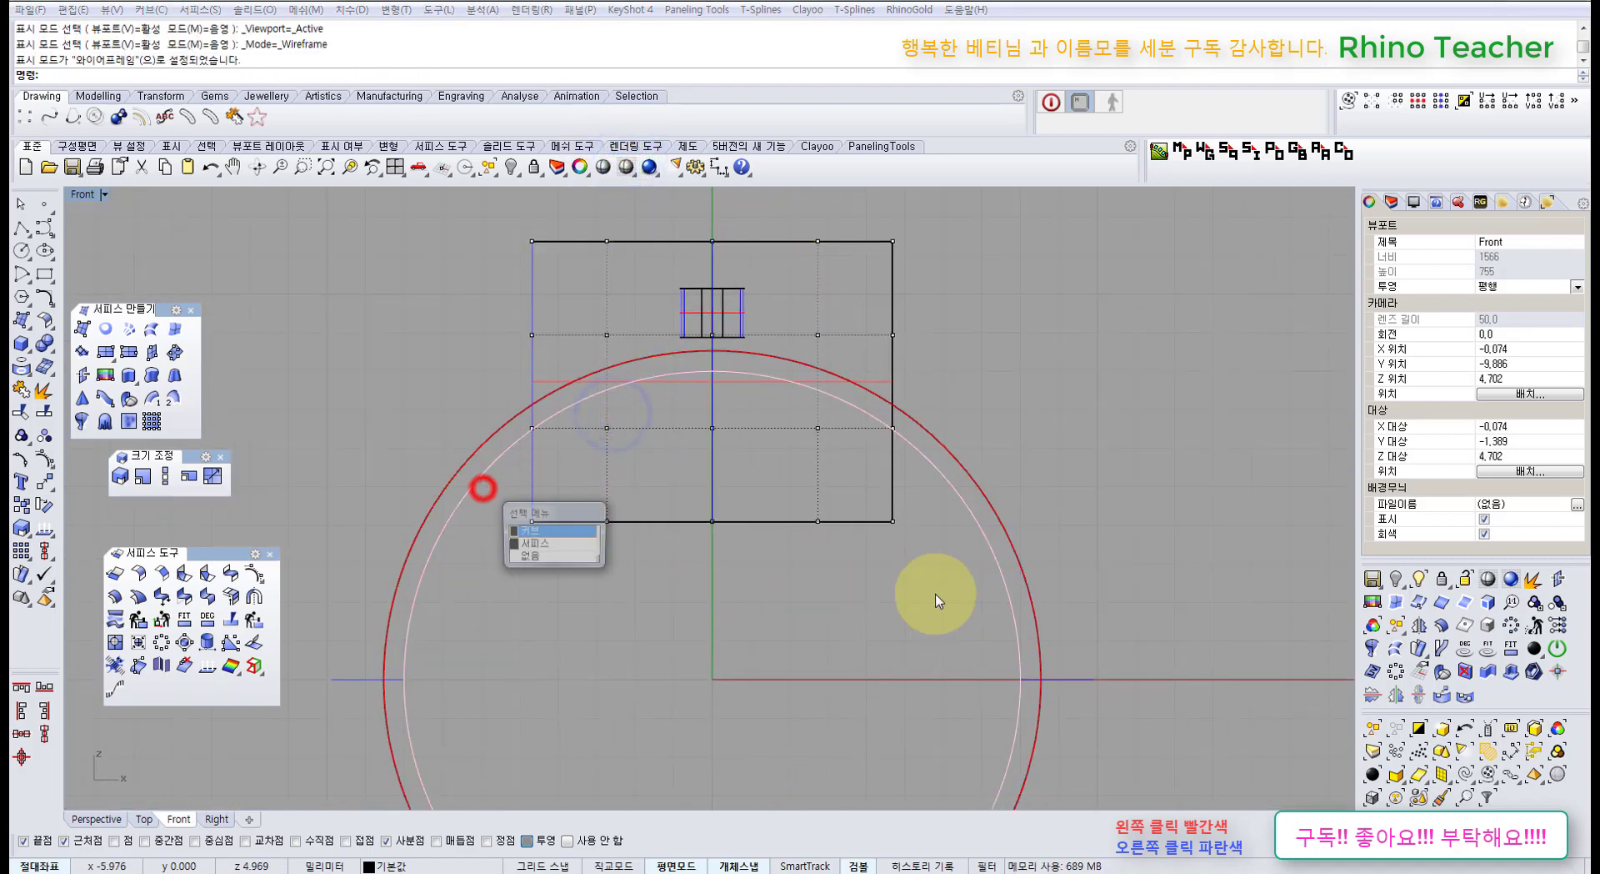
pyautogui.click(923, 582)
pyautogui.moveTo(516, 506); pyautogui.dragTo(938, 574)
# Scale the selected bottom points evenly inward so that the cylinder curves into a bowl.
pyautogui.scroll(4, 567, 527)
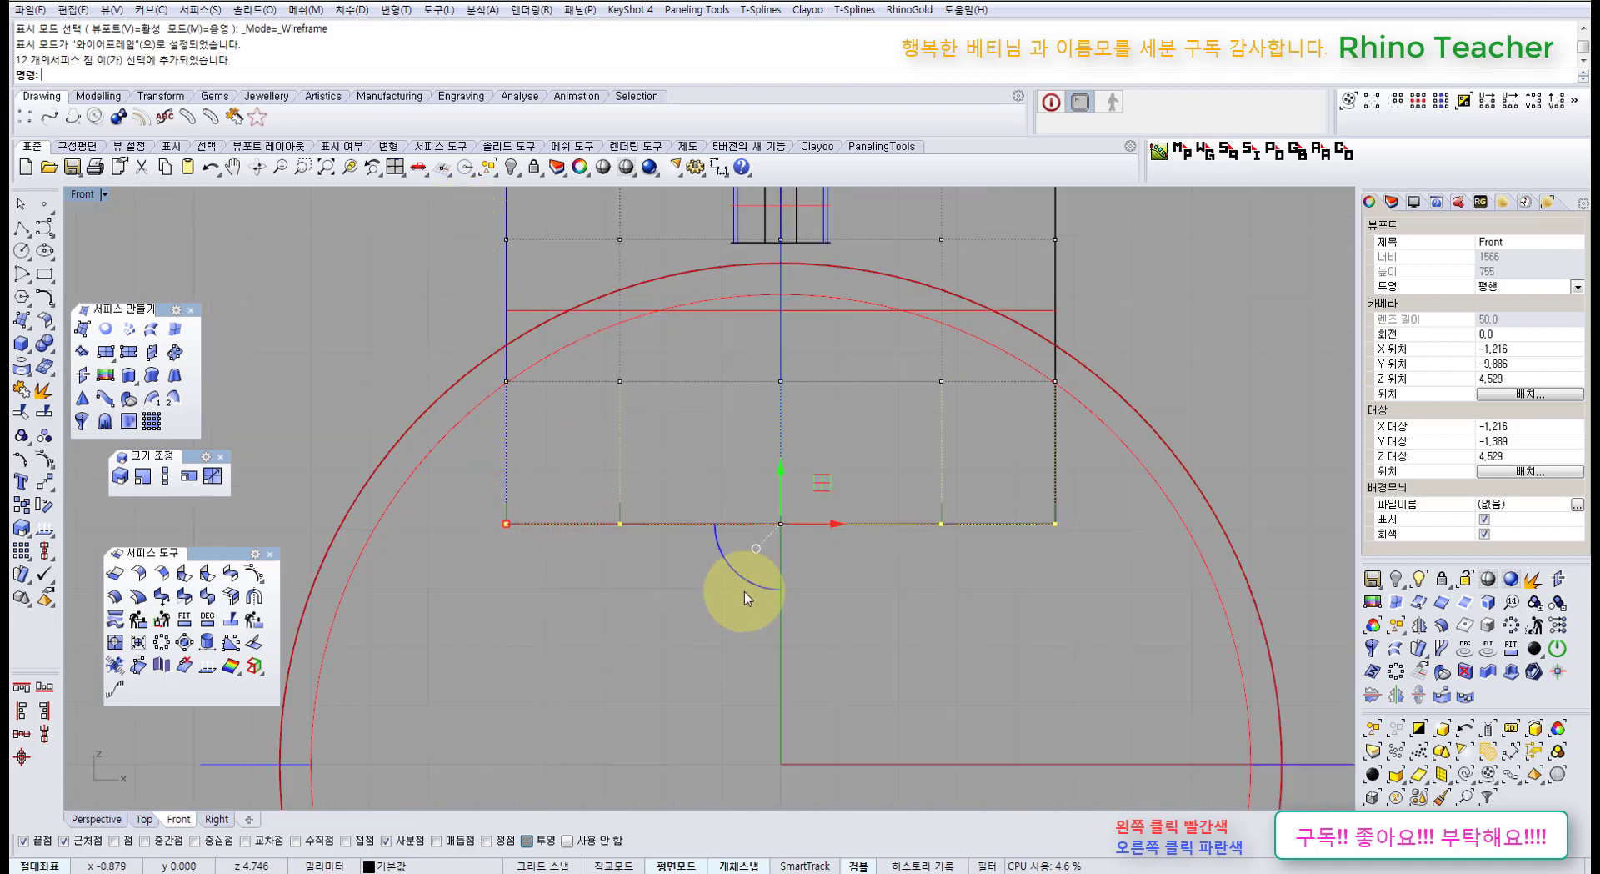
pyautogui.moveTo(626, 627); pyautogui.dragTo(607, 590, button='right')
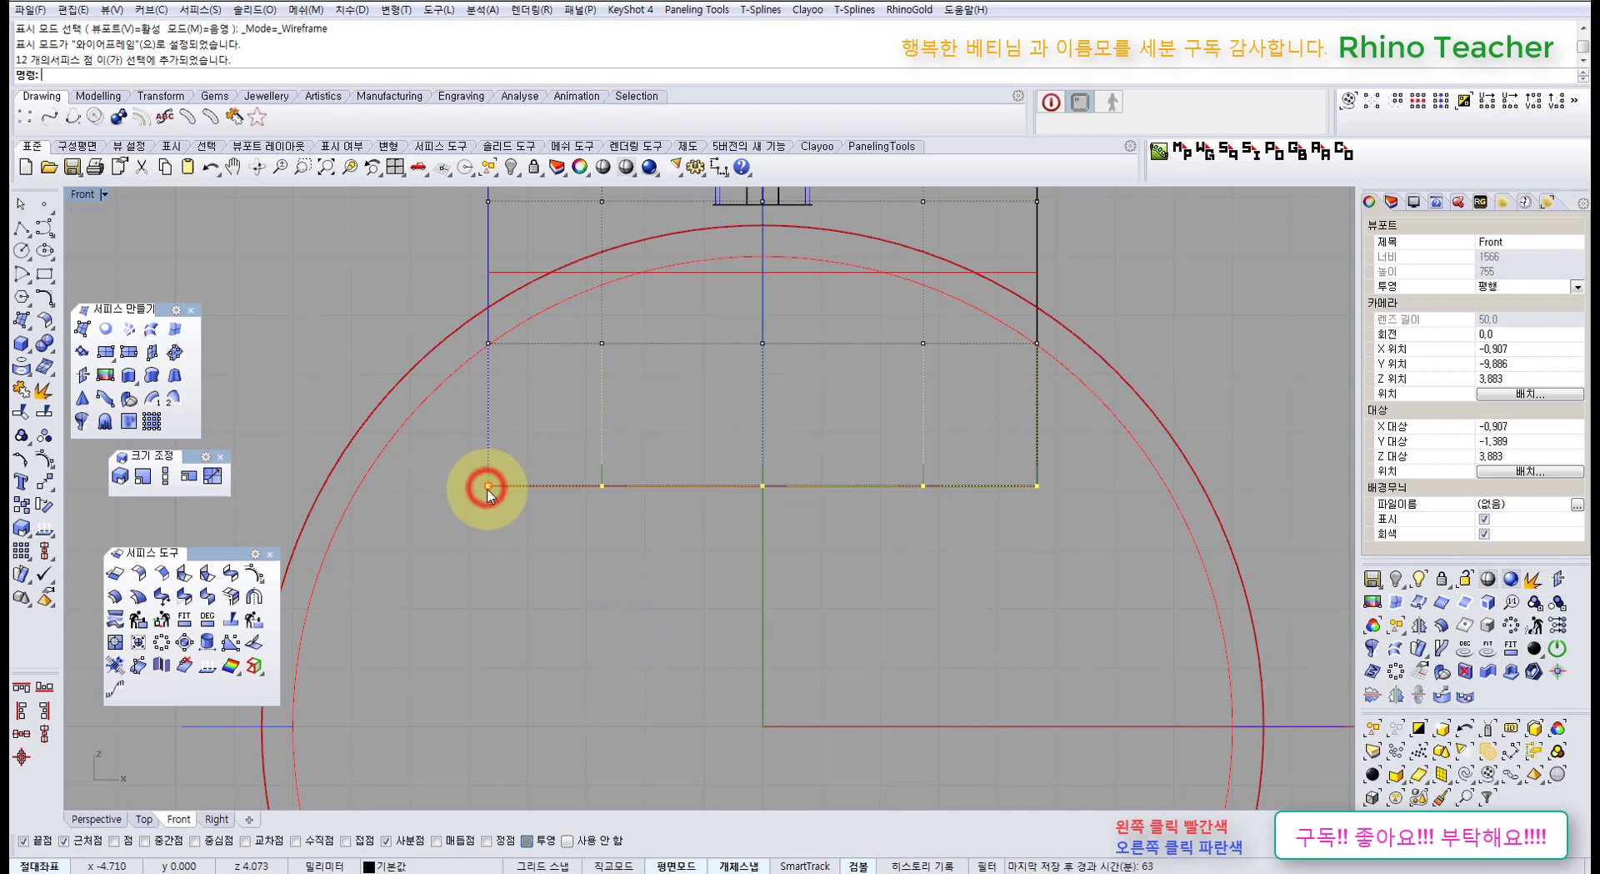
pyautogui.moveTo(622, 500); pyautogui.dragTo(623, 501)
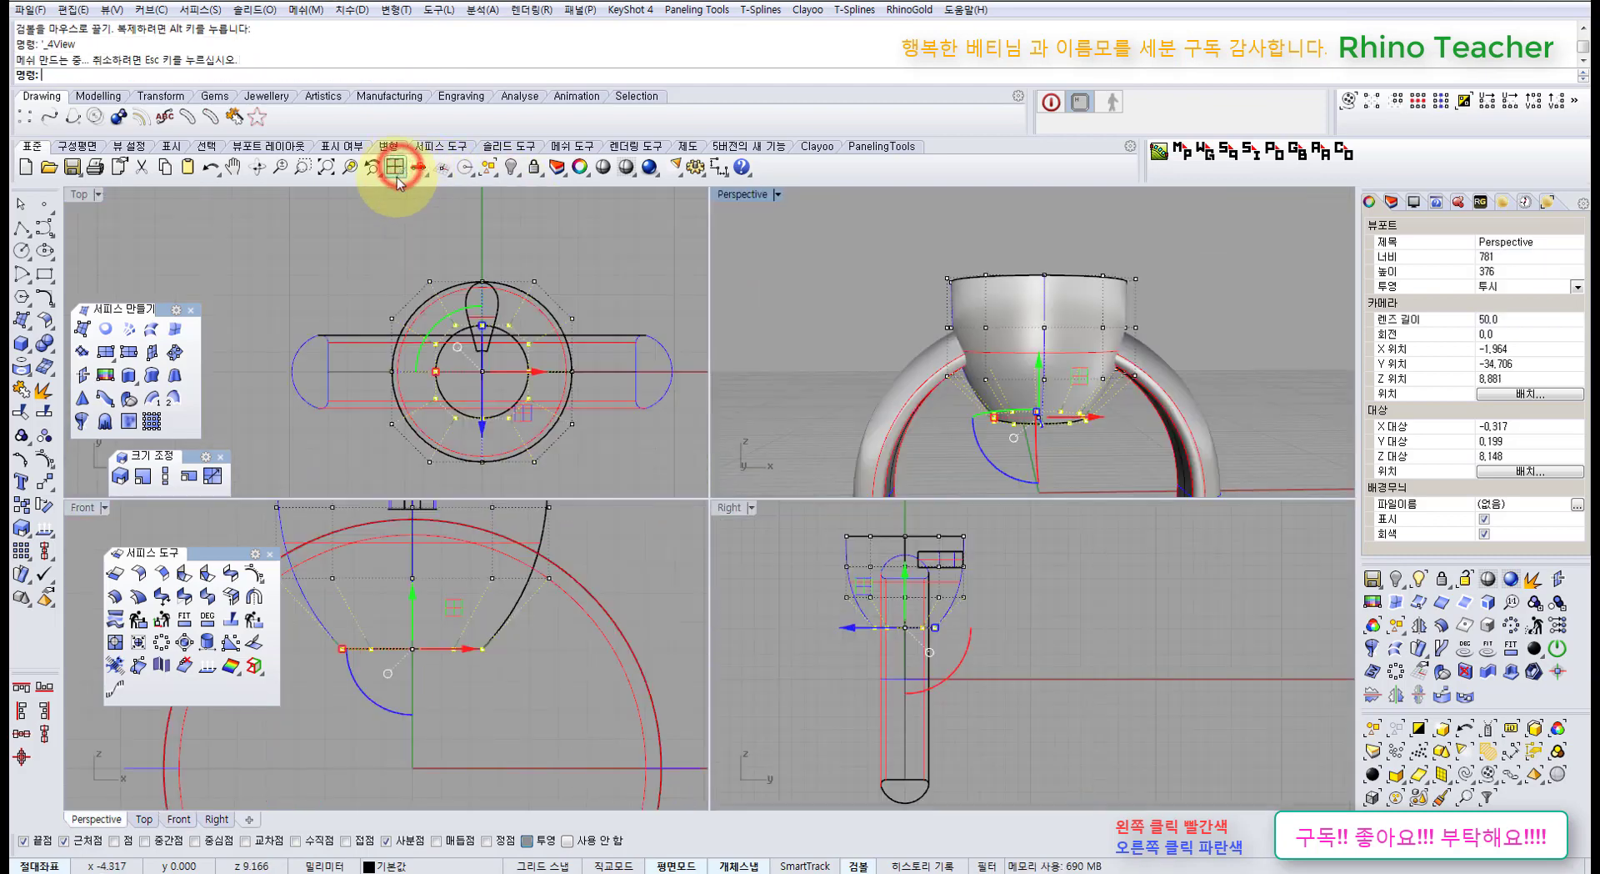
# Check the bowl in all four views, maximize Front again and shrink the bottom edge slightly further.
pyautogui.moveTo(499, 364); pyautogui.dragTo(473, 329, button='right')
pyautogui.click(187, 479)
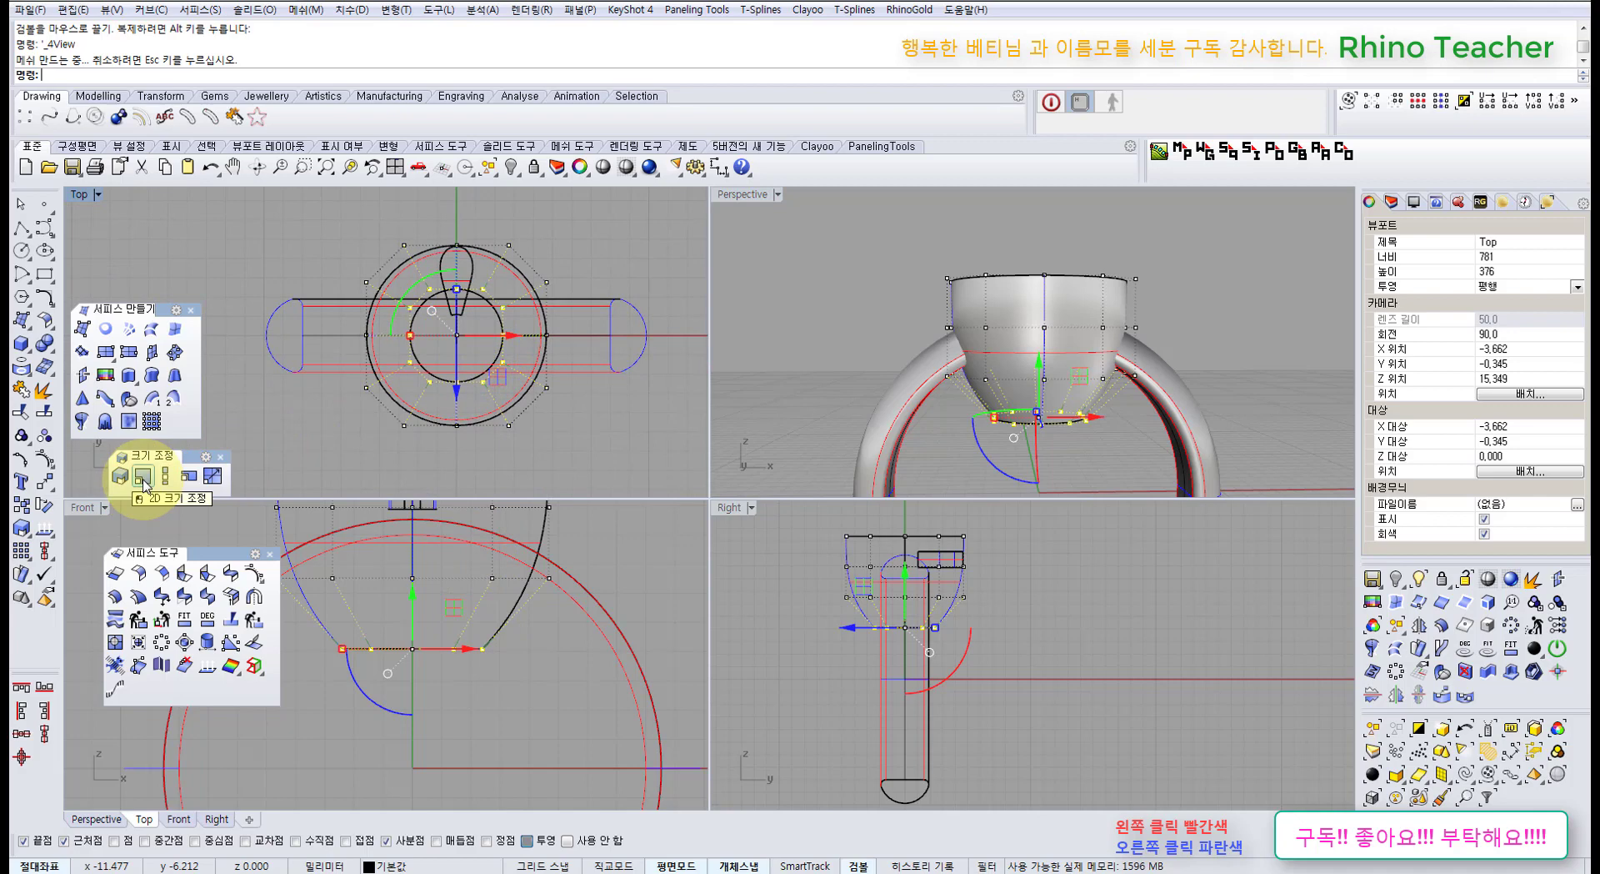
pyautogui.doubleClick(83, 506)
pyautogui.moveTo(772, 505); pyautogui.dragTo(693, 610, button='right')
pyautogui.scroll(-8, 723, 596)
pyautogui.scroll(2, 693, 610)
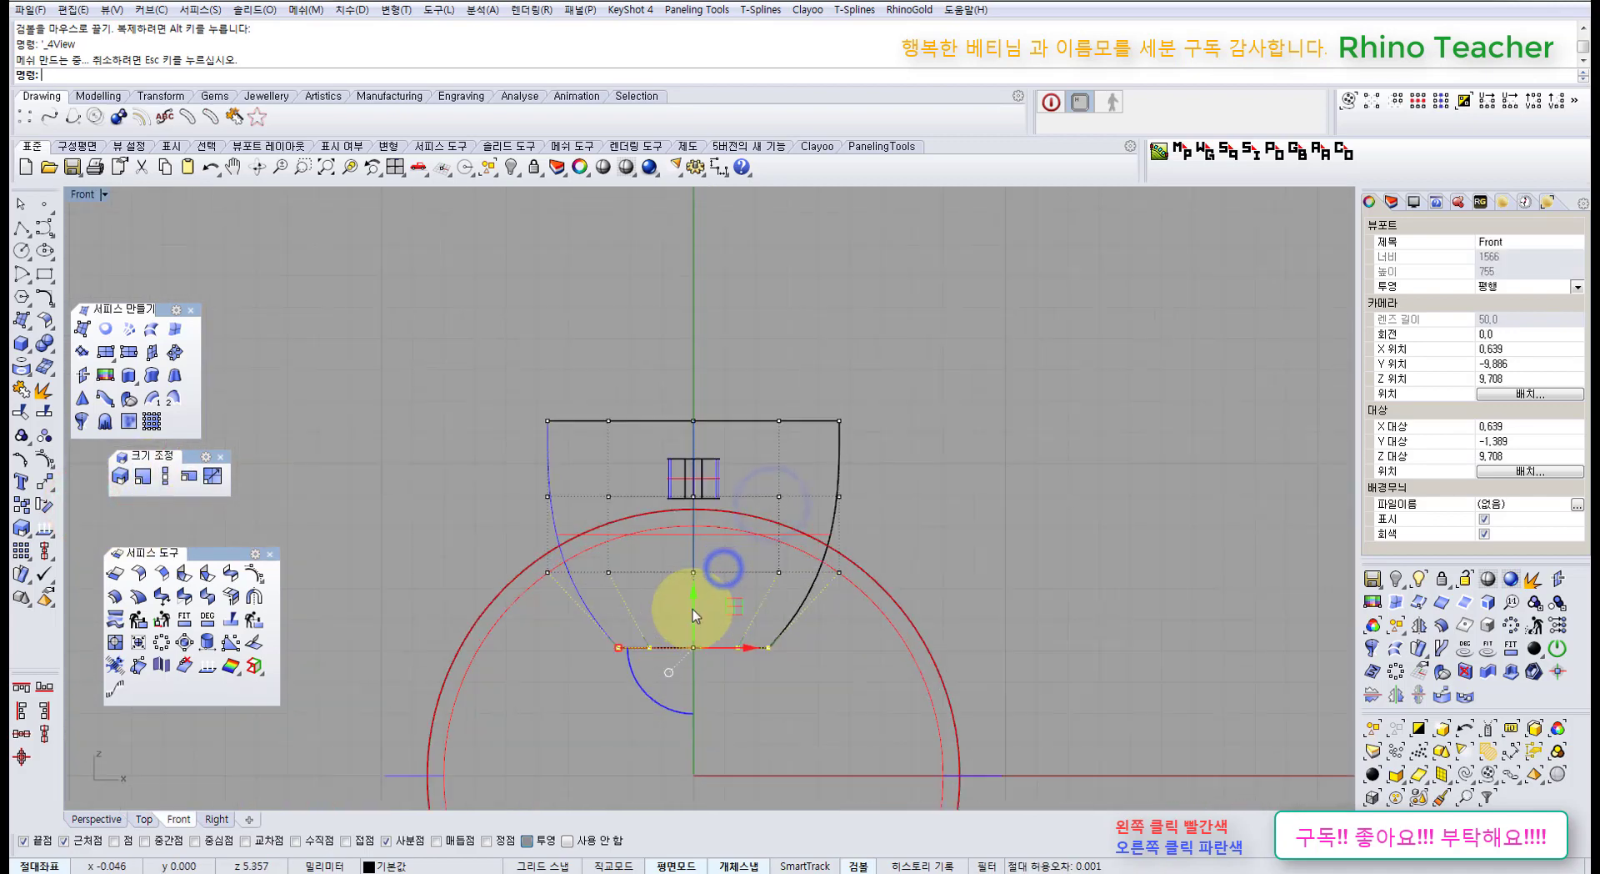
pyautogui.scroll(4, 625, 650)
pyautogui.moveTo(615, 646); pyautogui.dragTo(625, 648)
pyautogui.click(634, 712)
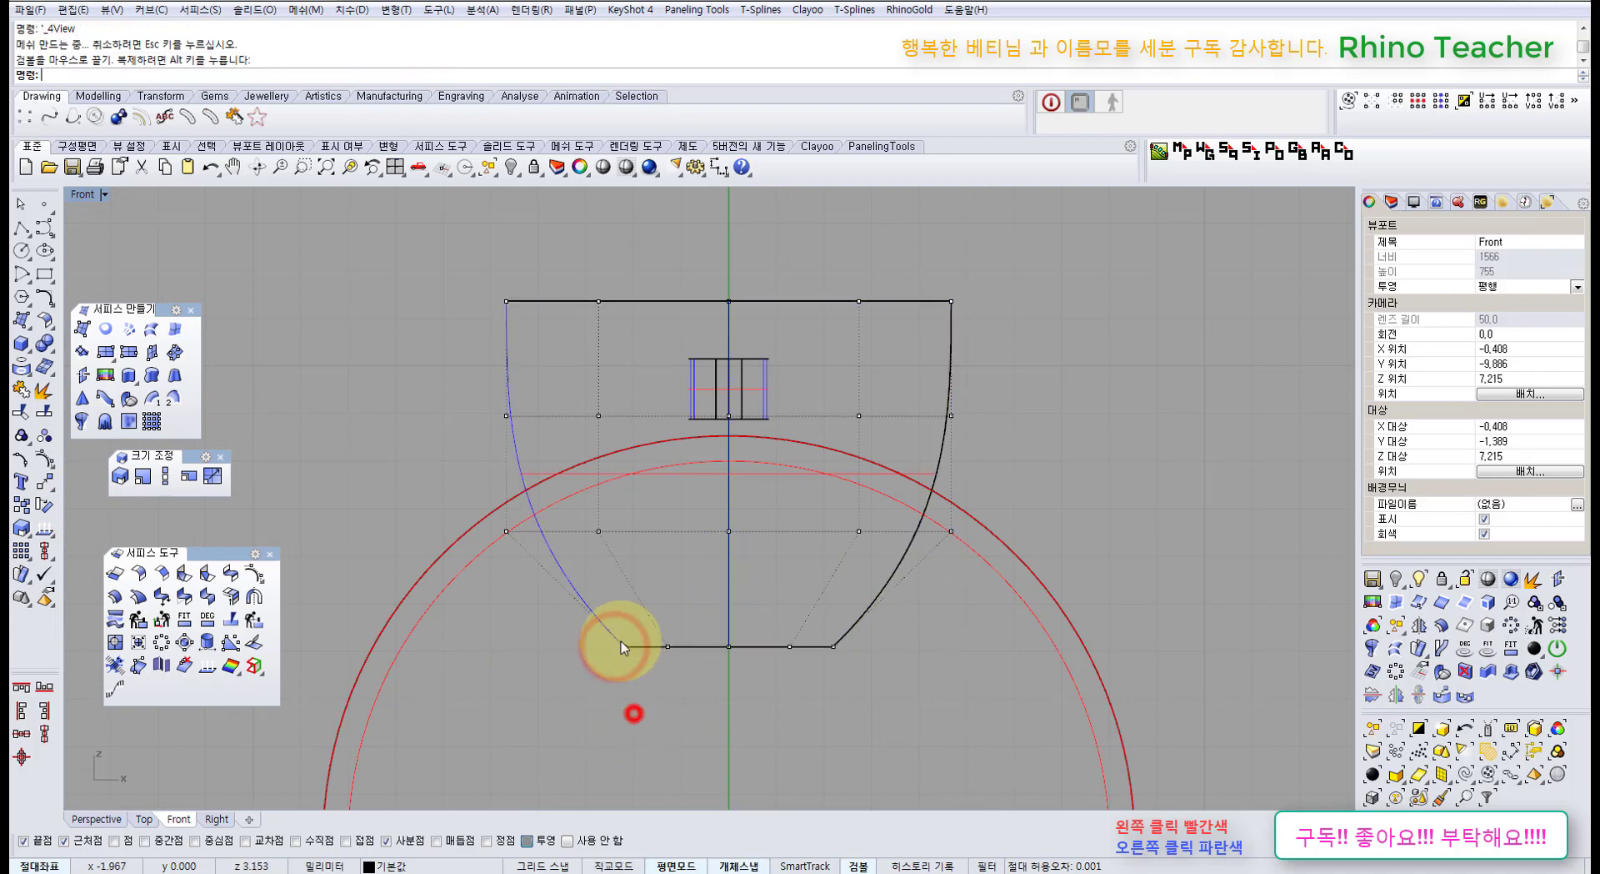
# Scale the three control point rows below the top rim vertically from the rim by a factor of about 0.675.
pyautogui.moveTo(444, 402); pyautogui.dragTo(1035, 705)
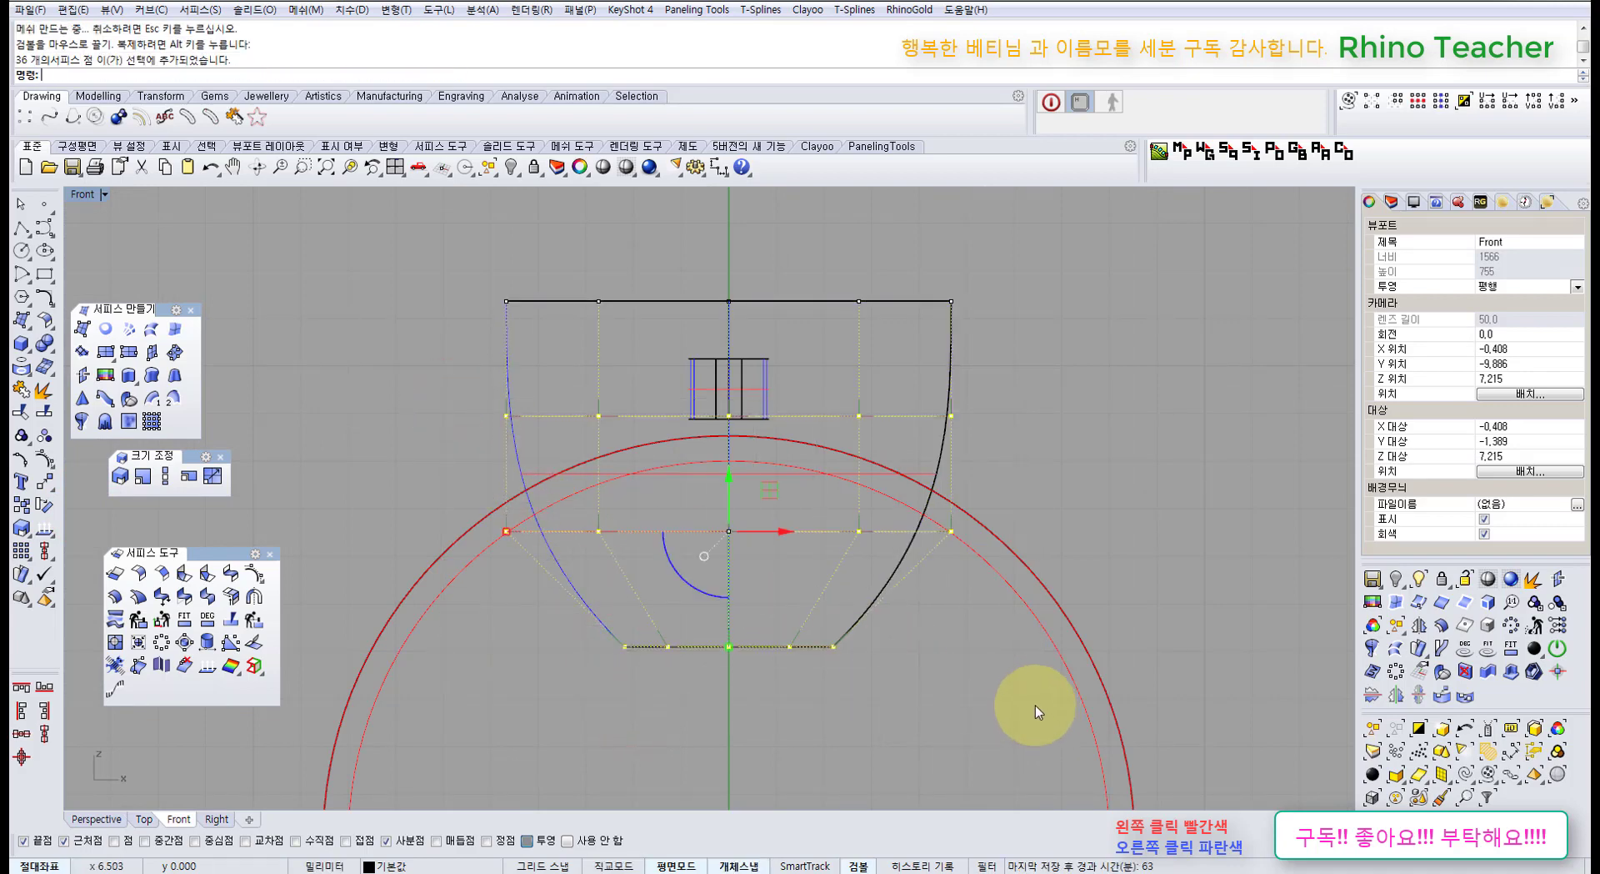
pyautogui.click(167, 476)
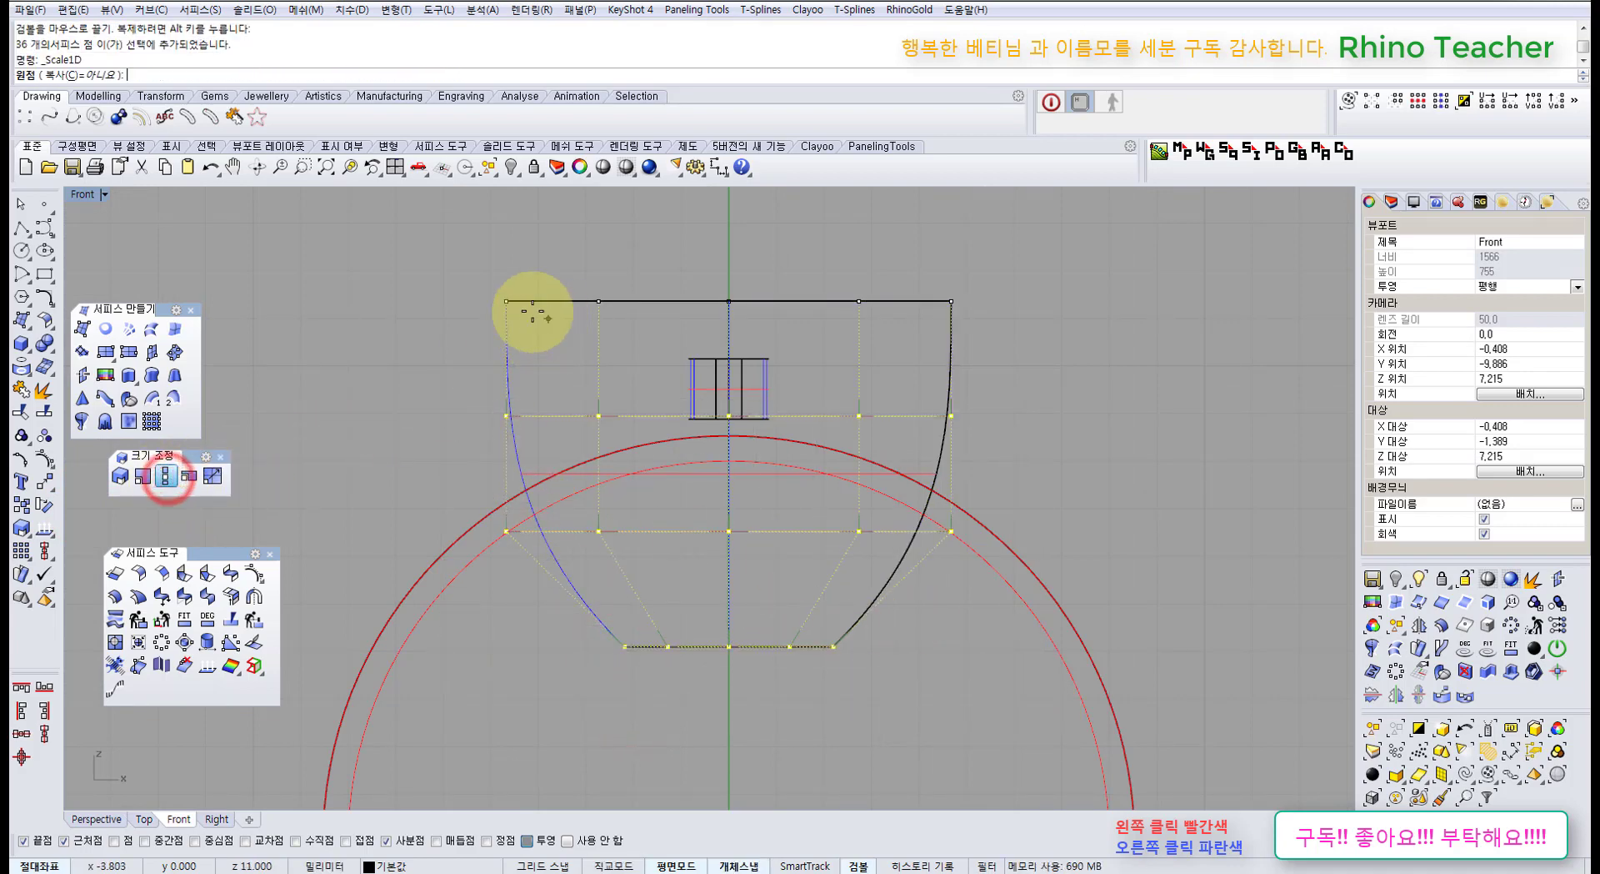
pyautogui.click(506, 303)
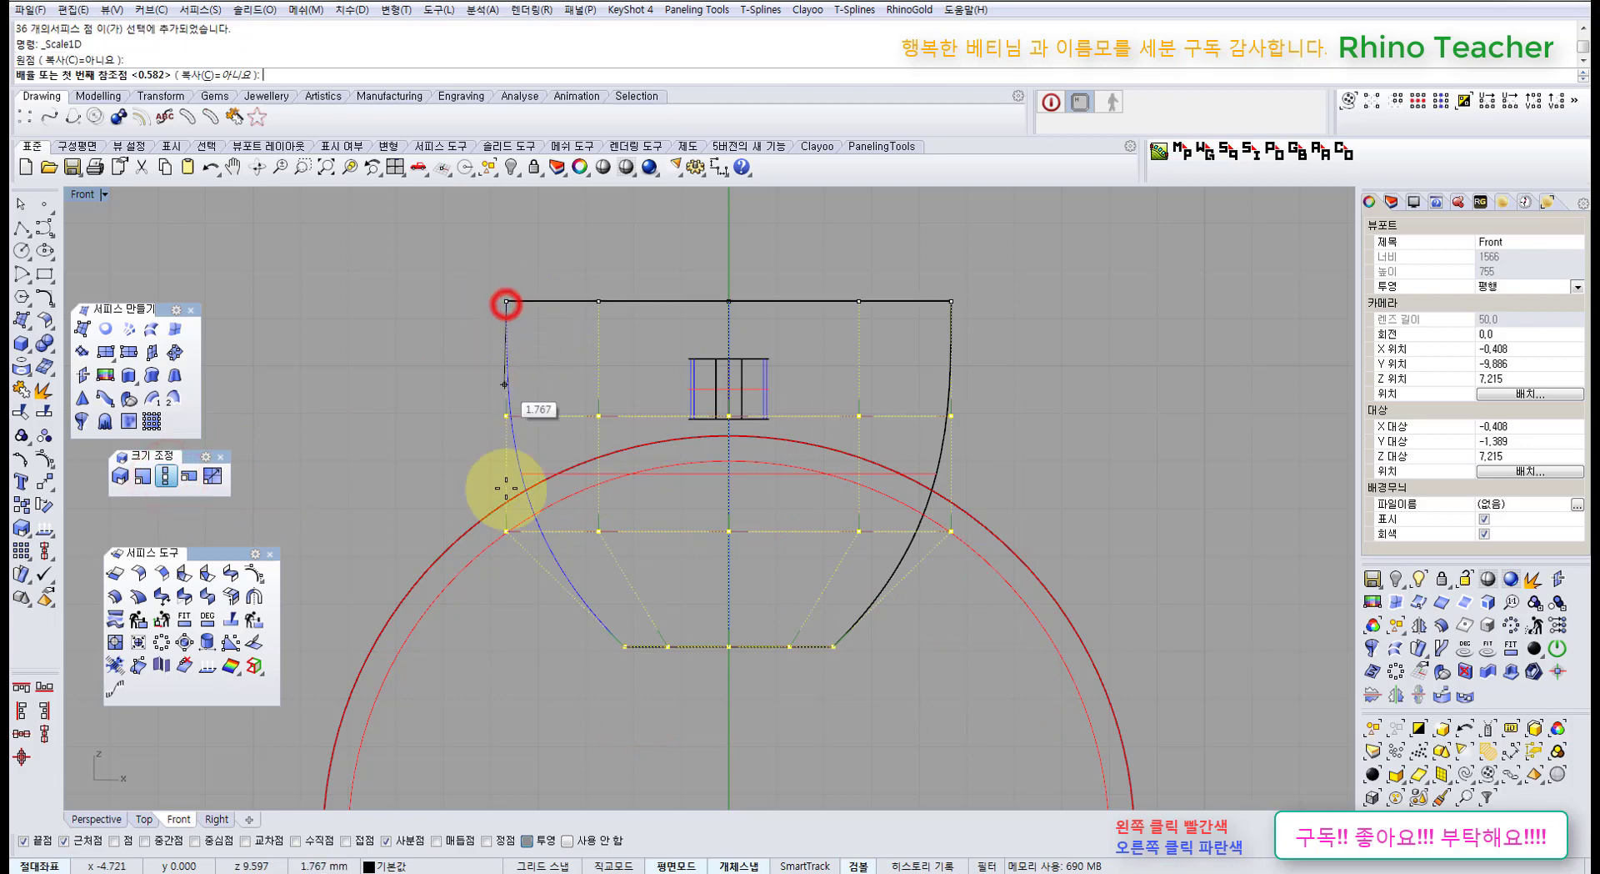
pyautogui.click(506, 722)
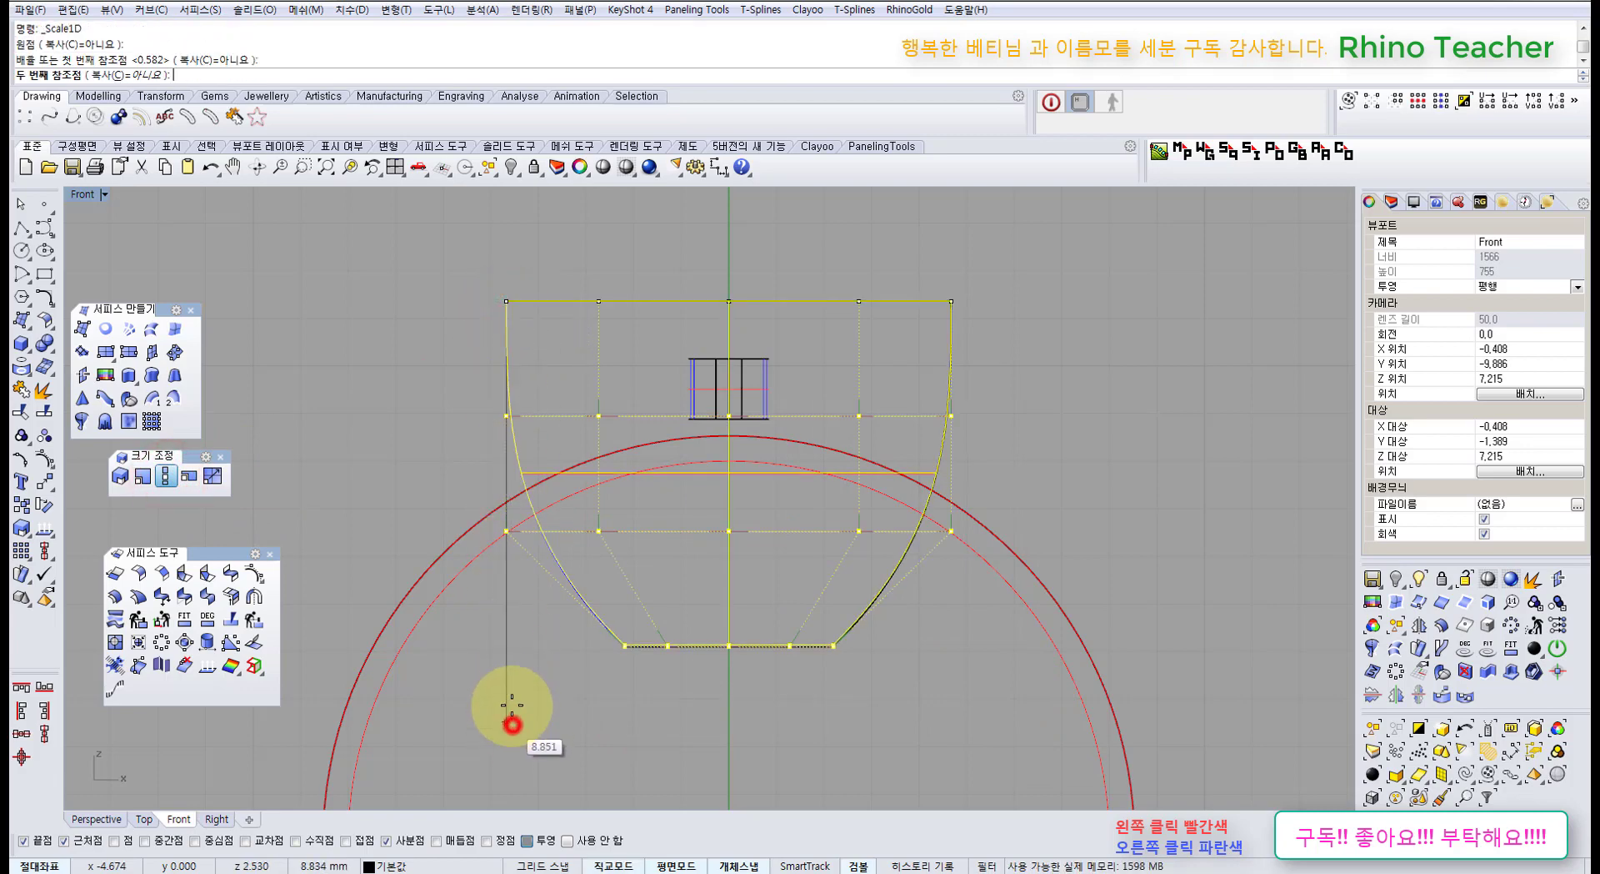
pyautogui.click(534, 580)
# Switch the Front view to shaded display and shorten the bowl slightly more with Scale 1D from the top rim.
pyautogui.click(626, 167)
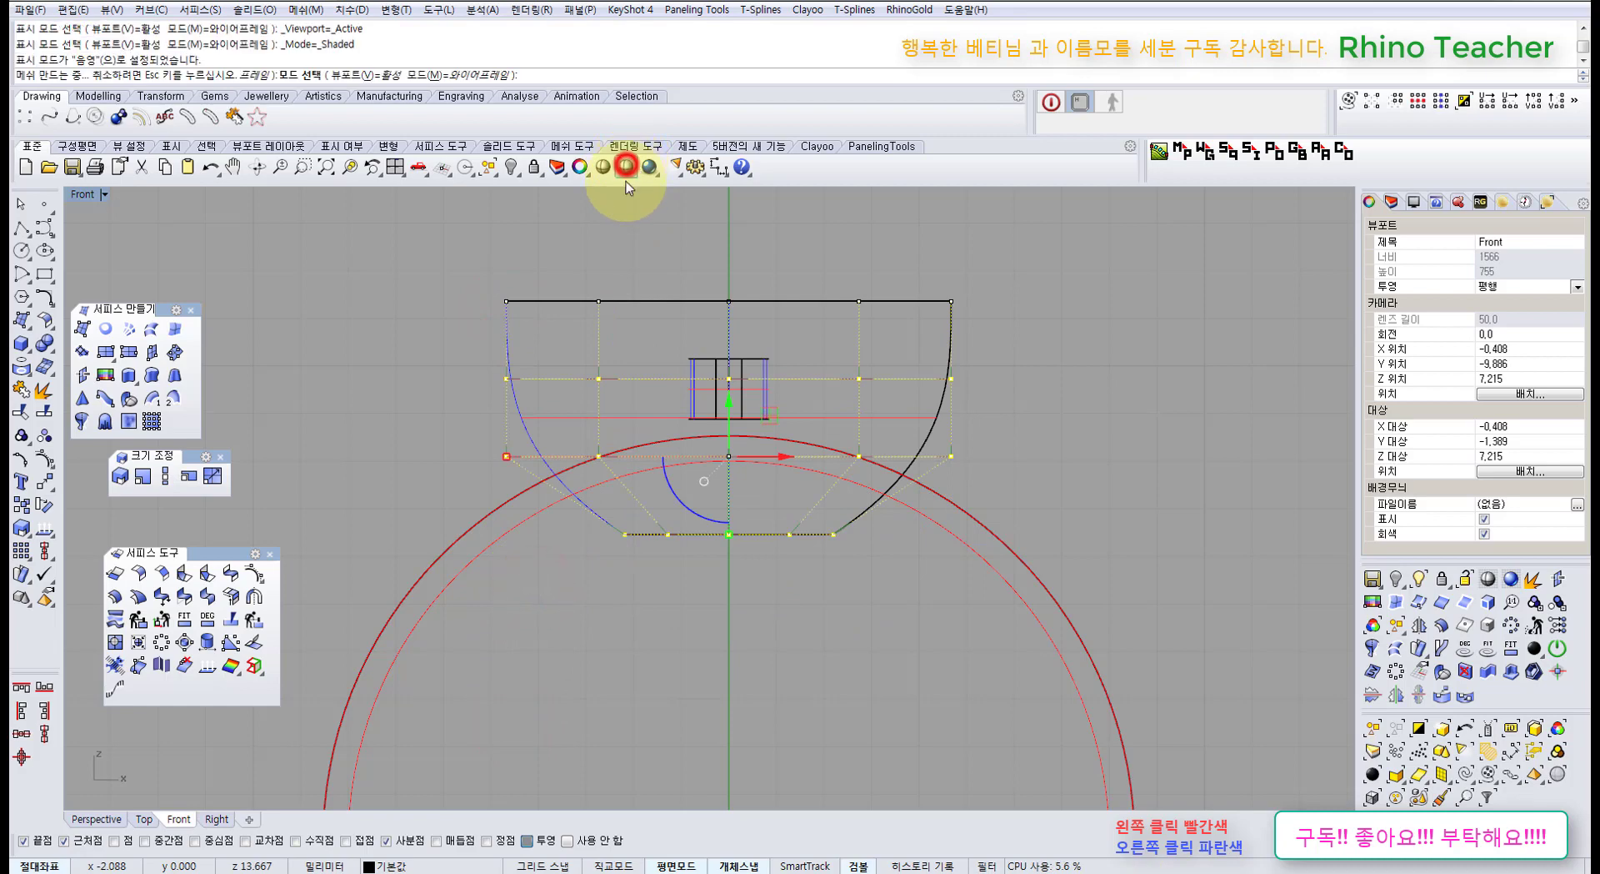
pyautogui.scroll(4, 563, 472)
pyautogui.scroll(-6, 577, 450)
pyautogui.moveTo(614, 443); pyautogui.dragTo(579, 504, button='right')
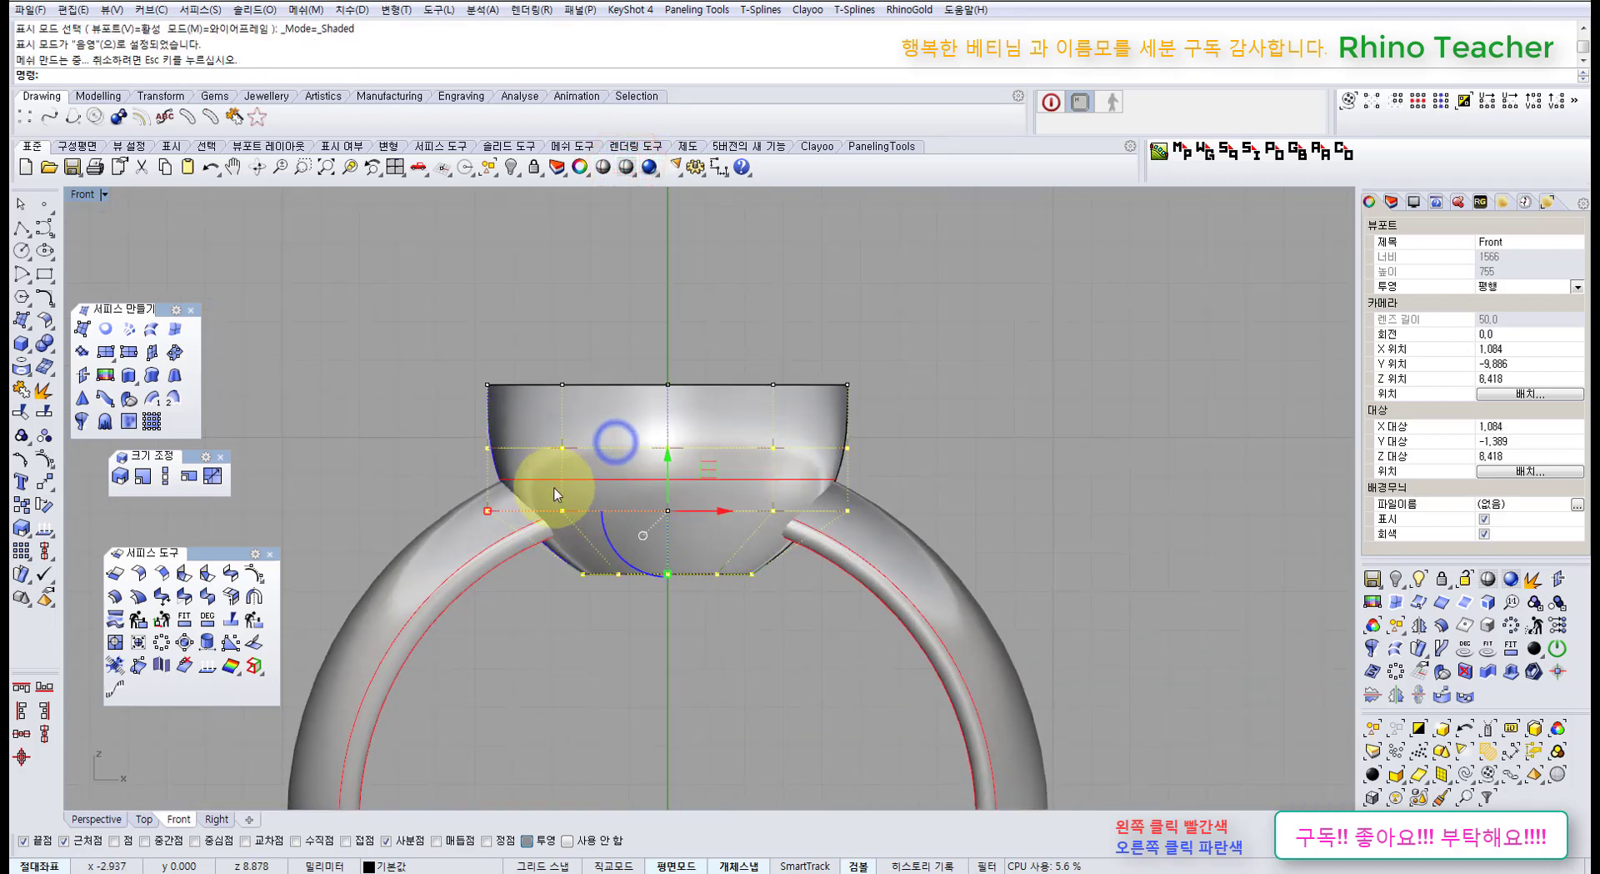
pyautogui.scroll(4, 553, 481)
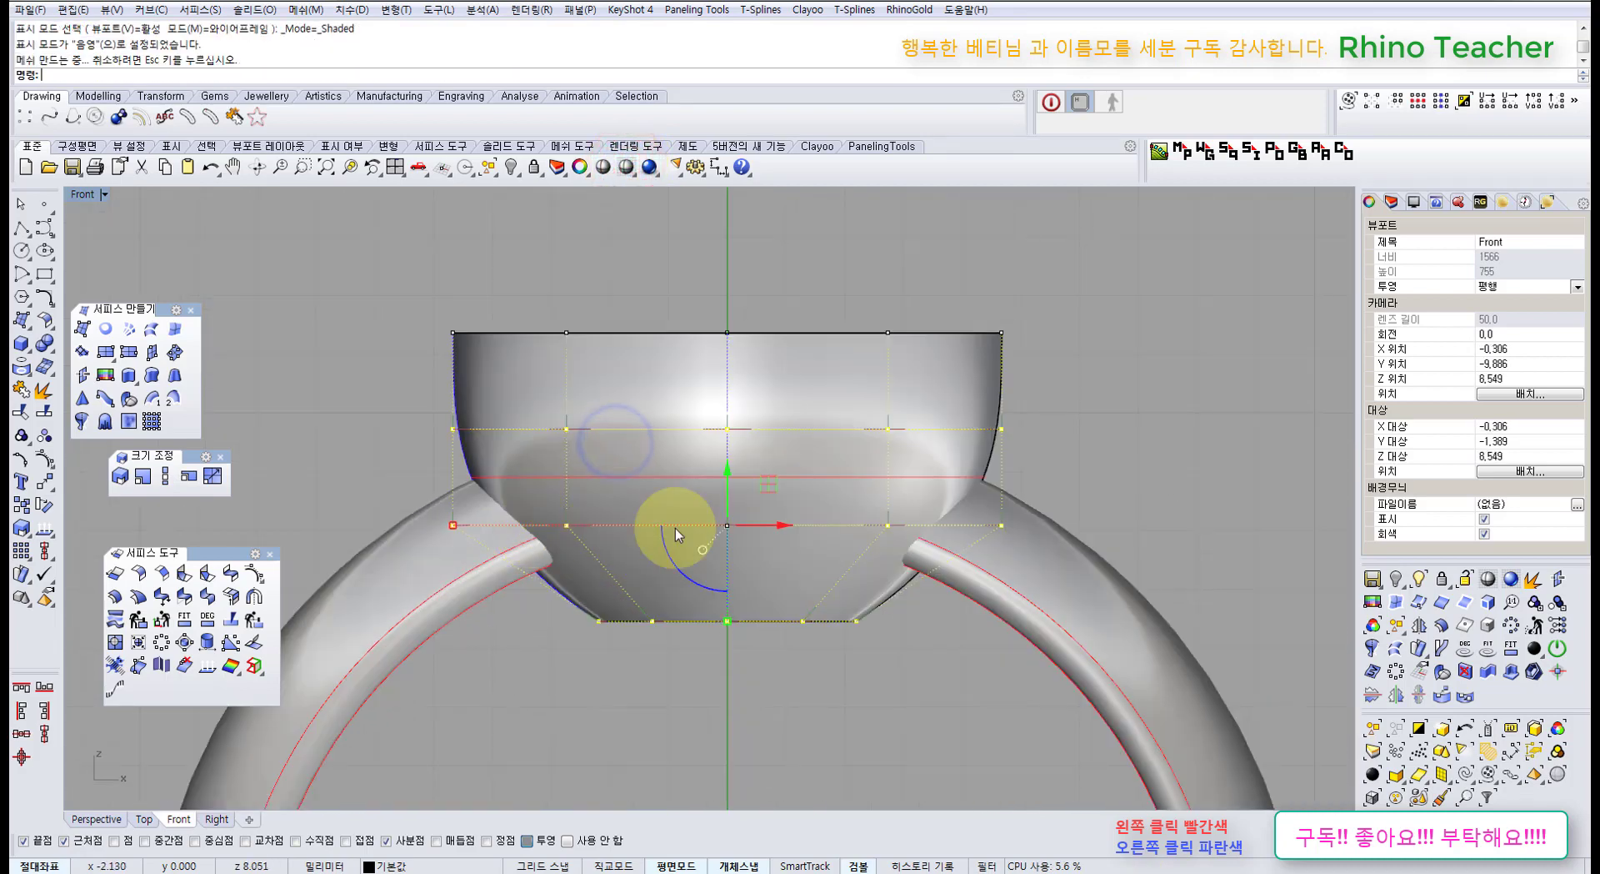
pyautogui.click(169, 476)
pyautogui.click(454, 332)
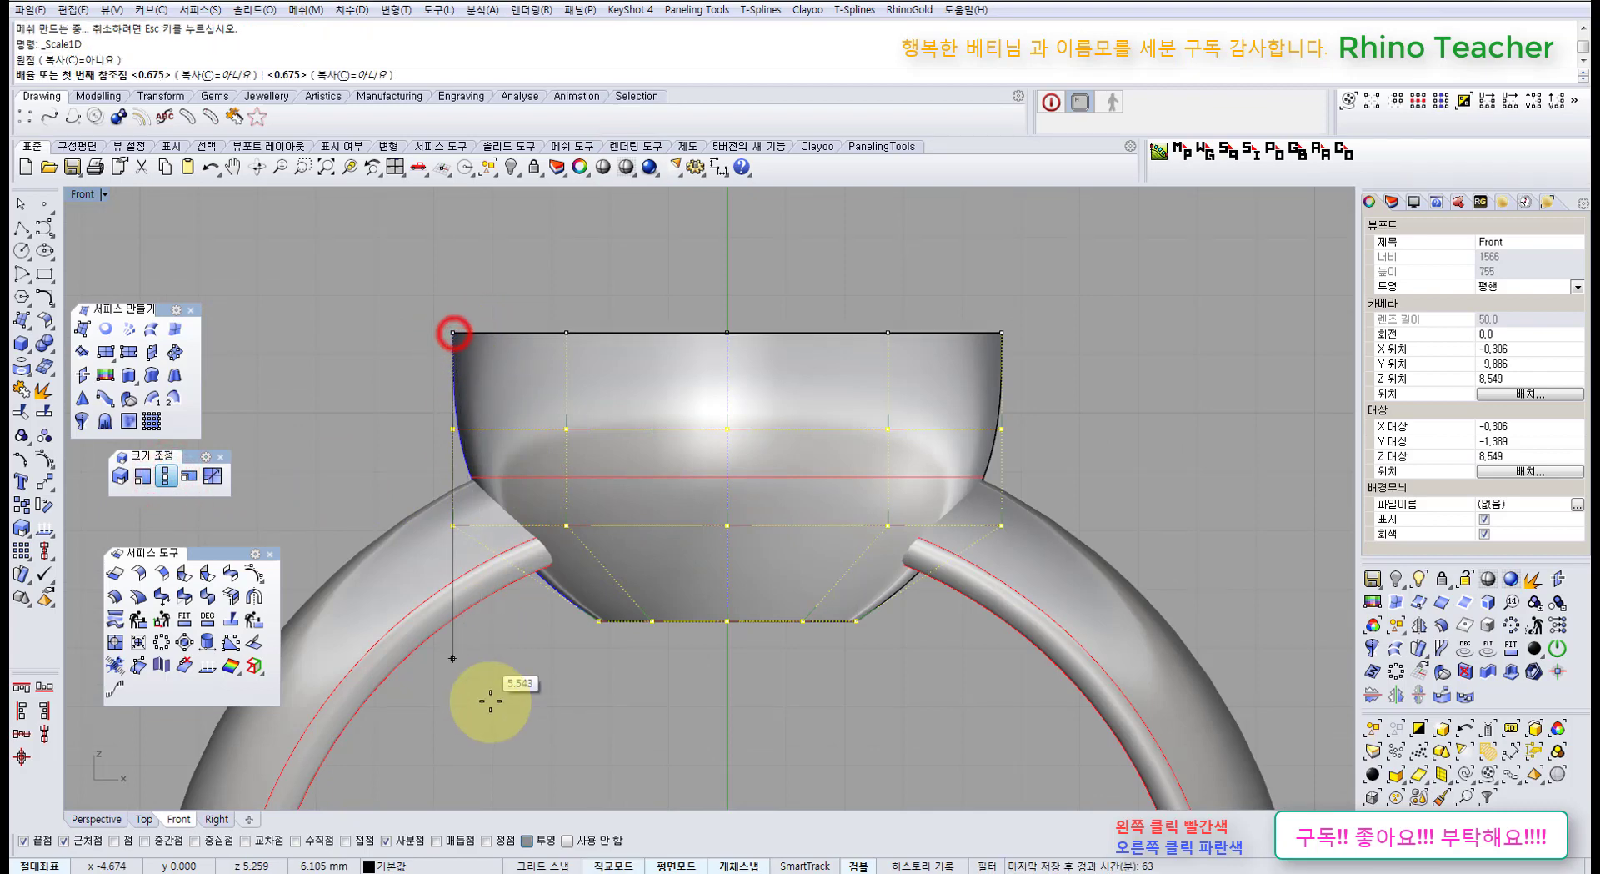
pyautogui.click(472, 725)
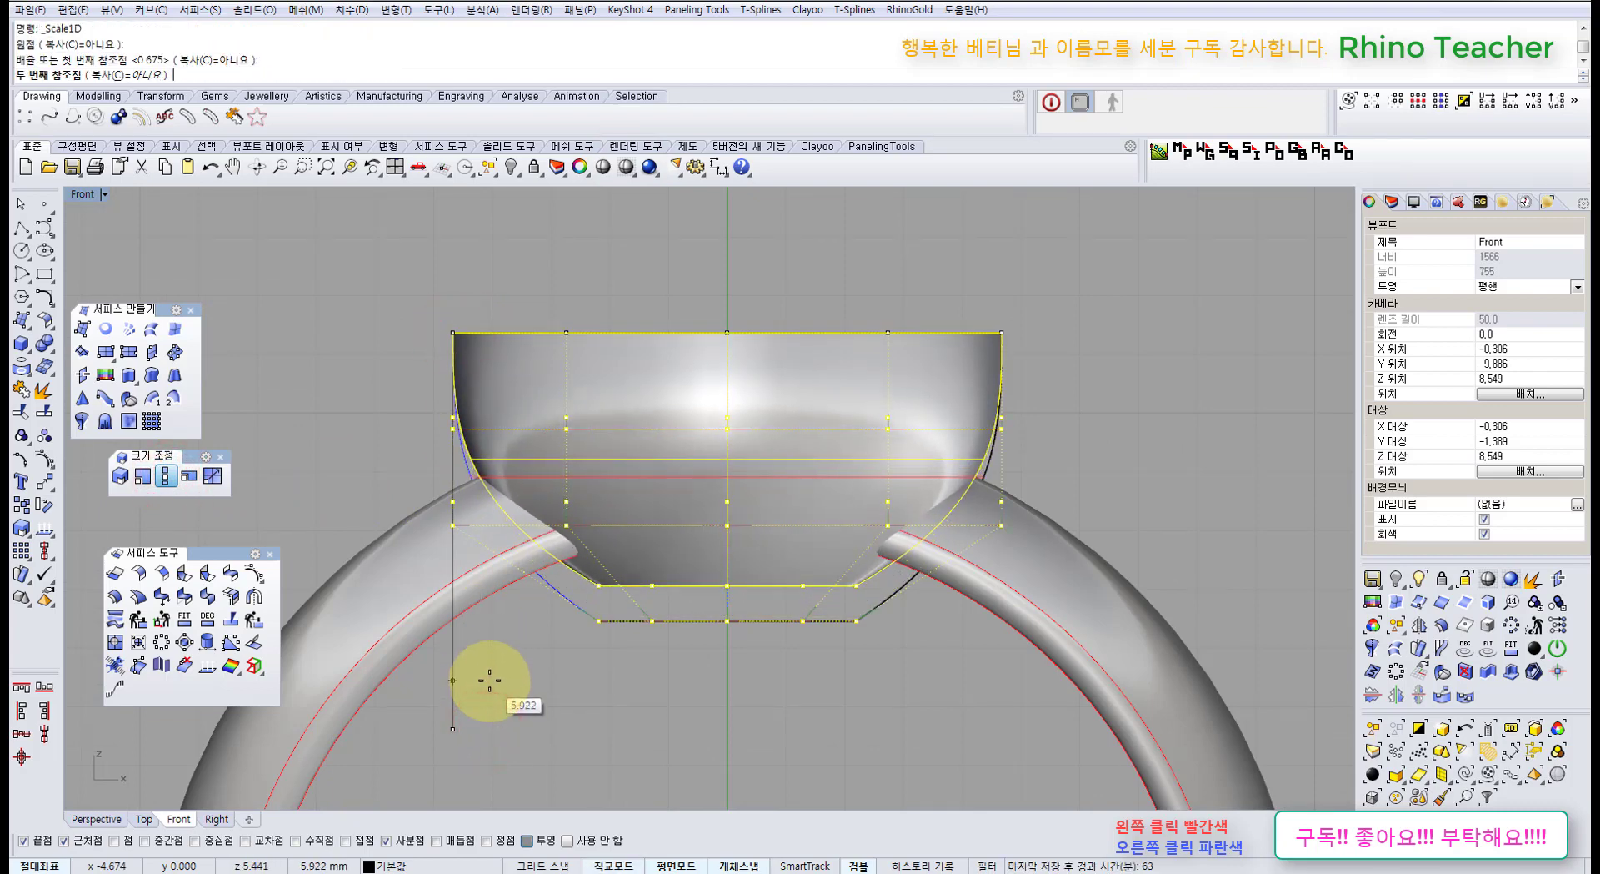
pyautogui.click(490, 681)
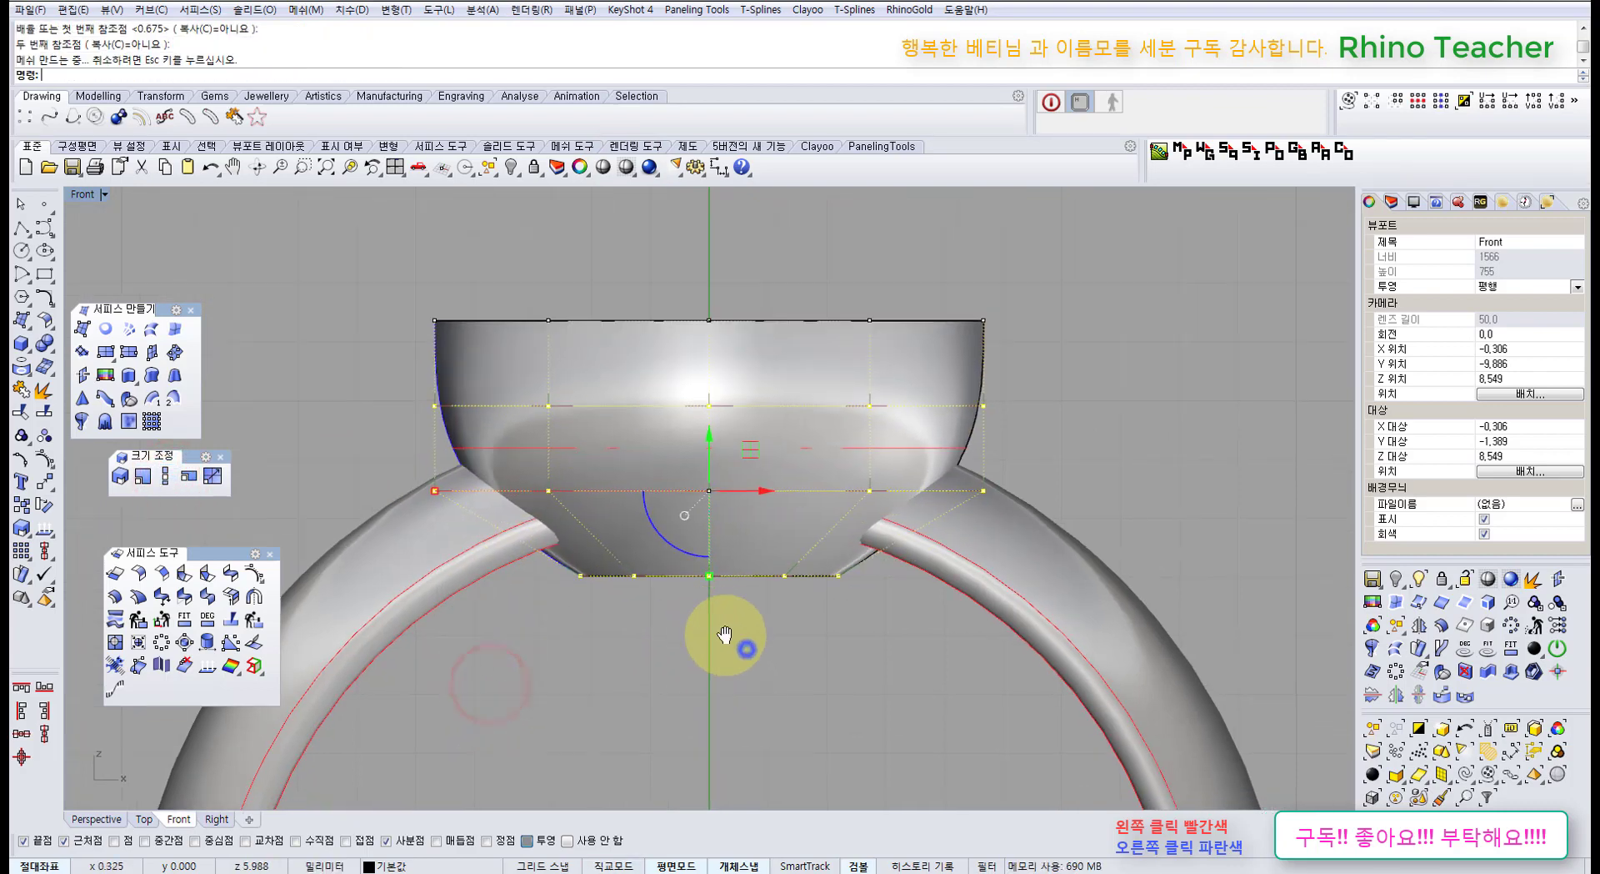
pyautogui.moveTo(747, 648); pyautogui.dragTo(743, 647, button='right')
# Try raising the row of control points just above the bowl's bottom edge, and undo the move.
pyautogui.moveTo(398, 475); pyautogui.dragTo(1038, 518)
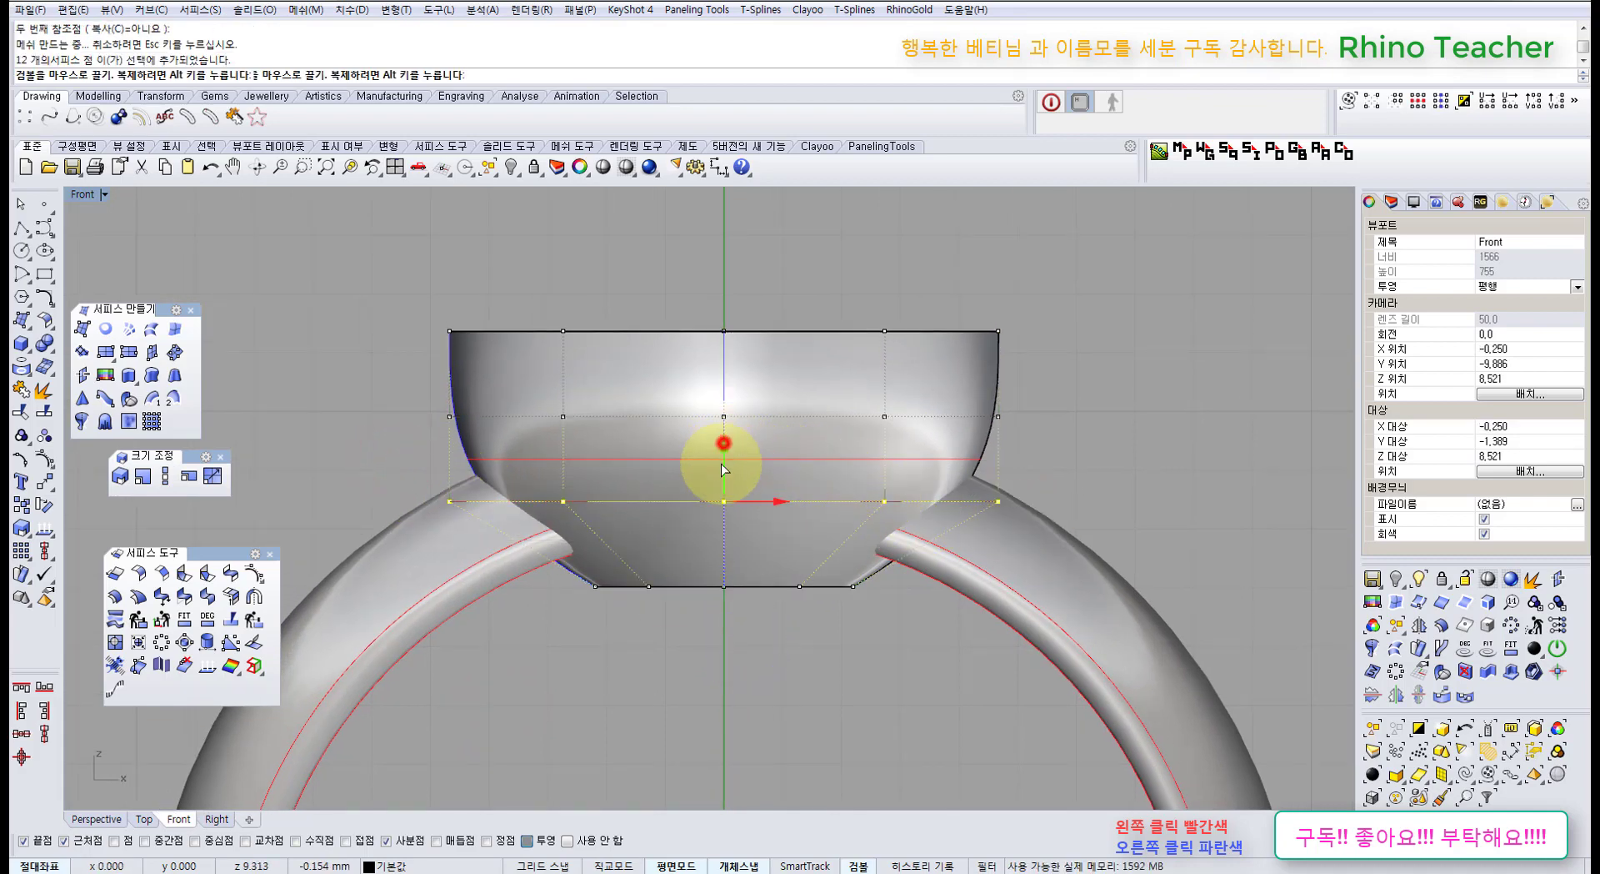
pyautogui.moveTo(721, 468); pyautogui.dragTo(724, 455)
pyautogui.hotkey('ctrl', 'z')
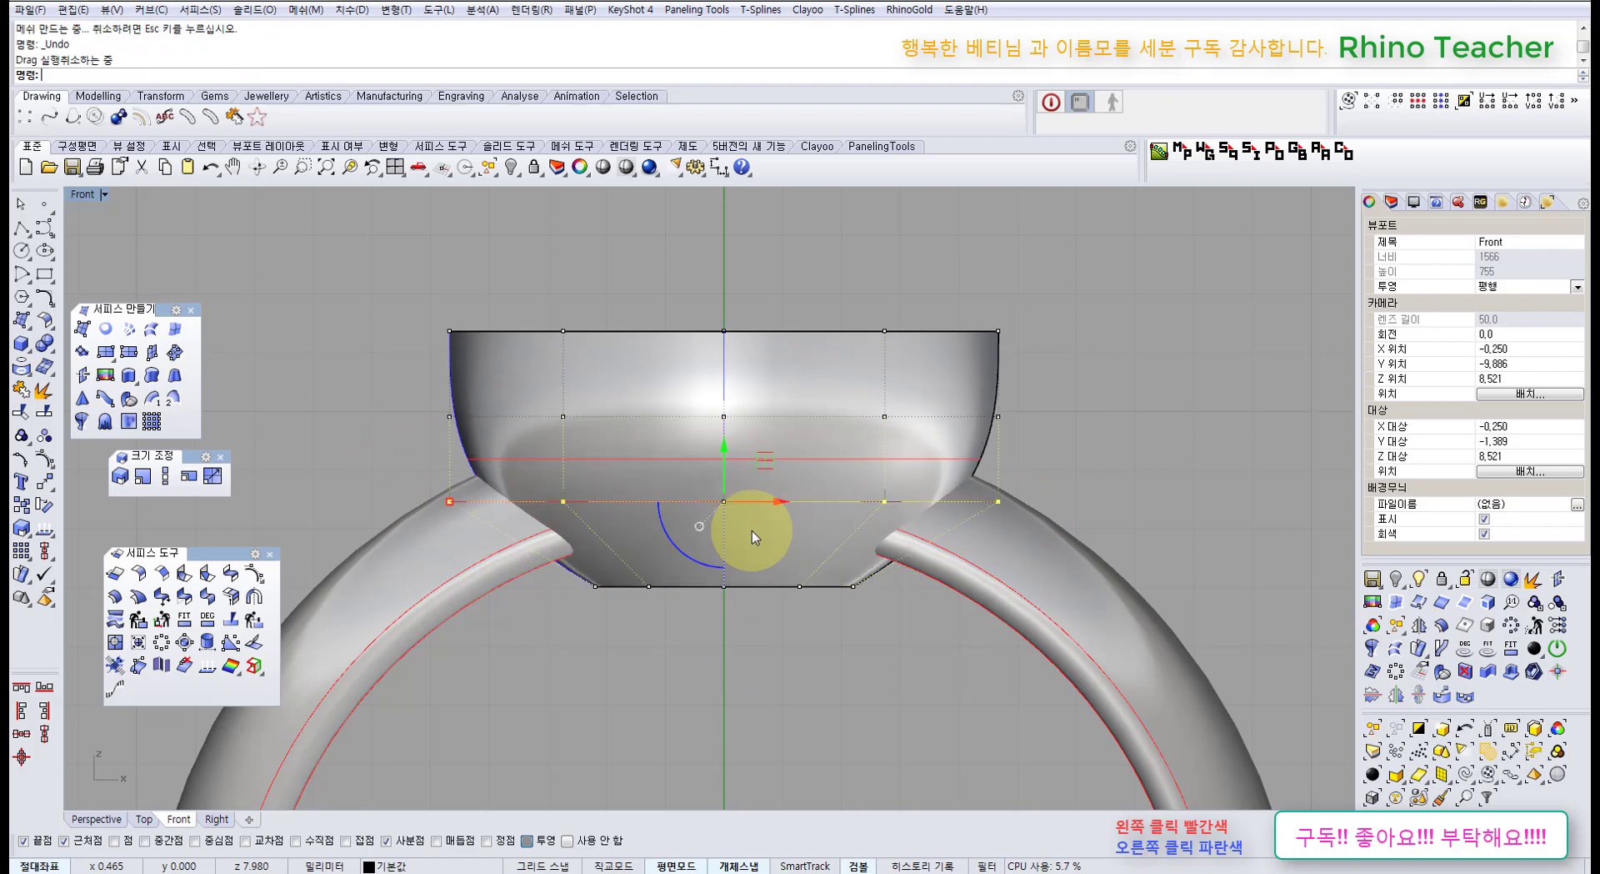
pyautogui.scroll(-6, 733, 525)
pyautogui.moveTo(736, 526); pyautogui.dragTo(787, 405, button='right')
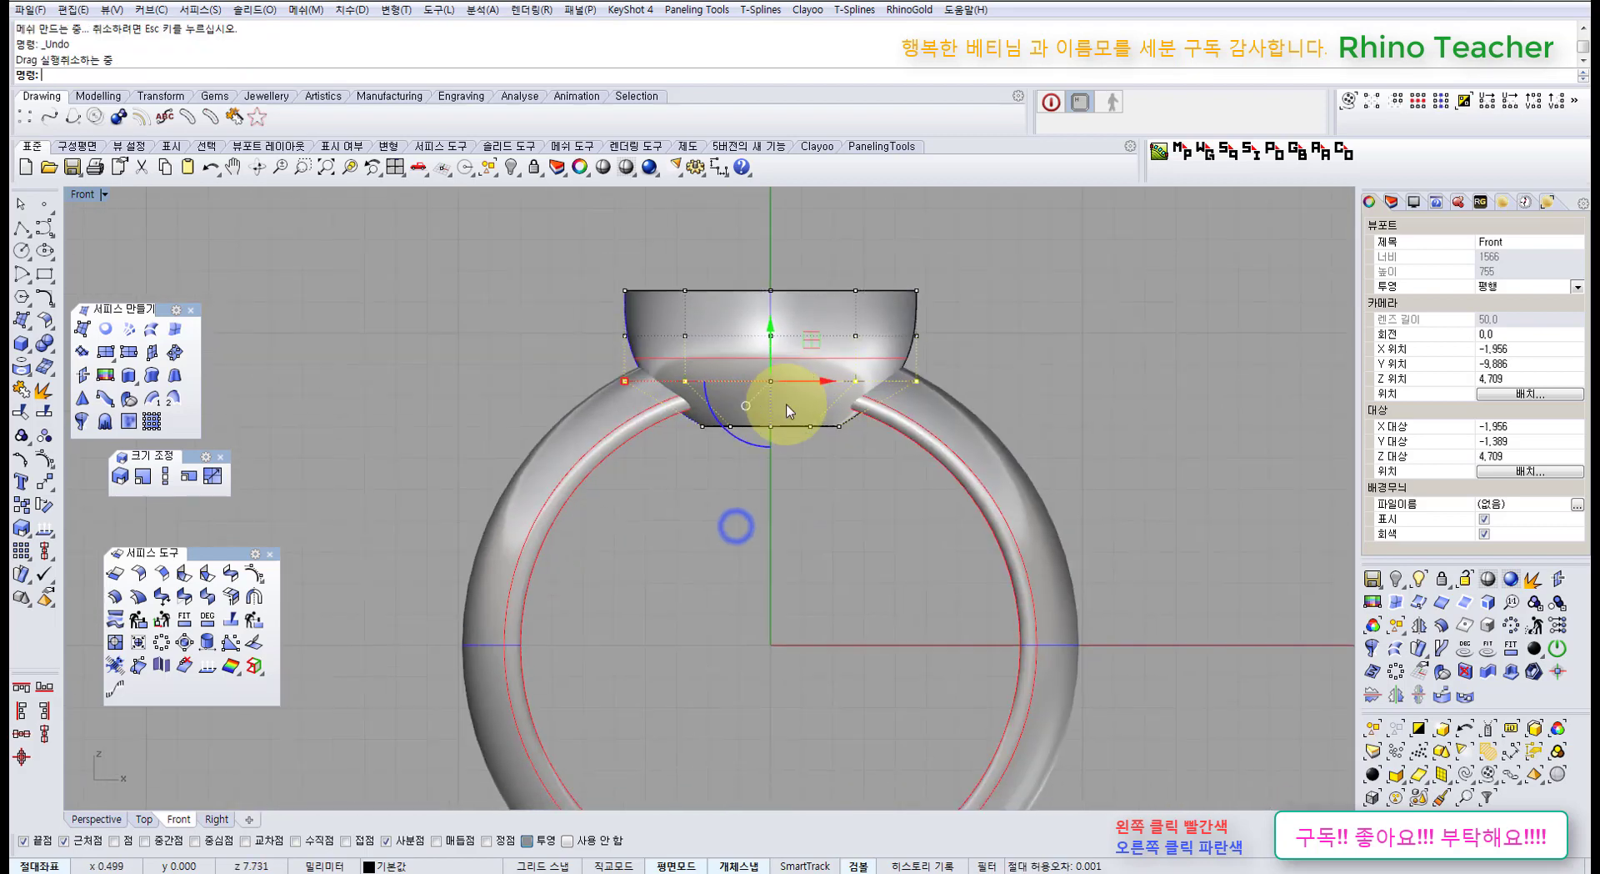
# Turn off the bowl's control points and cap its open ends to make it a closed solid.
pyautogui.scroll(4, 792, 359)
pyautogui.moveTo(797, 347); pyautogui.dragTo(897, 440, button='right')
pyautogui.hotkey('ctrl', 'F4')
pyautogui.click(1014, 357)
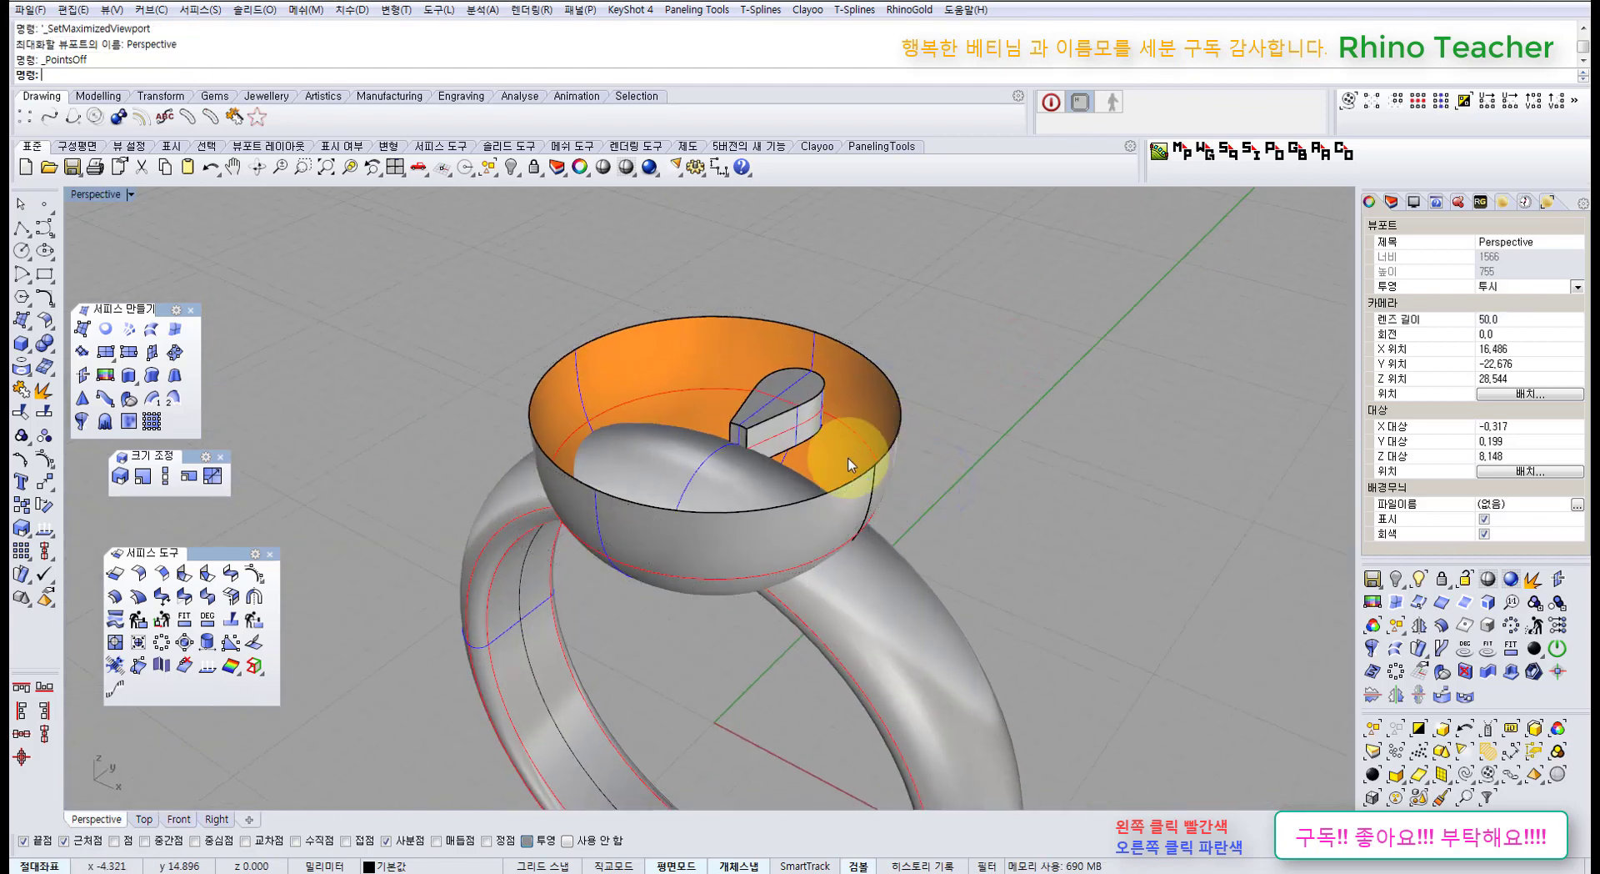
pyautogui.click(876, 416)
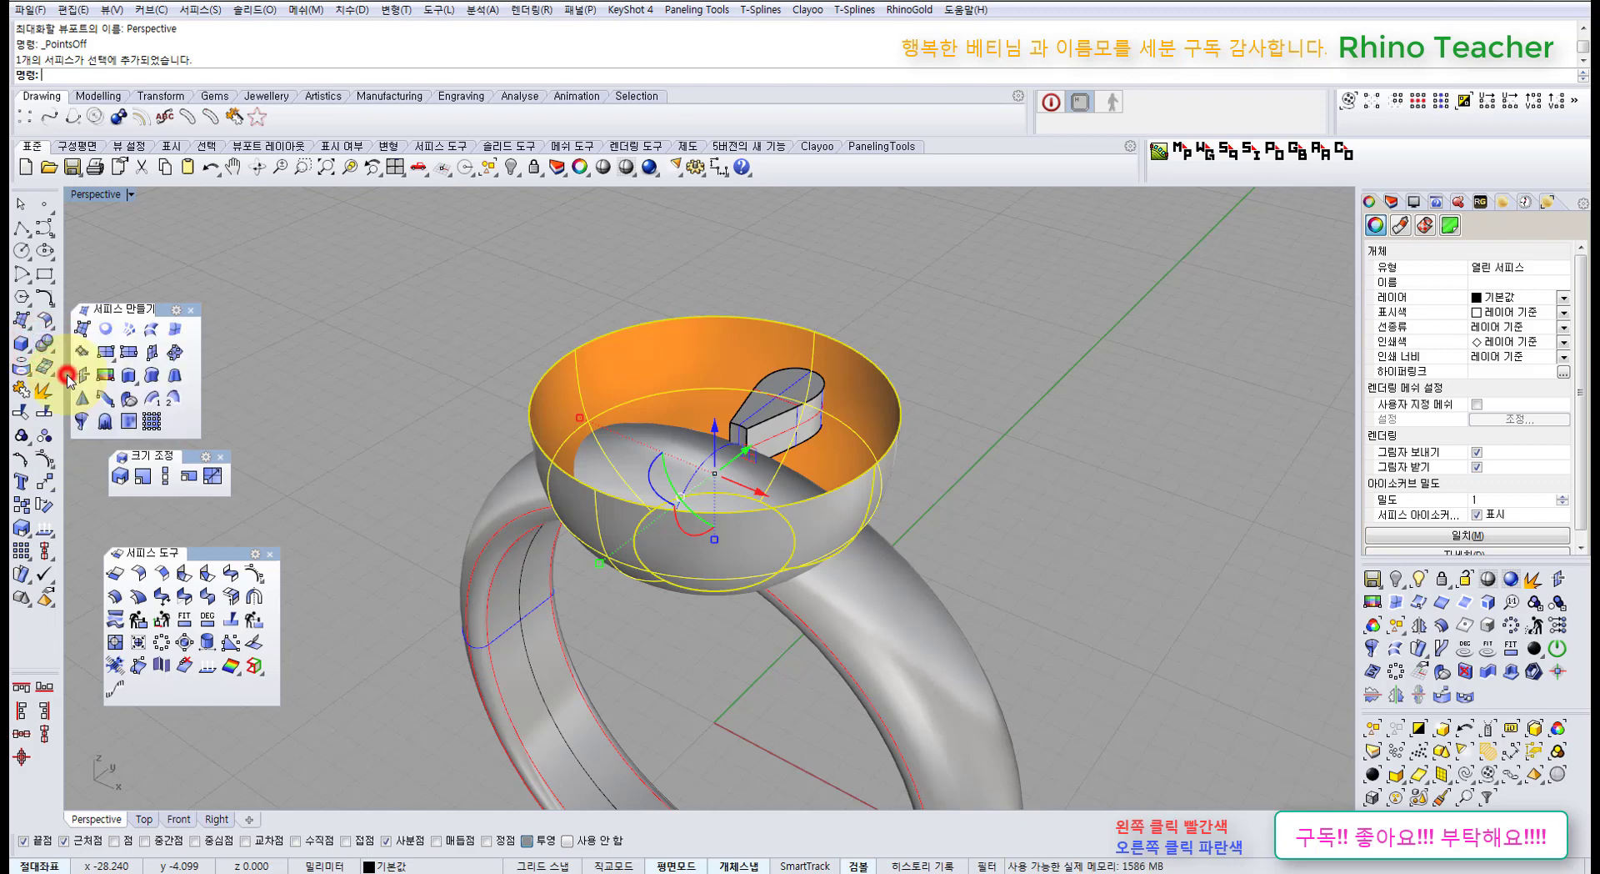
pyautogui.click(64, 366)
pyautogui.click(394, 392)
pyautogui.moveTo(388, 437); pyautogui.dragTo(525, 404, button='right')
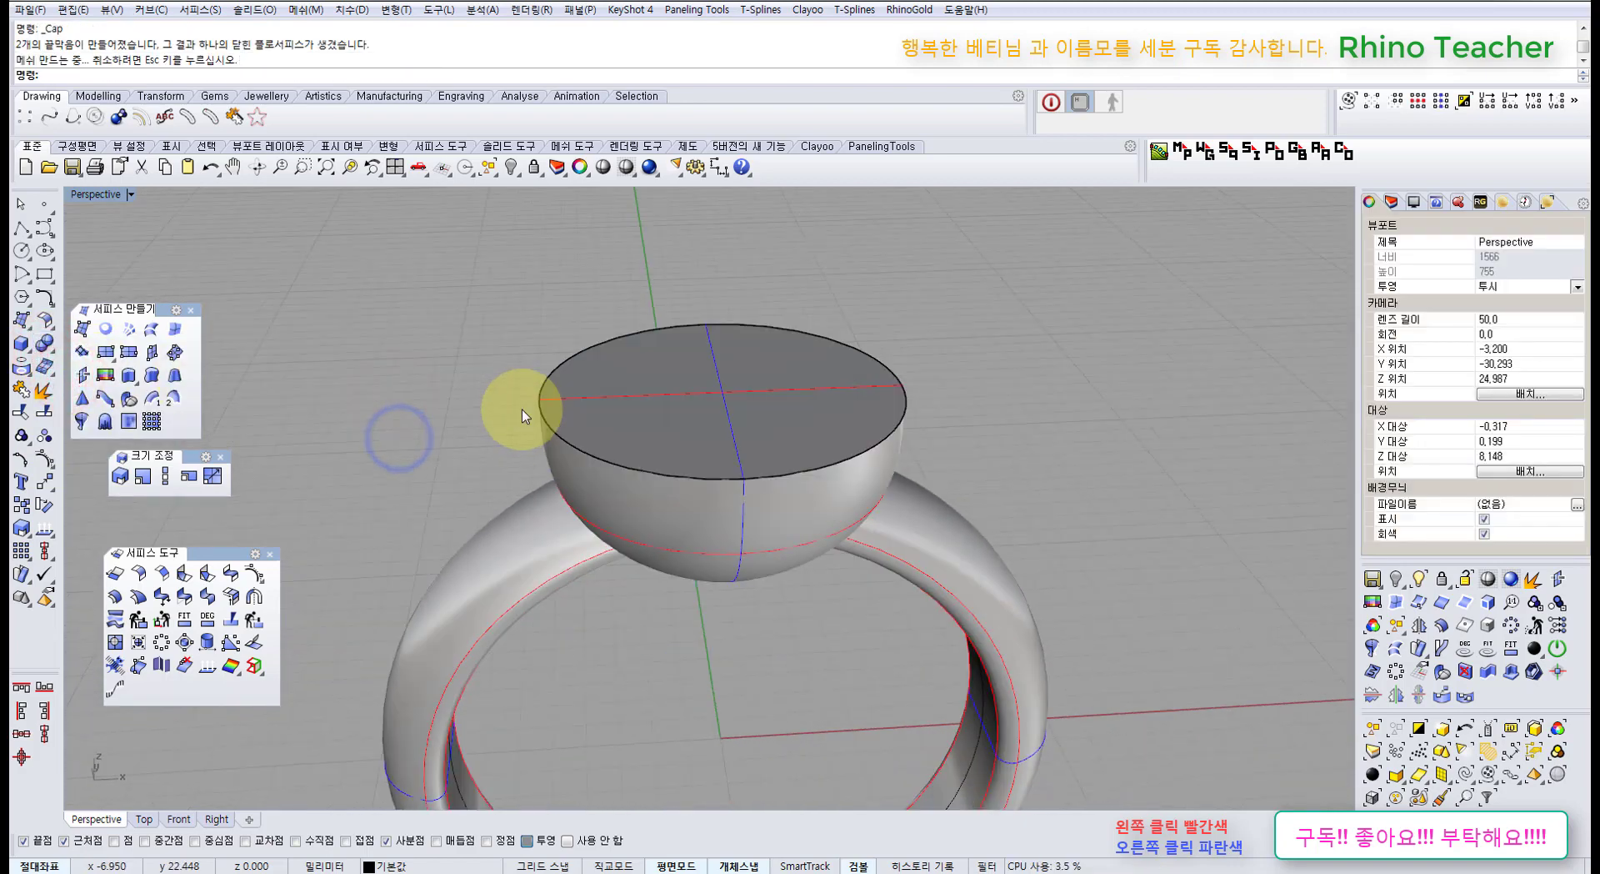
# Move the petal solid straight up about 2.17 mm in the Front view so it sits at the bowl's top face.
pyautogui.moveTo(472, 270); pyautogui.dragTo(805, 479)
pyautogui.moveTo(805, 480); pyautogui.dragTo(466, 337, button='right')
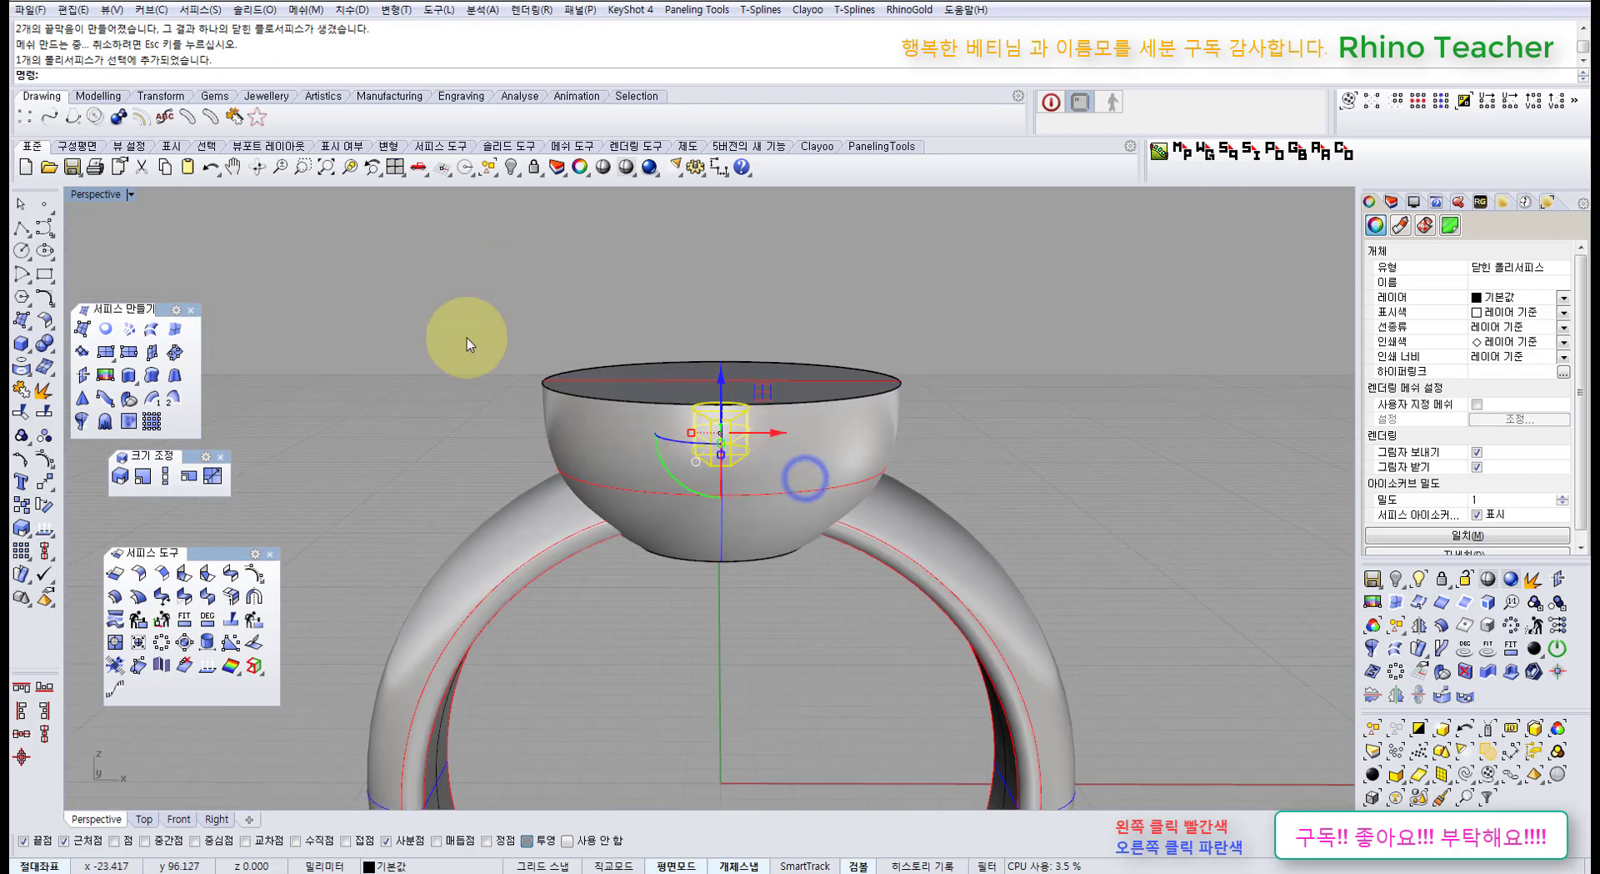
pyautogui.click(396, 167)
pyautogui.moveTo(359, 578); pyautogui.dragTo(436, 571, button='right')
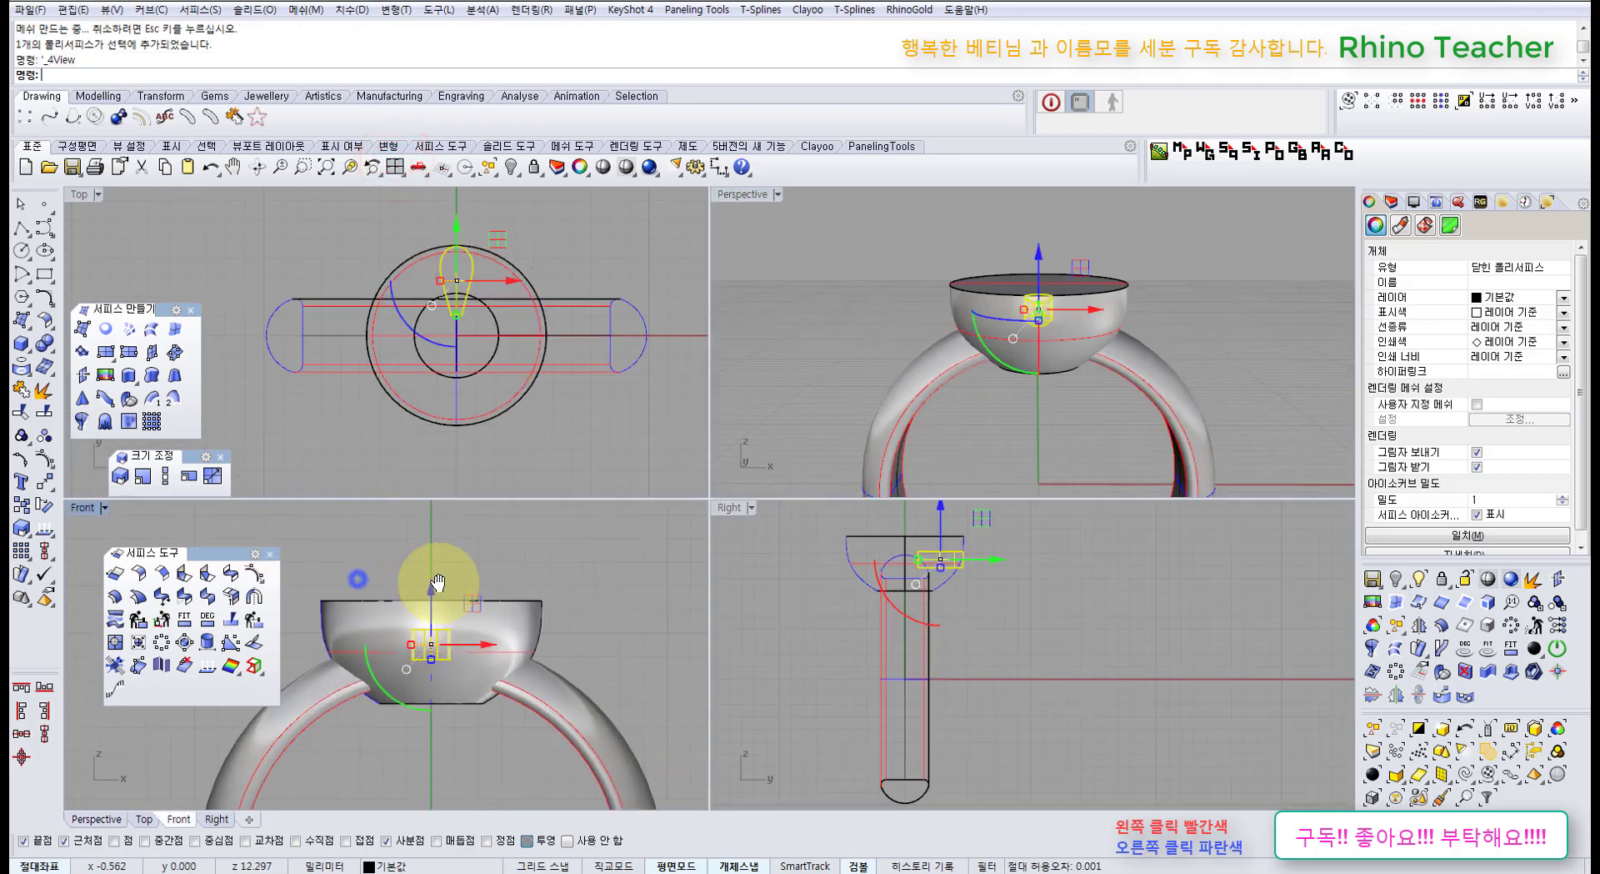
pyautogui.scroll(4, 497, 634)
pyautogui.moveTo(504, 642); pyautogui.dragTo(504, 550)
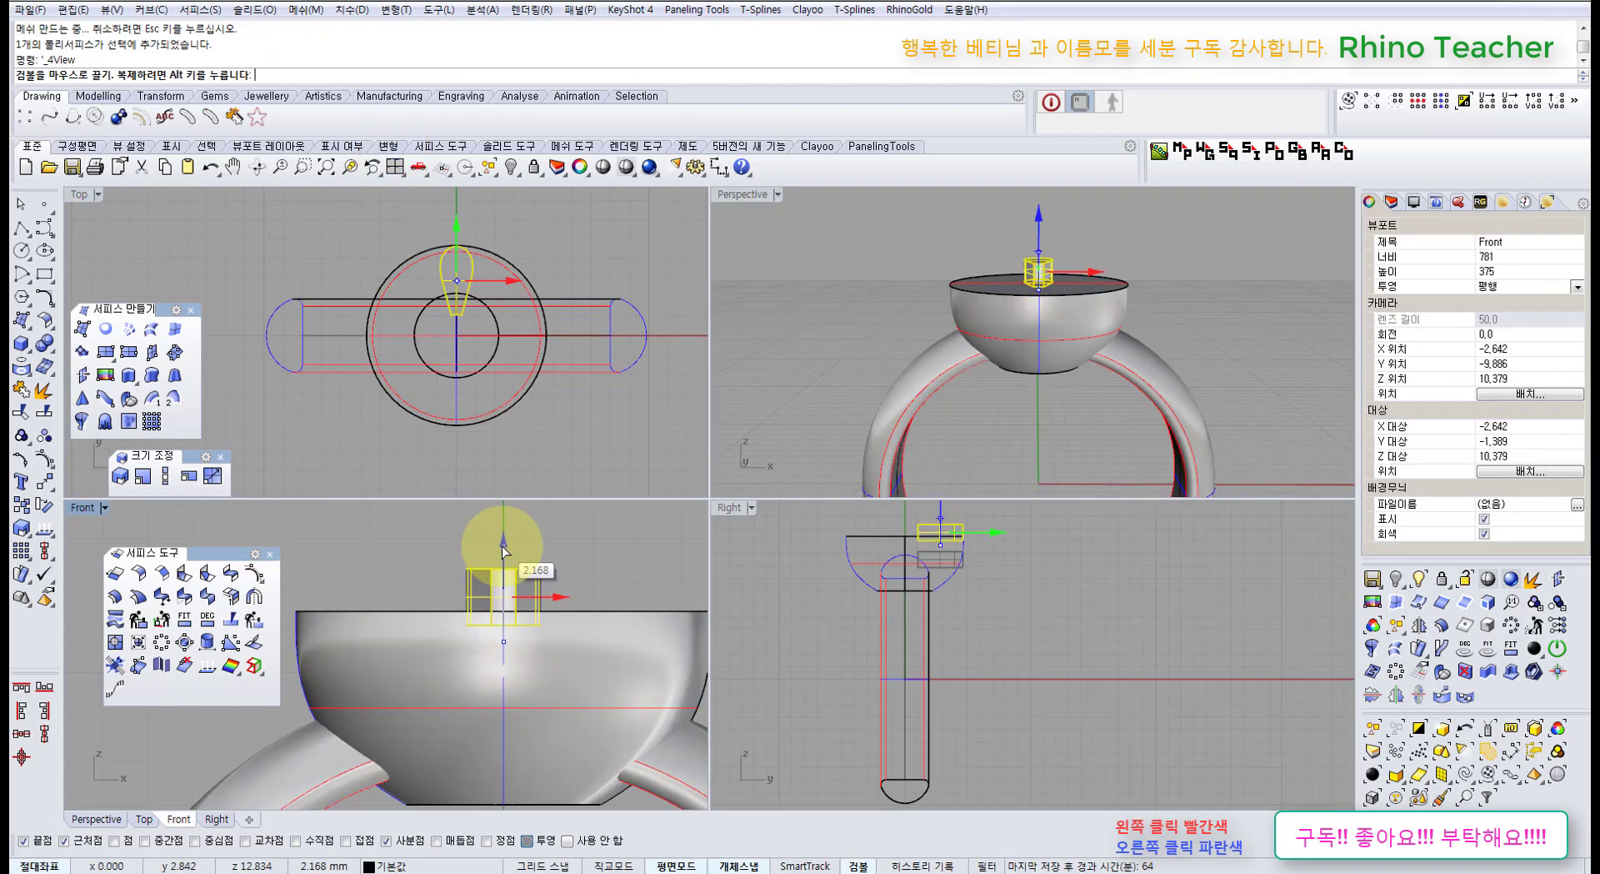
pyautogui.click(614, 546)
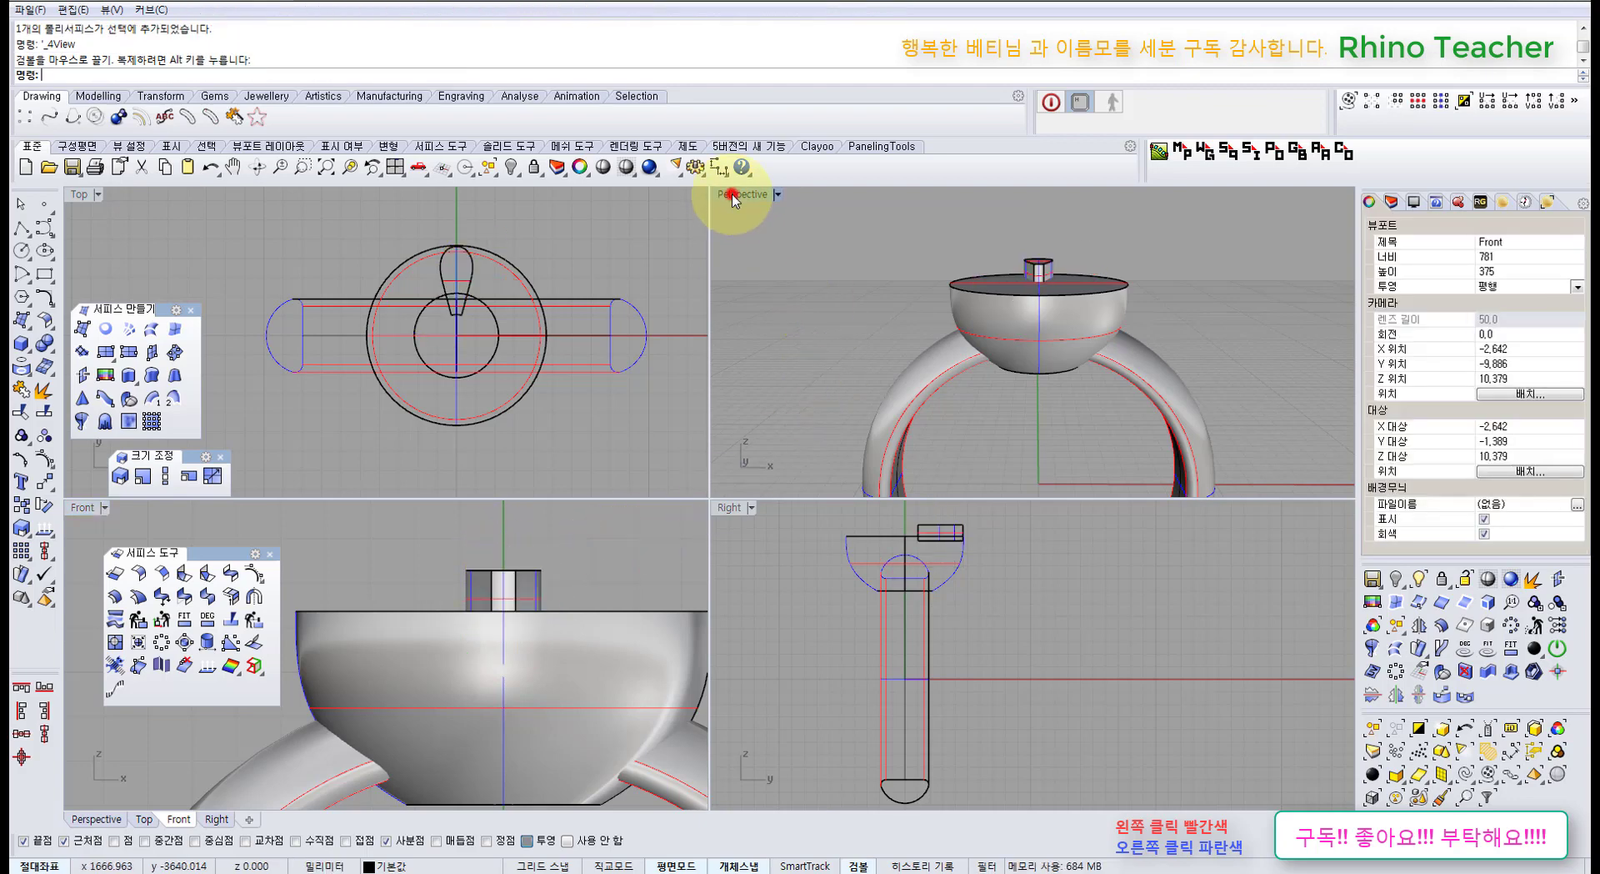
# Show the hidden finished flower ring with Show Selected in the Perspective view for reference.
pyautogui.doubleClick(738, 194)
pyautogui.moveTo(732, 197); pyautogui.dragTo(733, 339, button='right')
pyautogui.click(719, 329)
pyautogui.moveTo(851, 375); pyautogui.dragTo(702, 322, button='right')
pyautogui.click(952, 325)
pyautogui.middleClick(927, 373)
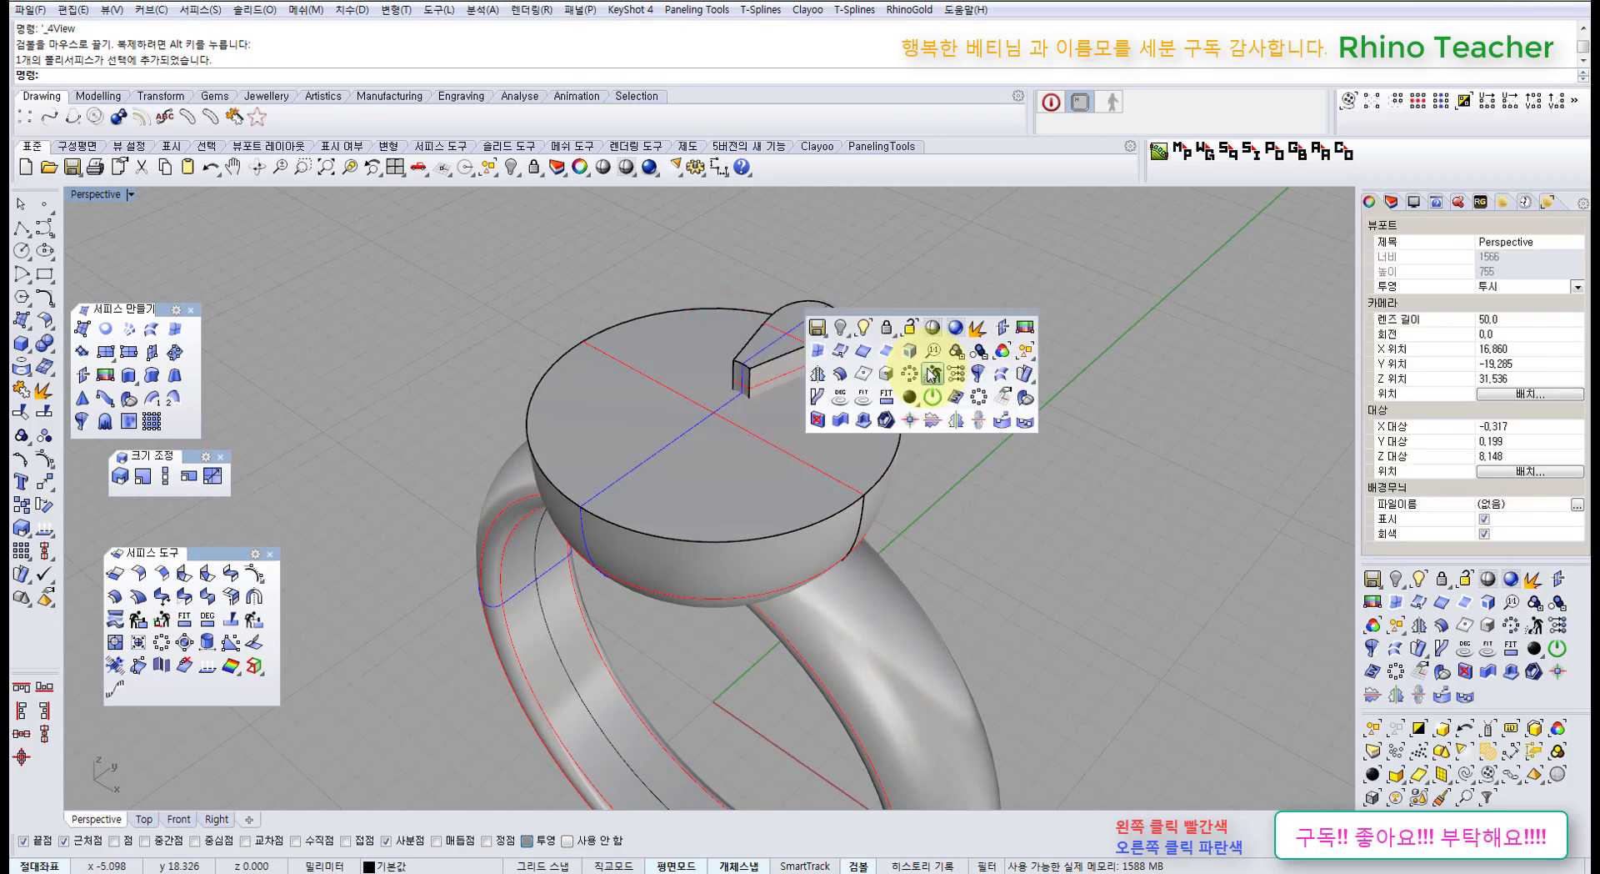
pyautogui.click(865, 329)
pyautogui.click(903, 249)
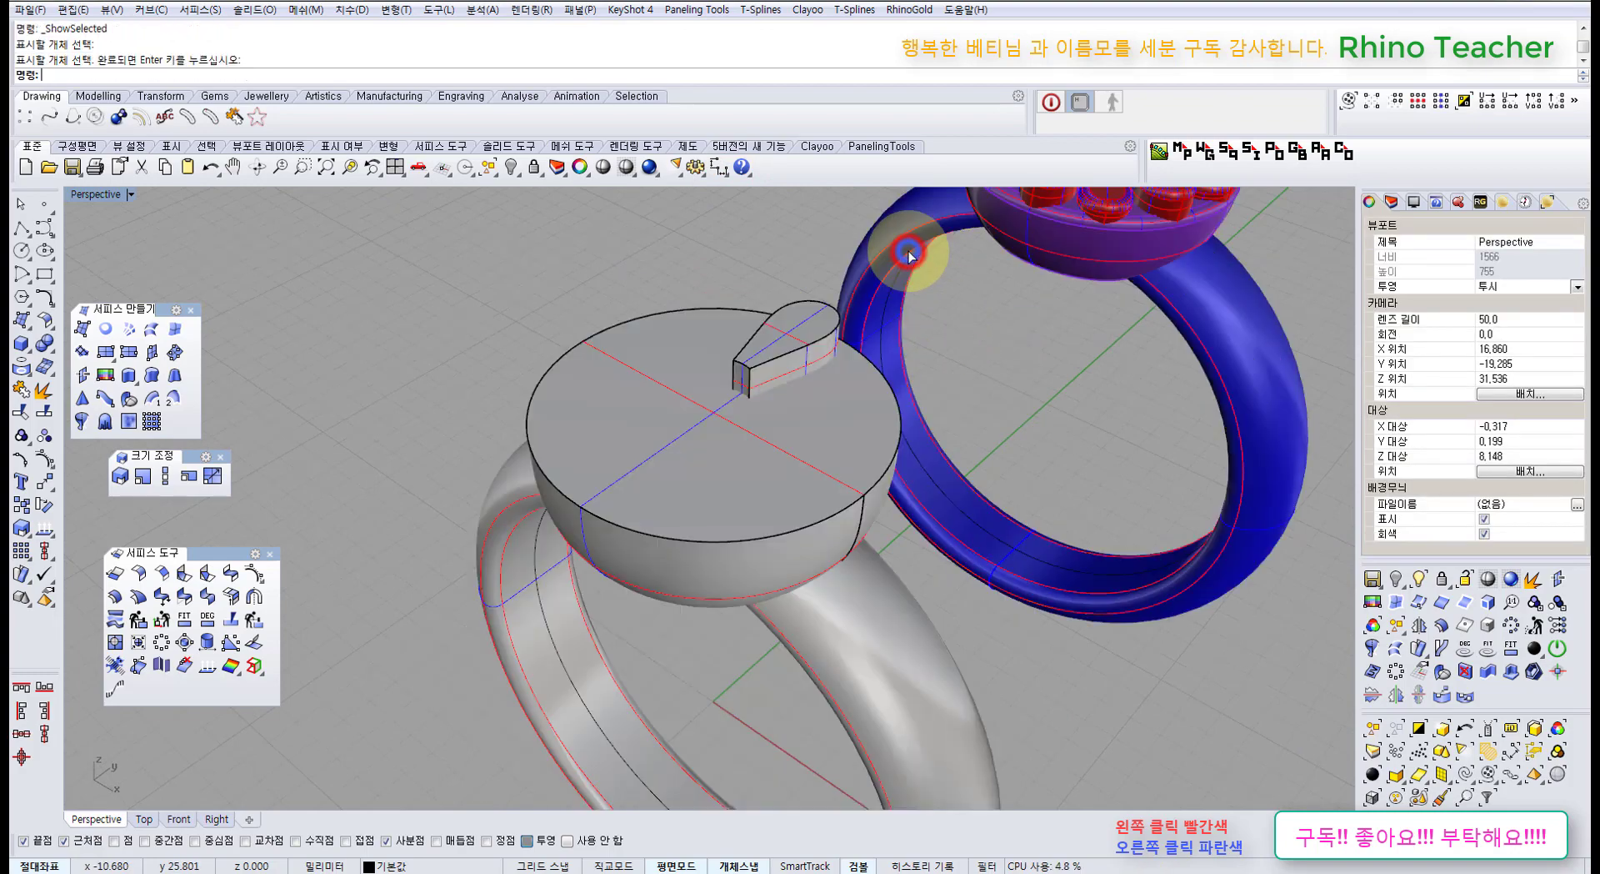
pyautogui.keyDown('shift'); pyautogui.moveTo(846, 466); pyautogui.dragTo(655, 401, button='right'); pyautogui.keyUp('shift')
pyautogui.scroll(5, 959, 413)
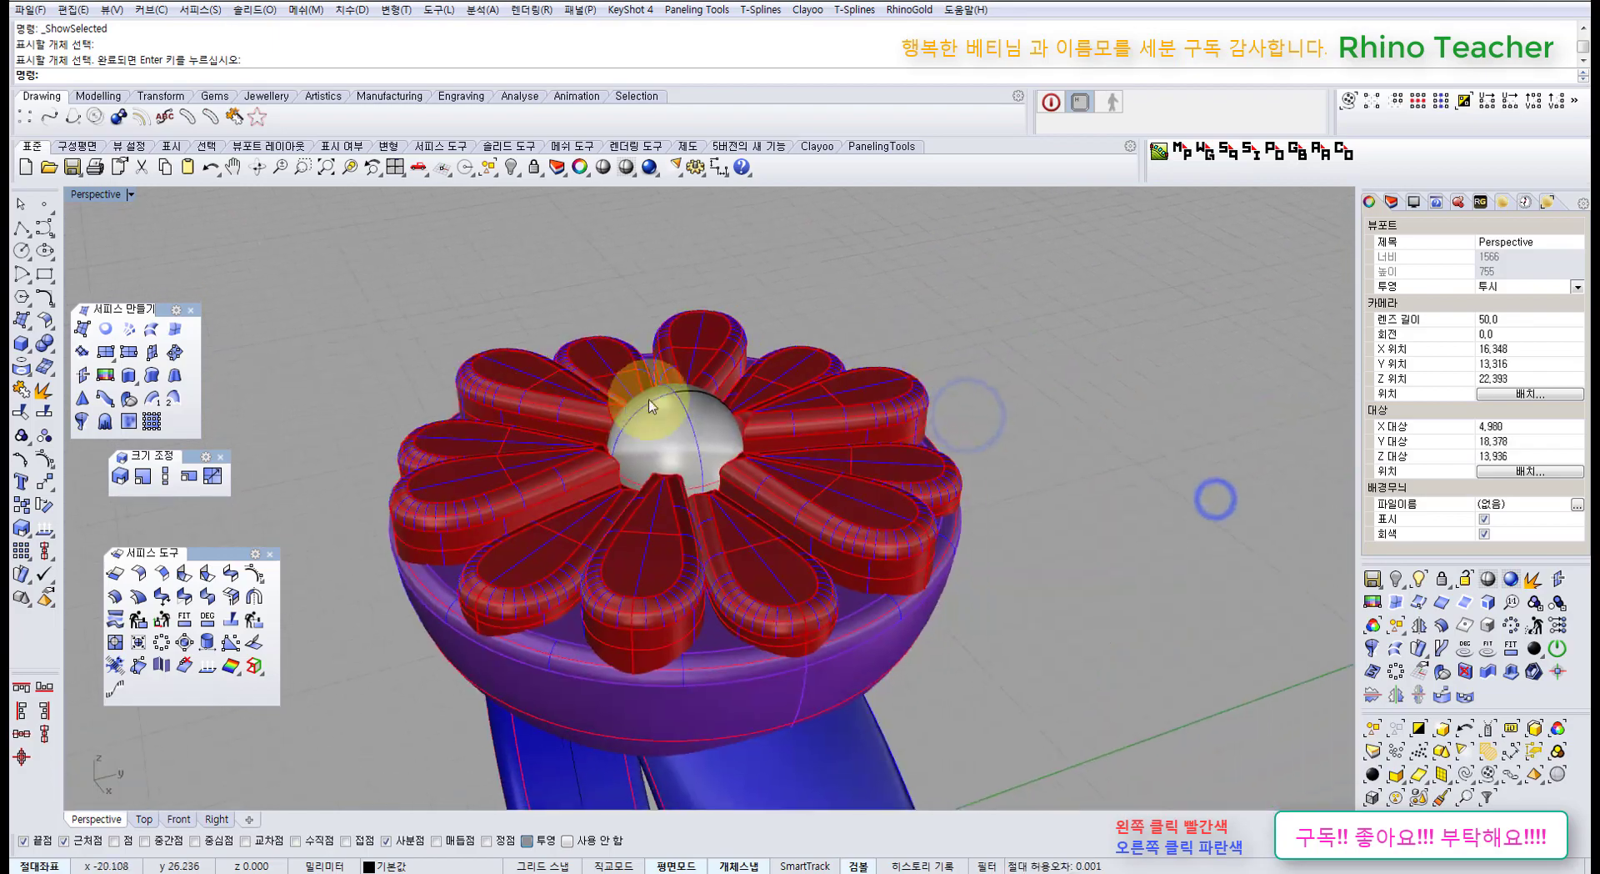
pyautogui.scroll(4, 663, 400)
pyautogui.rightClick(936, 466)
# Examine the finished ring's rounded petals and setting up close, and hide the reference ring again.
pyautogui.click(1140, 410)
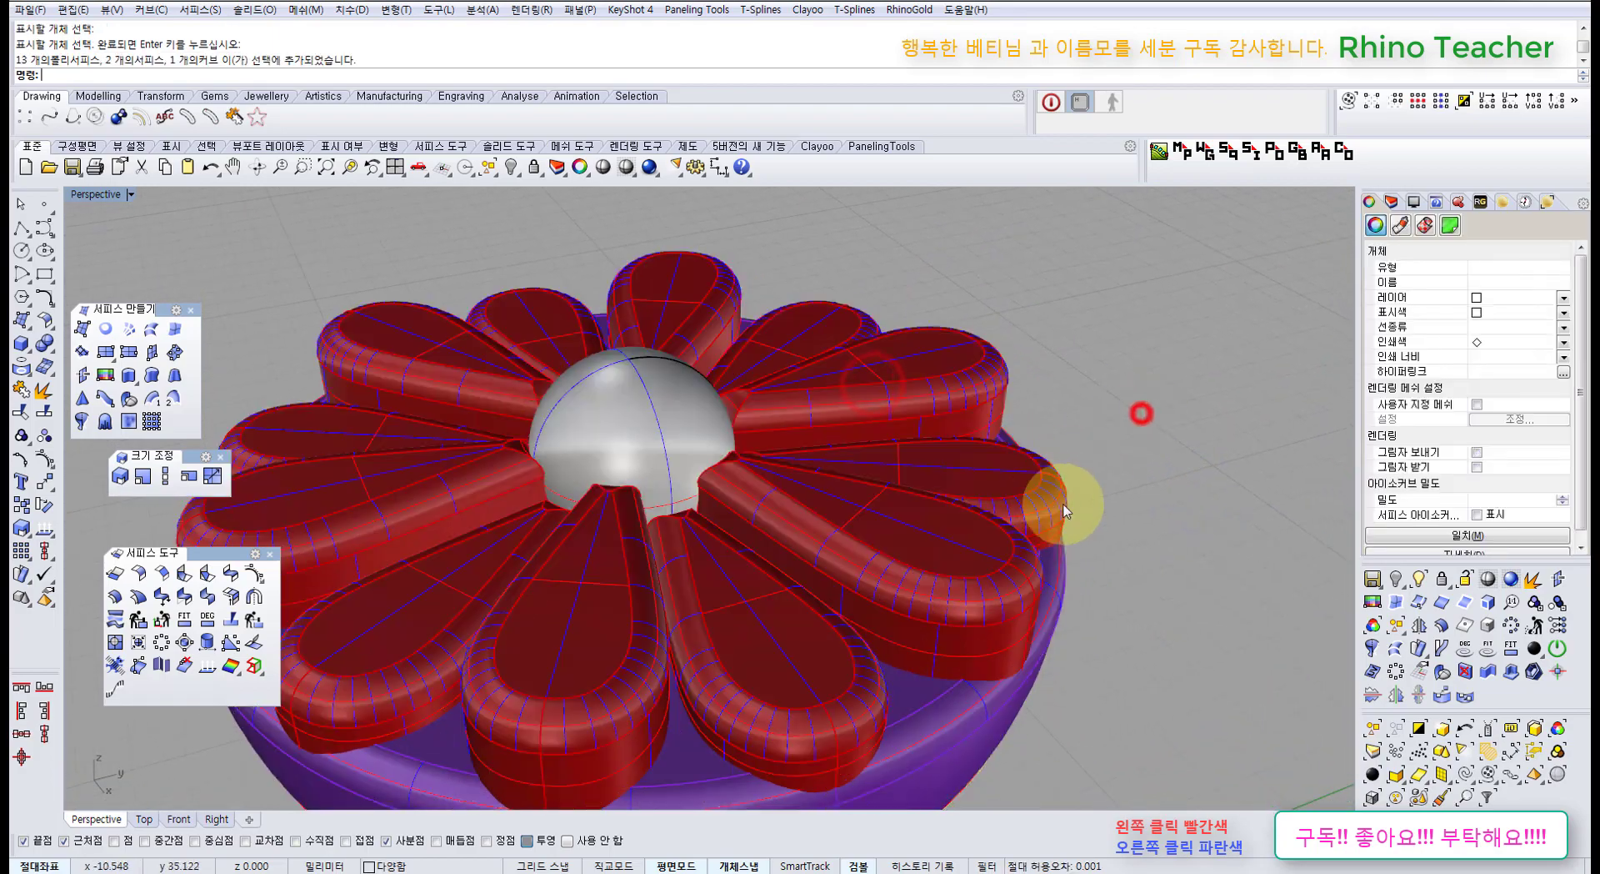
pyautogui.moveTo(1074, 512)
pyautogui.mouseDown(button='right')
pyautogui.moveTo(958, 473)
pyautogui.moveTo(1089, 537)
pyautogui.moveTo(1028, 504)
pyautogui.mouseUp(button='right')
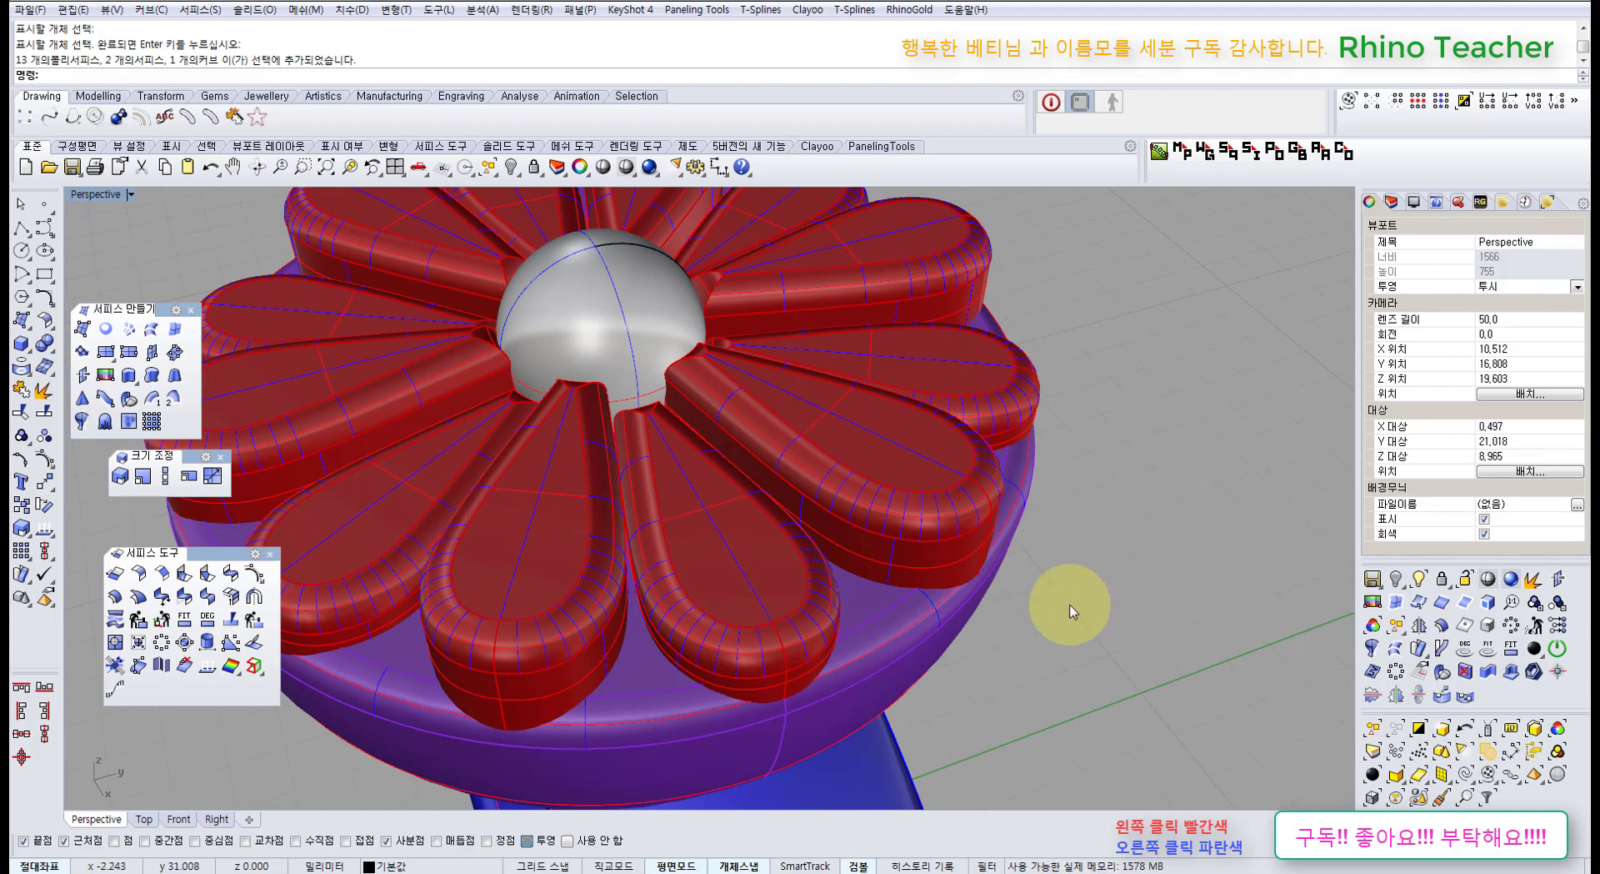
pyautogui.scroll(-3, 1072, 611)
pyautogui.moveTo(1072, 571)
pyautogui.mouseDown(button='right')
pyautogui.moveTo(964, 535)
pyautogui.moveTo(946, 571)
pyautogui.moveTo(978, 540)
pyautogui.moveTo(983, 488)
pyautogui.mouseUp(button='right')
pyautogui.click(803, 540)
pyautogui.scroll(-3, 804, 541)
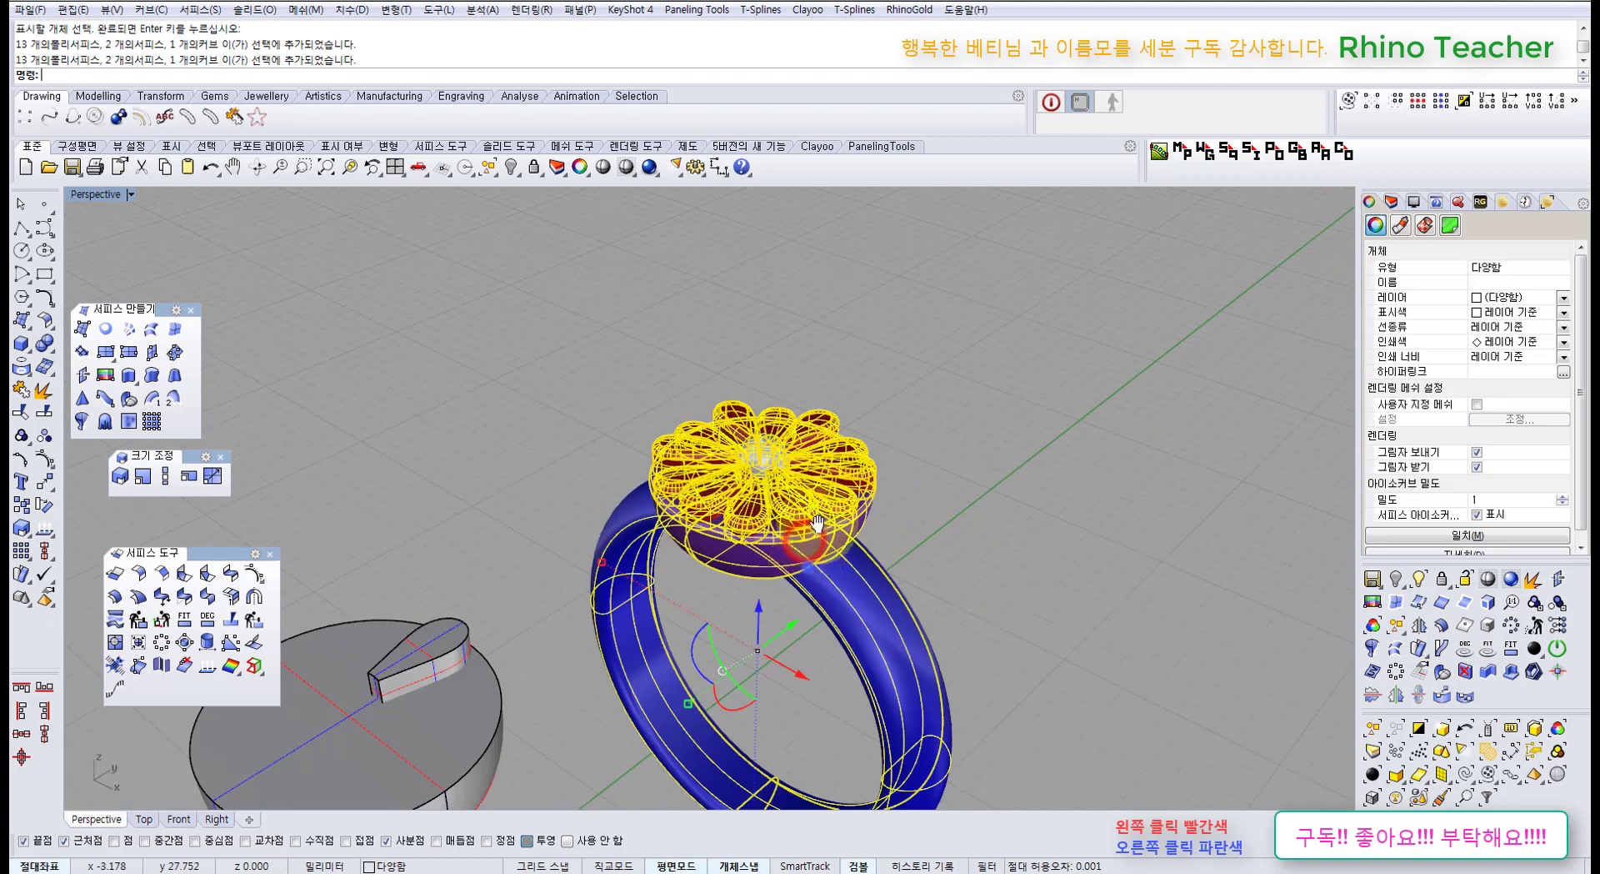
pyautogui.hotkey('ctrl', 'h')
# Polar-array the petal around the origin in the Top view with 12 items over 360 degrees.
pyautogui.moveTo(803, 500); pyautogui.dragTo(786, 453, button='right')
pyautogui.click(790, 449)
pyautogui.moveTo(700, 510); pyautogui.dragTo(742, 581, button='right')
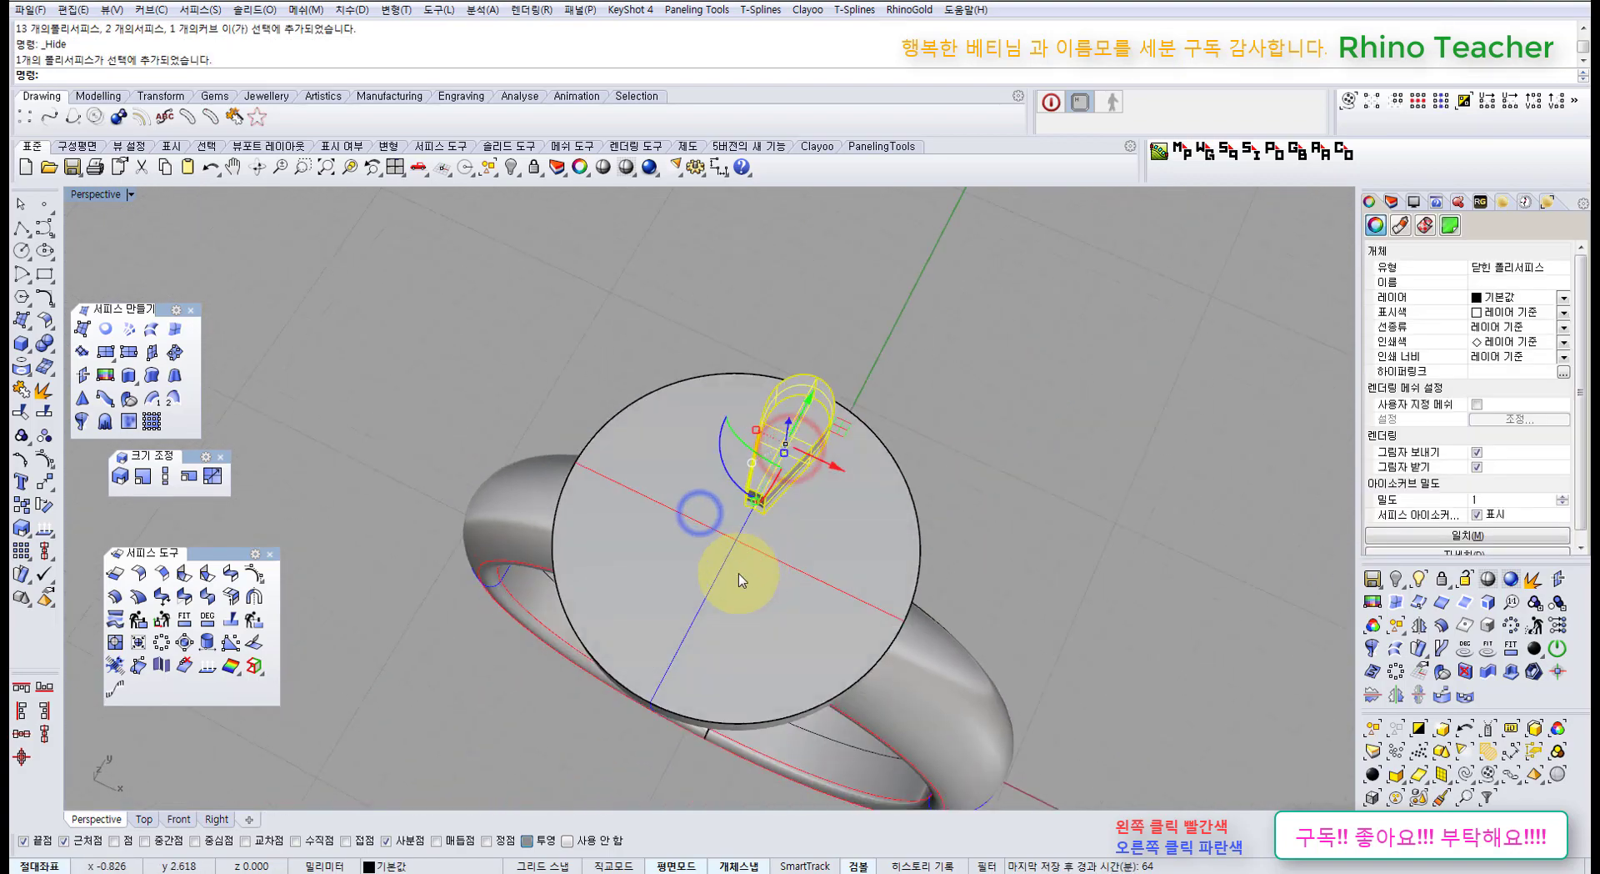
pyautogui.hotkey('ctrl', 'F2')
pyautogui.hotkey('ctrl', 'F1')
pyautogui.scroll(-1, 732, 584)
pyautogui.moveTo(385, 387); pyautogui.dragTo(547, 582, button='right')
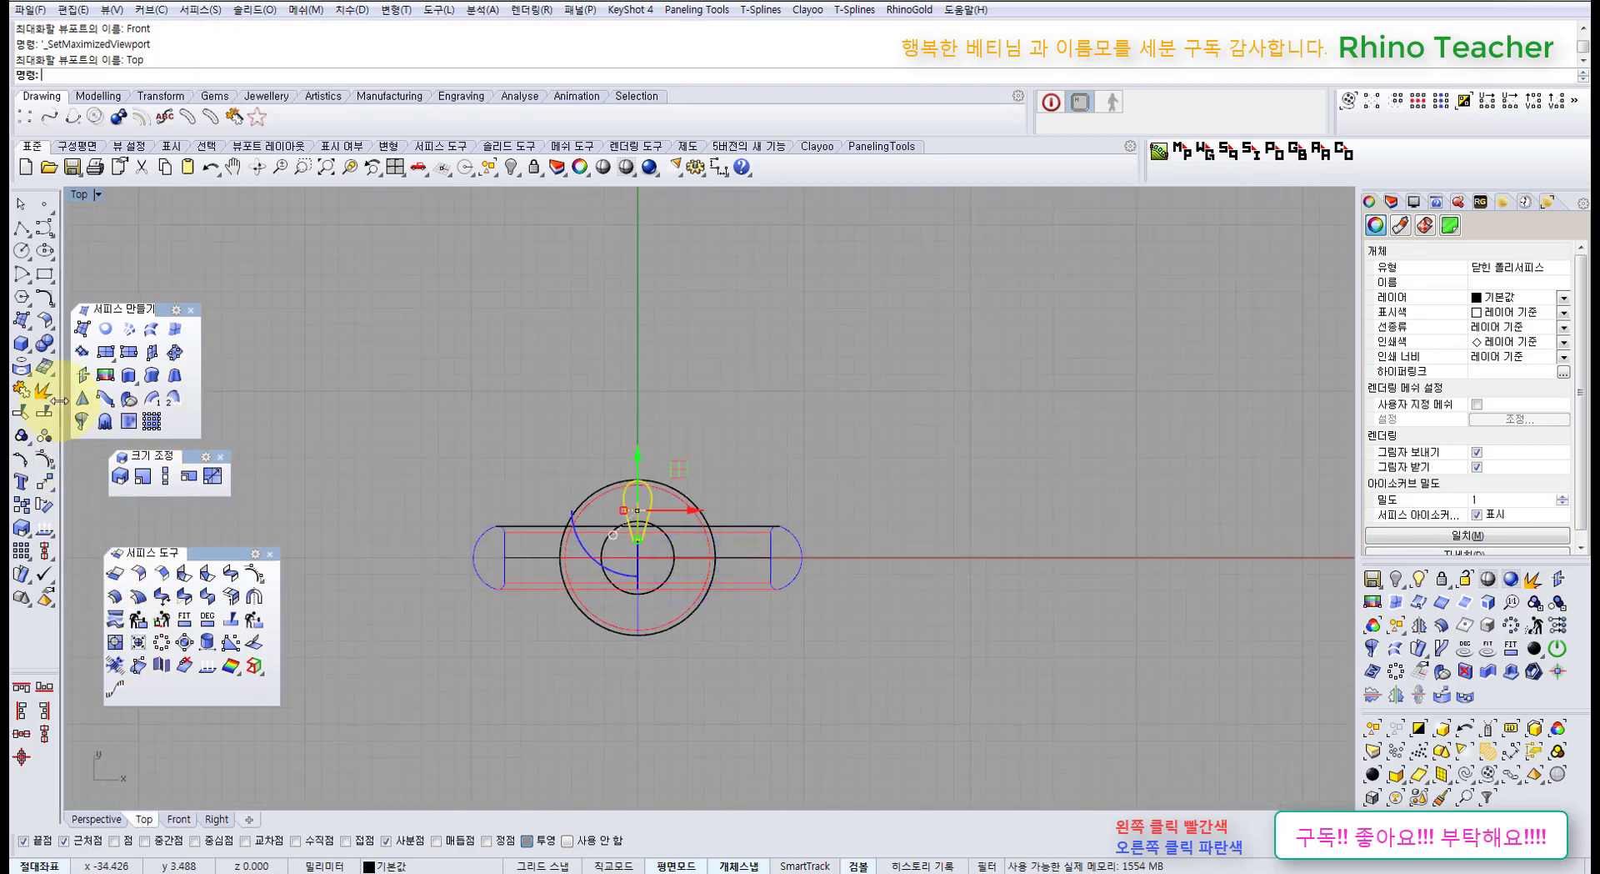
pyautogui.click(45, 487)
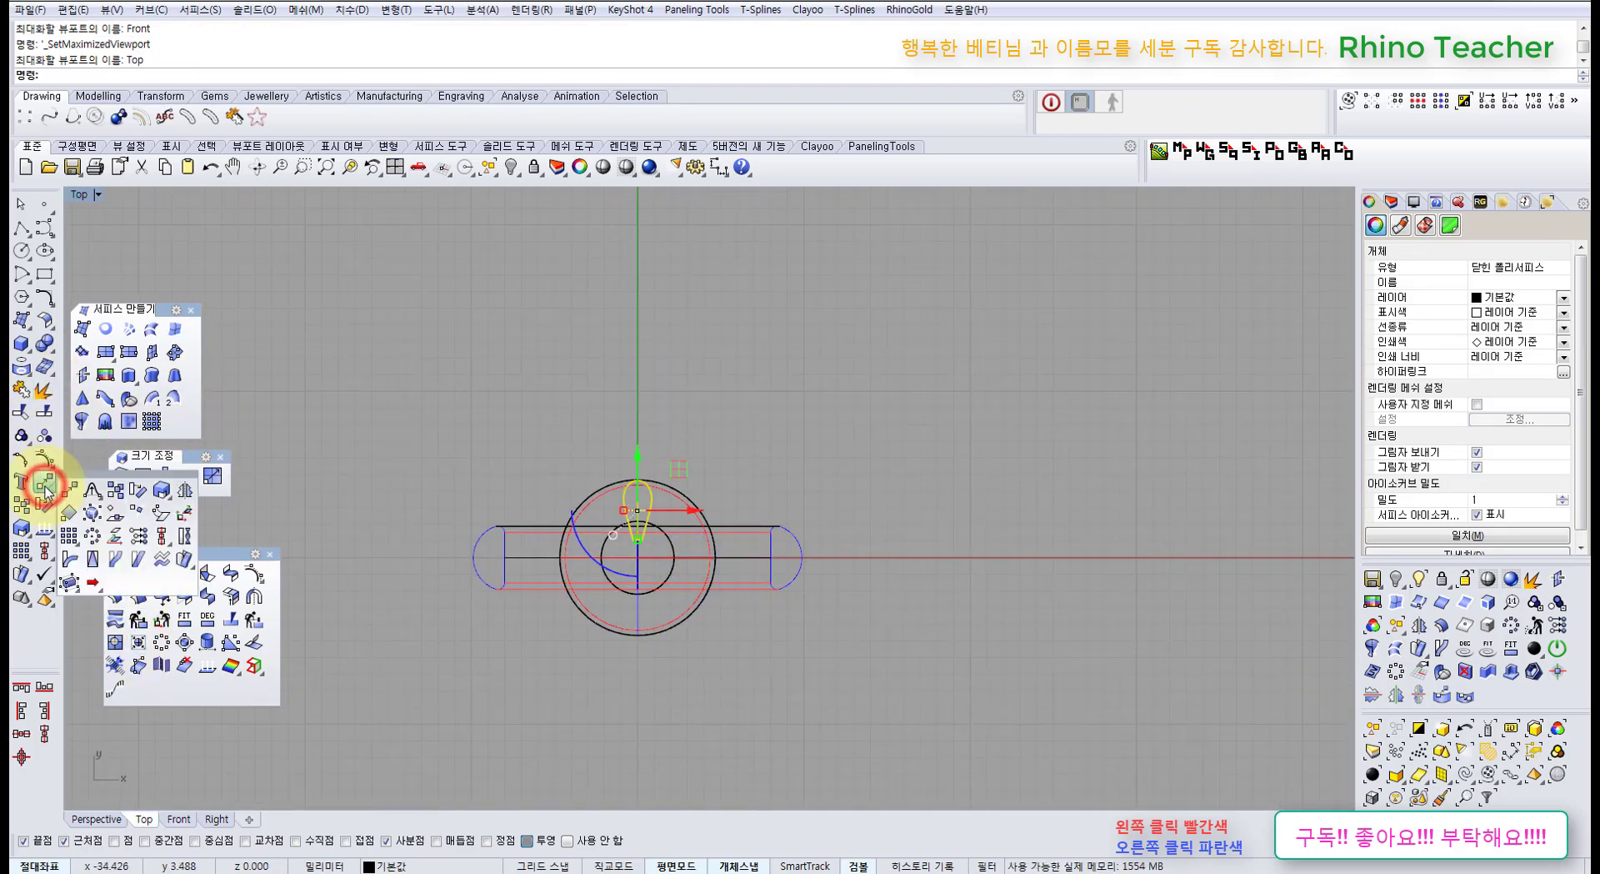
pyautogui.click(90, 533)
pyautogui.scroll(-4, 511, 368)
pyautogui.moveTo(511, 369); pyautogui.dragTo(553, 397, button='right')
pyautogui.scroll(6, 571, 433)
pyautogui.moveTo(571, 434); pyautogui.dragTo(593, 388, button='right')
pyautogui.press('Return')
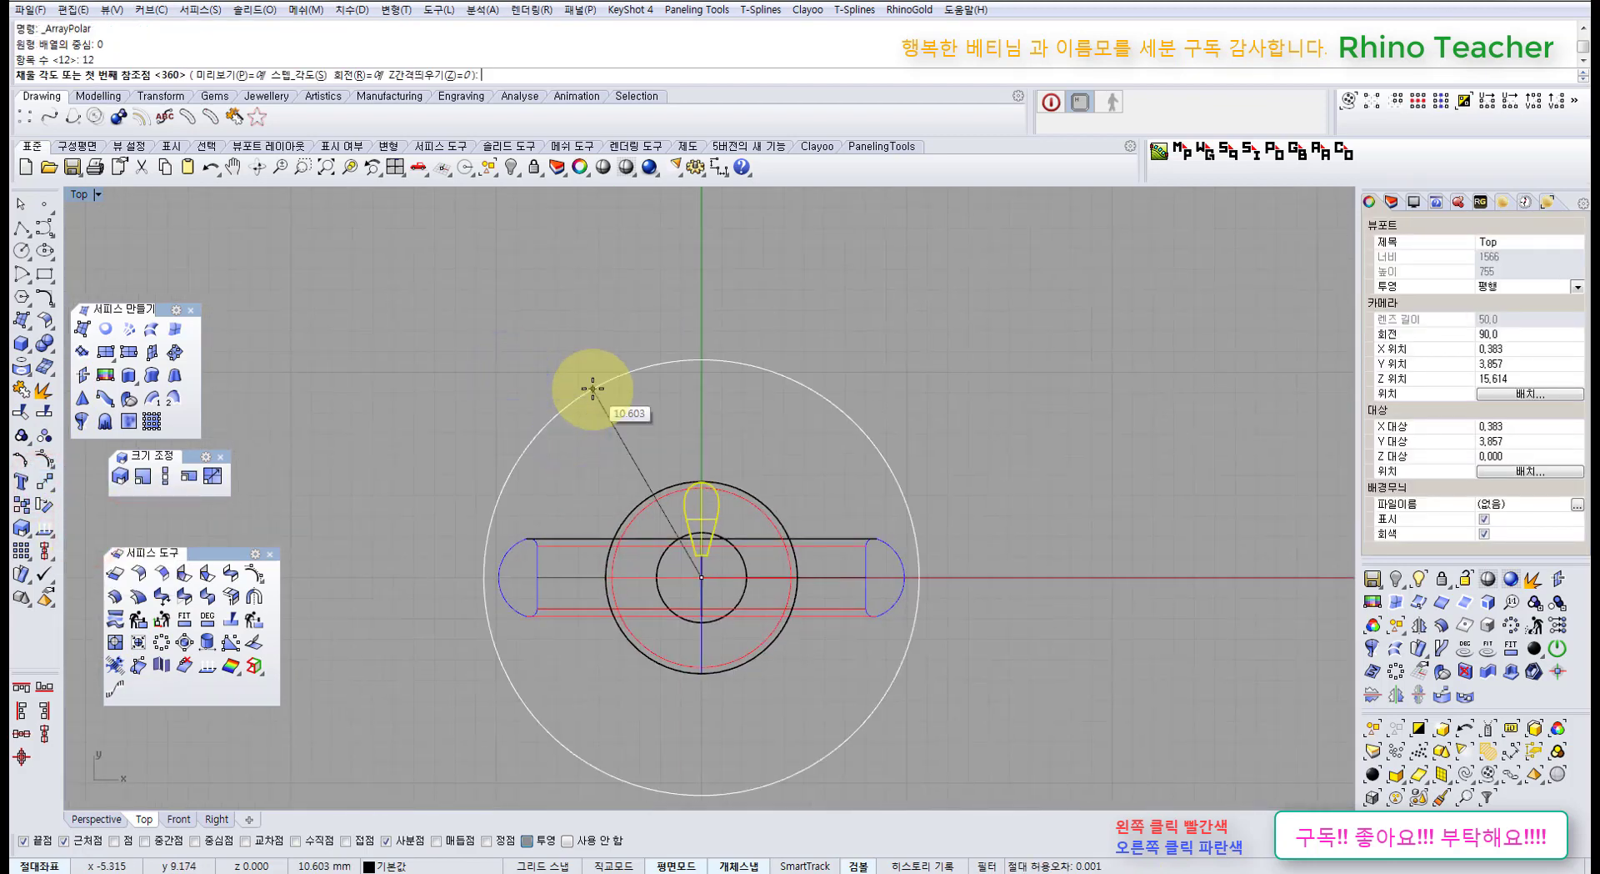
pyautogui.press('Return')
pyautogui.press('Return')
# Lock the ring band and the bowl so only the petals remain selectable.
pyautogui.scroll(2, 738, 514)
pyautogui.scroll(3, 737, 514)
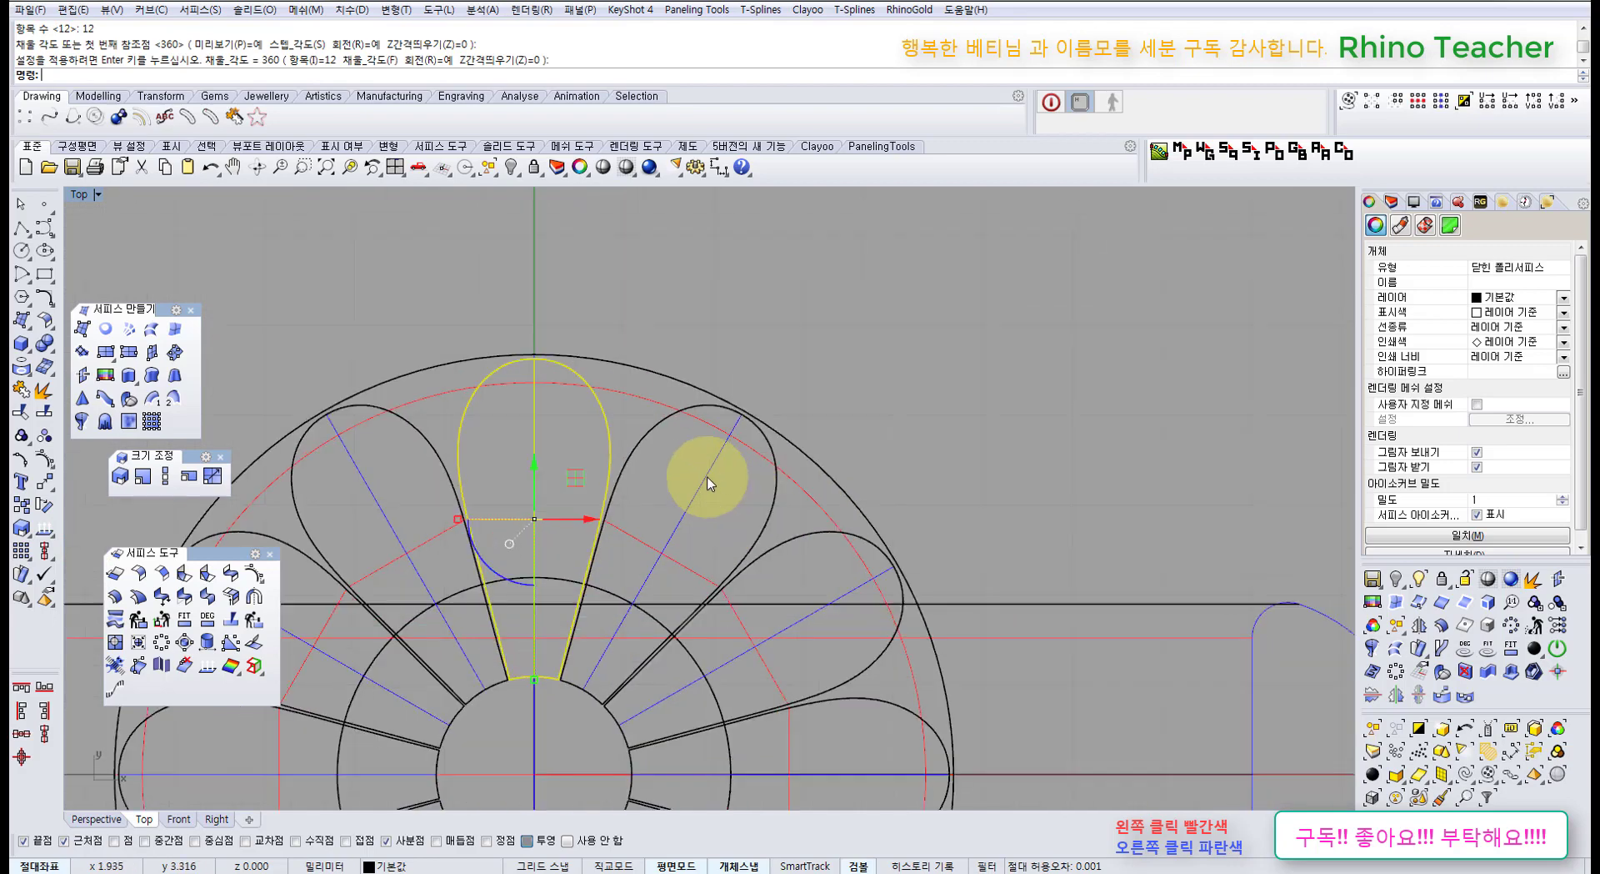
pyautogui.click(701, 468)
pyautogui.scroll(-2, 704, 478)
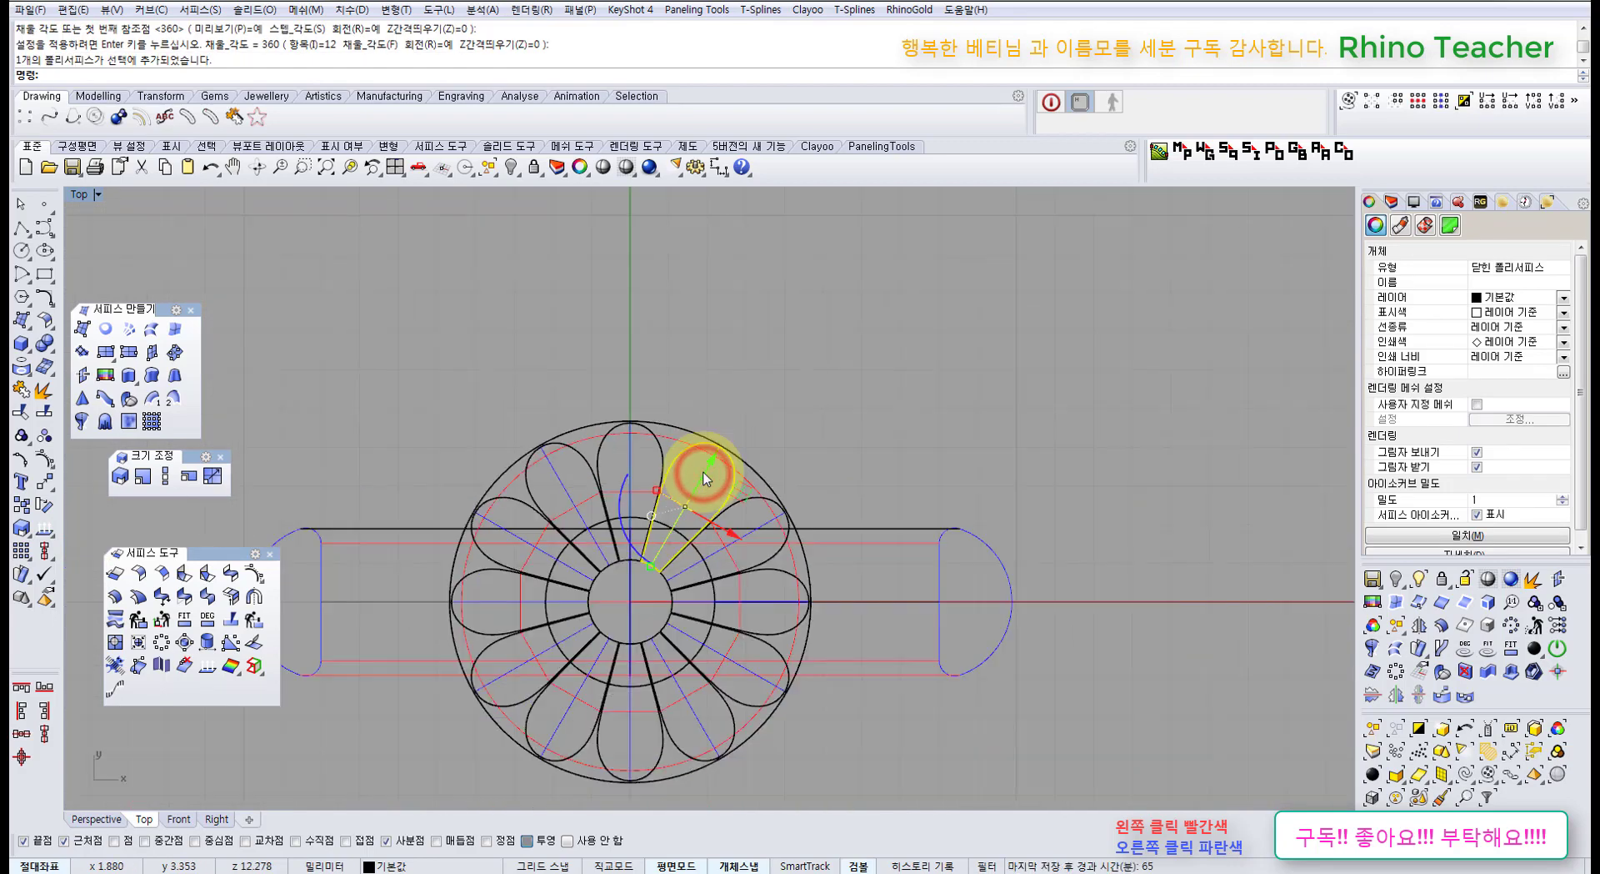
pyautogui.click(889, 460)
pyautogui.moveTo(918, 714); pyautogui.dragTo(805, 648)
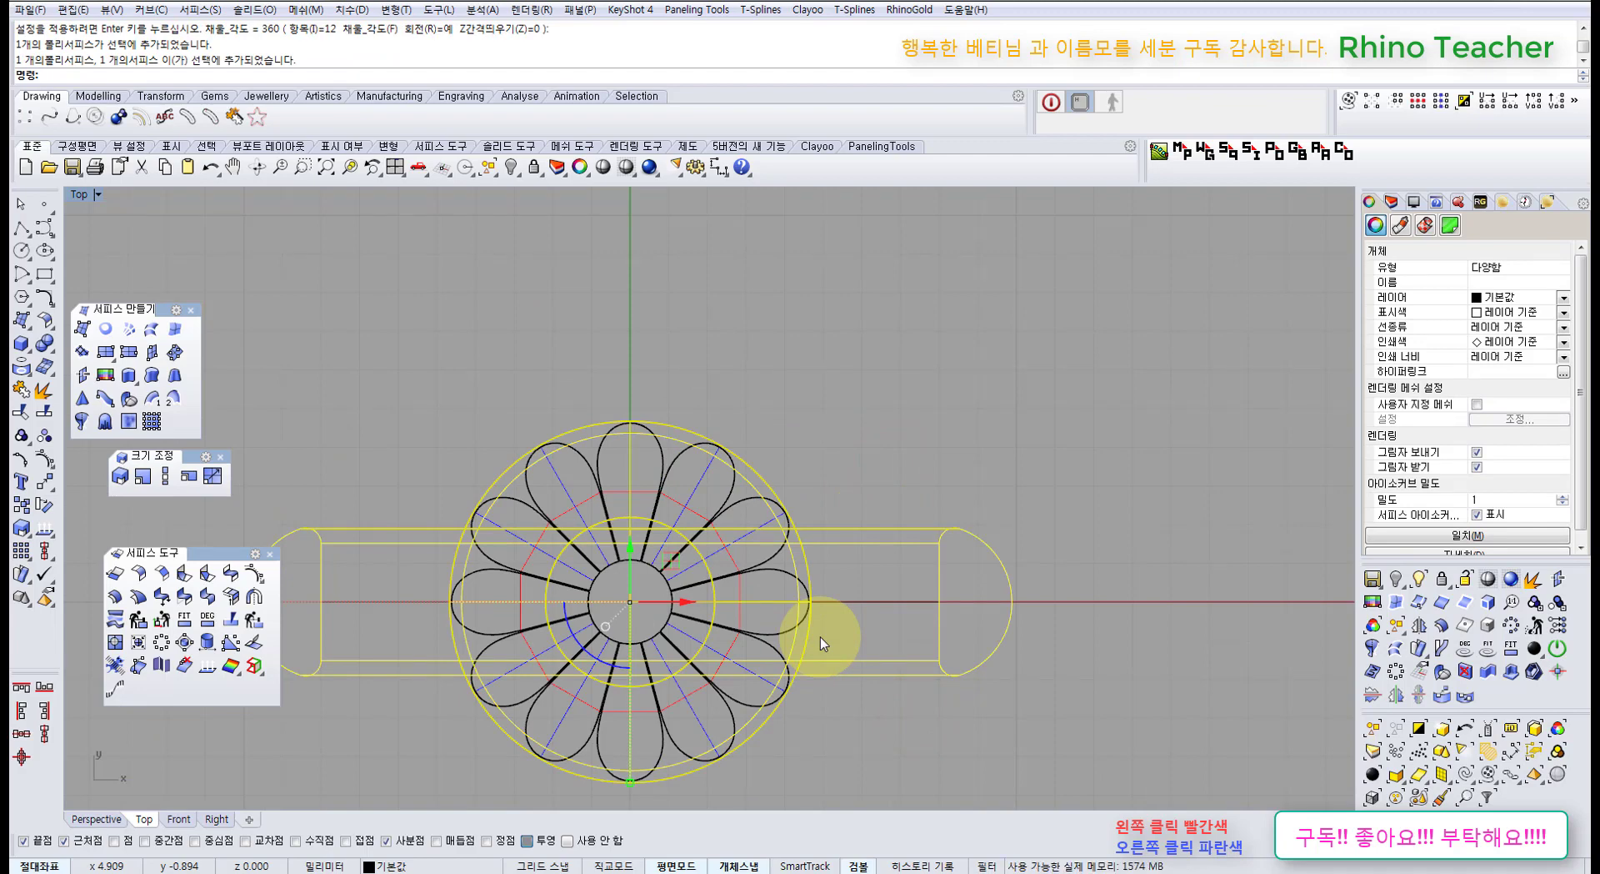
pyautogui.hotkey('ctrl', 'l')
# Delete ten of the arrayed petals, keeping two adjacent petals and leaving the ring's construction curves out of the selection.
pyautogui.moveTo(876, 759); pyautogui.dragTo(411, 582)
pyautogui.scroll(3, 483, 489)
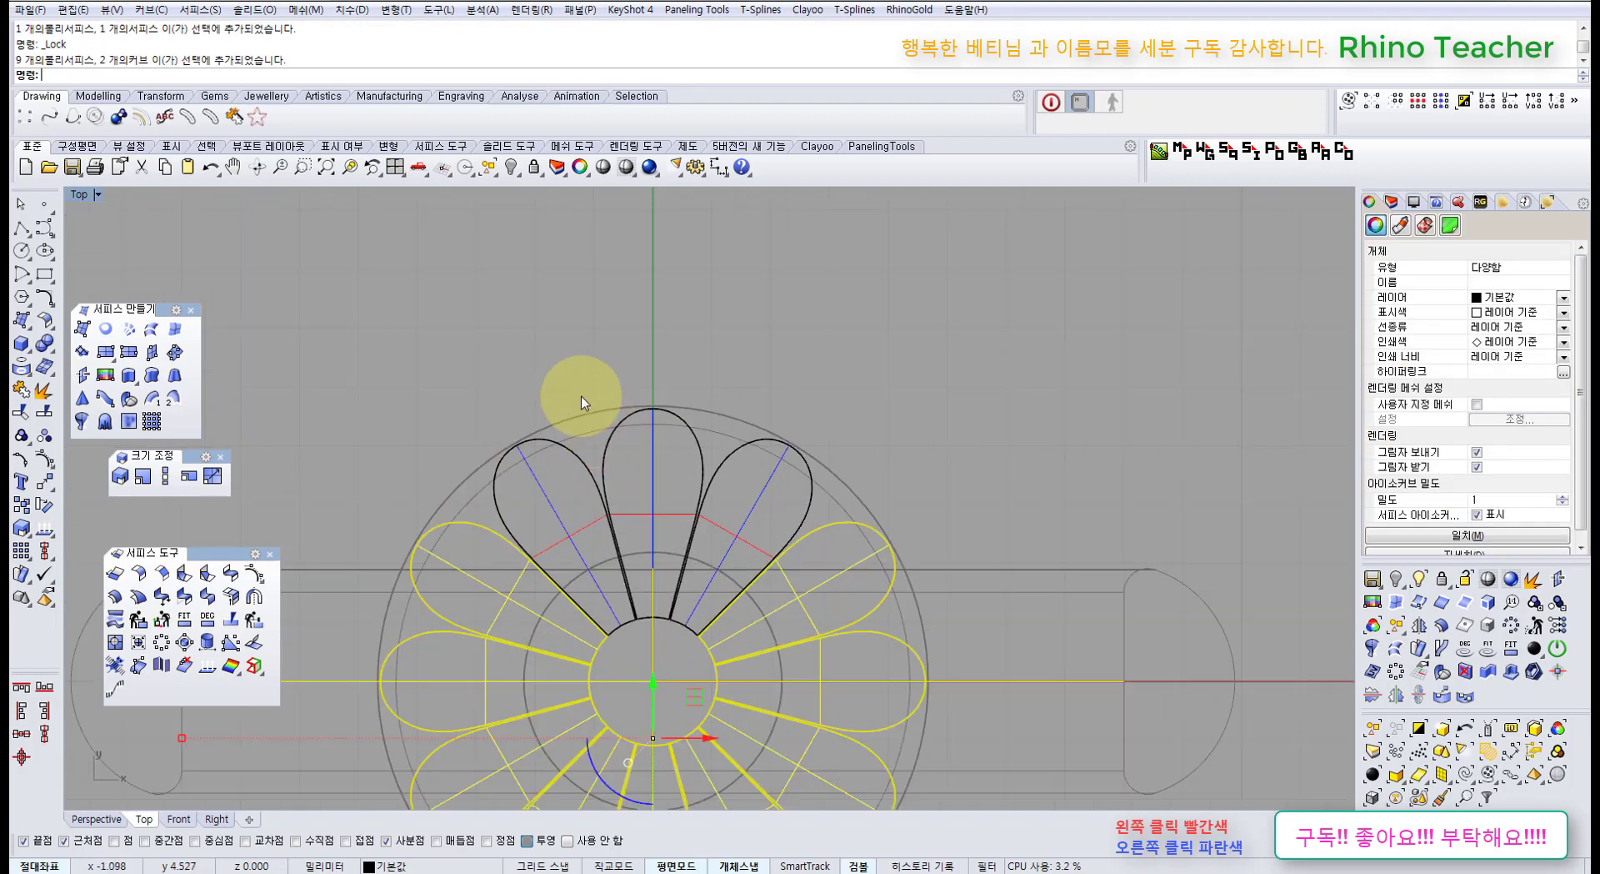
pyautogui.keyDown('shift'); pyautogui.click(566, 365); pyautogui.keyUp('shift')
pyautogui.scroll(-4, 528, 511)
pyautogui.hotkey('ctrl', 'F4')
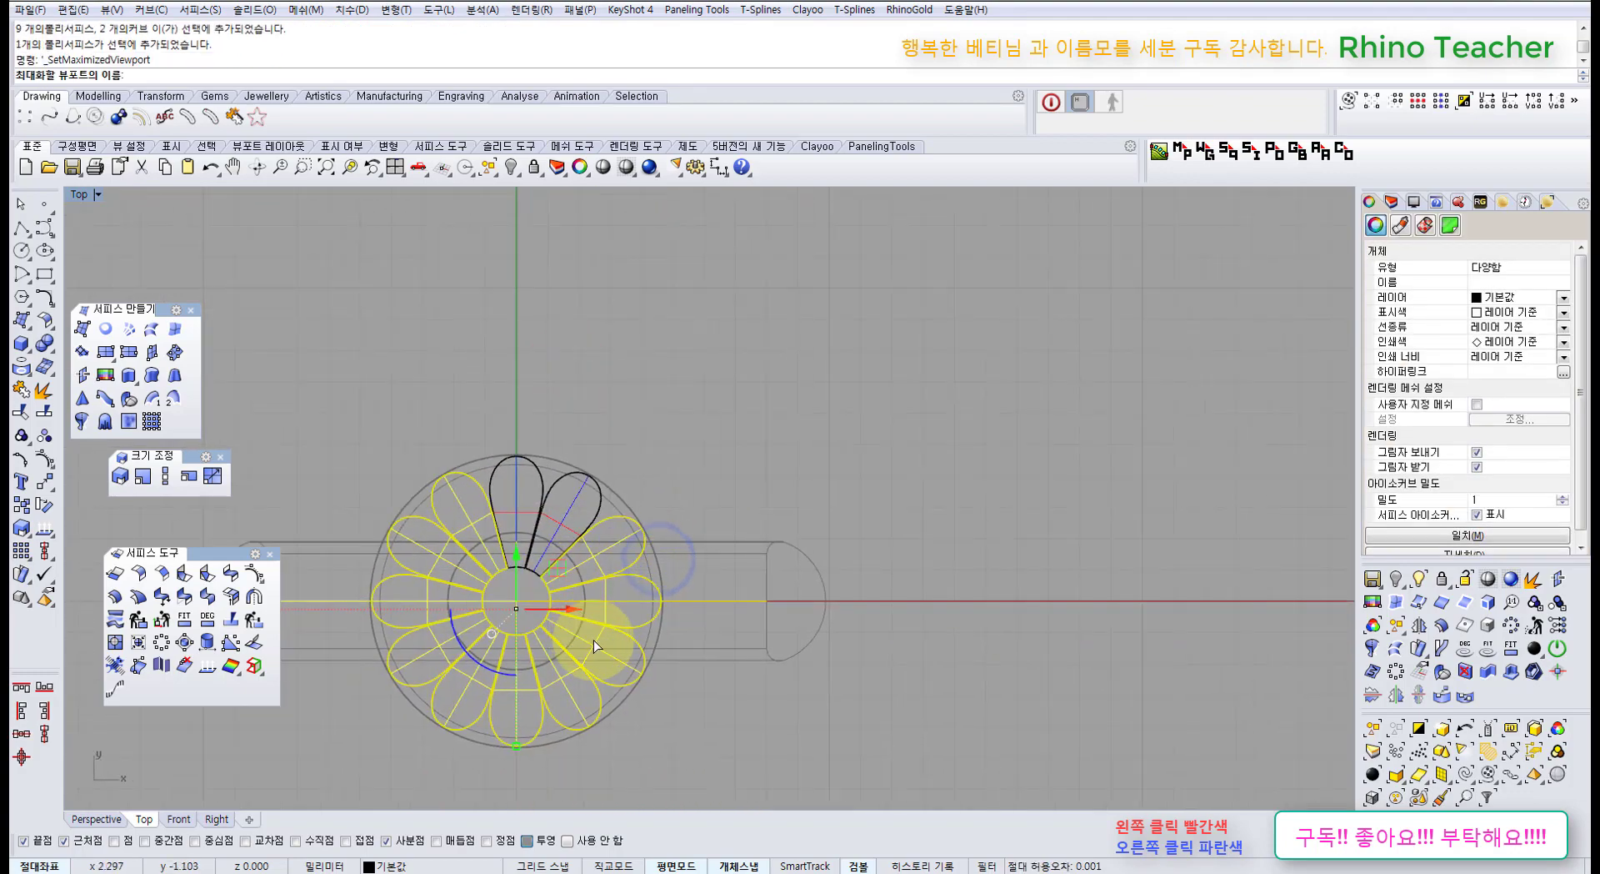
pyautogui.moveTo(686, 675); pyautogui.dragTo(597, 342, button='right')
pyautogui.scroll(-6, 600, 351)
pyautogui.moveTo(631, 444); pyautogui.dragTo(640, 461, button='right')
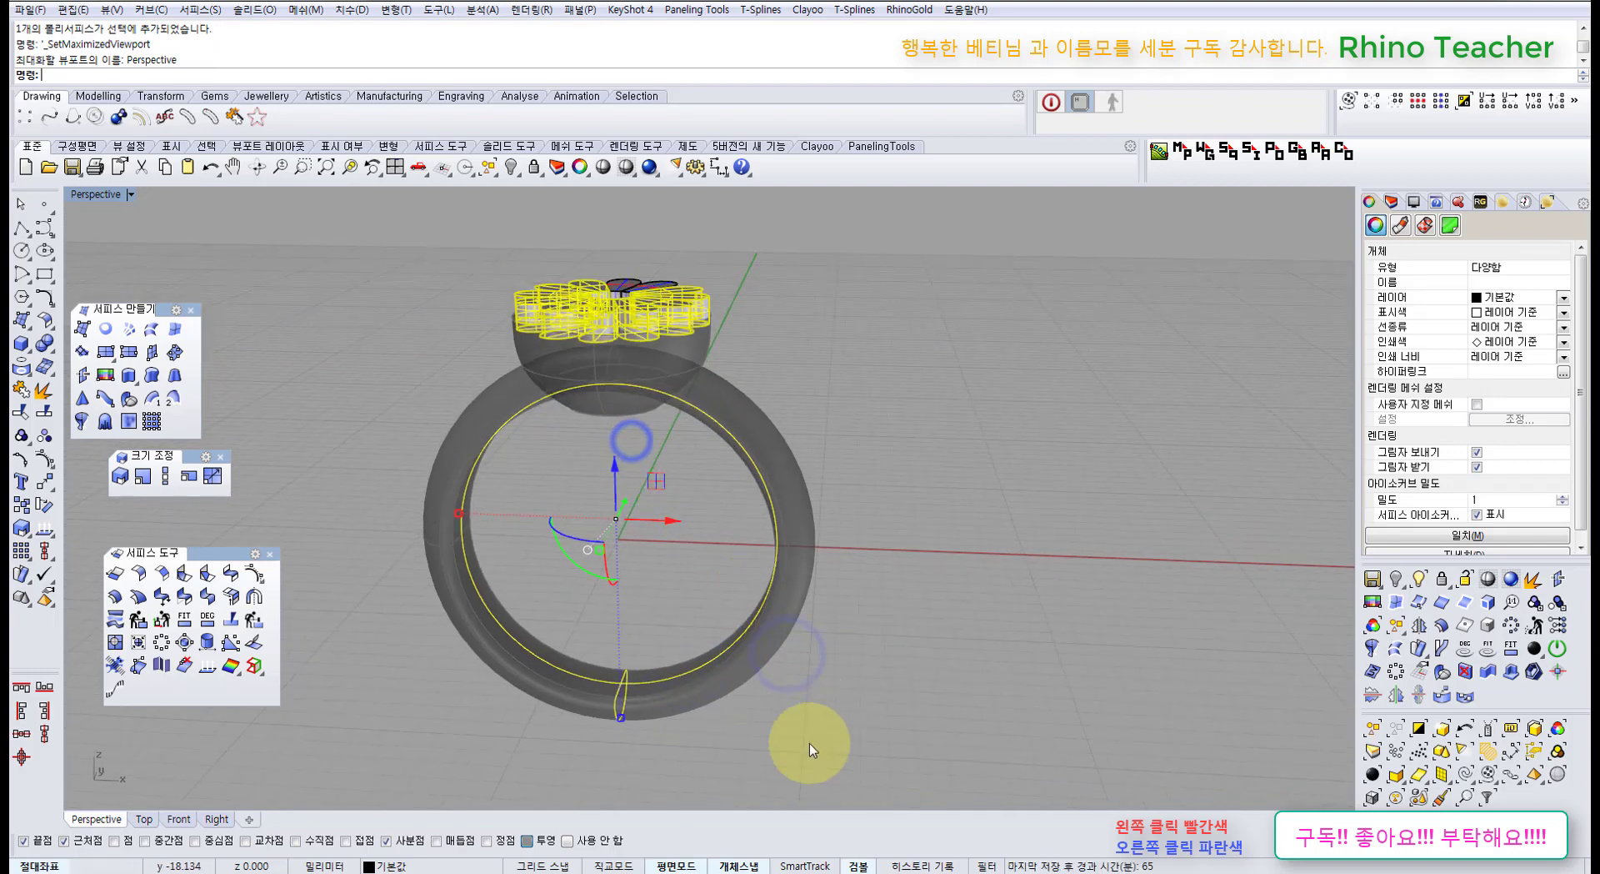
pyautogui.keyDown('ctrl'); pyautogui.moveTo(793, 757); pyautogui.dragTo(560, 665); pyautogui.keyUp('ctrl')
pyautogui.scroll(-2, 584, 642)
pyautogui.moveTo(611, 614); pyautogui.dragTo(607, 638, button='right')
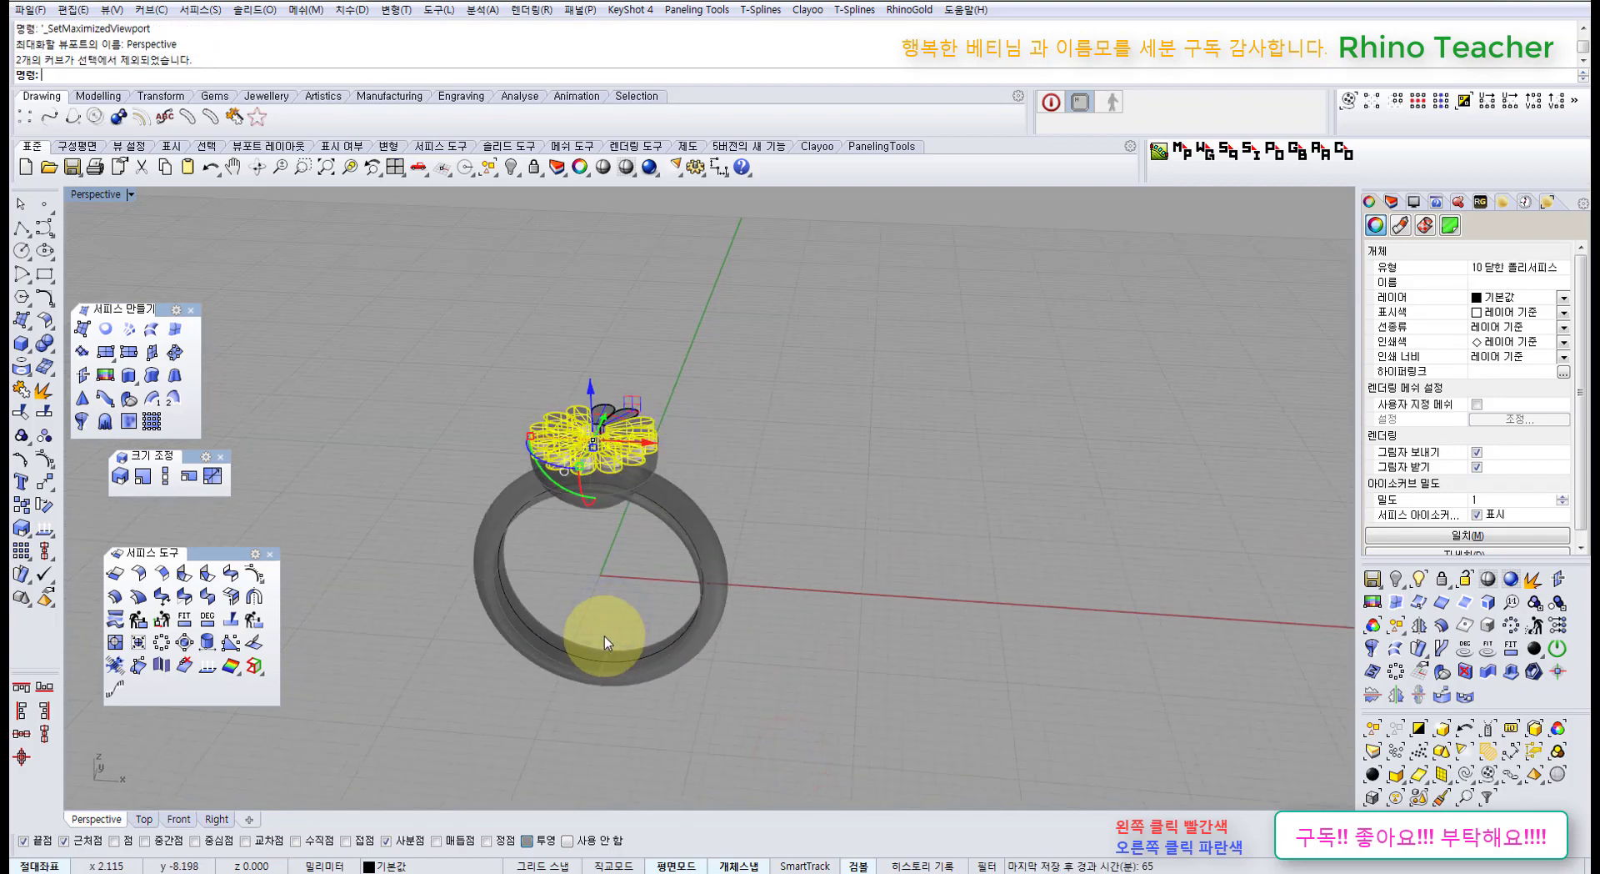
pyautogui.press('Delete')
# Examine the two remaining petals and the narrow gap between them from a low angle.
pyautogui.scroll(5, 633, 446)
pyautogui.moveTo(656, 397); pyautogui.dragTo(581, 373, button='right')
pyautogui.click(621, 435)
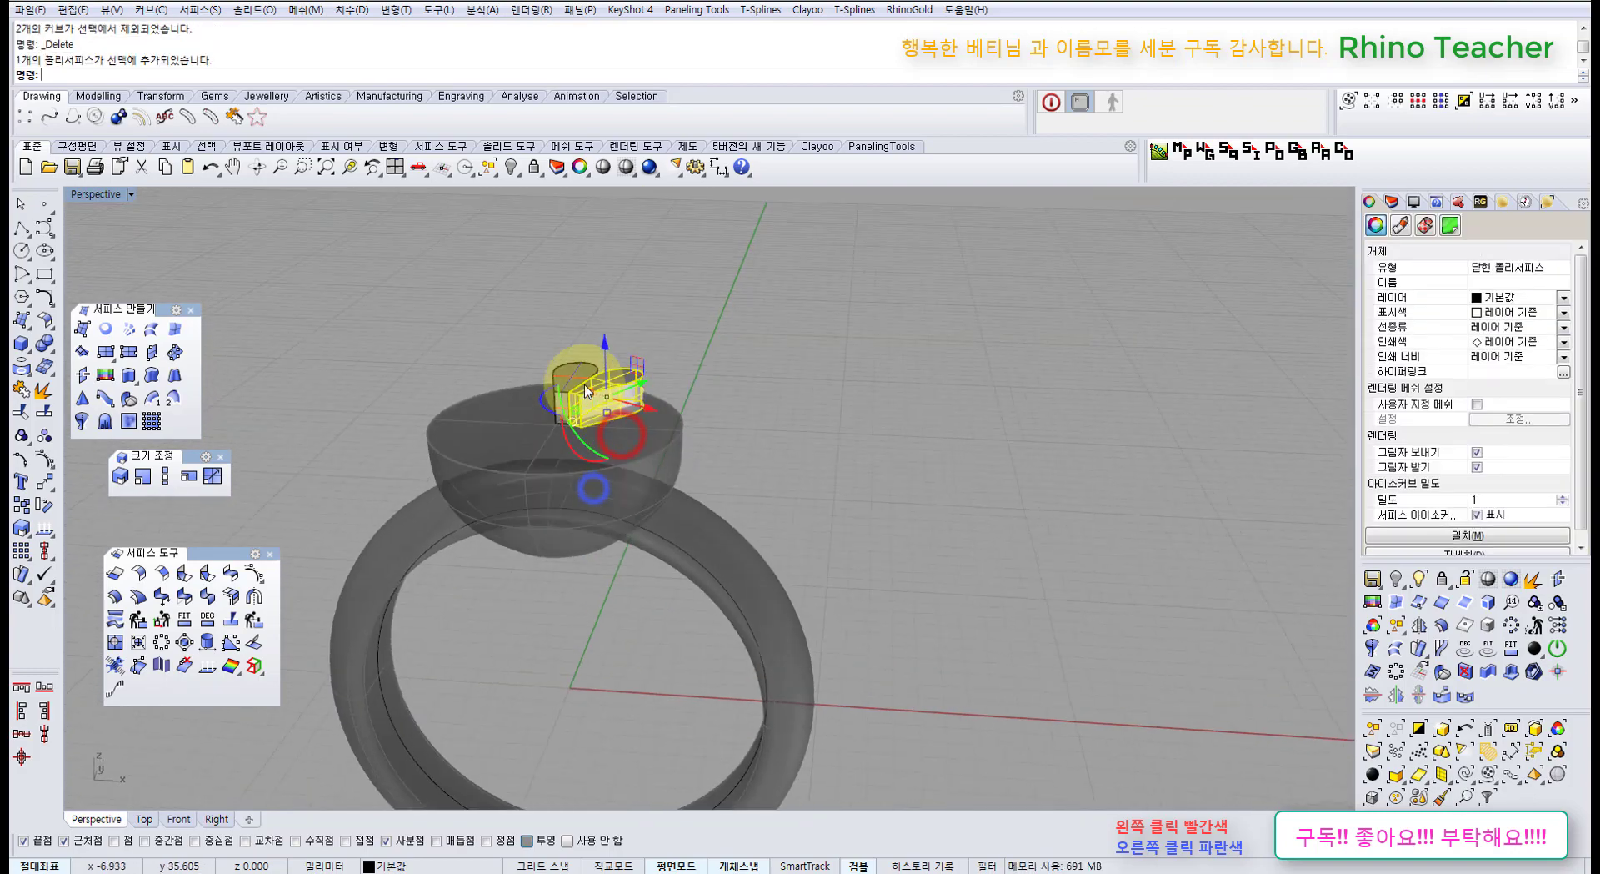
pyautogui.scroll(8, 588, 371)
pyautogui.moveTo(571, 429); pyautogui.dragTo(648, 380, button='right')
pyautogui.keyDown('shift'); pyautogui.moveTo(650, 381); pyautogui.dragTo(642, 413, button='right'); pyautogui.keyUp('shift')
pyautogui.scroll(4, 642, 416)
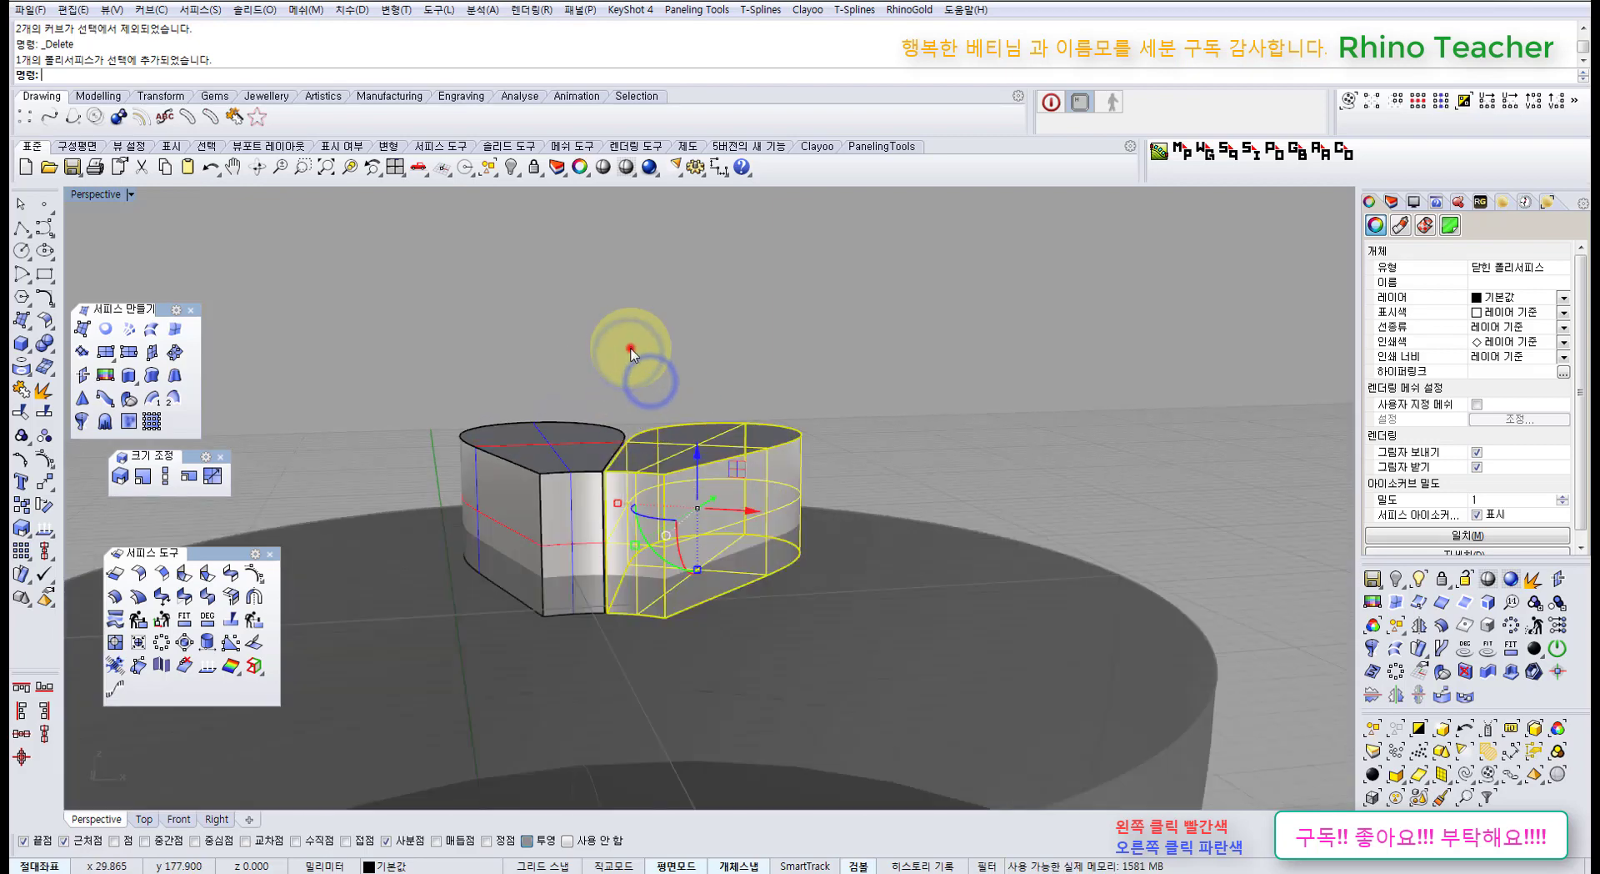
pyautogui.click(628, 347)
pyautogui.moveTo(615, 503); pyautogui.dragTo(583, 485, button='right')
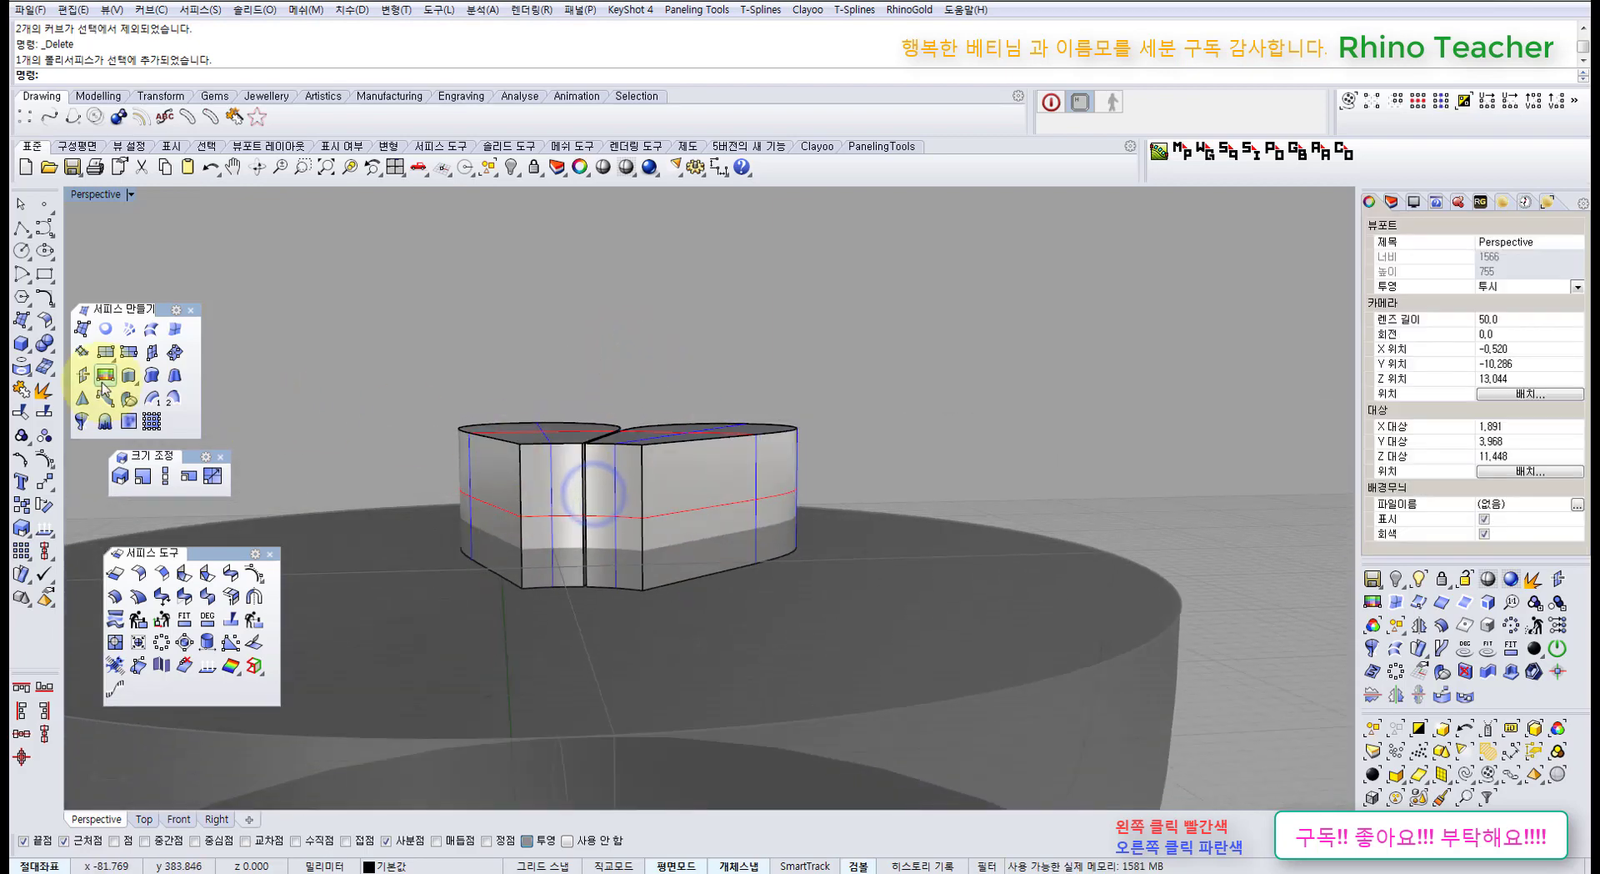
pyautogui.click(42, 342)
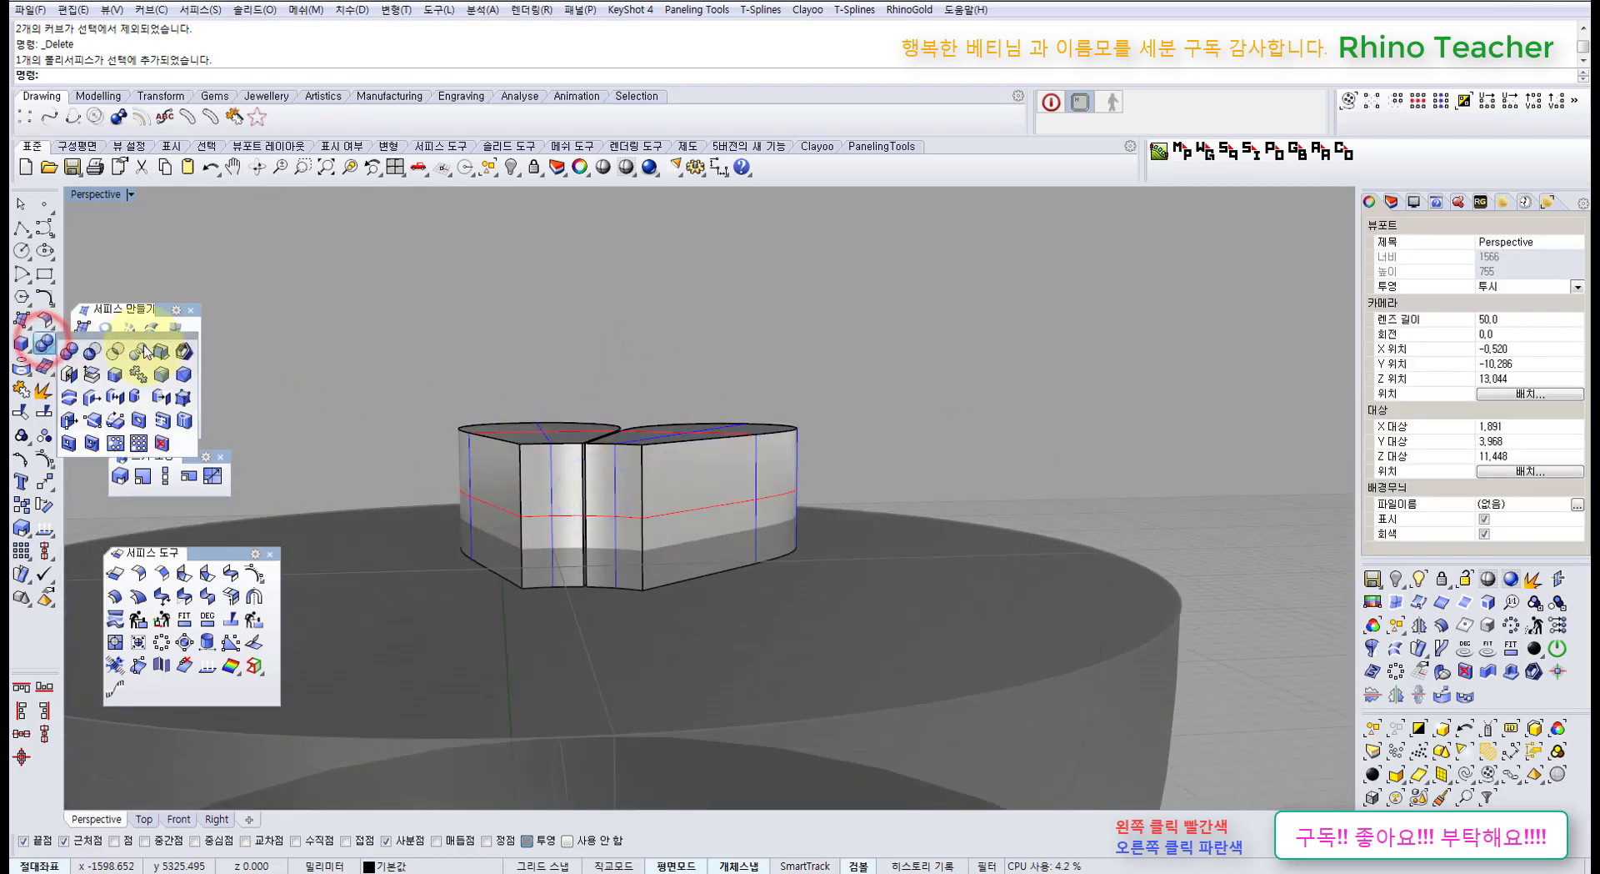
pyautogui.click(164, 377)
pyautogui.moveTo(542, 398); pyautogui.dragTo(818, 387, button='right')
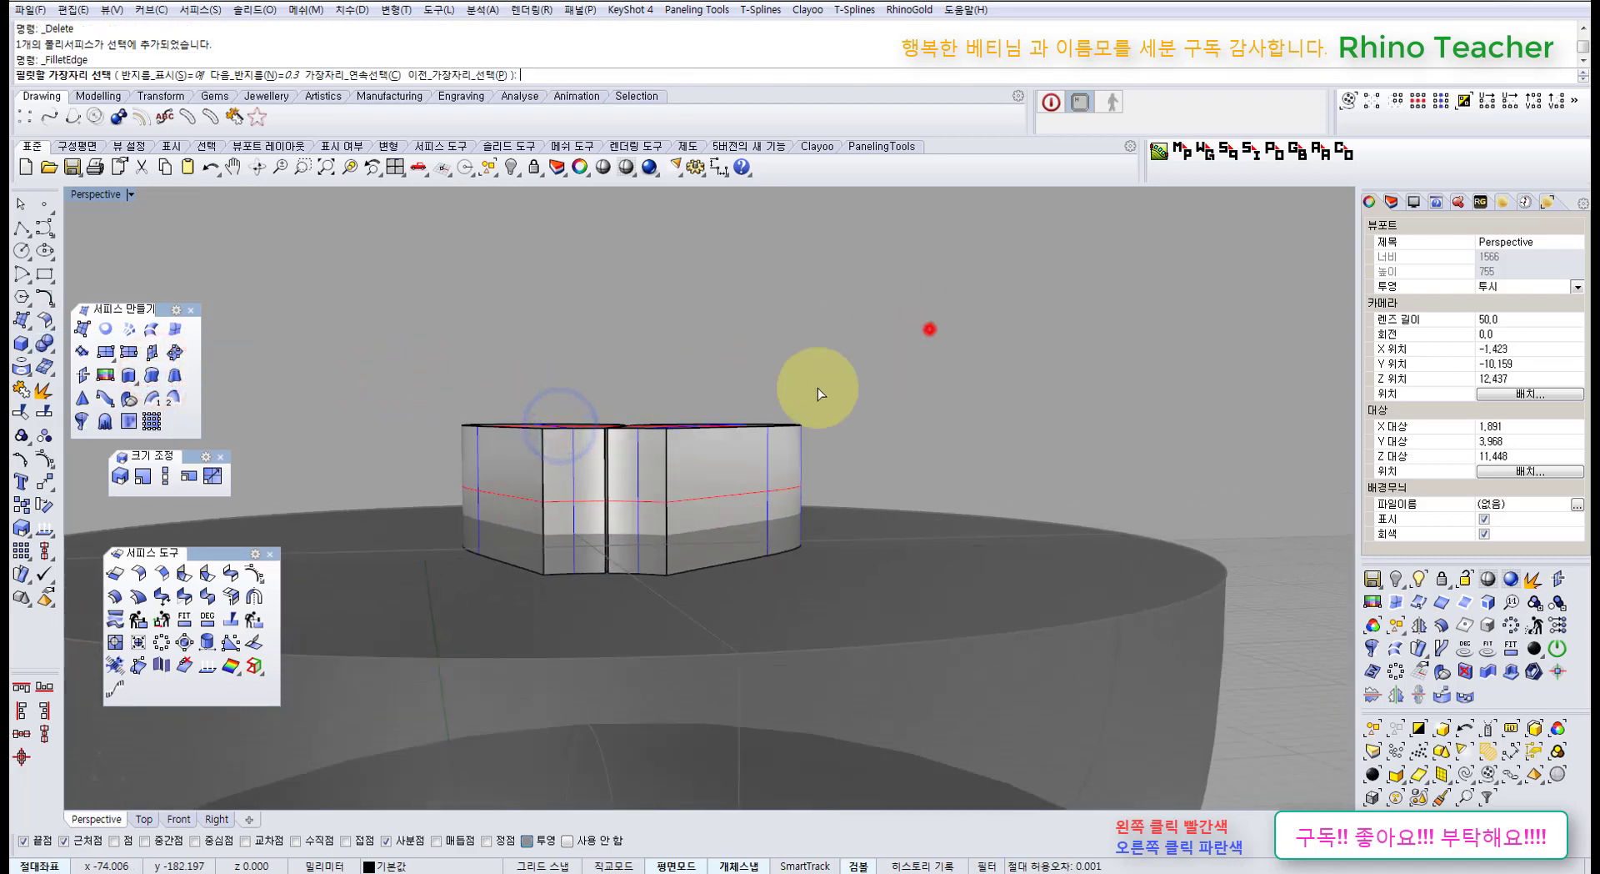
pyautogui.moveTo(411, 472); pyautogui.dragTo(411, 472)
pyautogui.moveTo(576, 340); pyautogui.dragTo(615, 421, button='right')
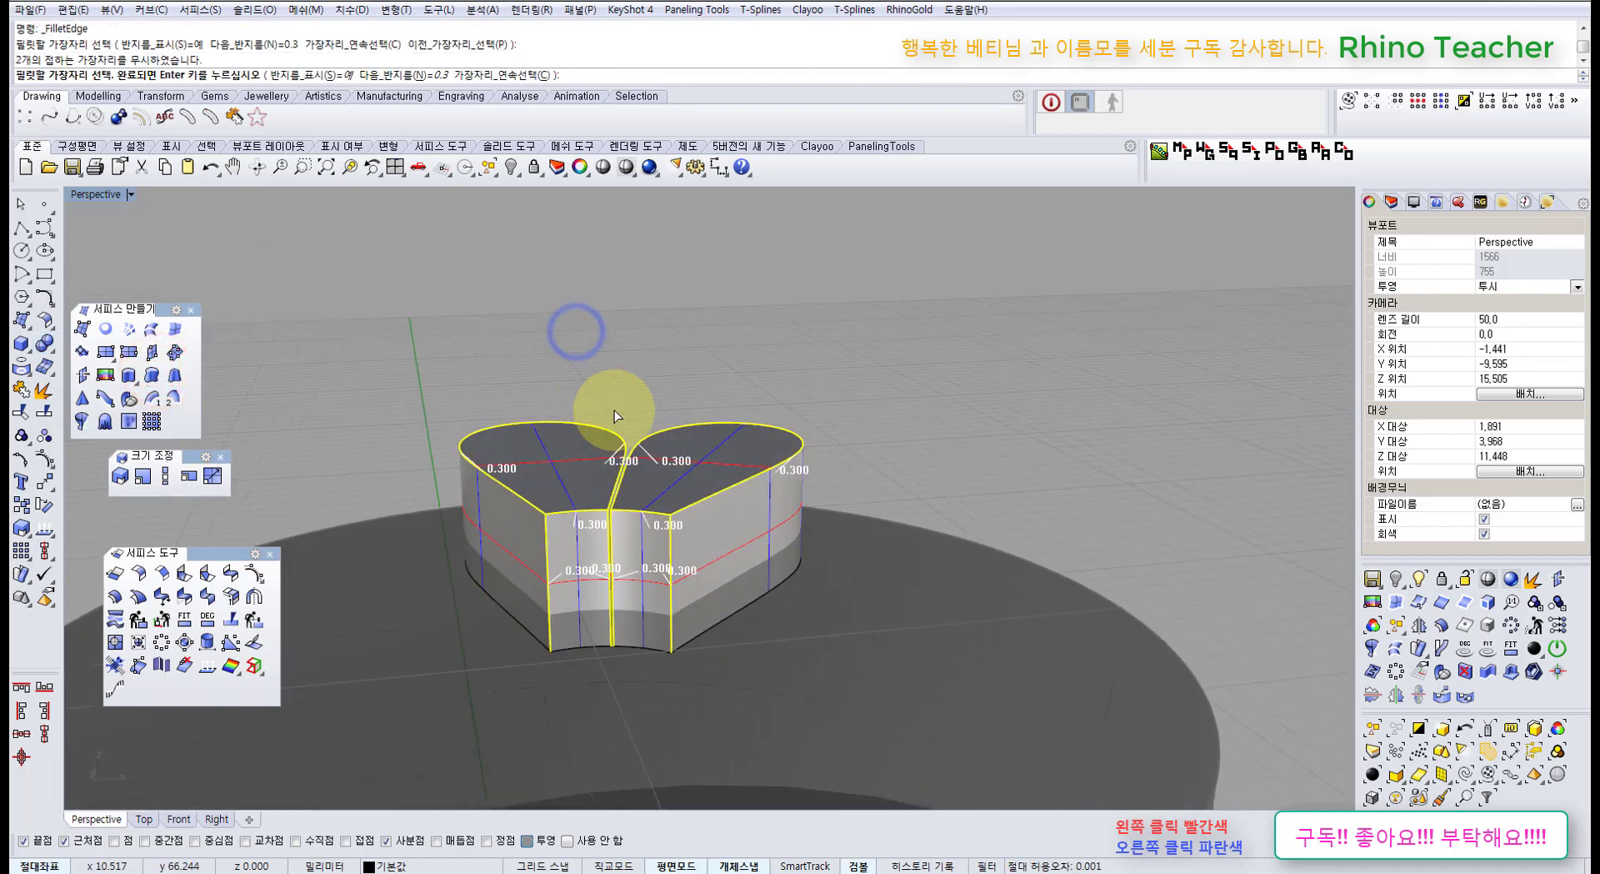
pyautogui.moveTo(624, 506); pyautogui.dragTo(572, 530, button='right')
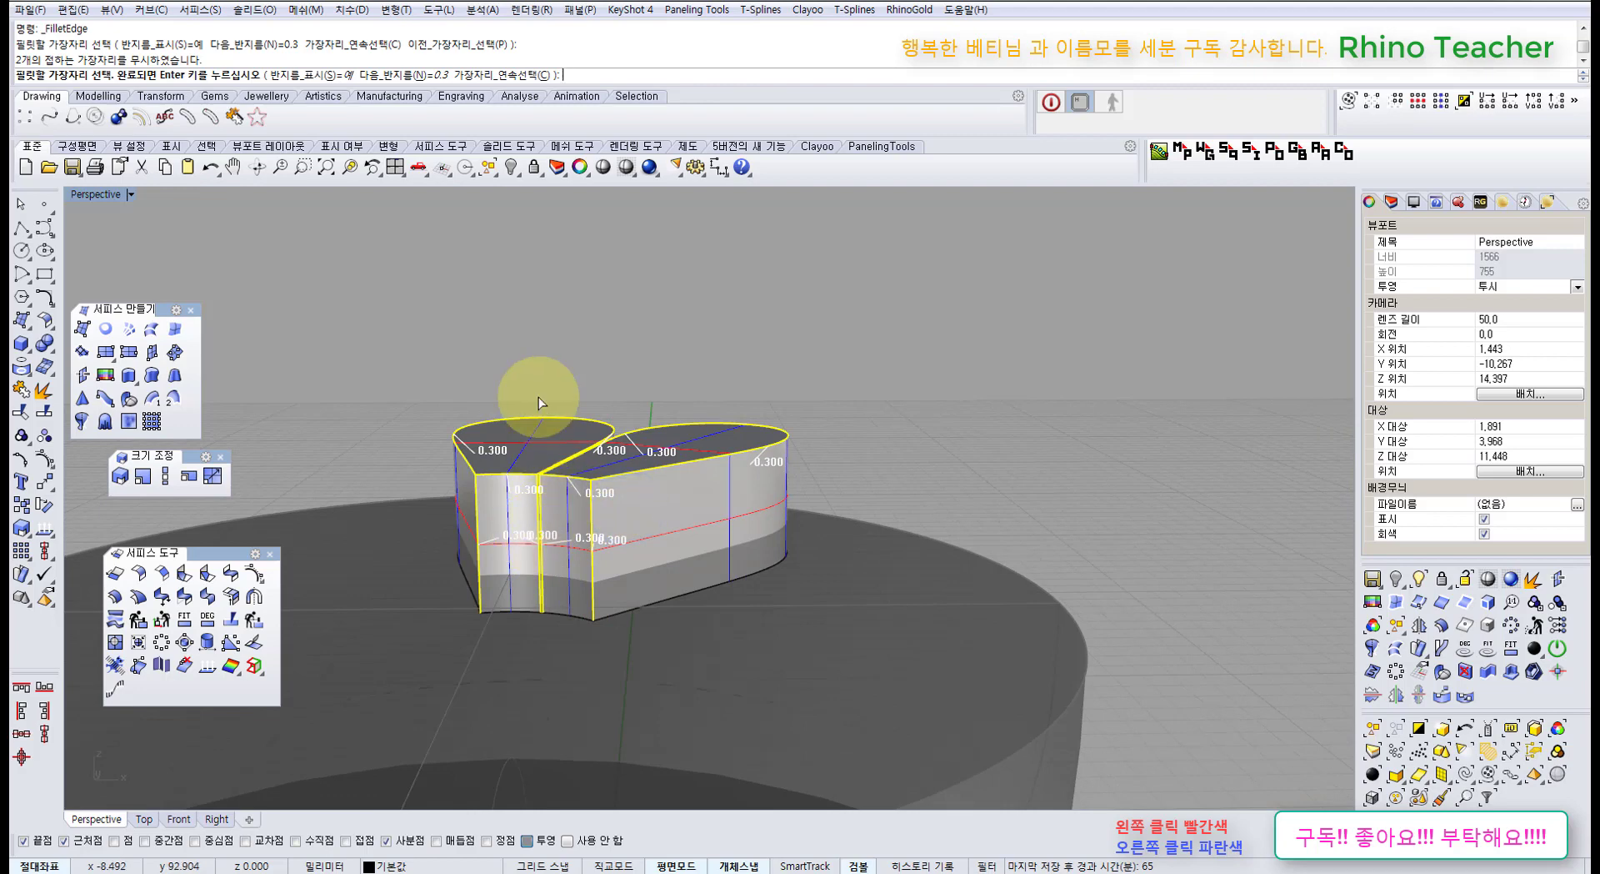
pyautogui.rightClick(492, 377)
pyautogui.moveTo(467, 402); pyautogui.dragTo(468, 426, button='right')
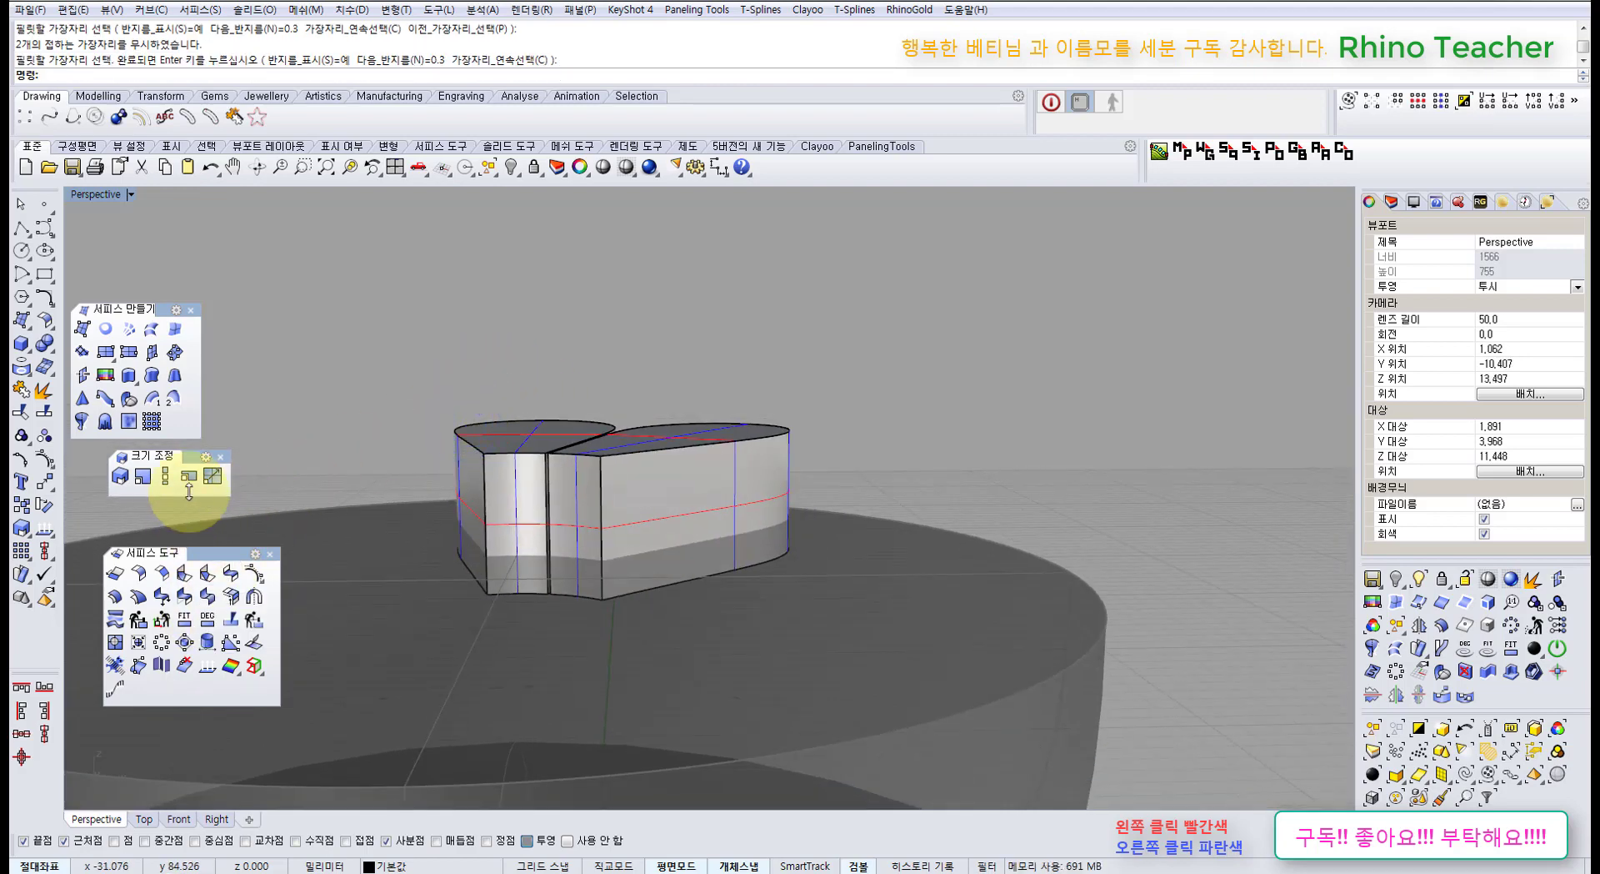
# Fillet the top edges of both petals with a 0.3 mm radius using Fillet Edge.
pyautogui.click(47, 350)
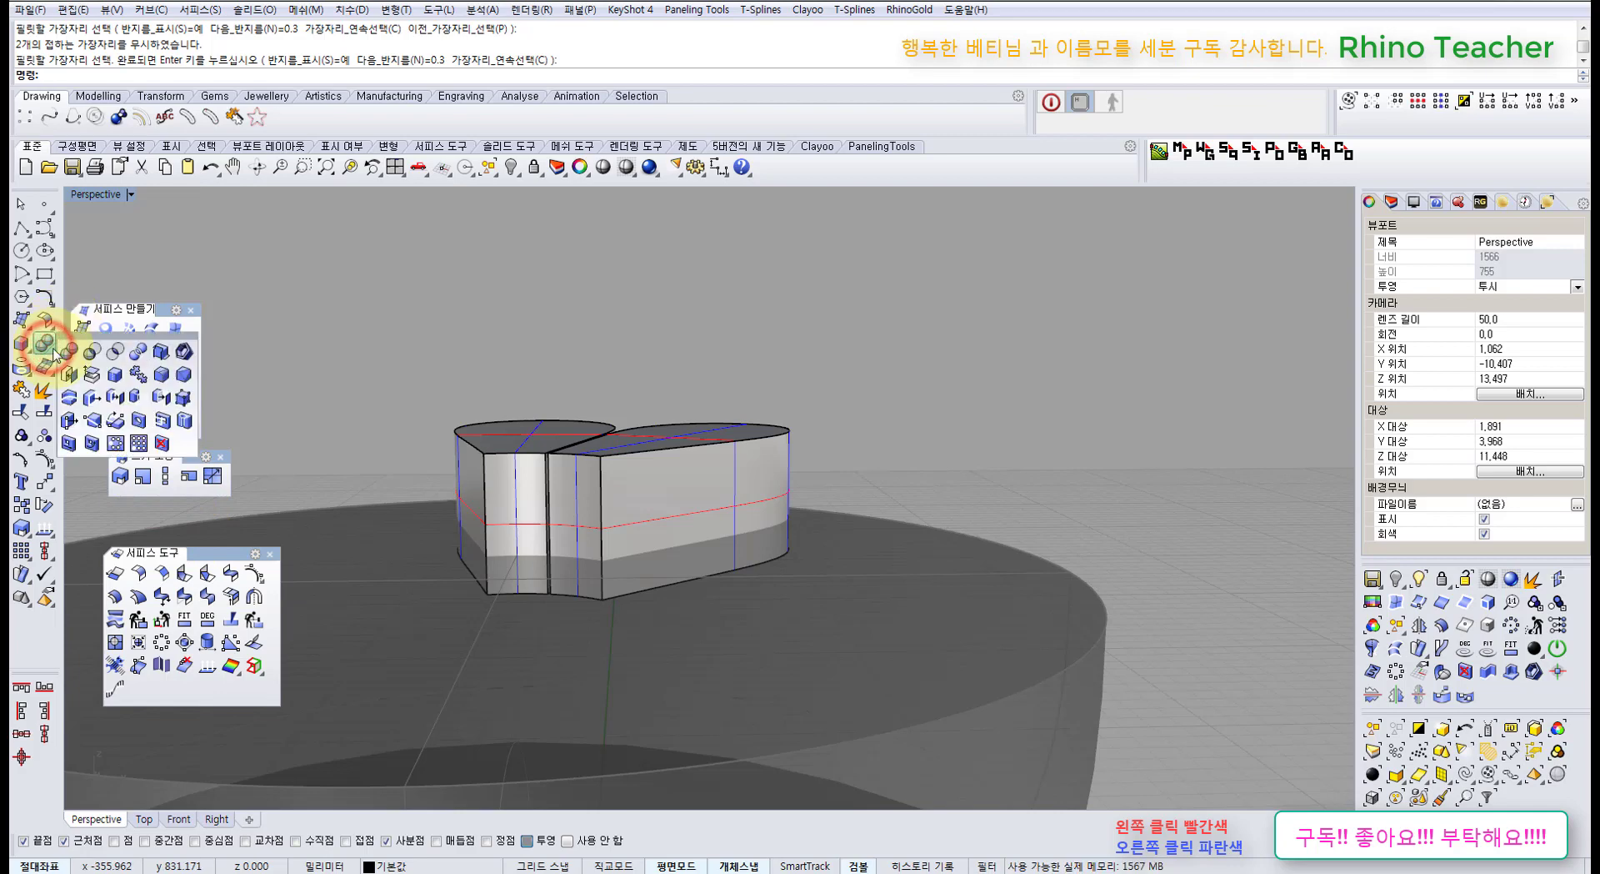
pyautogui.click(156, 376)
pyautogui.moveTo(409, 431); pyautogui.dragTo(422, 401, button='right')
pyautogui.moveTo(888, 453); pyautogui.dragTo(892, 453)
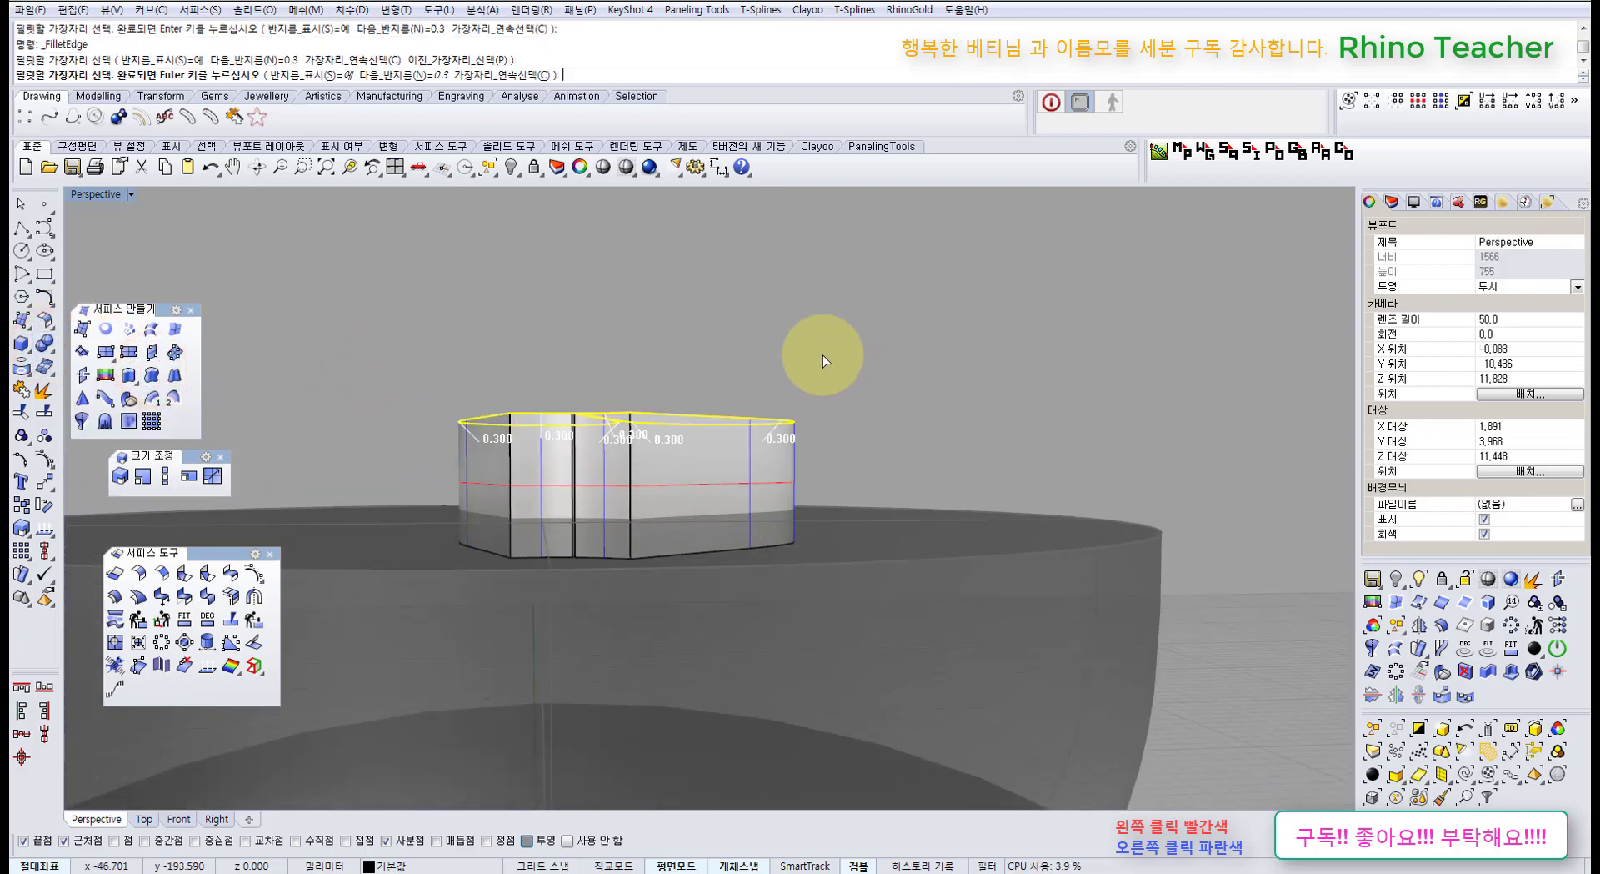
pyautogui.moveTo(796, 331); pyautogui.dragTo(779, 392, button='right')
pyautogui.rightClick(777, 394)
pyautogui.rightClick(777, 392)
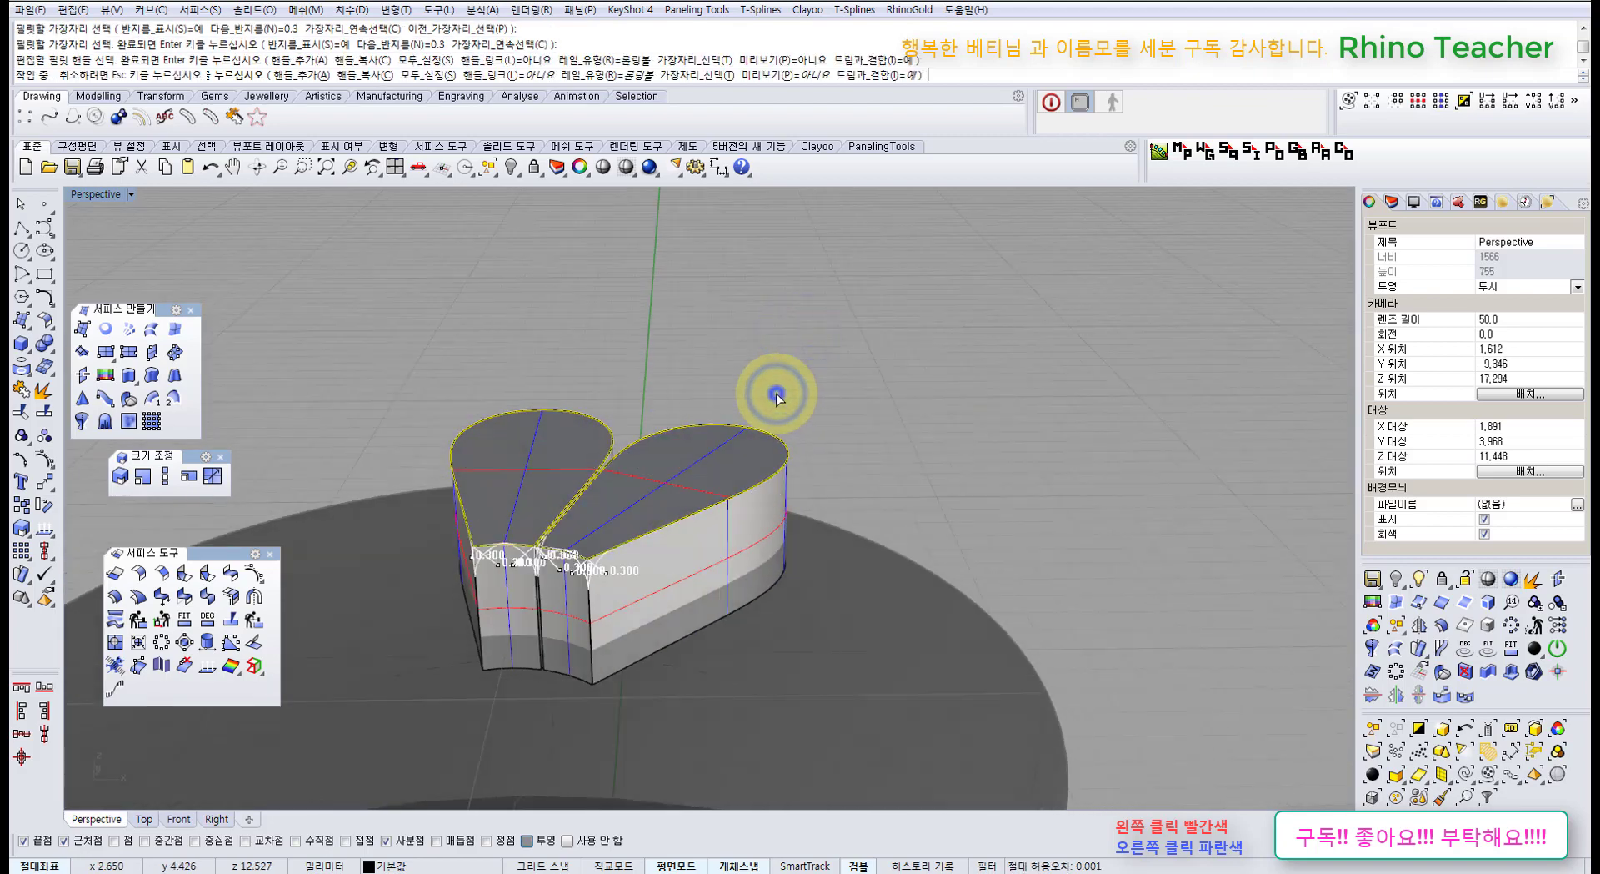
# Lower one of the two filleted petals slightly below its neighbour.
pyautogui.moveTo(777, 390); pyautogui.dragTo(779, 542, button='right')
pyautogui.scroll(-3, 771, 543)
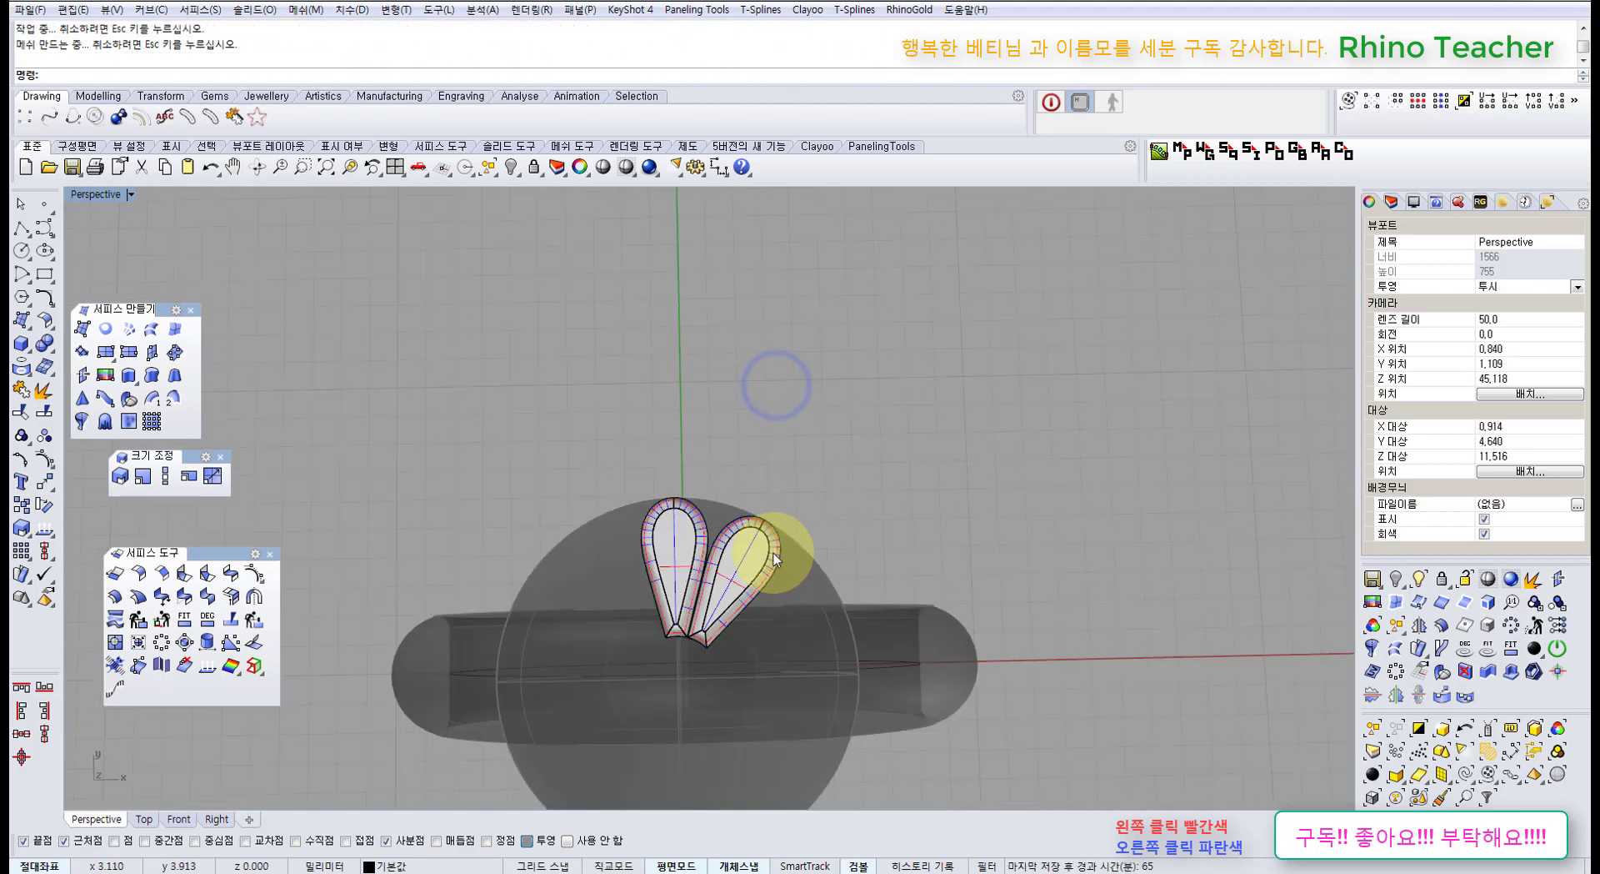
pyautogui.click(771, 550)
pyautogui.moveTo(739, 635); pyautogui.dragTo(682, 427, button='right')
pyautogui.scroll(4, 690, 506)
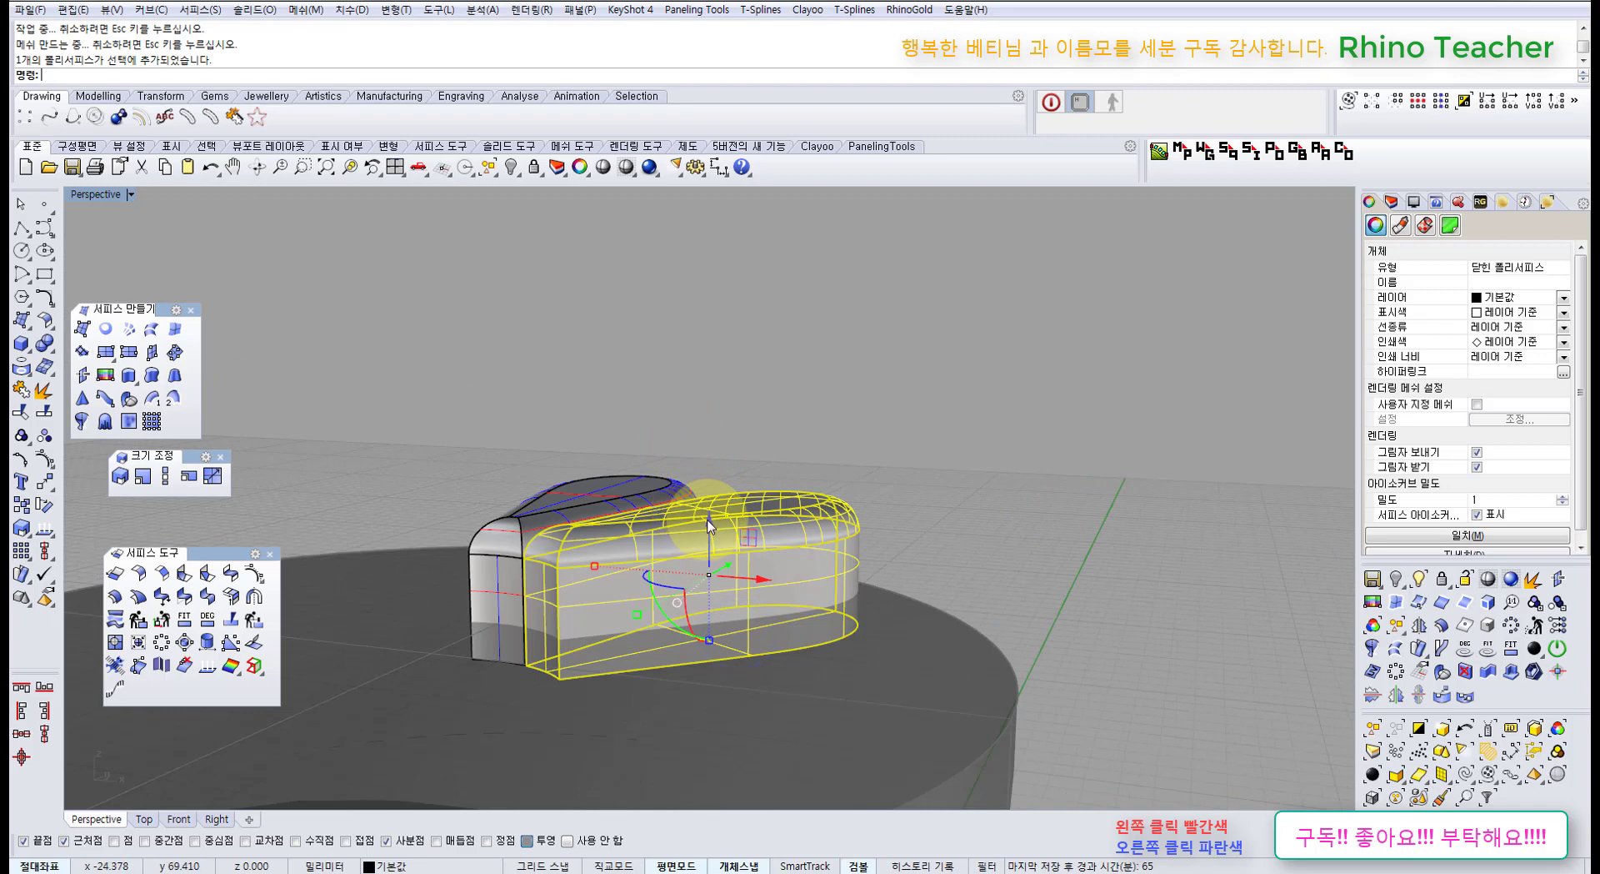
pyautogui.moveTo(710, 525); pyautogui.dragTo(719, 561)
pyautogui.click(1010, 564)
pyautogui.moveTo(1015, 574); pyautogui.dragTo(828, 433, button='right')
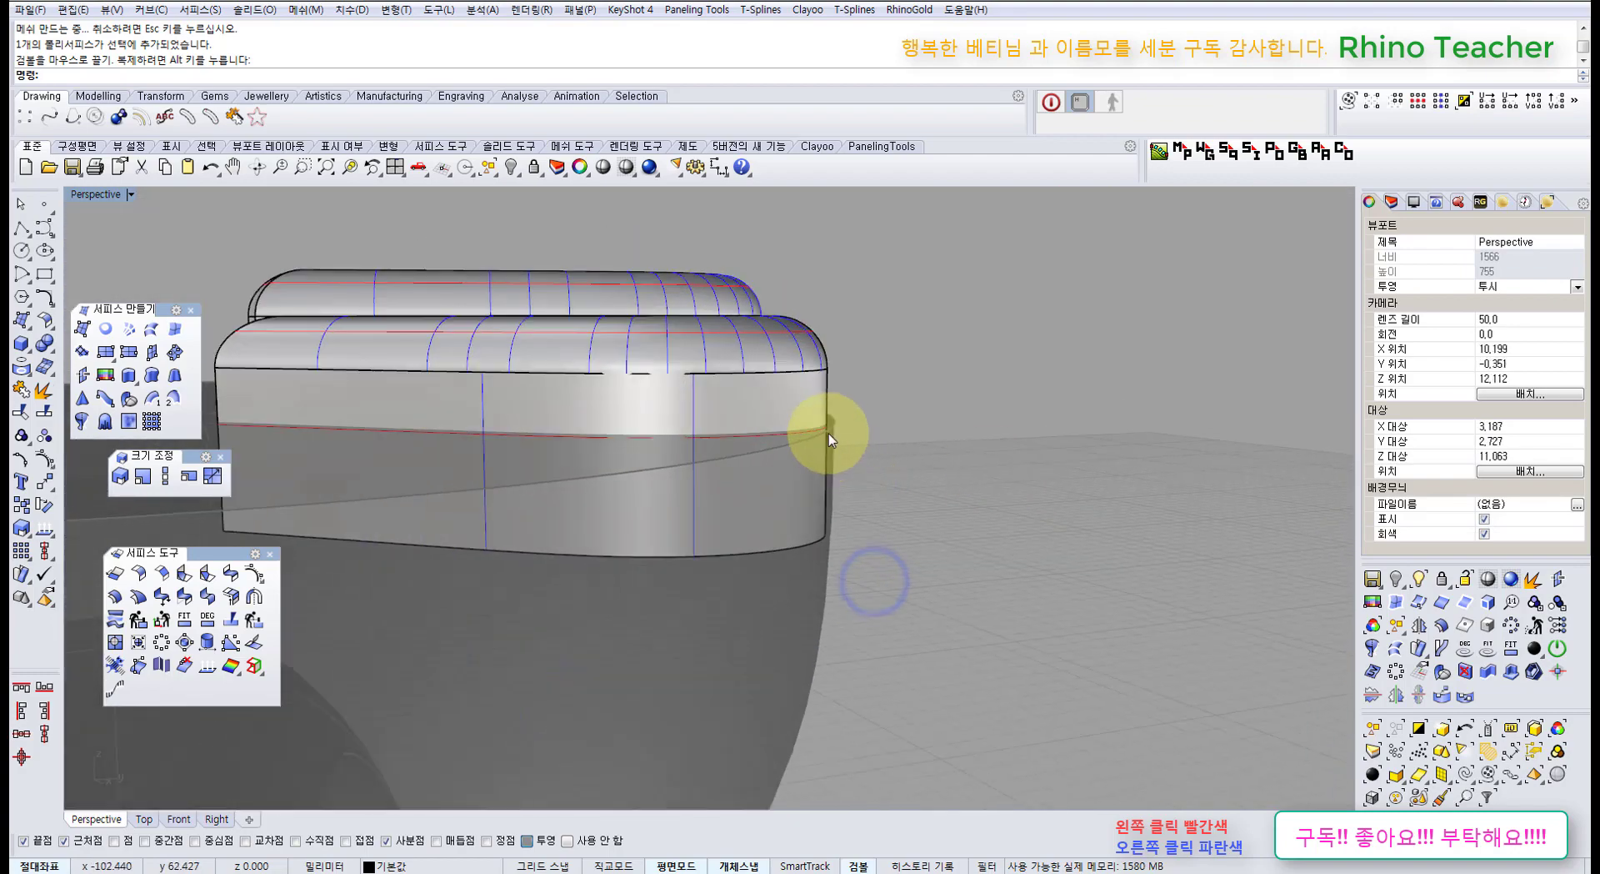
pyautogui.click(907, 397)
pyautogui.click(793, 386)
pyautogui.hotkey('ctrl', 'z')
pyautogui.click(893, 460)
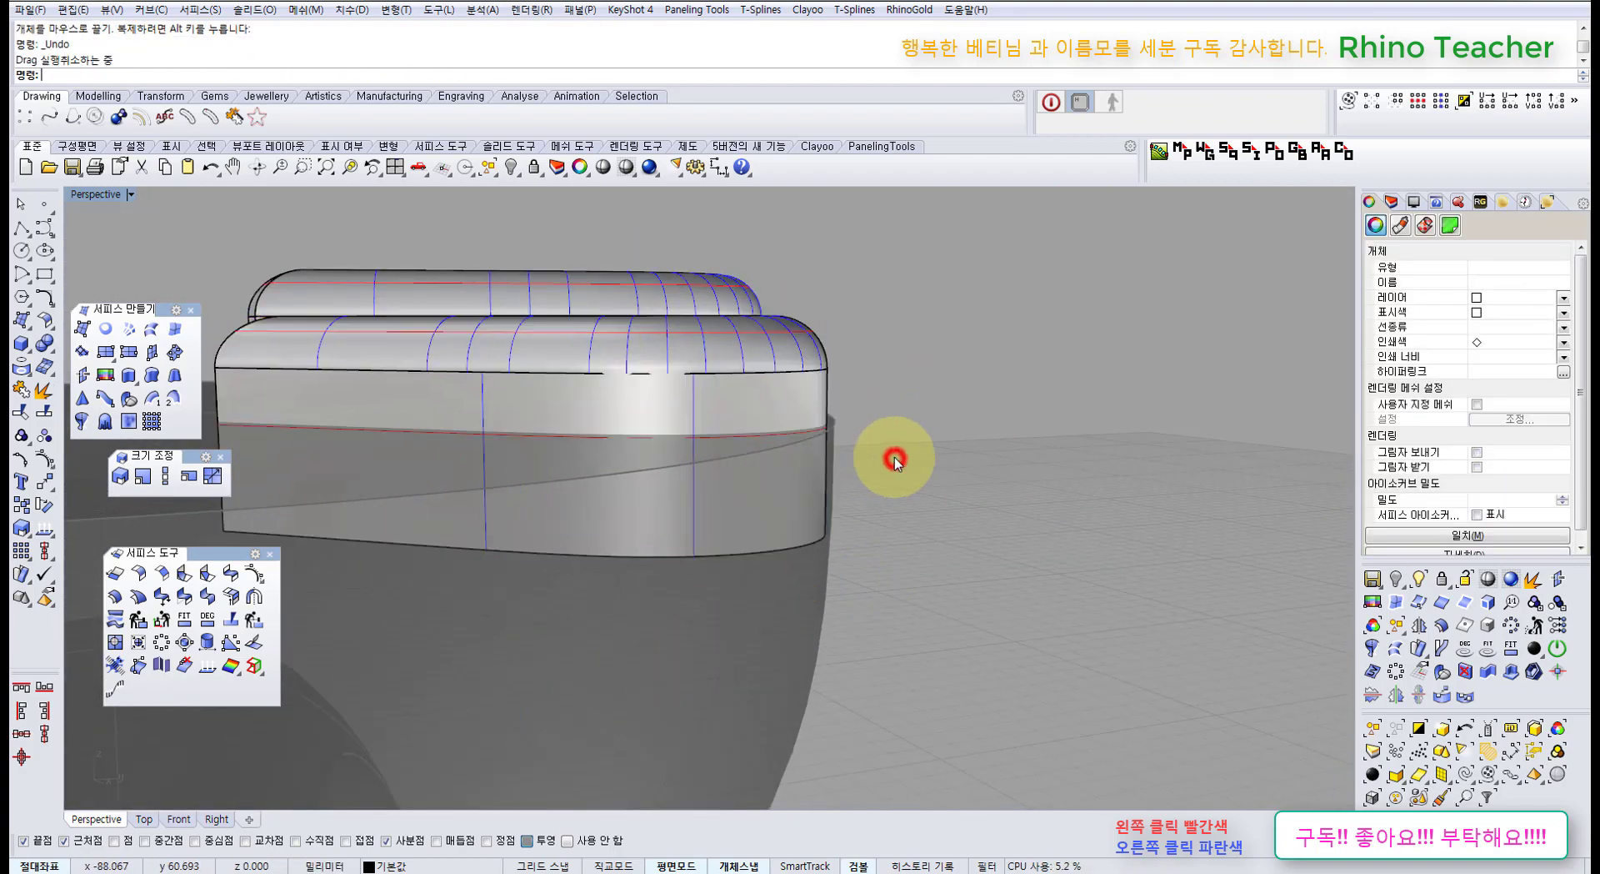
# Raise both petals together slightly above the bowl in the Front viewport.
pyautogui.moveTo(868, 414); pyautogui.dragTo(733, 296, button='right')
pyautogui.click(542, 368)
pyautogui.moveTo(597, 388); pyautogui.dragTo(604, 385, button='right')
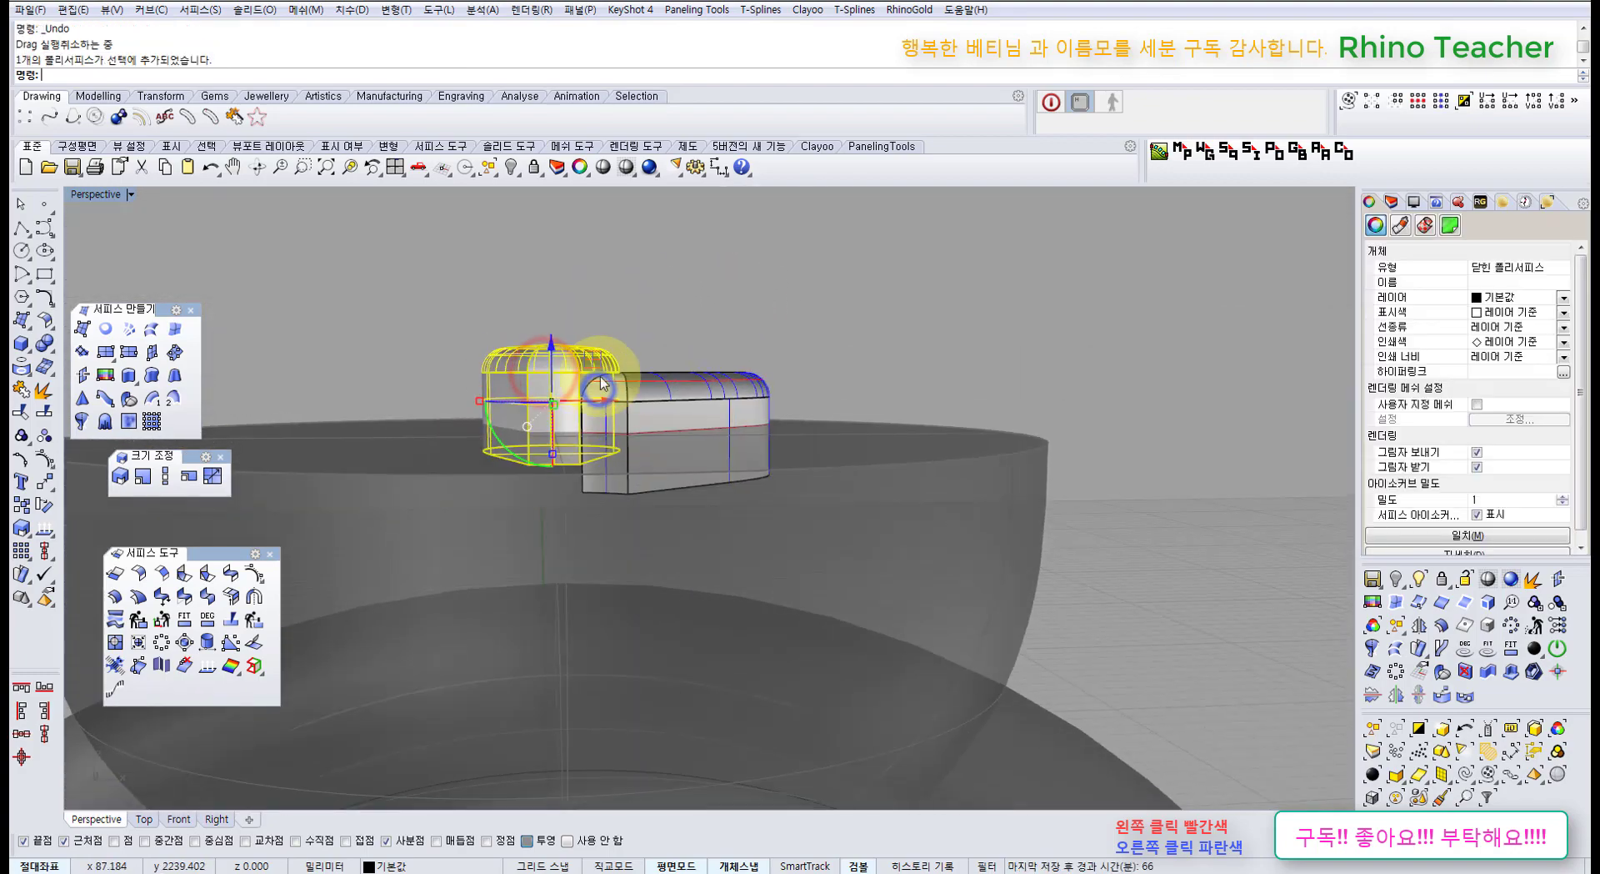
pyautogui.scroll(2, 604, 385)
pyautogui.click(395, 167)
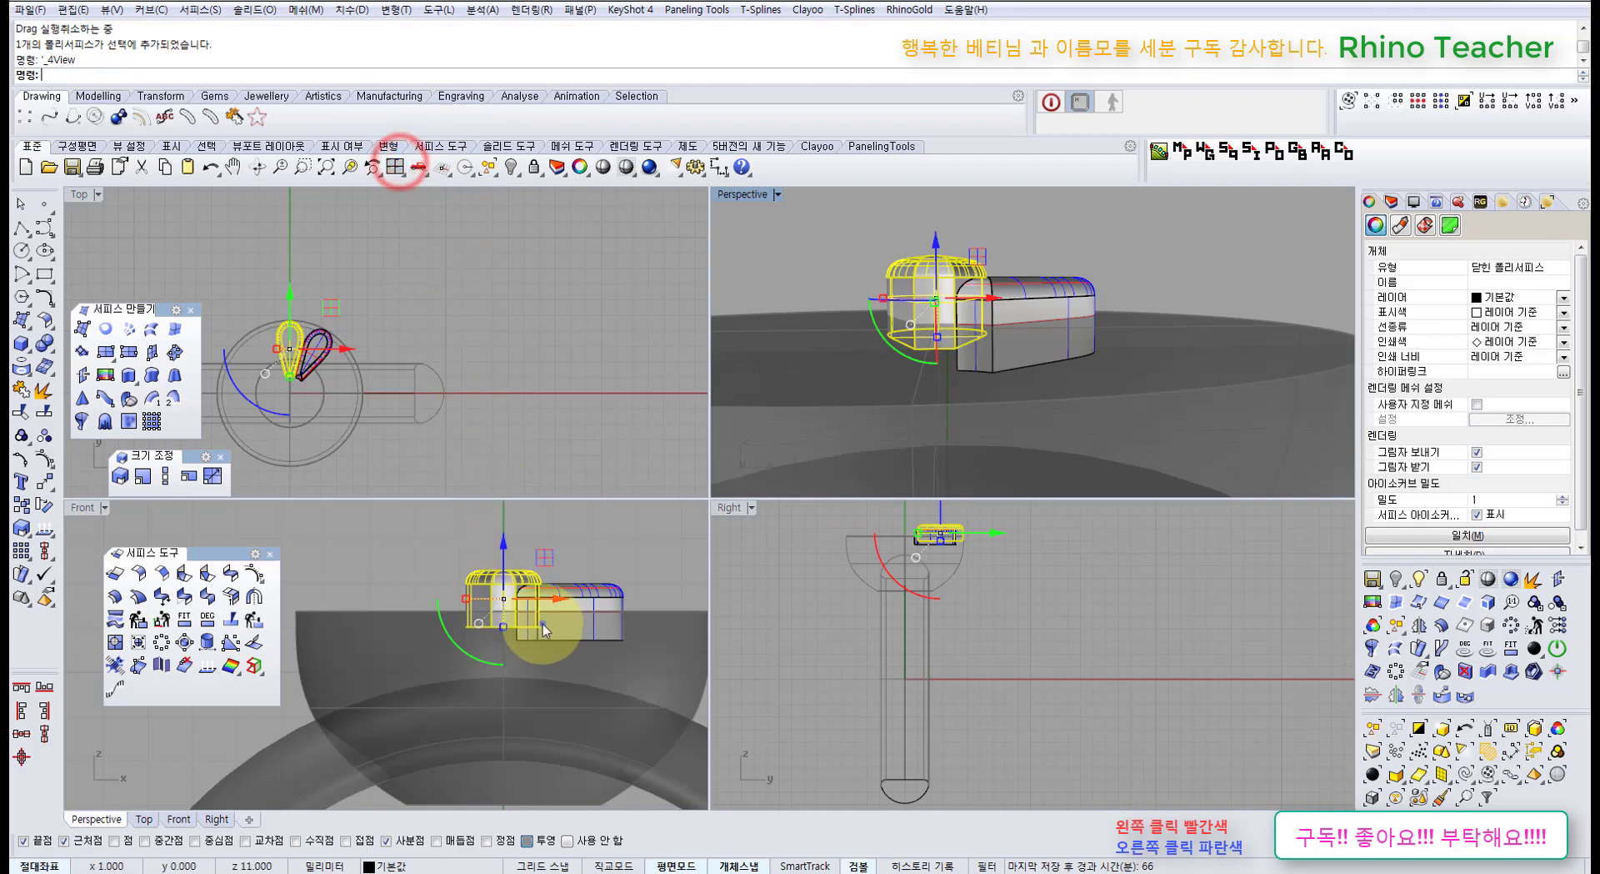
pyautogui.click(577, 557)
pyautogui.moveTo(582, 581); pyautogui.dragTo(600, 594, button='right')
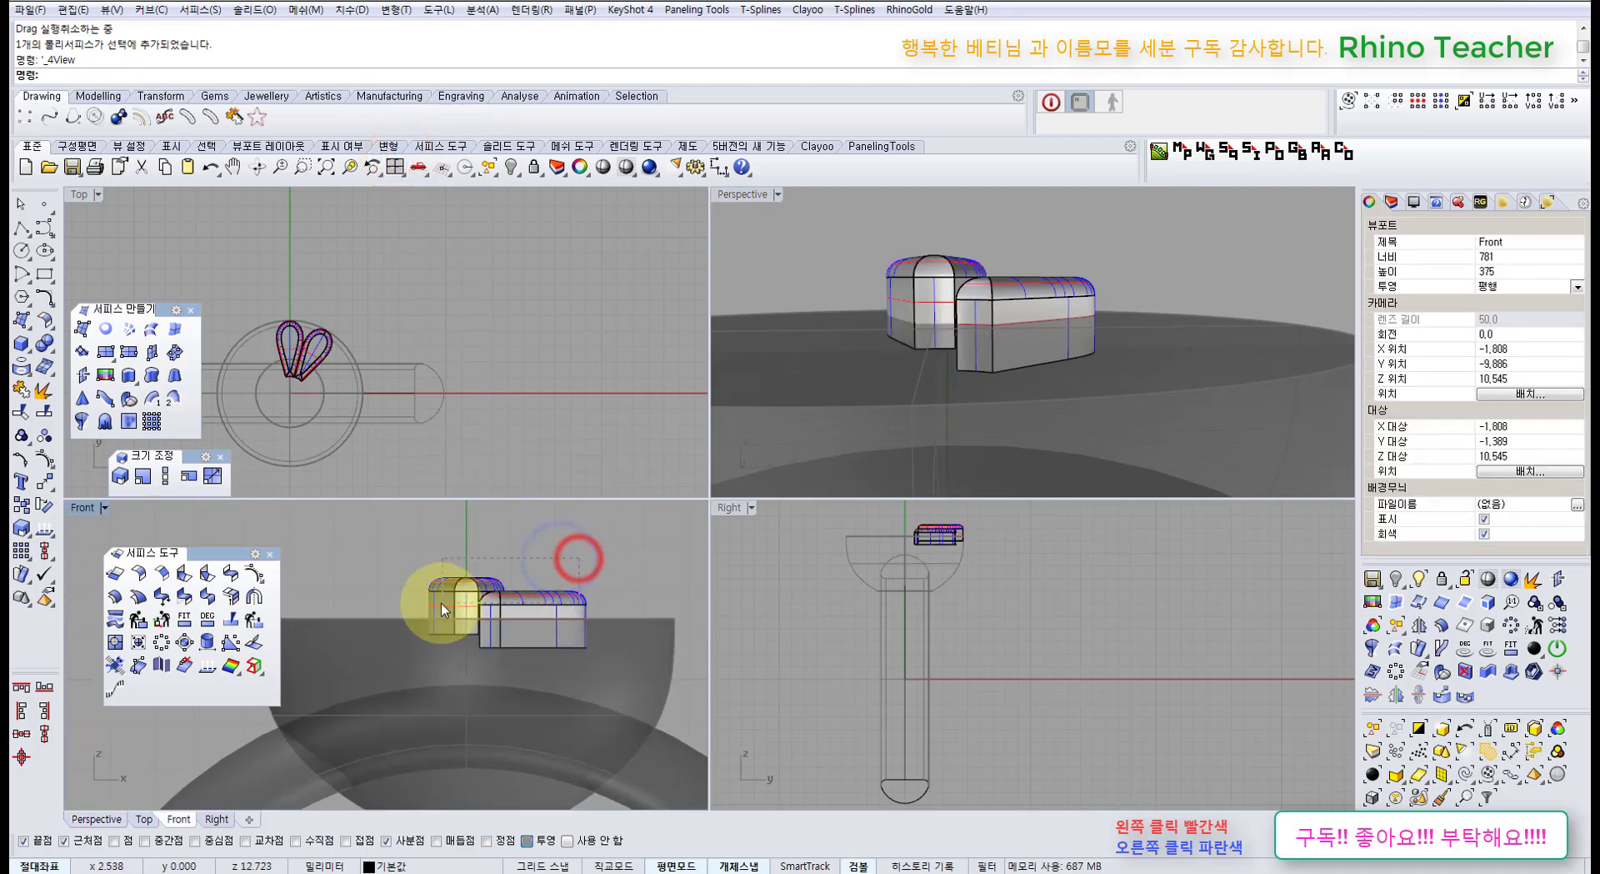
pyautogui.moveTo(577, 557); pyautogui.dragTo(442, 603)
pyautogui.keyDown('ctrl'); pyautogui.moveTo(546, 575); pyautogui.dragTo(470, 622, button='right'); pyautogui.keyUp('ctrl')
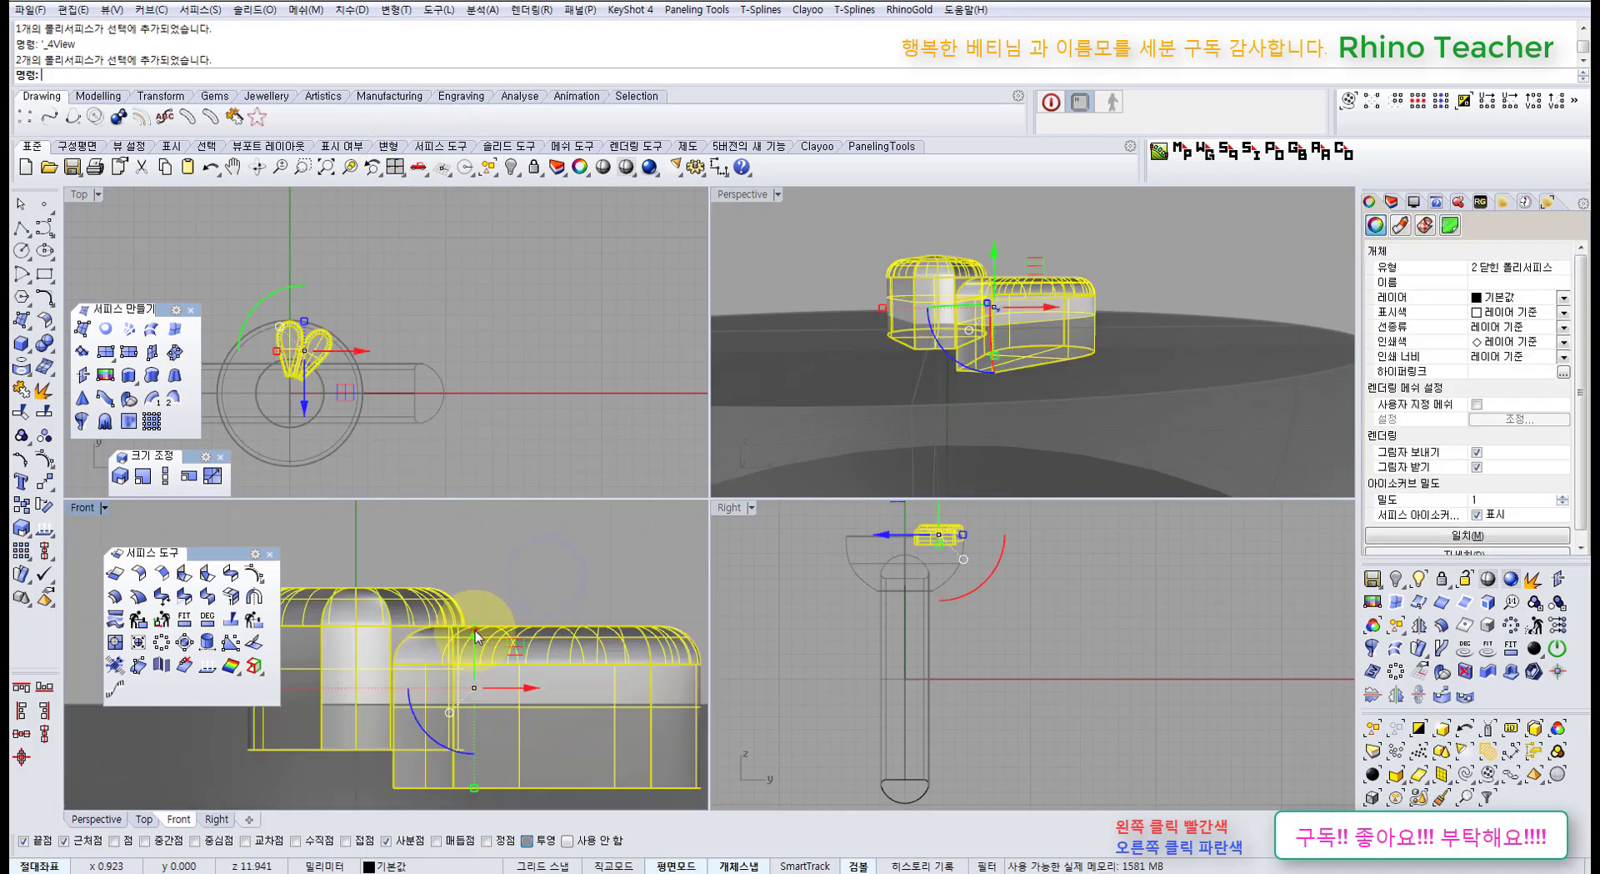
pyautogui.click(476, 638)
pyautogui.click(577, 543)
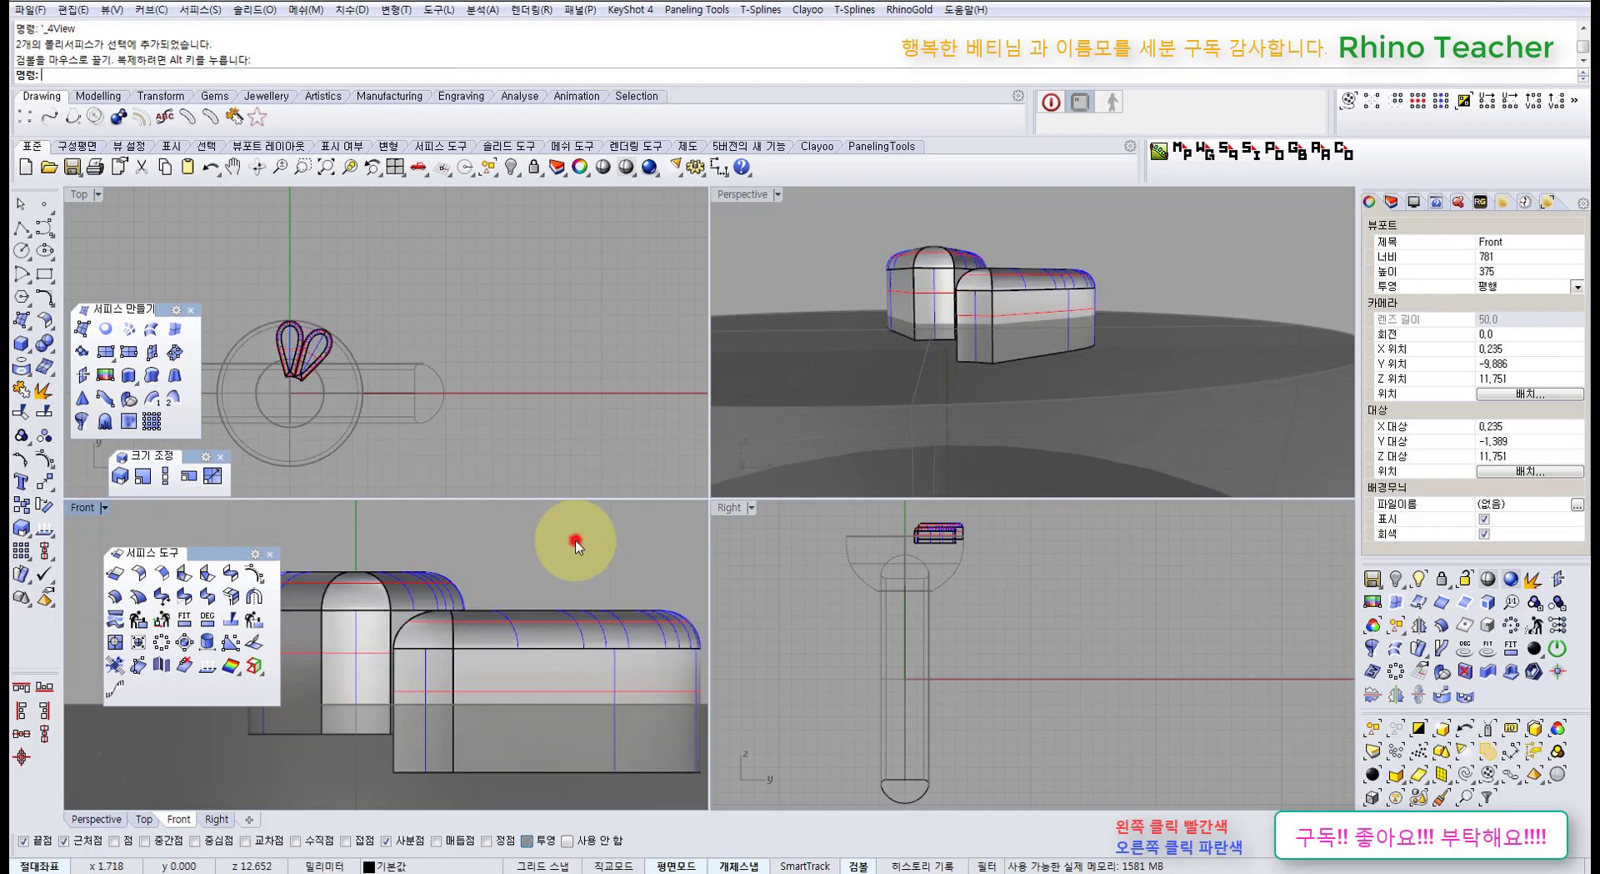
# Lower the already lower petal slightly more to increase its height offset from the neighbouring petal.
pyautogui.doubleClick(740, 196)
pyautogui.moveTo(740, 200); pyautogui.dragTo(759, 377, button='right')
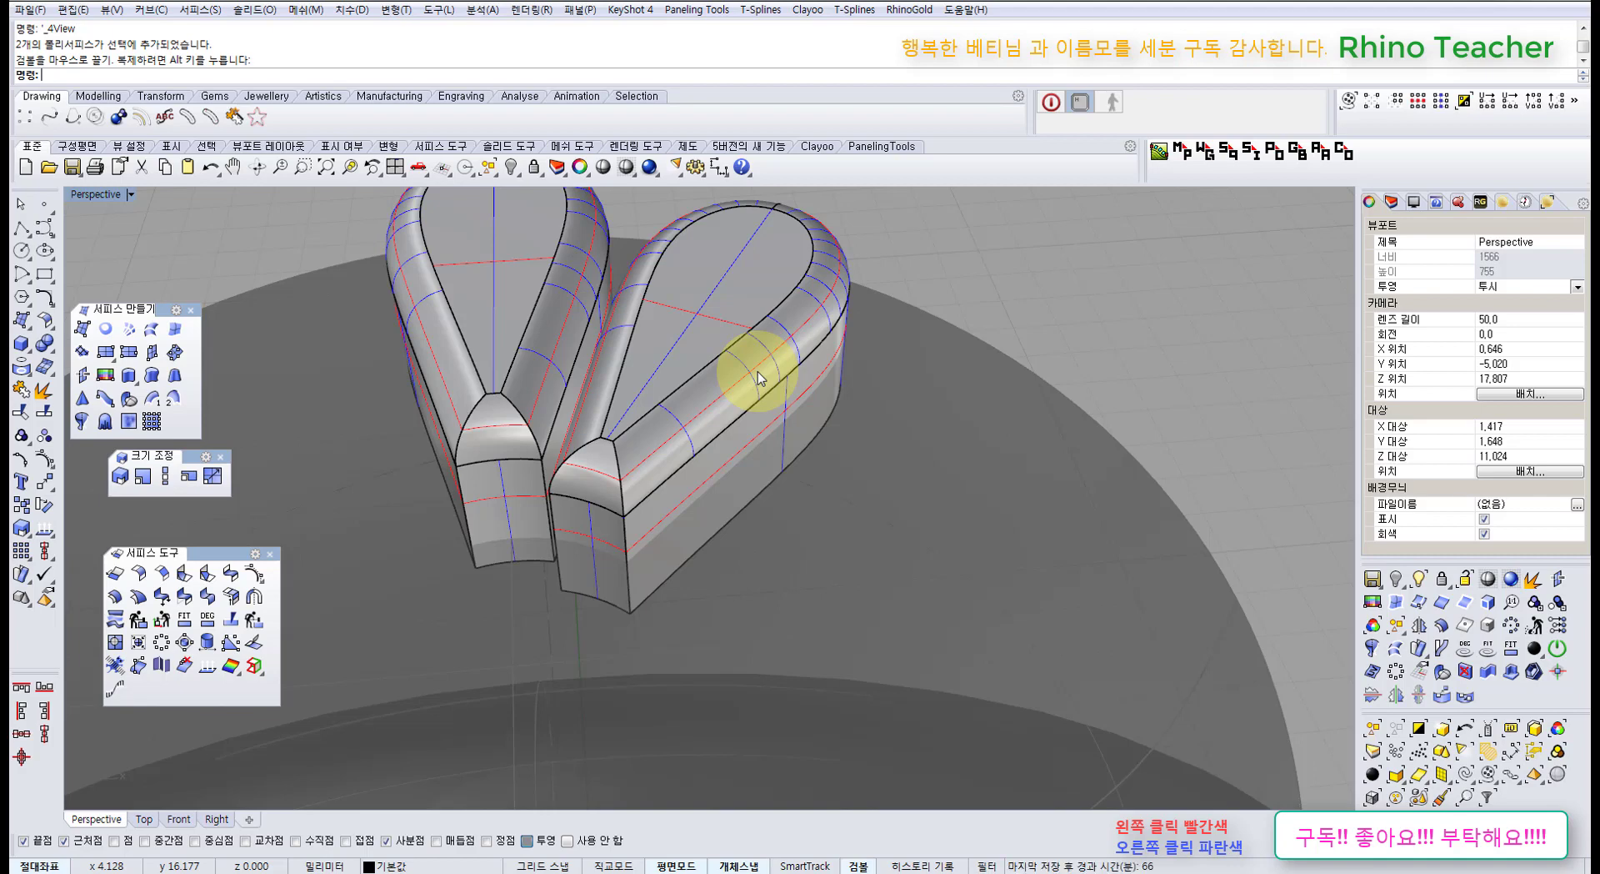
pyautogui.scroll(-3, 709, 530)
pyautogui.moveTo(693, 519); pyautogui.dragTo(738, 517, button='right')
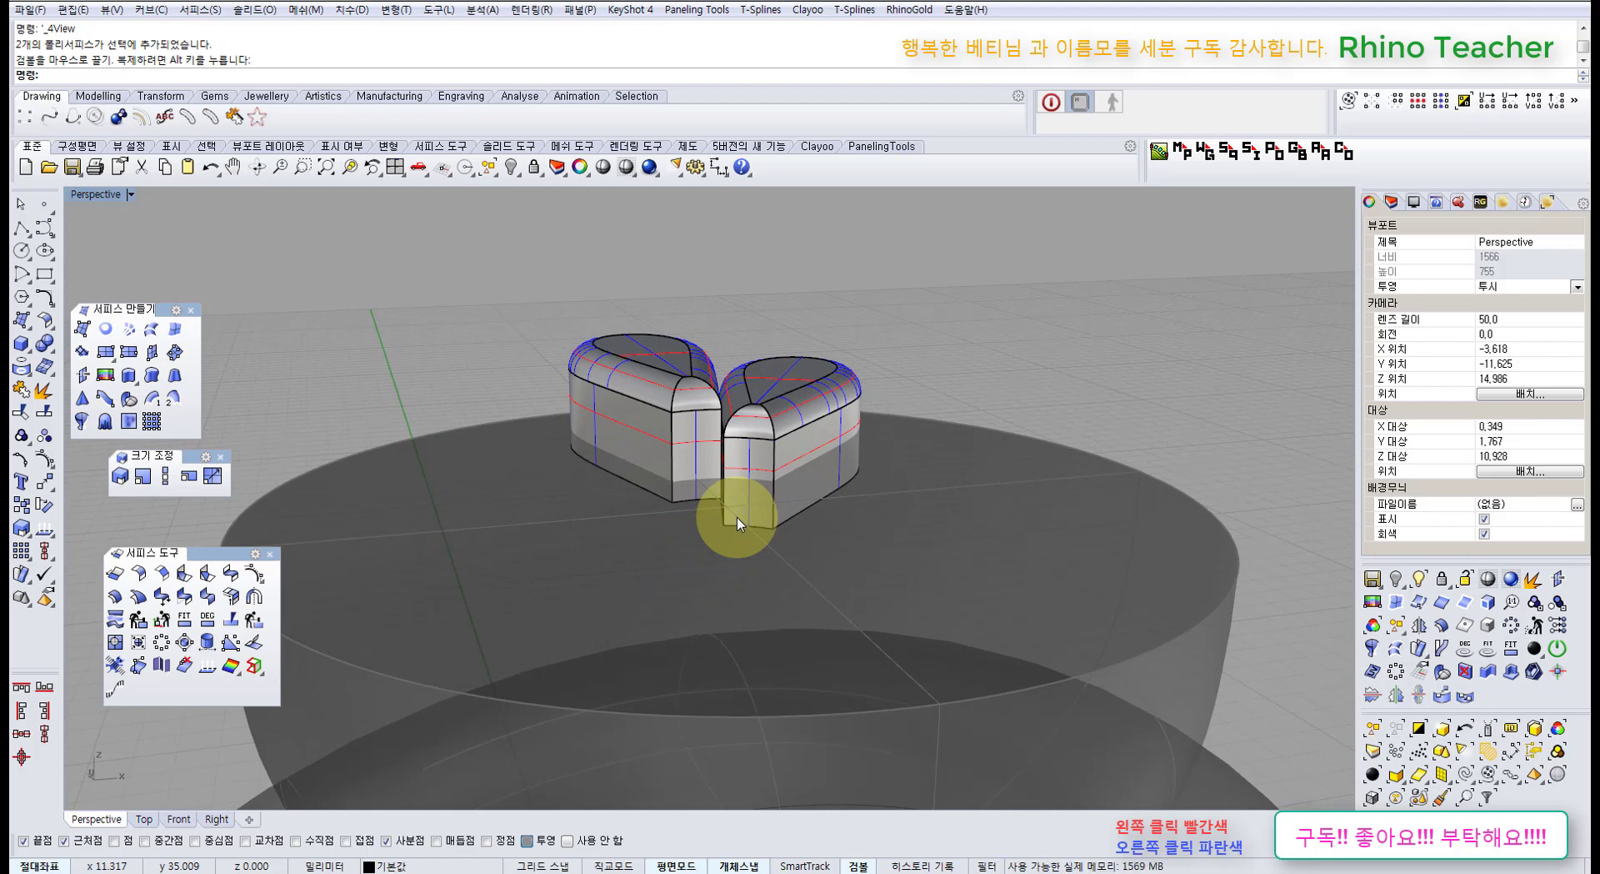
pyautogui.moveTo(746, 472); pyautogui.dragTo(707, 477, button='right')
pyautogui.click(679, 507)
pyautogui.scroll(3, 707, 478)
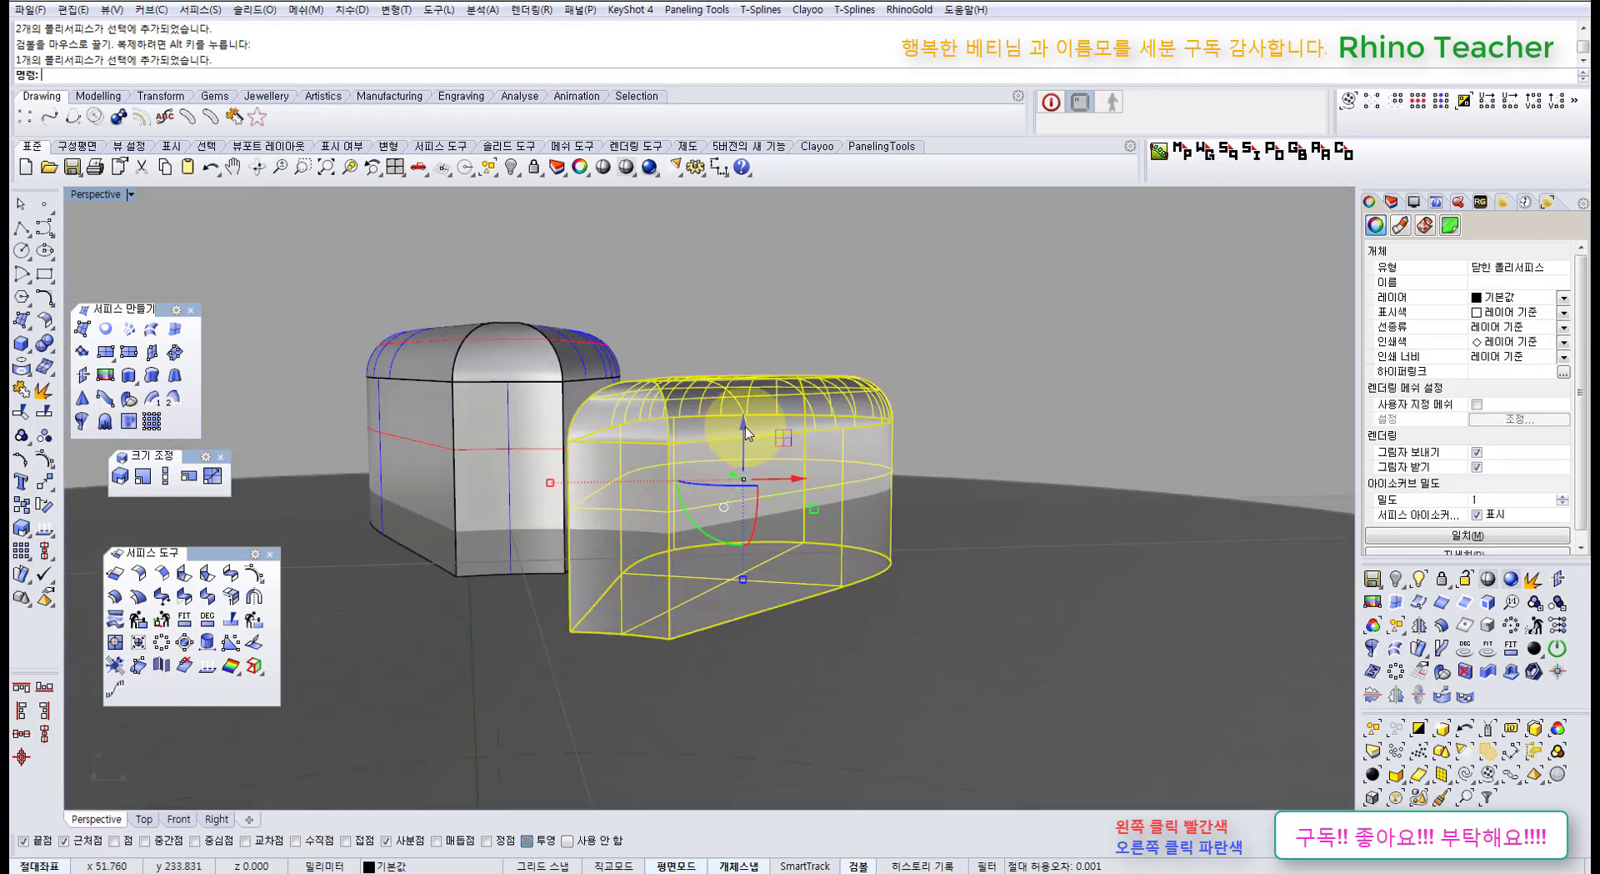
pyautogui.click(899, 341)
pyautogui.moveTo(942, 316); pyautogui.dragTo(904, 404, button='right')
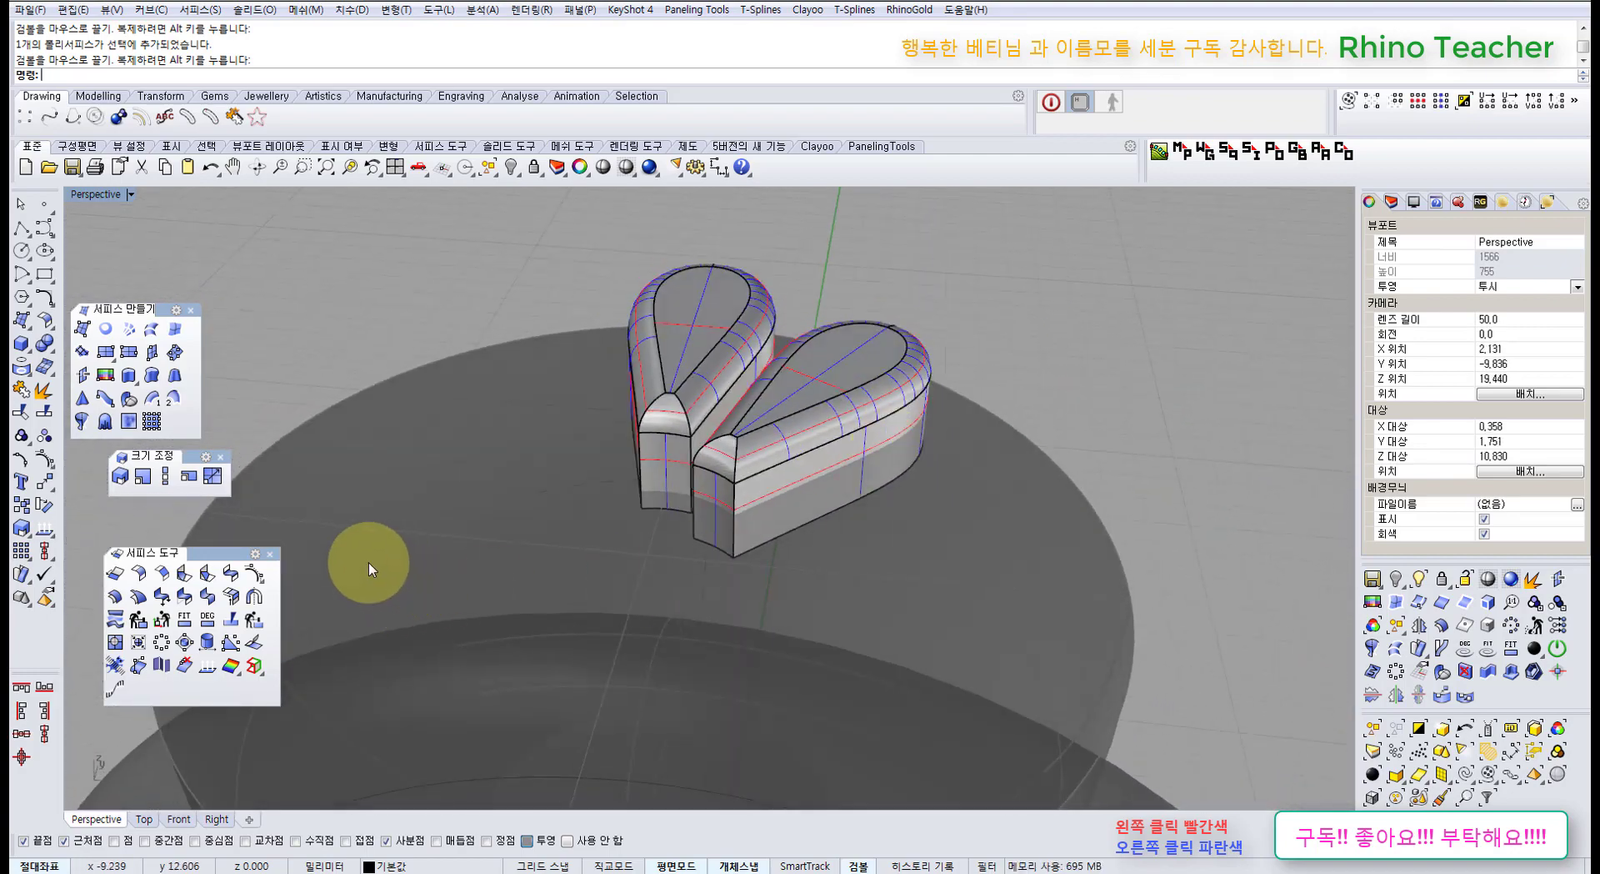
# Polar-array both petals around the origin in the Top view with 6 items over 360 degrees.
pyautogui.click(272, 553)
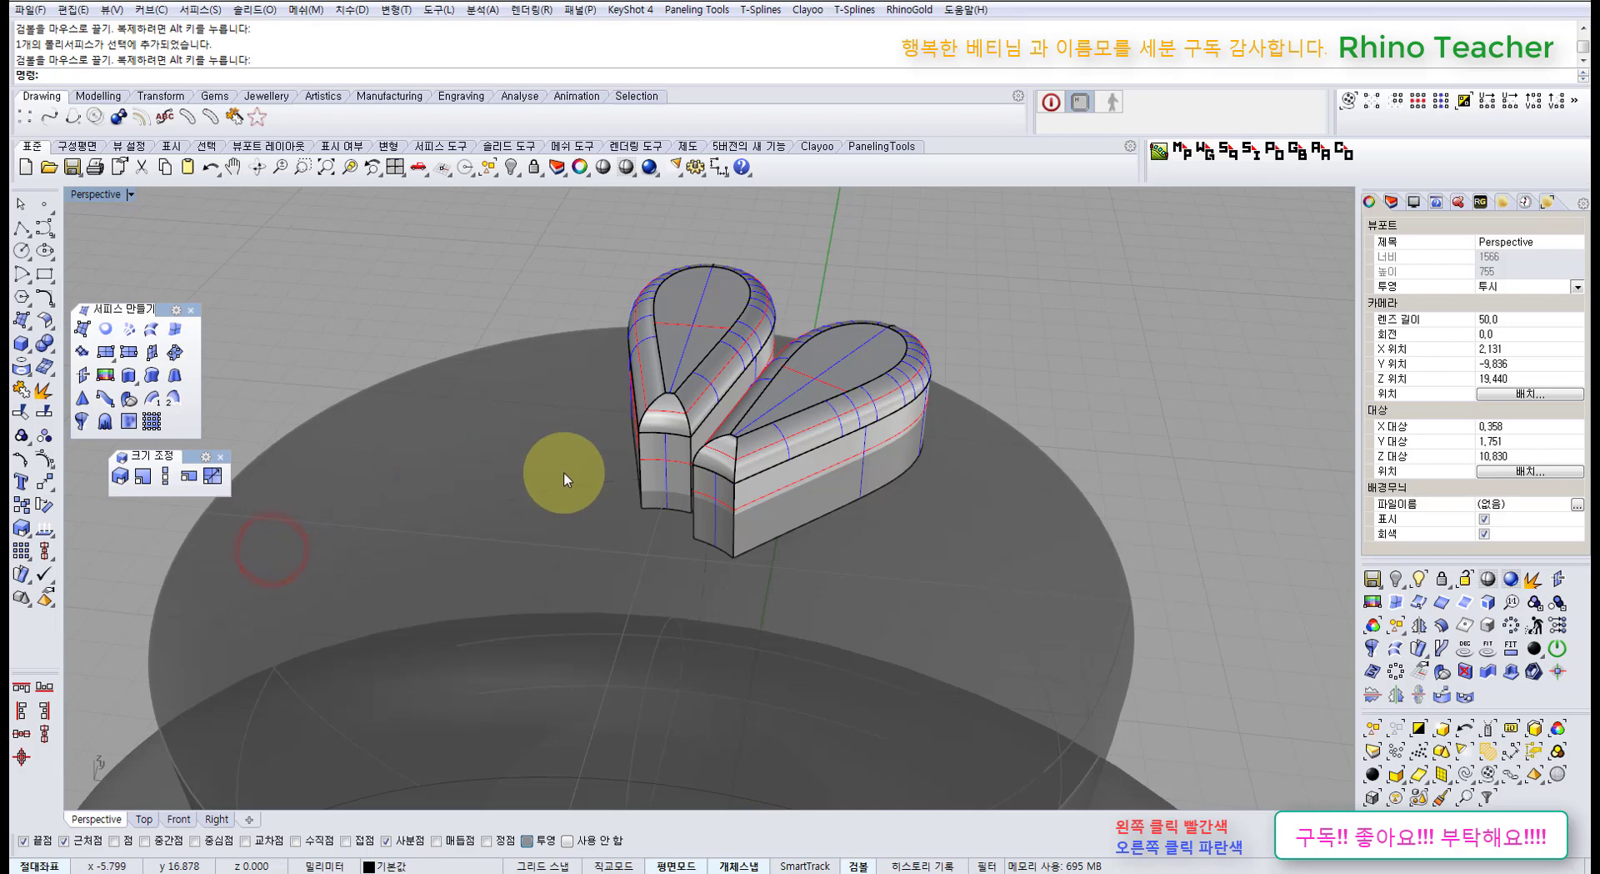
pyautogui.moveTo(564, 472); pyautogui.dragTo(624, 512, button='right')
pyautogui.moveTo(533, 384); pyautogui.dragTo(525, 375)
pyautogui.scroll(-5, 617, 367)
pyautogui.moveTo(629, 364); pyautogui.dragTo(676, 526, button='right')
pyautogui.hotkey('ctrl', 'F1')
pyautogui.scroll(-6, 638, 534)
pyautogui.middleClick(677, 526)
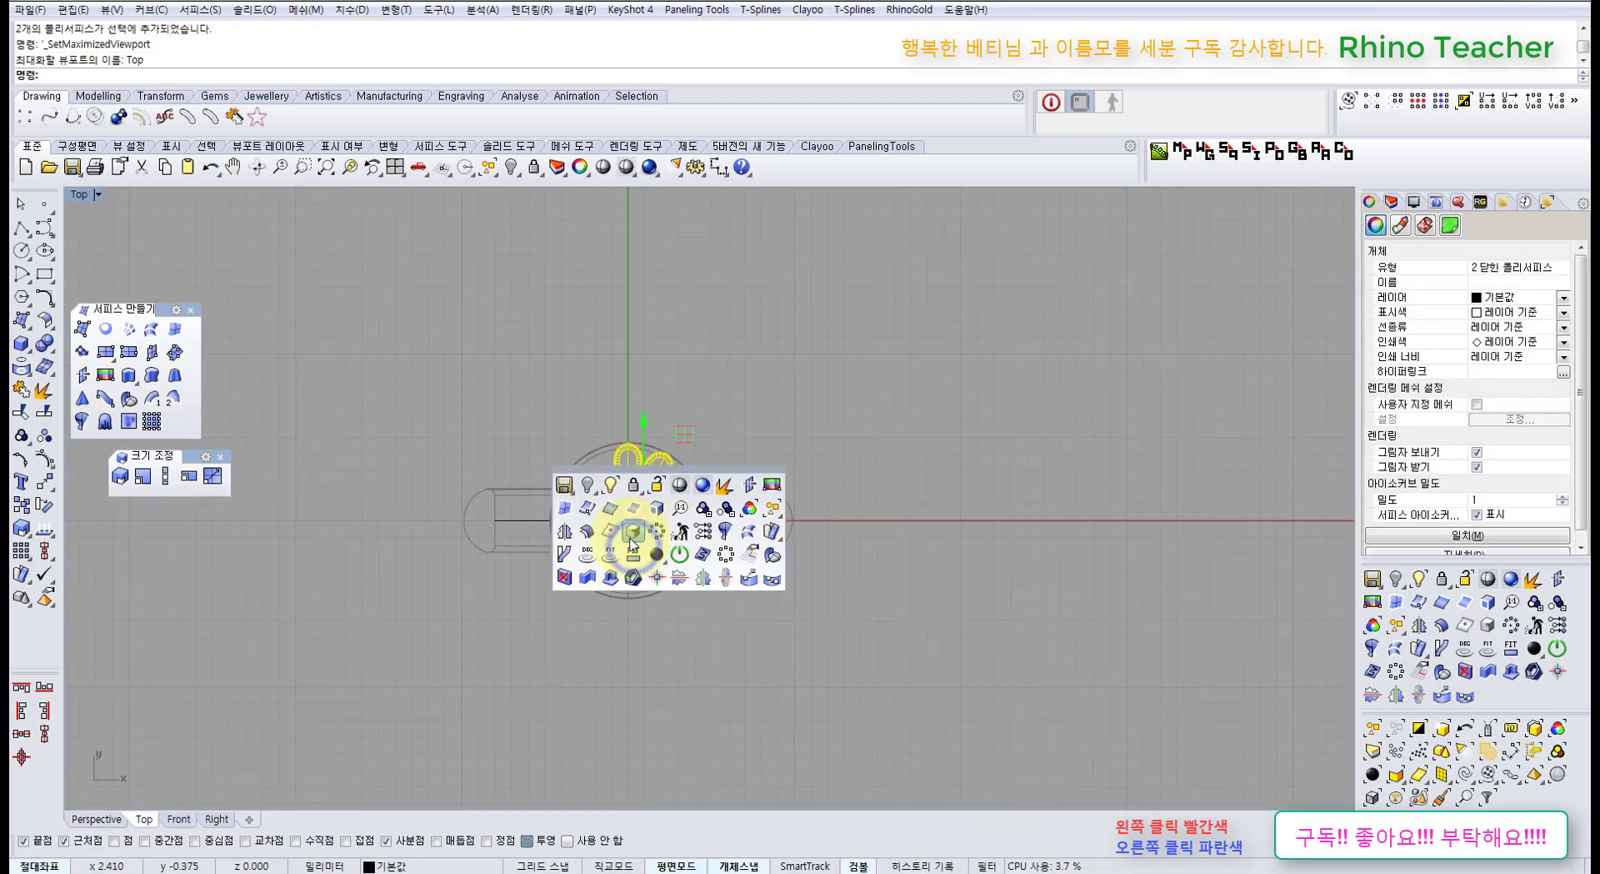
pyautogui.moveTo(256, 471); pyautogui.dragTo(263, 486, button='right')
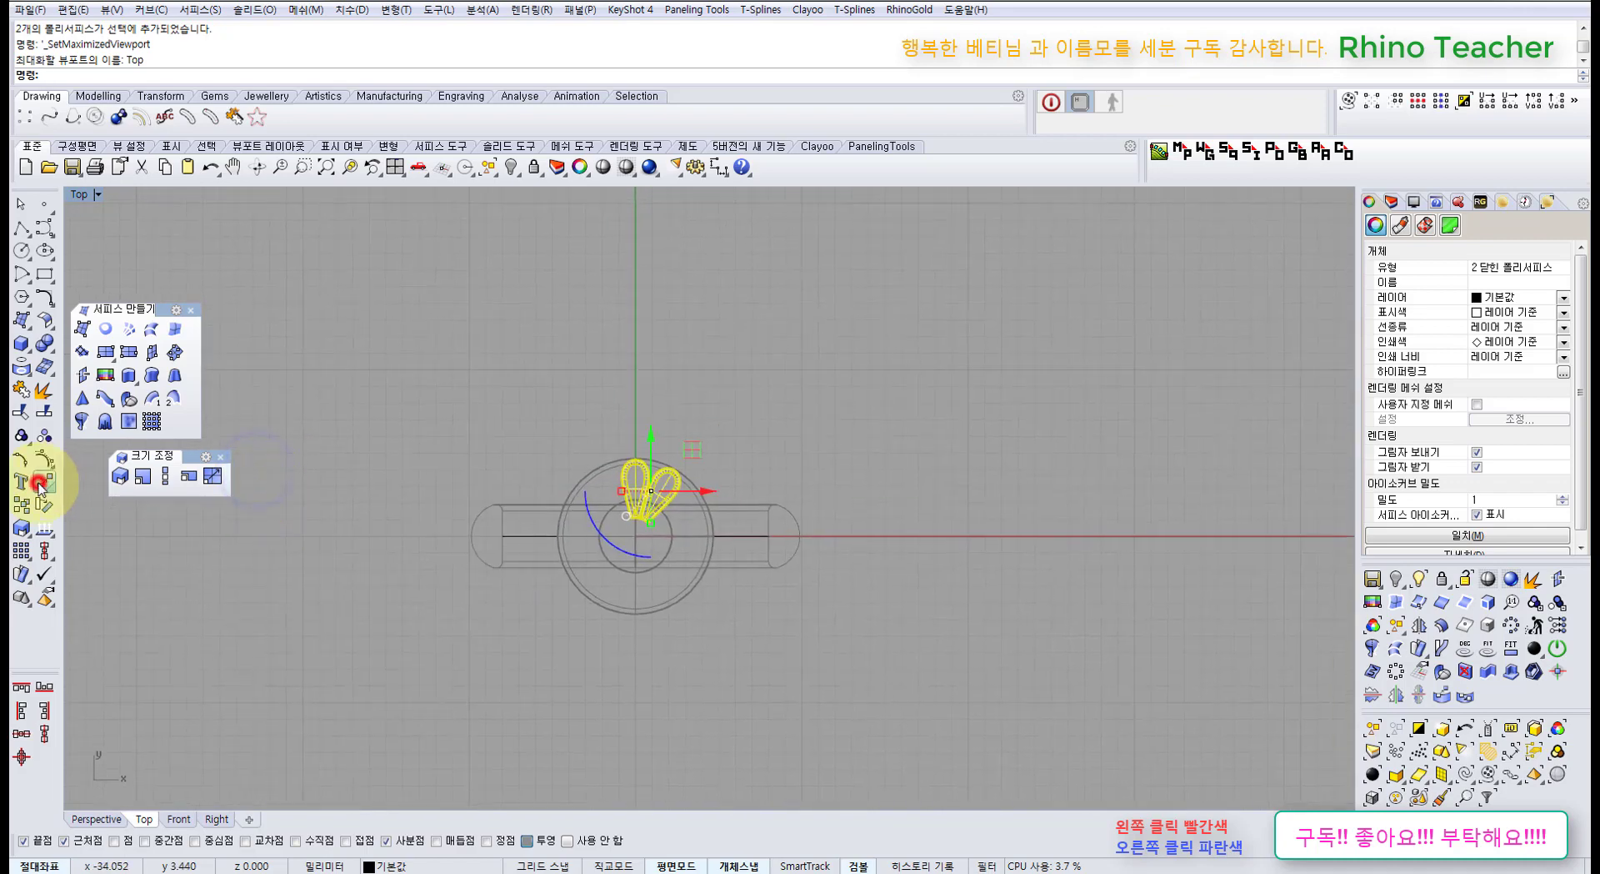
pyautogui.click(39, 486)
pyautogui.moveTo(111, 482); pyautogui.dragTo(167, 533)
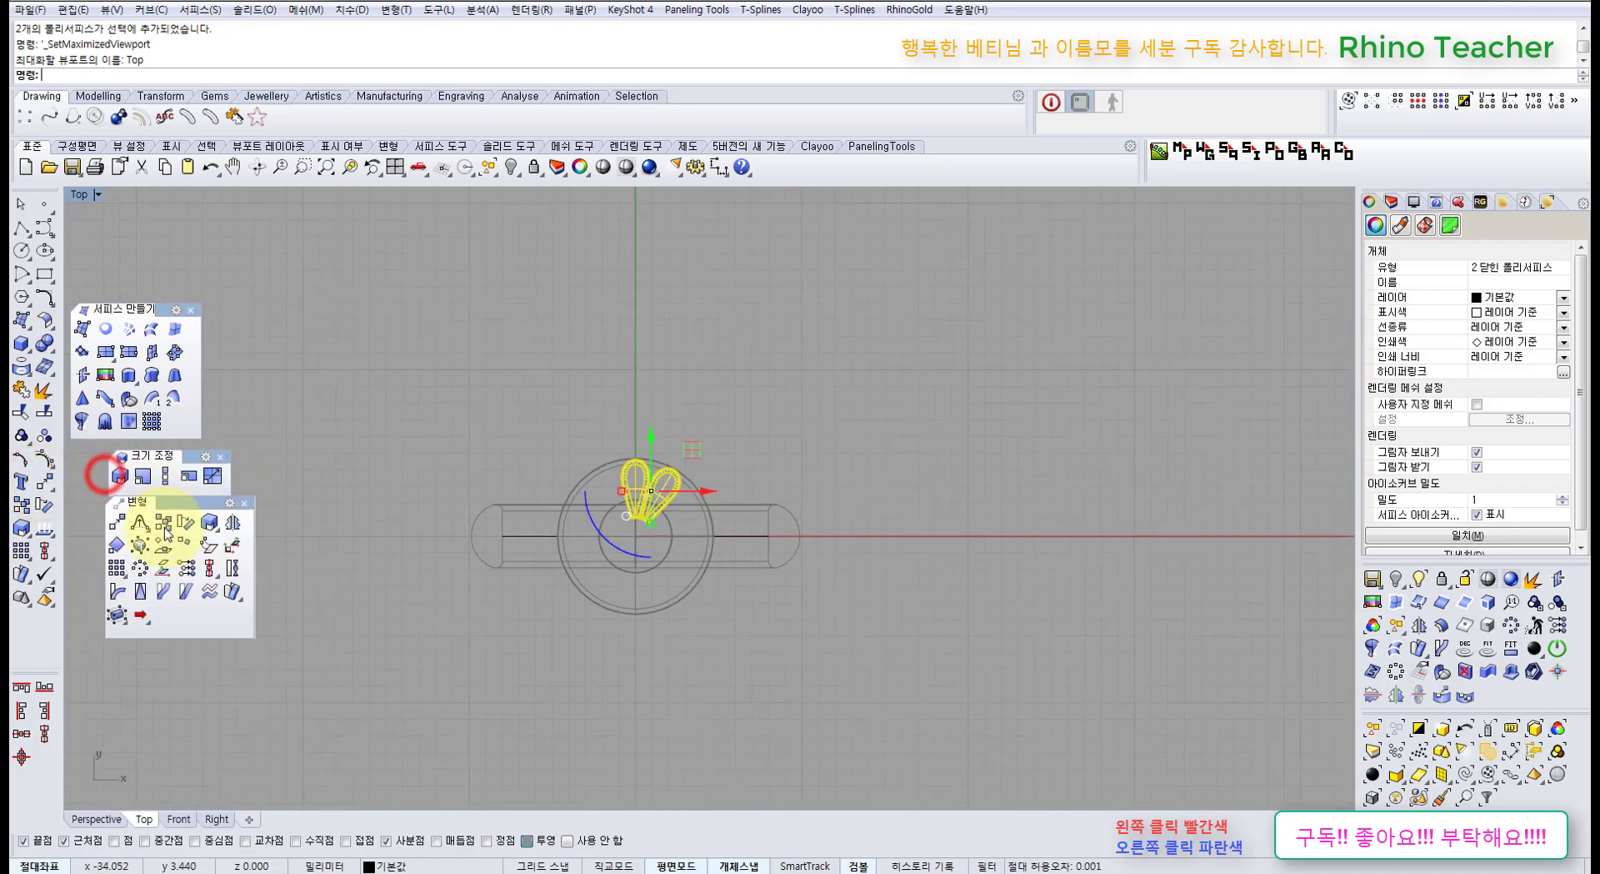
pyautogui.click(141, 569)
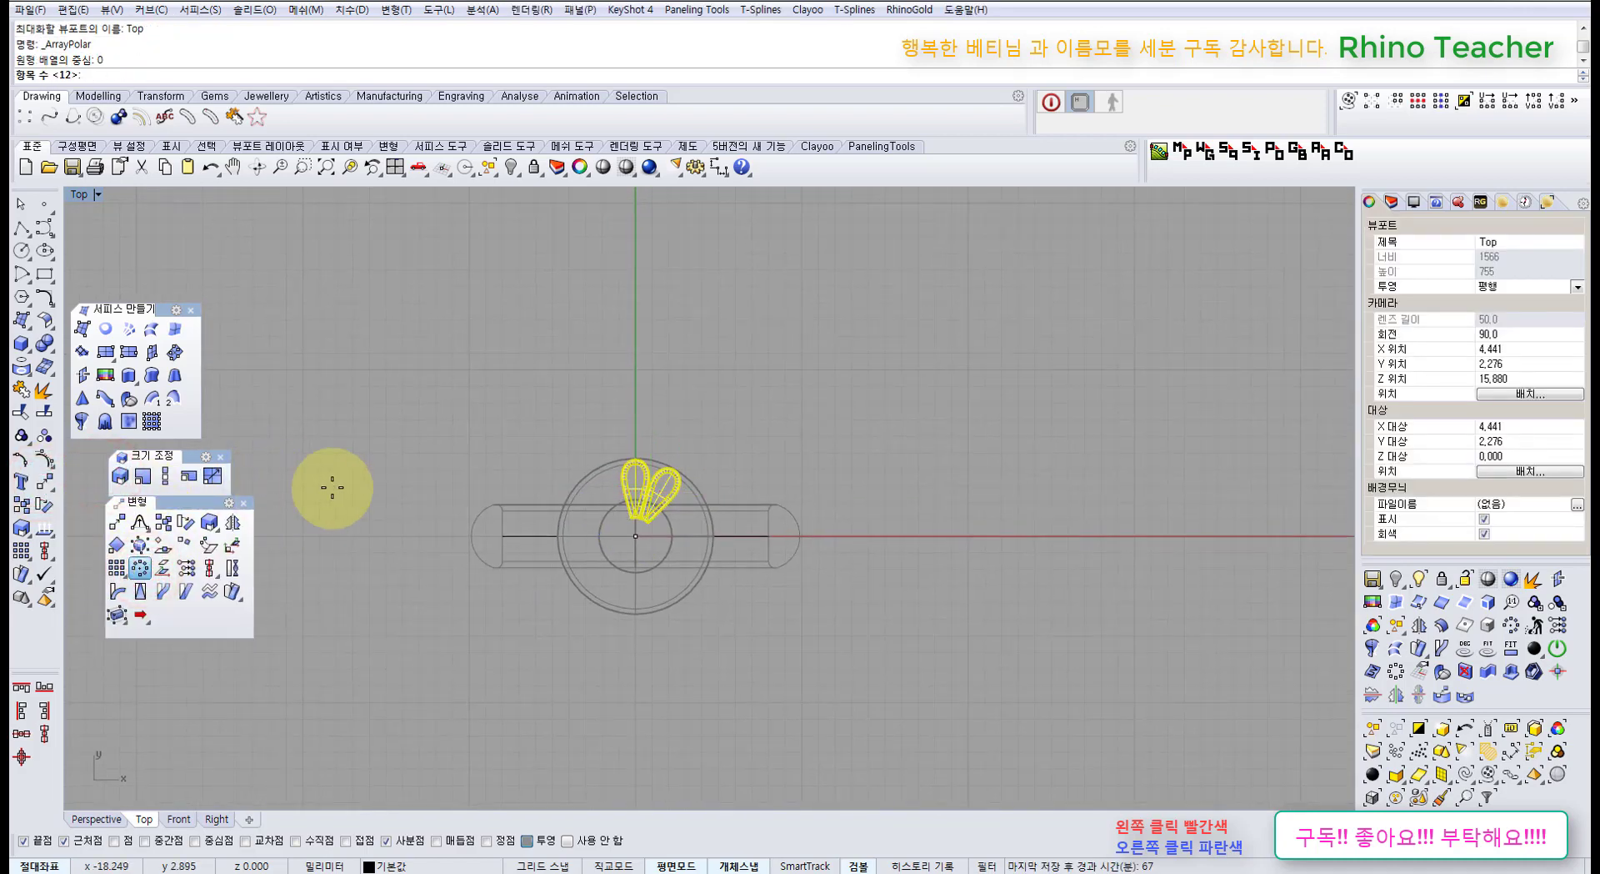
pyautogui.press('Return')
pyautogui.press('Return')
pyautogui.press('Return')
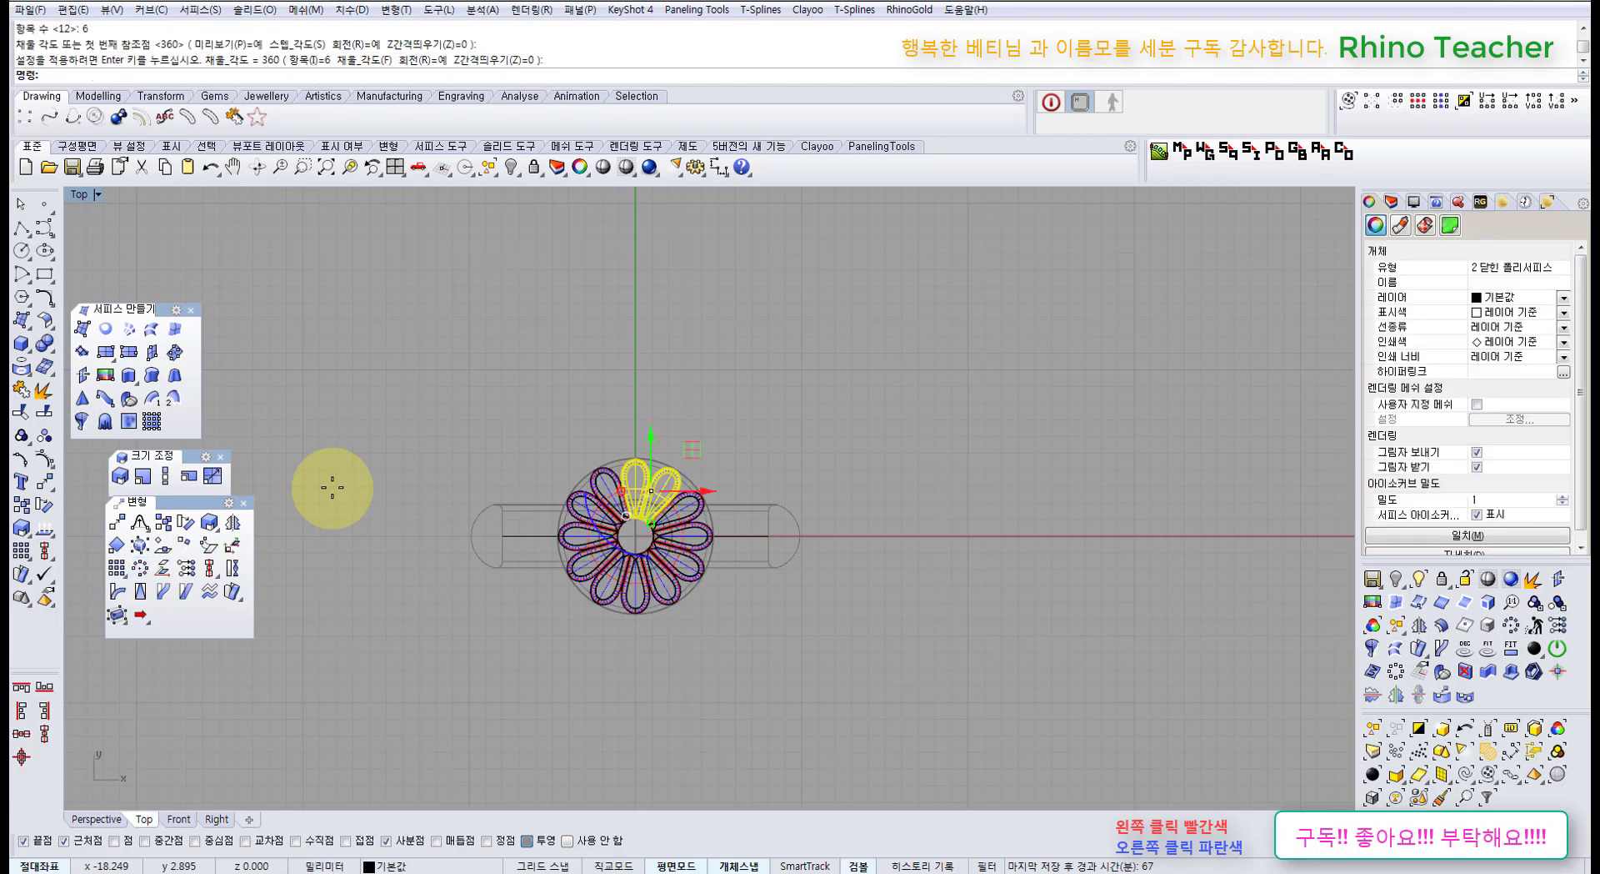
# Examine the full flower of alternating high and low petals from several angles and close the transform and scale toolbars.
pyautogui.hotkey('ctrl', 'F4')
pyautogui.moveTo(661, 436); pyautogui.dragTo(567, 267, button='right')
pyautogui.click(1023, 339)
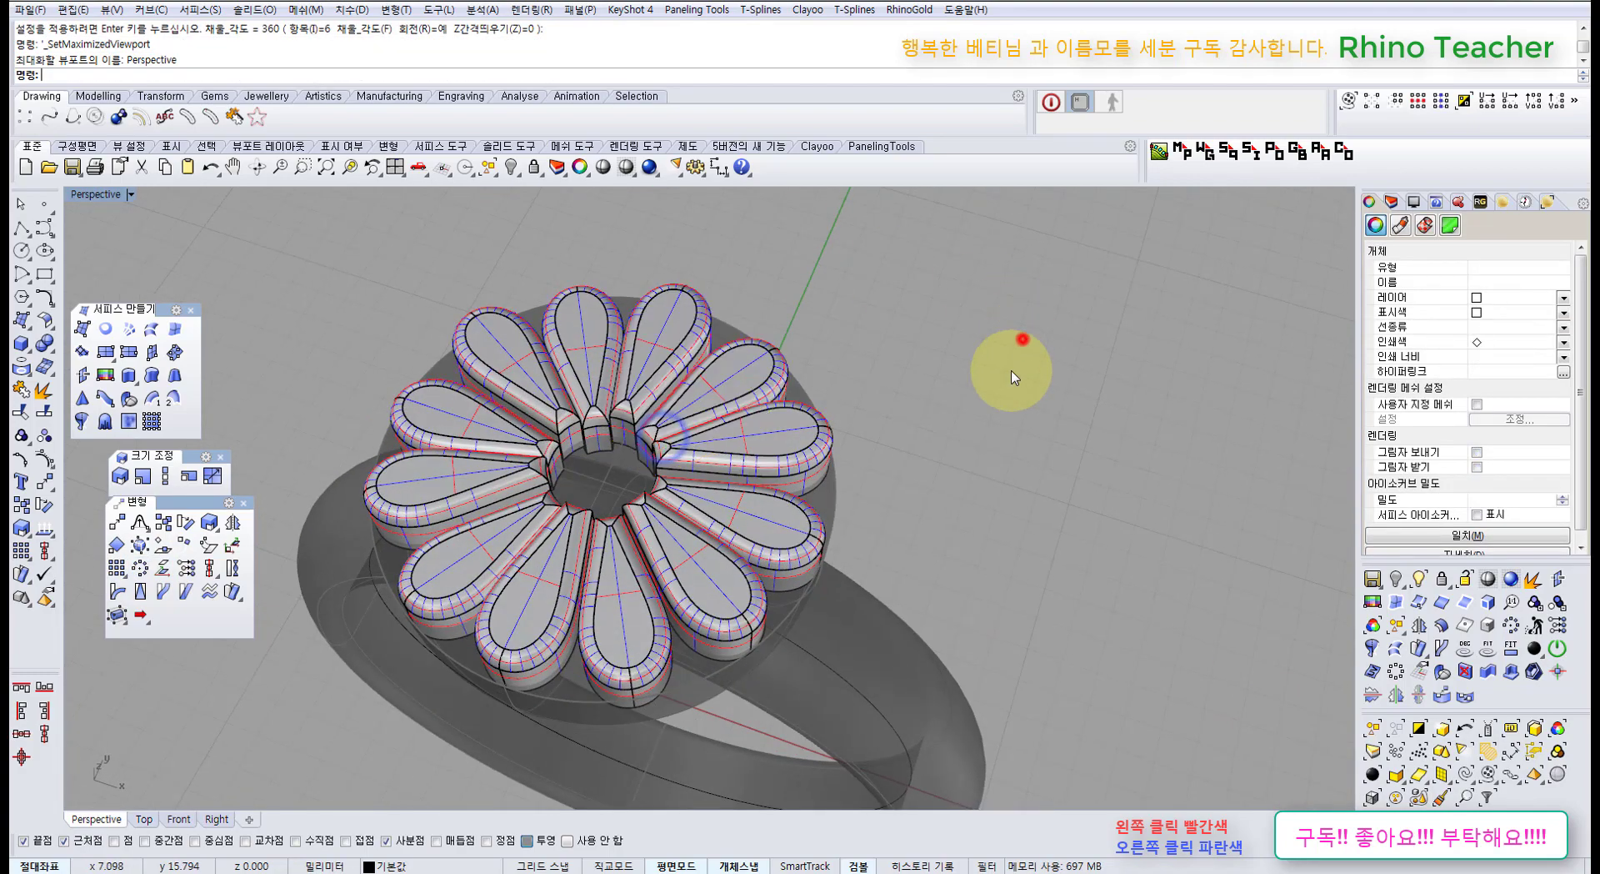
pyautogui.moveTo(710, 635); pyautogui.dragTo(779, 635, button='right')
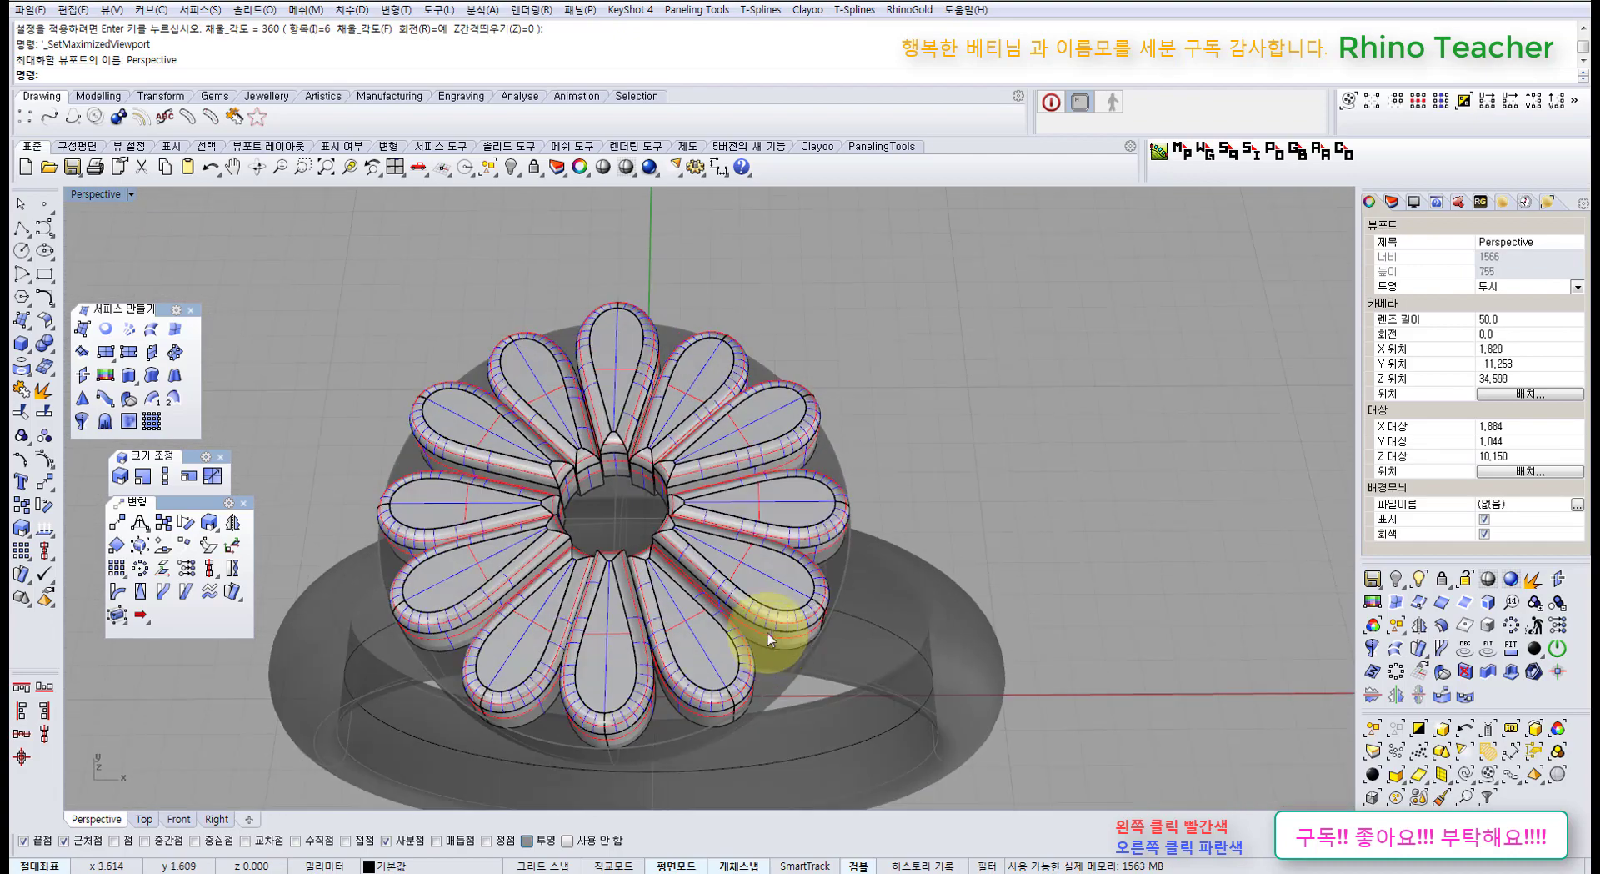
pyautogui.moveTo(782, 552); pyautogui.dragTo(577, 507, button='right')
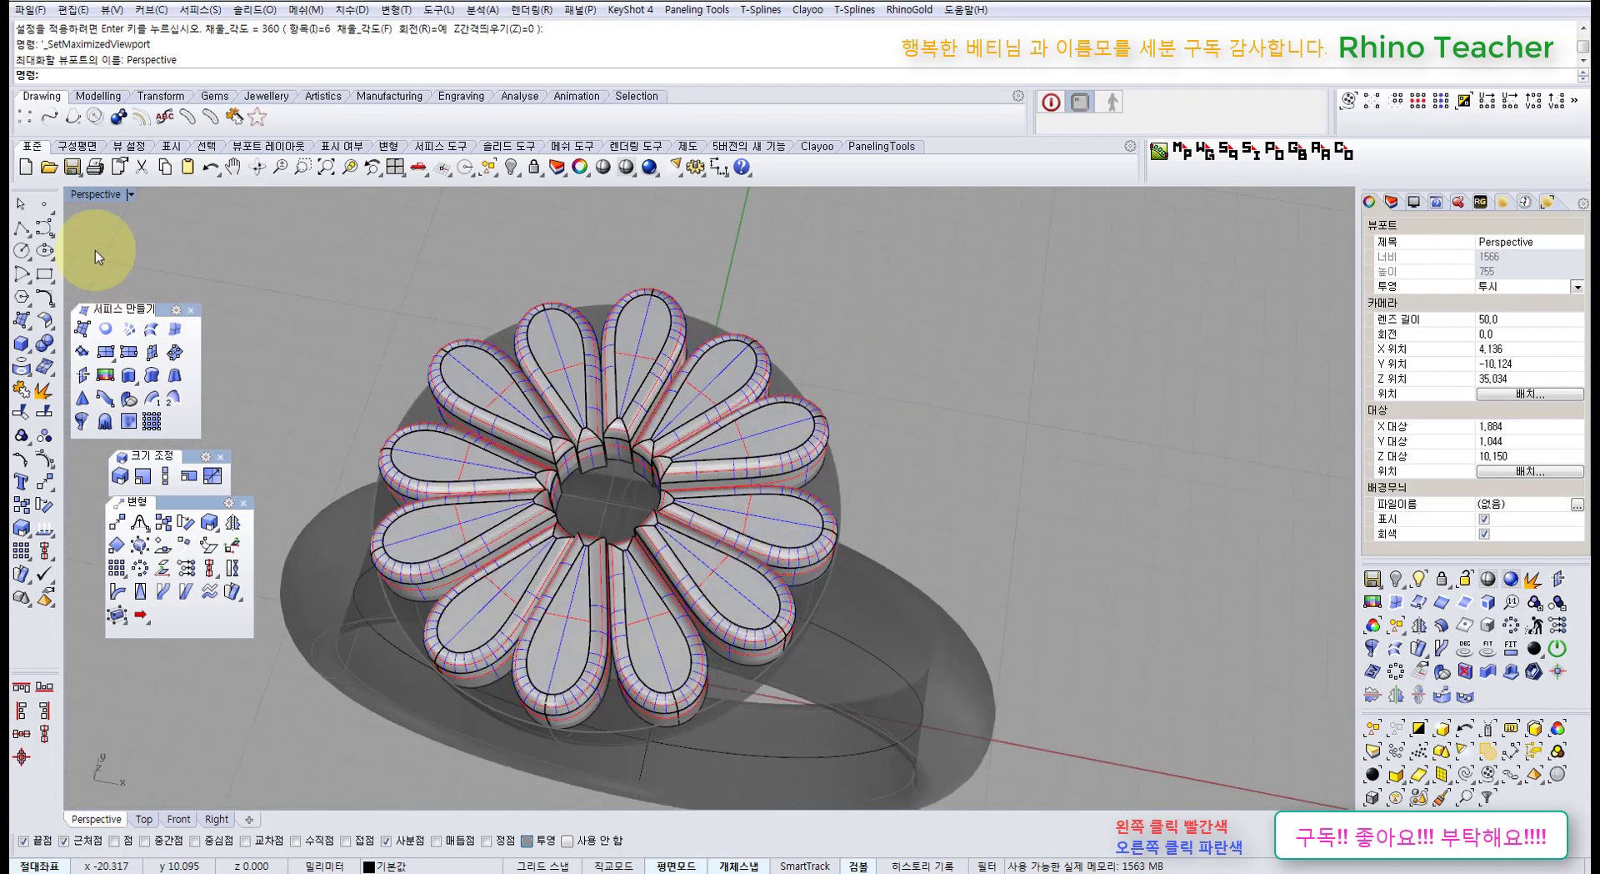
pyautogui.click(393, 167)
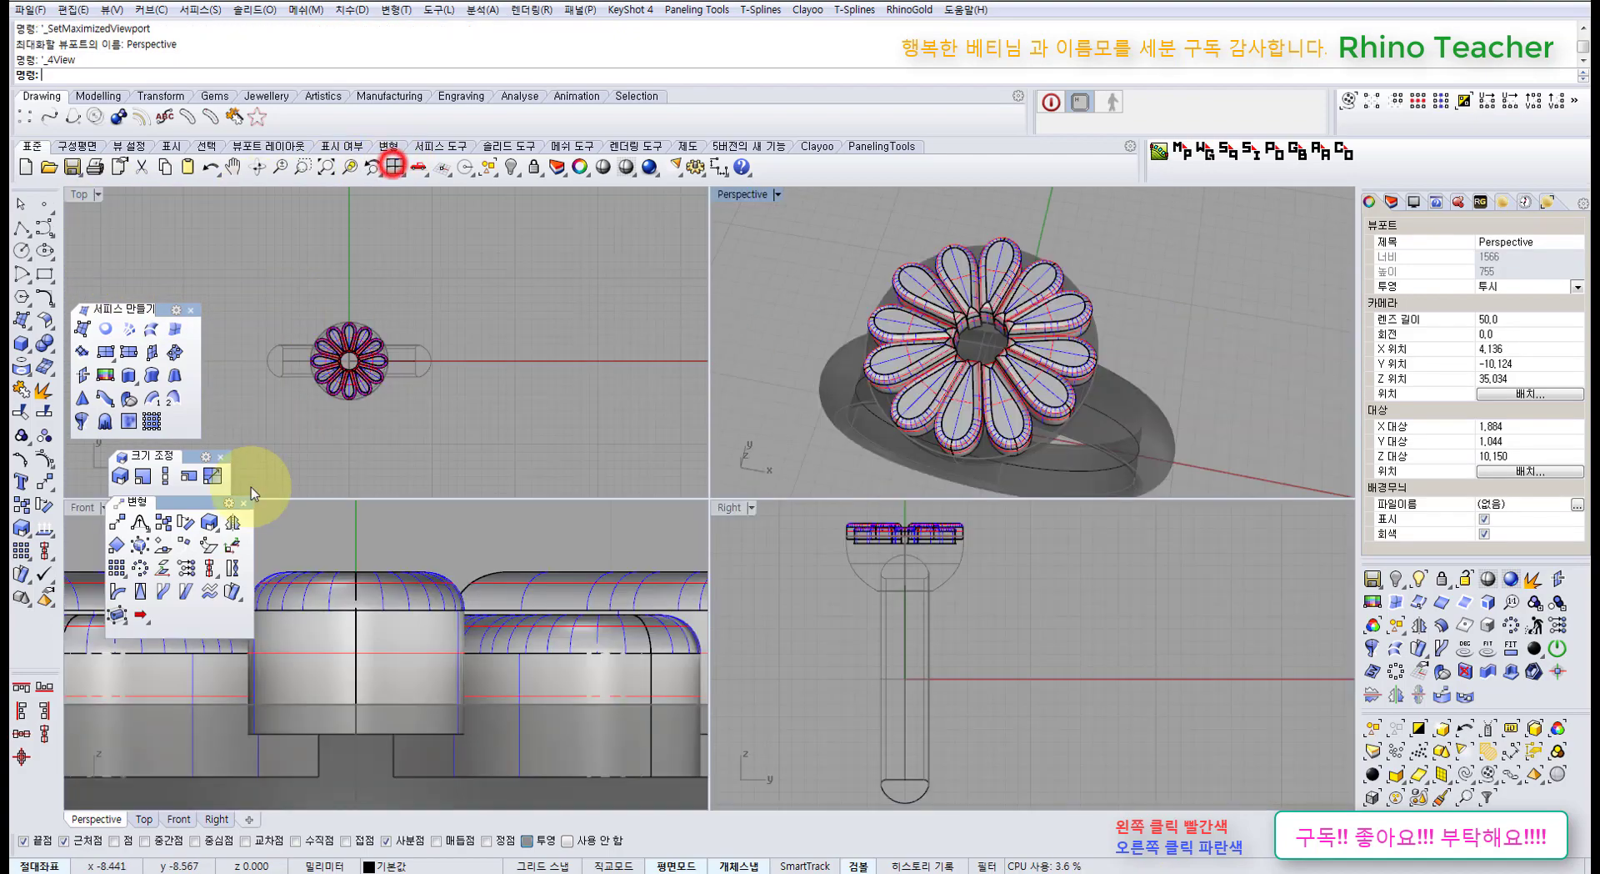
pyautogui.click(243, 503)
pyautogui.click(220, 457)
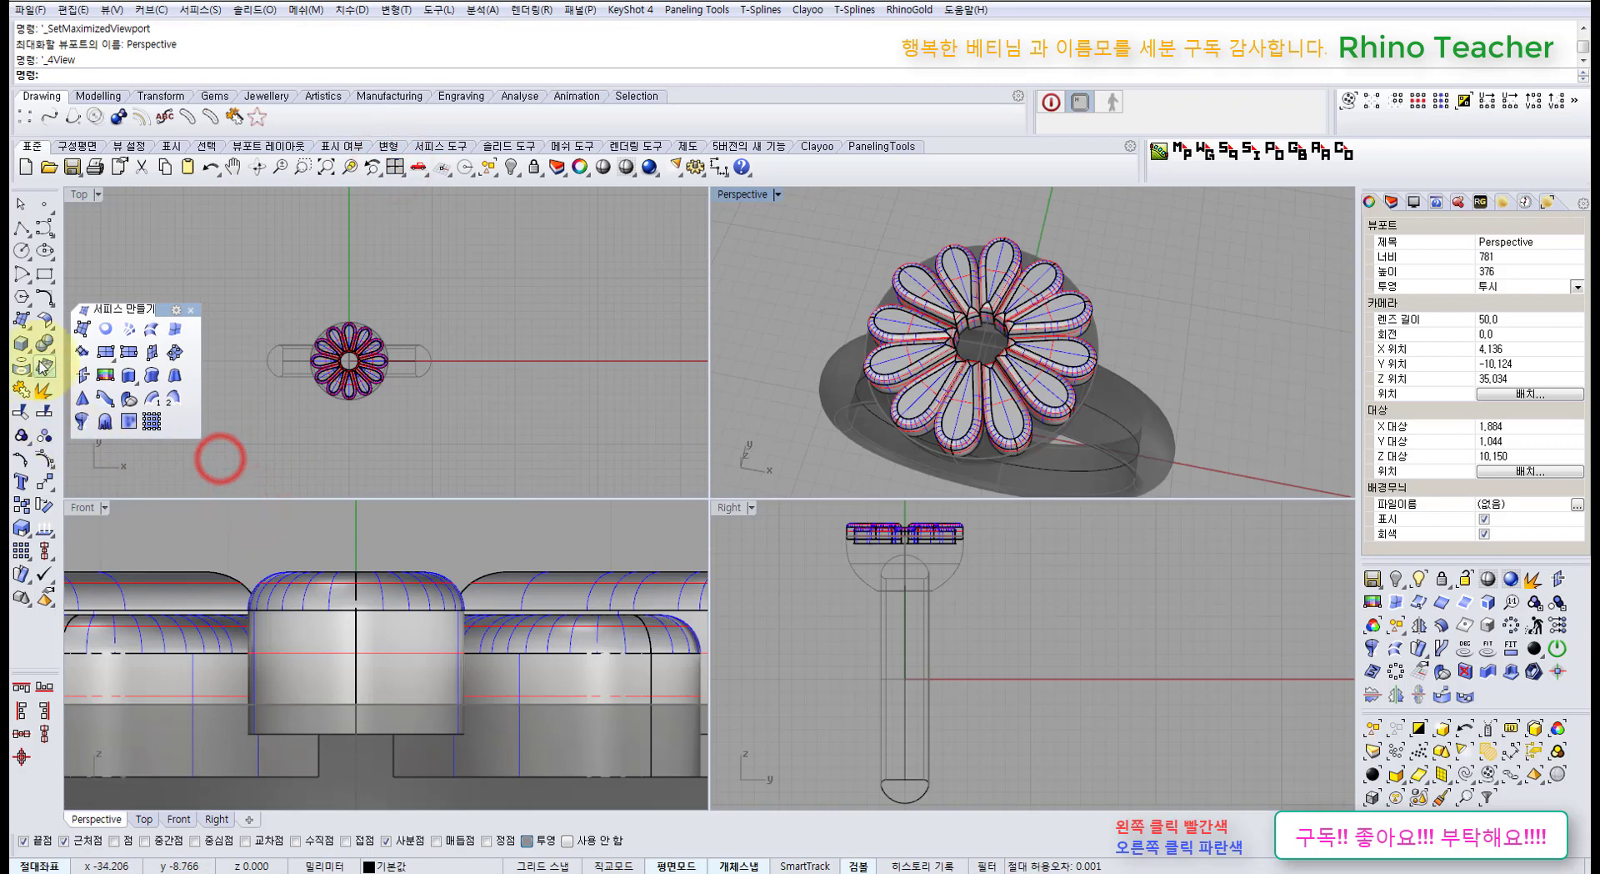
# Draw a sphere centred at the origin in the Top view, about 2.27 mm in diameter, with object snaps disabled.
pyautogui.click(15, 342)
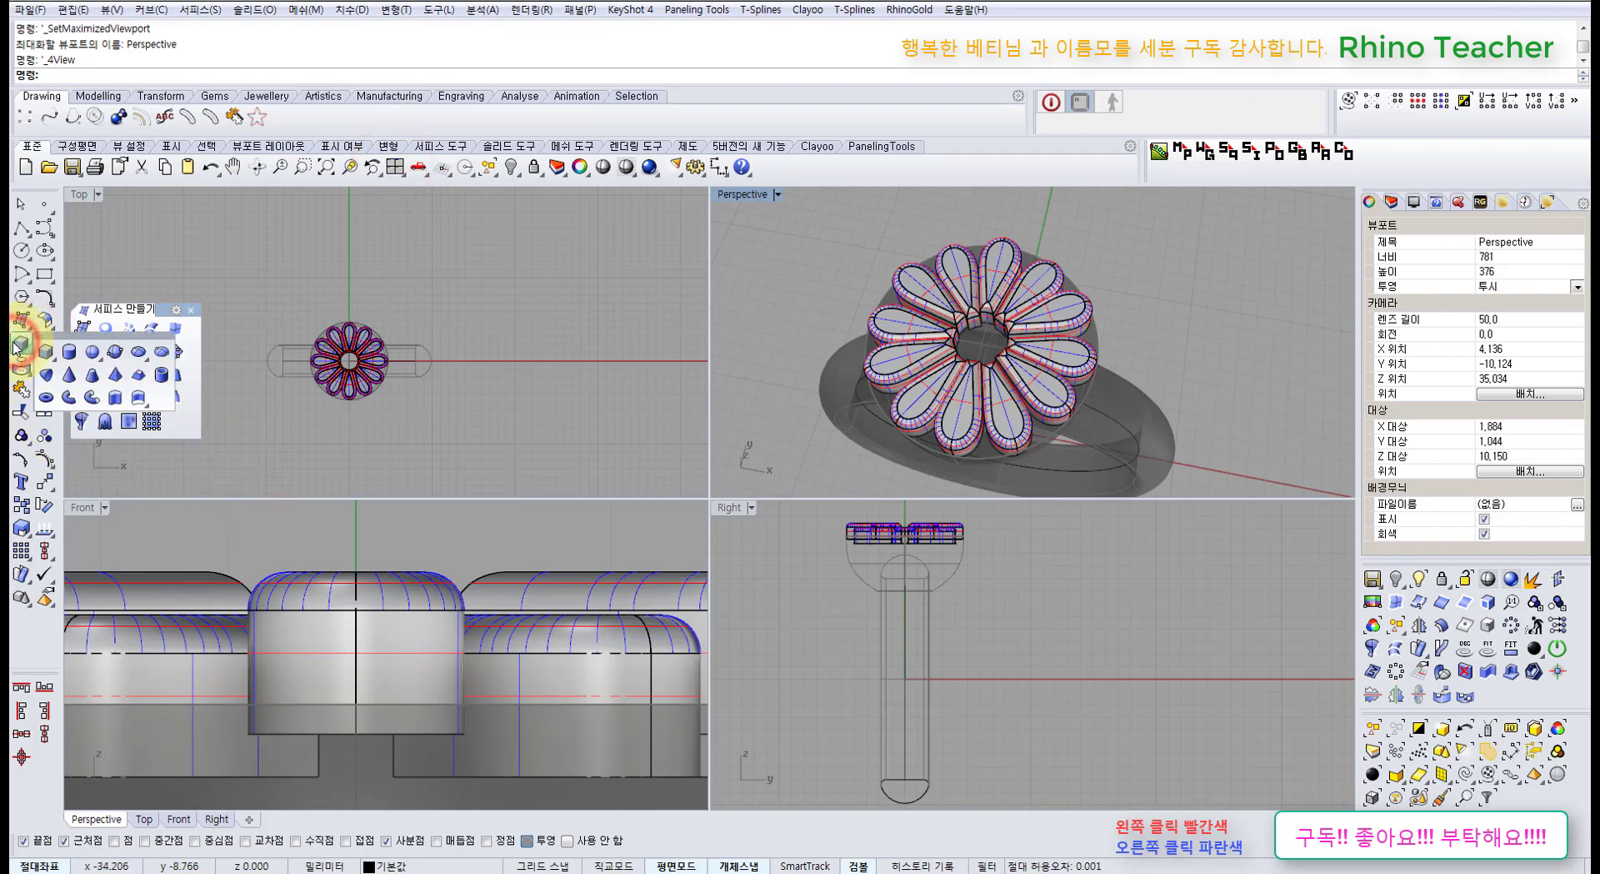
pyautogui.click(87, 351)
pyautogui.moveTo(332, 358); pyautogui.dragTo(490, 378, button='right')
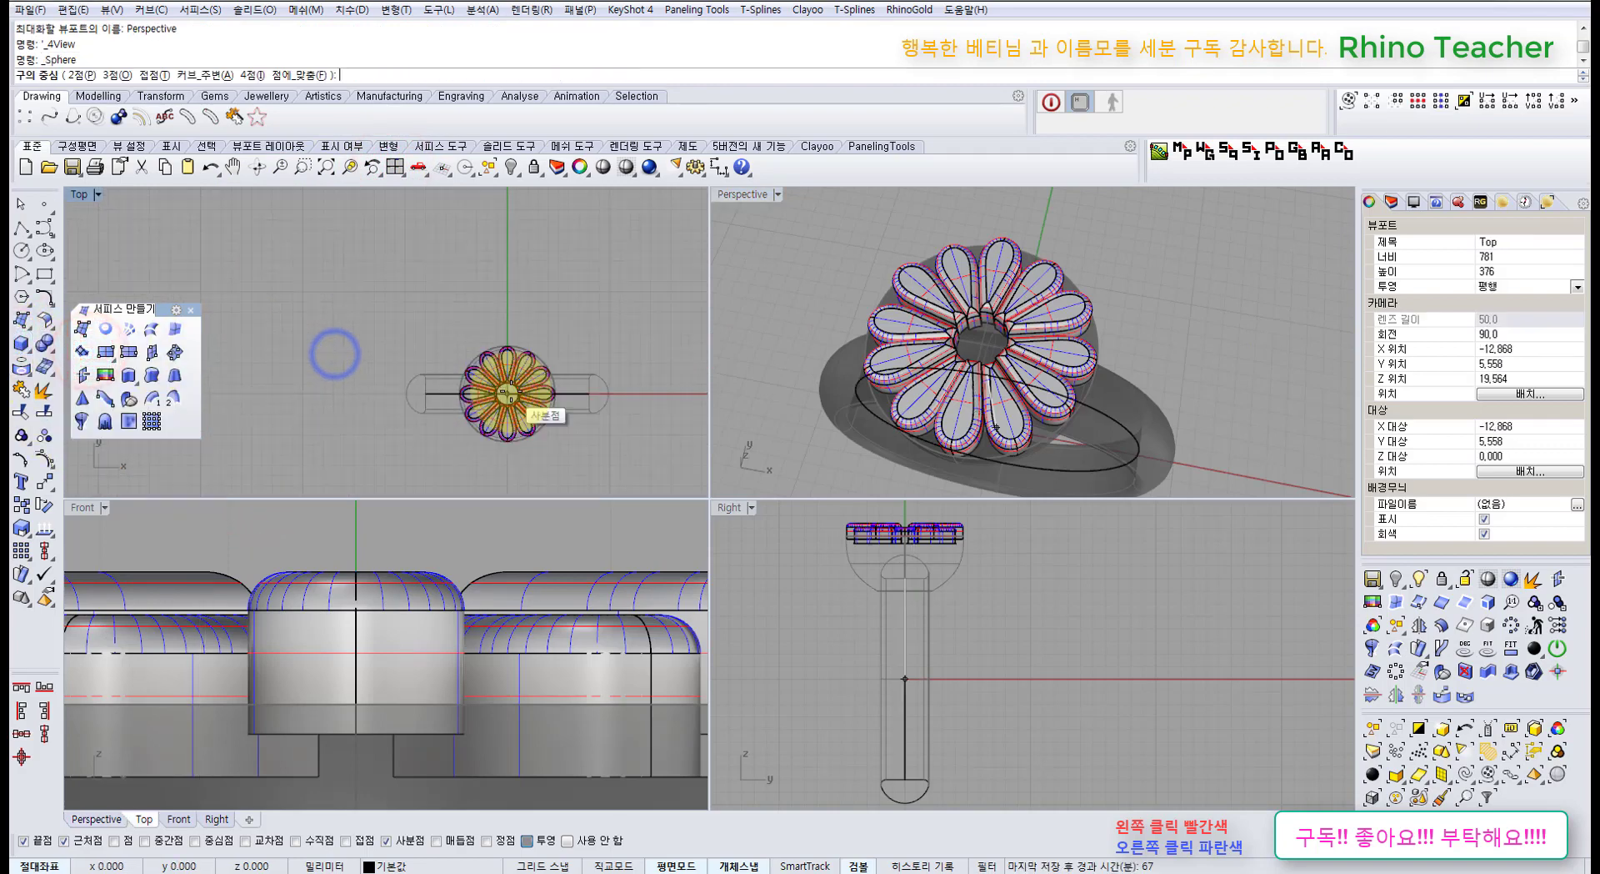
pyautogui.scroll(5, 494, 400)
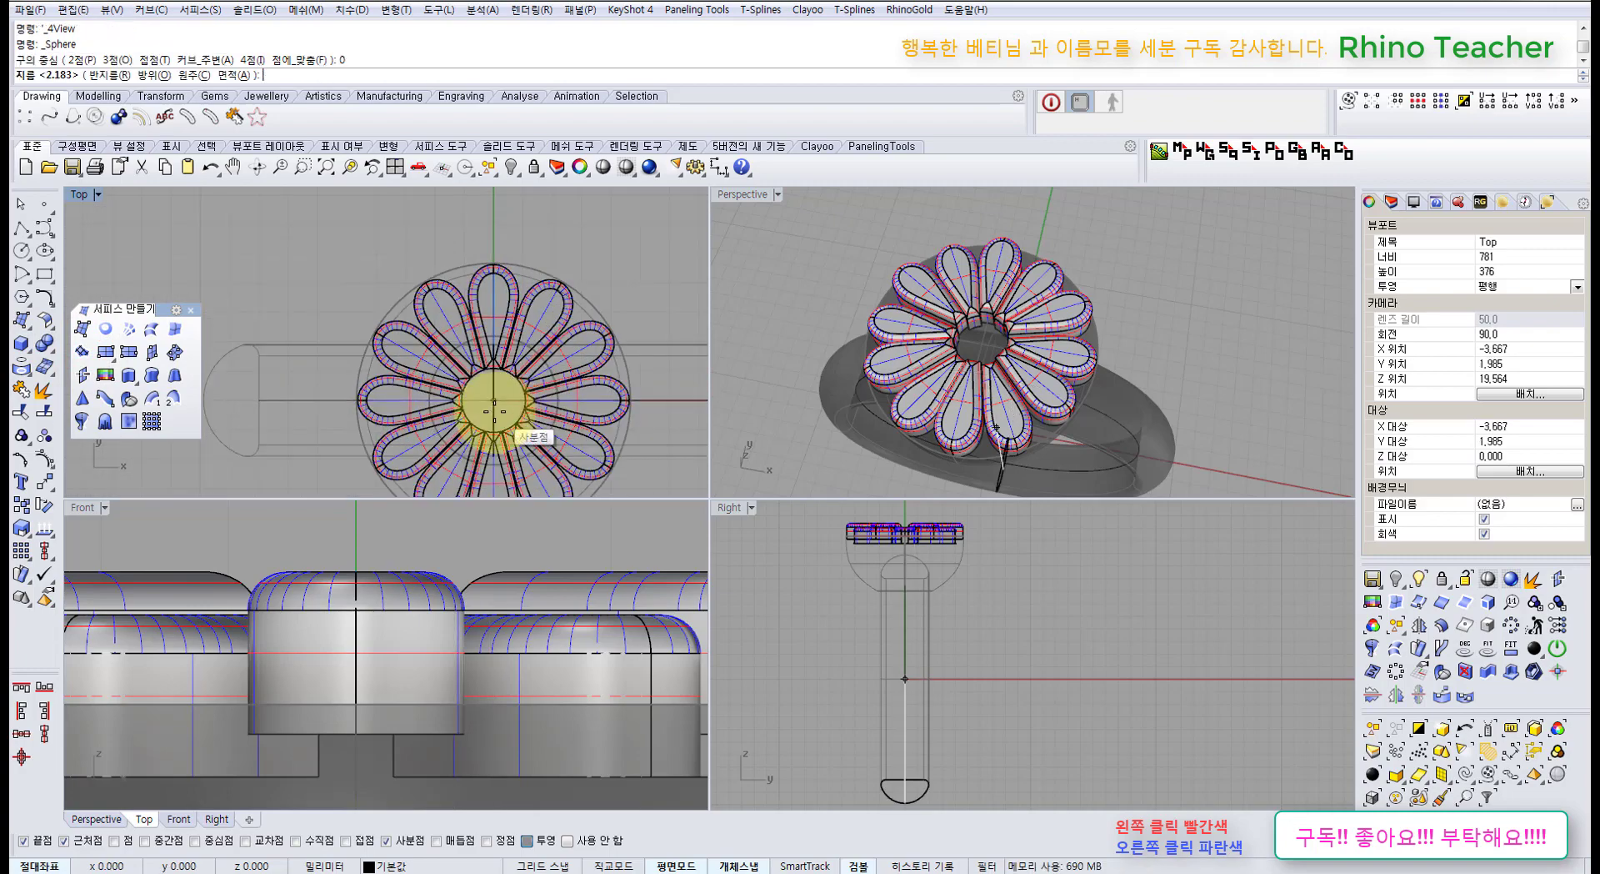
pyautogui.doubleClick(80, 196)
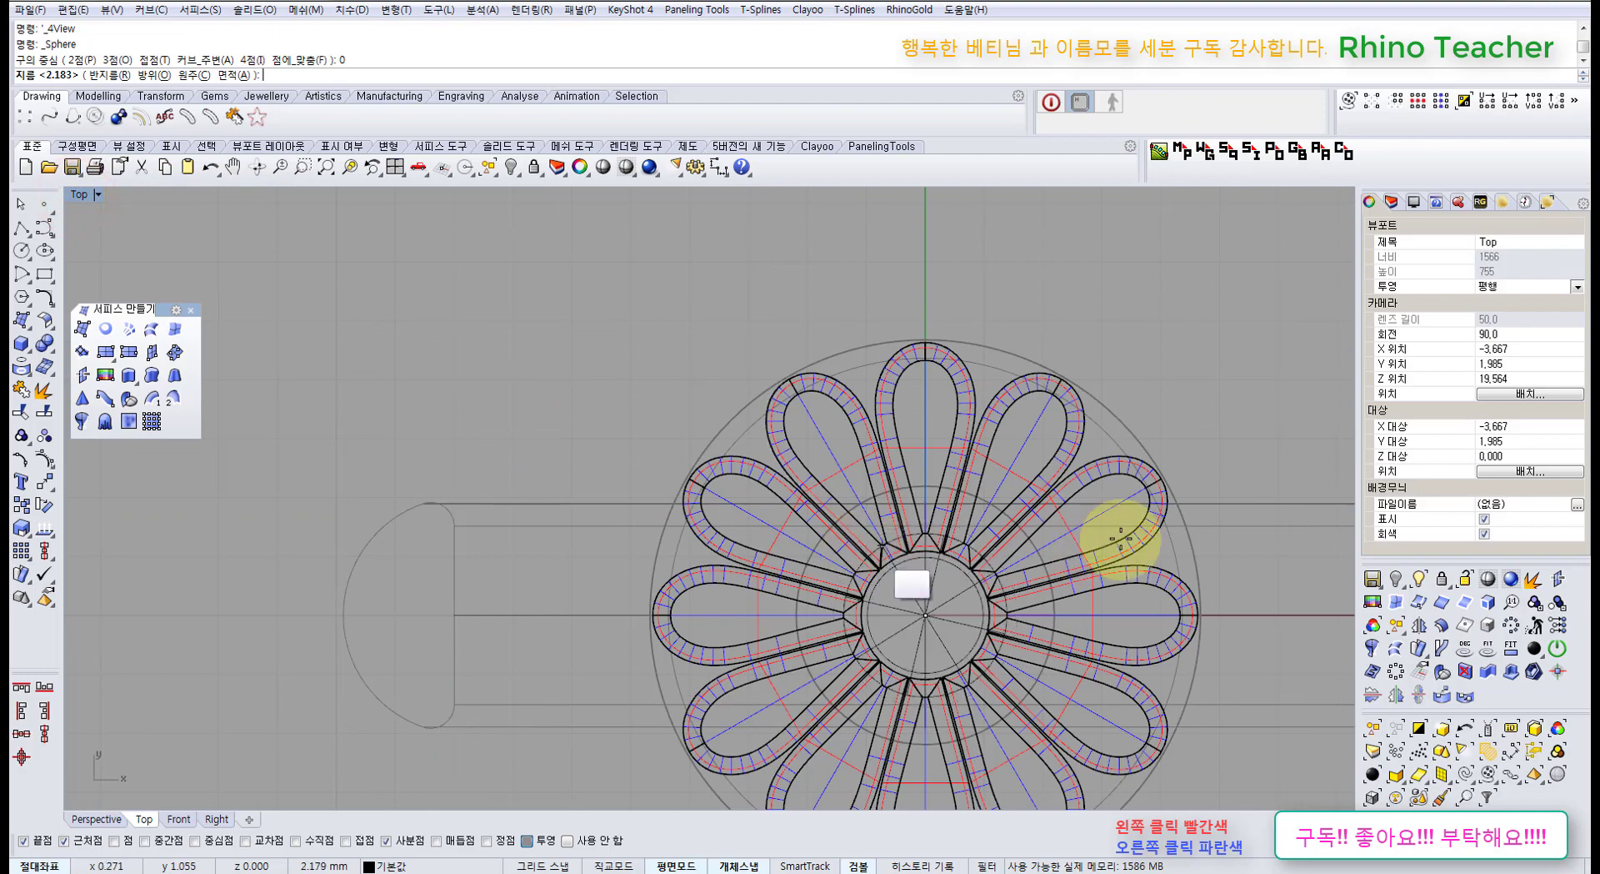
pyautogui.moveTo(1233, 408); pyautogui.dragTo(882, 357, button='right')
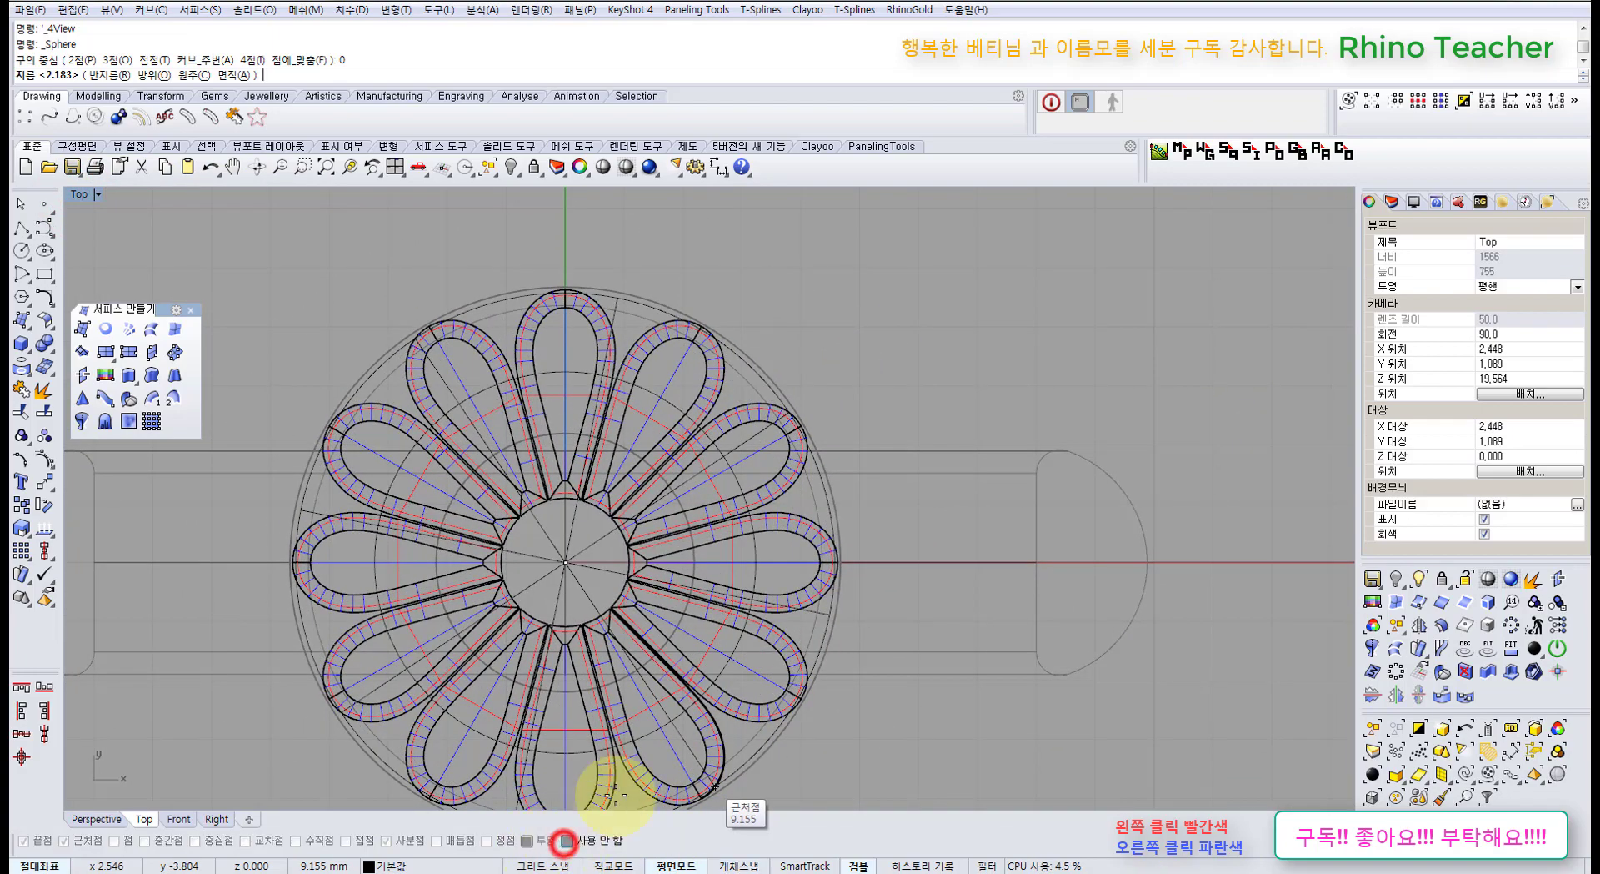
pyautogui.scroll(5, 635, 565)
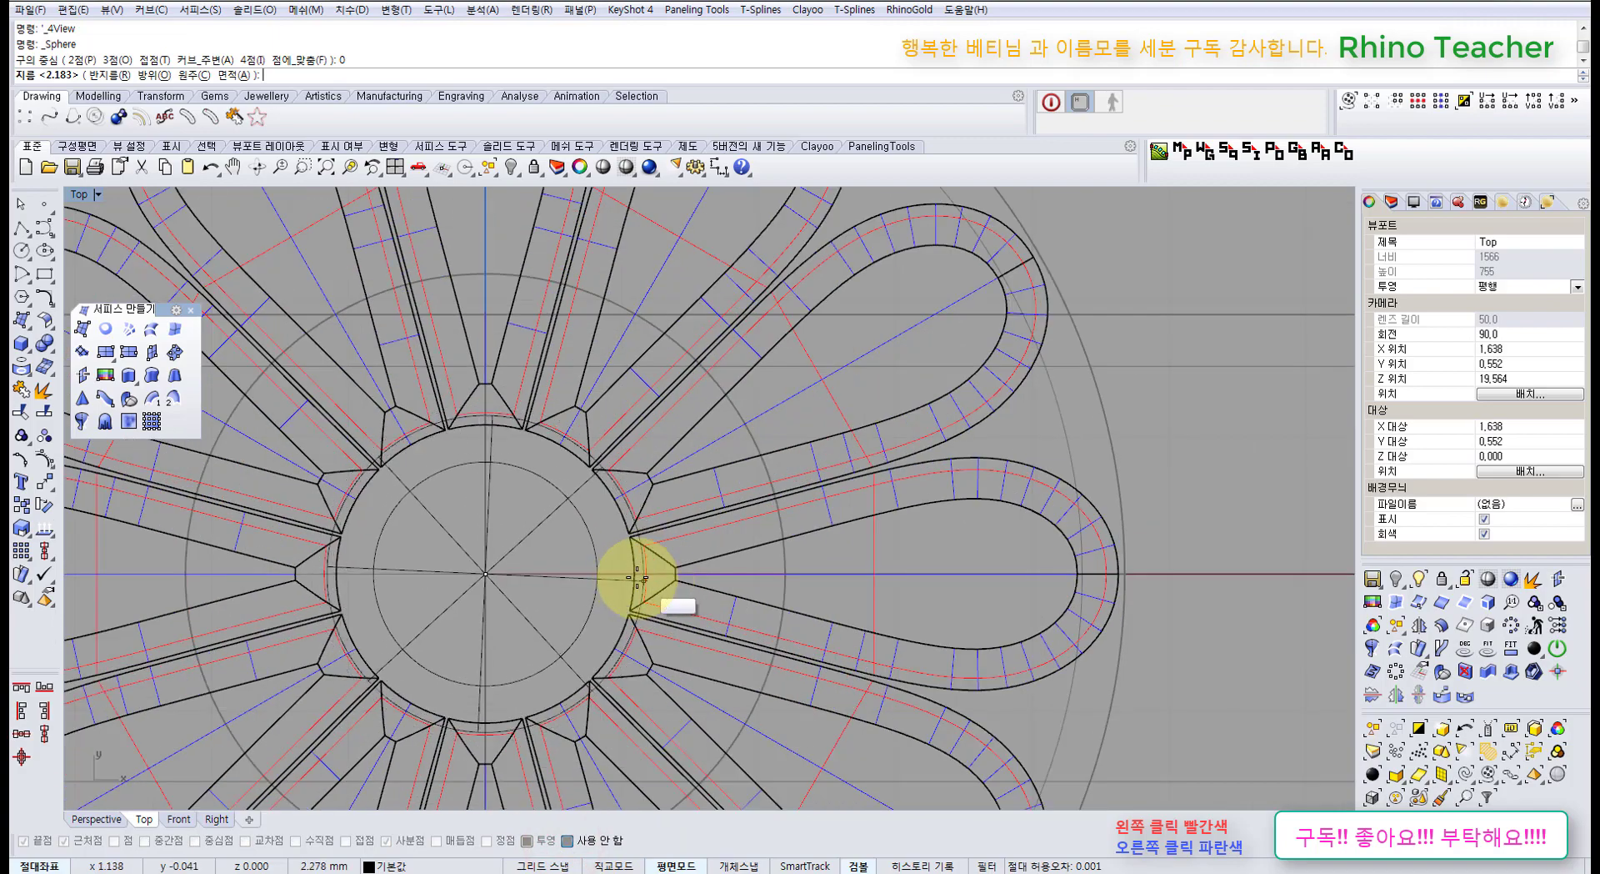
pyautogui.scroll(3, 630, 564)
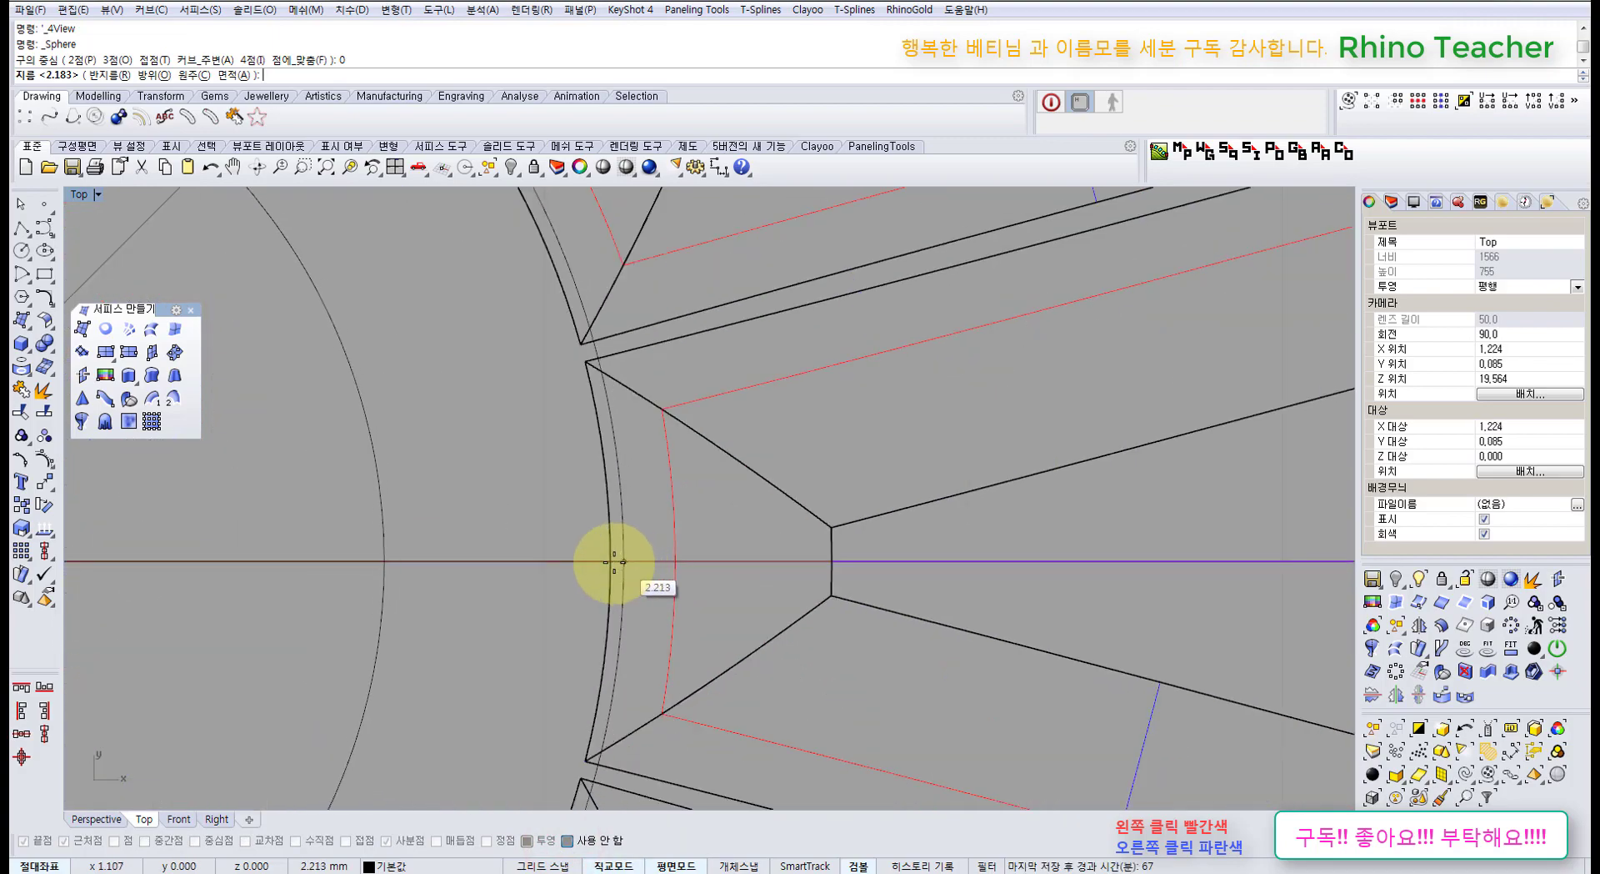
pyautogui.scroll(-1, 597, 561)
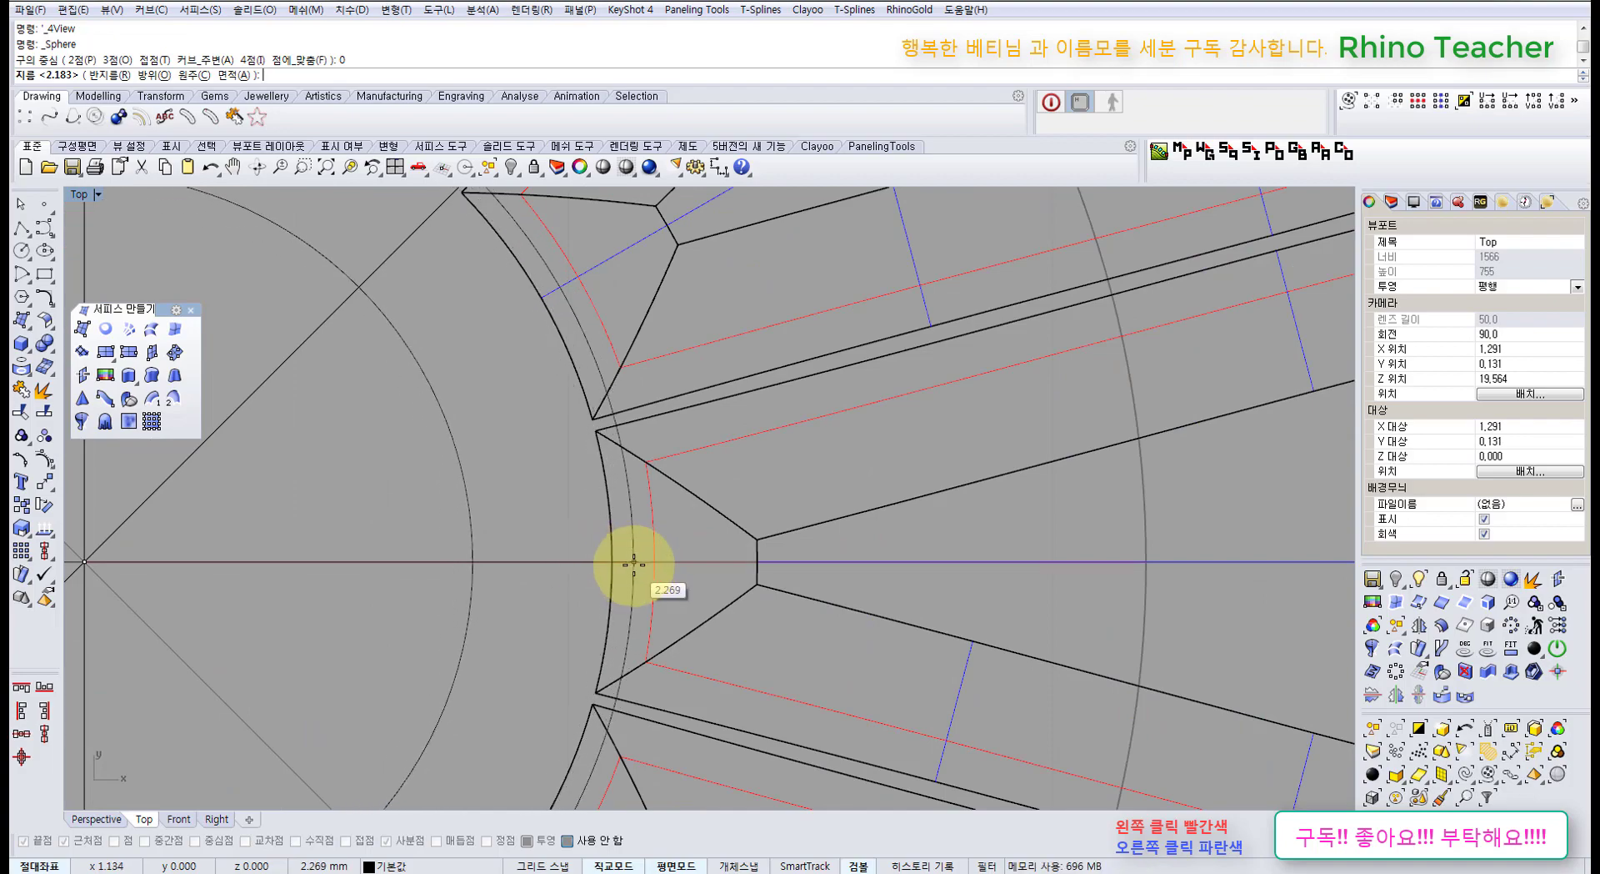
pyautogui.click(634, 563)
# Move the sphere straight up from the ring's centre into the opening in the middle of the petals.
pyautogui.scroll(-10, 666, 565)
pyautogui.moveTo(700, 575); pyautogui.dragTo(625, 589, button='right')
pyautogui.hotkey('ctrl', 'F4')
pyautogui.click(601, 625)
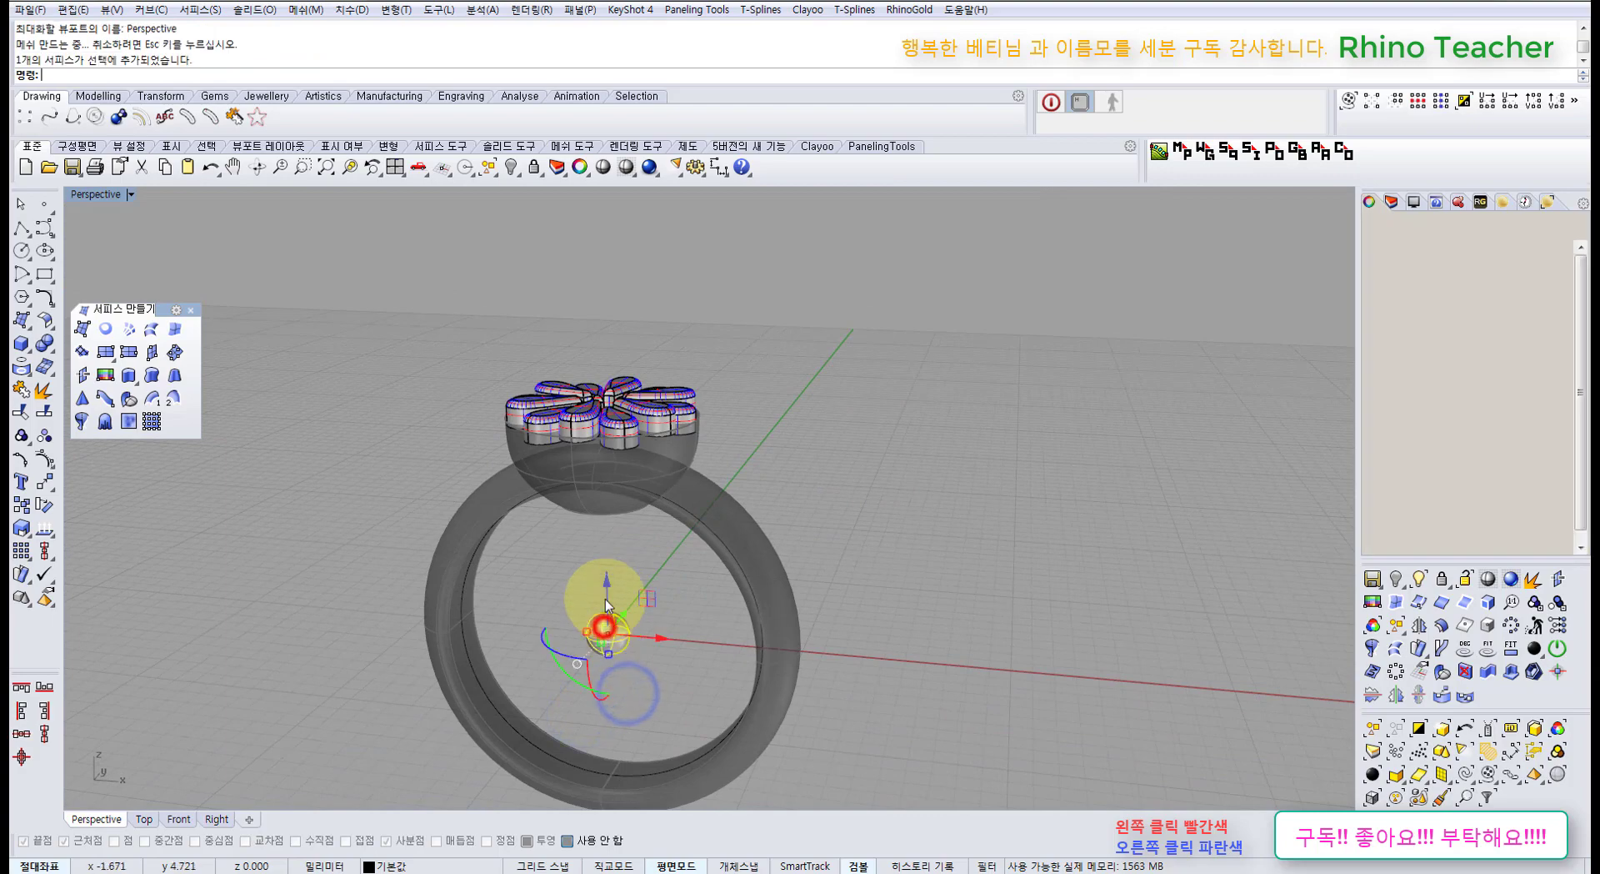
pyautogui.scroll(5, 606, 605)
pyautogui.moveTo(606, 605); pyautogui.dragTo(714, 303)
pyautogui.moveTo(732, 315); pyautogui.dragTo(703, 518, button='right')
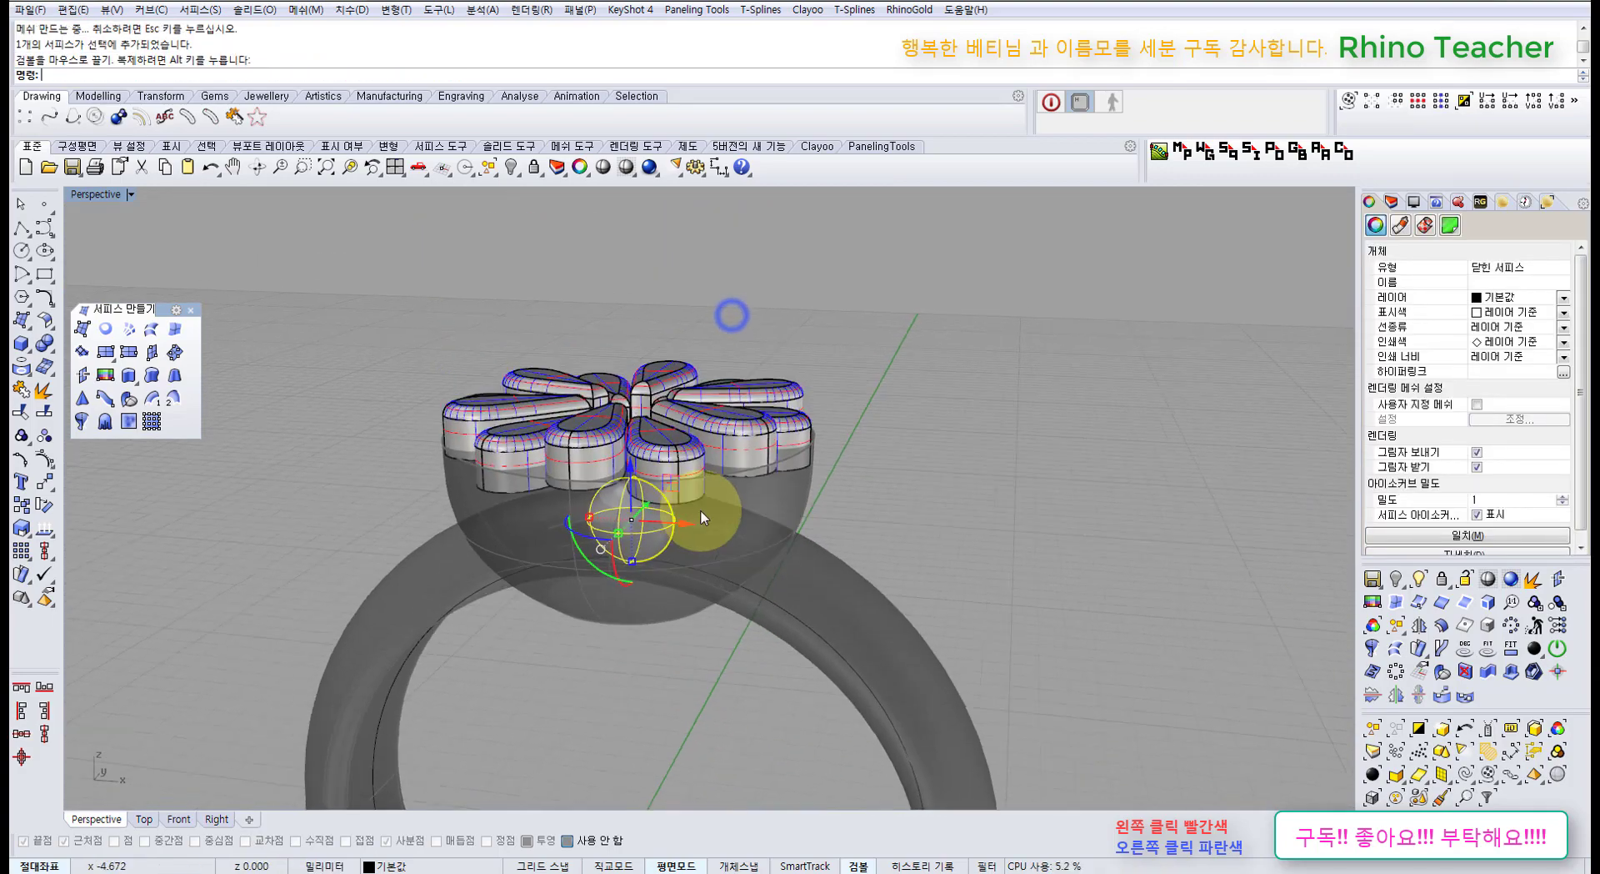
pyautogui.moveTo(631, 477); pyautogui.dragTo(626, 363)
pyautogui.moveTo(778, 394); pyautogui.dragTo(671, 483, button='right')
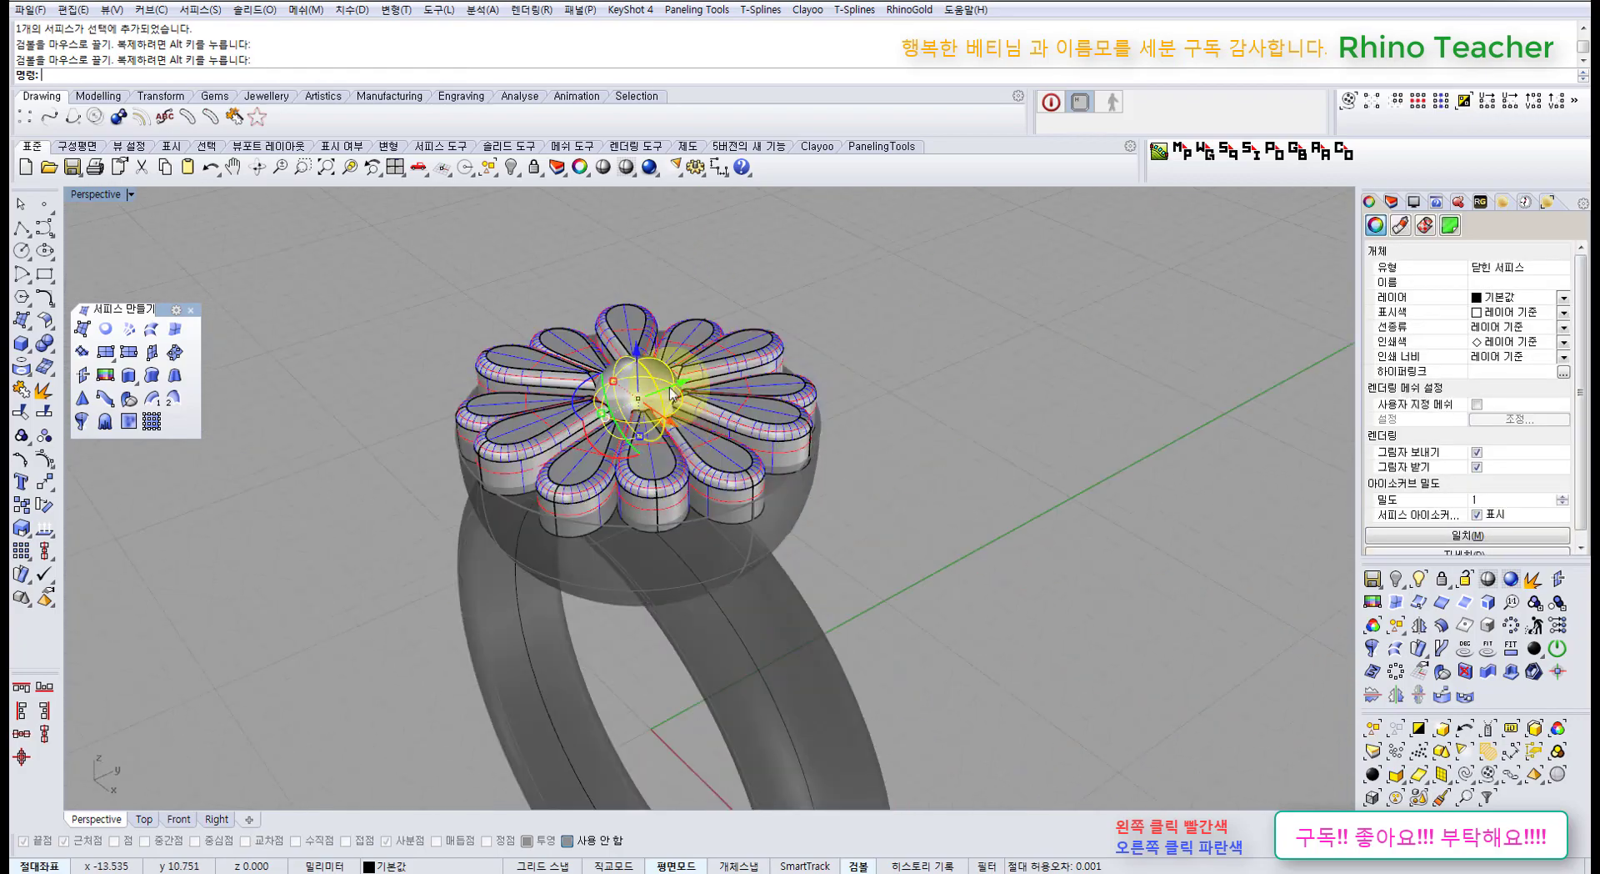
# Unlock the locked ring band and bowl setting beneath the flower.
pyautogui.scroll(6, 642, 390)
pyautogui.moveTo(625, 397); pyautogui.dragTo(608, 385, button='right')
pyautogui.click(607, 375)
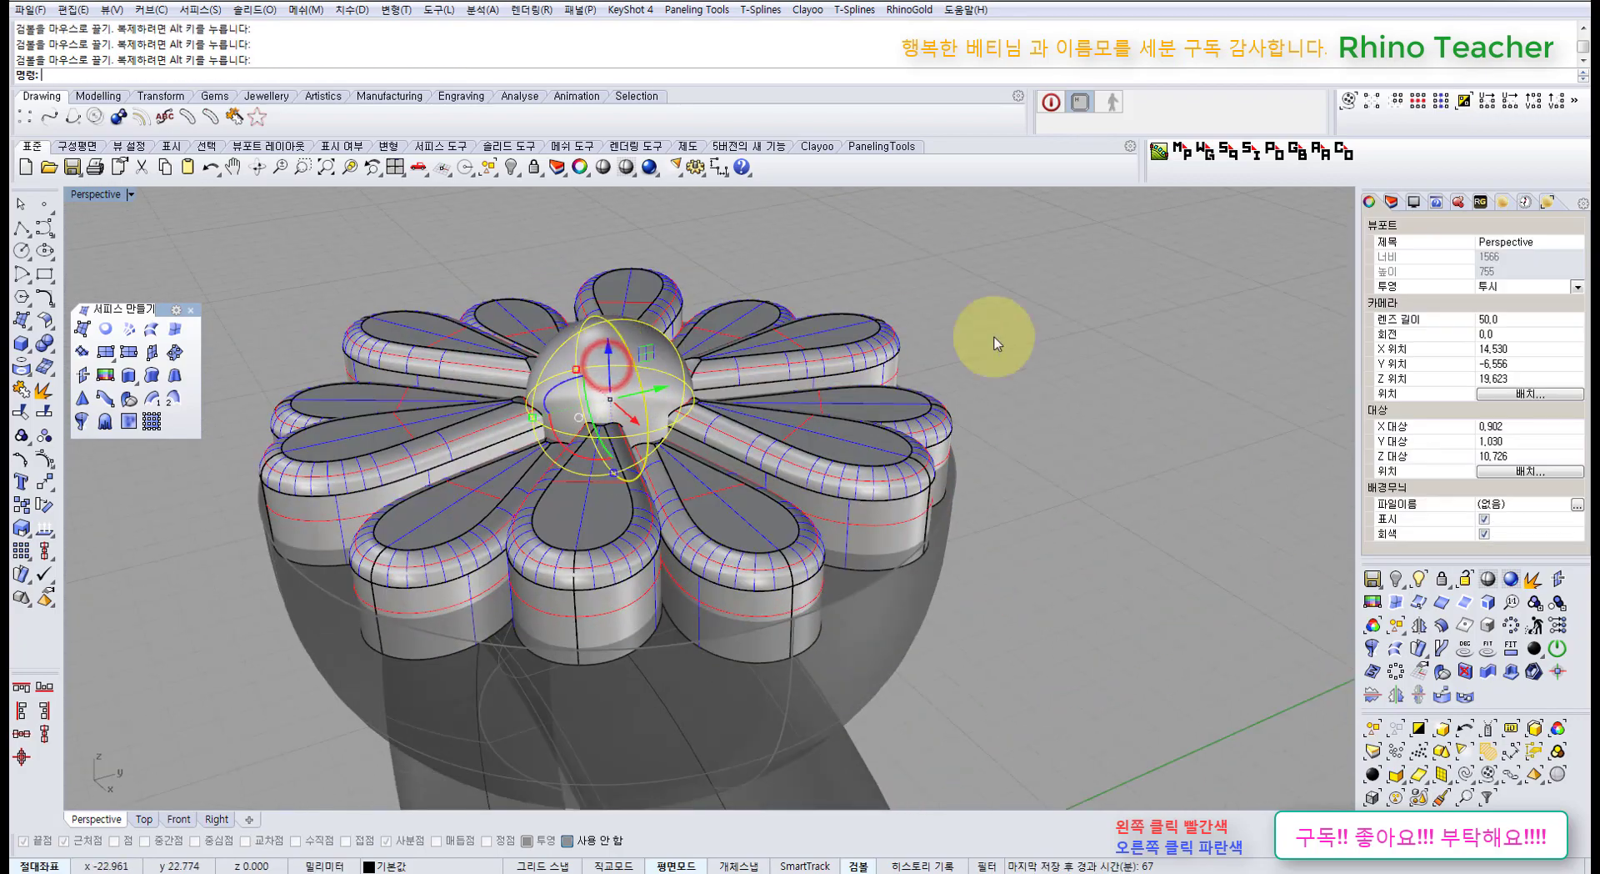
pyautogui.click(1033, 333)
pyautogui.moveTo(790, 293); pyautogui.dragTo(806, 409, button='right')
pyautogui.scroll(-8, 806, 409)
pyautogui.moveTo(850, 504); pyautogui.dragTo(876, 381, button='right')
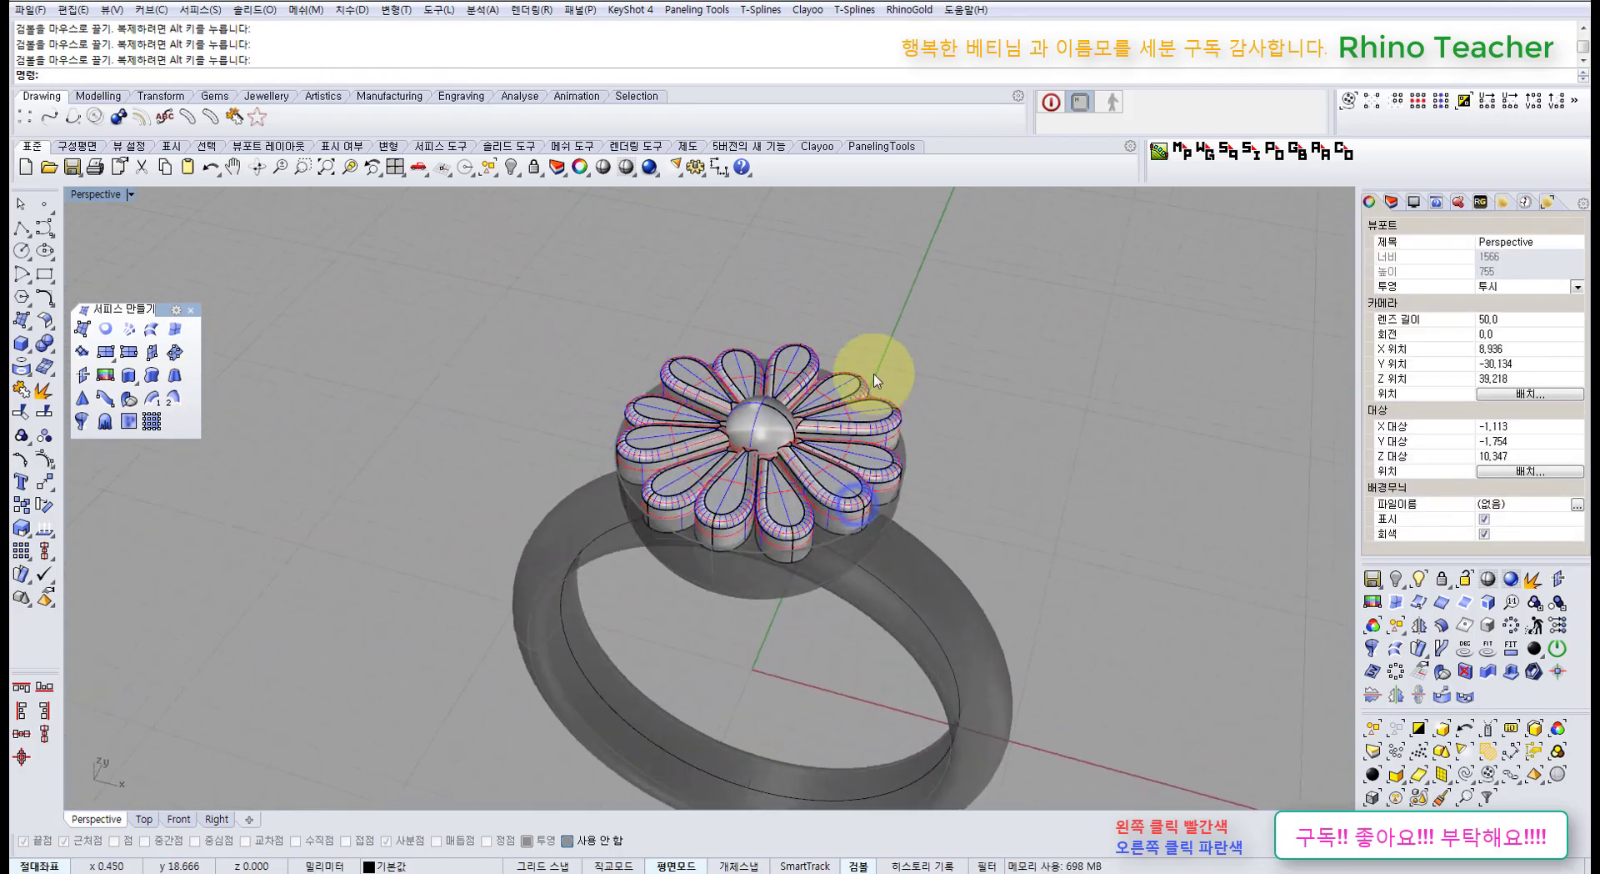
pyautogui.click(533, 169)
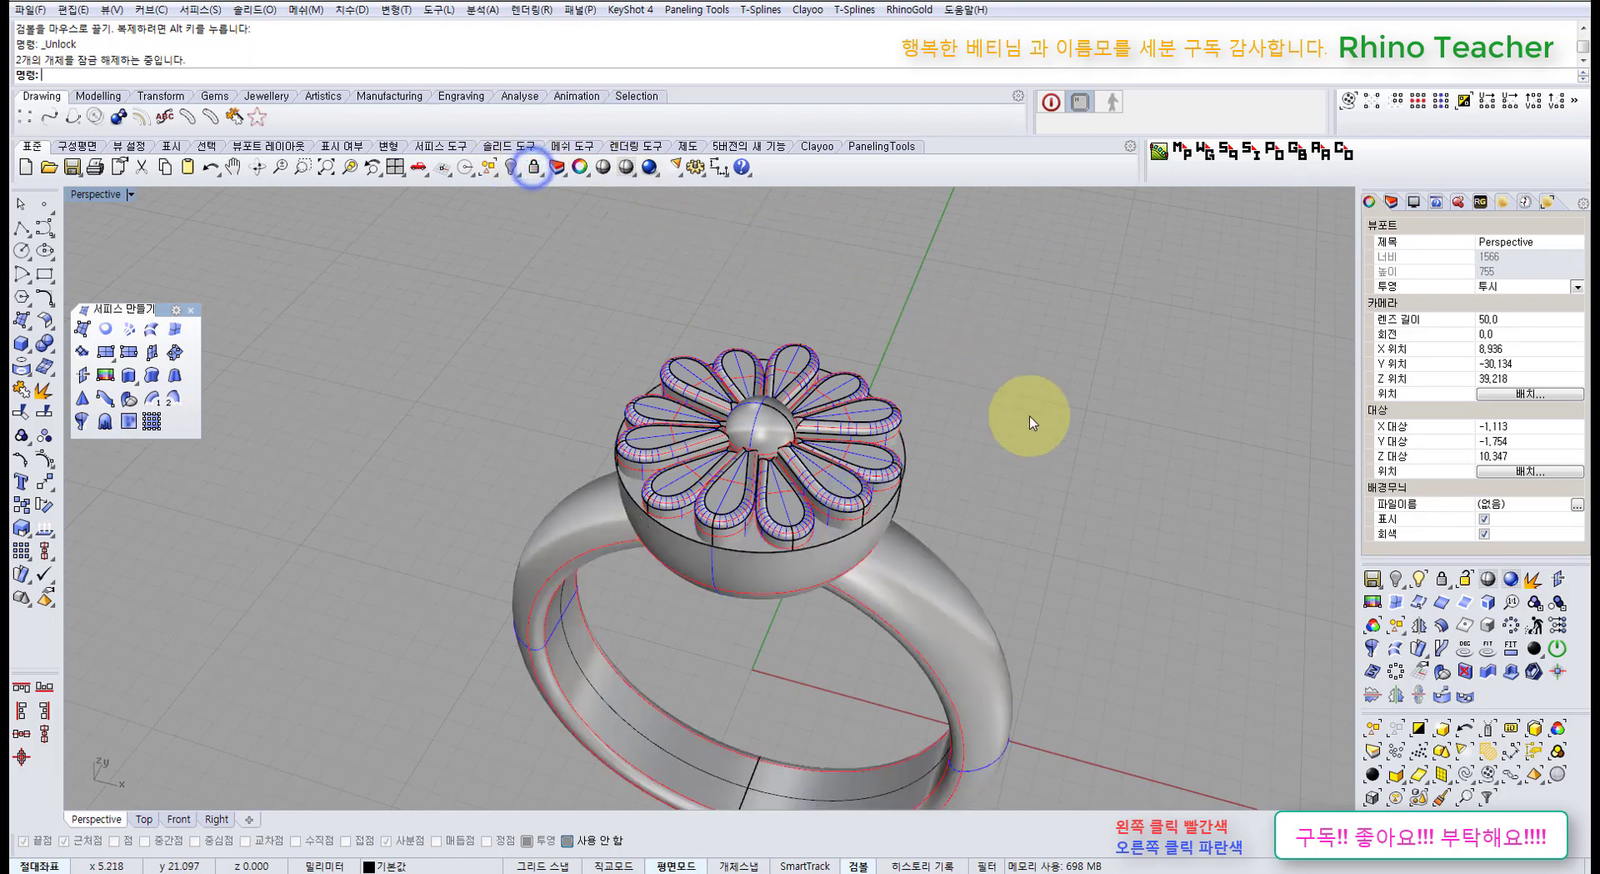
pyautogui.click(1029, 435)
# Fillet the upper rim edge of the bowl setting with a radius of 0.3.
pyautogui.moveTo(886, 597); pyautogui.dragTo(544, 465, button='right')
pyautogui.moveTo(560, 532); pyautogui.dragTo(642, 446, button='right')
pyautogui.scroll(3, 643, 446)
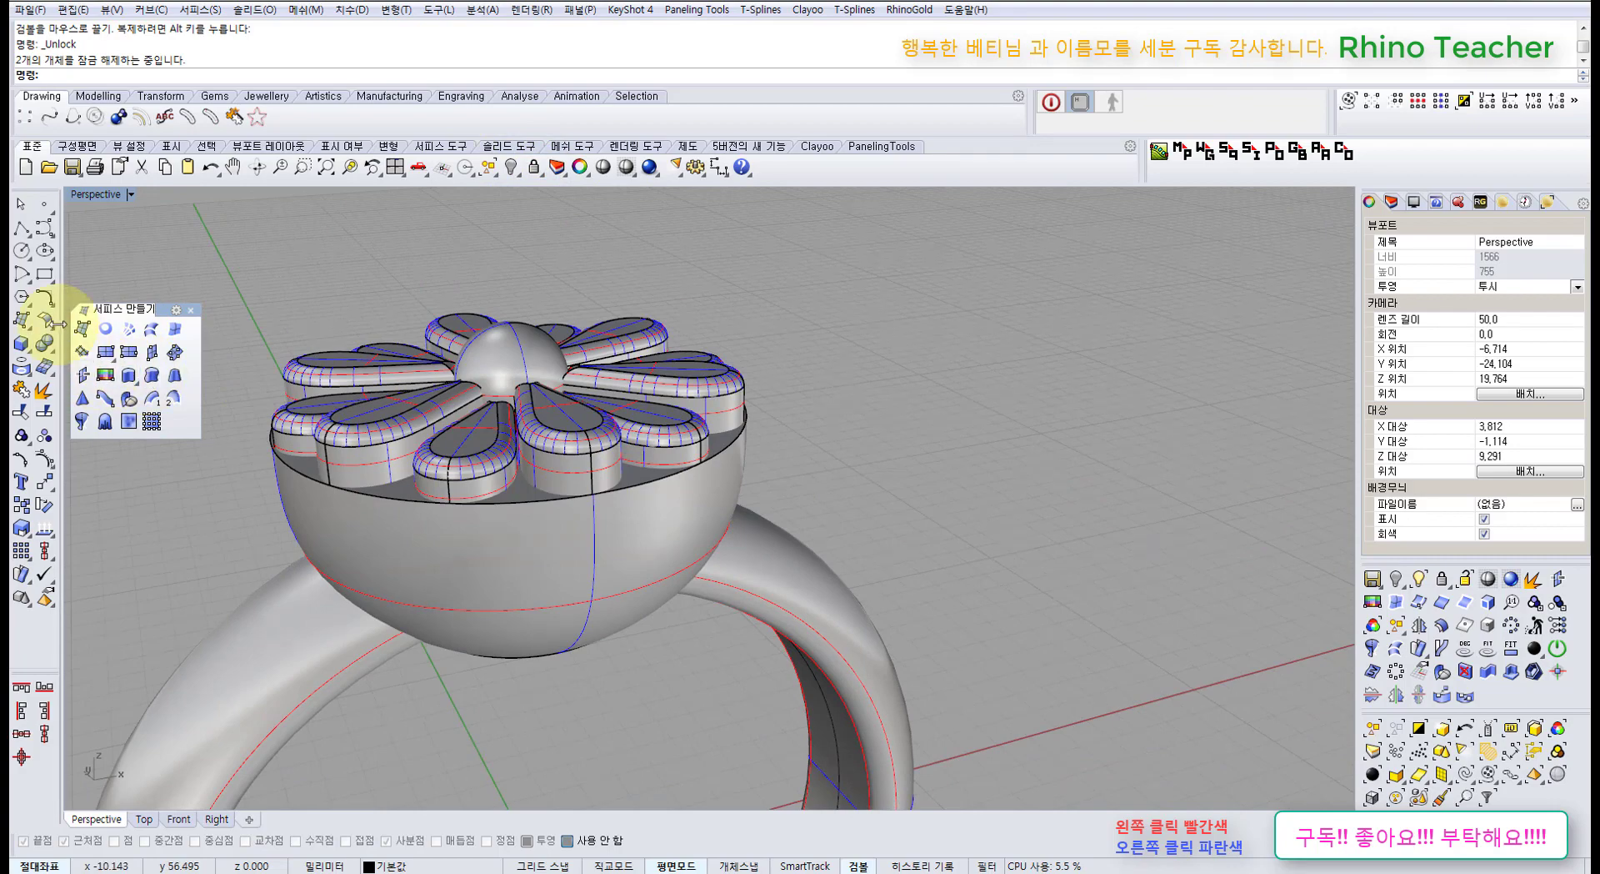
pyautogui.click(44, 344)
pyautogui.click(157, 367)
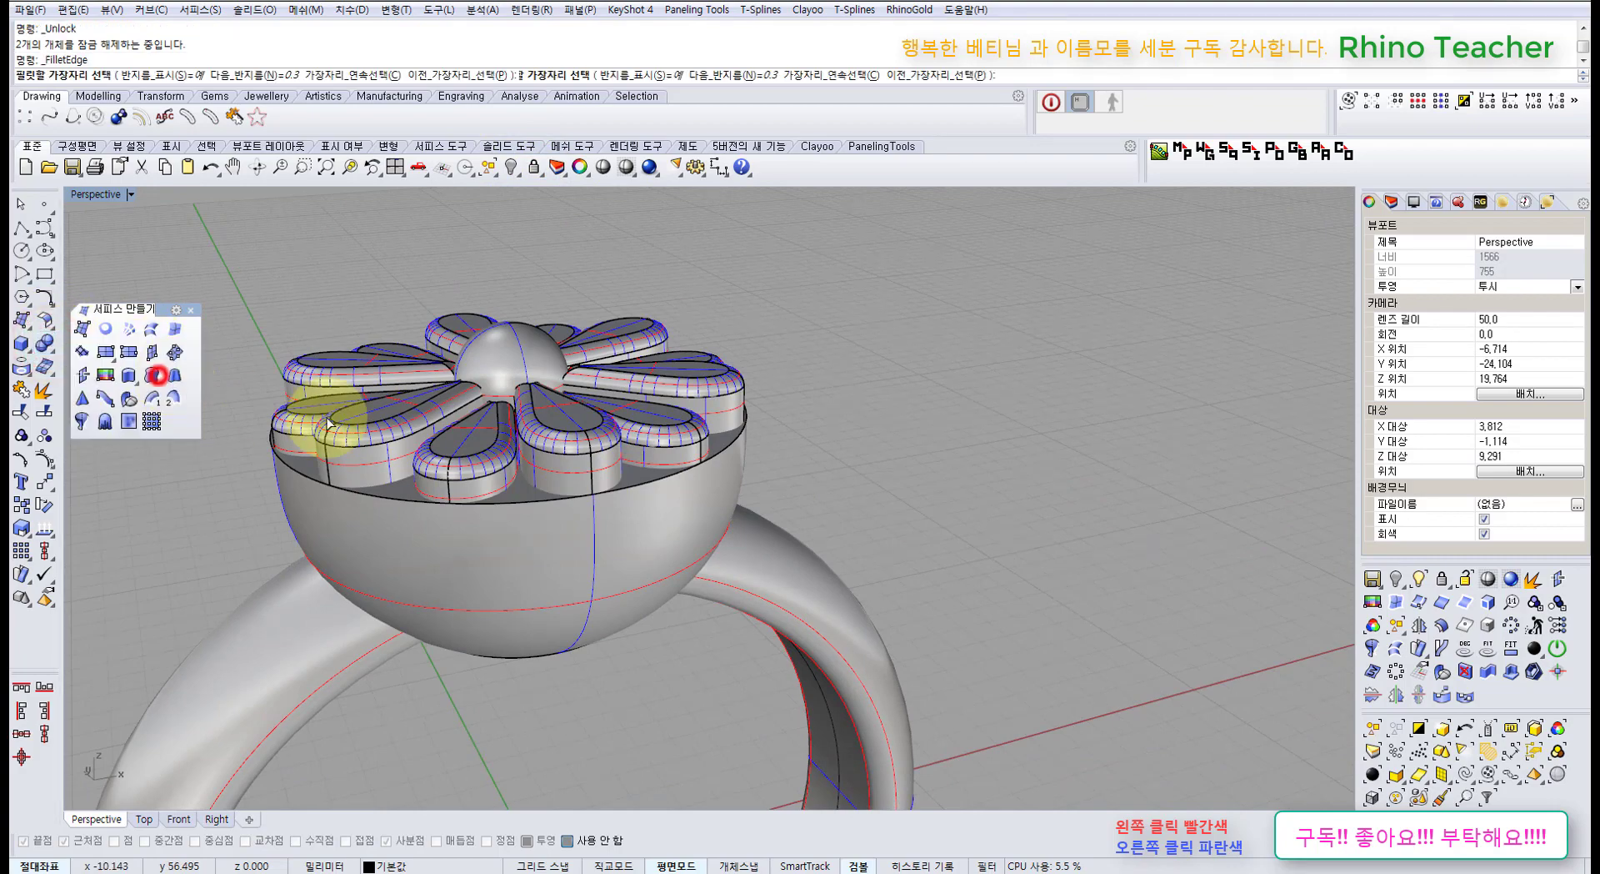
pyautogui.click(658, 483)
pyautogui.rightClick(655, 479)
pyautogui.rightClick(658, 477)
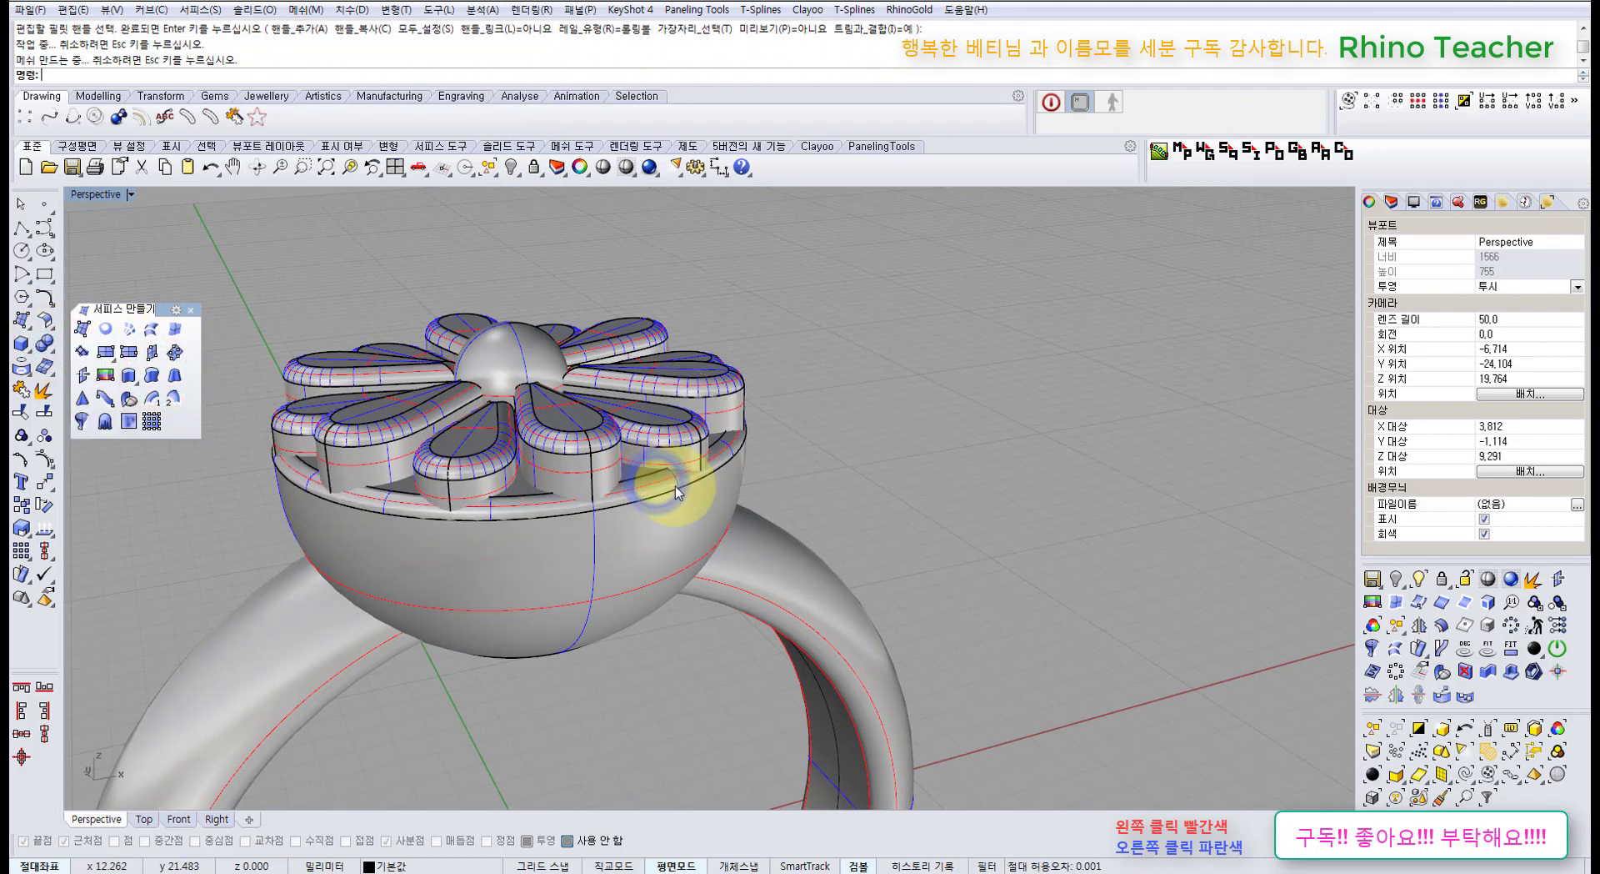
# Try shifting one of the petals on the bowl and undo the drag.
pyautogui.moveTo(871, 443); pyautogui.dragTo(314, 428, button='right')
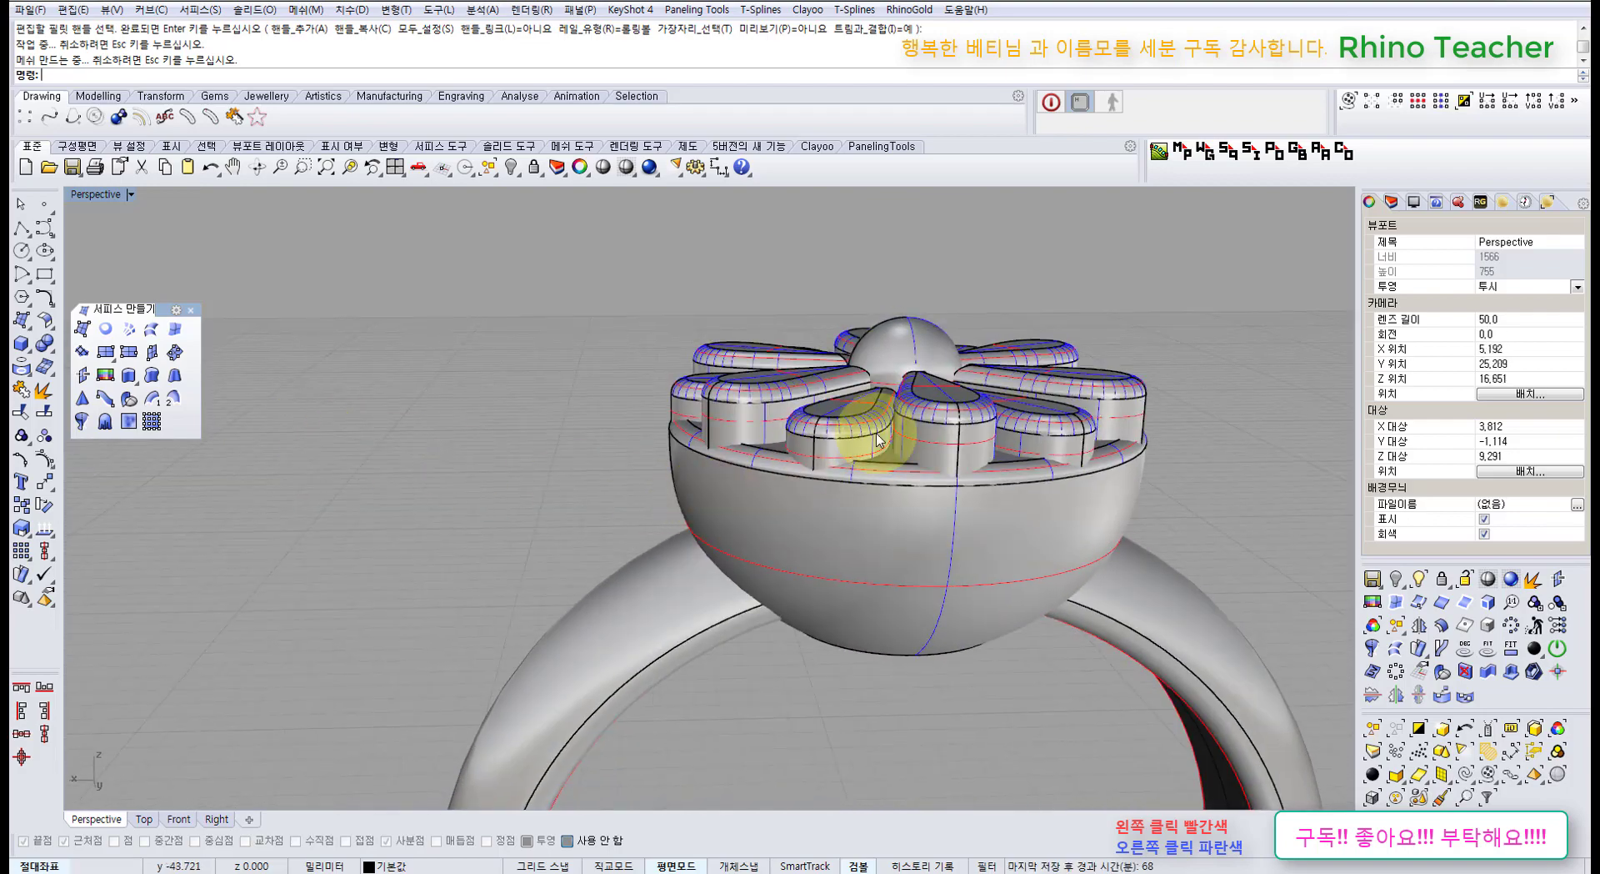
pyautogui.click(968, 447)
pyautogui.moveTo(968, 447); pyautogui.dragTo(782, 414, button='right')
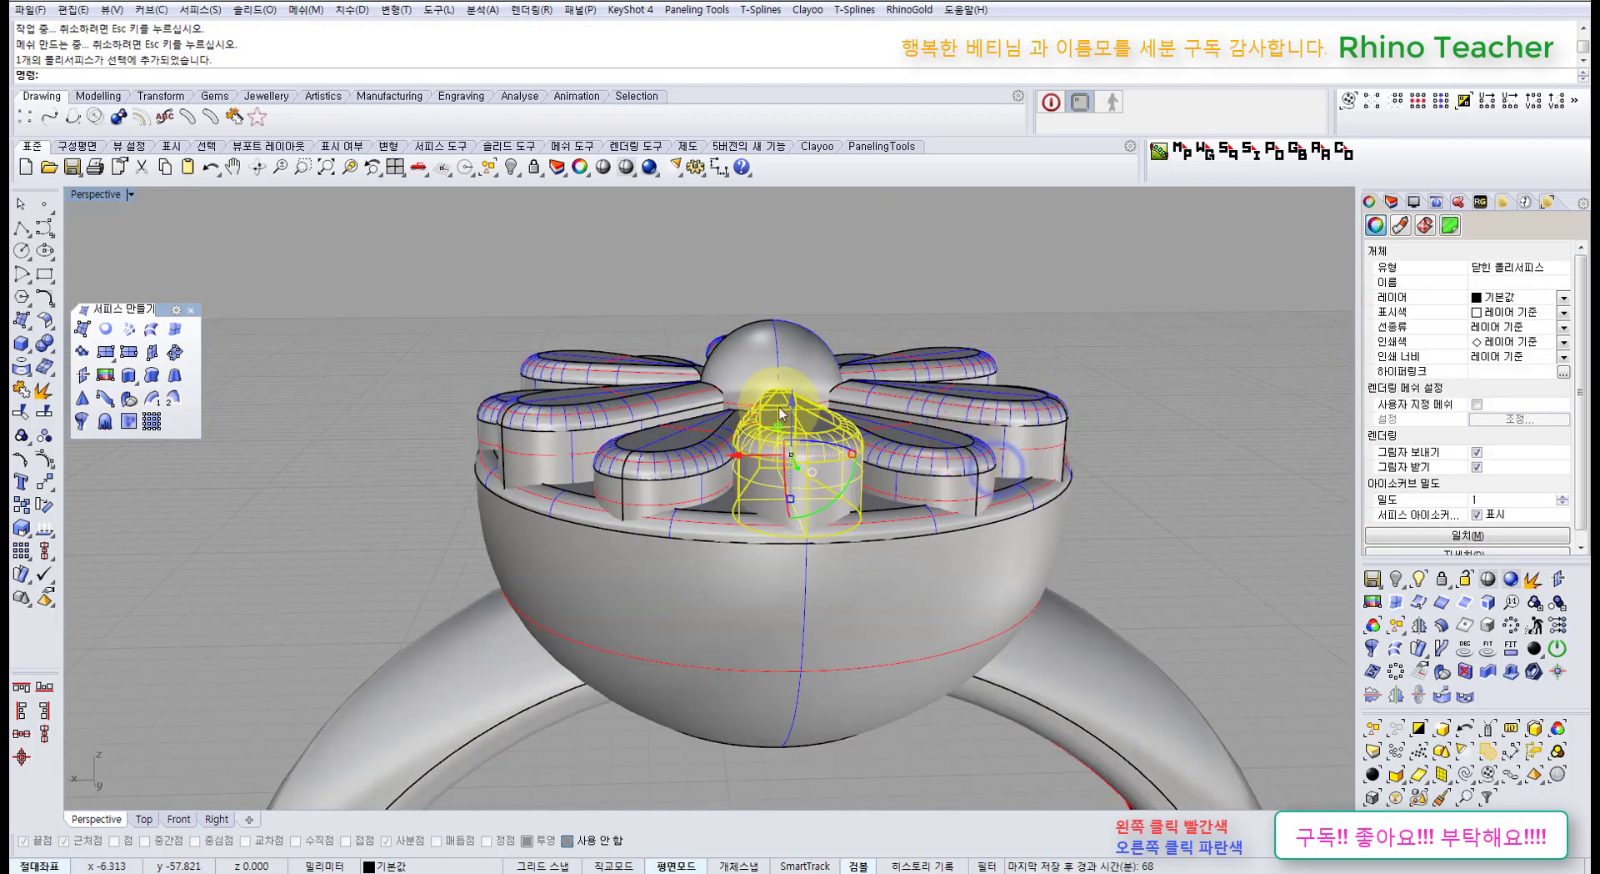
pyautogui.click(1200, 447)
pyautogui.moveTo(871, 534); pyautogui.dragTo(853, 472, button='right')
pyautogui.hotkey('ctrl', 'z')
pyautogui.click(1100, 383)
pyautogui.moveTo(816, 309); pyautogui.dragTo(890, 383, button='right')
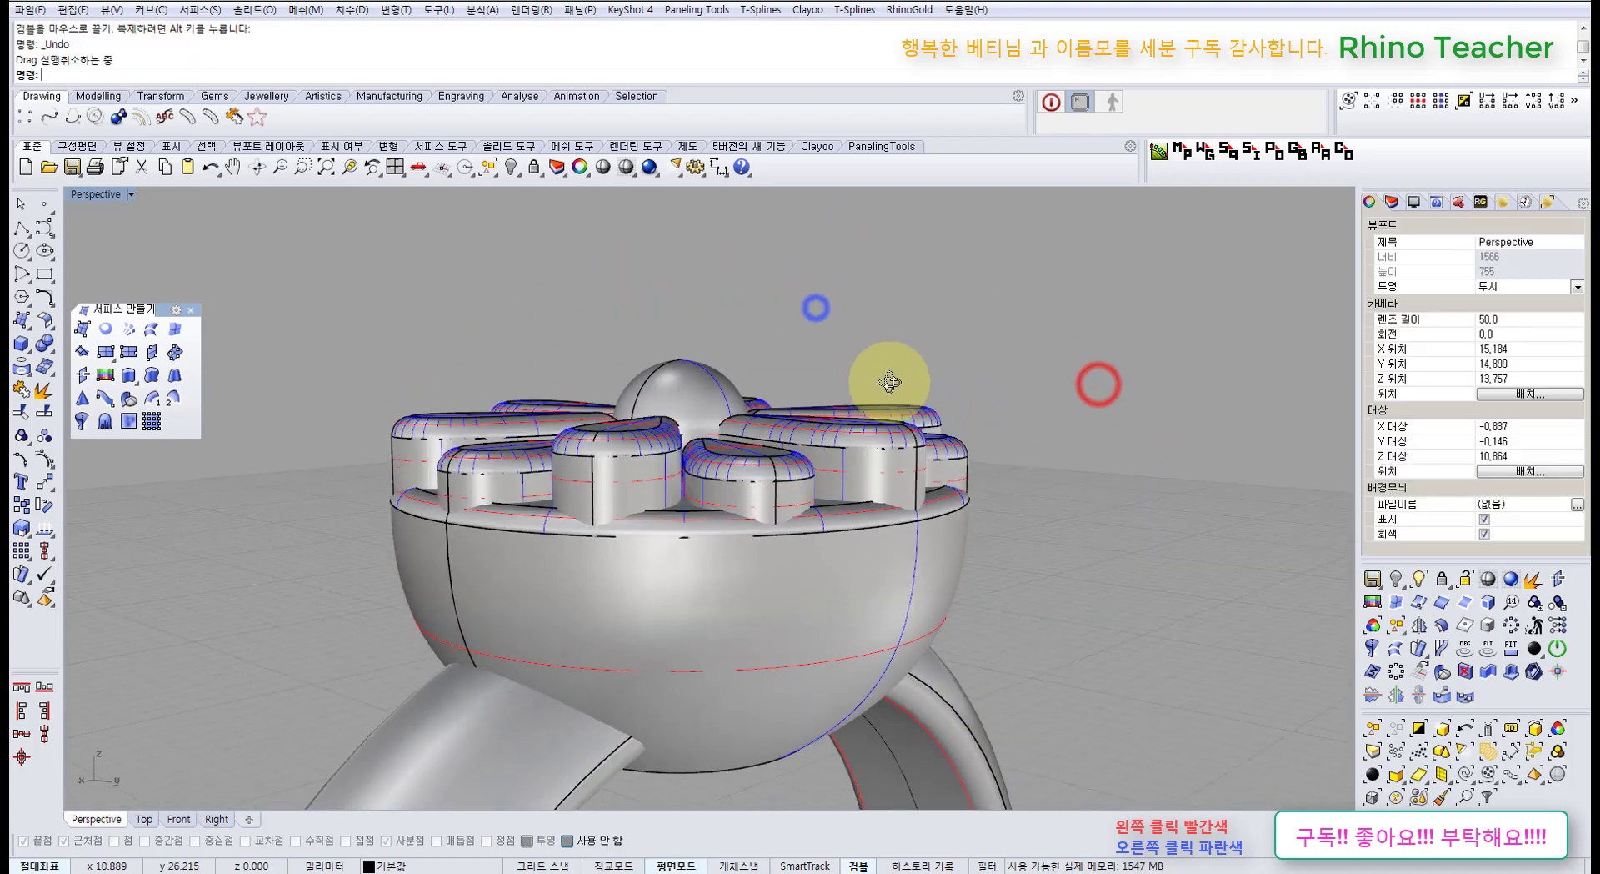
pyautogui.scroll(6, 742, 512)
pyautogui.scroll(-6, 787, 488)
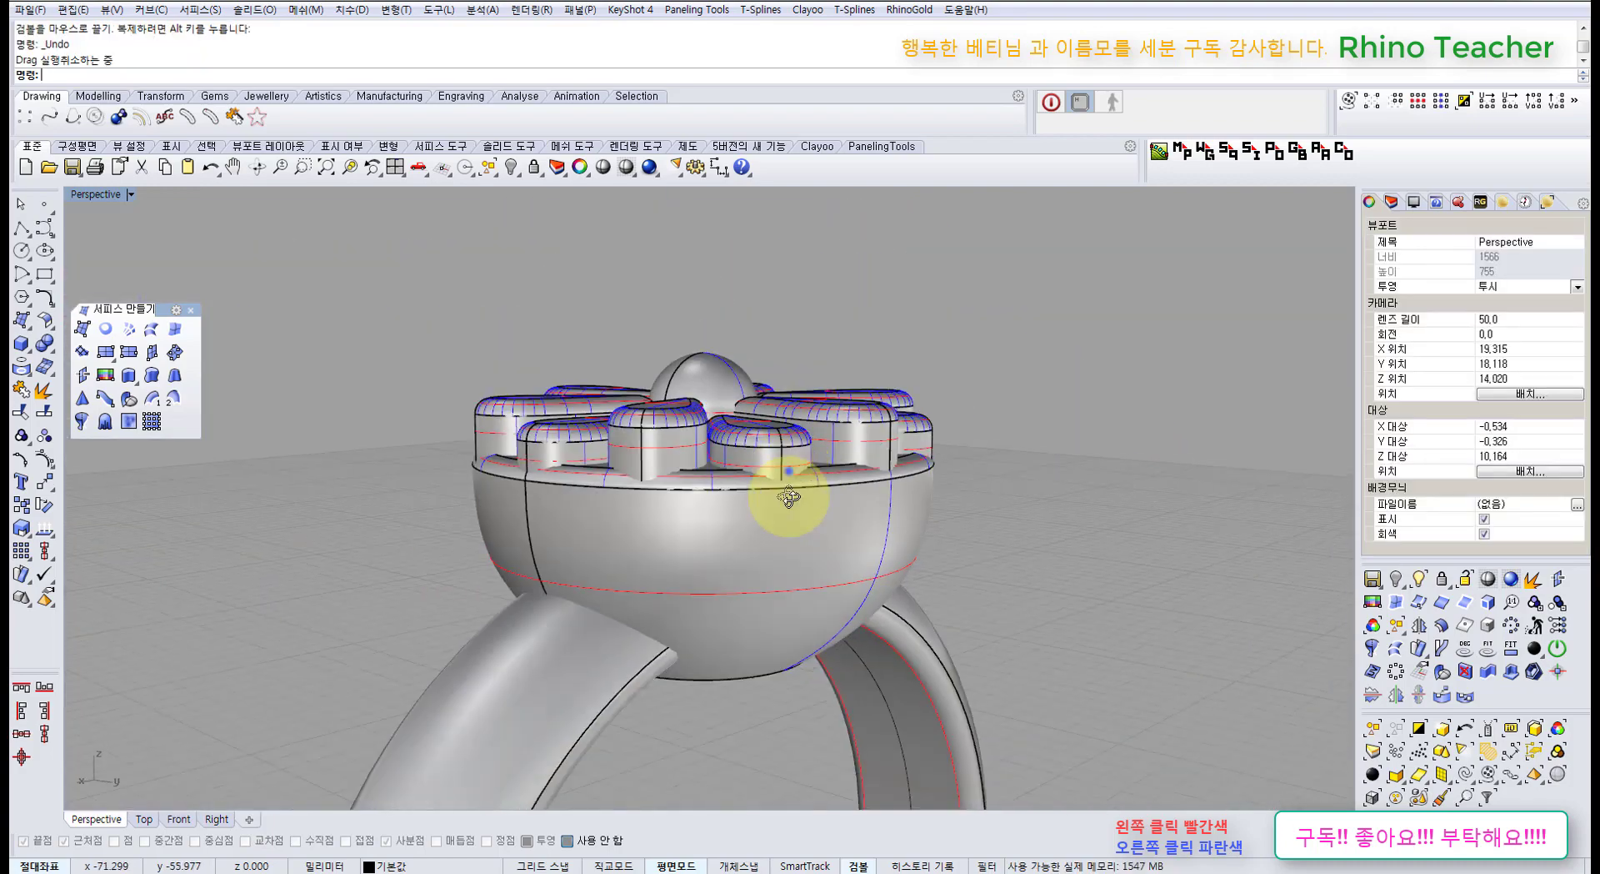
# Extrude the band's inner circle as a capped solid to both sides, about 5.6 mm each way.
pyautogui.moveTo(790, 499); pyautogui.dragTo(739, 464, button='right')
pyautogui.click(743, 465)
pyautogui.click(791, 550)
pyautogui.scroll(-4, 789, 546)
pyautogui.moveTo(789, 544); pyautogui.dragTo(719, 605, button='right')
pyautogui.click(530, 634)
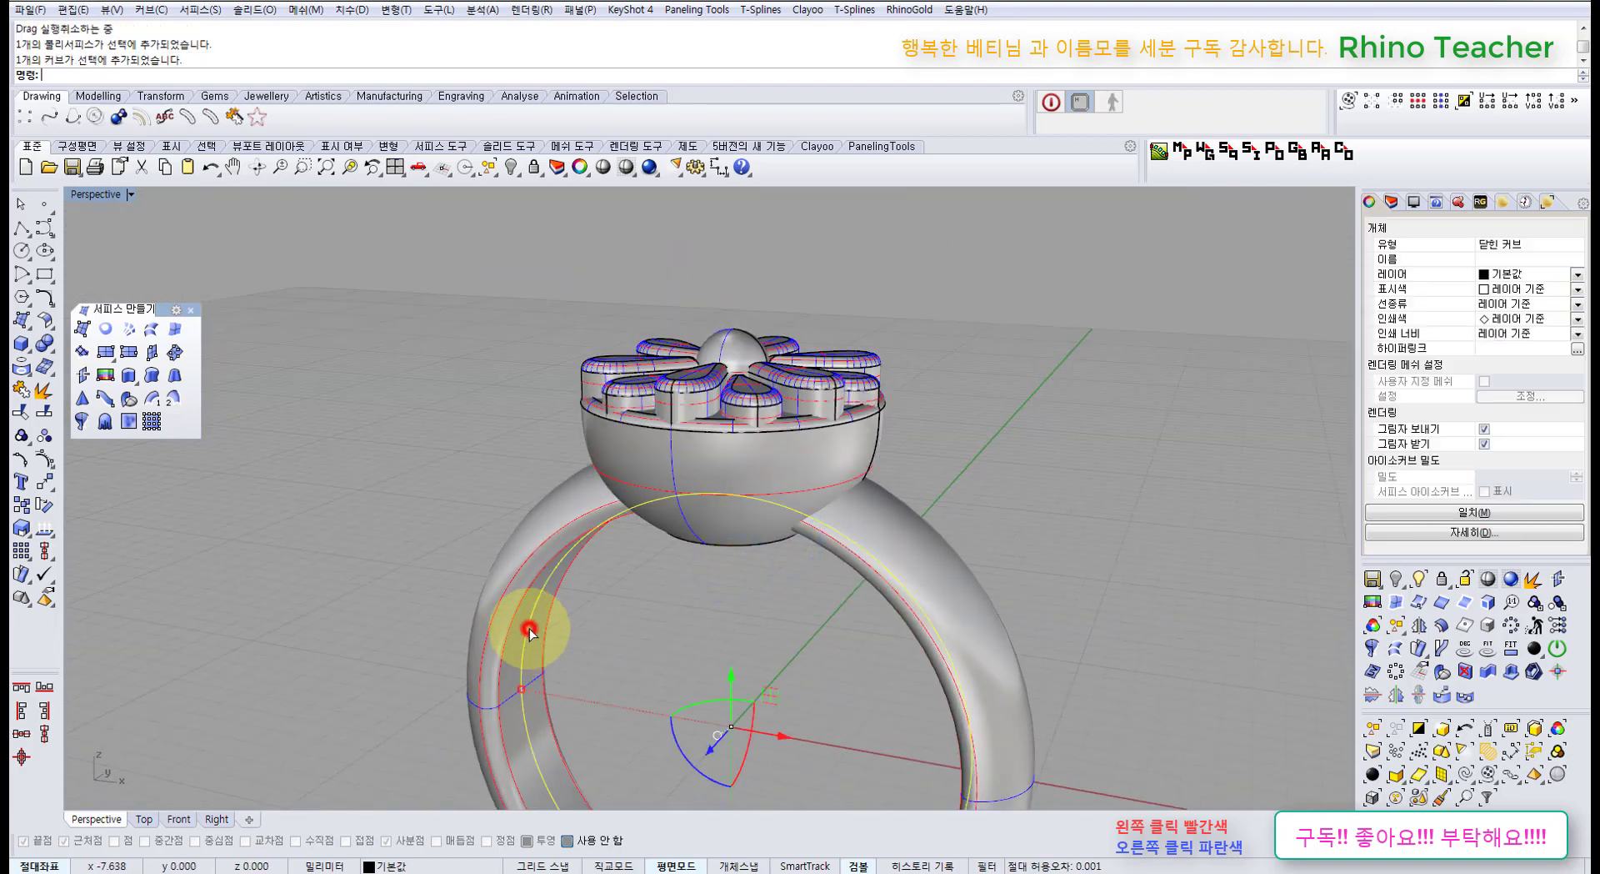
pyautogui.scroll(-3, 675, 584)
pyautogui.moveTo(692, 517); pyautogui.dragTo(660, 566, button='right')
pyautogui.scroll(2, 659, 567)
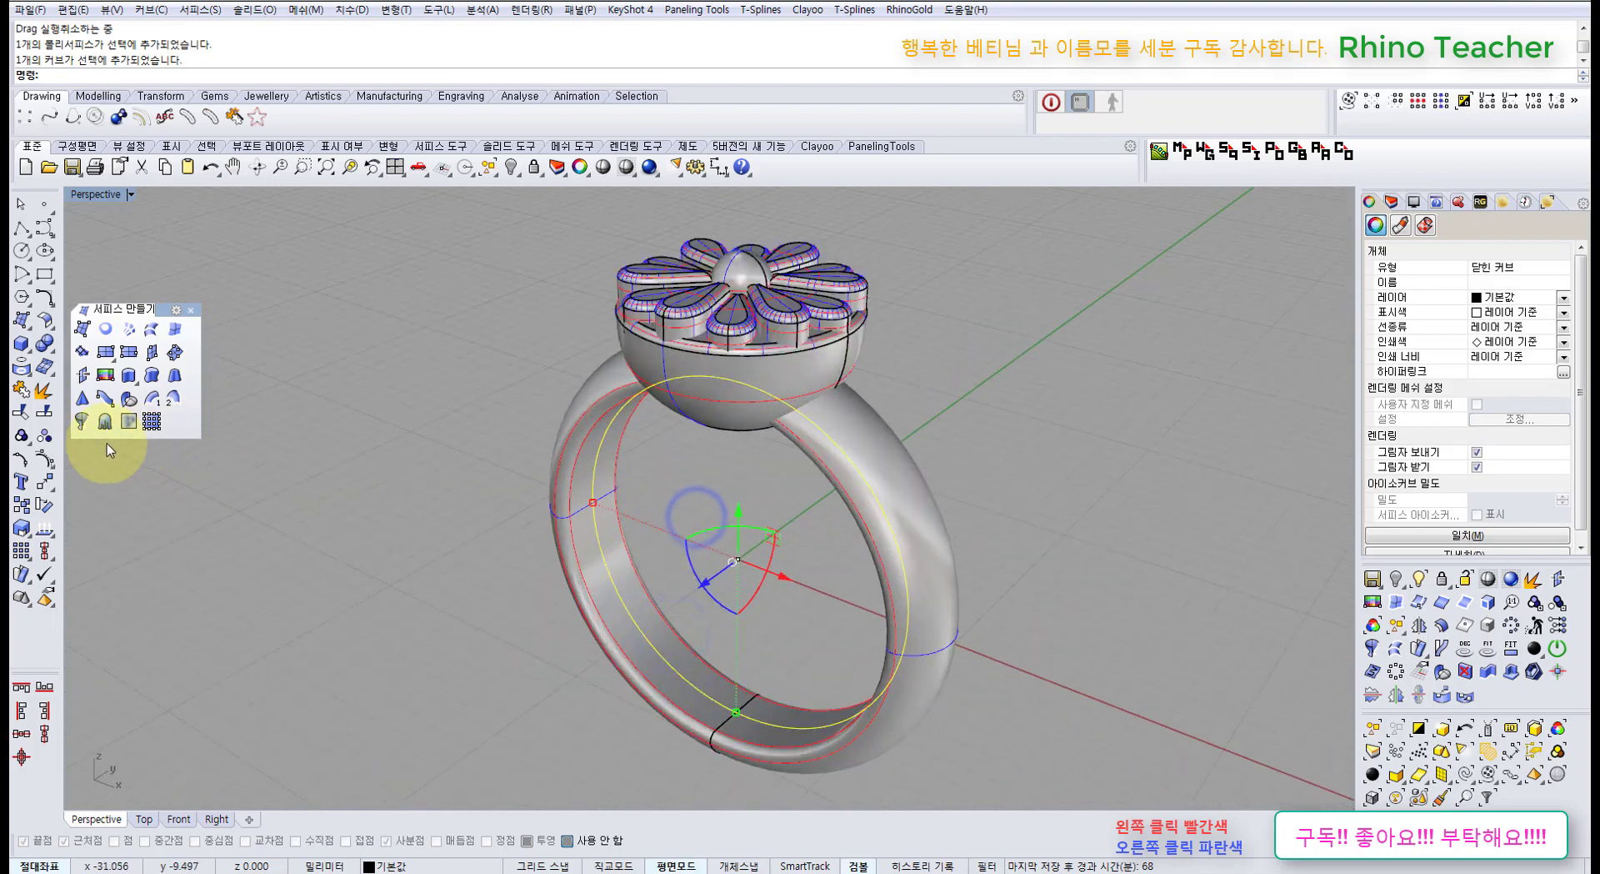
pyautogui.click(129, 375)
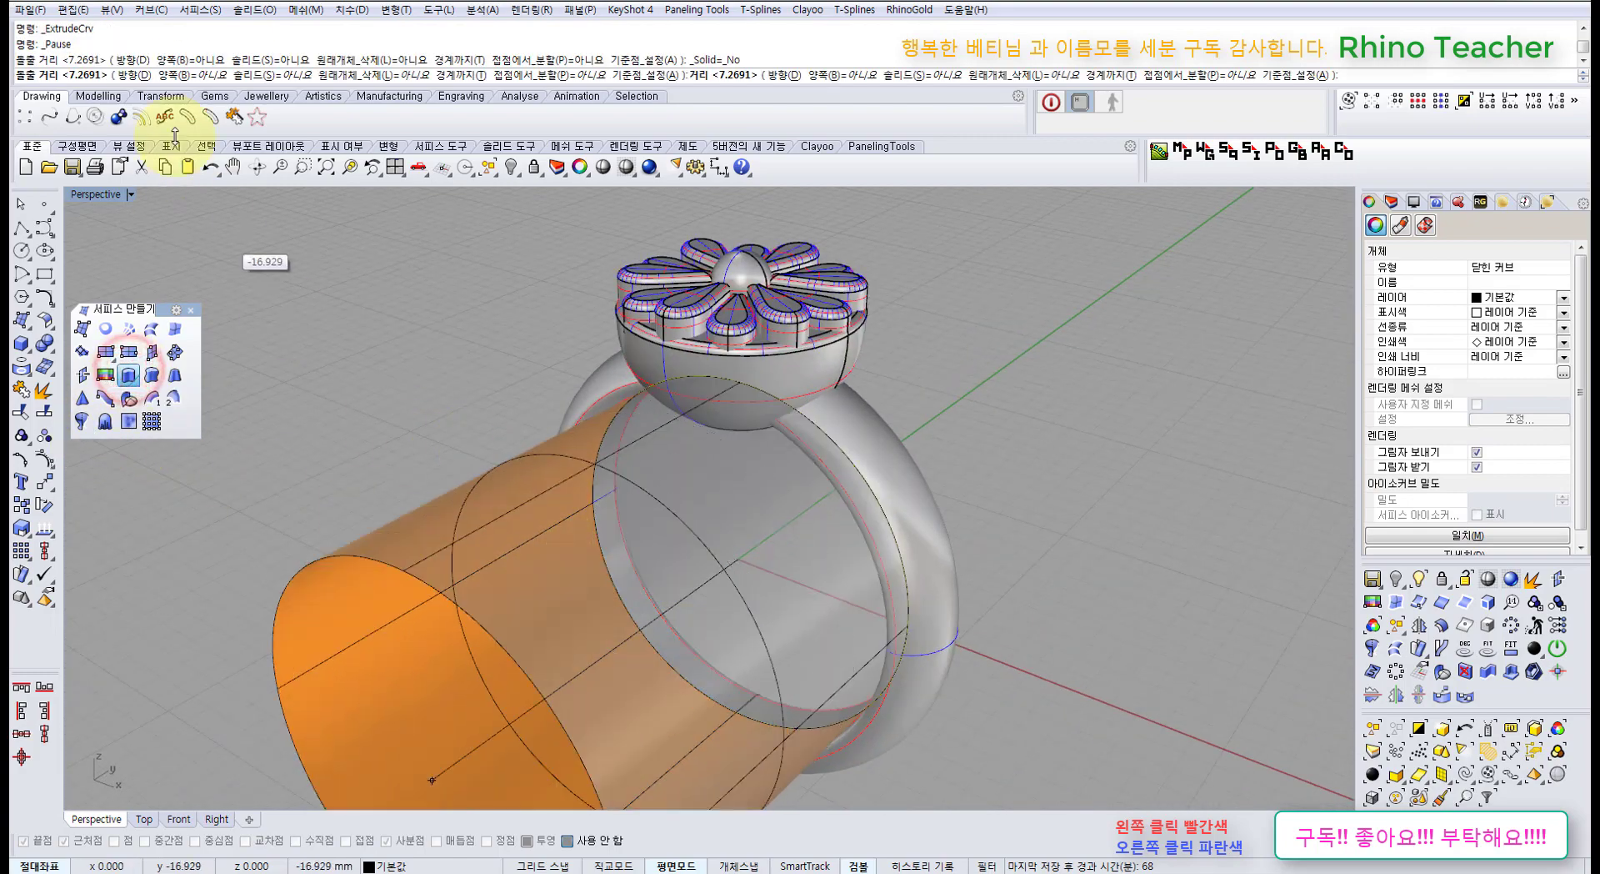
pyautogui.click(250, 75)
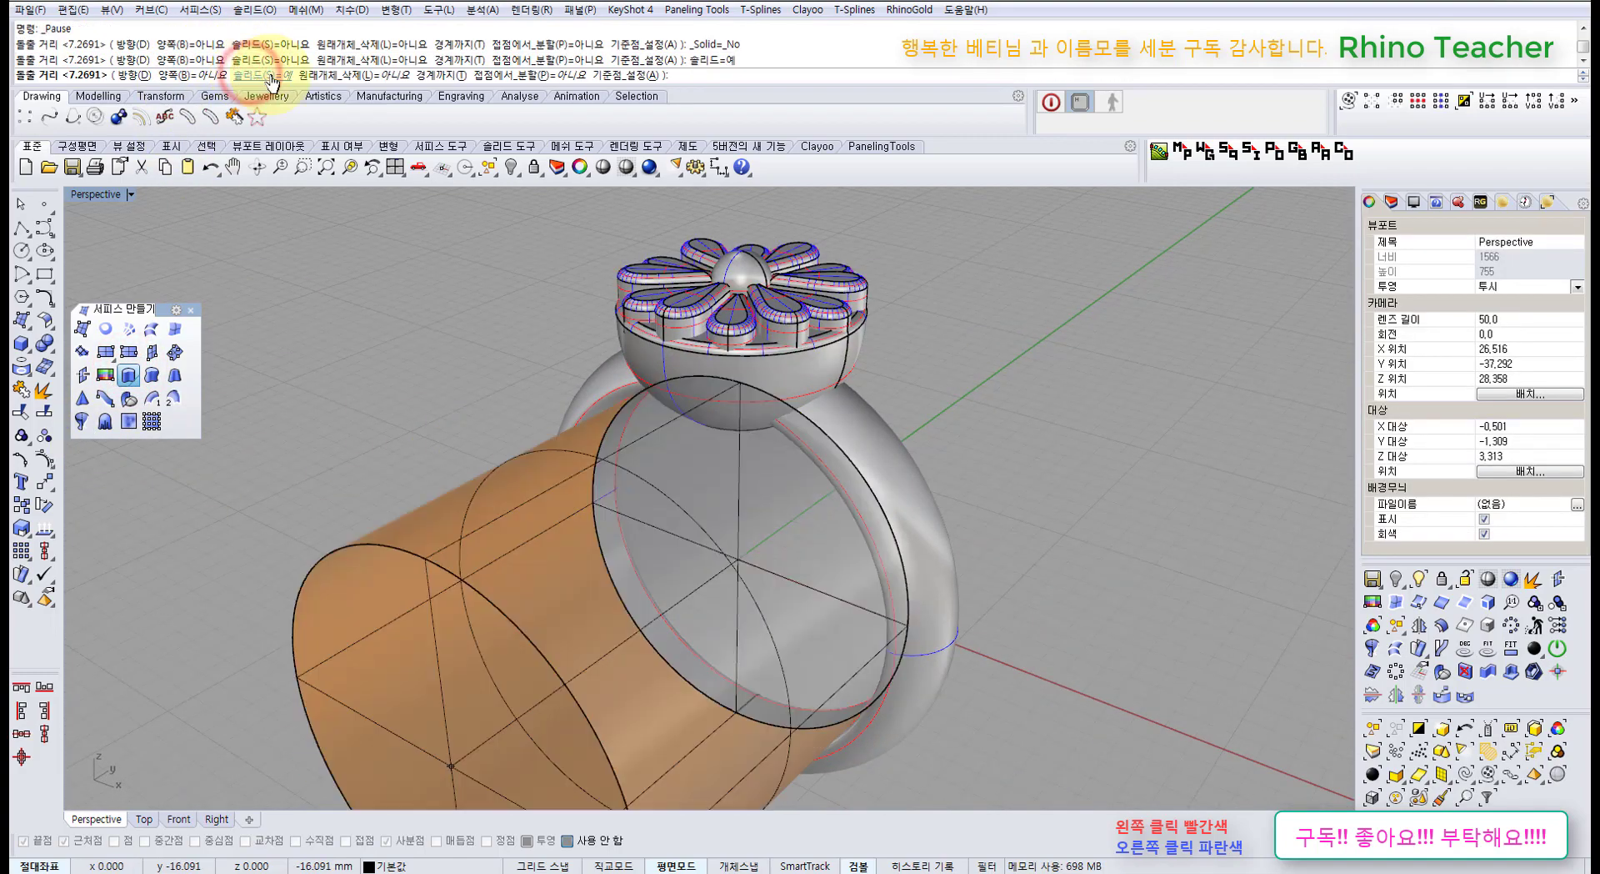
pyautogui.click(185, 75)
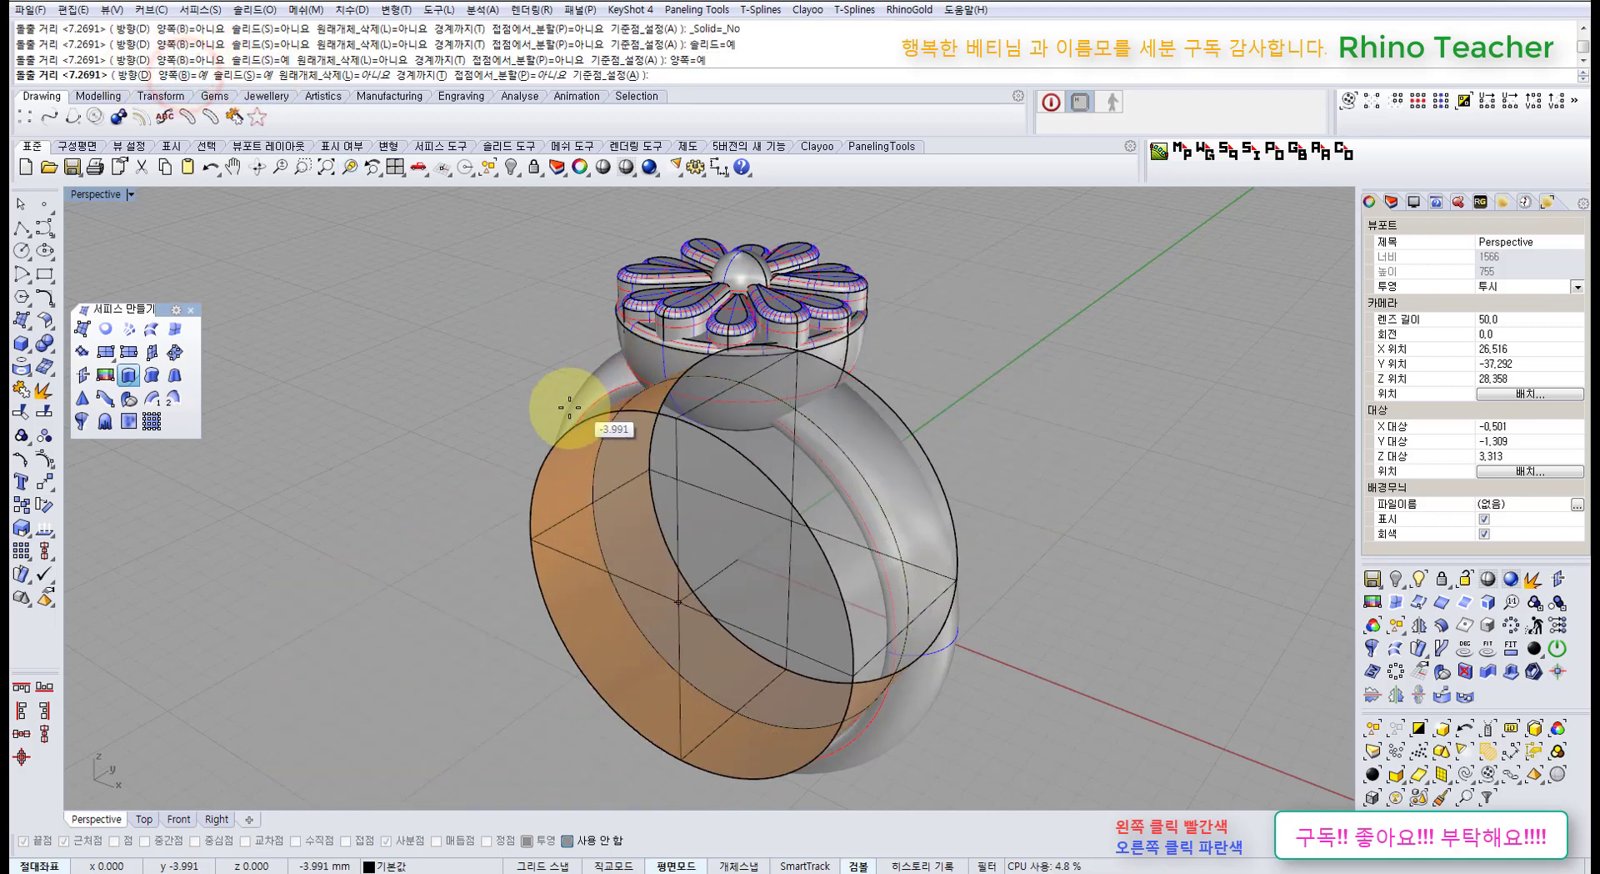
pyautogui.click(547, 416)
pyautogui.click(1097, 354)
# Subtract the solid cylinder from the bowl setting with Boolean Difference and delete the cylinder.
pyautogui.moveTo(851, 421); pyautogui.dragTo(814, 361, button='right')
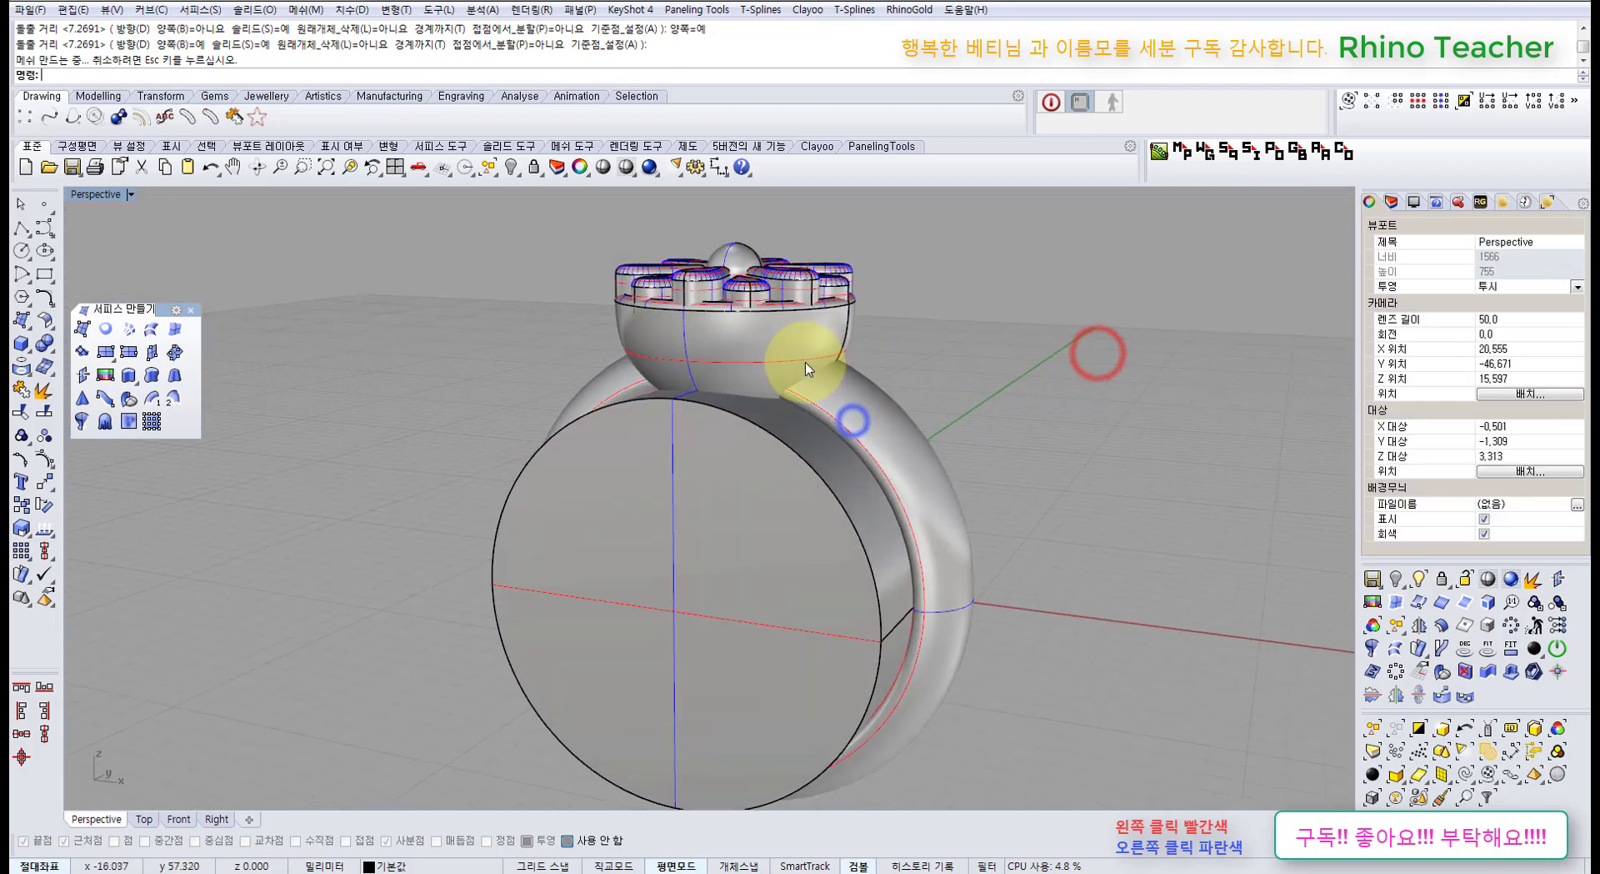
pyautogui.scroll(4, 811, 362)
pyautogui.click(781, 356)
pyautogui.keyDown('shift'); pyautogui.moveTo(683, 486); pyautogui.dragTo(679, 425, button='right'); pyautogui.keyUp('shift')
pyautogui.moveTo(598, 456); pyautogui.dragTo(601, 587, button='right')
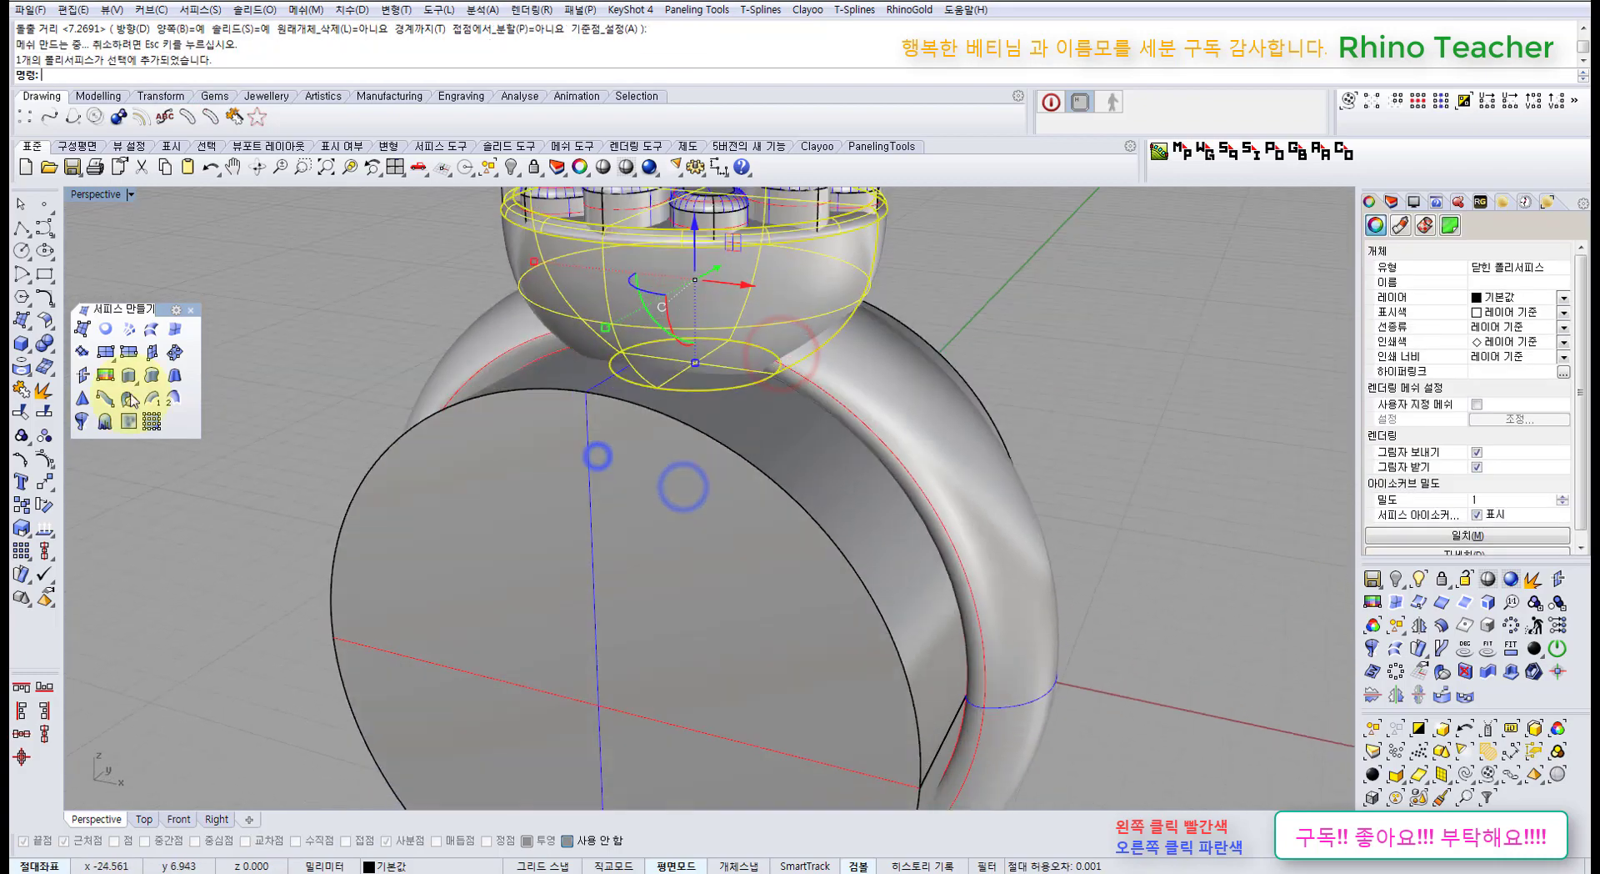
pyautogui.click(43, 341)
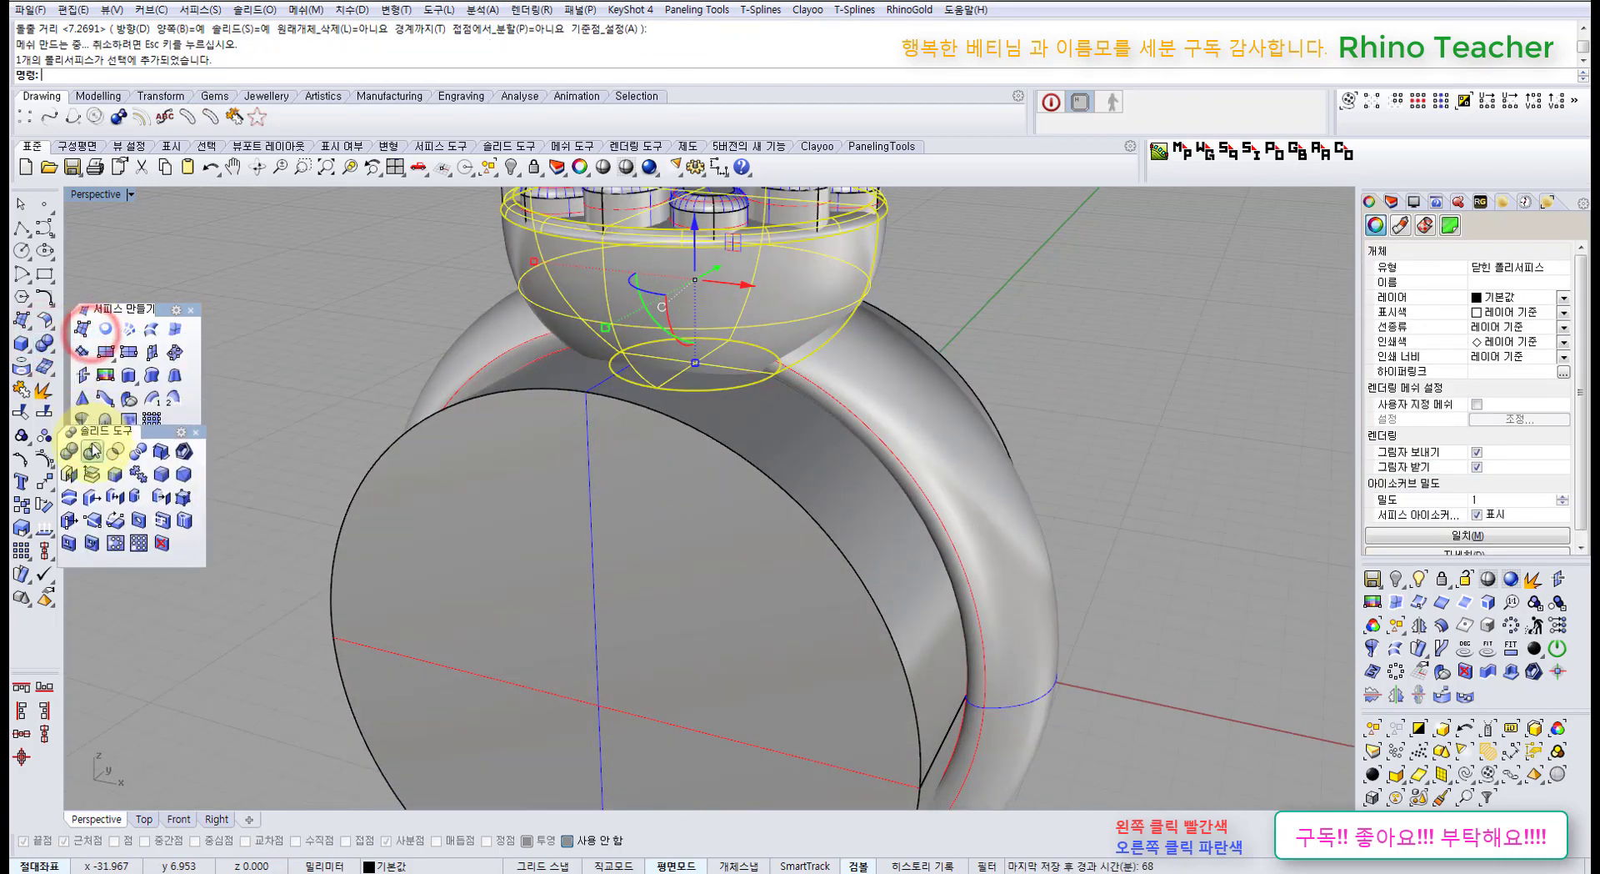
pyautogui.click(90, 451)
pyautogui.click(637, 543)
pyautogui.rightClick(637, 541)
pyautogui.moveTo(635, 544); pyautogui.dragTo(777, 522, button='right')
pyautogui.click(777, 518)
pyautogui.press('Delete')
pyautogui.moveTo(680, 513); pyautogui.dragTo(591, 435, button='right')
# Undo the deletion, the Boolean Difference and the solid extrusion of the inner circle.
pyautogui.hotkey('ctrl', 'z')
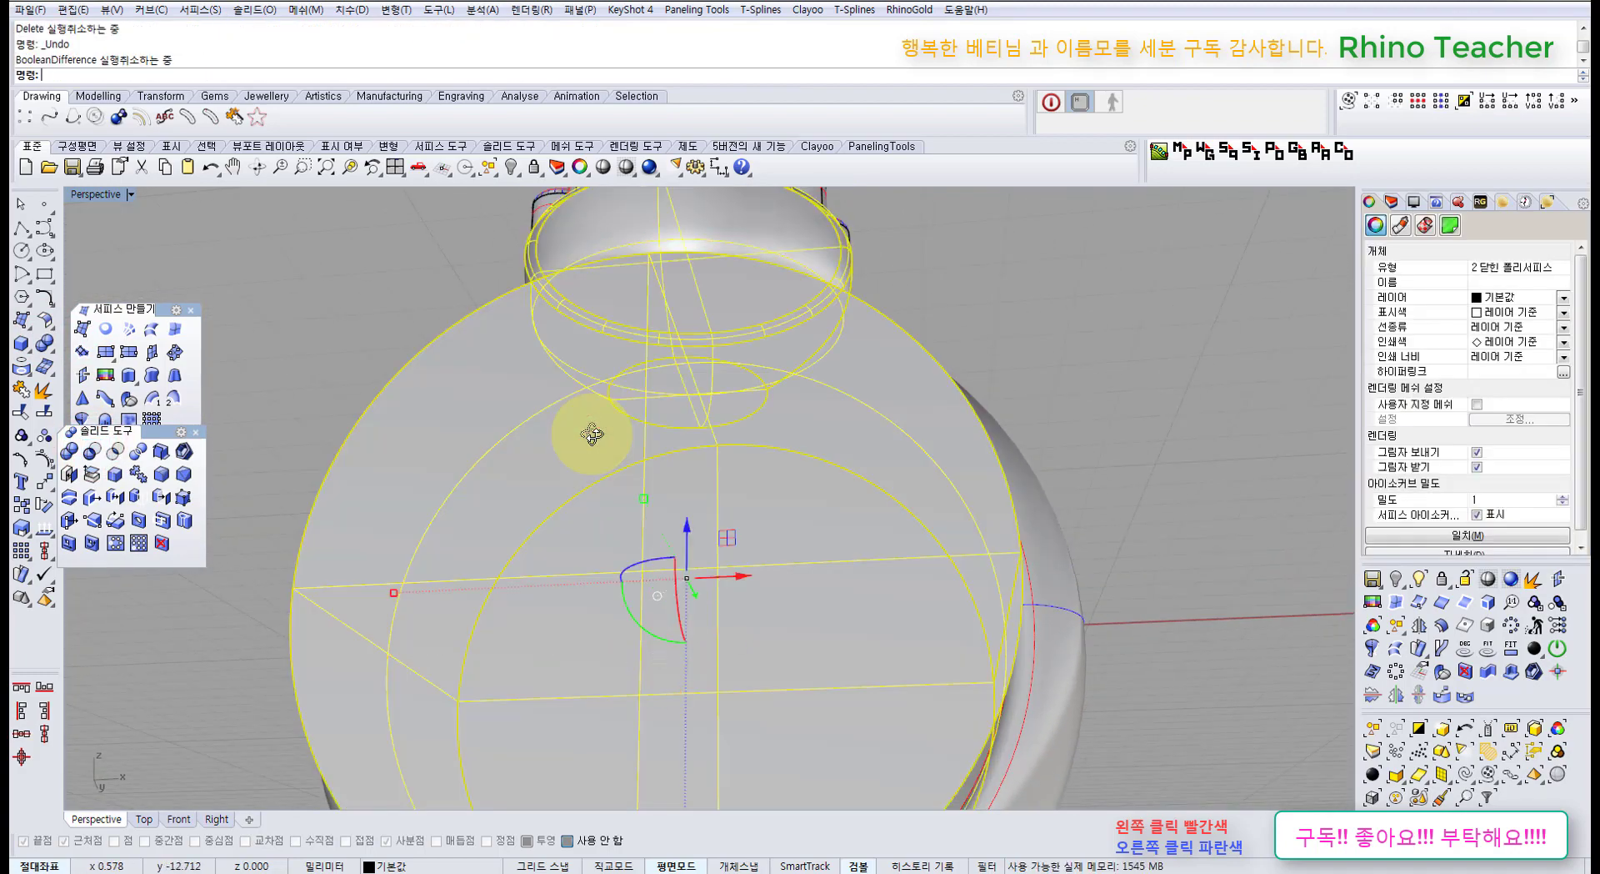
pyautogui.hotkey('ctrl', 'z')
pyautogui.click(1011, 335)
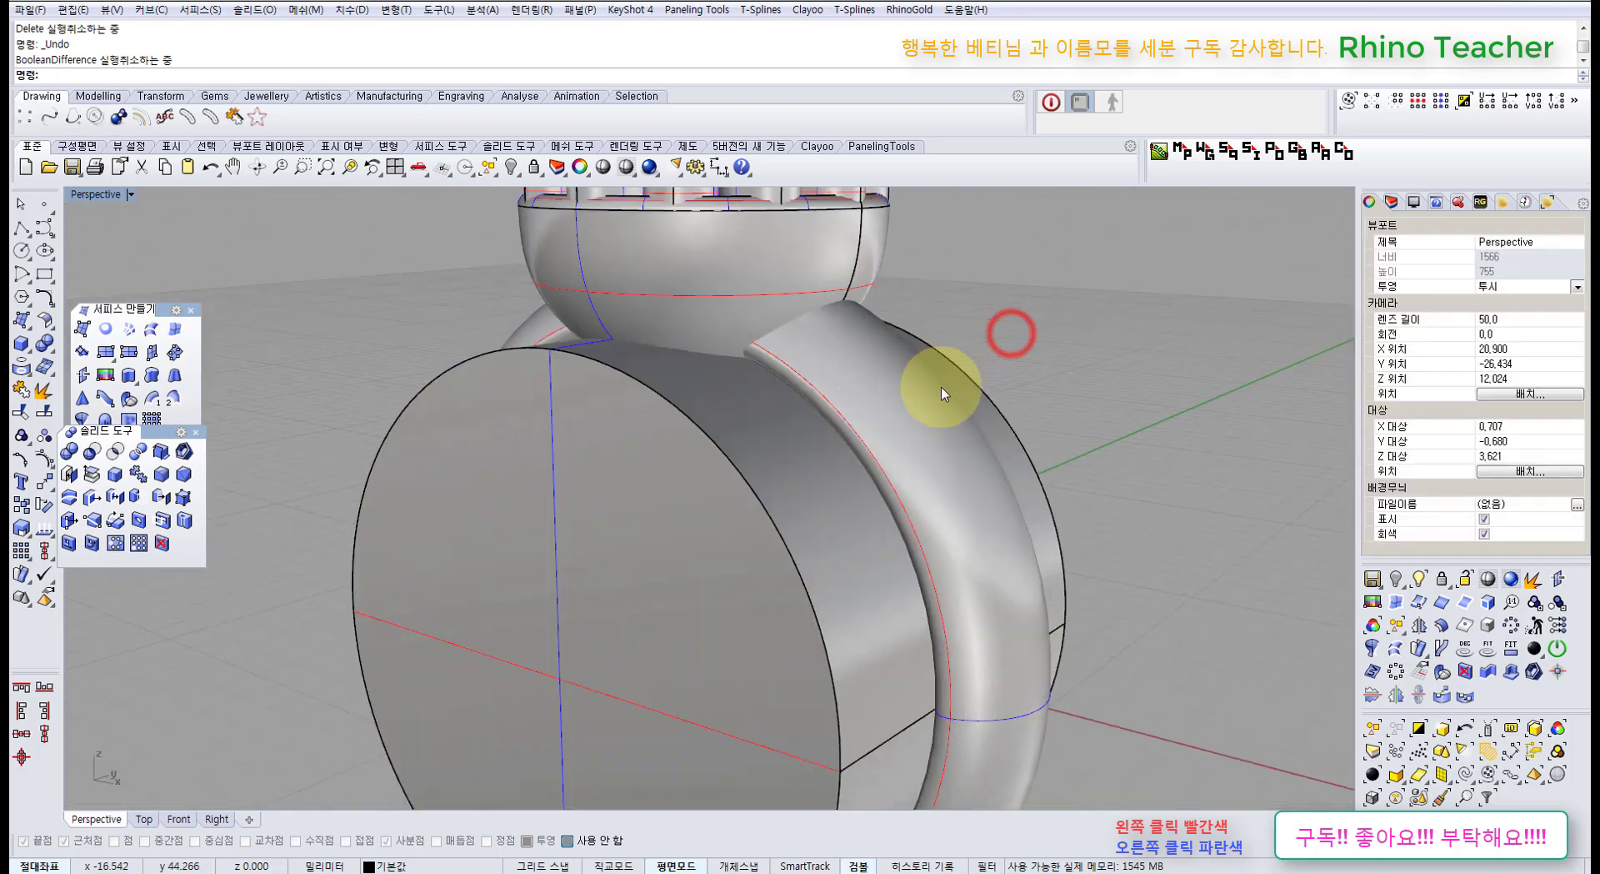
pyautogui.moveTo(706, 440); pyautogui.dragTo(725, 457, button='right')
pyautogui.hotkey('ctrl', 'z')
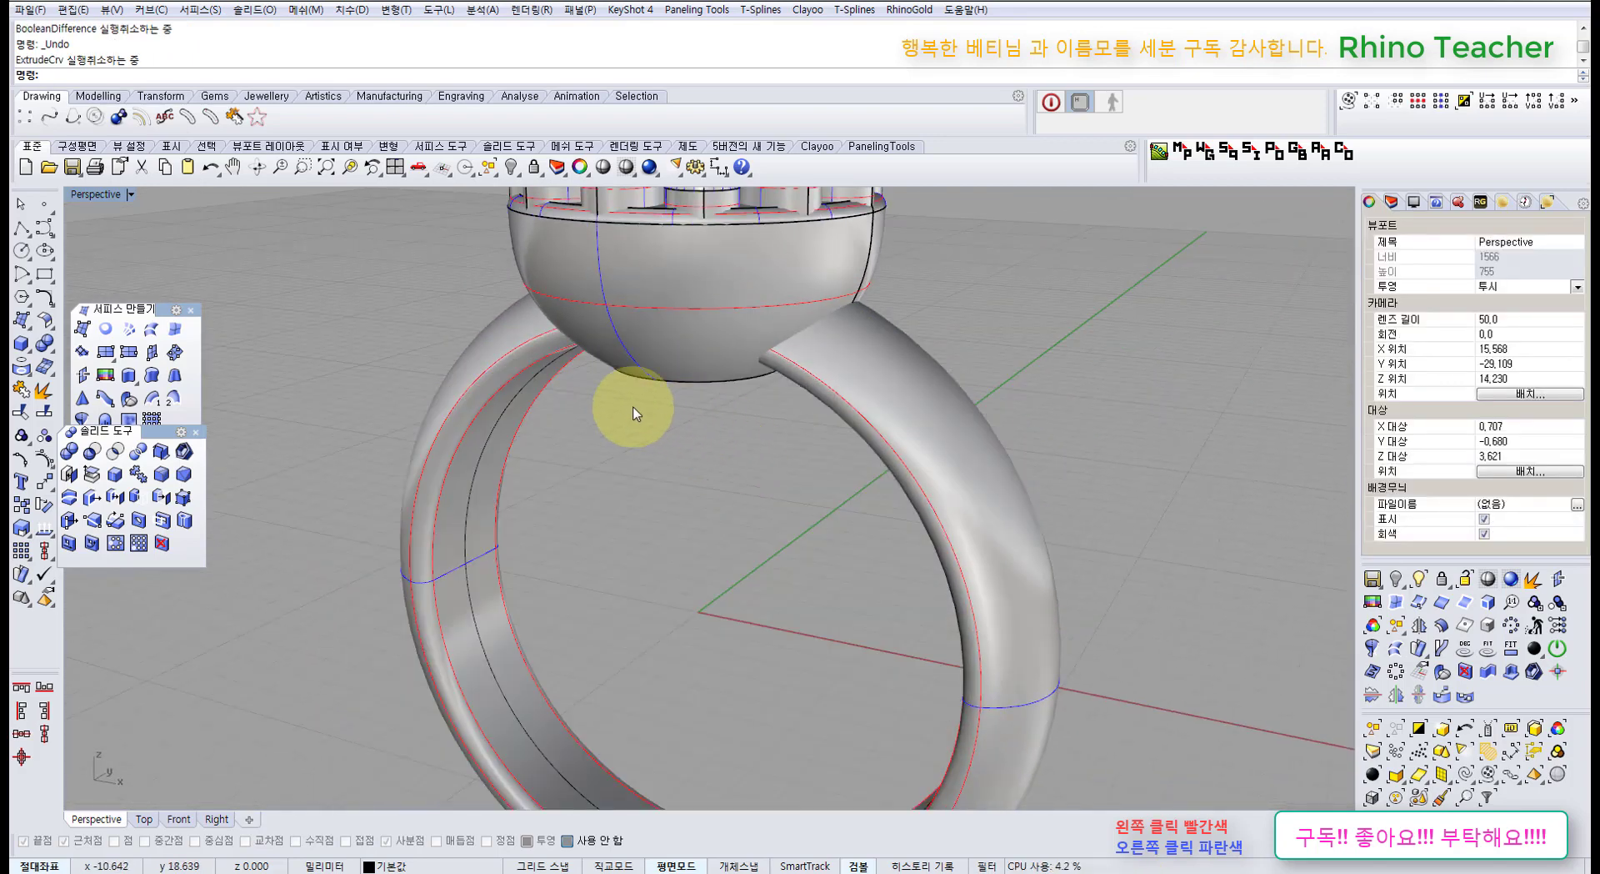
# Extrude the band's inner circle to both sides as an open, non-solid surface reaching well past the bowl.
pyautogui.click(532, 392)
pyautogui.click(575, 425)
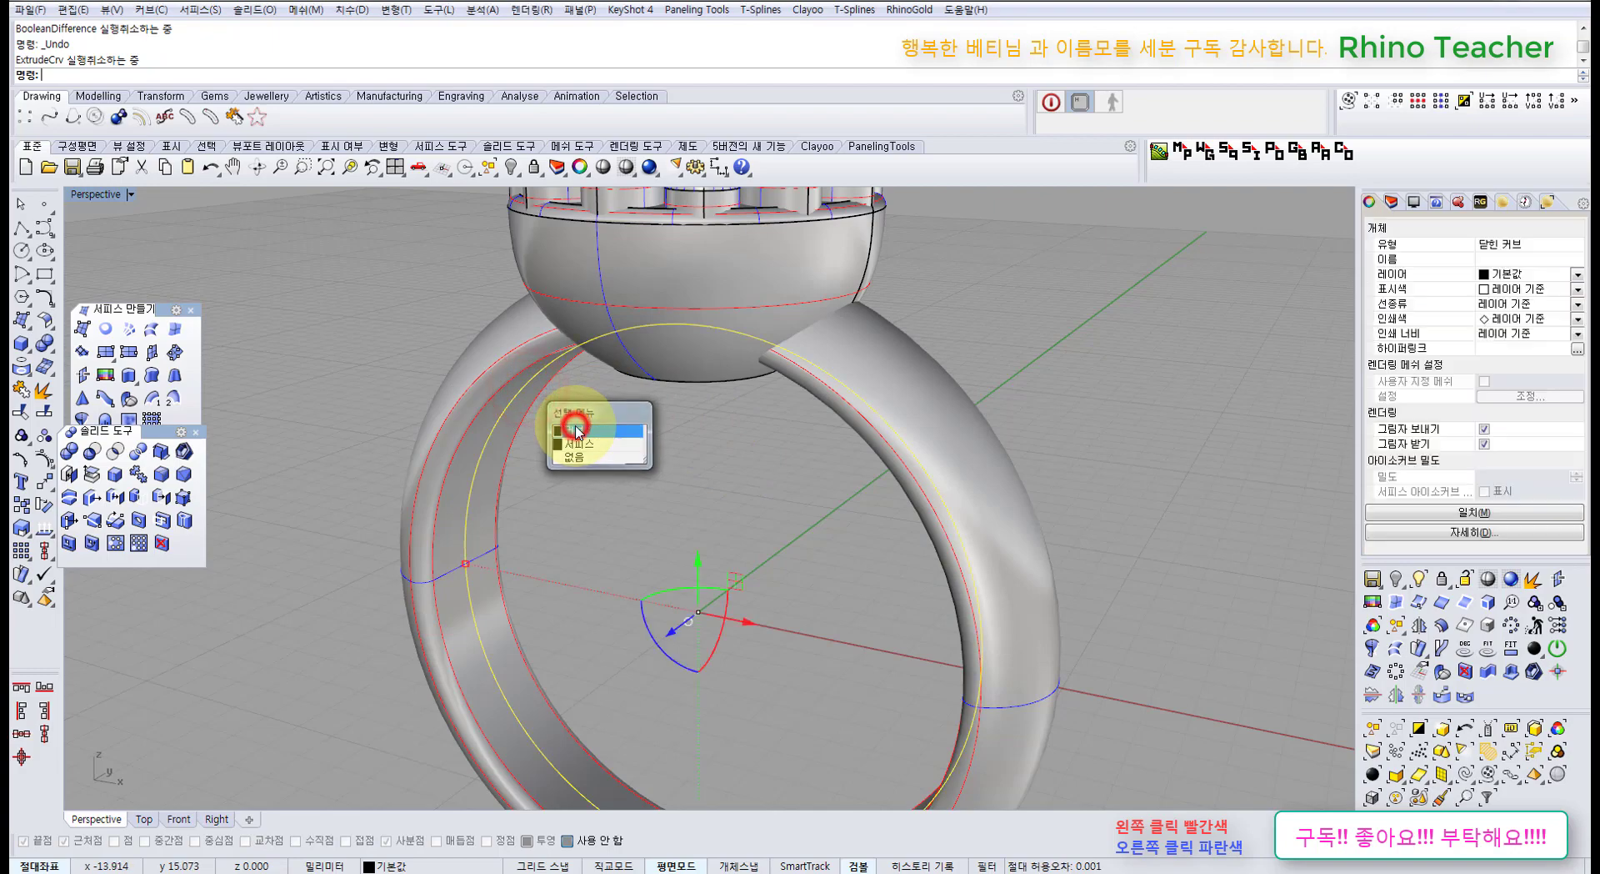
pyautogui.click(129, 377)
pyautogui.scroll(-5, 473, 477)
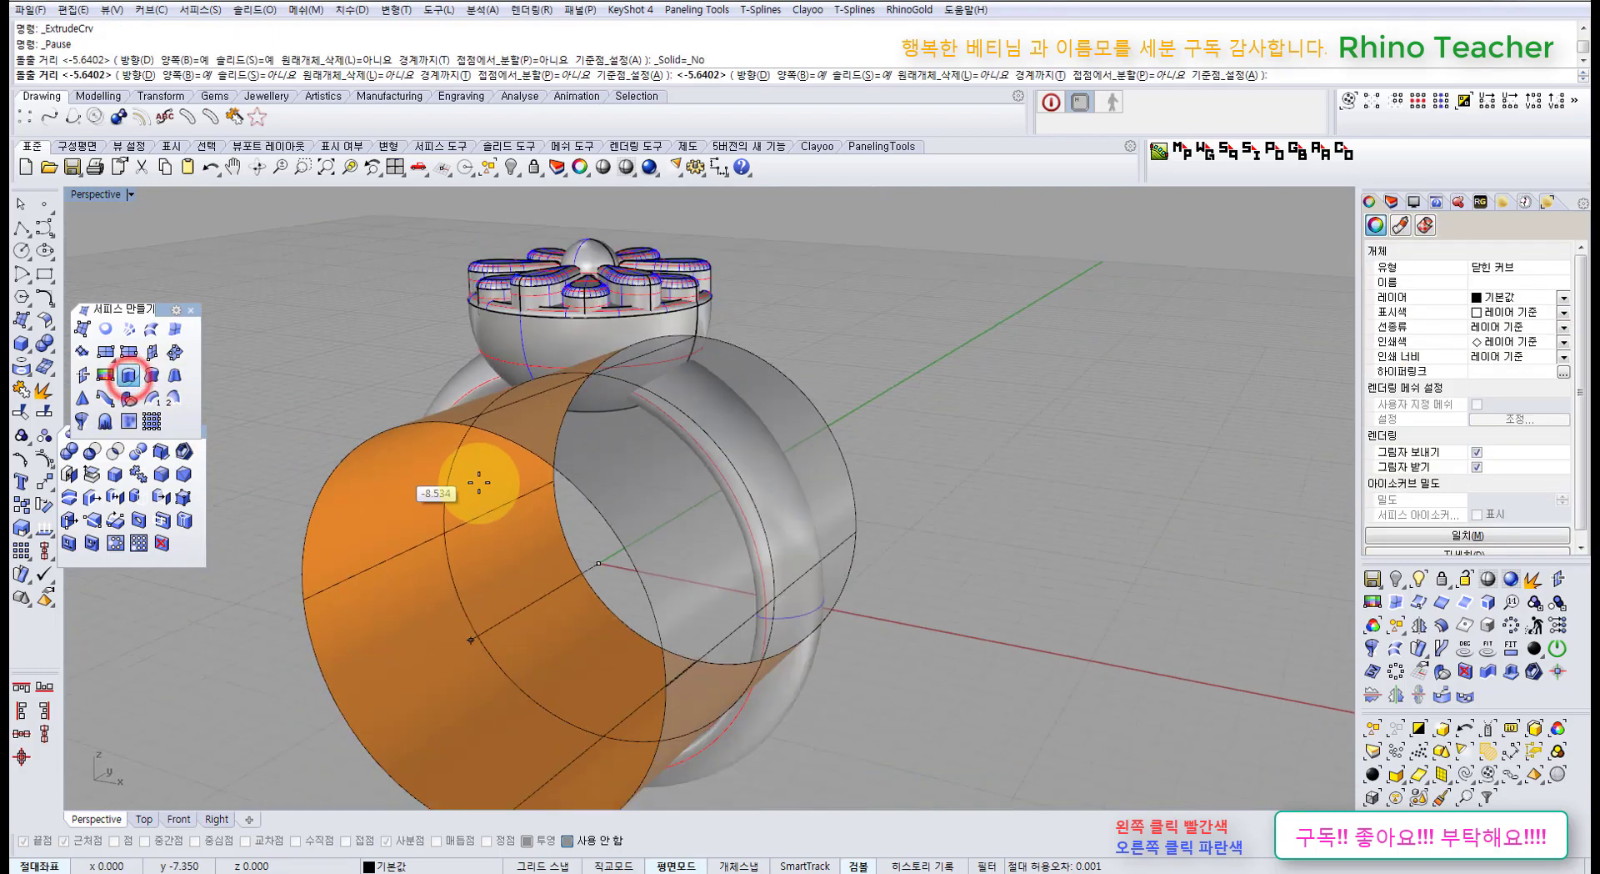
pyautogui.moveTo(479, 481); pyautogui.dragTo(411, 507, button='right')
pyautogui.click(417, 489)
pyautogui.click(918, 350)
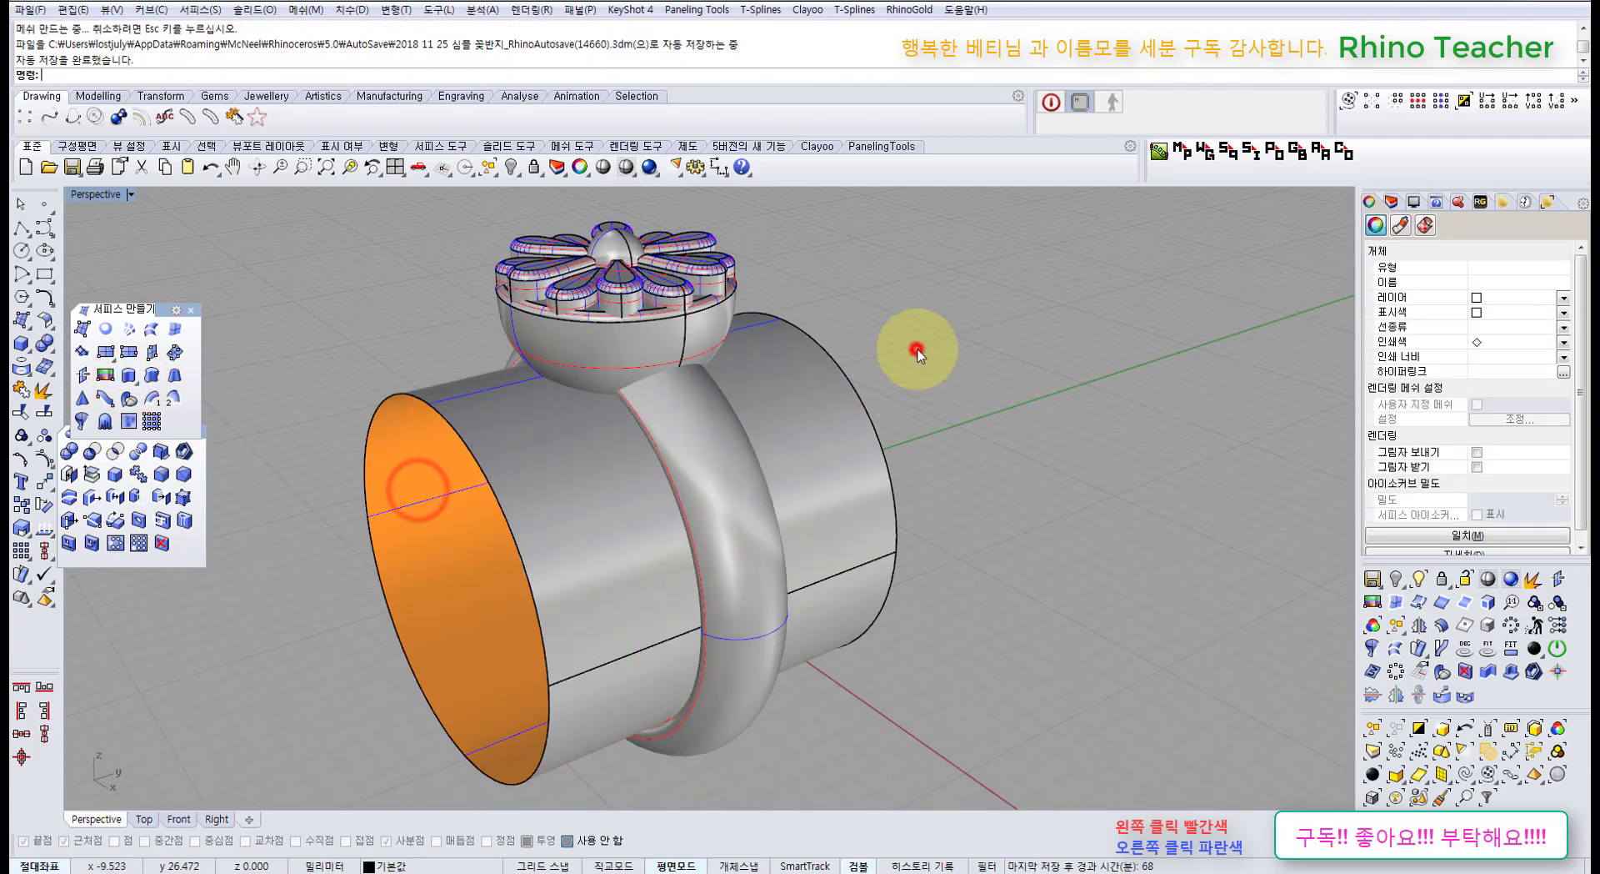
# Cut away the part of the bowl that protrudes into the finger hole using Boolean Difference with the extruded surface.
pyautogui.moveTo(308, 507); pyautogui.dragTo(461, 461, button='right')
pyautogui.scroll(5, 544, 409)
pyautogui.moveTo(544, 408); pyautogui.dragTo(512, 461, button='right')
pyautogui.click(616, 395)
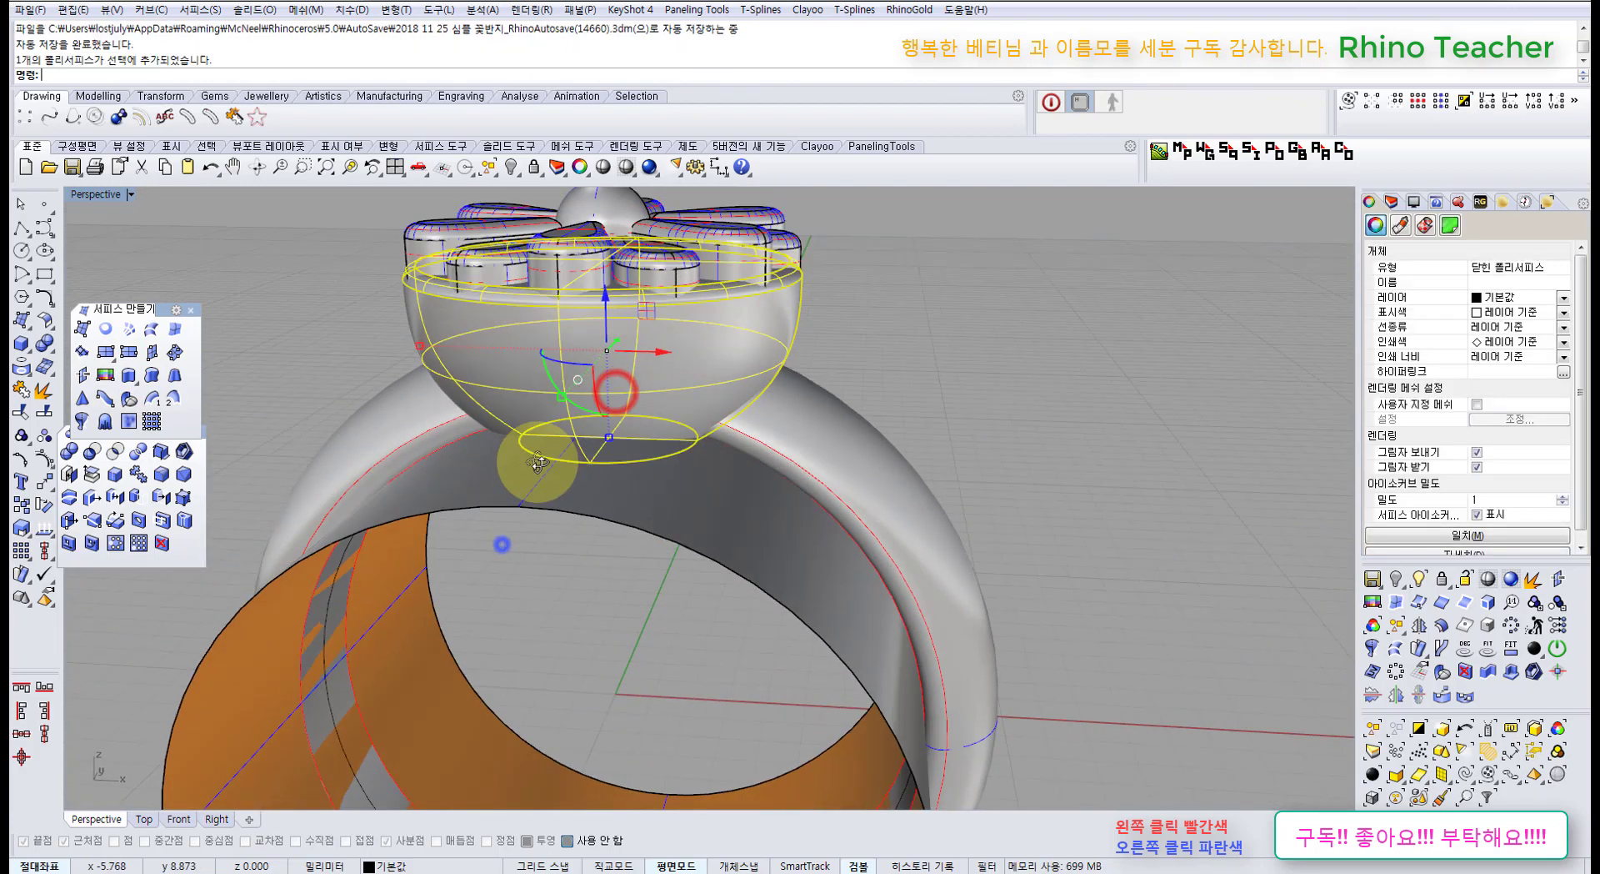
pyautogui.moveTo(502, 544); pyautogui.dragTo(220, 421, button='right')
pyautogui.click(93, 453)
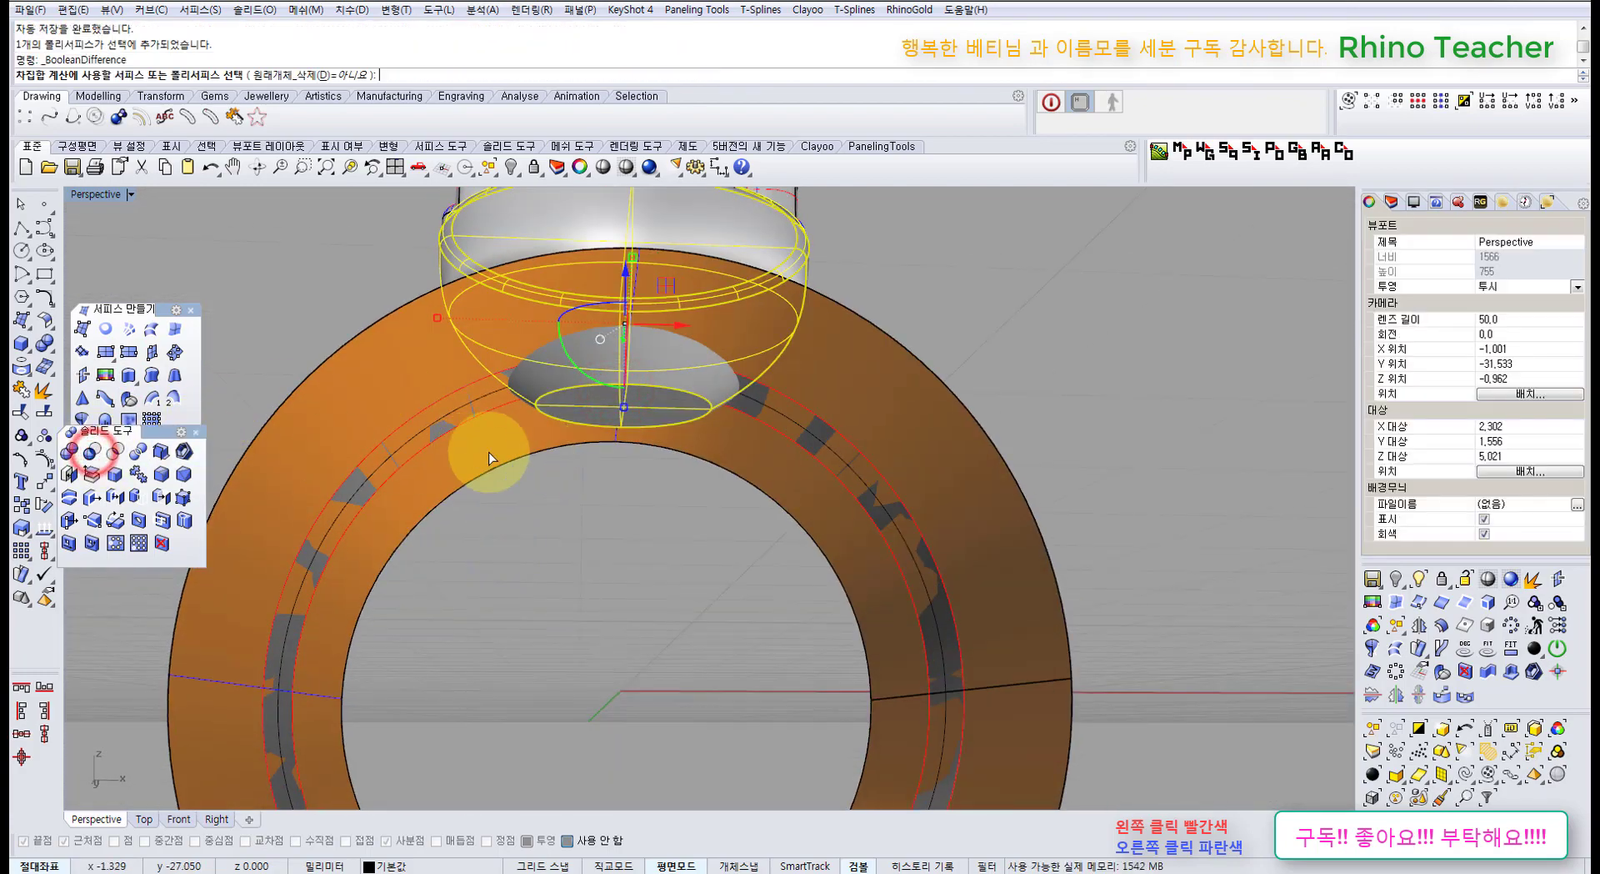
pyautogui.click(488, 452)
# Hide the extruded cutting surface and show the hidden red and blue flower ring beside the model.
pyautogui.scroll(-7, 513, 445)
pyautogui.moveTo(521, 440); pyautogui.dragTo(644, 575, button='right')
pyautogui.hotkey('ctrl', 'h')
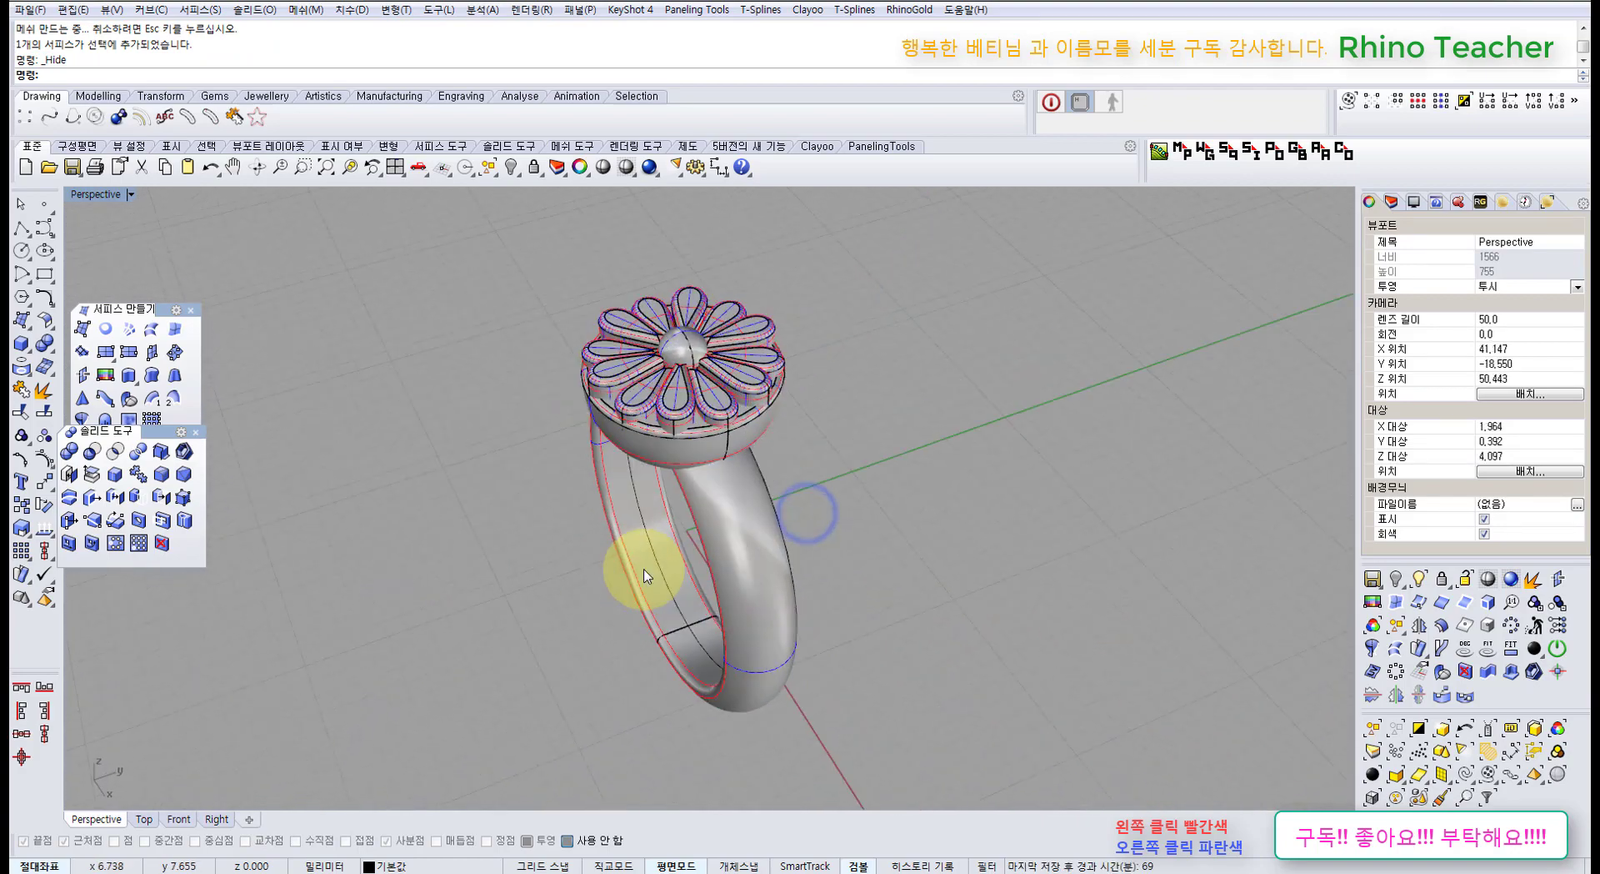
pyautogui.click(782, 449)
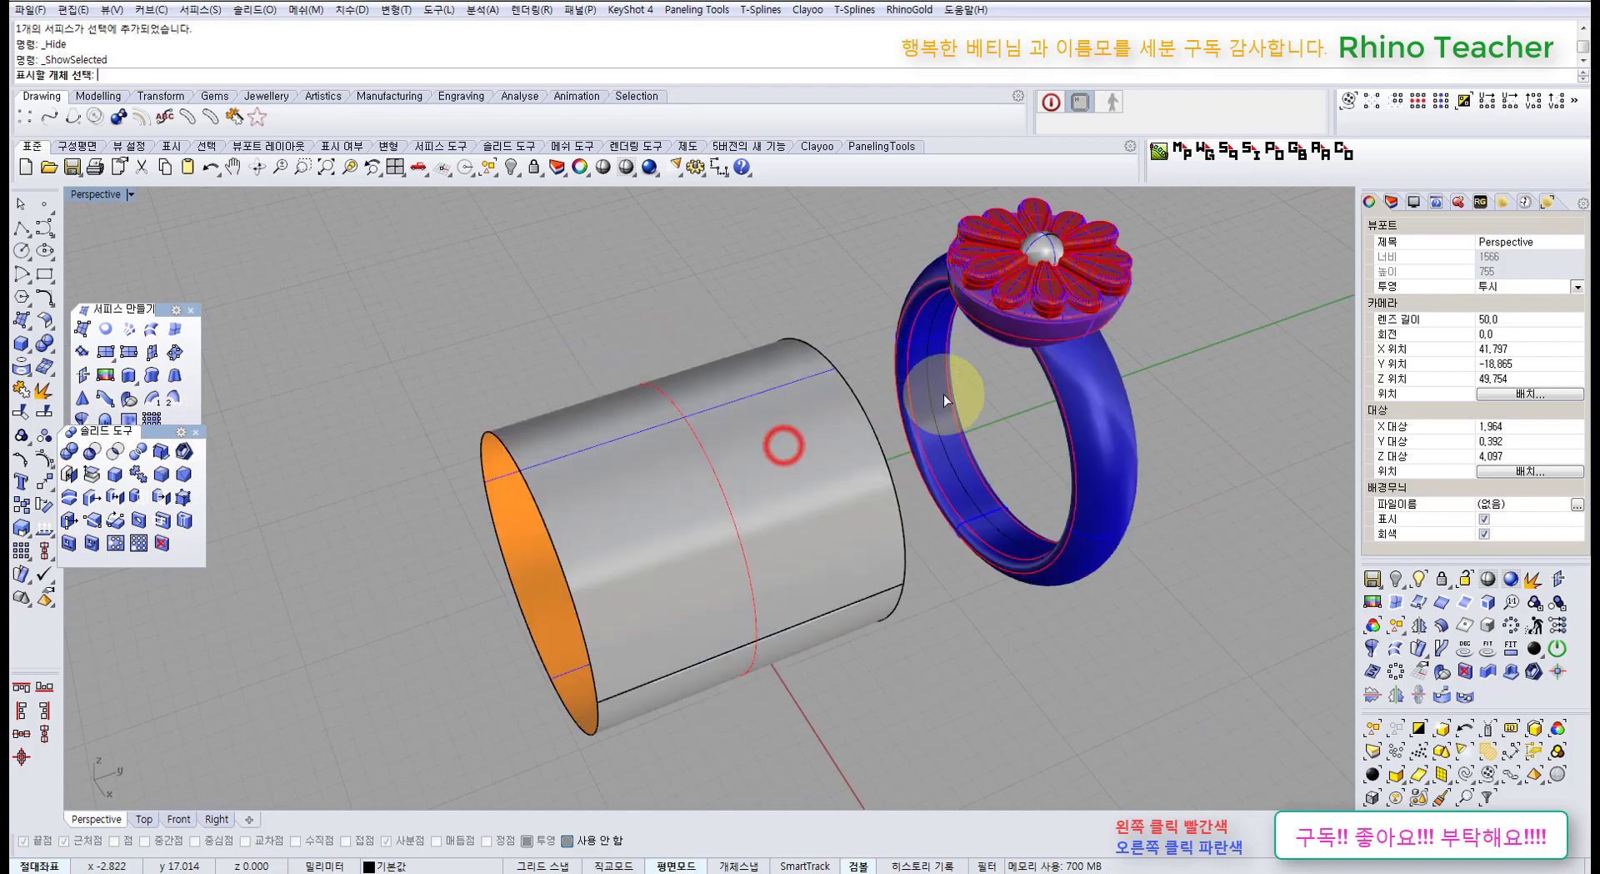
pyautogui.click(924, 309)
pyautogui.rightClick(924, 308)
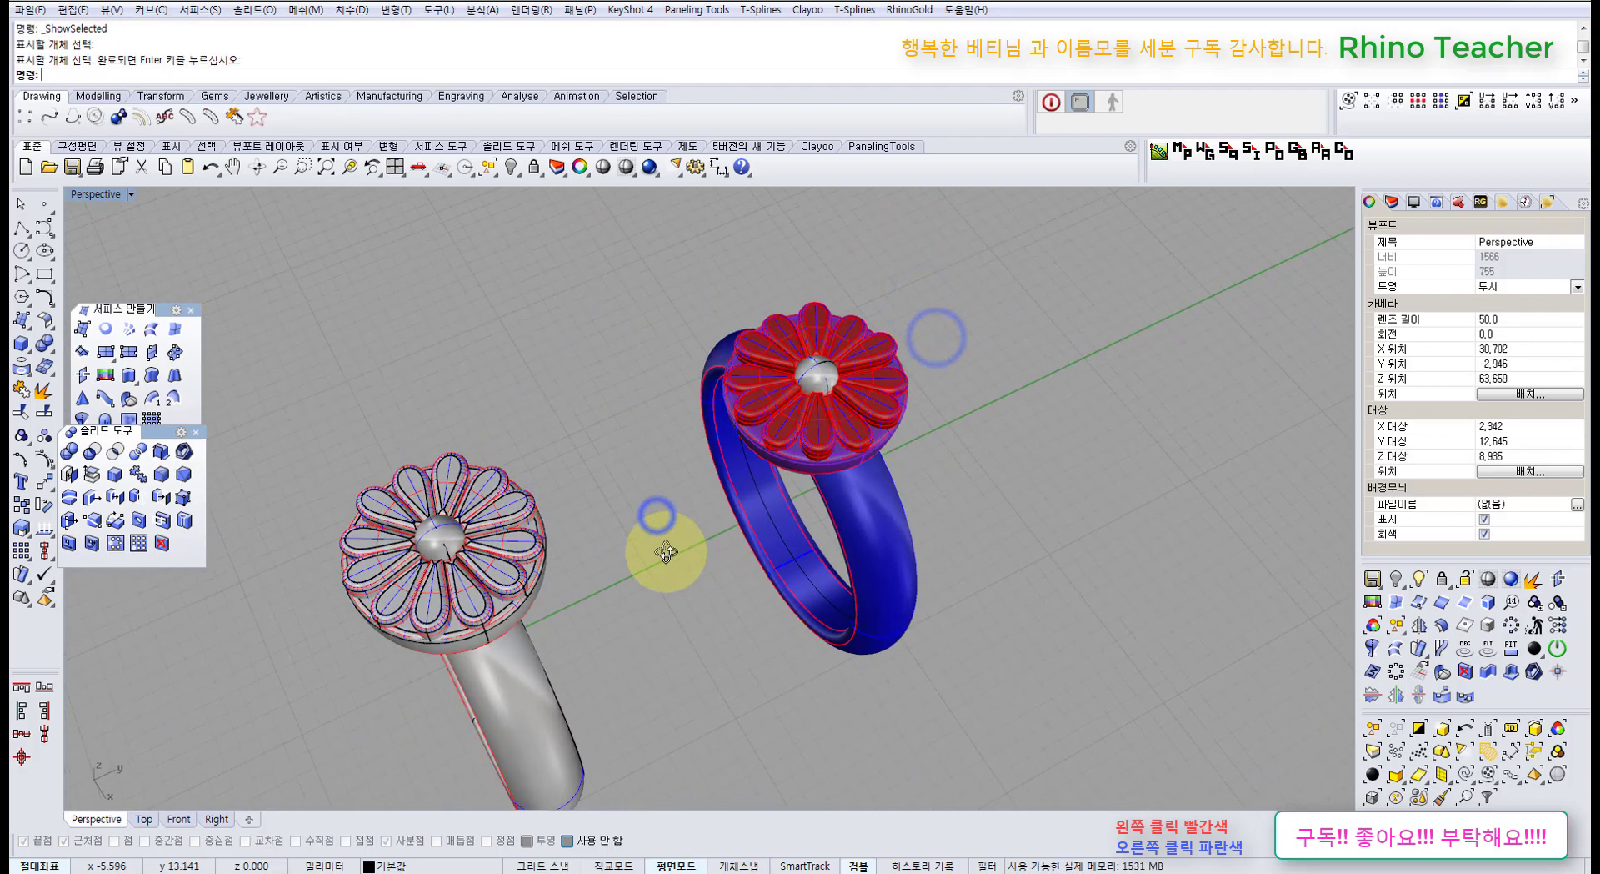